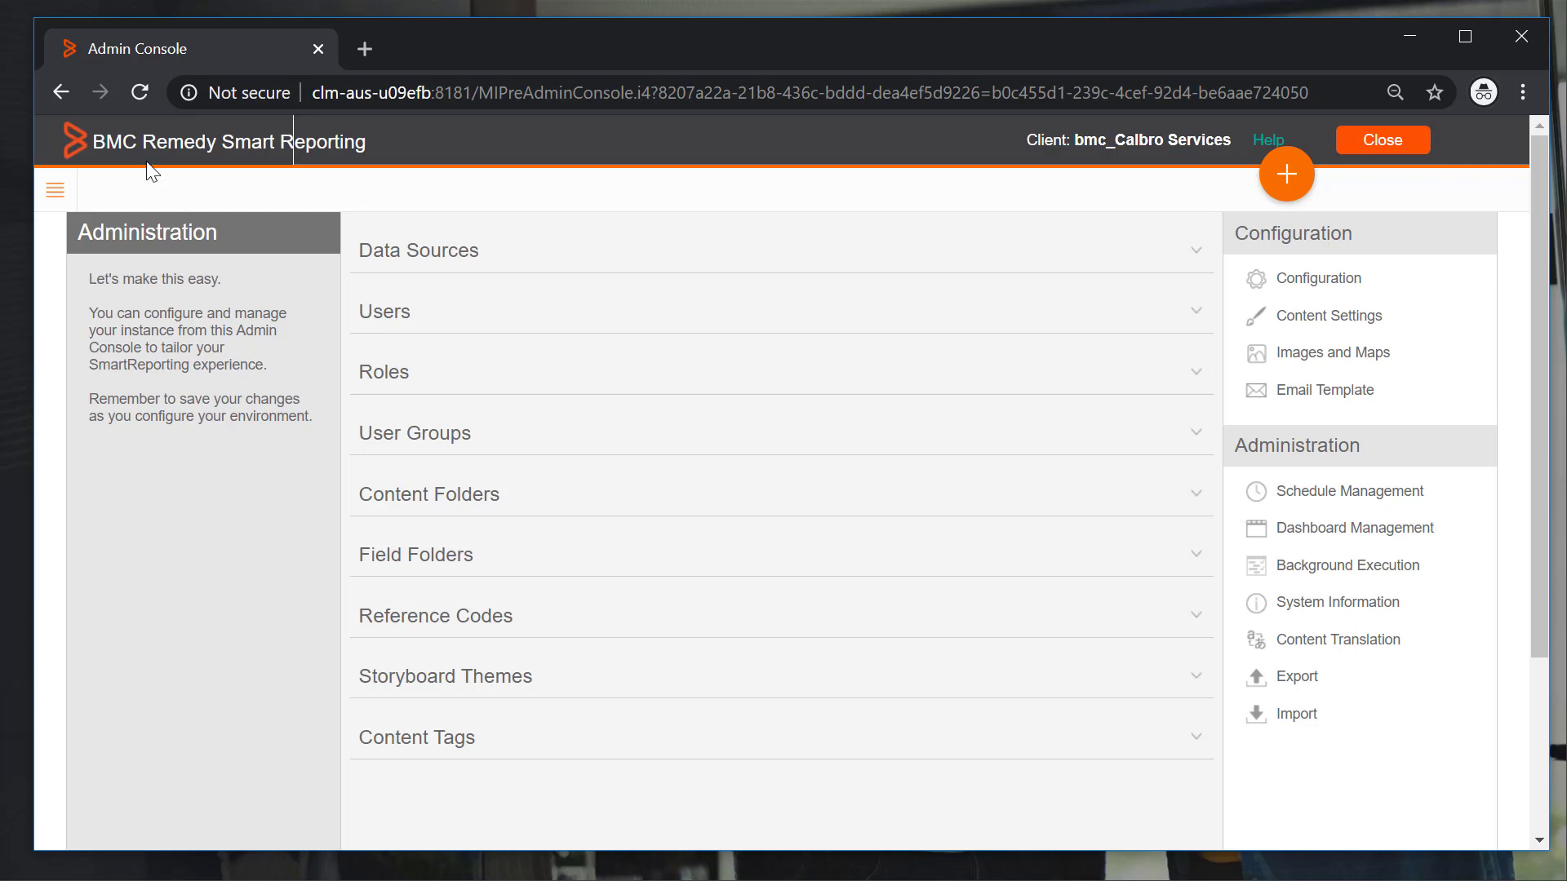
# - Create a new view from the AR System data source using the Multiple Tables view type
pyautogui.click(1275, 180)
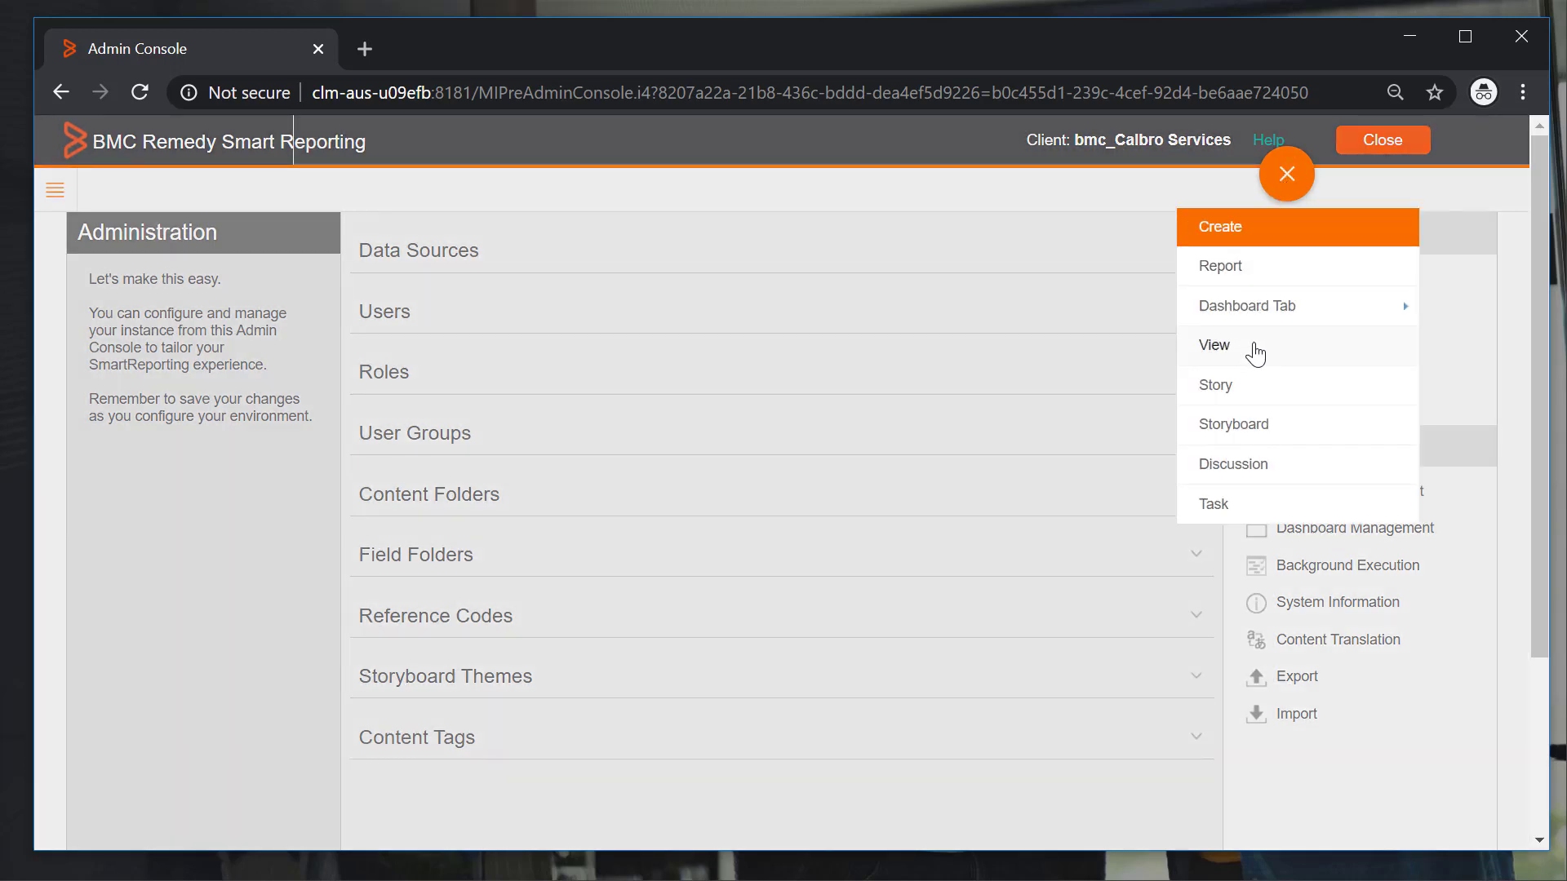
pyautogui.click(1254, 353)
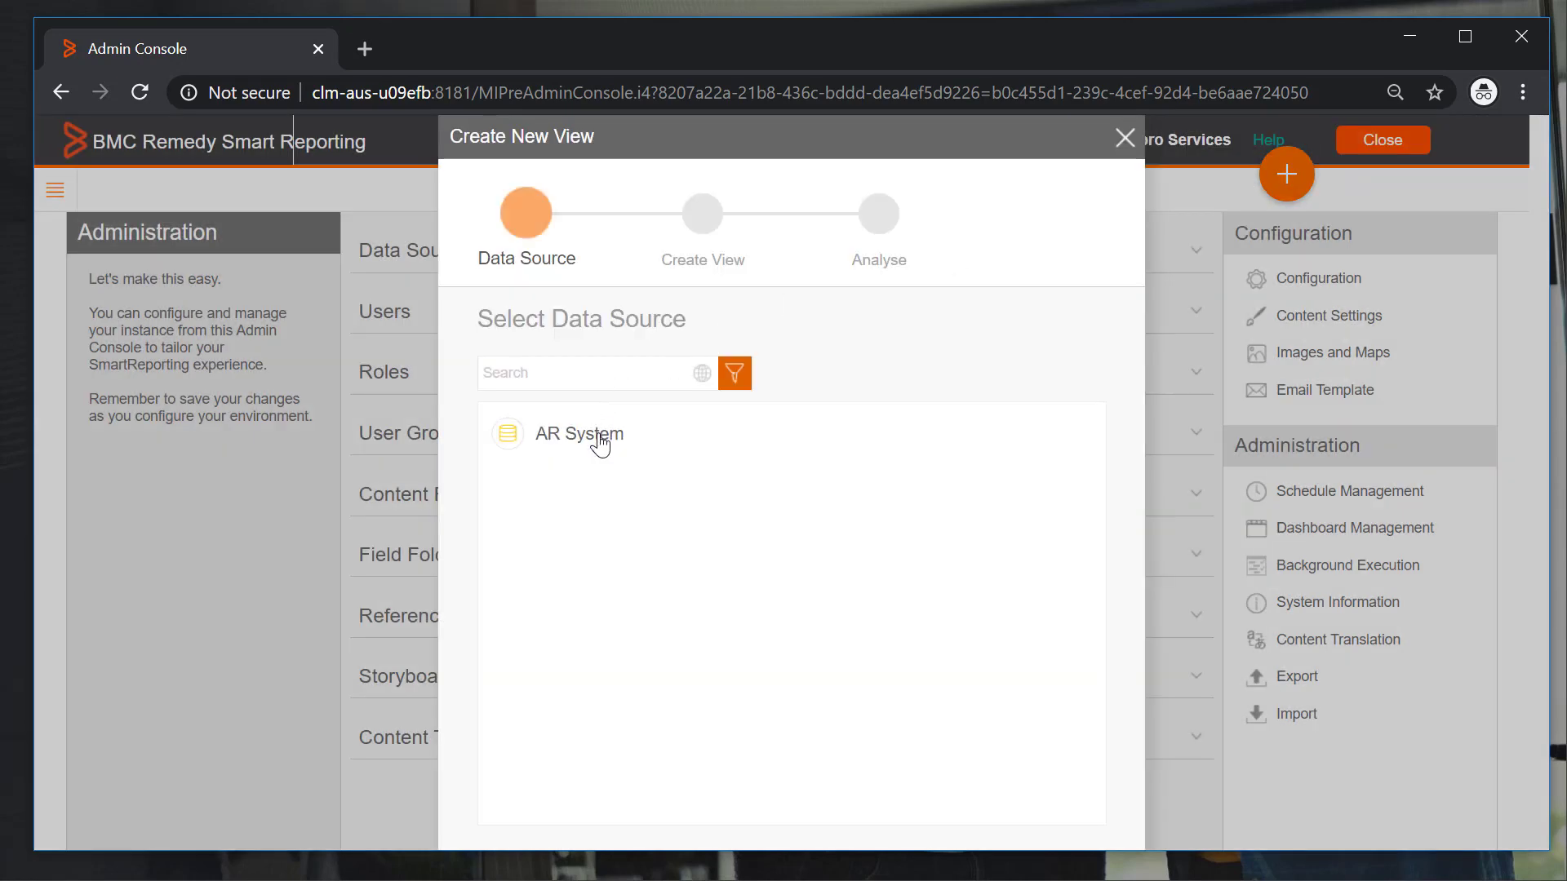
pyautogui.click(600, 446)
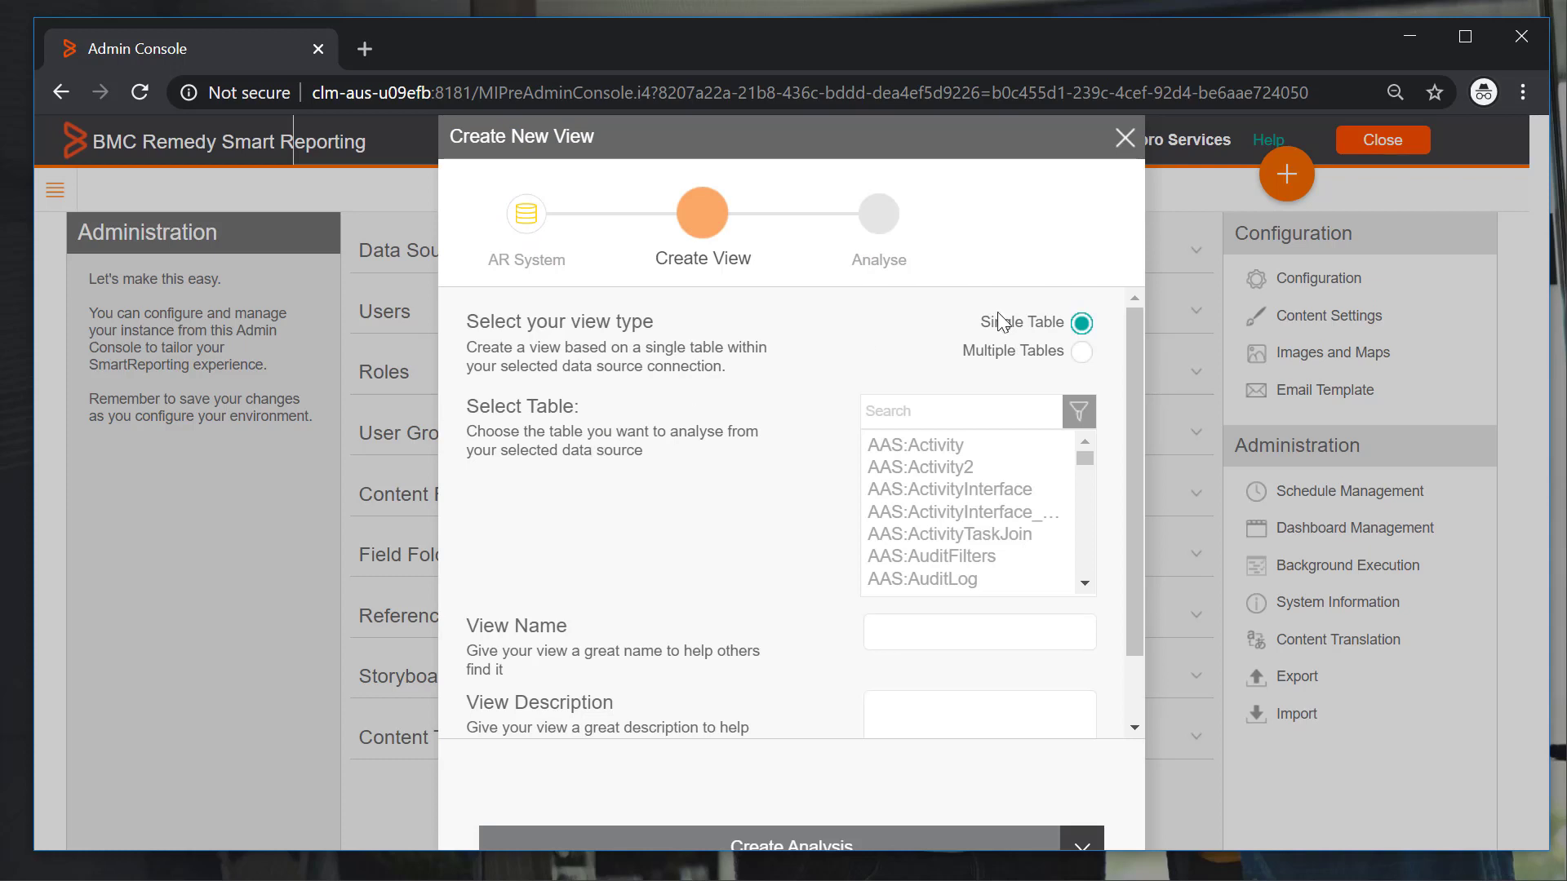
pyautogui.click(1076, 352)
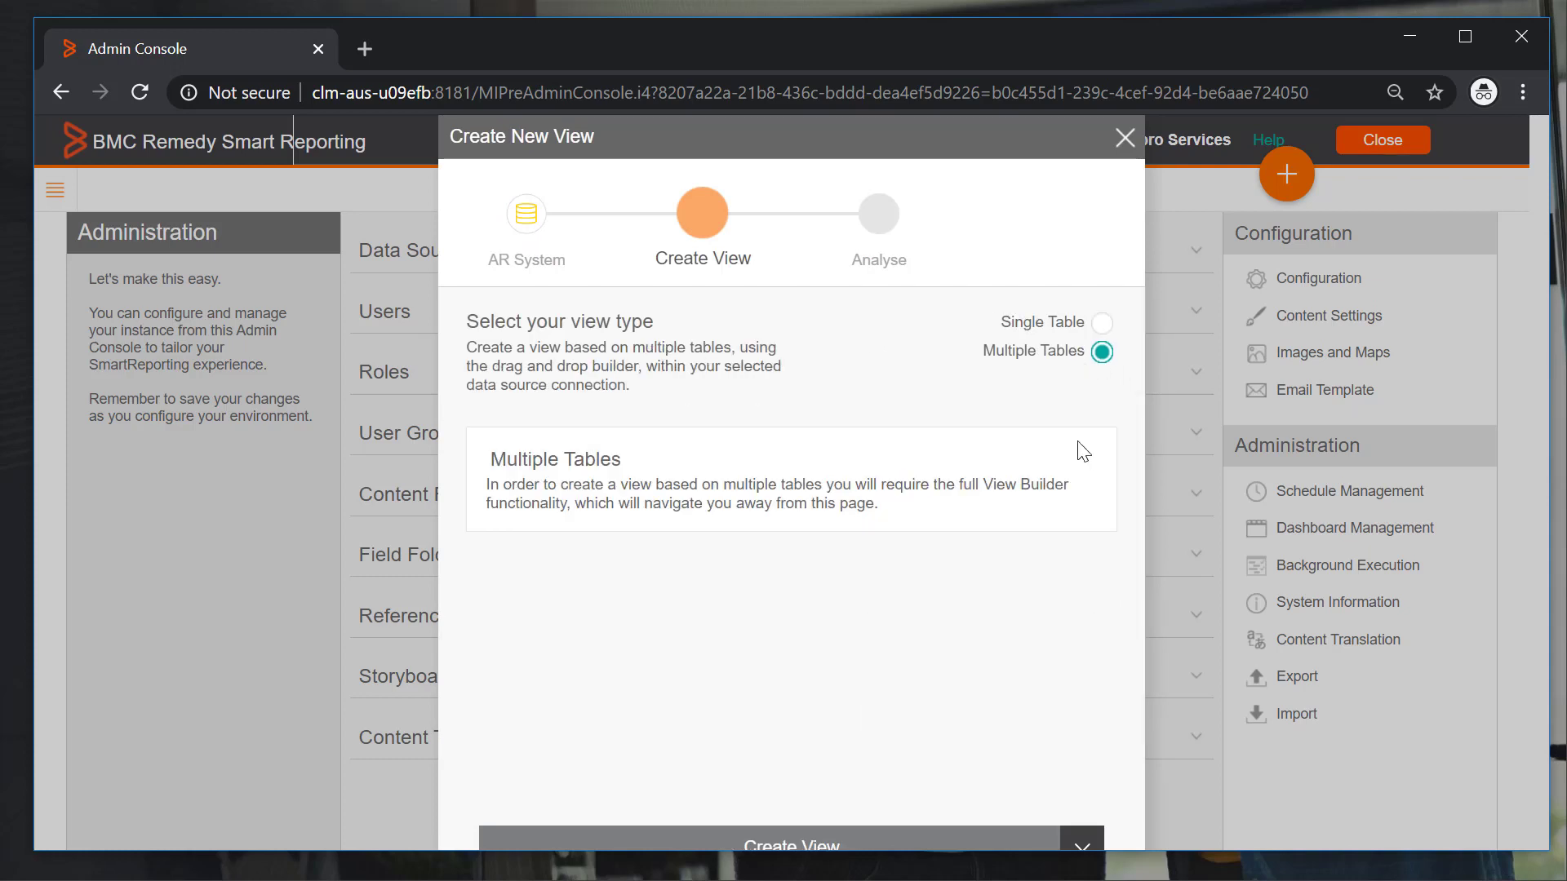
pyautogui.click(868, 845)
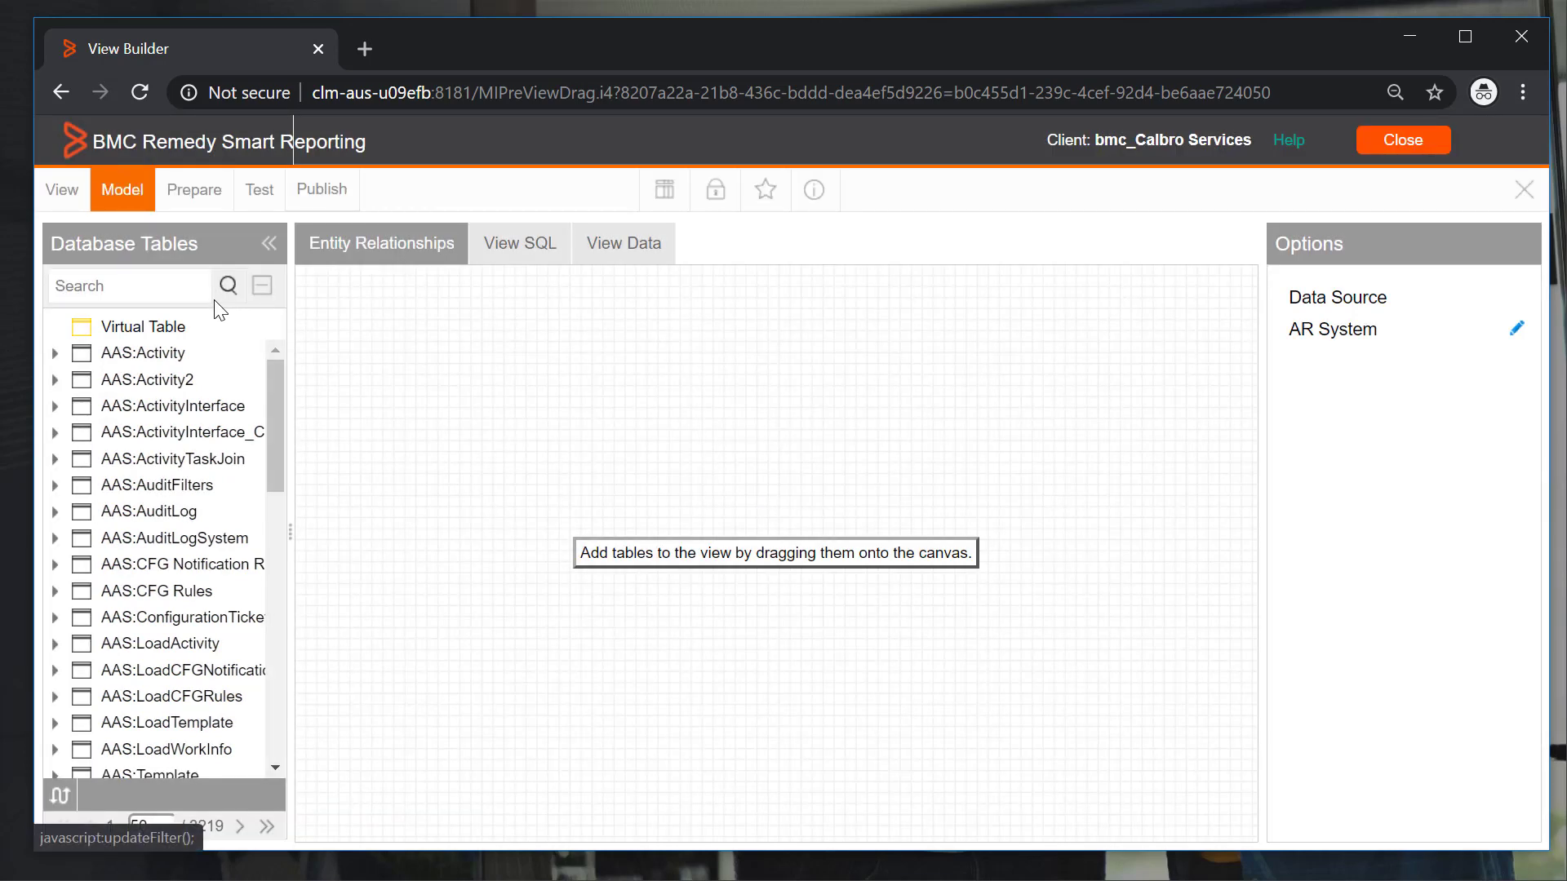
# - Find the HPD:Help tables and add HPD:Help Desk and HPD:Help Desk Assignment Log side by side on the canvas
pyautogui.click(187, 284)
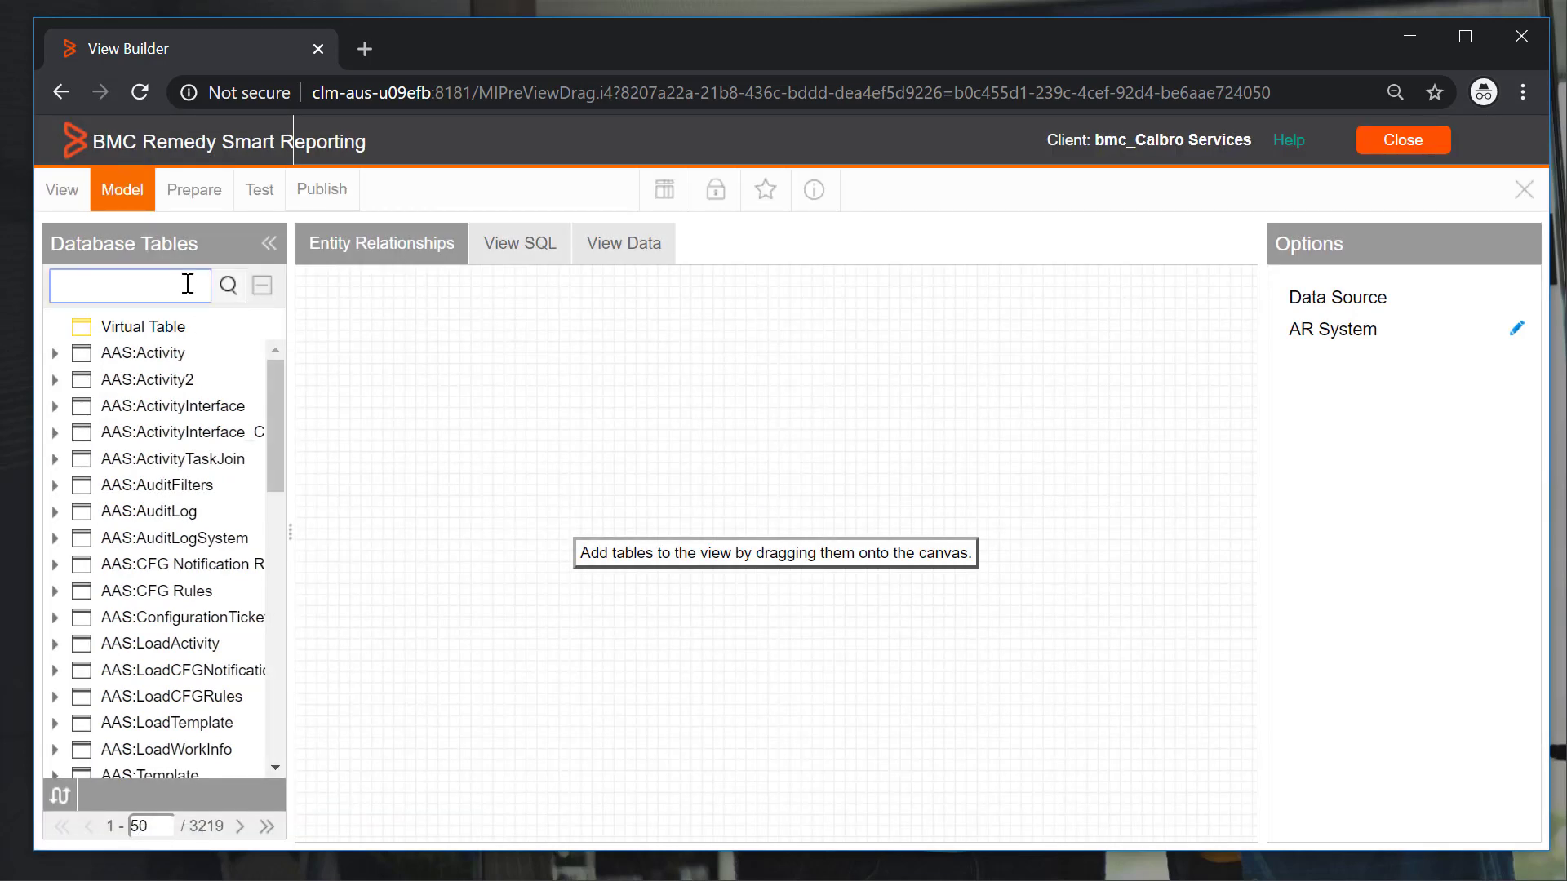
pyautogui.write('HPD:Help')
pyautogui.press('Return')
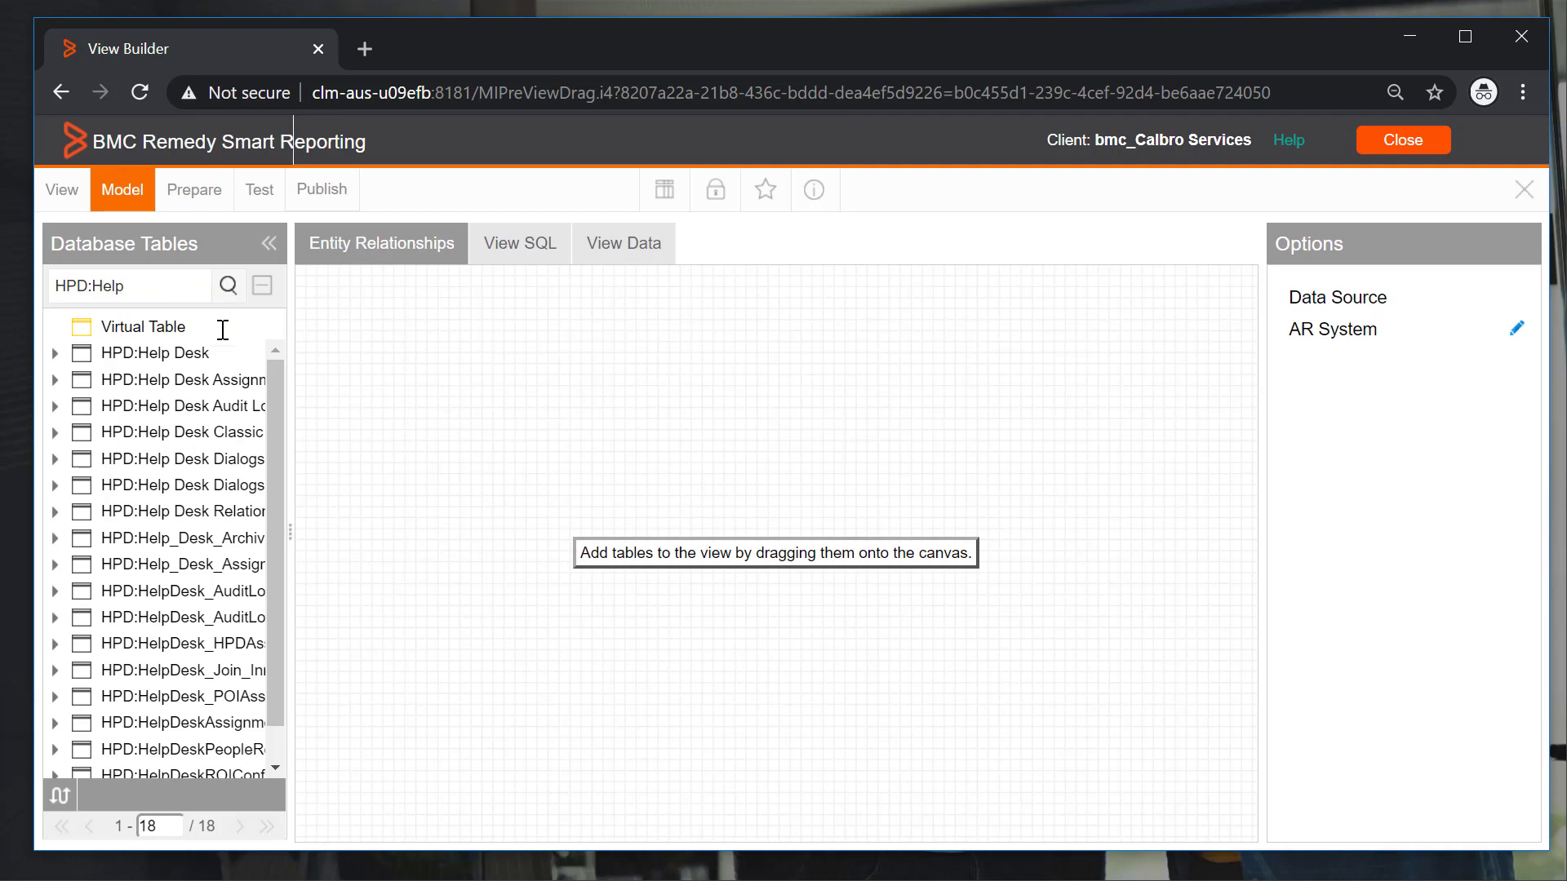
pyautogui.moveTo(278, 516); pyautogui.dragTo(272, 389)
pyautogui.moveTo(186, 355); pyautogui.dragTo(549, 399)
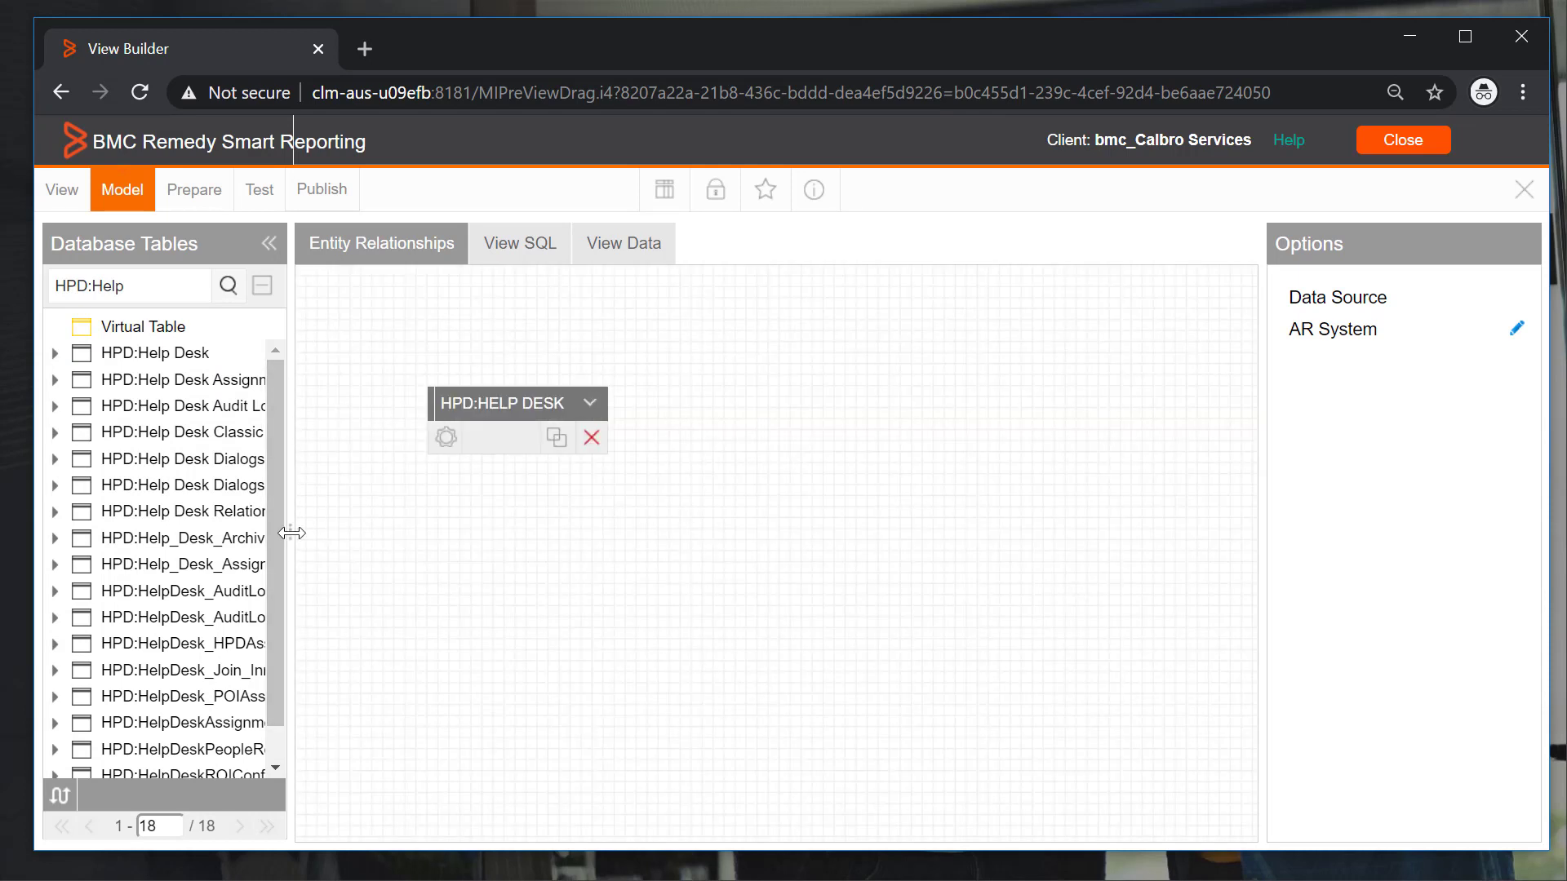
pyautogui.moveTo(290, 533); pyautogui.dragTo(381, 535)
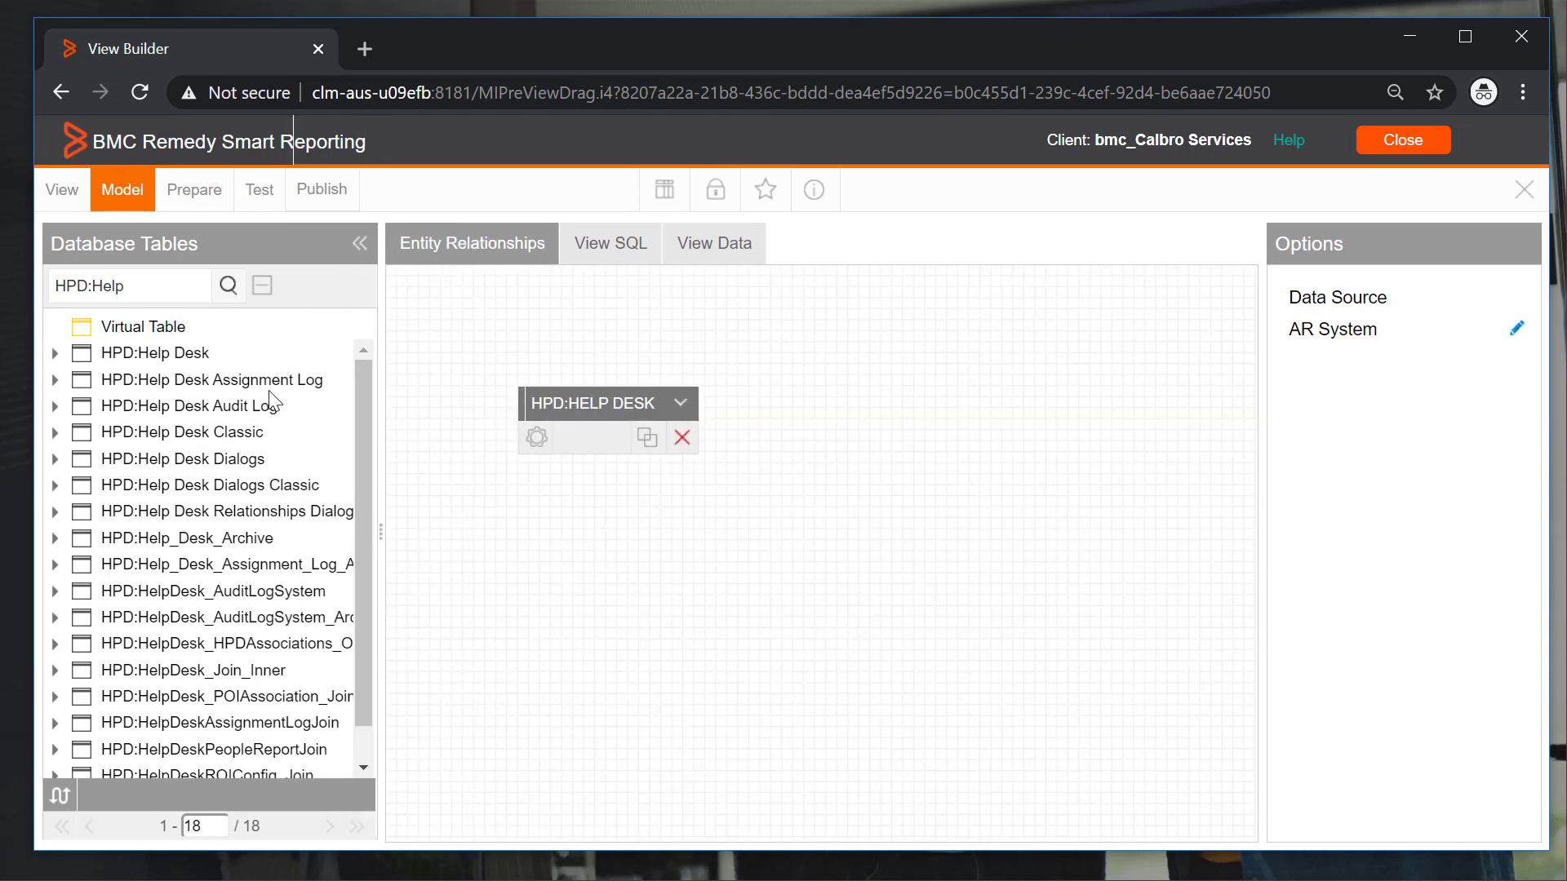
pyautogui.moveTo(282, 382); pyautogui.dragTo(1042, 404)
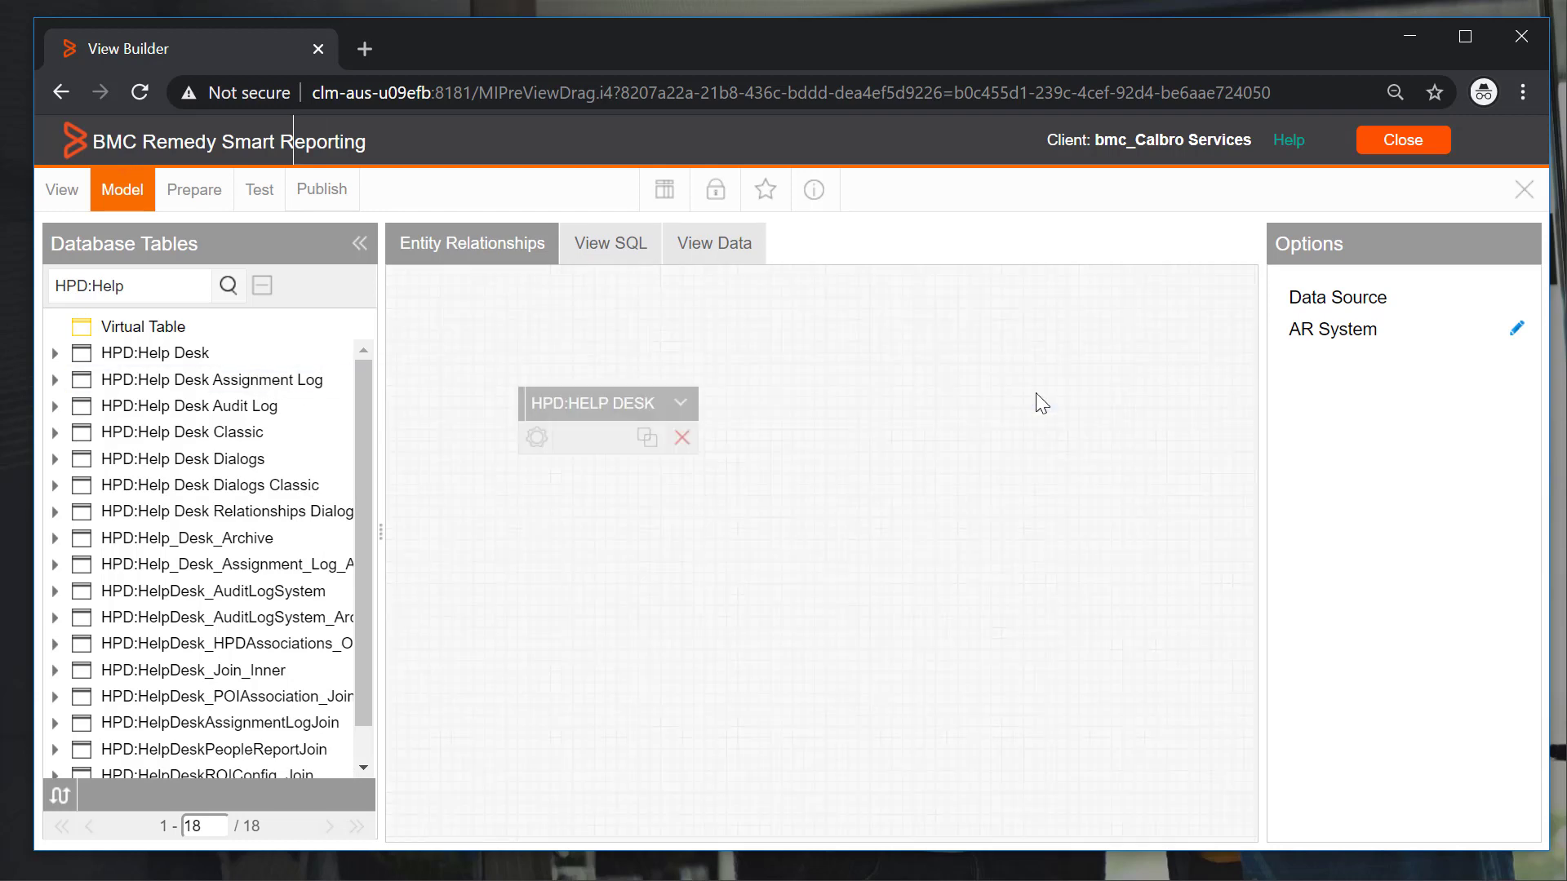
# - Start a new join from the HPD:Help Desk table and choose Incident Number as its join column
pyautogui.click(527, 442)
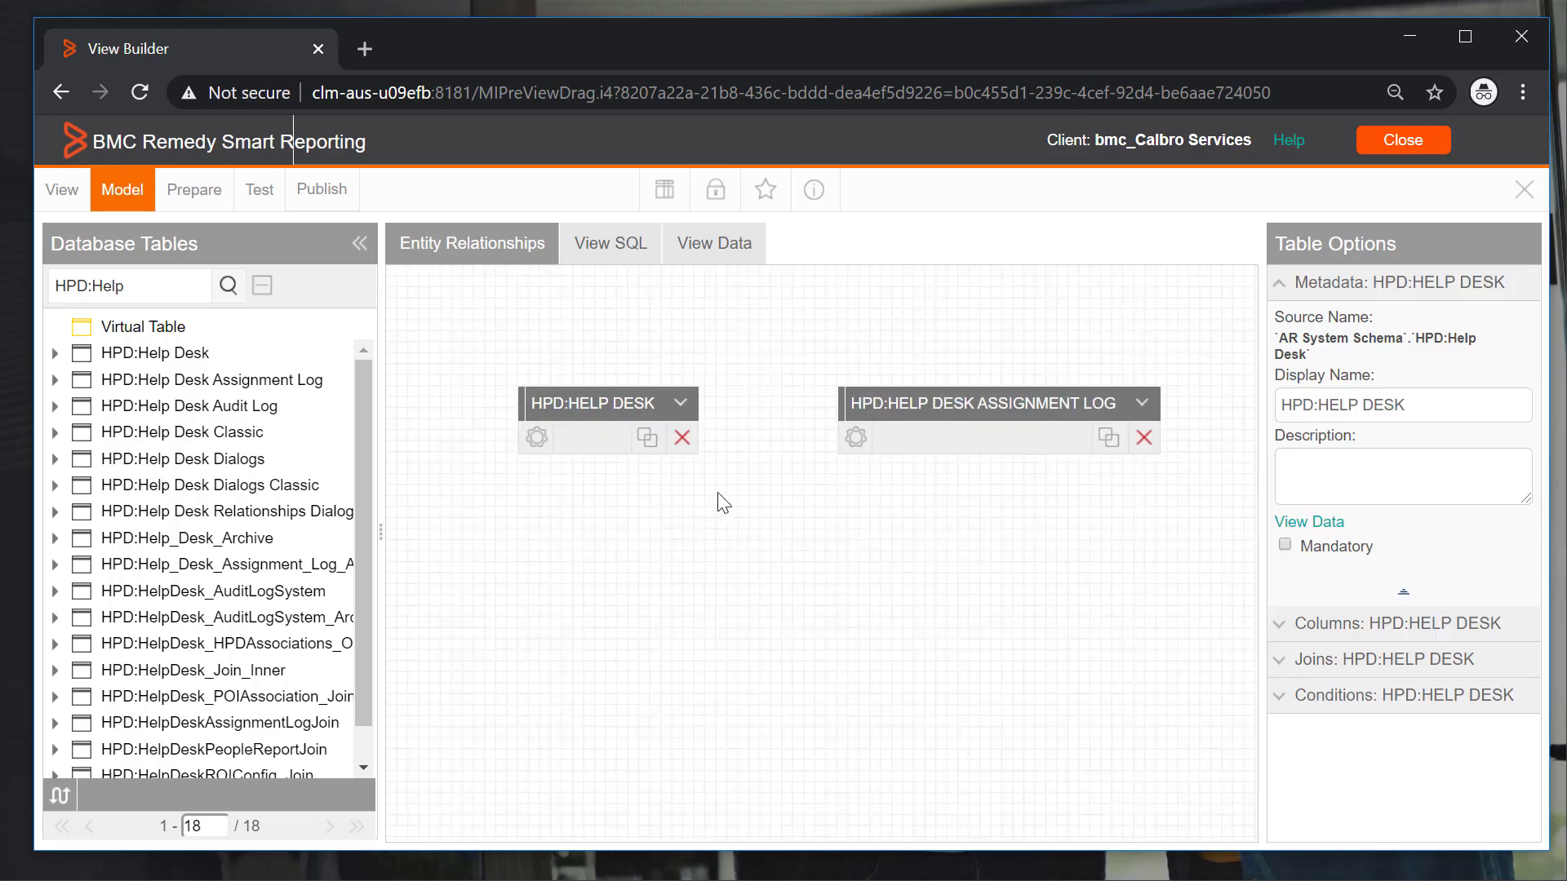
pyautogui.click(649, 445)
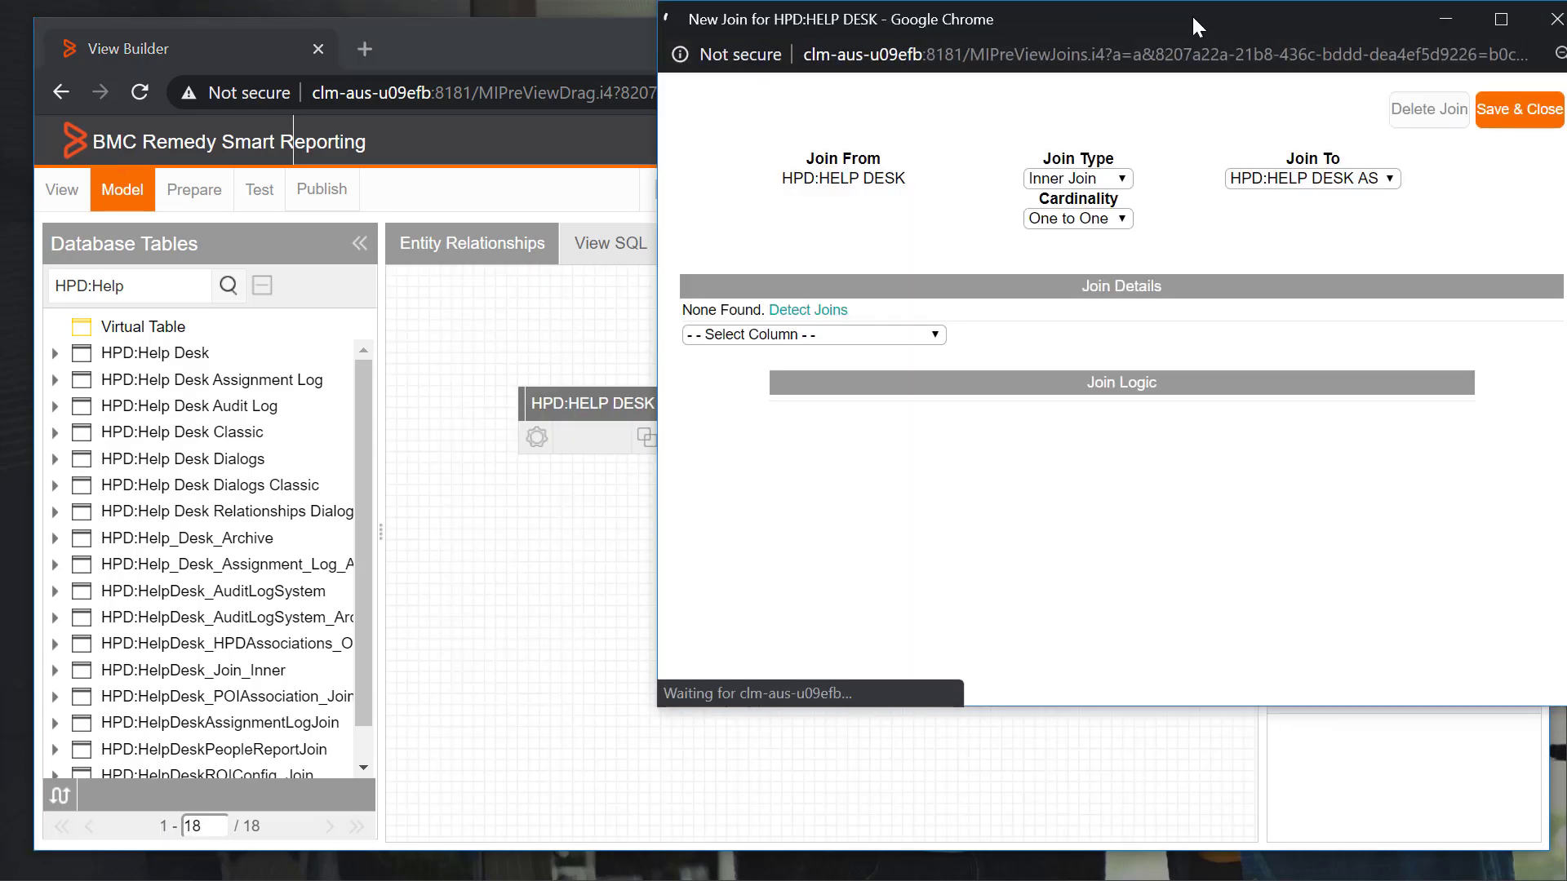
pyautogui.moveTo(1193, 18); pyautogui.dragTo(975, 98)
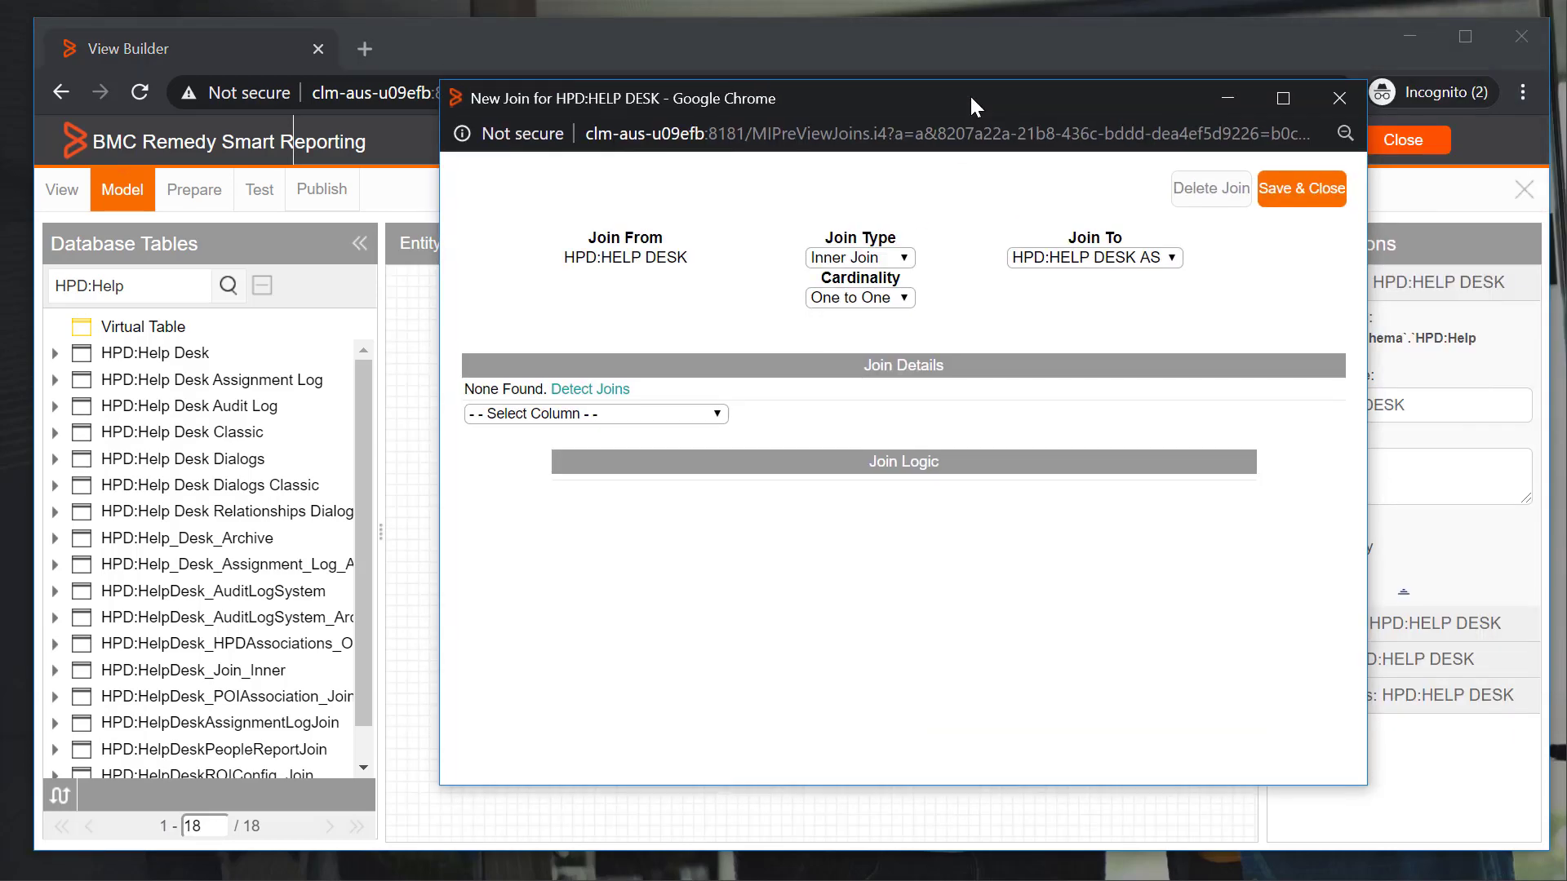
pyautogui.click(708, 413)
pyautogui.write('i')
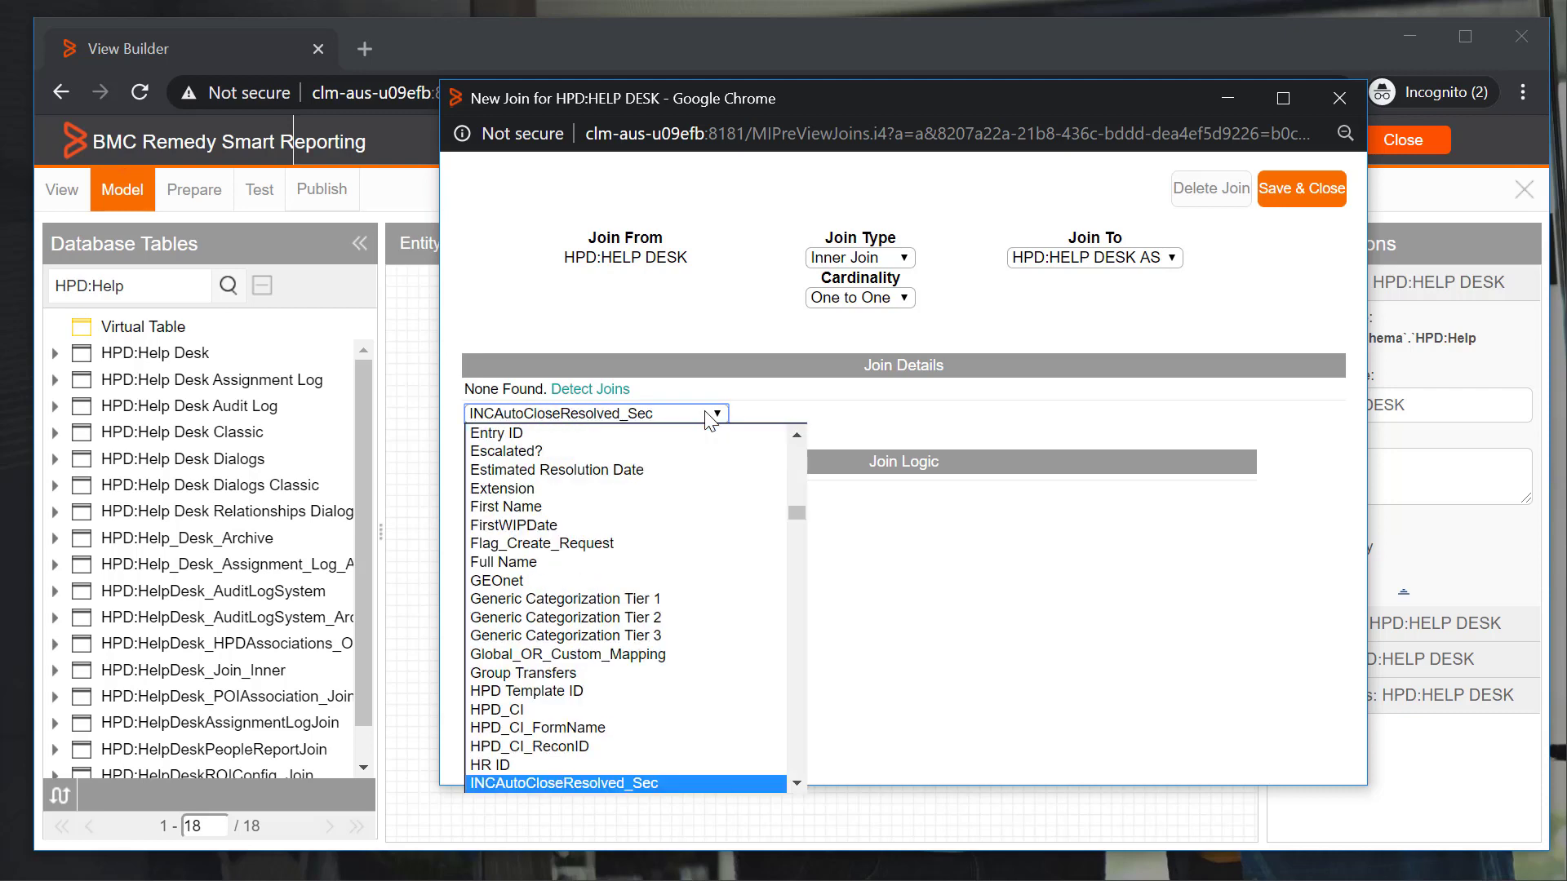
pyautogui.press('Down')
pyautogui.press('Down')
pyautogui.press('Down')
pyautogui.press('Down')
pyautogui.press('Down')
pyautogui.press('Down')
pyautogui.press('Down')
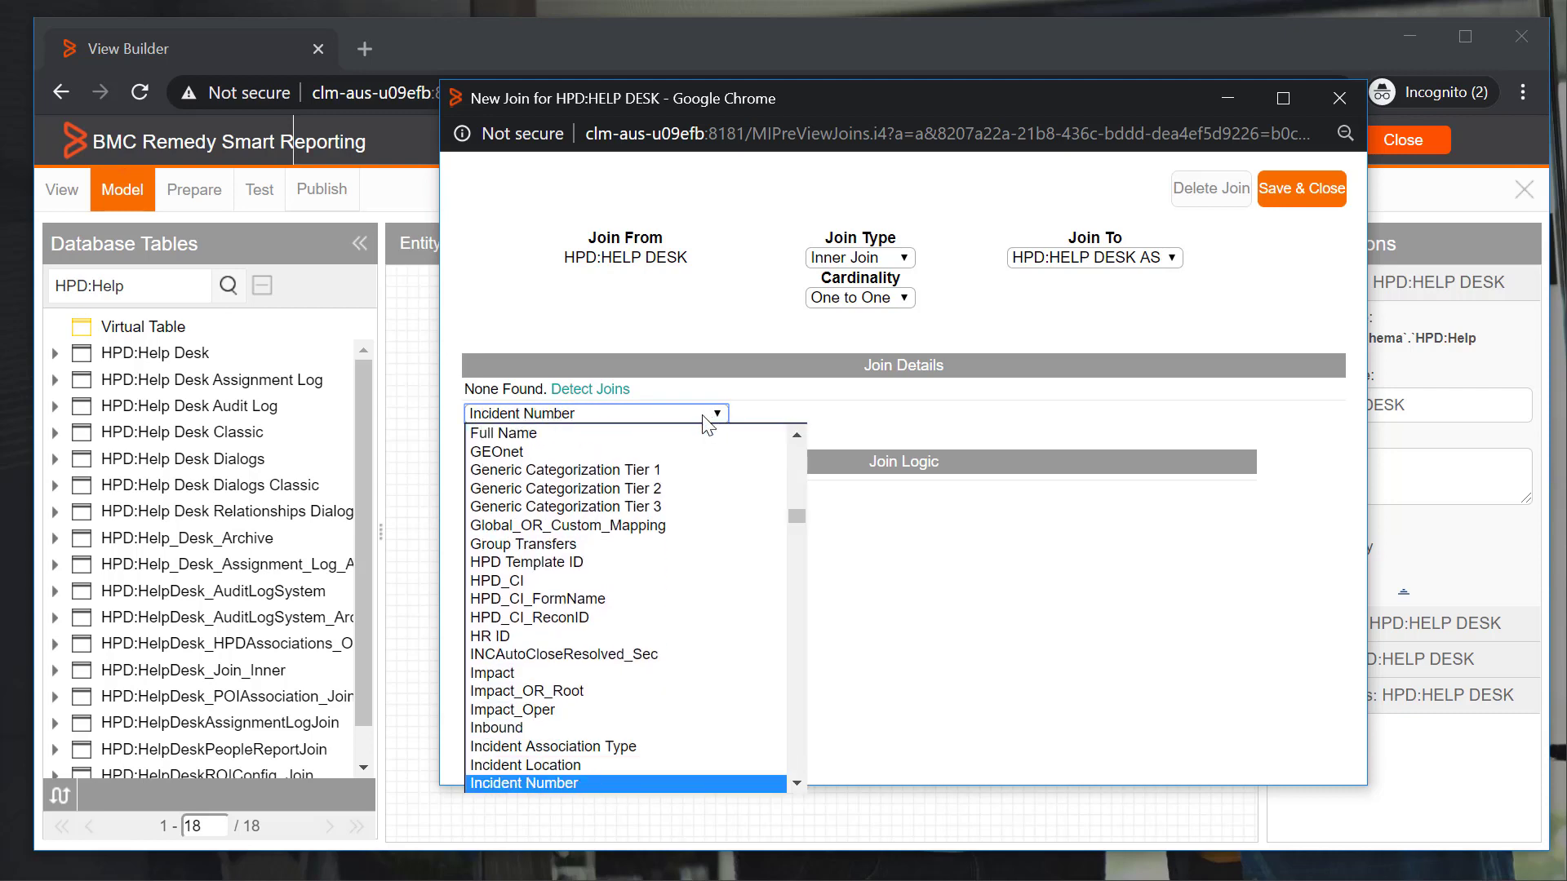
pyautogui.press('Return')
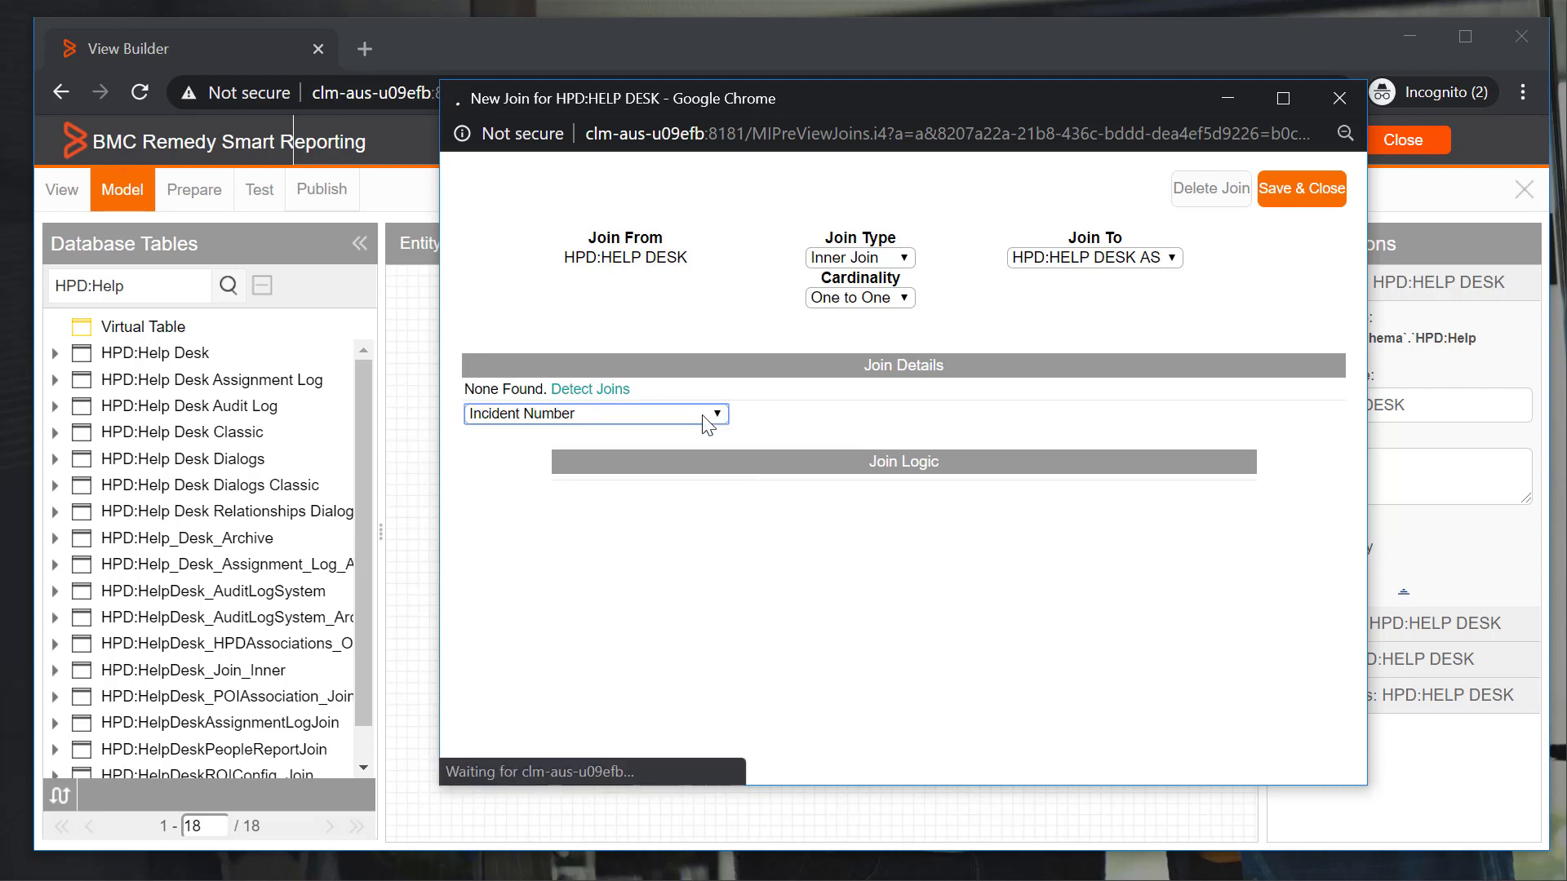
# - Match the join column to Incident Number in the assignment log table with Equal to, add the condition and save the join
pyautogui.click(994, 421)
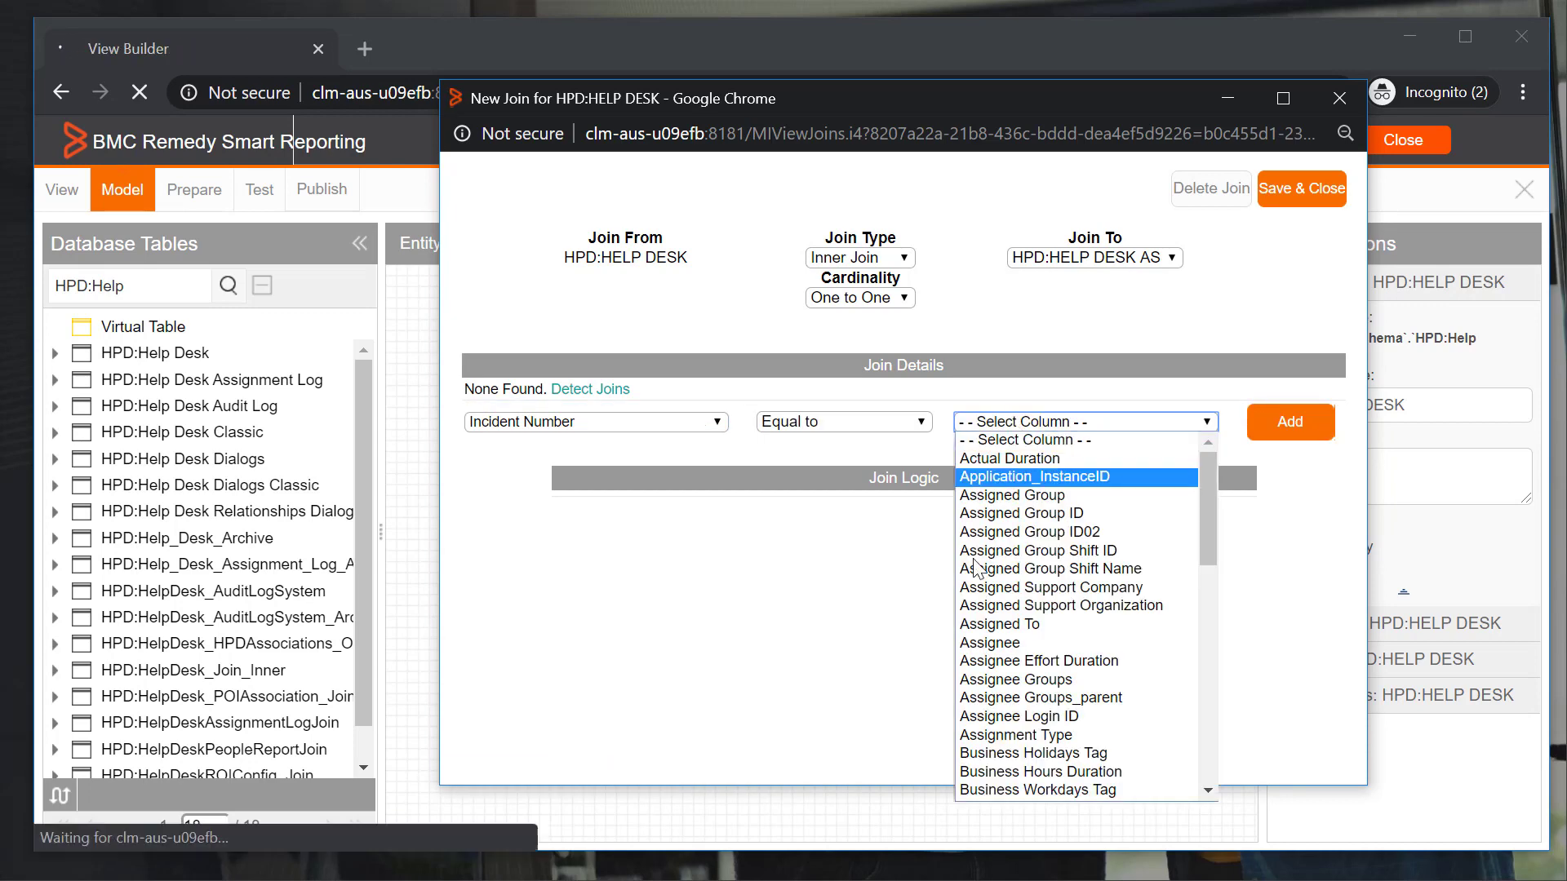
pyautogui.write('ident Number')
pyautogui.press('Down')
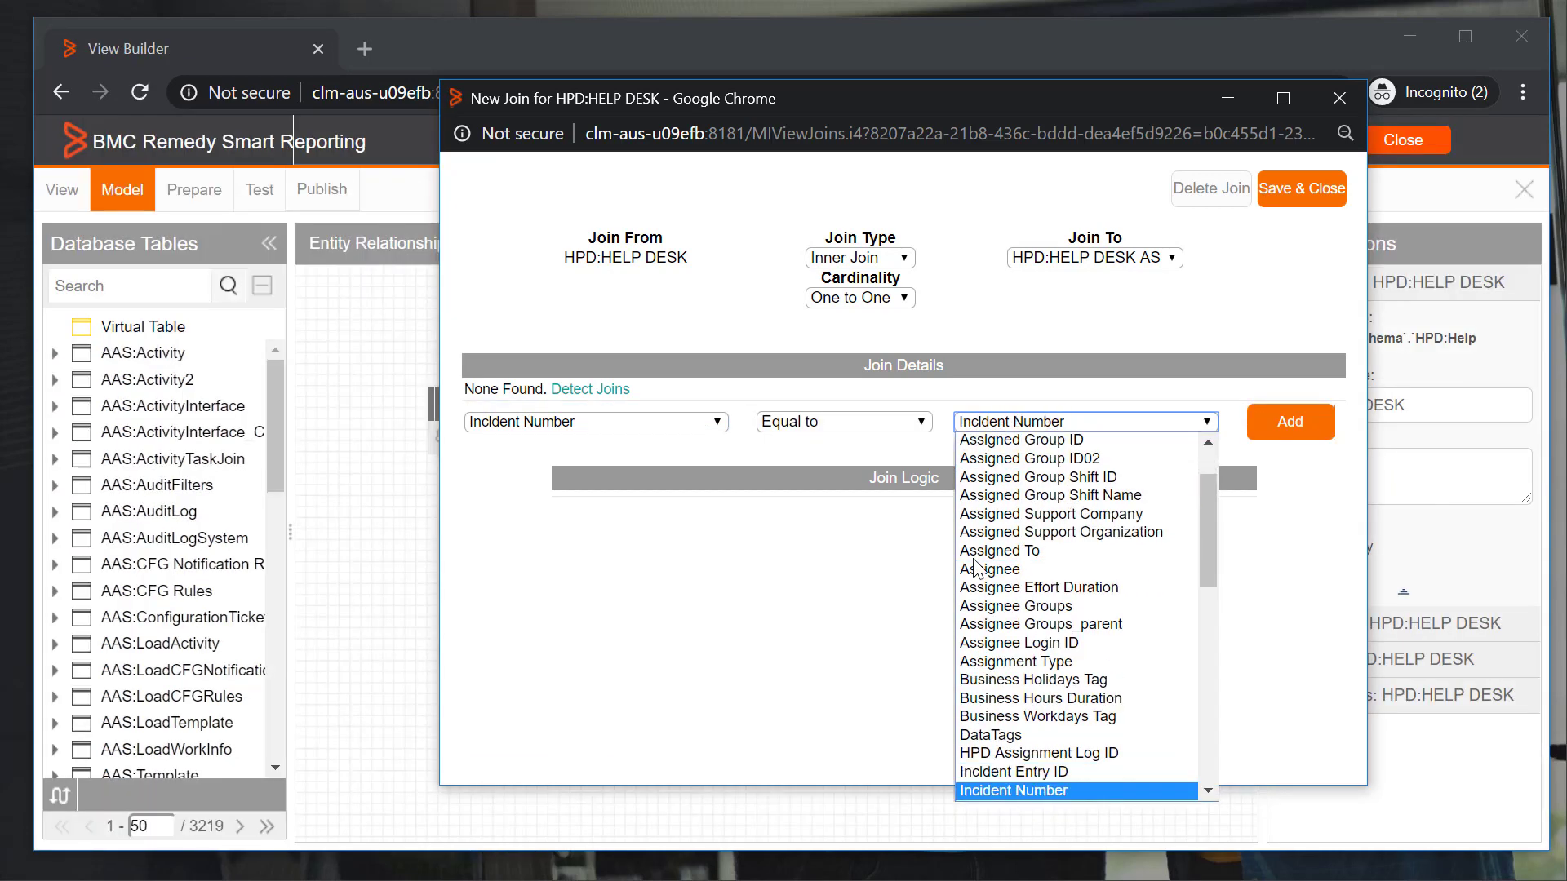
pyautogui.press('Return')
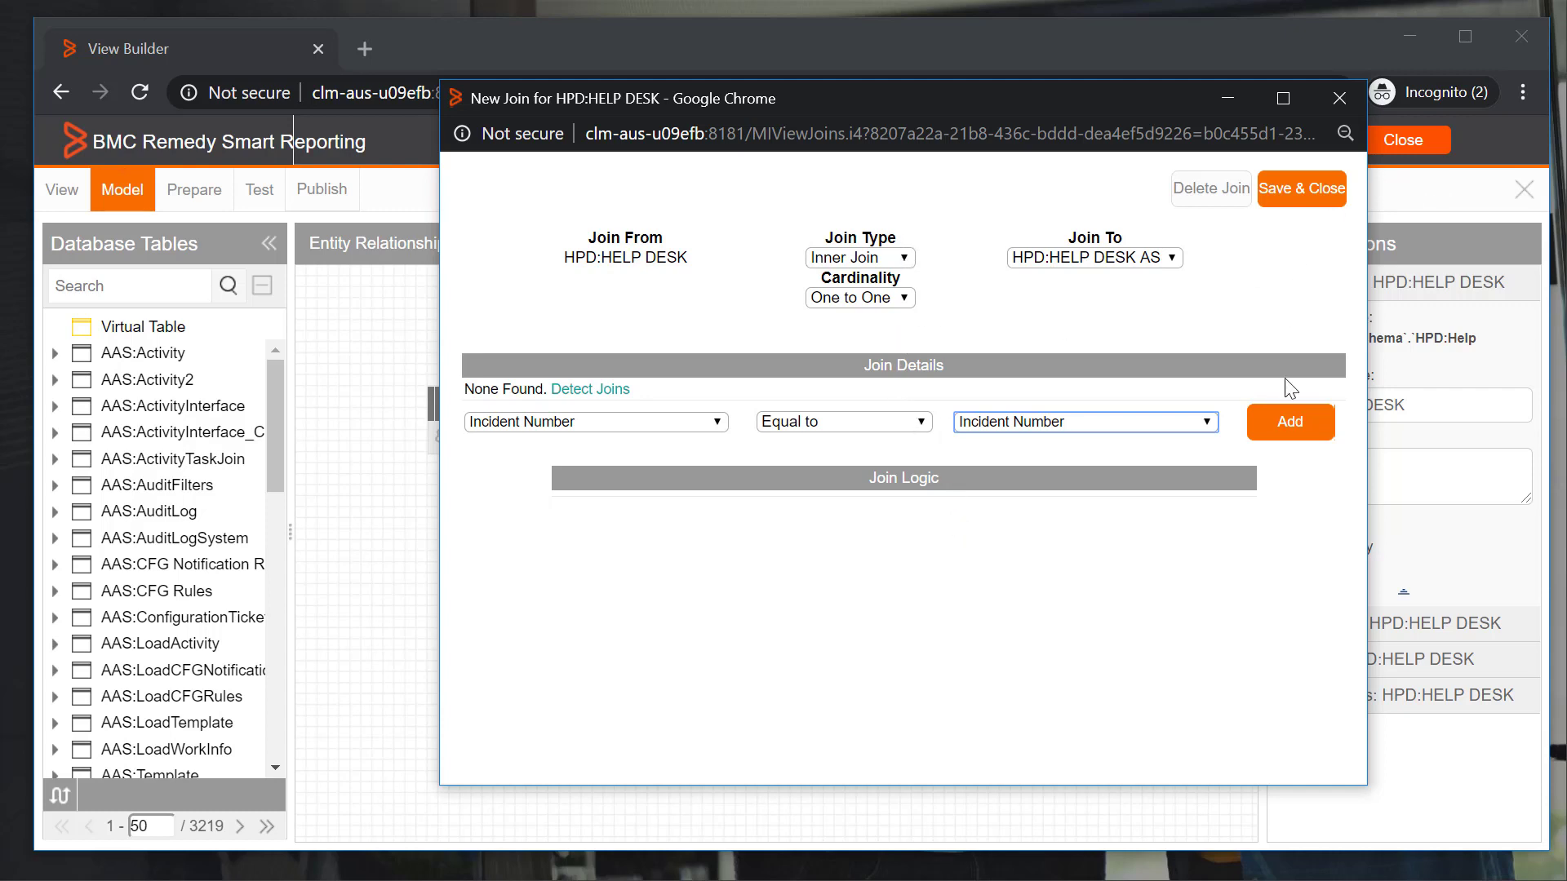
pyautogui.click(1284, 441)
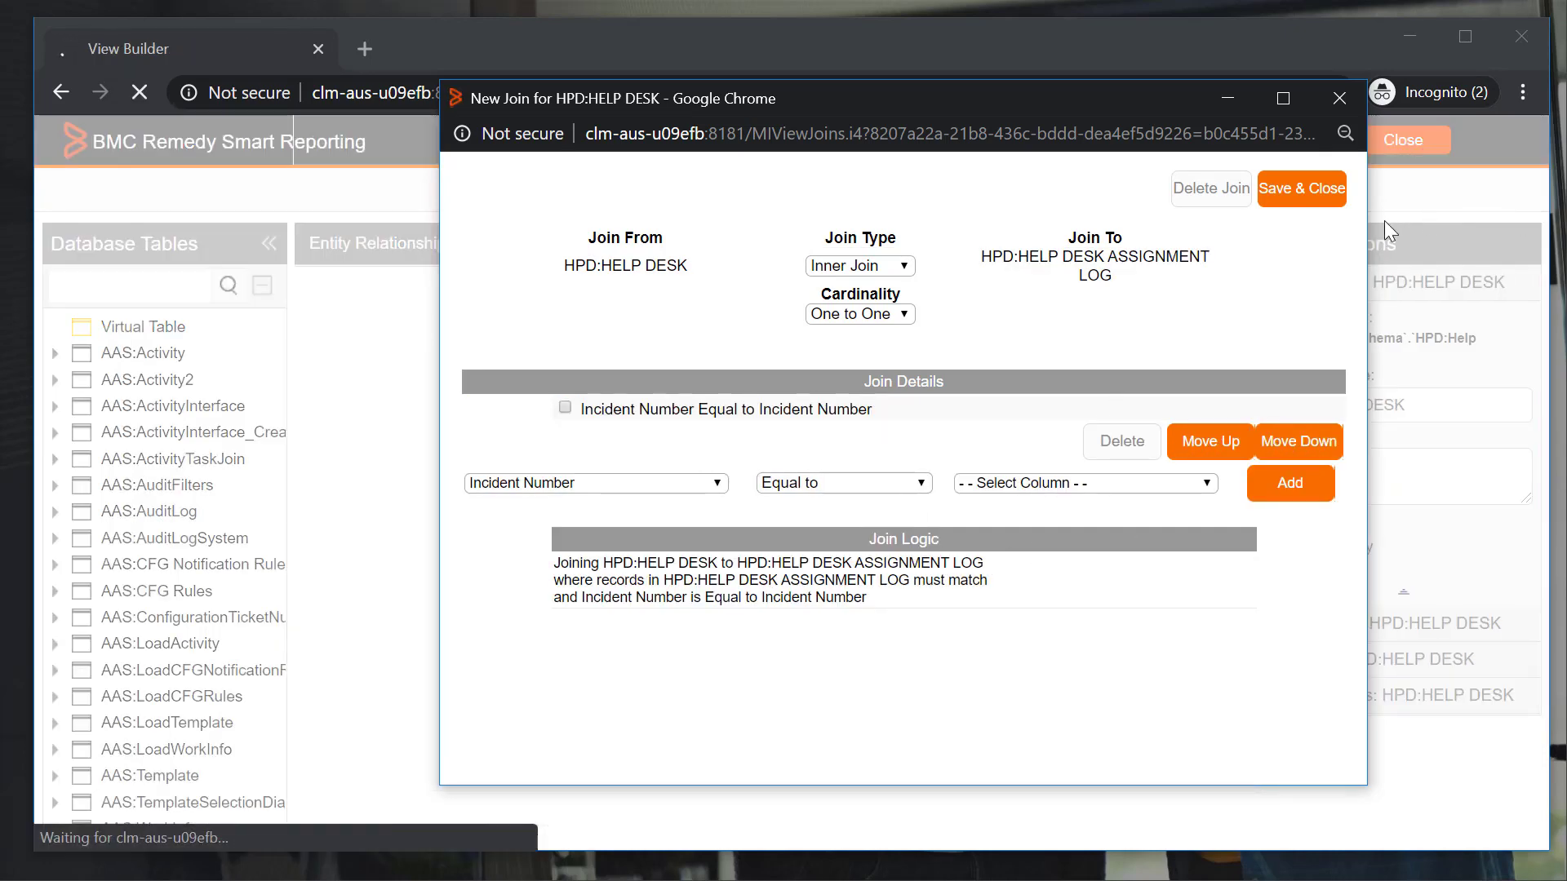
pyautogui.click(1284, 200)
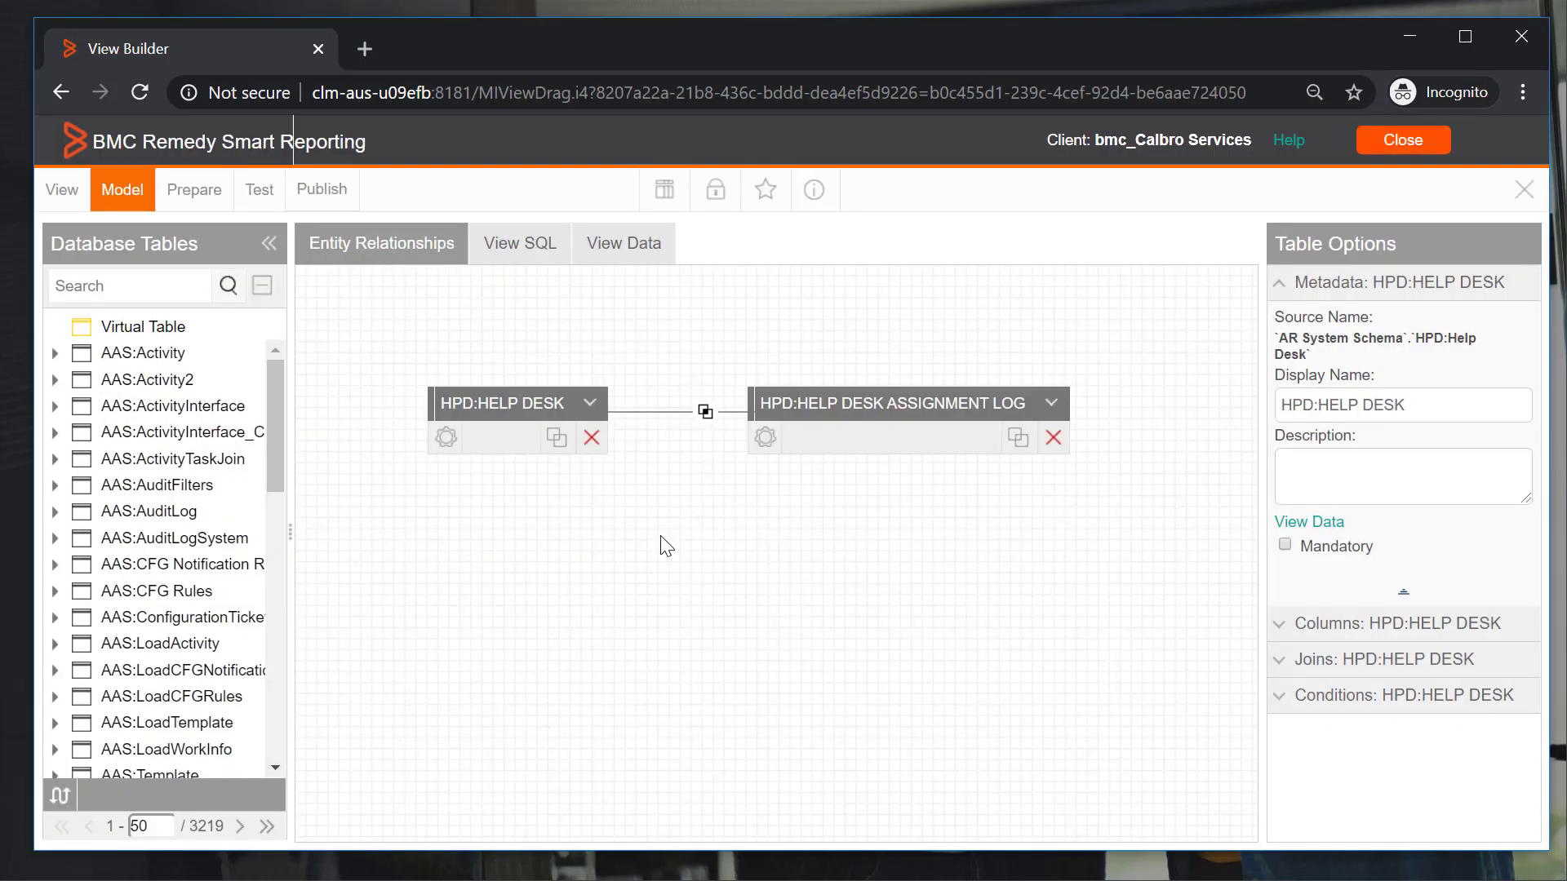
# - Include the Incident Number, Status and Submit Date columns of the HPD:Help Desk table in the view
pyautogui.click(444, 441)
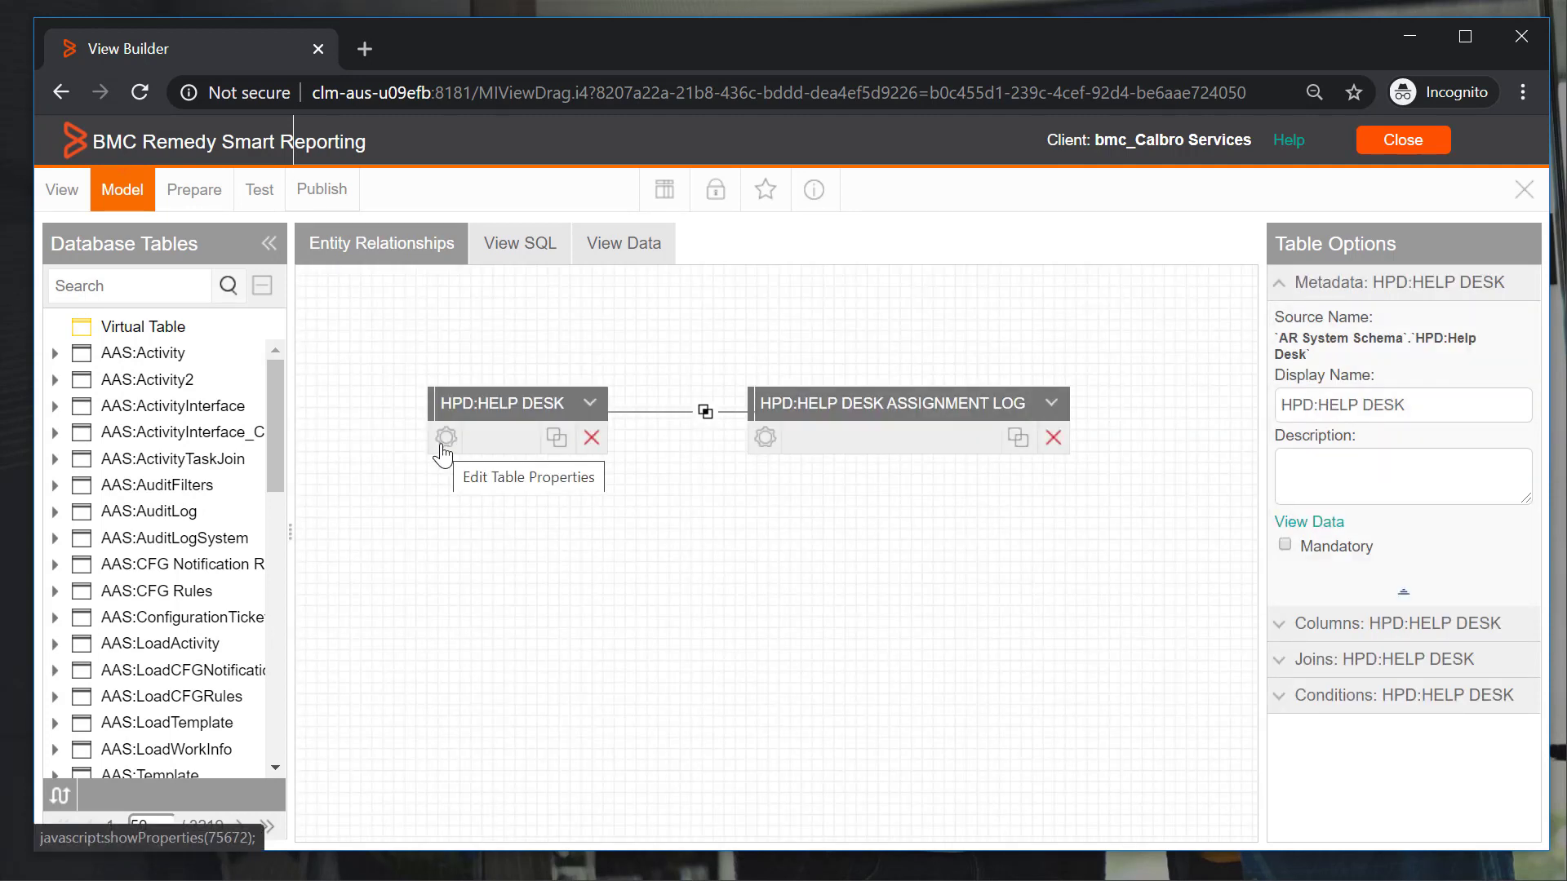
pyautogui.click(1281, 633)
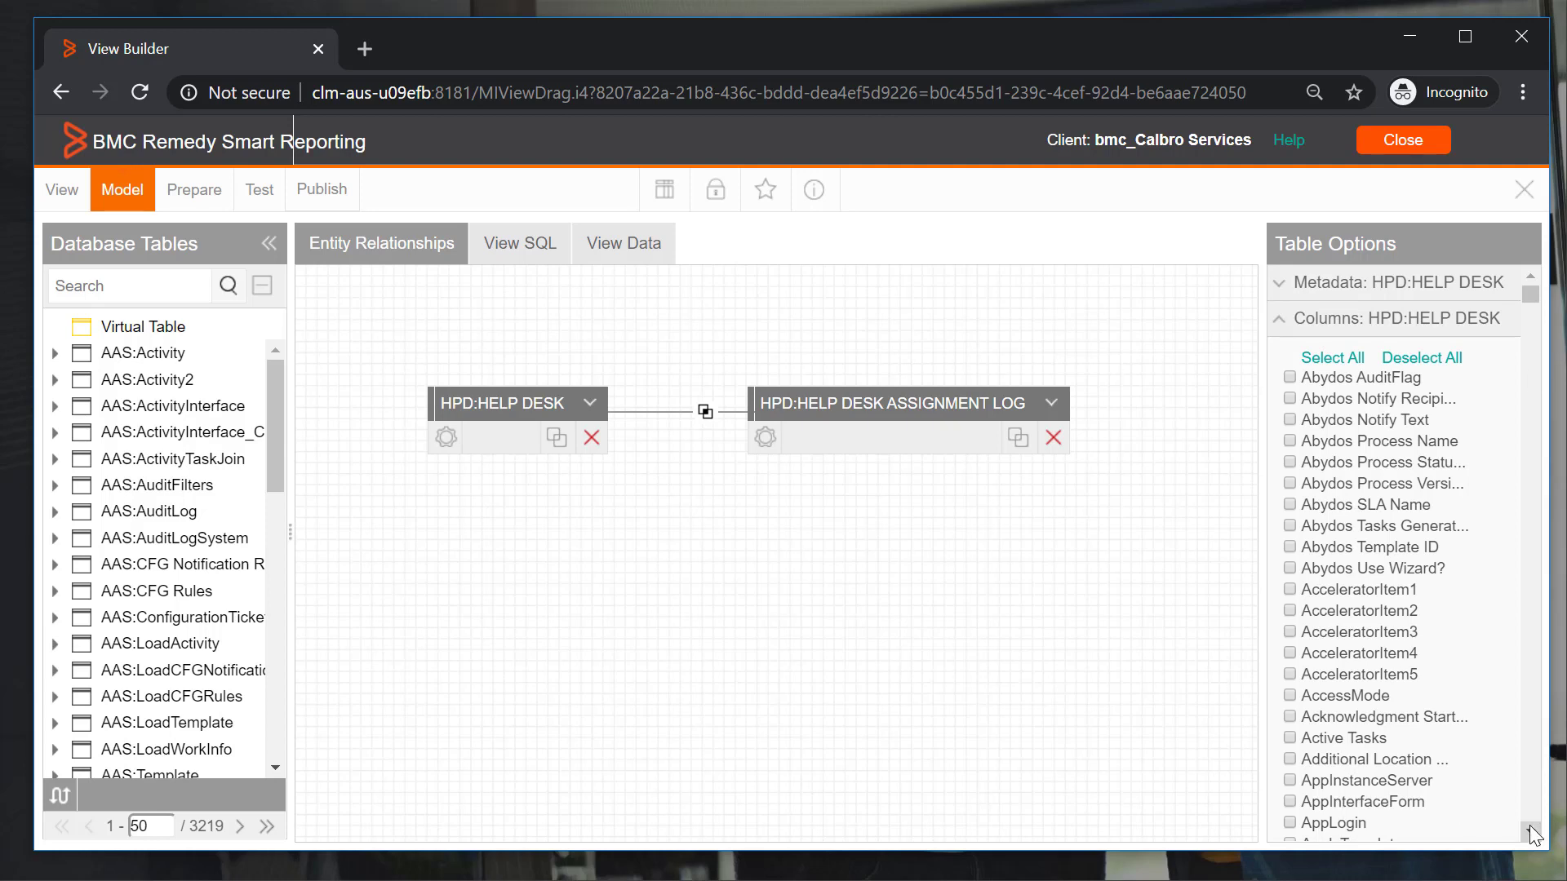
pyautogui.moveTo(1534, 834); pyautogui.dragTo(1536, 842)
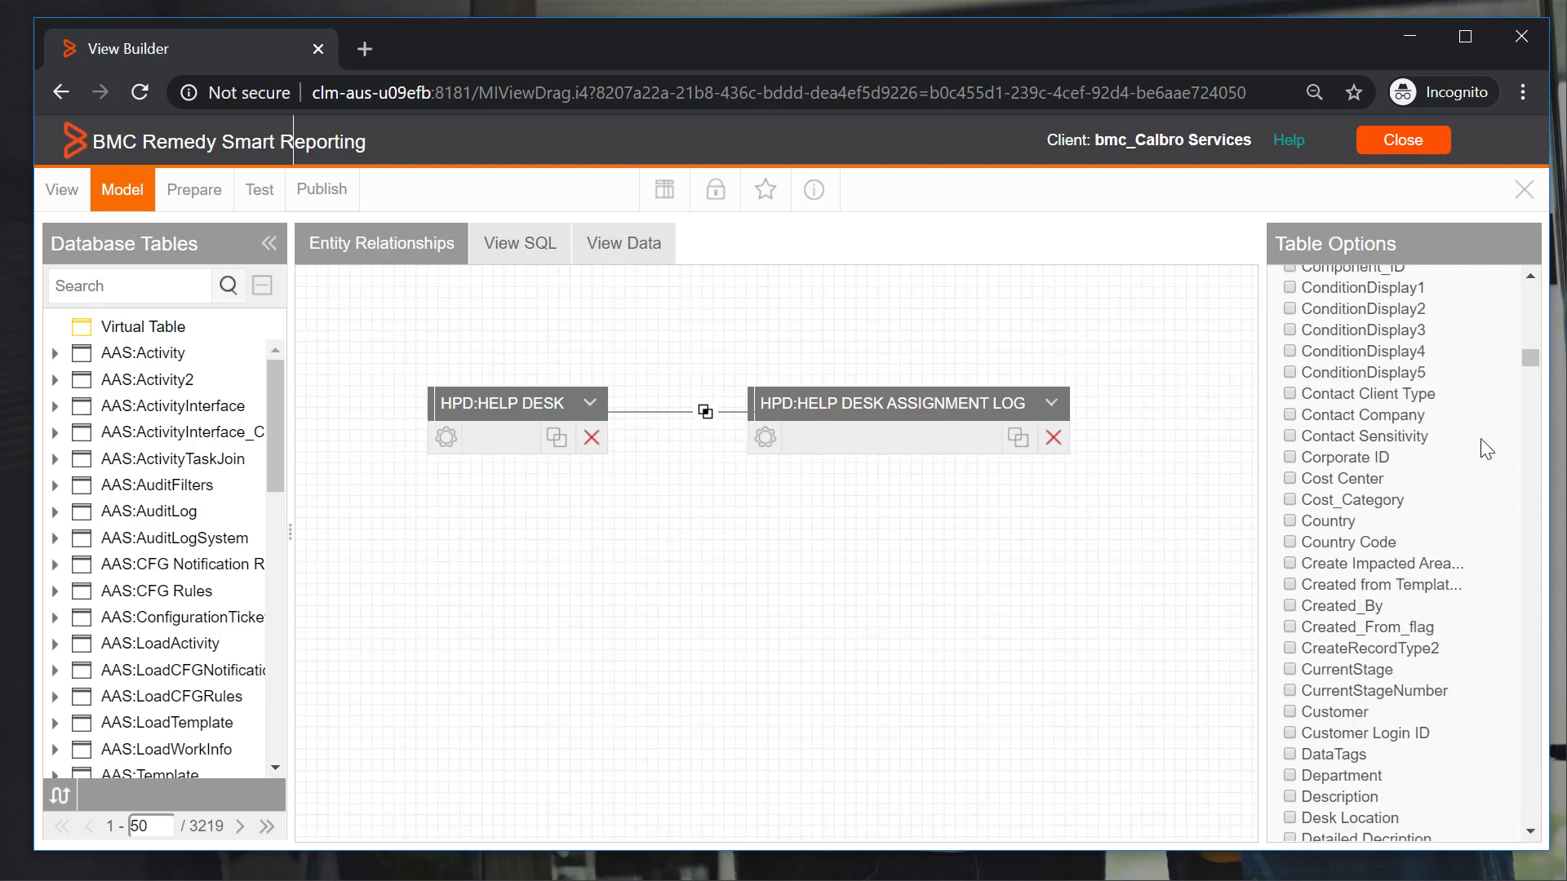
pyautogui.moveTo(1535, 360); pyautogui.dragTo(1534, 411)
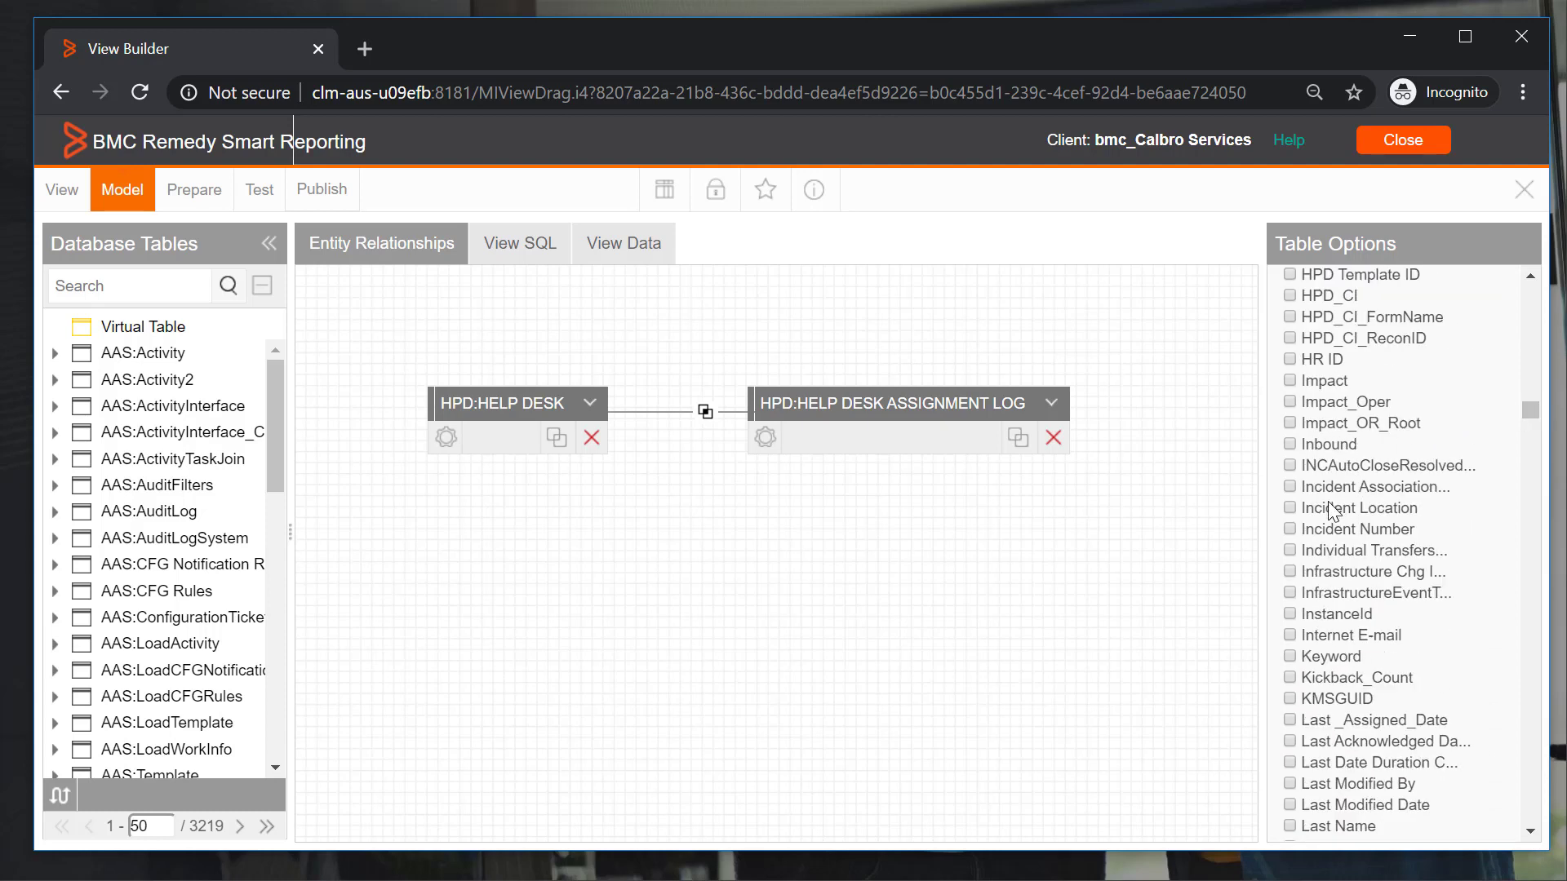
pyautogui.click(1291, 531)
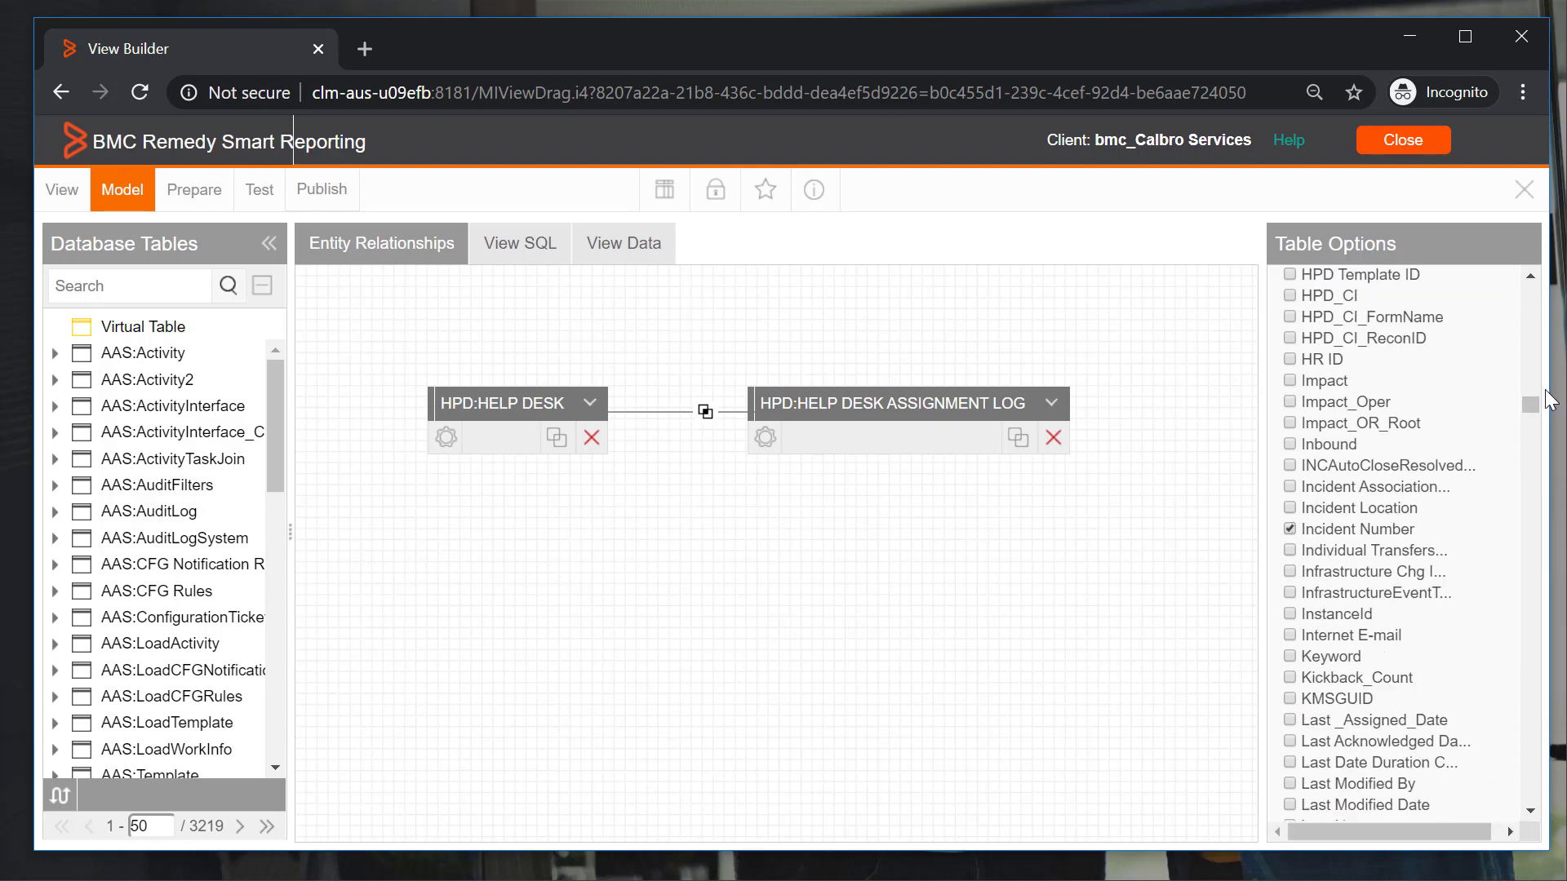
pyautogui.moveTo(1532, 412); pyautogui.dragTo(1530, 506)
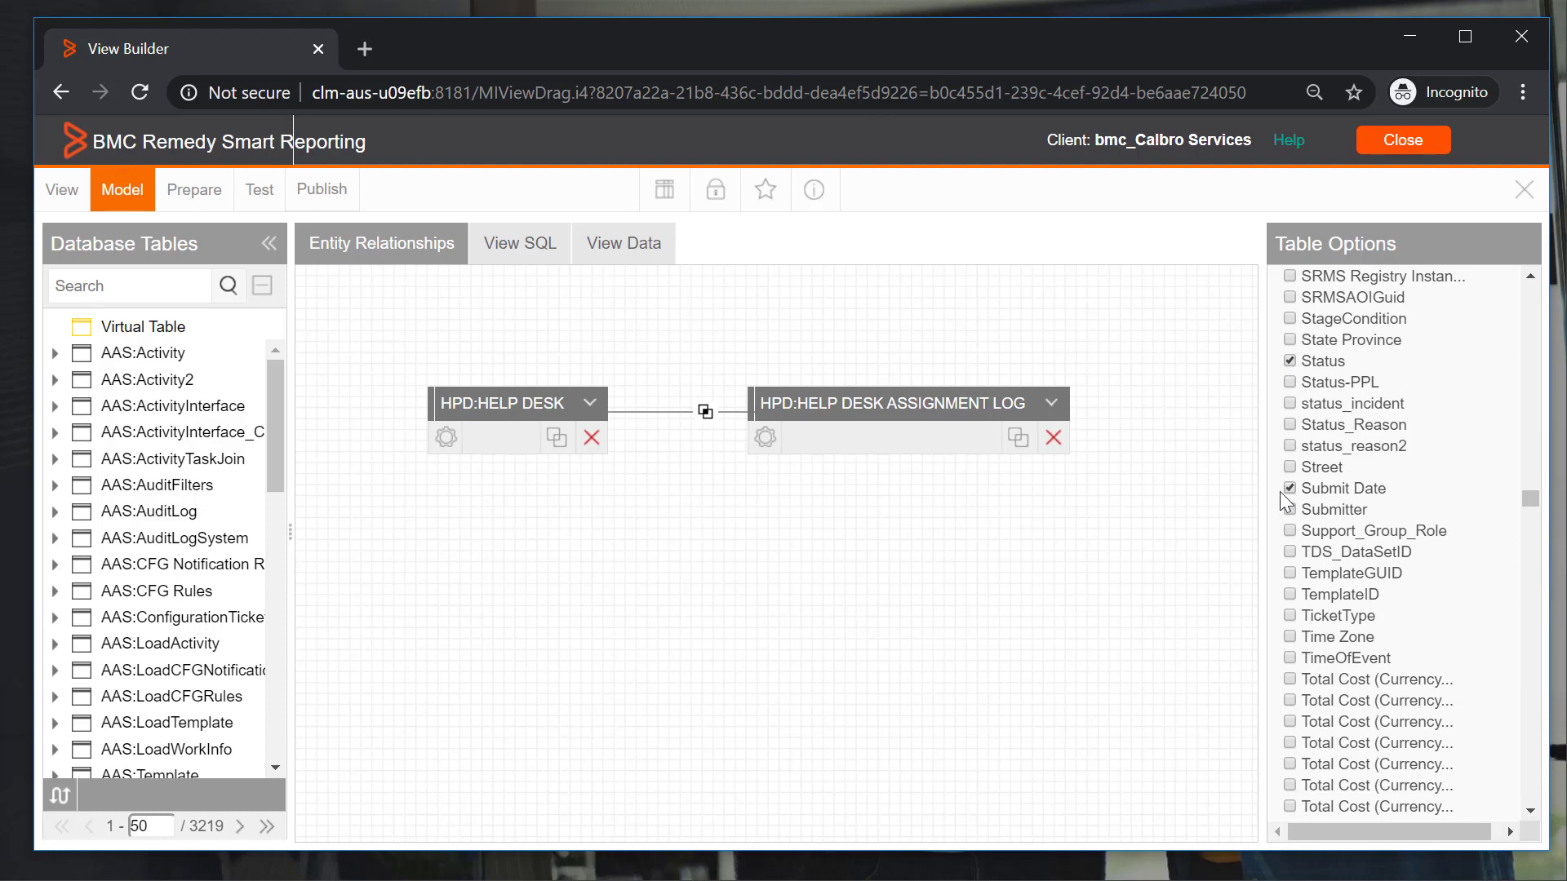
# - Include Assigned Group, Assigned Support Company and Assignee from the assignment log table, and go on to the view's Prepare stage
pyautogui.click(765, 439)
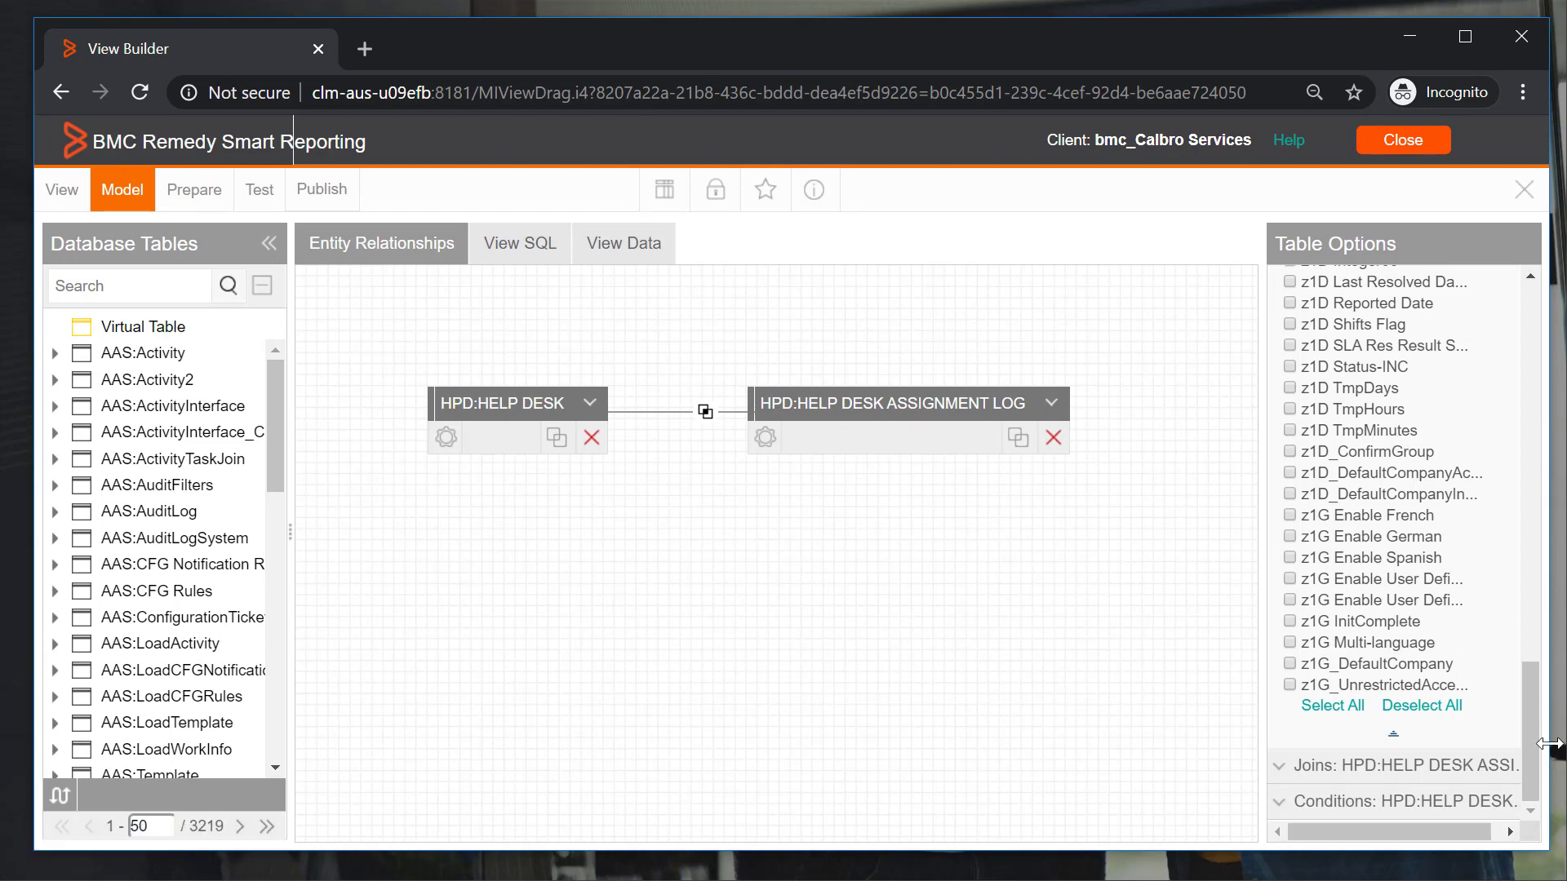
pyautogui.moveTo(1525, 741); pyautogui.dragTo(1534, 378)
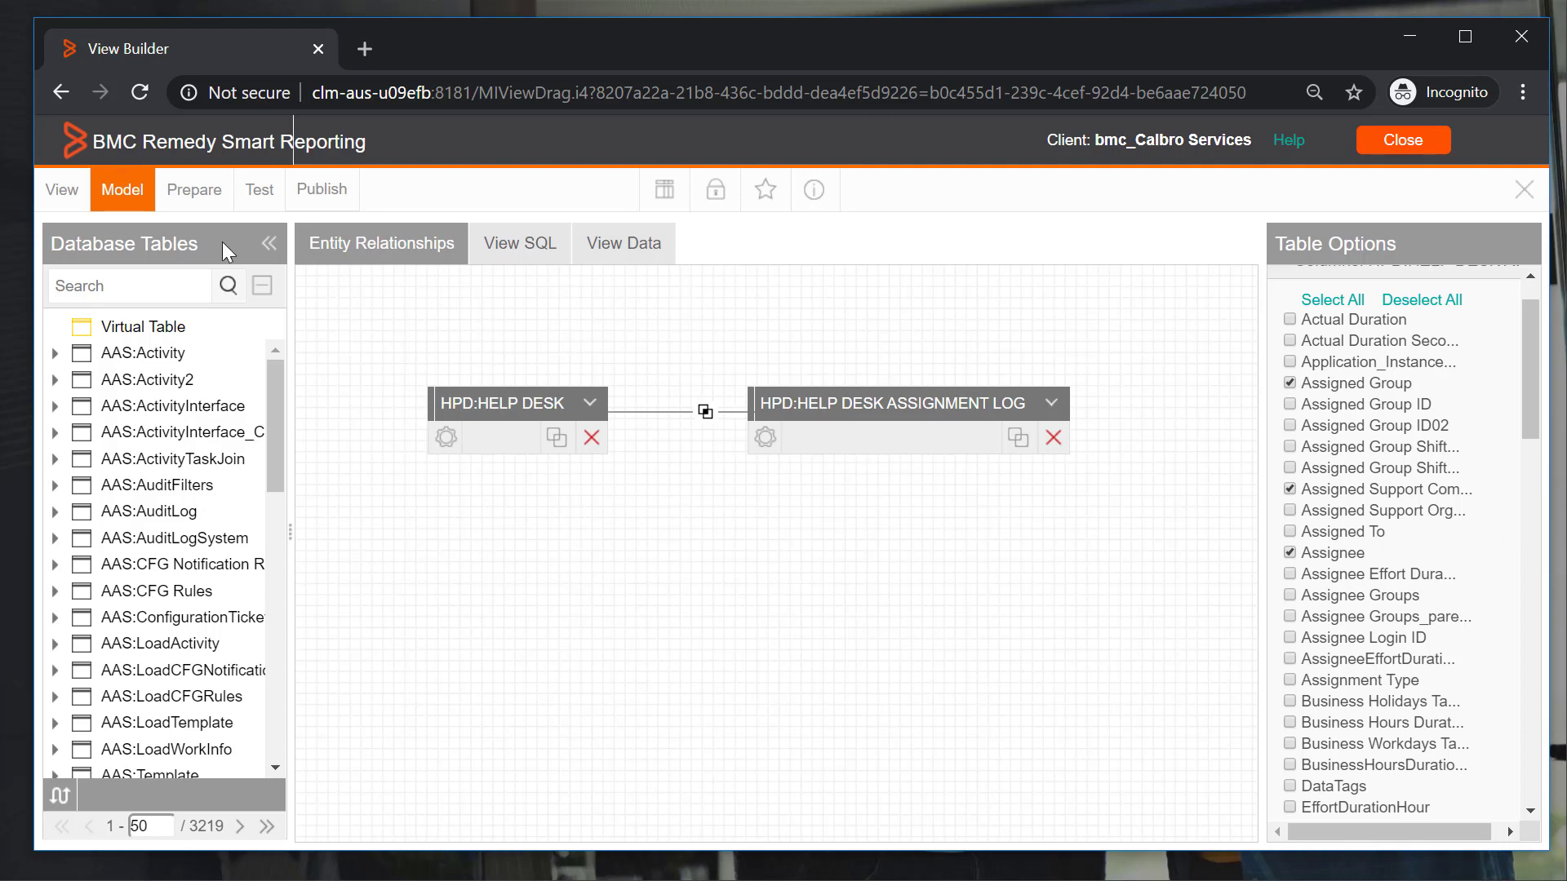
pyautogui.click(169, 196)
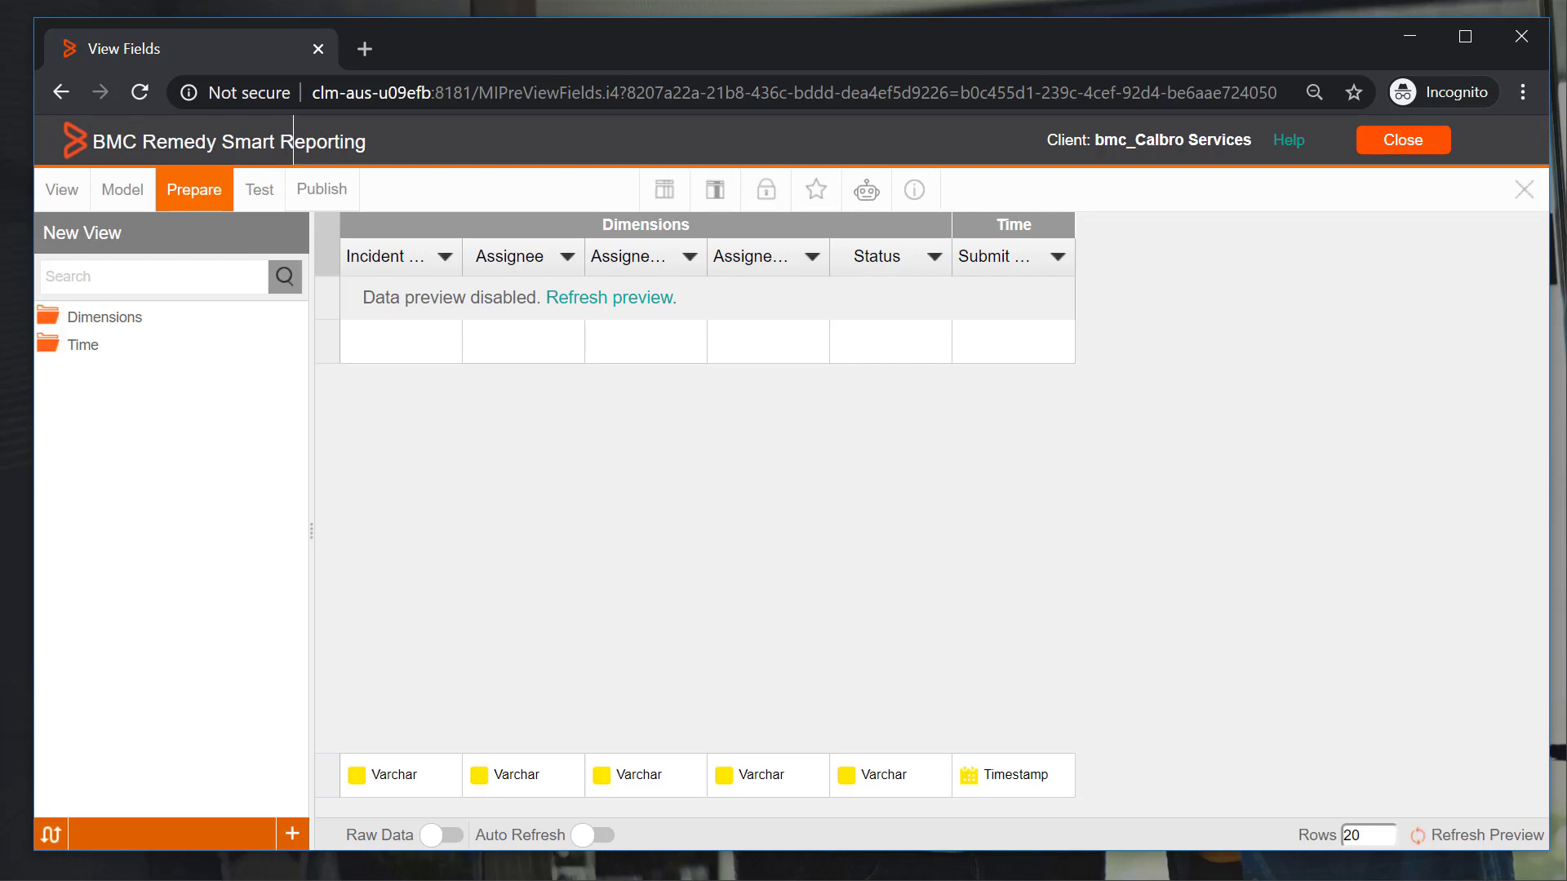
# - Add a new field folder named Incident Information to the view's field folders
pyautogui.click(293, 834)
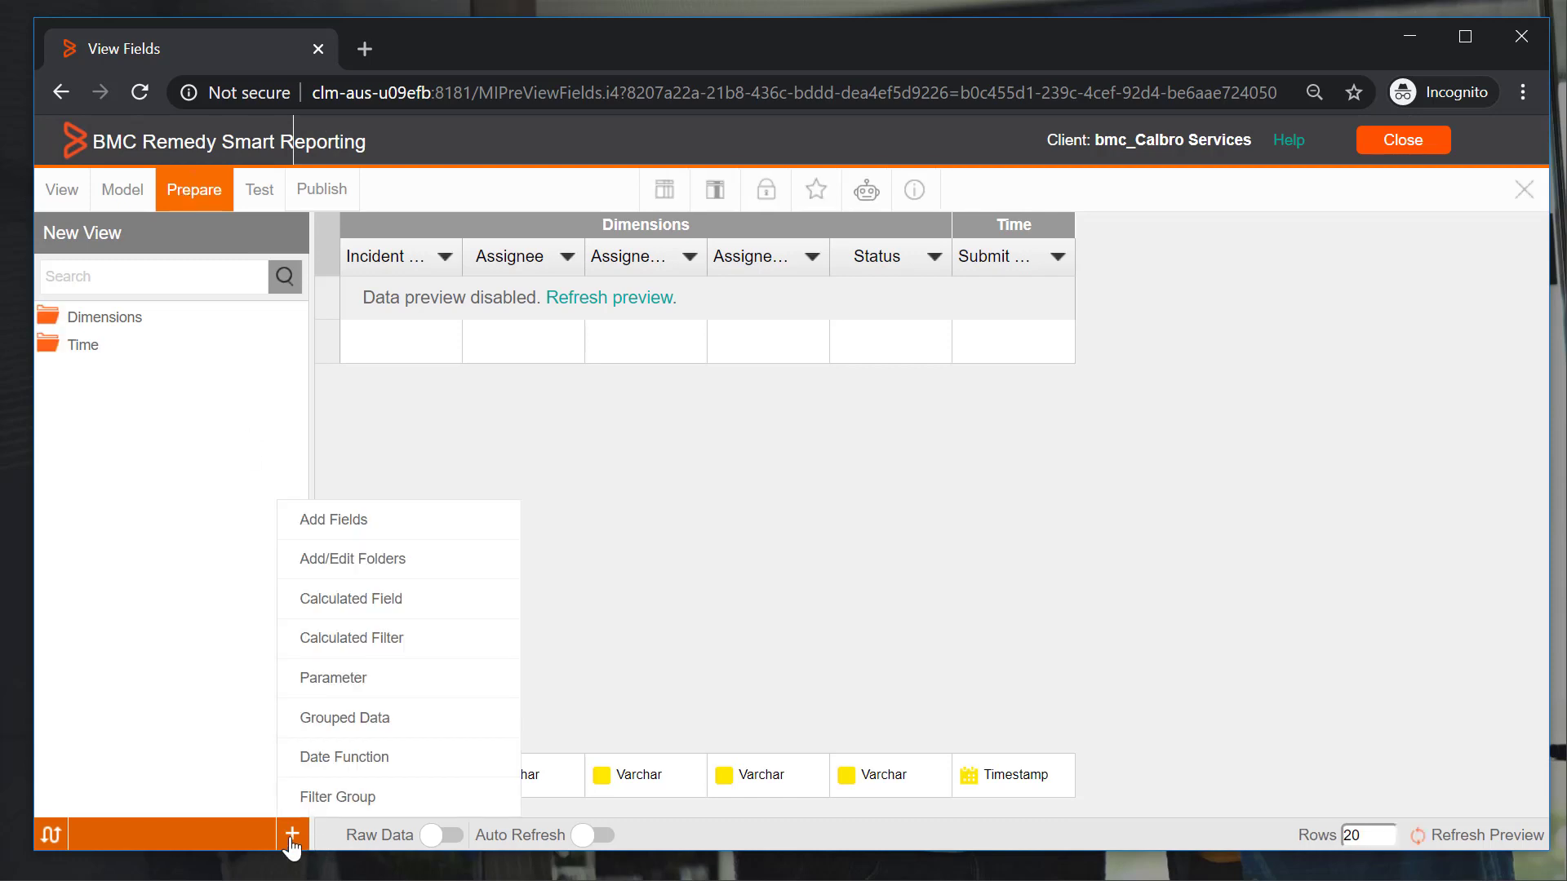
pyautogui.click(371, 563)
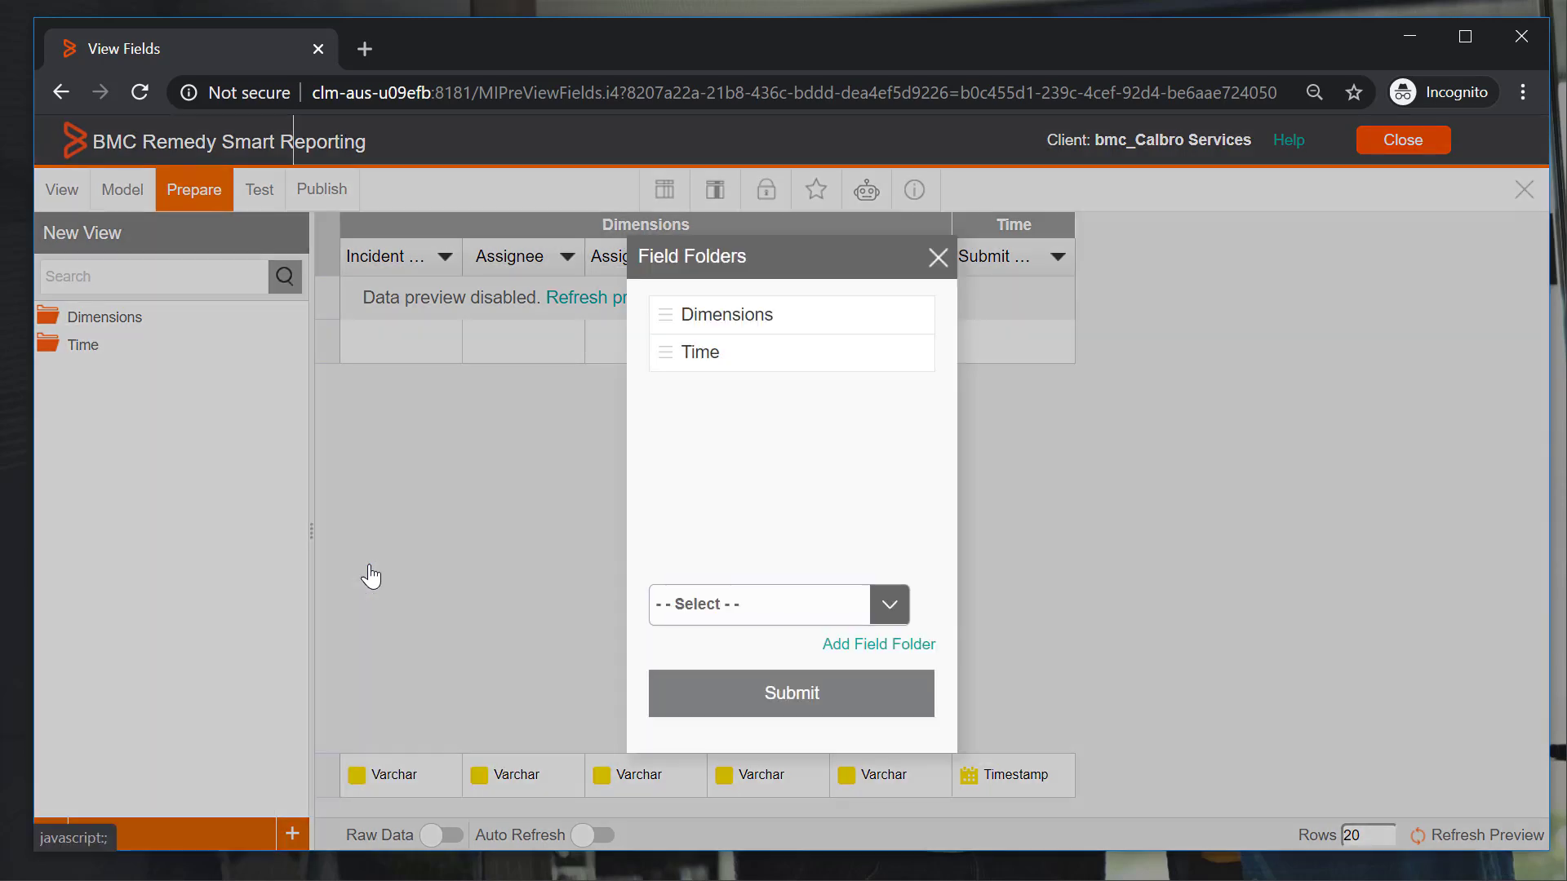
pyautogui.click(861, 648)
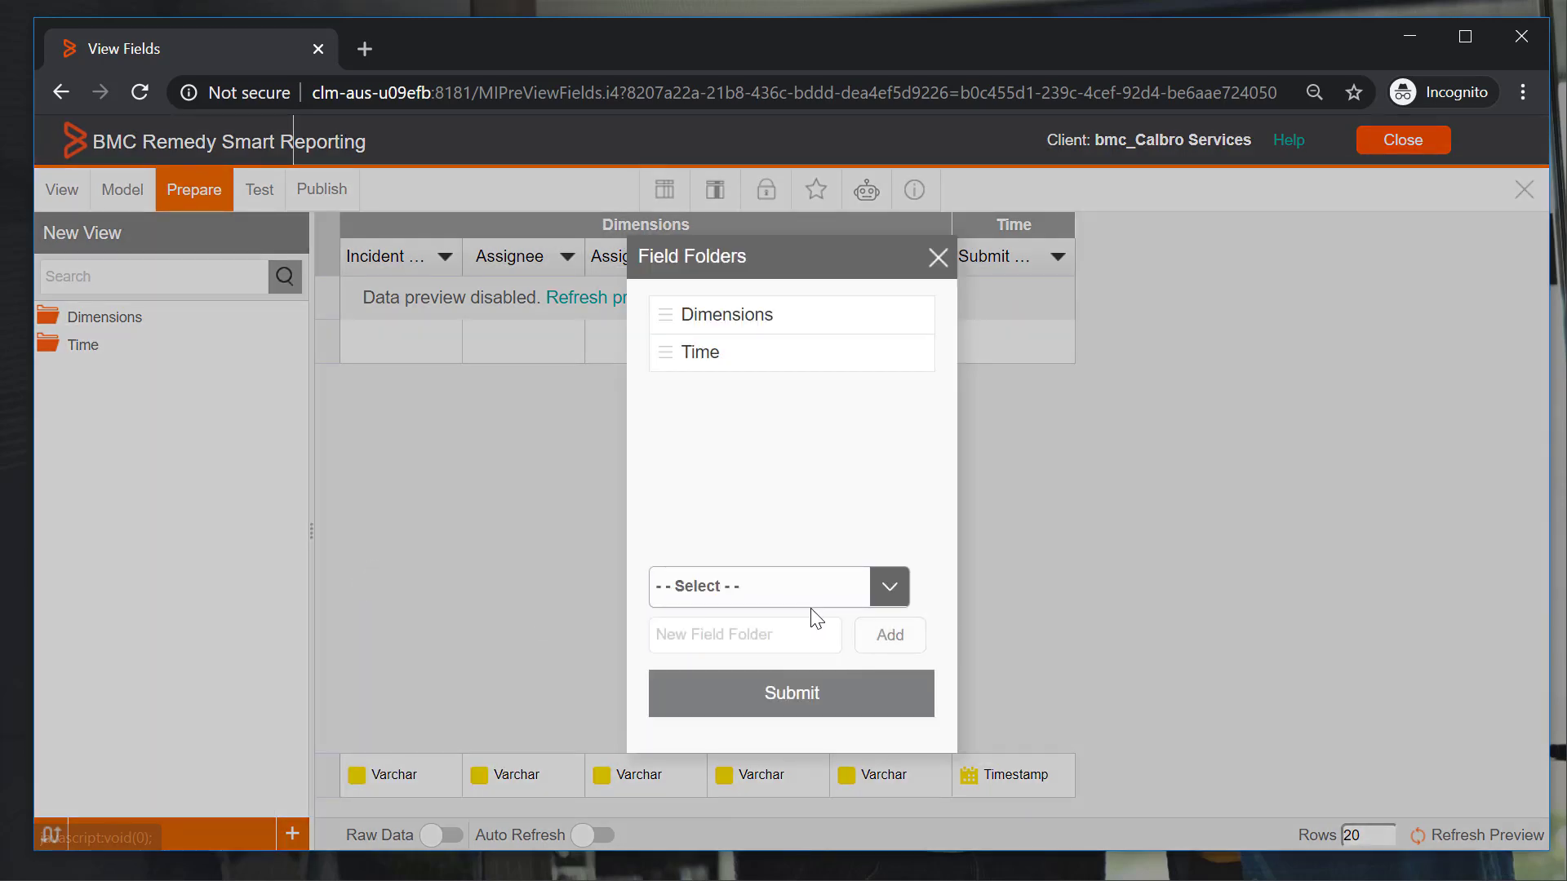
pyautogui.click(796, 637)
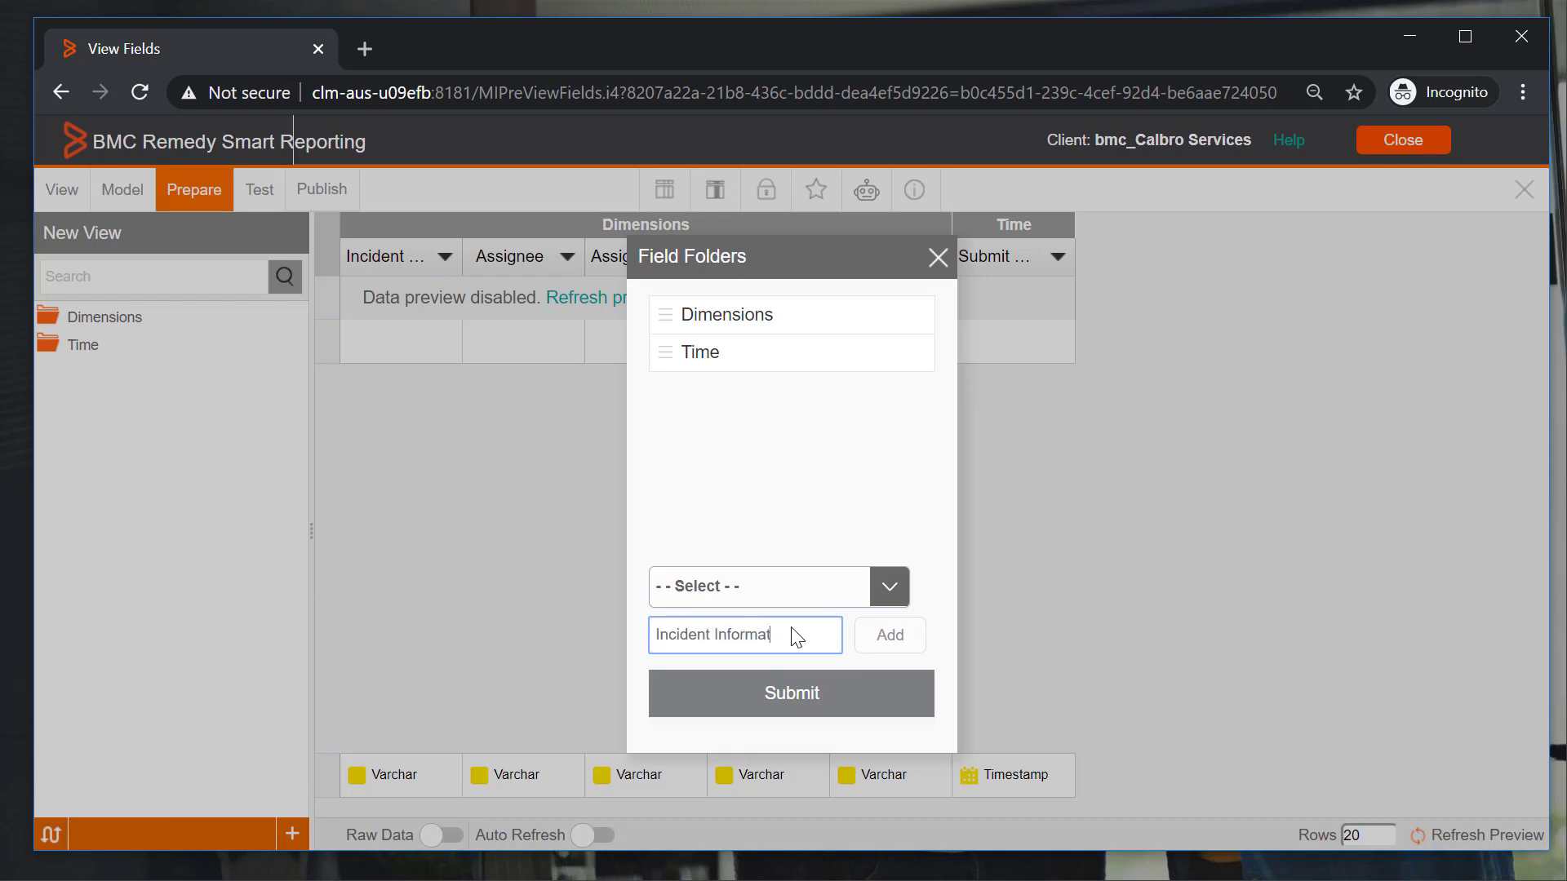
pyautogui.click(878, 640)
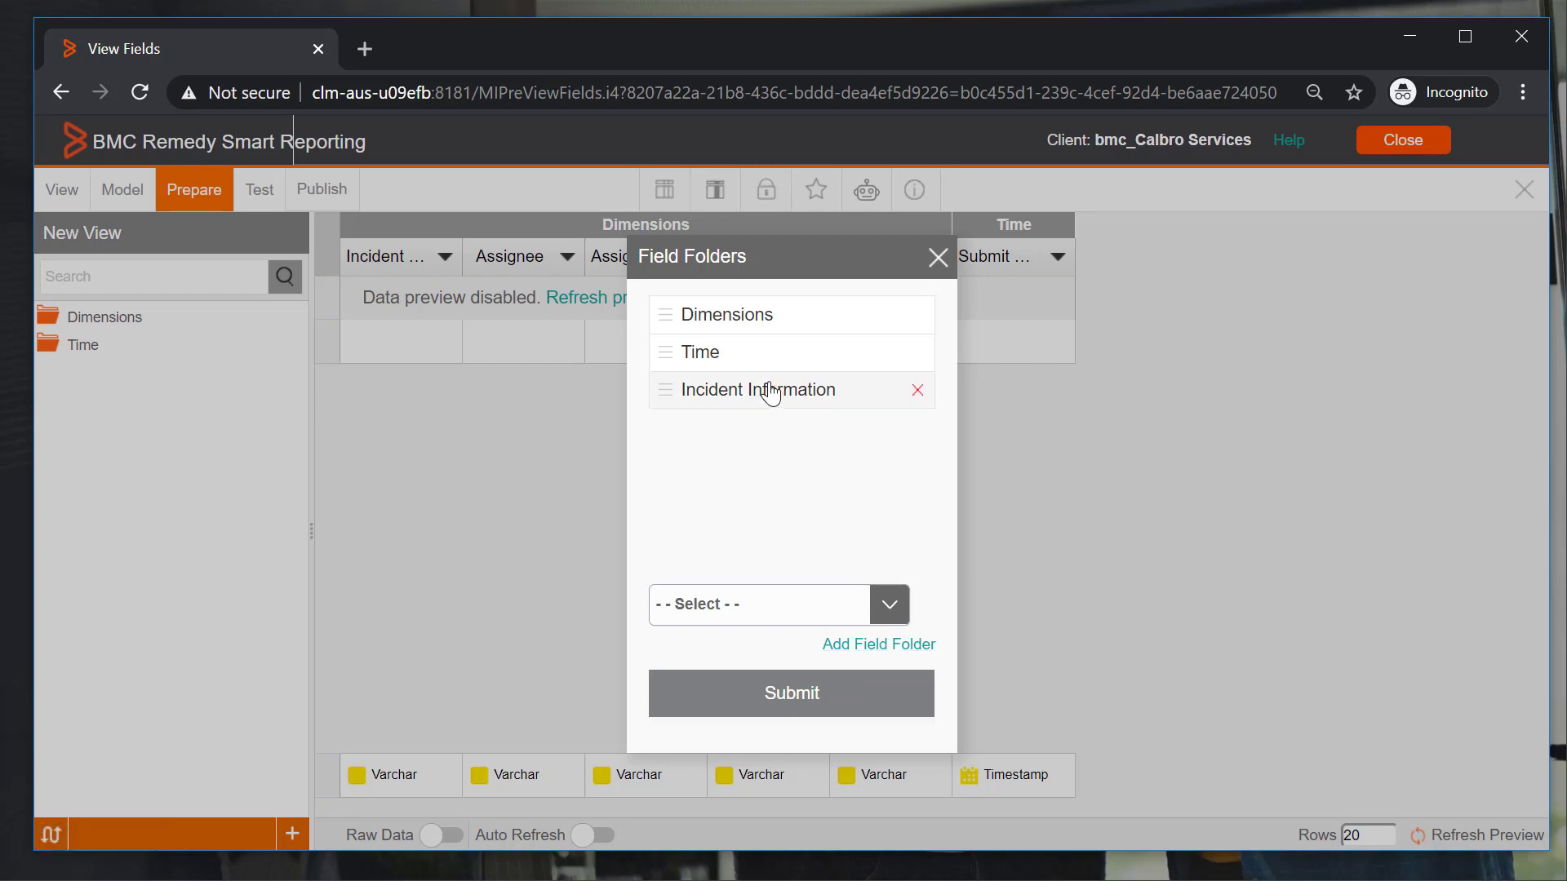
# - Submit the field folders and place Incident Number, Status and Submit Date from HPD:Help Desk in the Incident Information folder
pyautogui.click(776, 706)
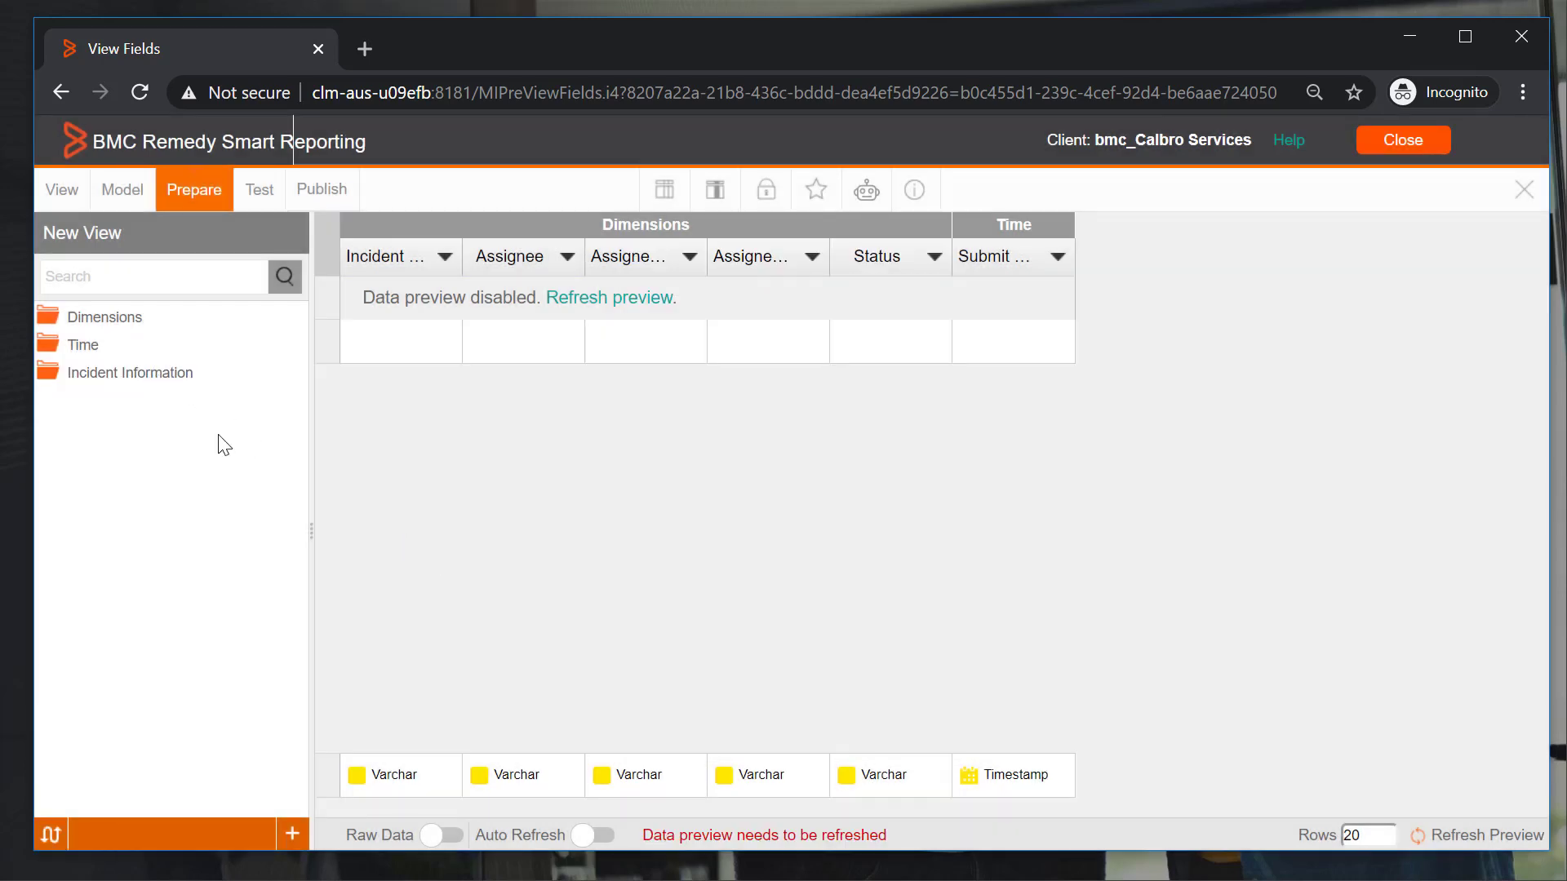
pyautogui.click(293, 833)
pyautogui.click(357, 523)
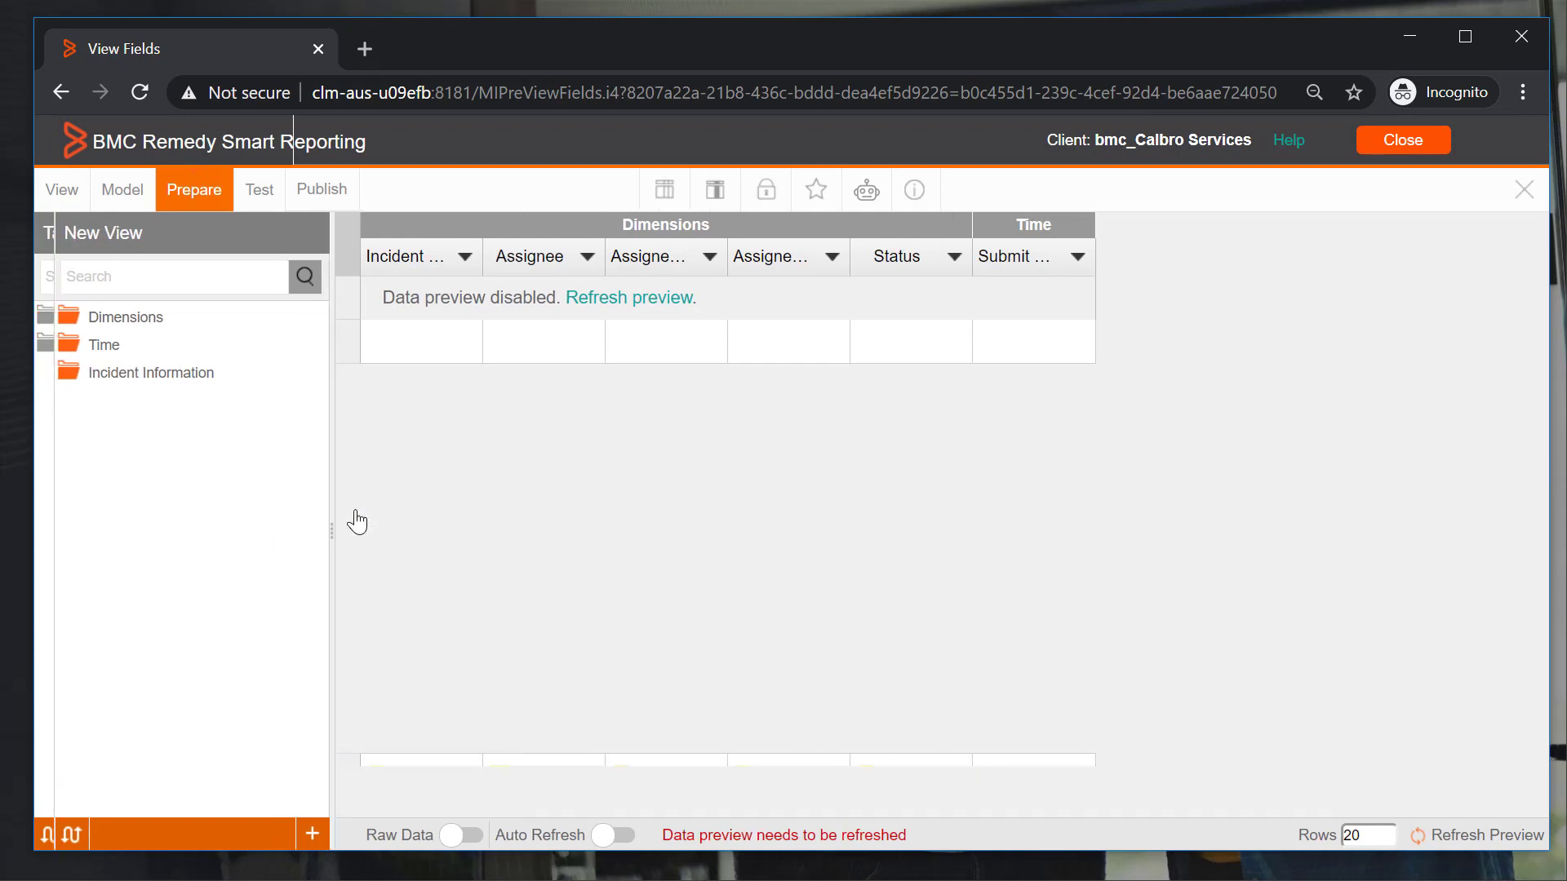
pyautogui.click(174, 317)
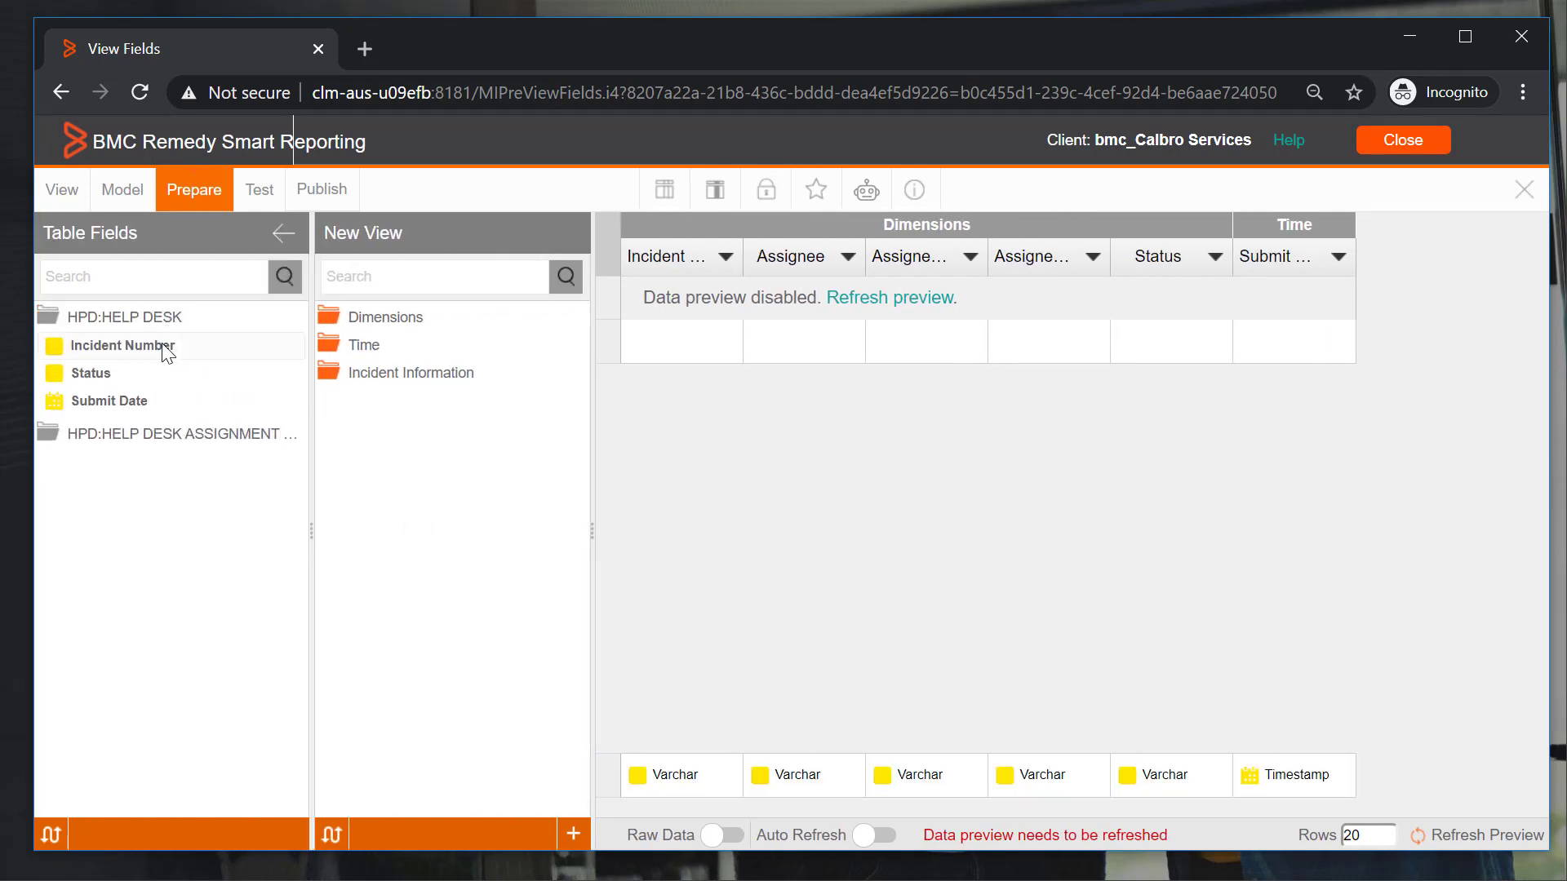
pyautogui.click(163, 347)
pyautogui.keyDown('ctrl'); pyautogui.click(162, 373); pyautogui.keyUp('ctrl')
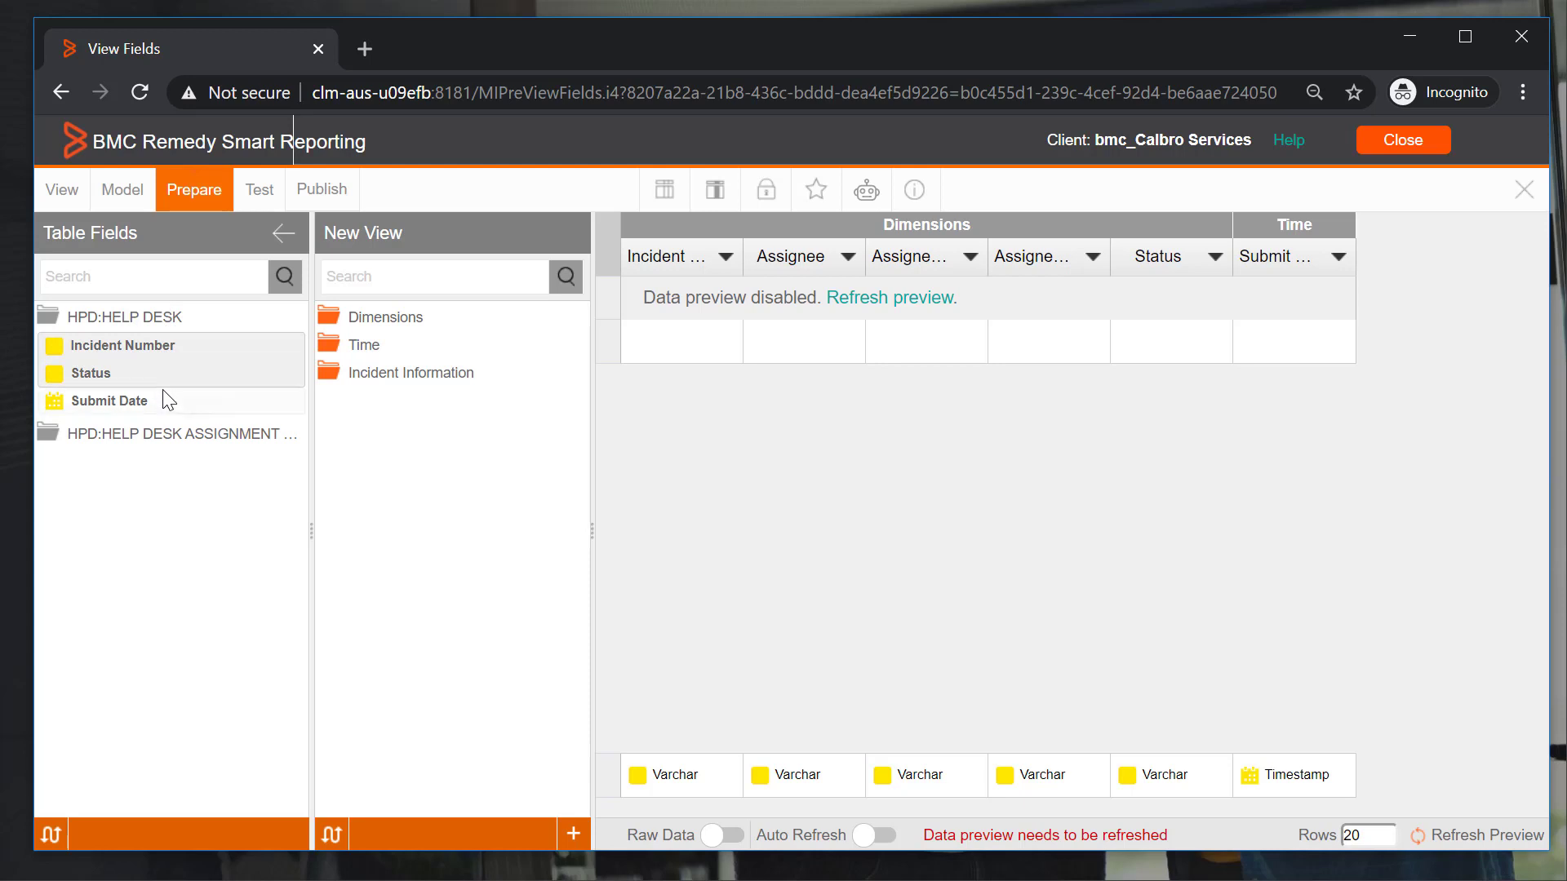
pyautogui.keyDown('ctrl'); pyautogui.click(169, 399); pyautogui.keyUp('ctrl')
pyautogui.moveTo(169, 400); pyautogui.dragTo(425, 379)
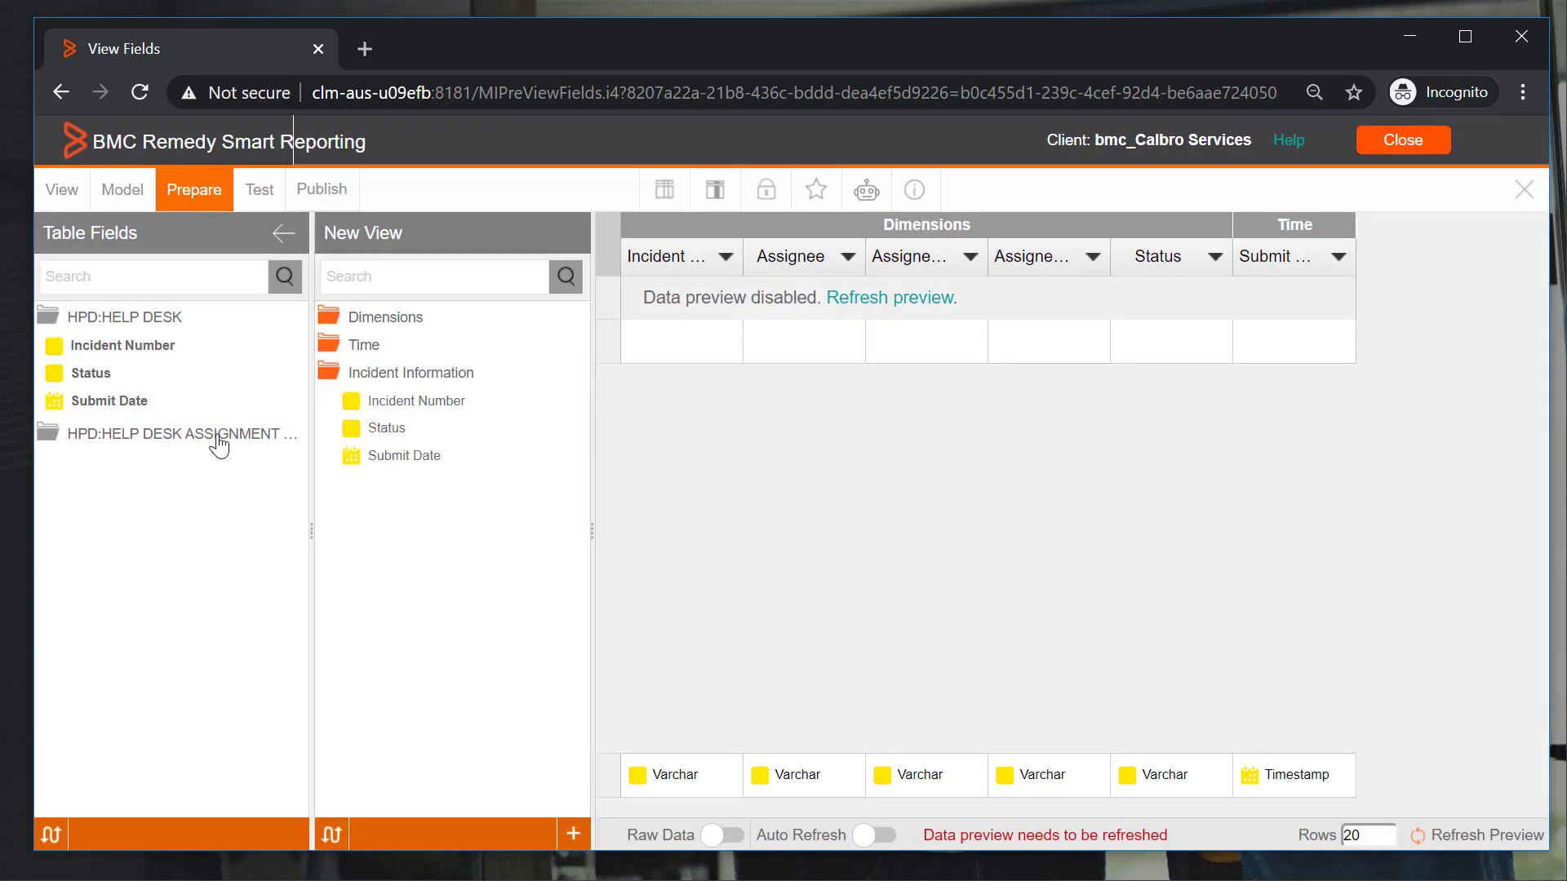
# - Place Assigned Group, Assigned Support Company and Assignee from the assignment log table in the Incident Information folder
pyautogui.click(178, 471)
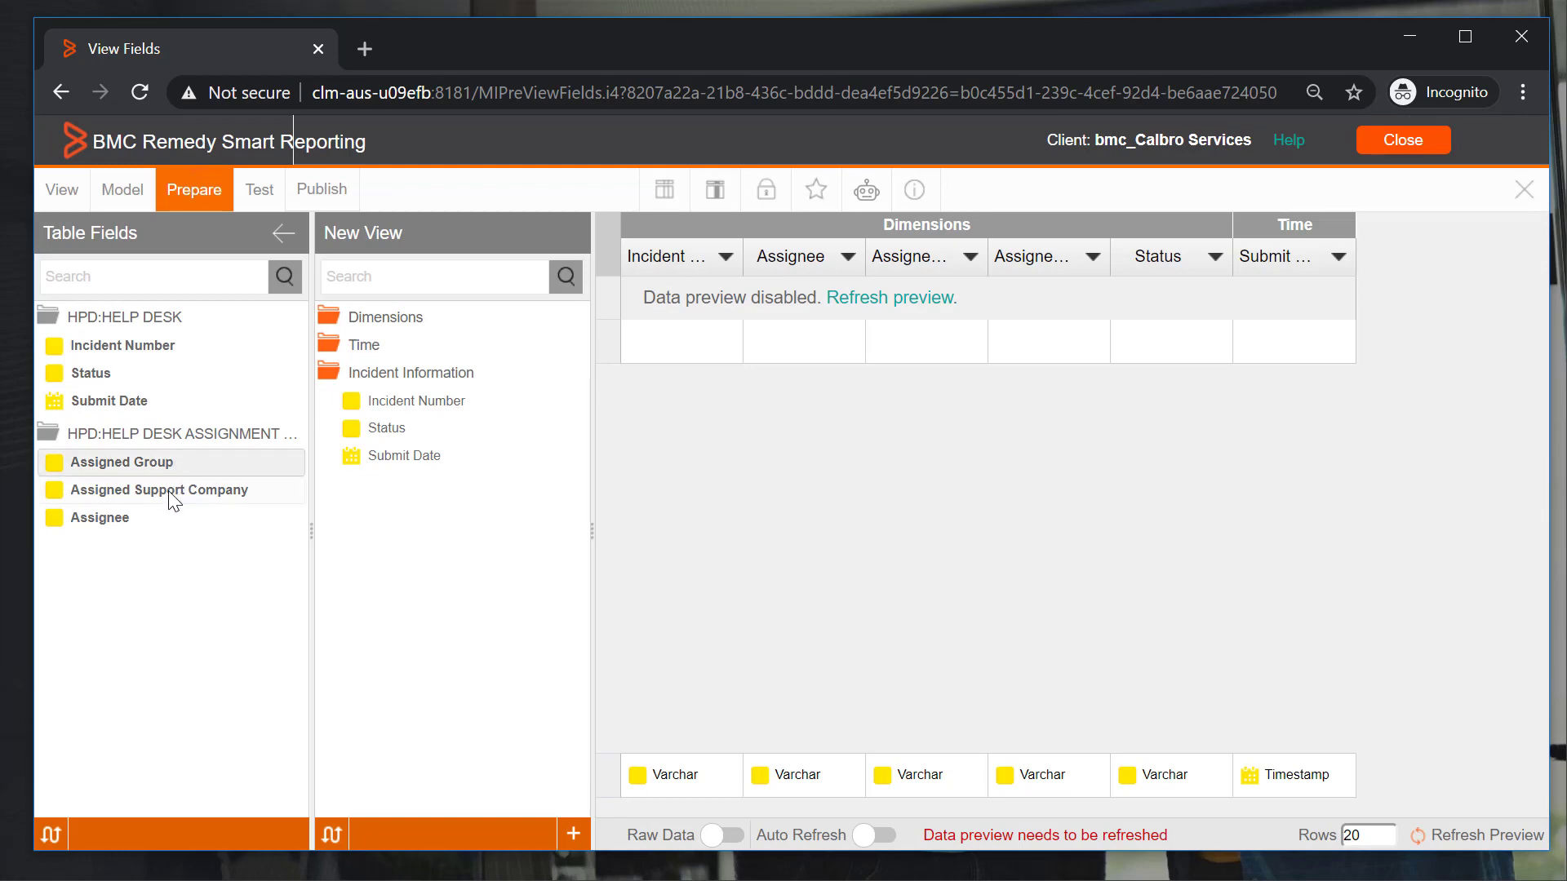
pyautogui.keyDown('ctrl'); pyautogui.click(168, 498); pyautogui.keyUp('ctrl')
pyautogui.keyDown('ctrl'); pyautogui.click(168, 521); pyautogui.keyUp('ctrl')
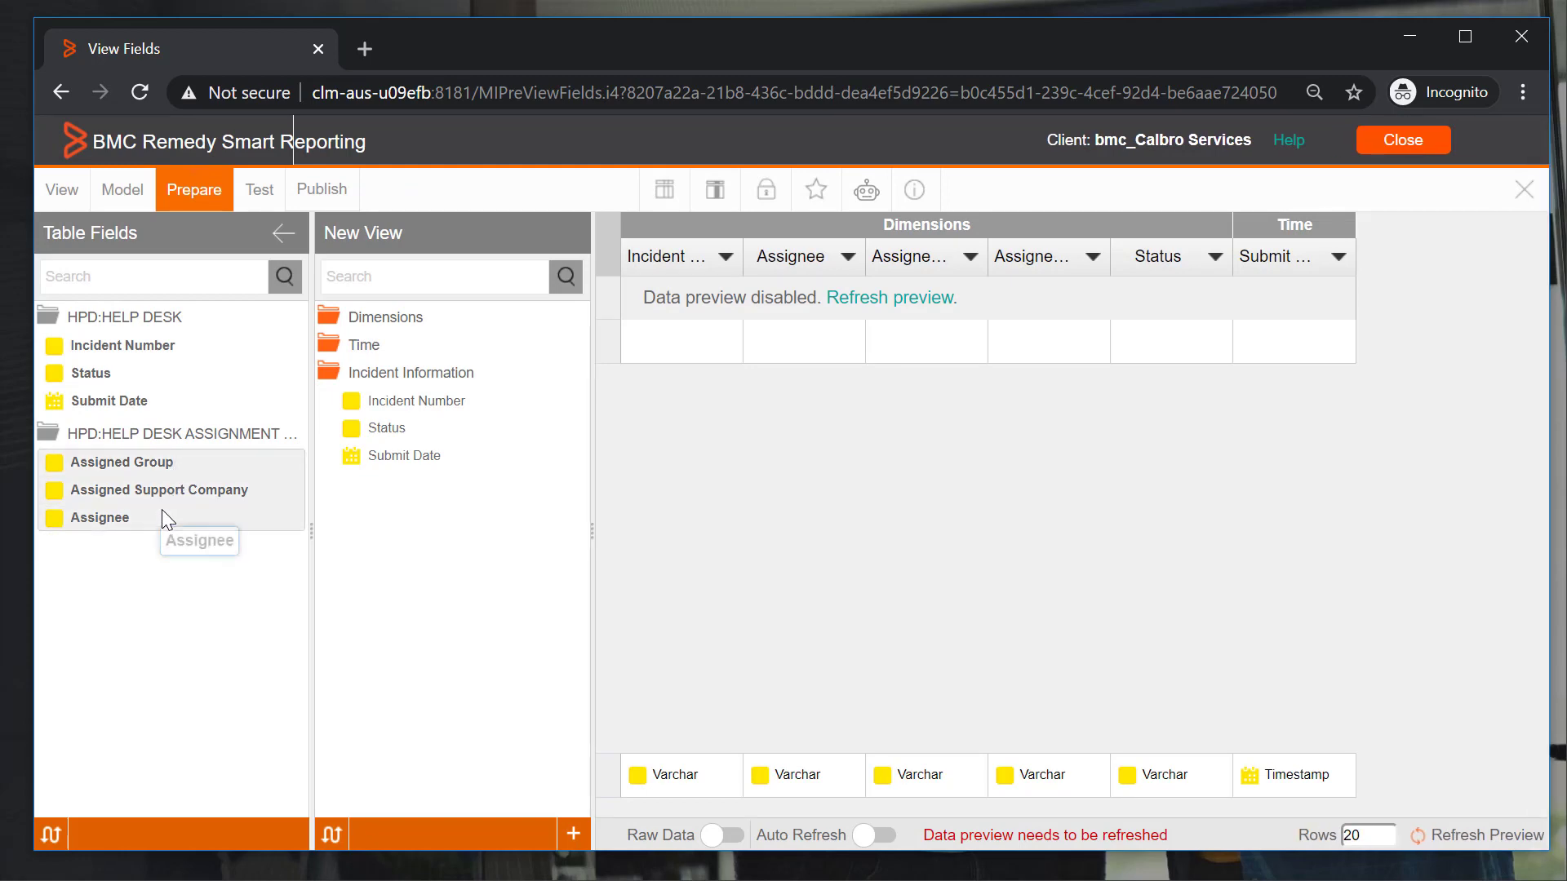
pyautogui.moveTo(163, 517); pyautogui.dragTo(458, 457)
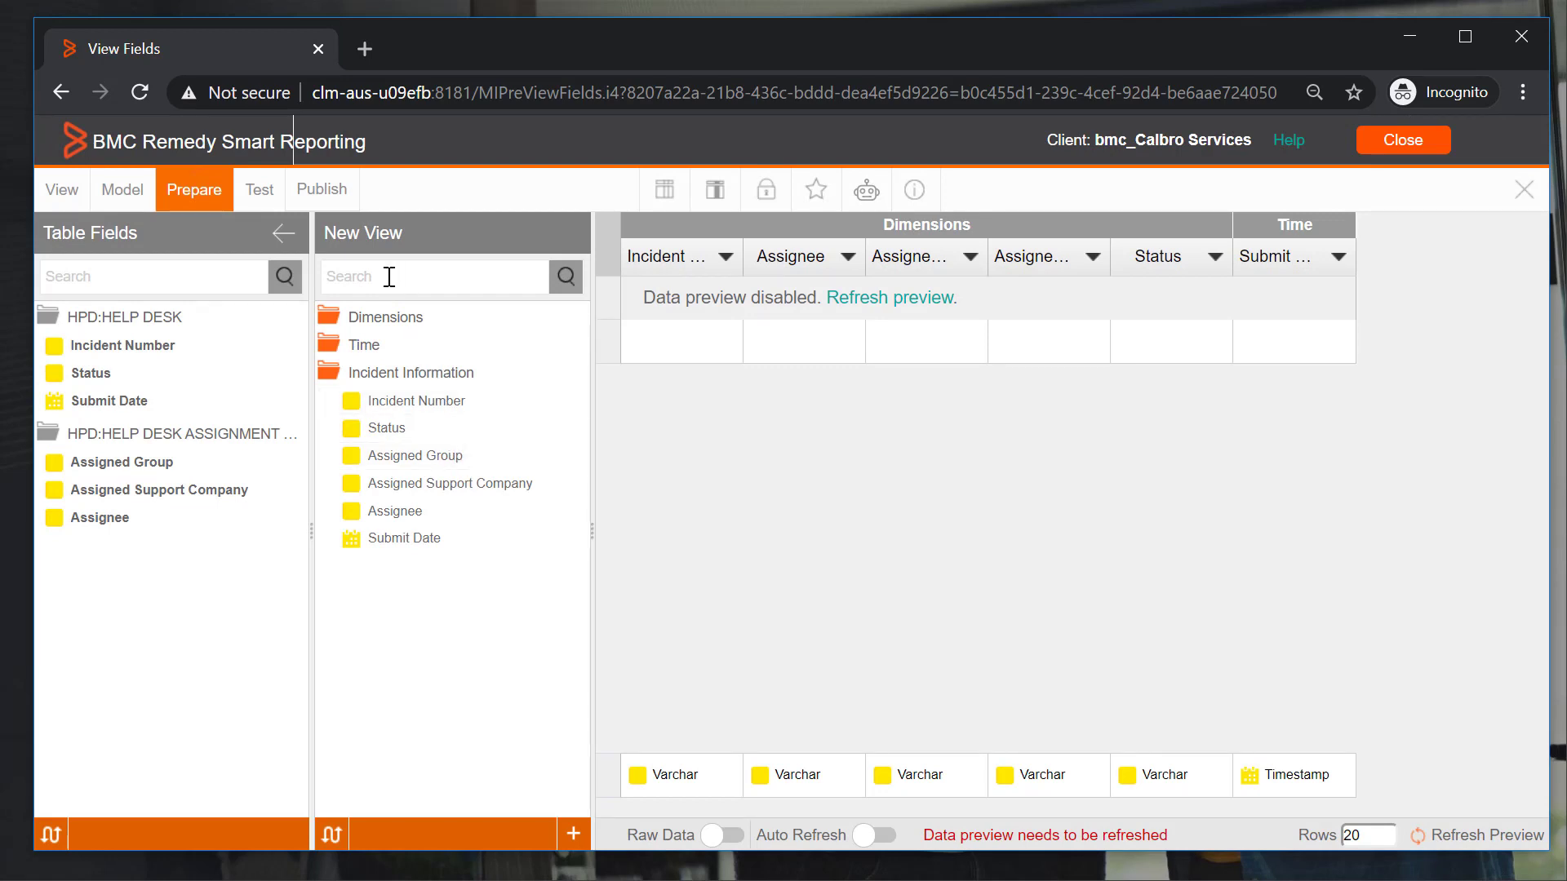
# - Start publishing the view and enter BMC Webinar as both its name and description
pyautogui.click(328, 193)
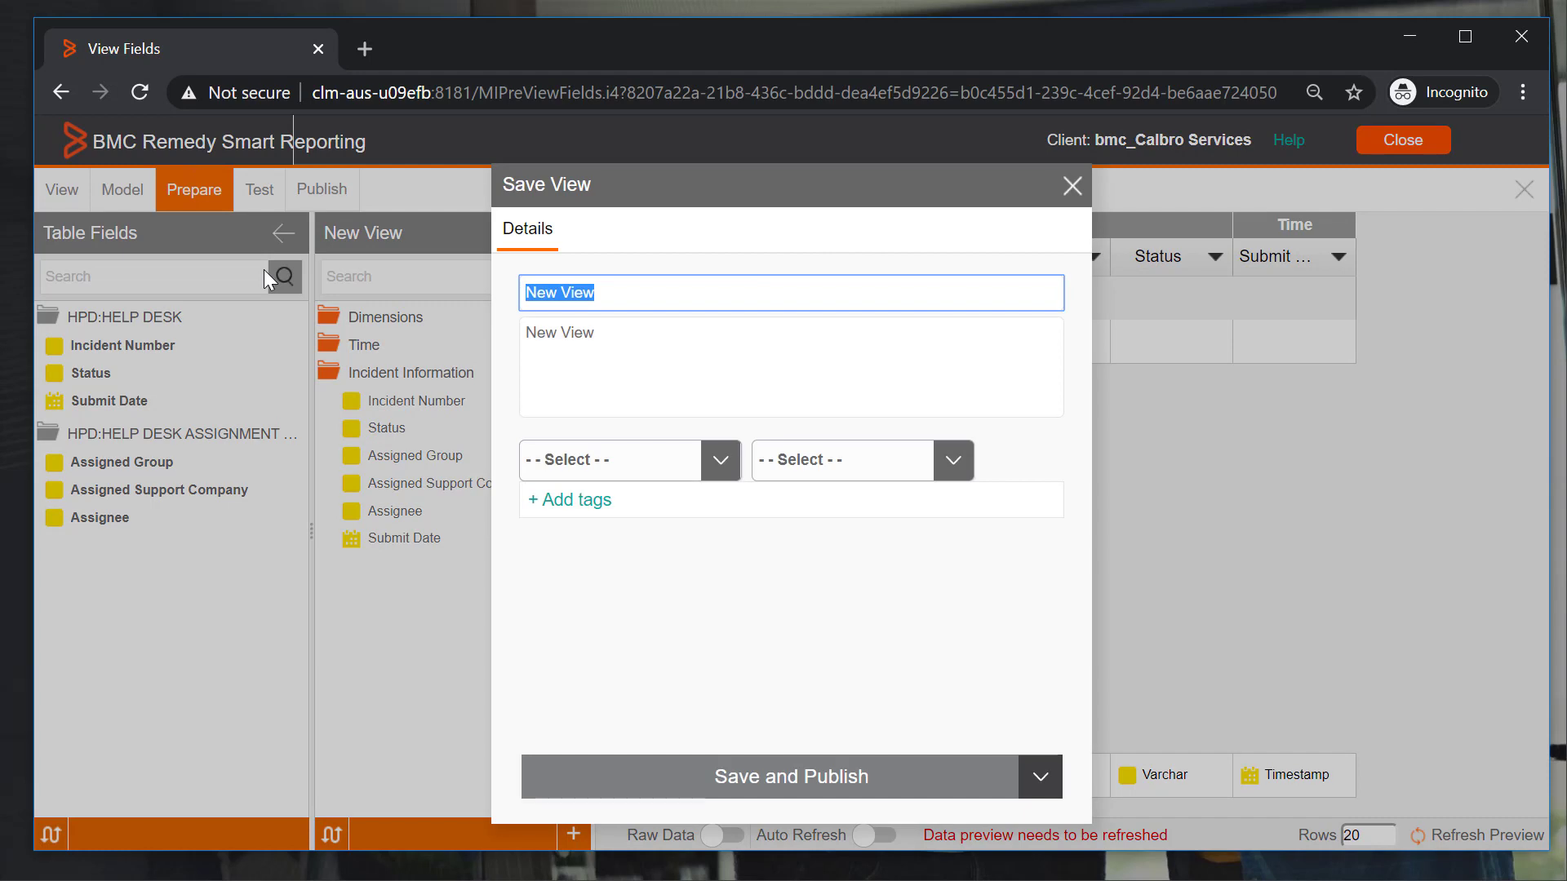
pyautogui.write('BMC Webinar')
pyautogui.hotkey('ctrl', 'a')
pyautogui.hotkey('ctrl', 'c')
pyautogui.click(629, 329)
pyautogui.hotkey('ctrl', 'a')
pyautogui.hotkey('ctrl', 'v')
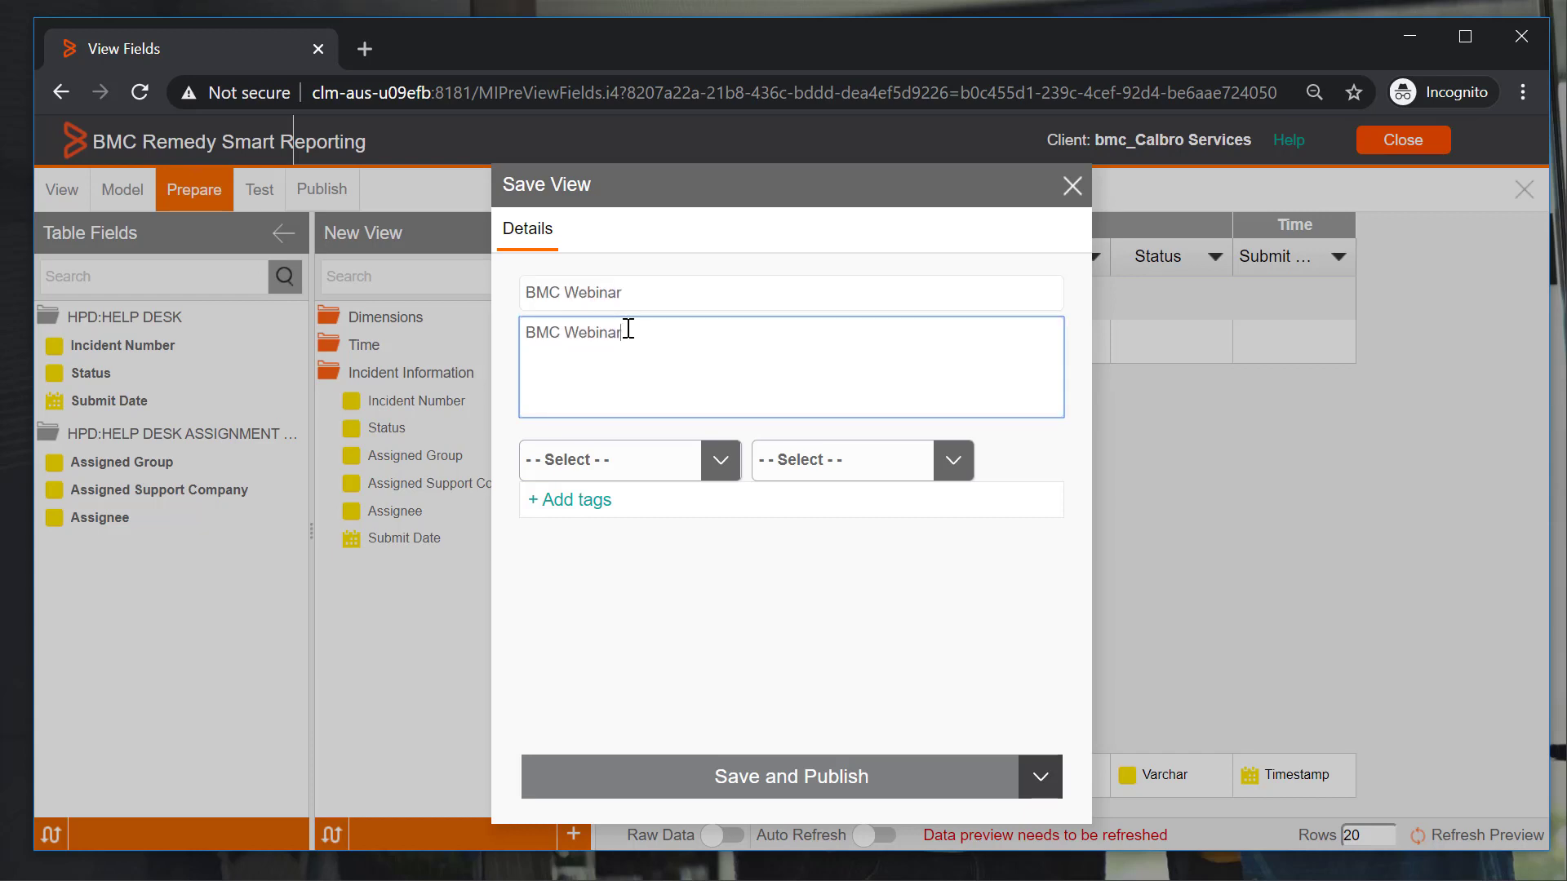
# - Store the view under BMC Remedy Operational Reporting, Incident Management, and save and publish it
pyautogui.click(714, 462)
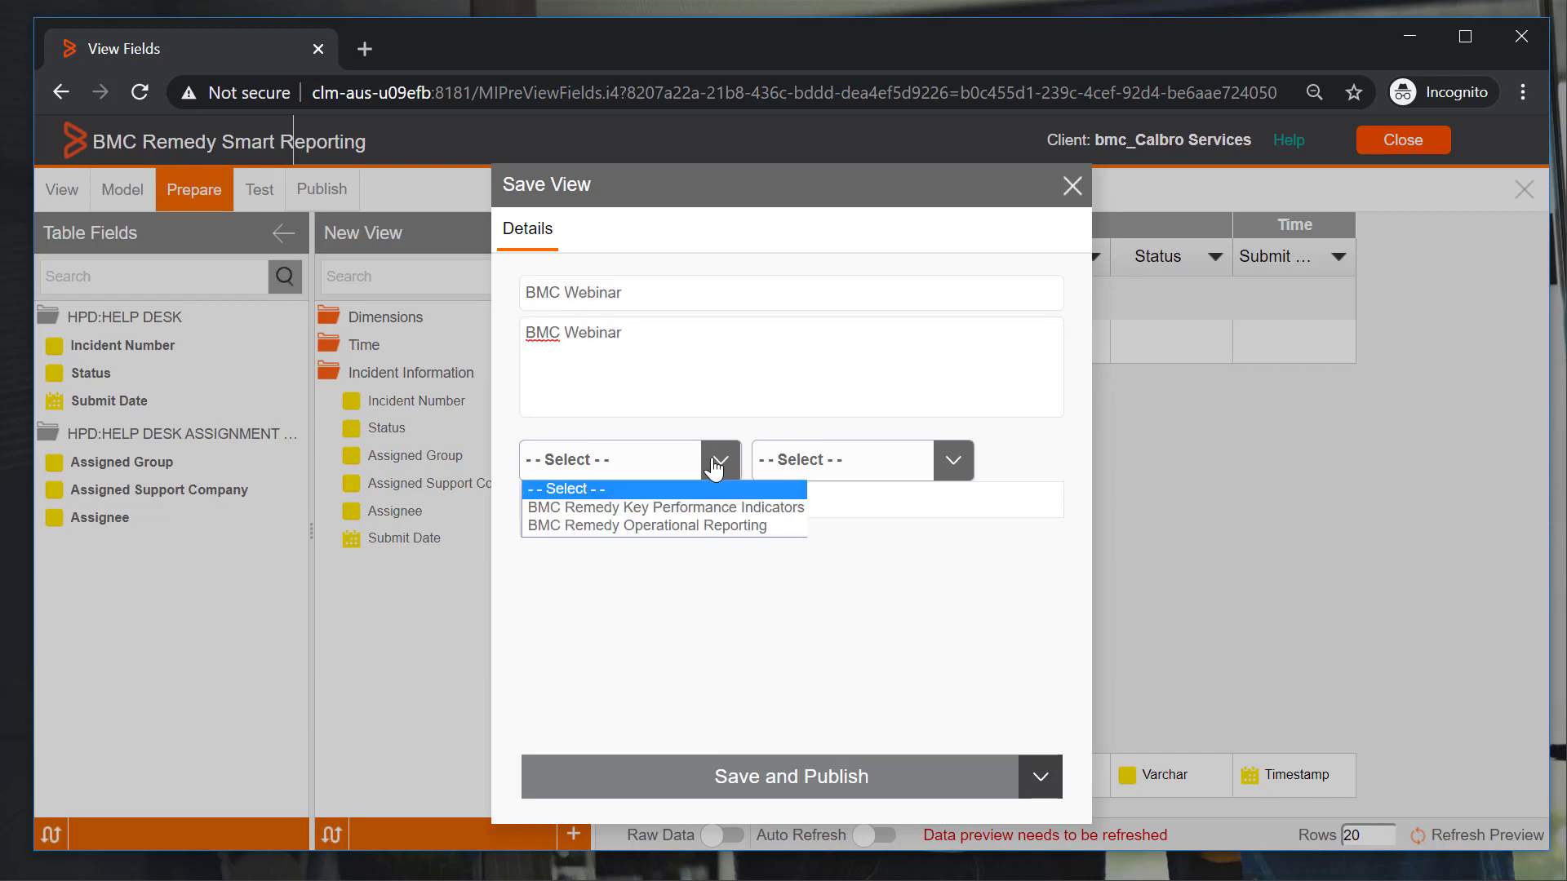
pyautogui.click(699, 523)
pyautogui.click(847, 471)
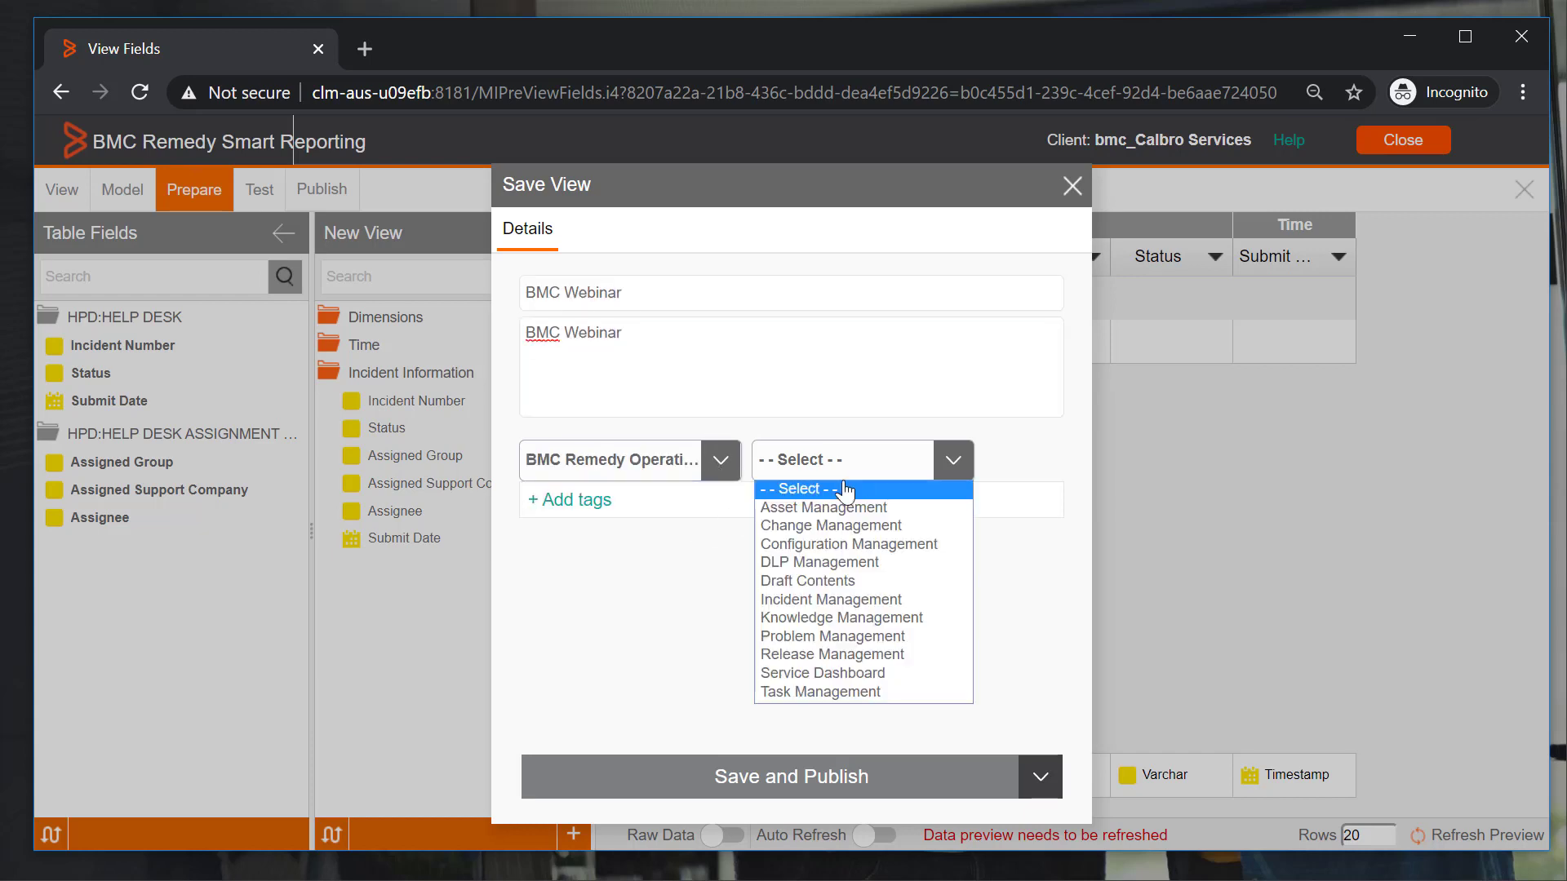
pyautogui.click(830, 600)
pyautogui.click(819, 780)
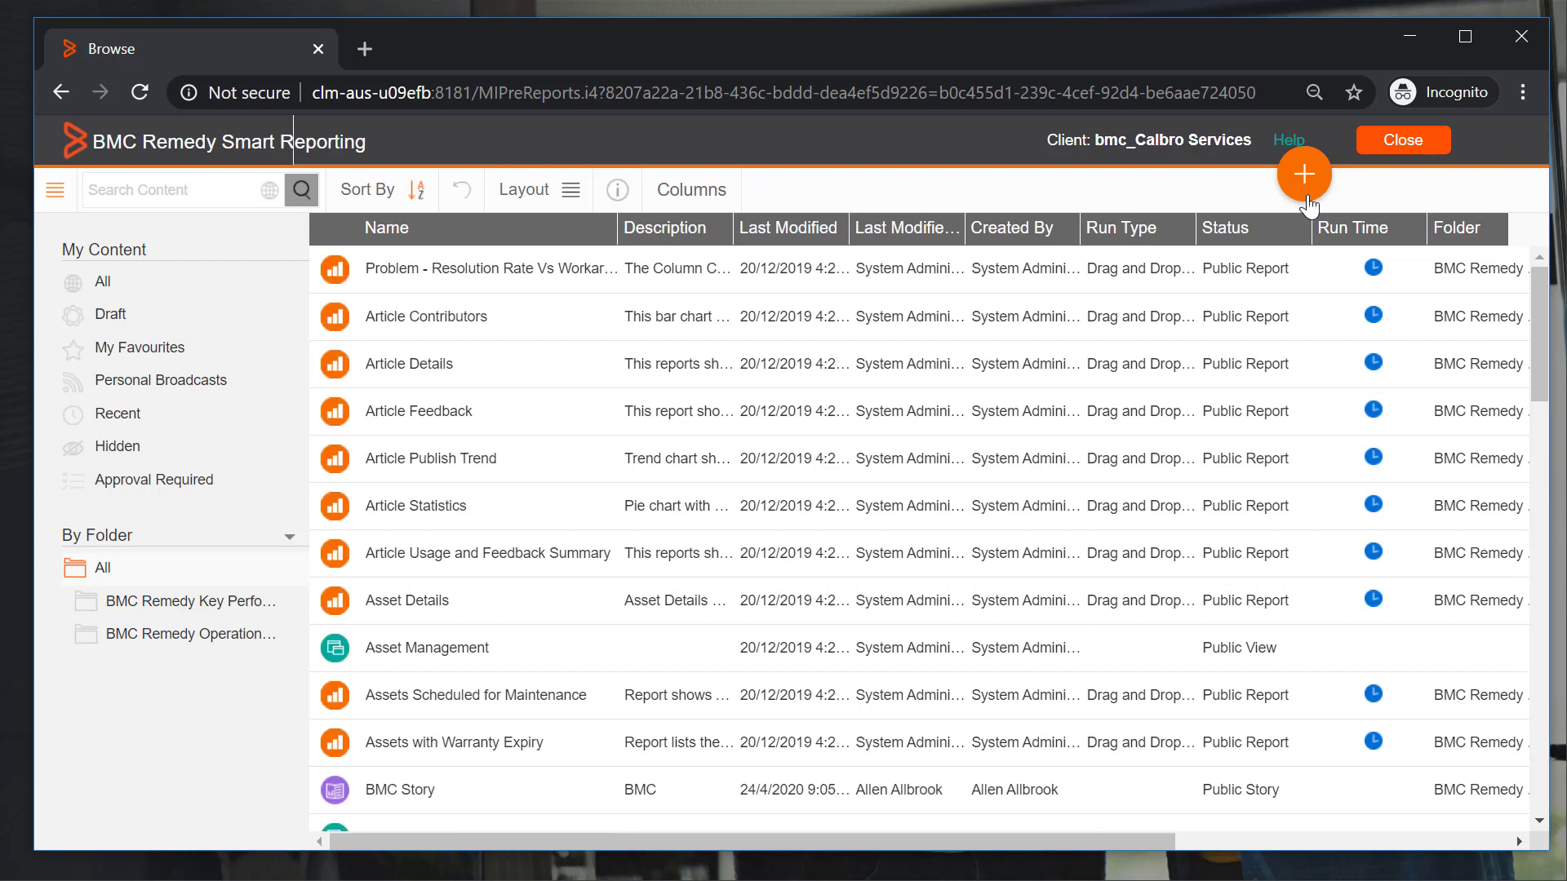
# - Create a new report based on the BMC Webinar view, searching the views for BMC
pyautogui.click(1305, 171)
pyautogui.click(1271, 276)
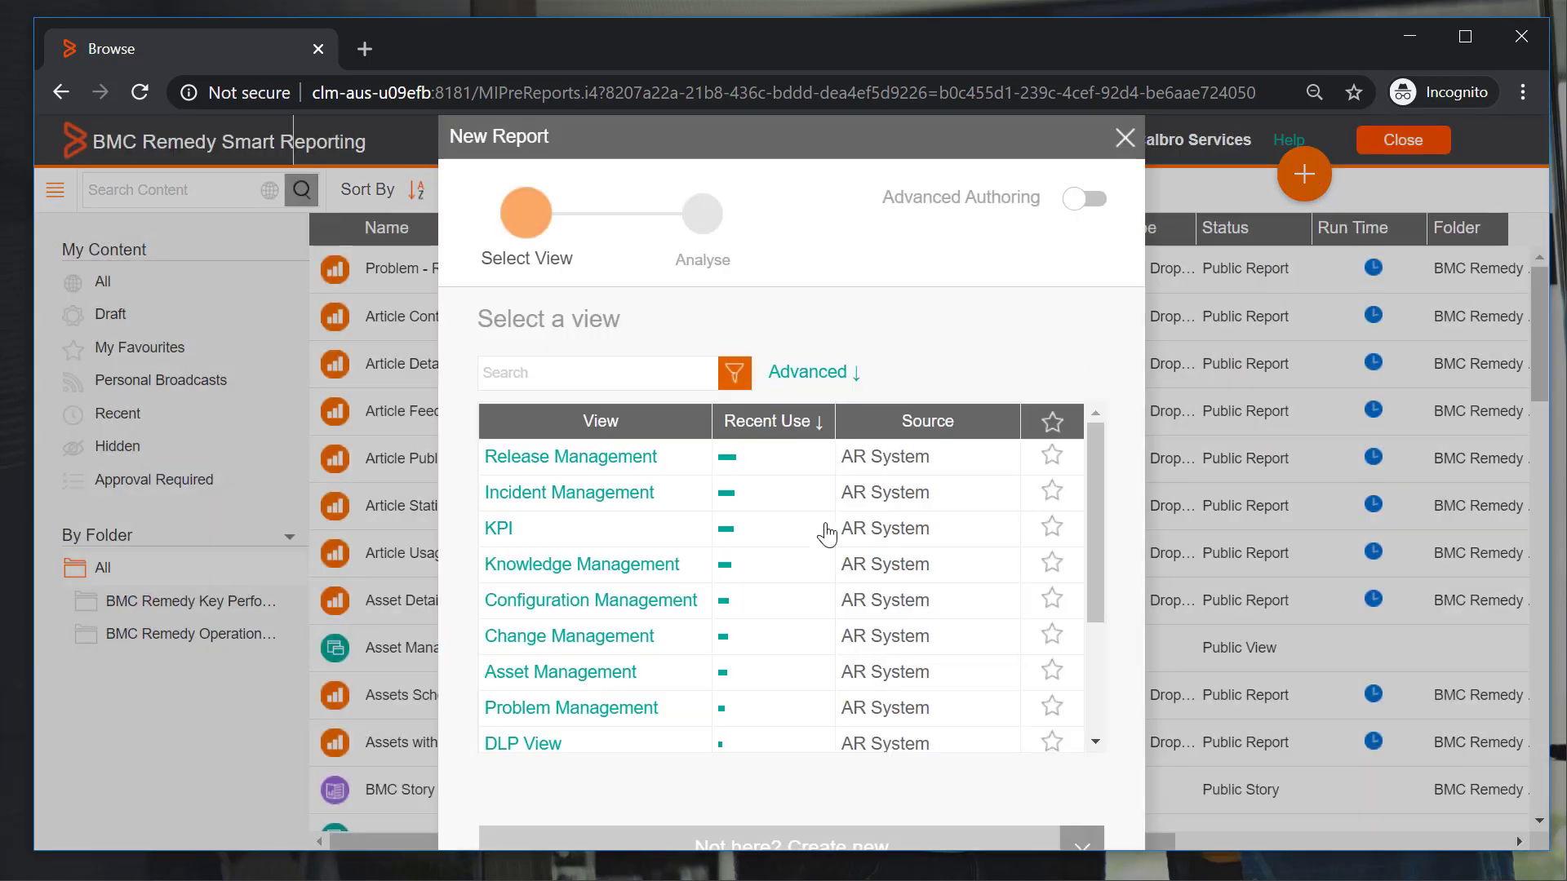
pyautogui.click(626, 373)
pyautogui.write('BMC')
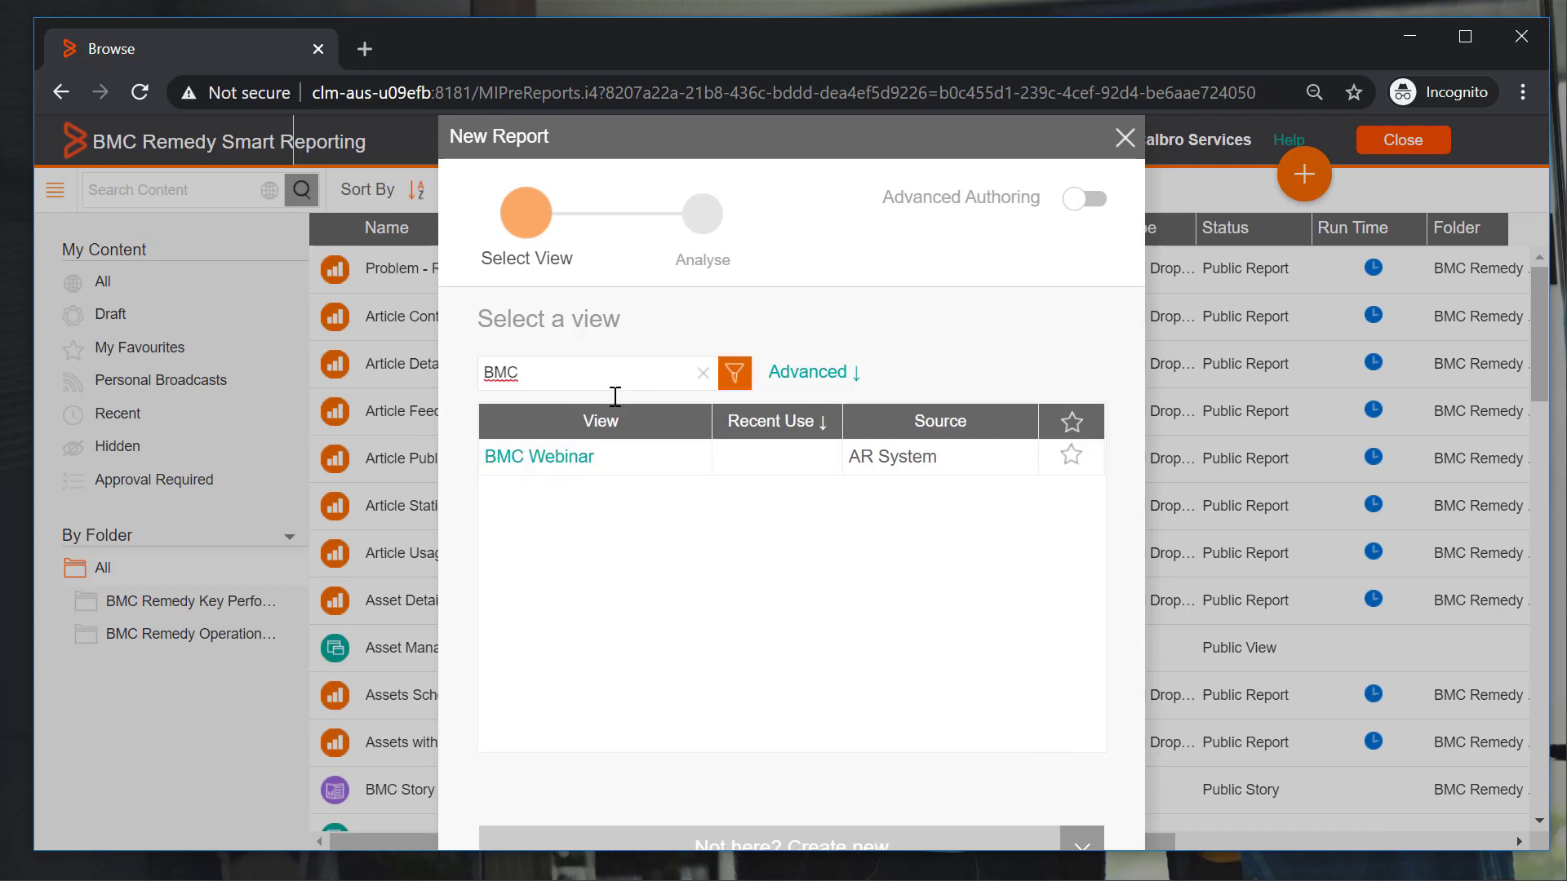
pyautogui.click(577, 462)
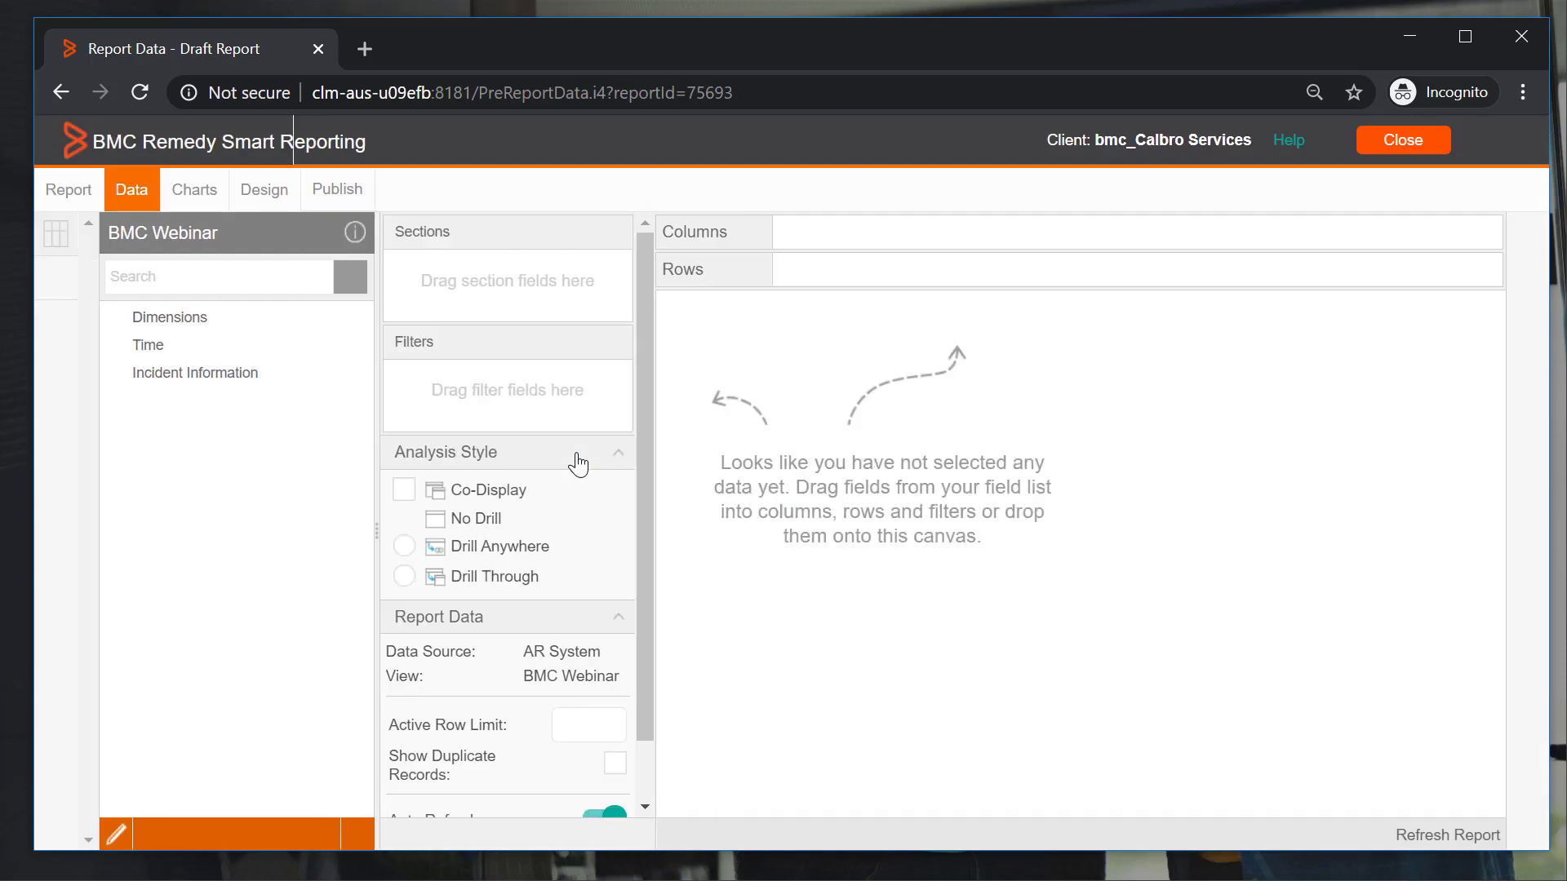
# - Add Incident Number from the Incident Information folder to the report's columns and refresh the report
pyautogui.click(238, 374)
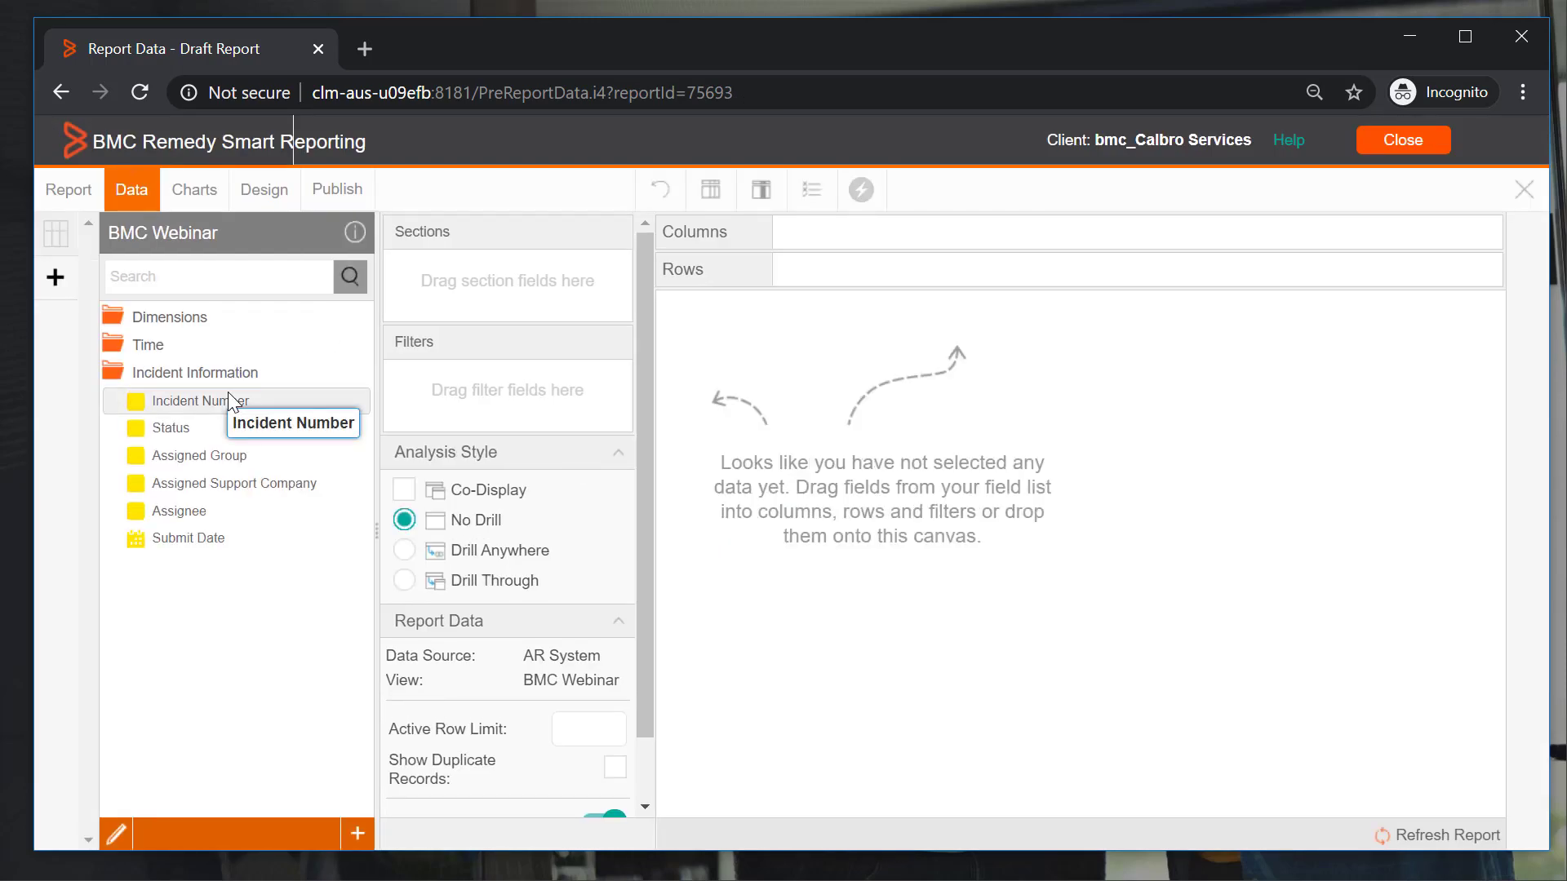
pyautogui.moveTo(228, 400); pyautogui.dragTo(926, 235)
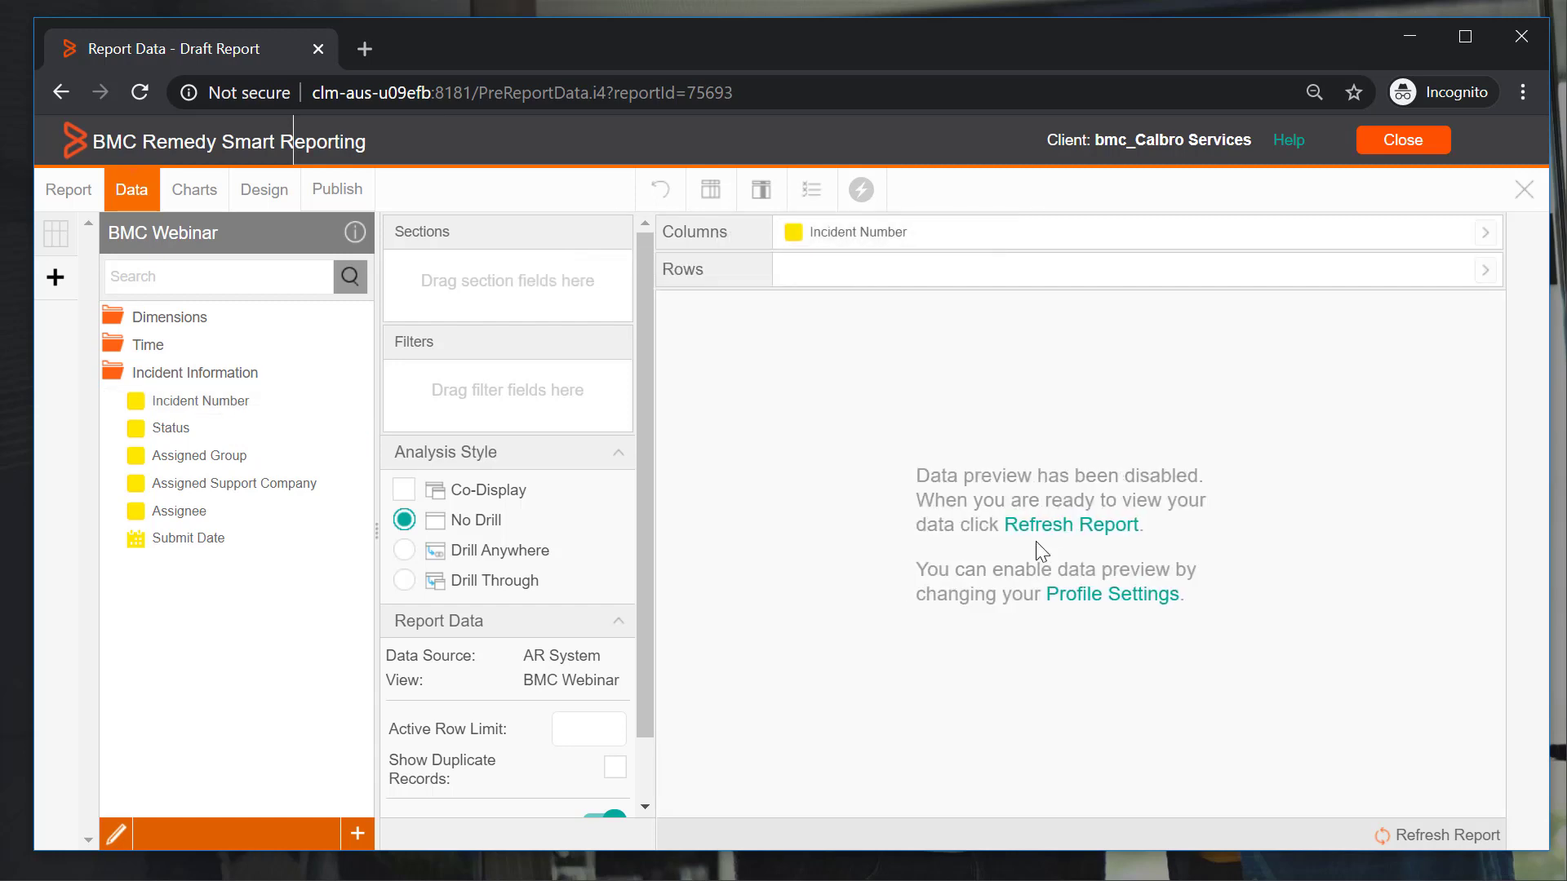
pyautogui.click(1086, 534)
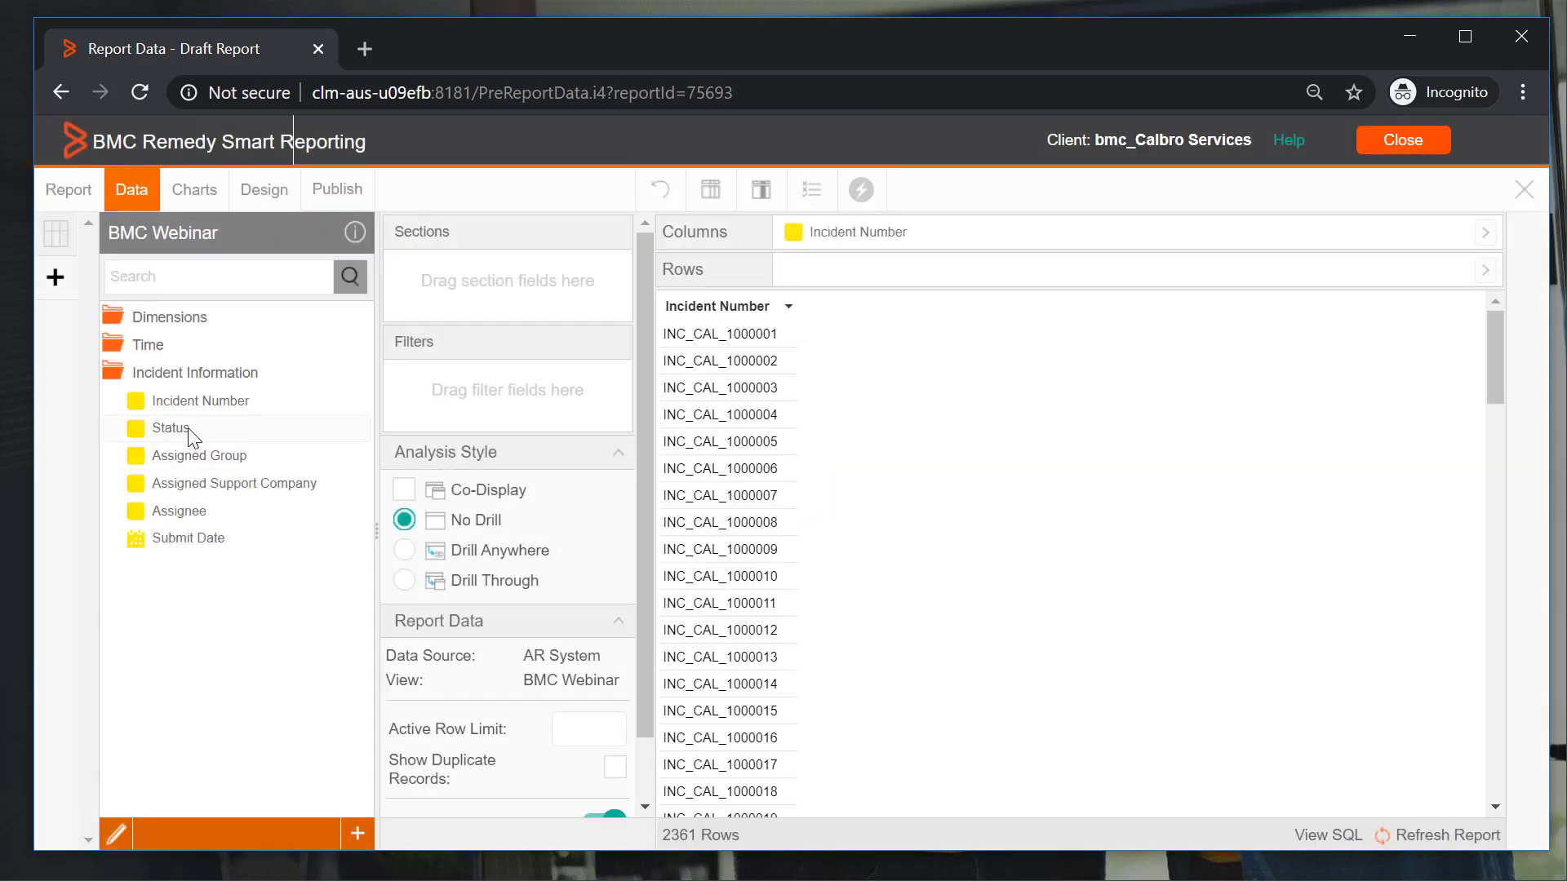
# - Add Status and Submit Date to the report's columns and refresh the data preview
pyautogui.click(189, 430)
pyautogui.keyDown('ctrl'); pyautogui.click(224, 543); pyautogui.keyUp('ctrl')
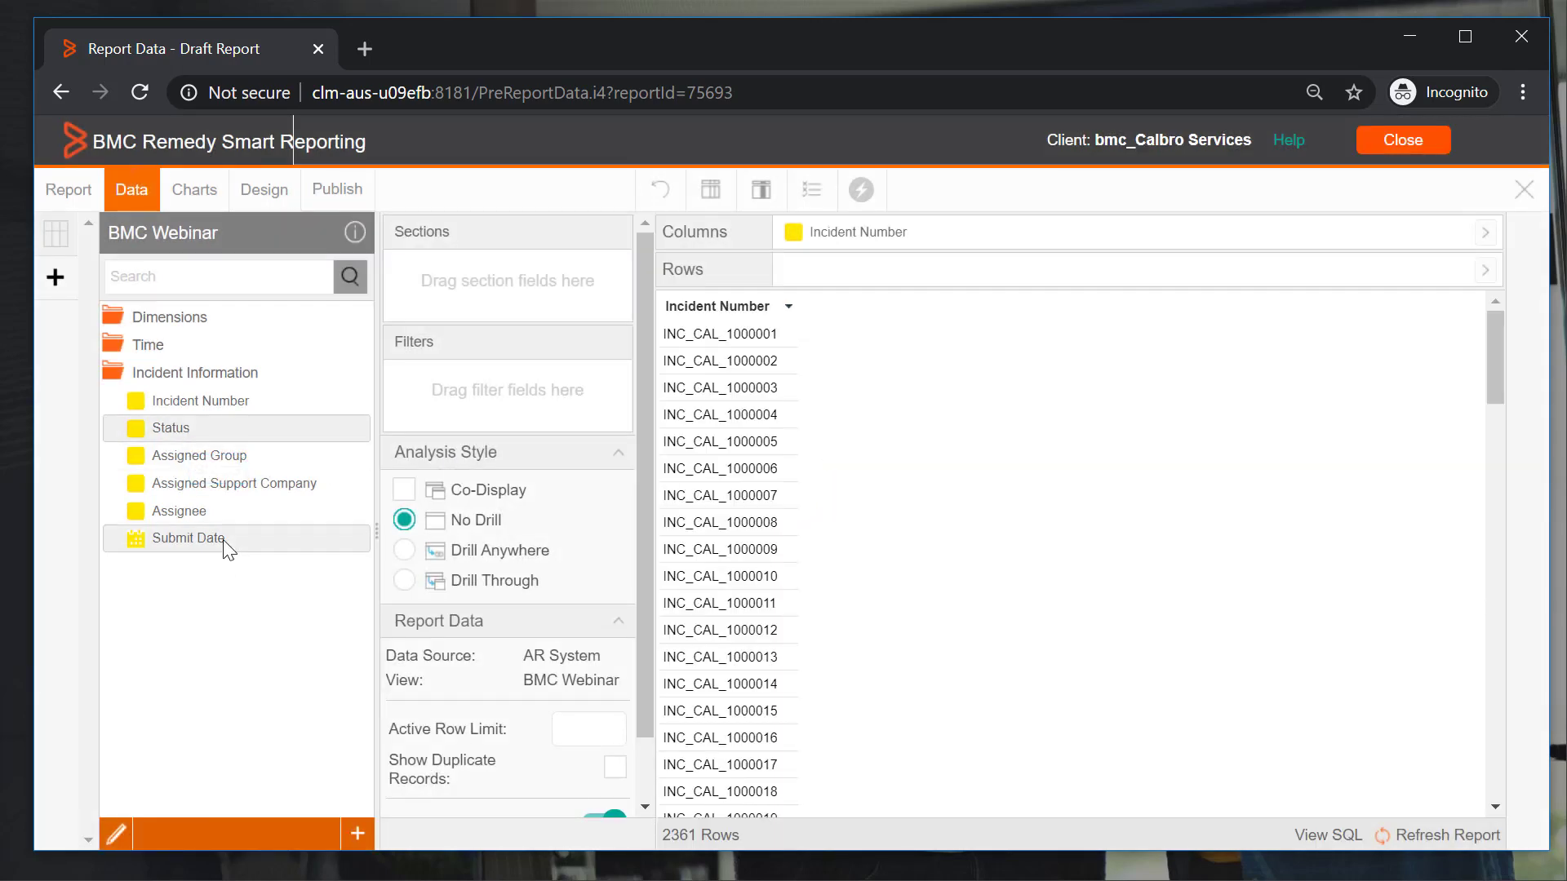
pyautogui.moveTo(225, 549); pyautogui.dragTo(1033, 241)
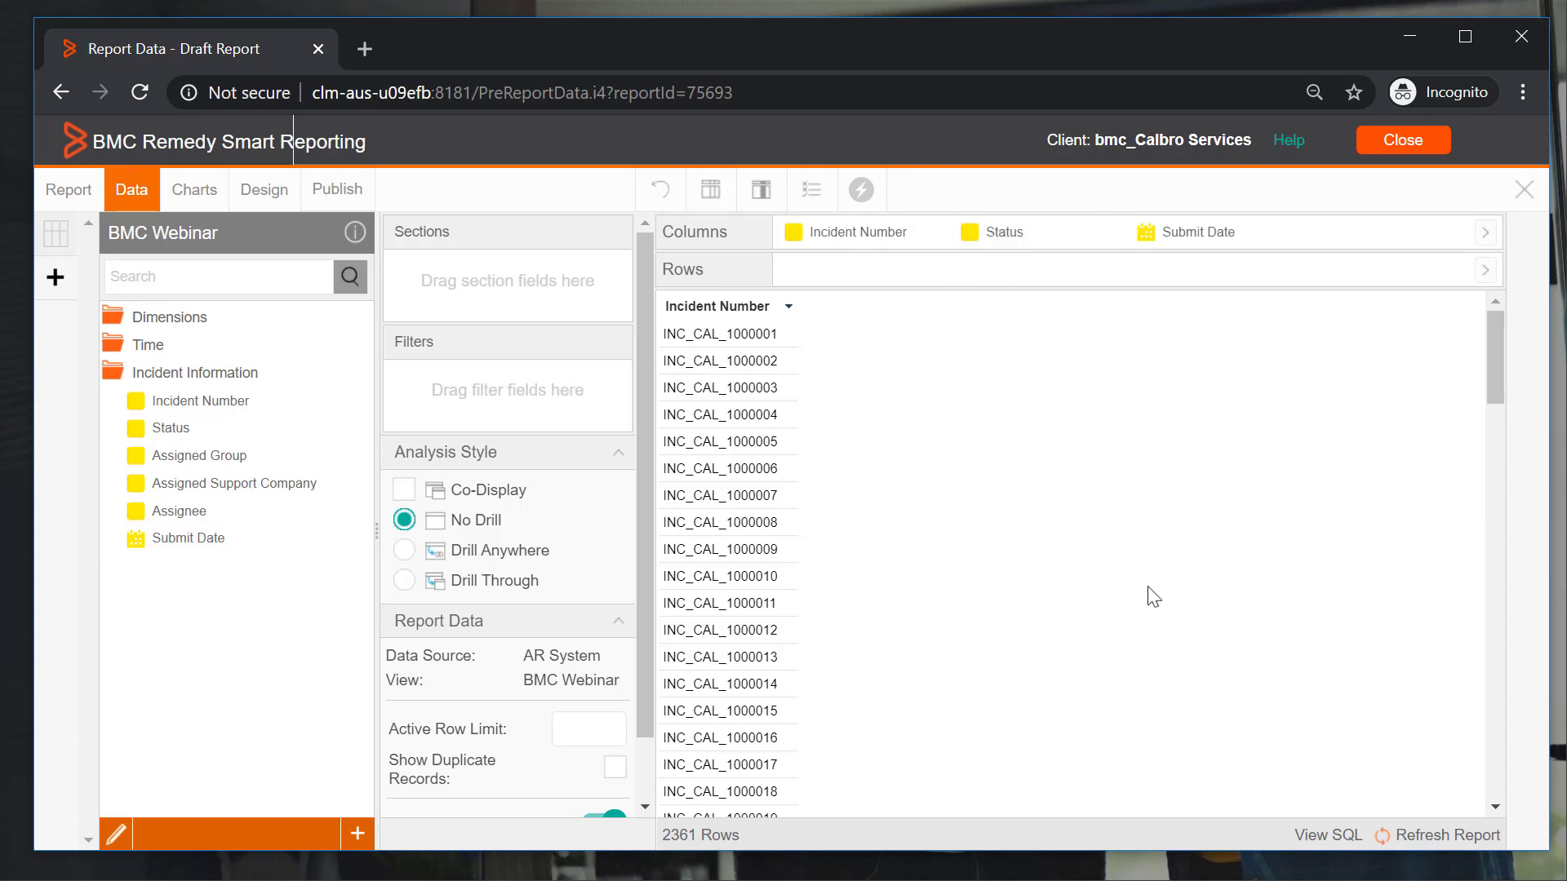
pyautogui.click(1101, 531)
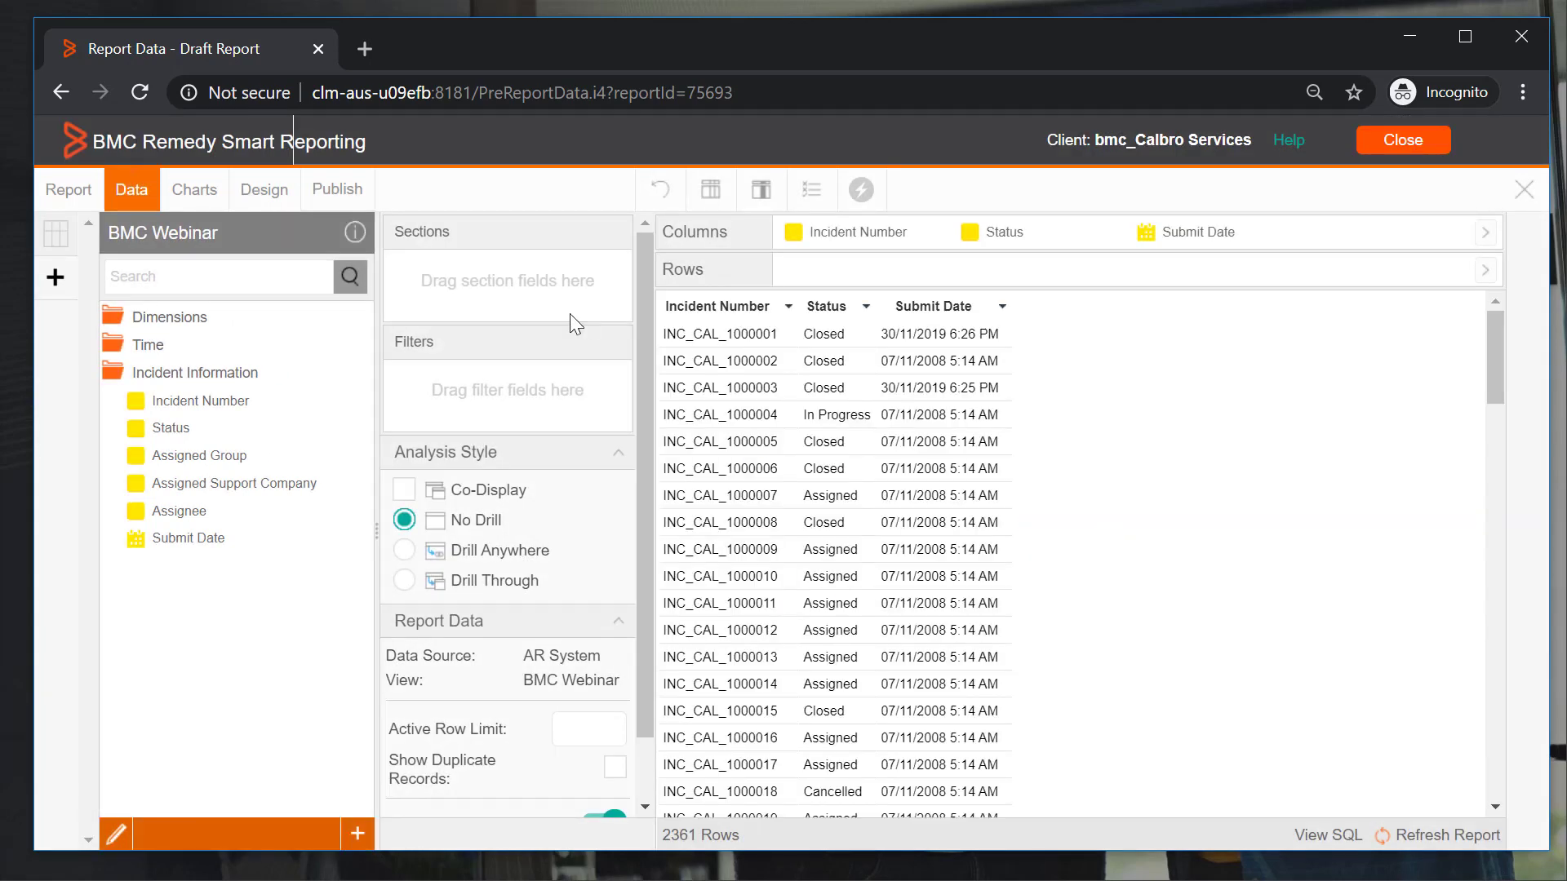
# - Go to the report's Design stage, and close the draft report without activating it
pyautogui.click(256, 194)
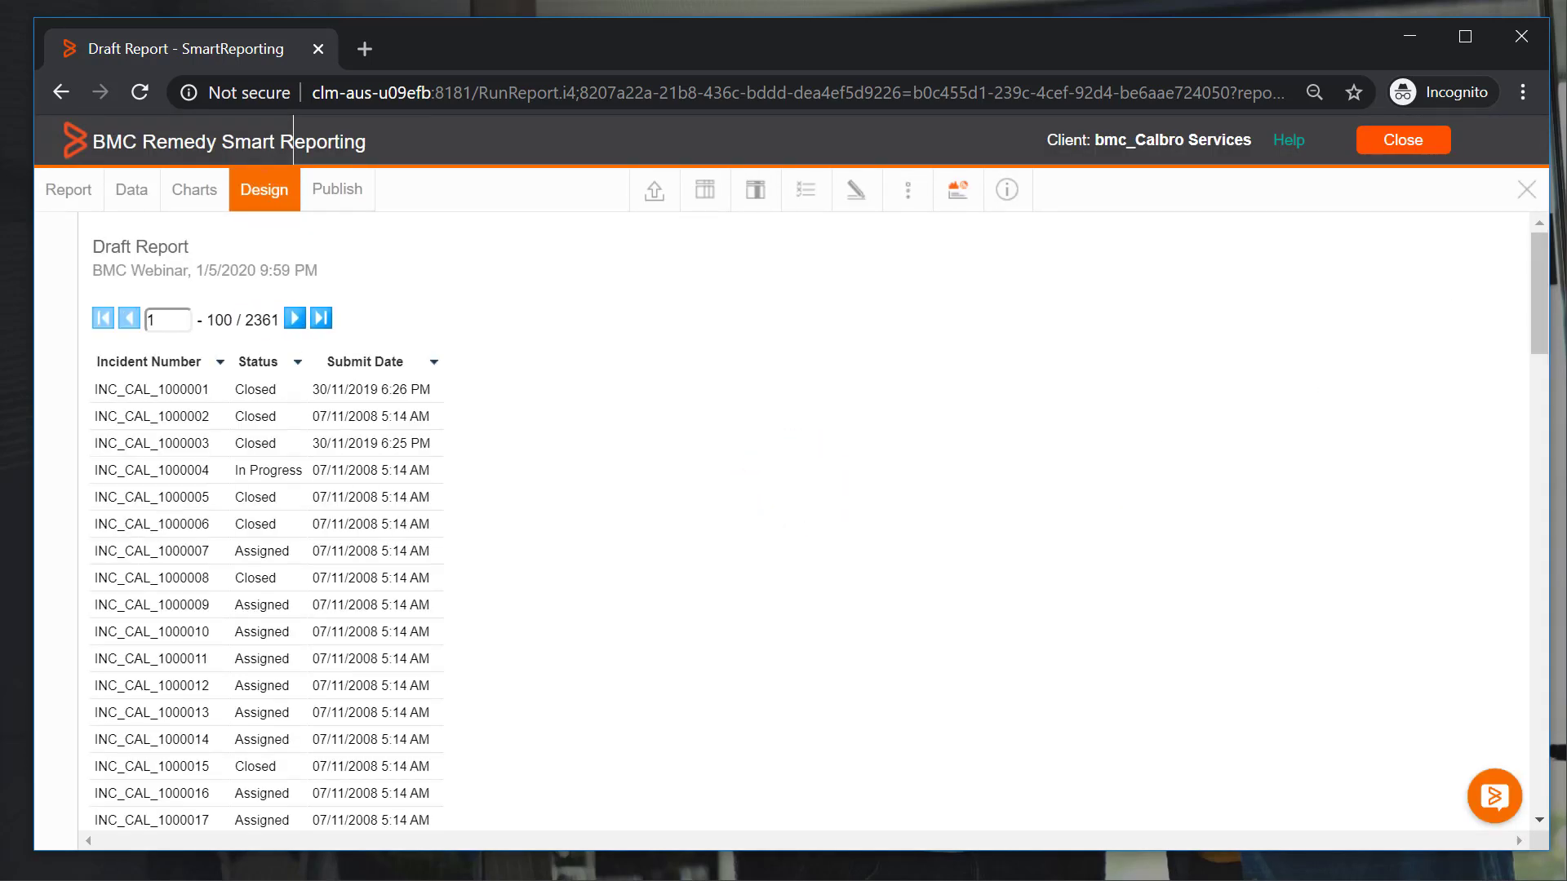
pyautogui.click(1526, 190)
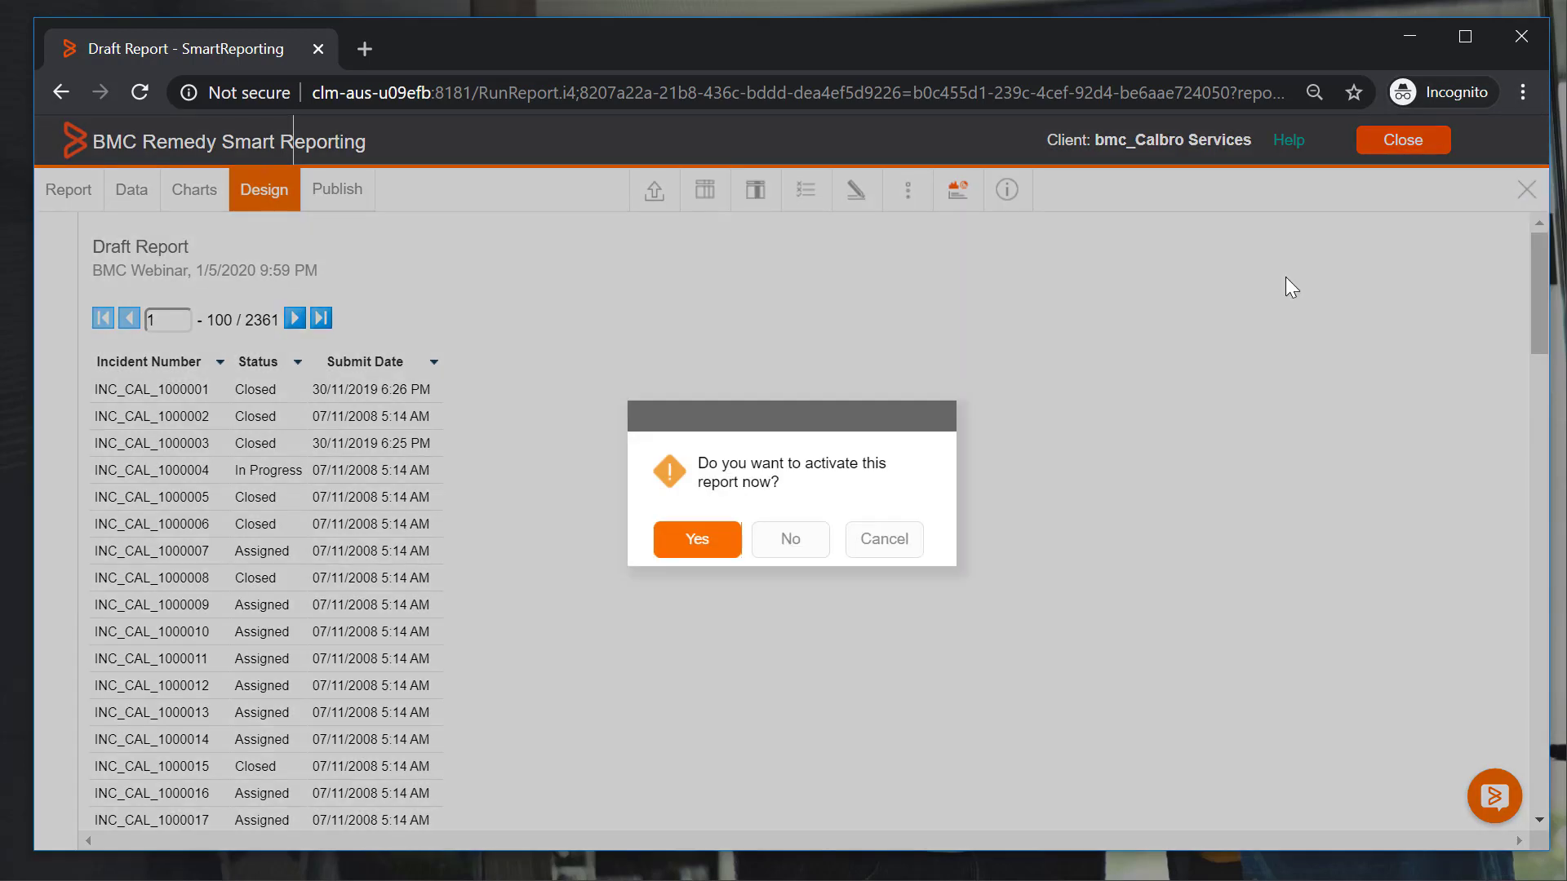
pyautogui.click(796, 550)
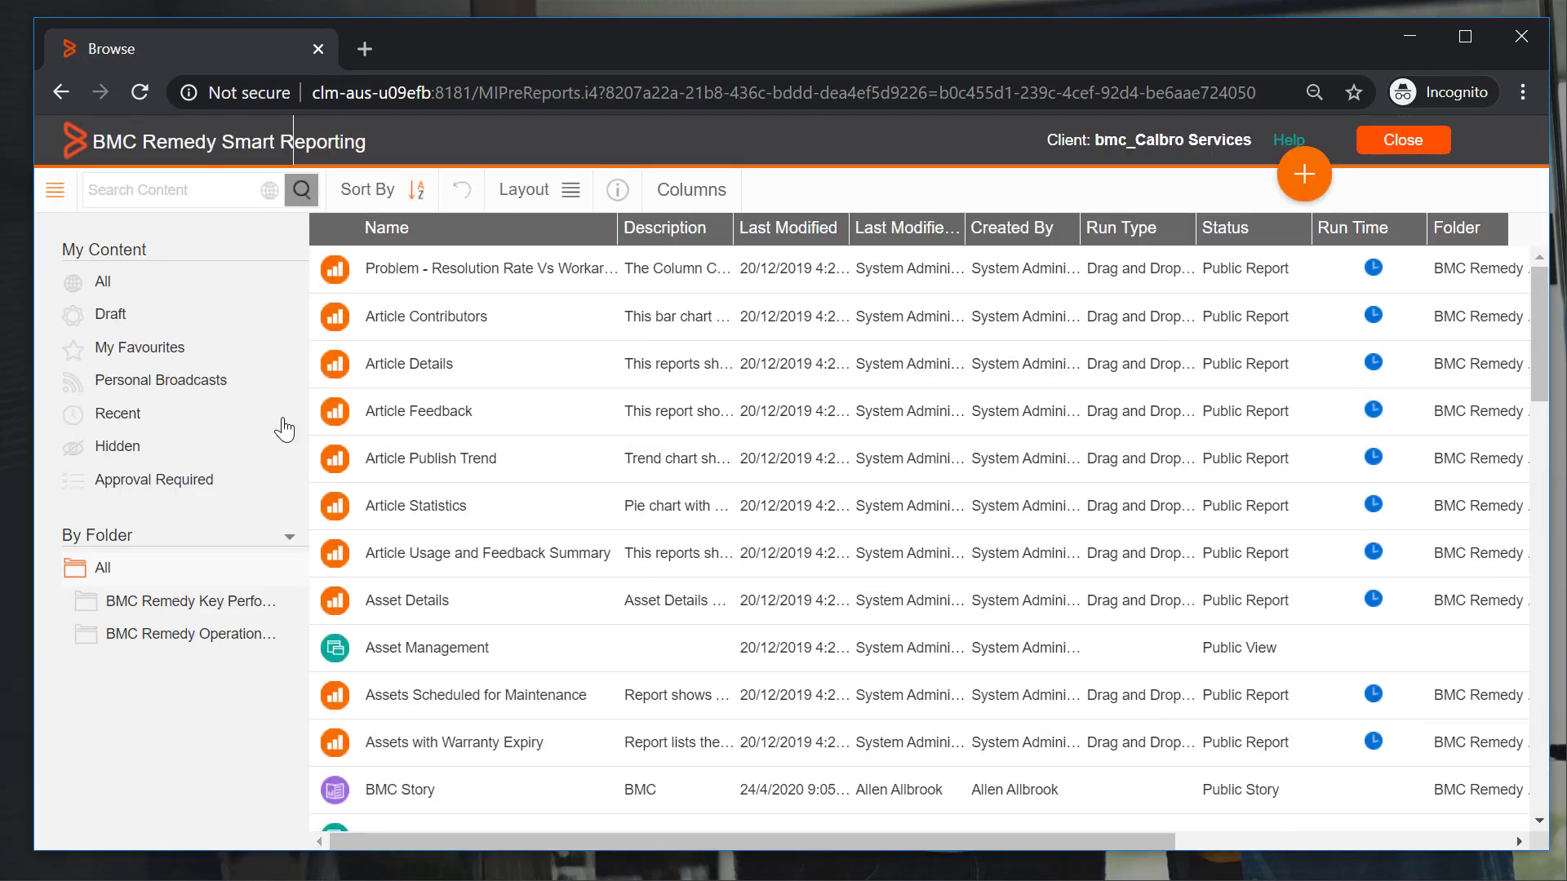
# - Browse the existing dashboards and the list of available reports
pyautogui.click(53, 186)
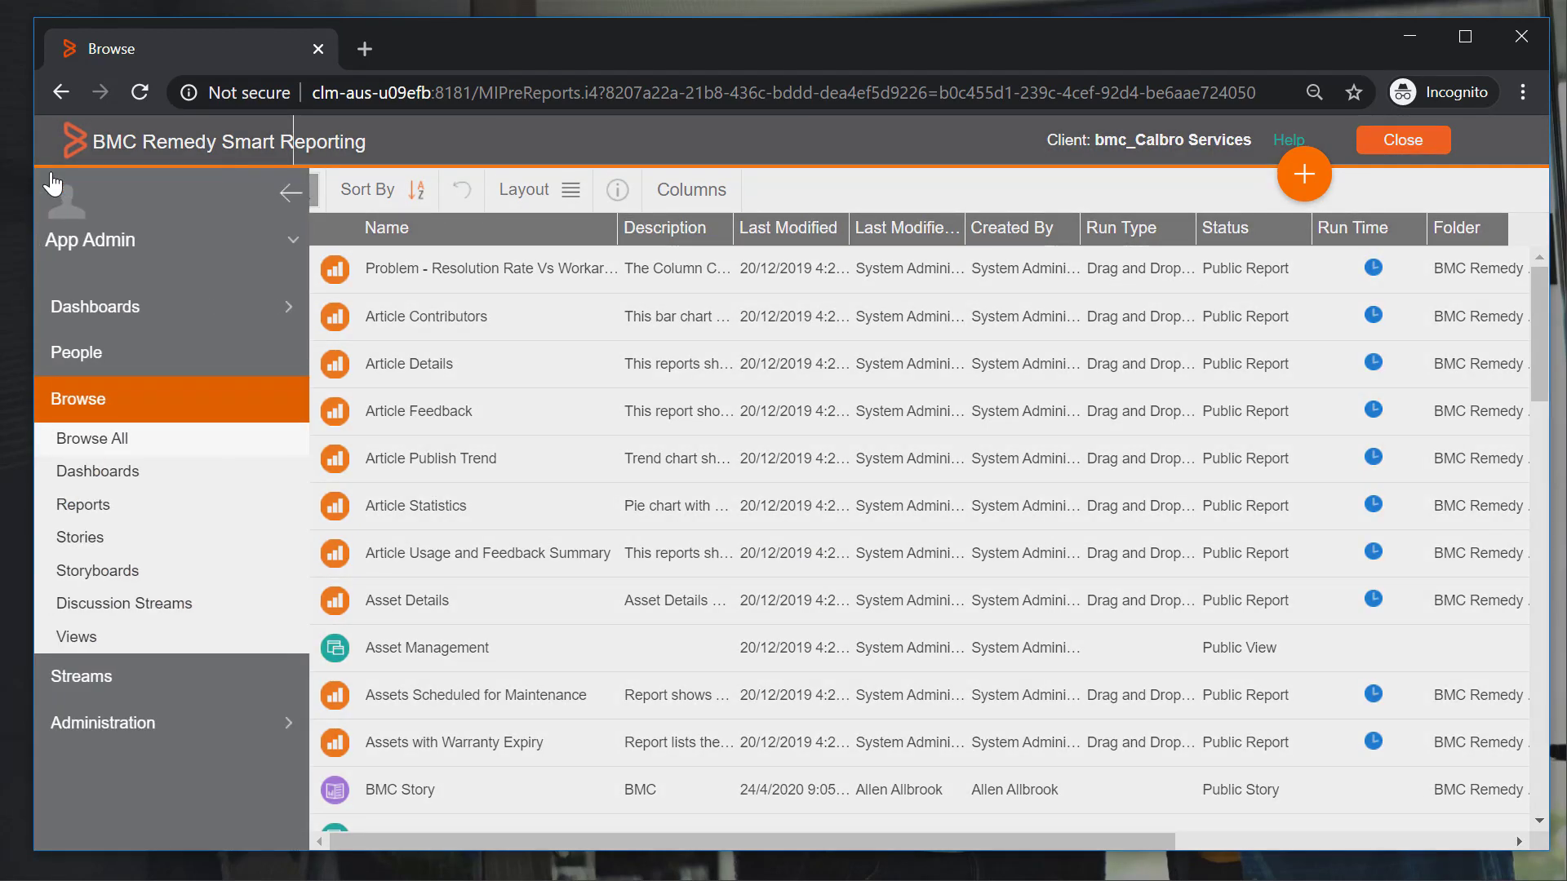
pyautogui.click(127, 480)
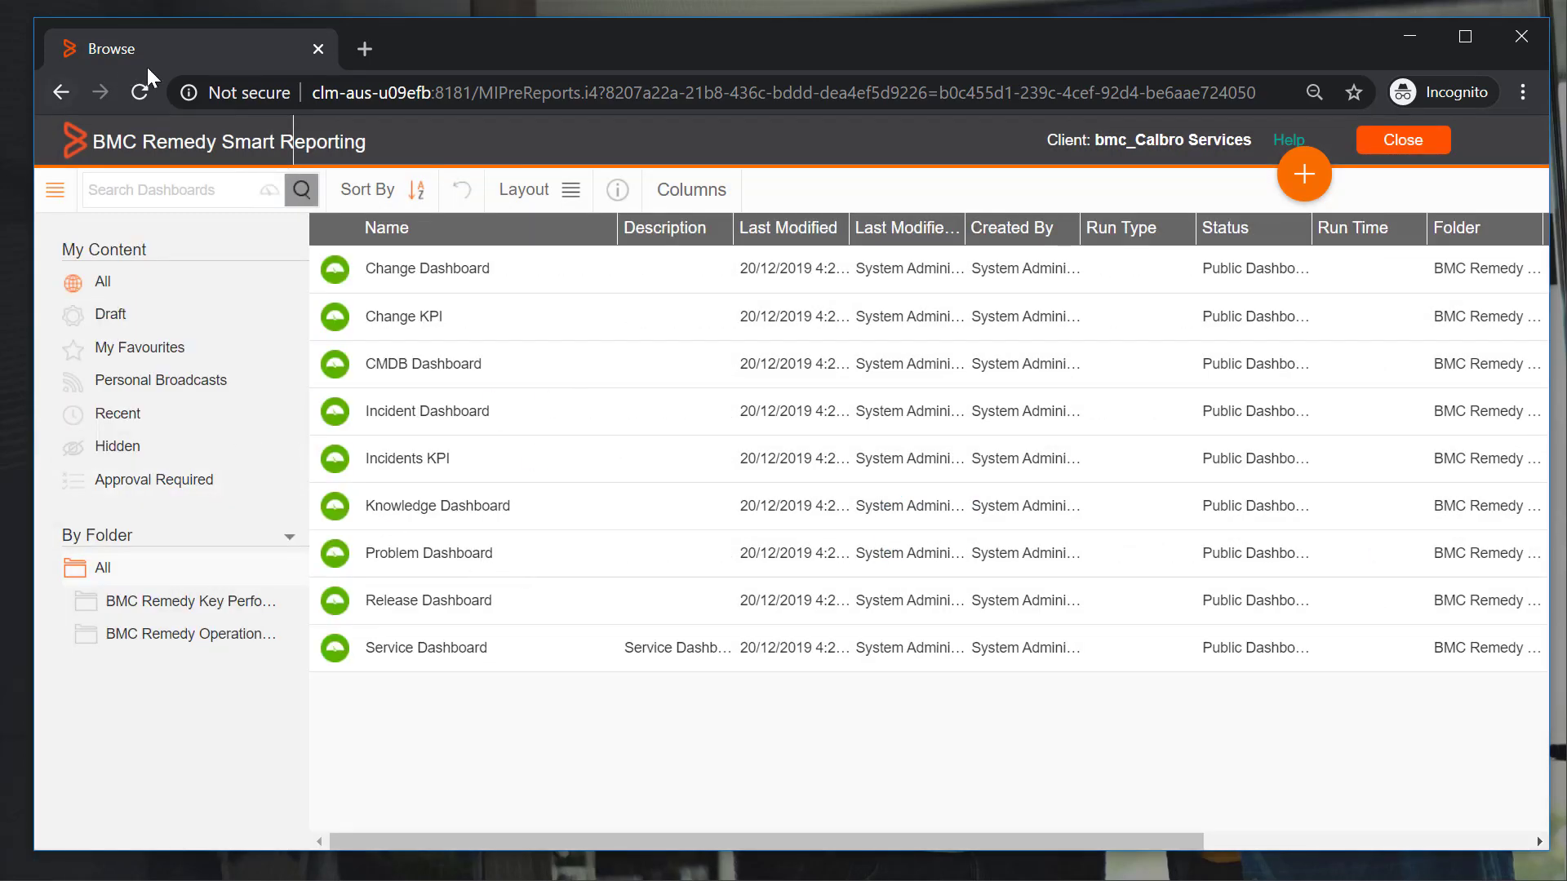
pyautogui.click(67, 196)
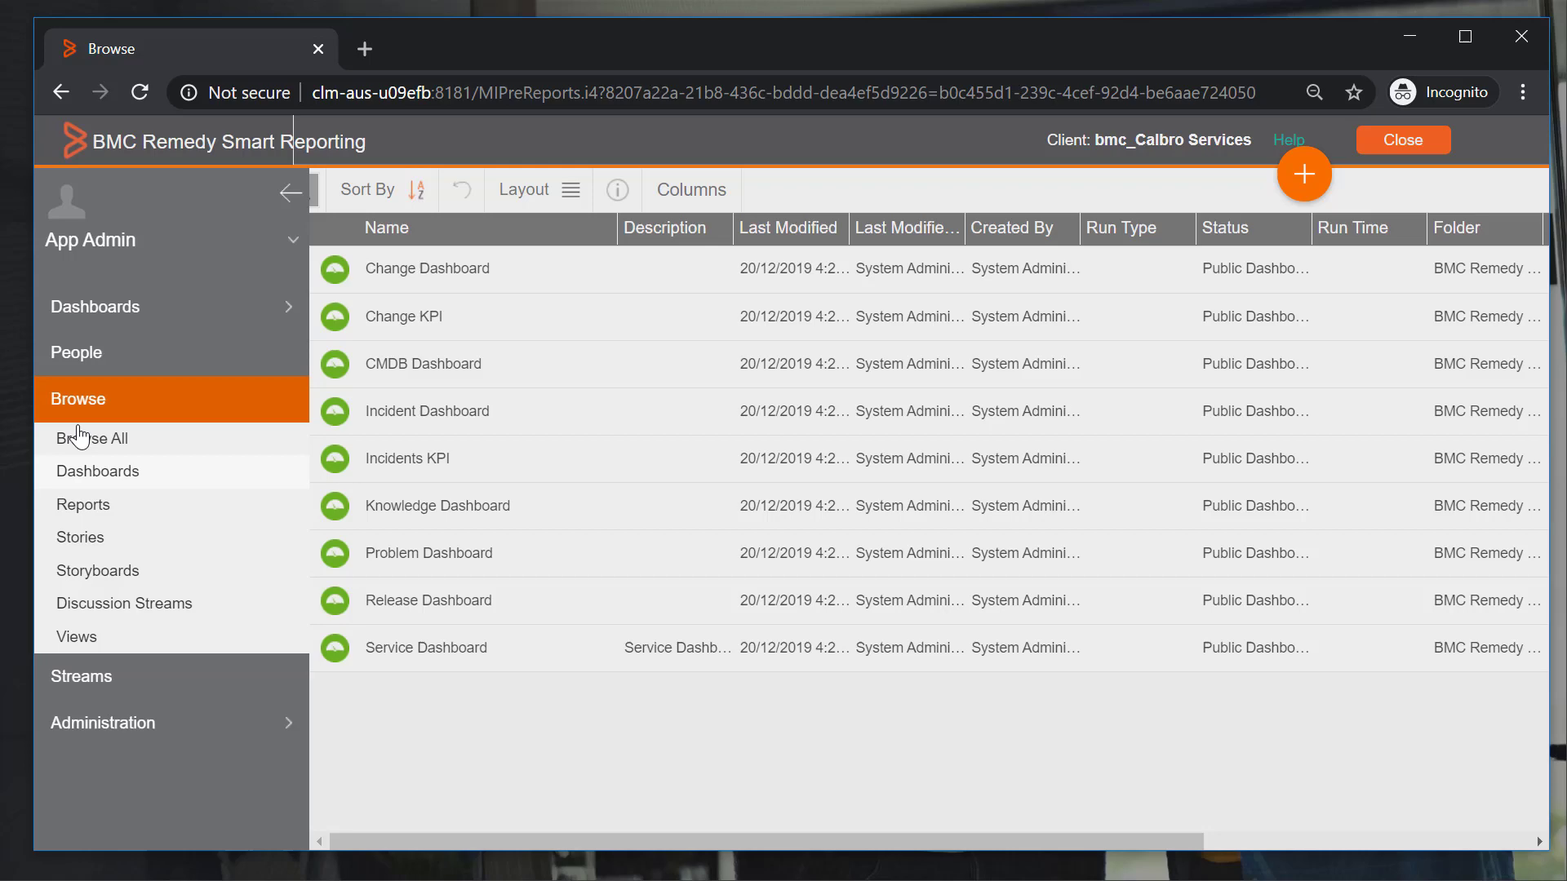
pyautogui.click(114, 510)
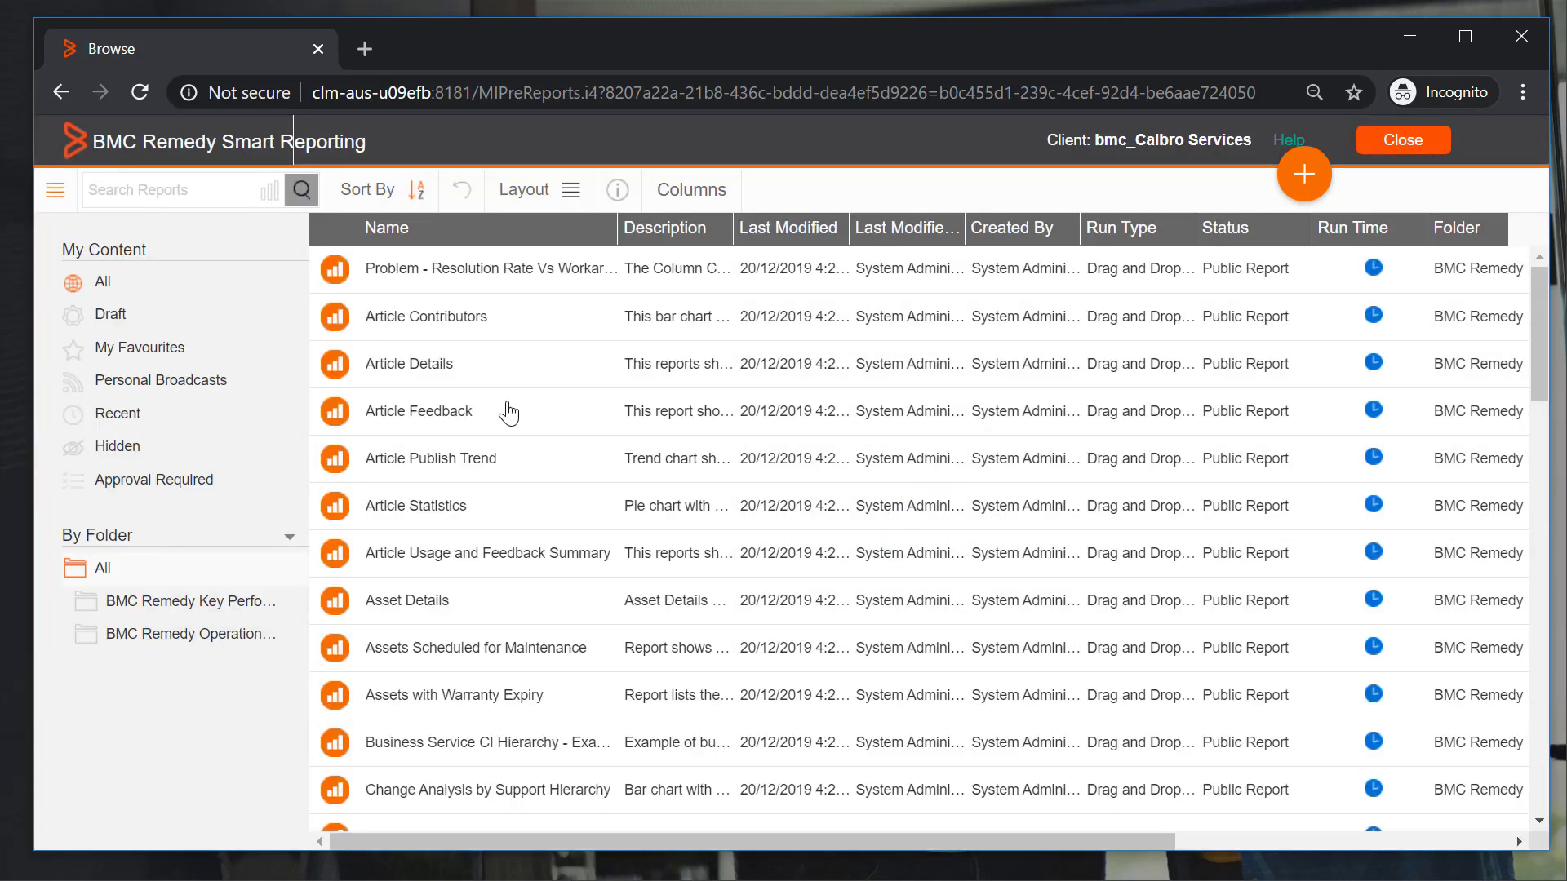
# - Look over the Admin Console, and open the list of existing views
pyautogui.click(51, 193)
pyautogui.click(97, 649)
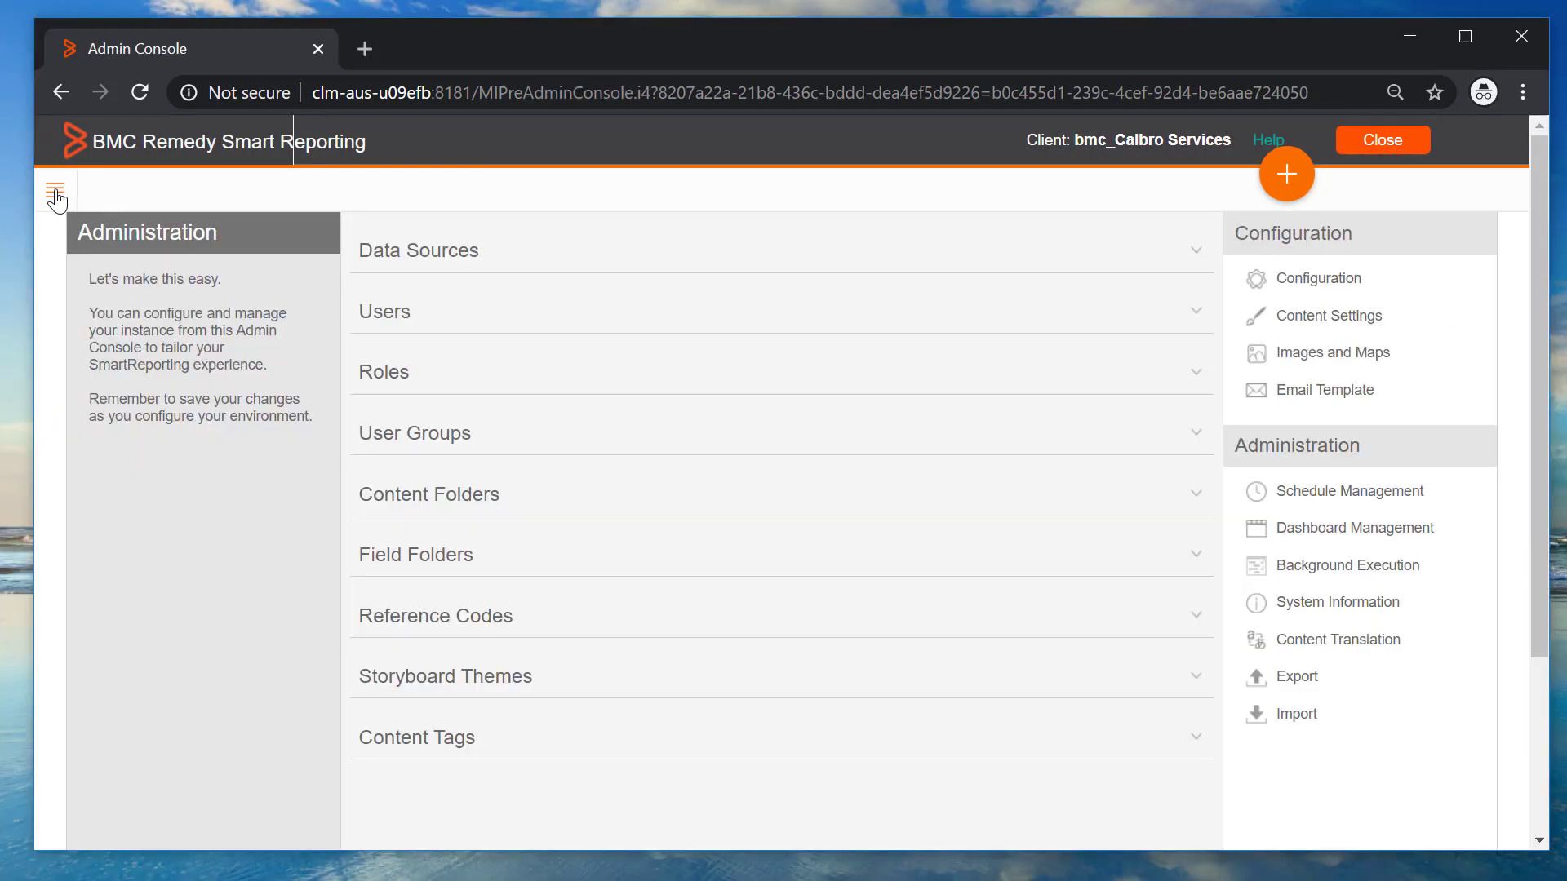
pyautogui.click(51, 192)
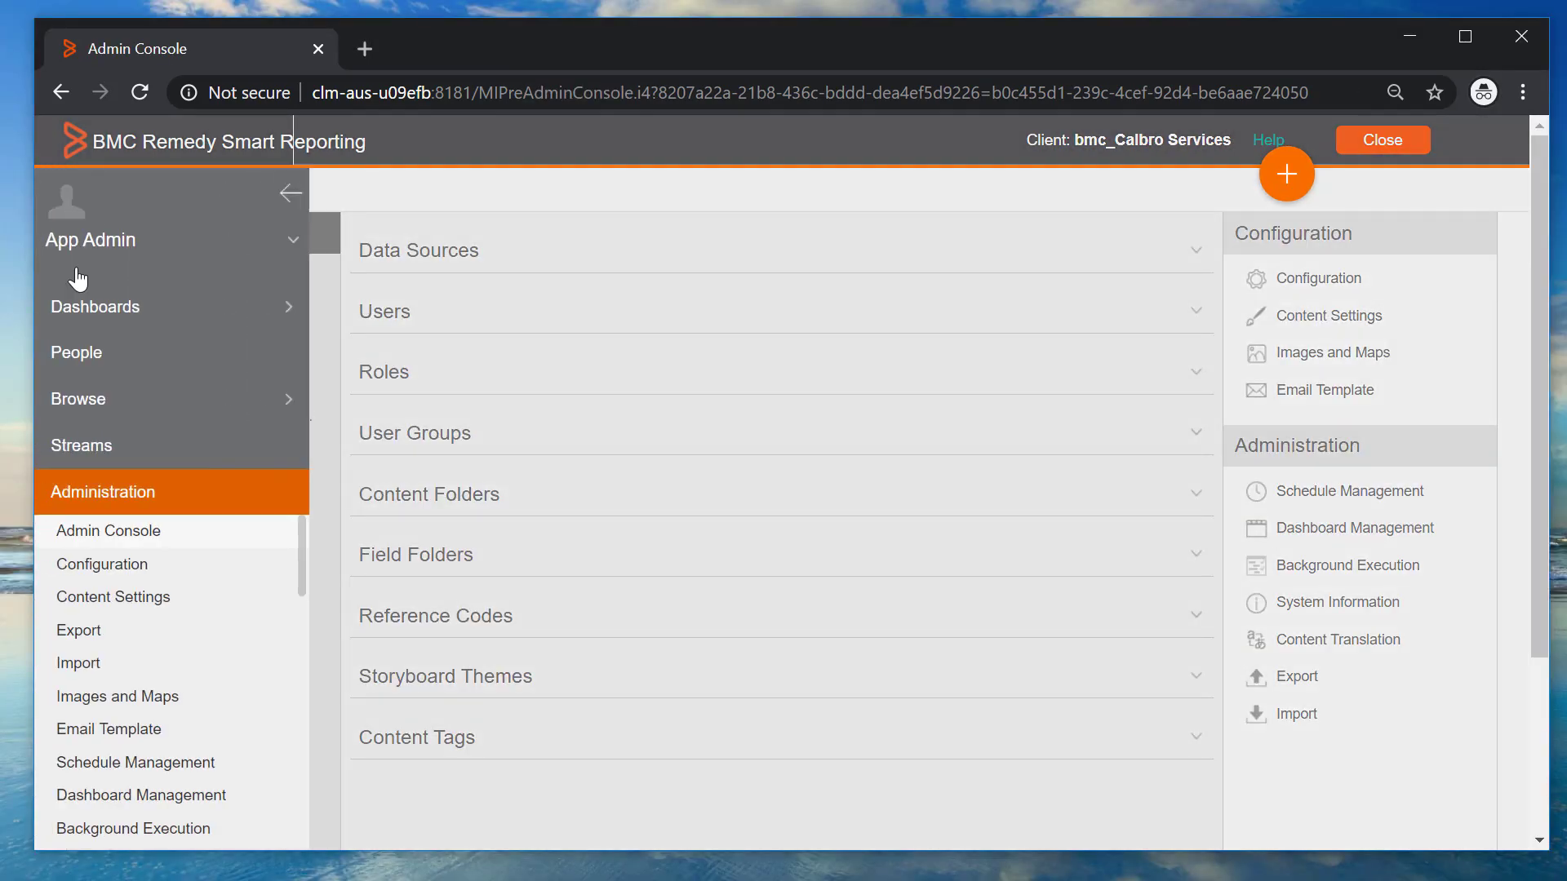
pyautogui.click(194, 412)
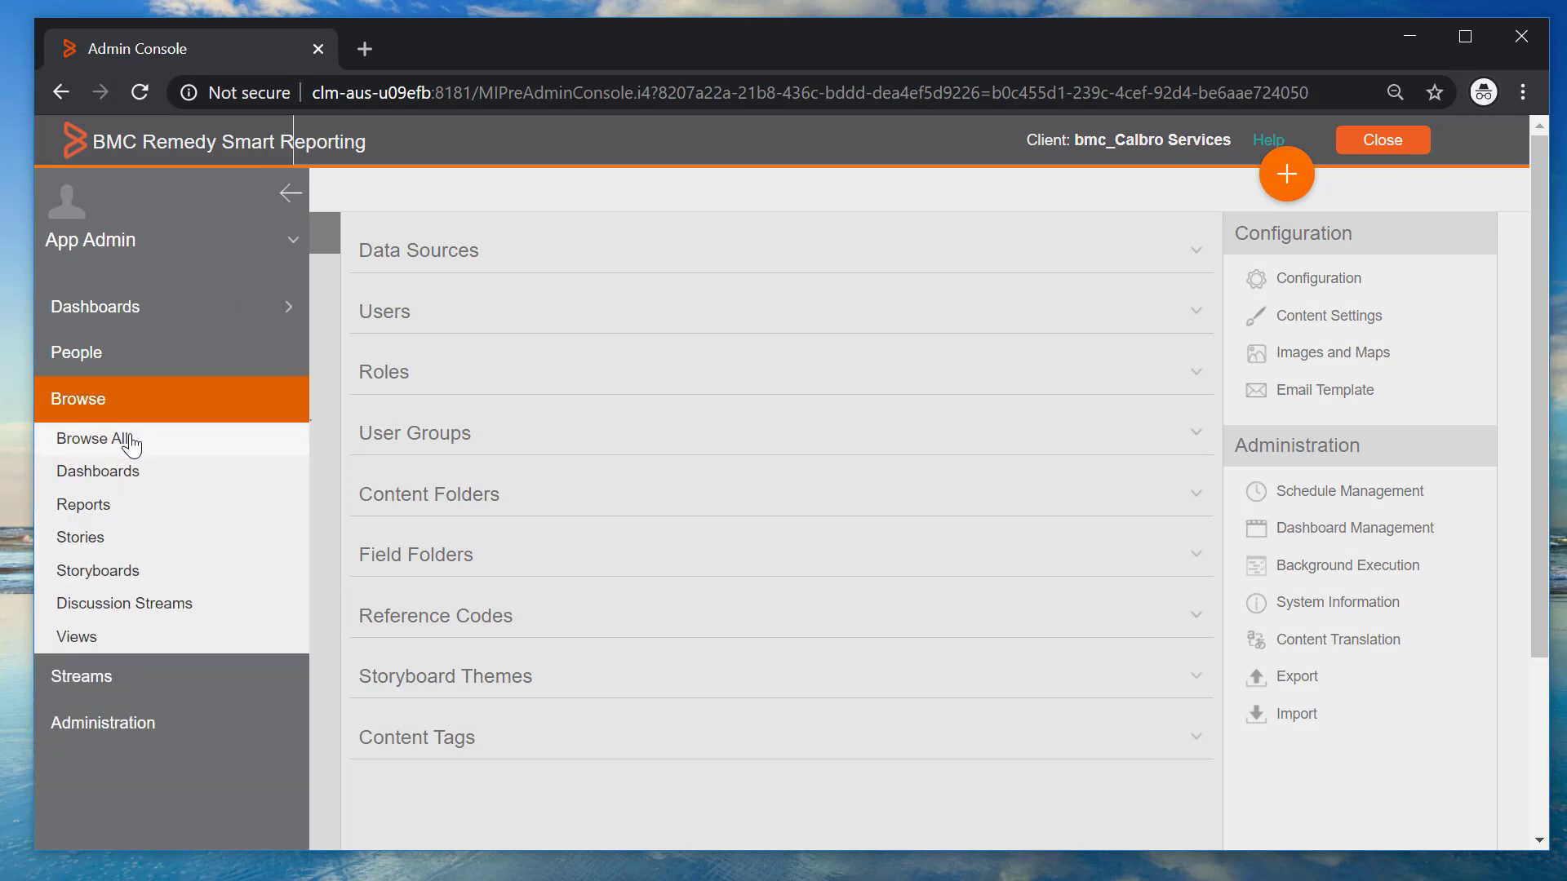
pyautogui.click(82, 638)
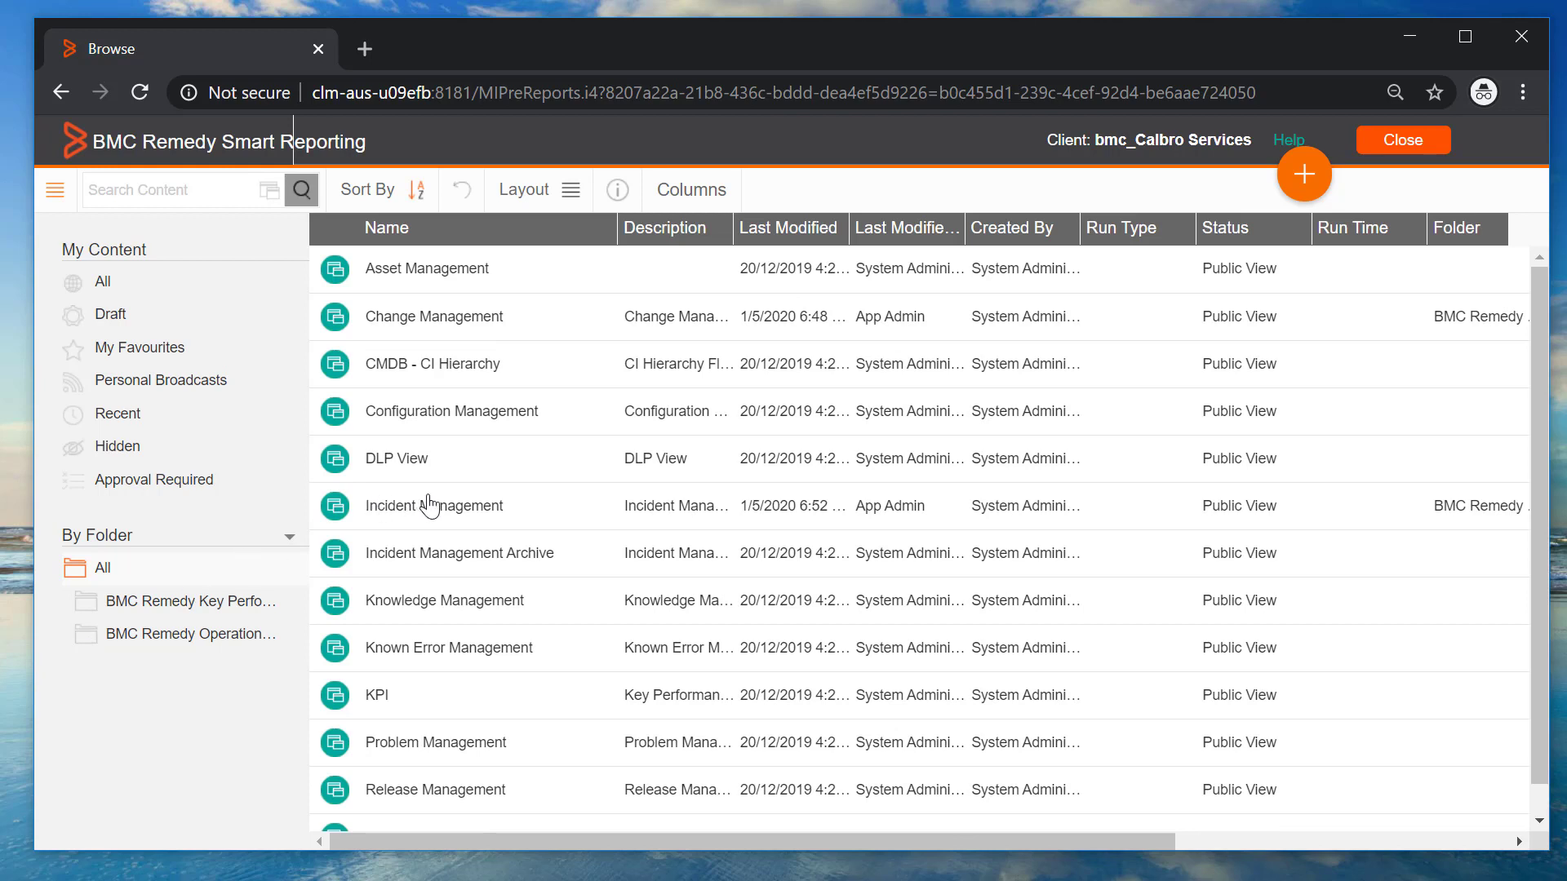
# - Open the Incident Management view for modification, choosing Edit instead of Clone
pyautogui.click(442, 506)
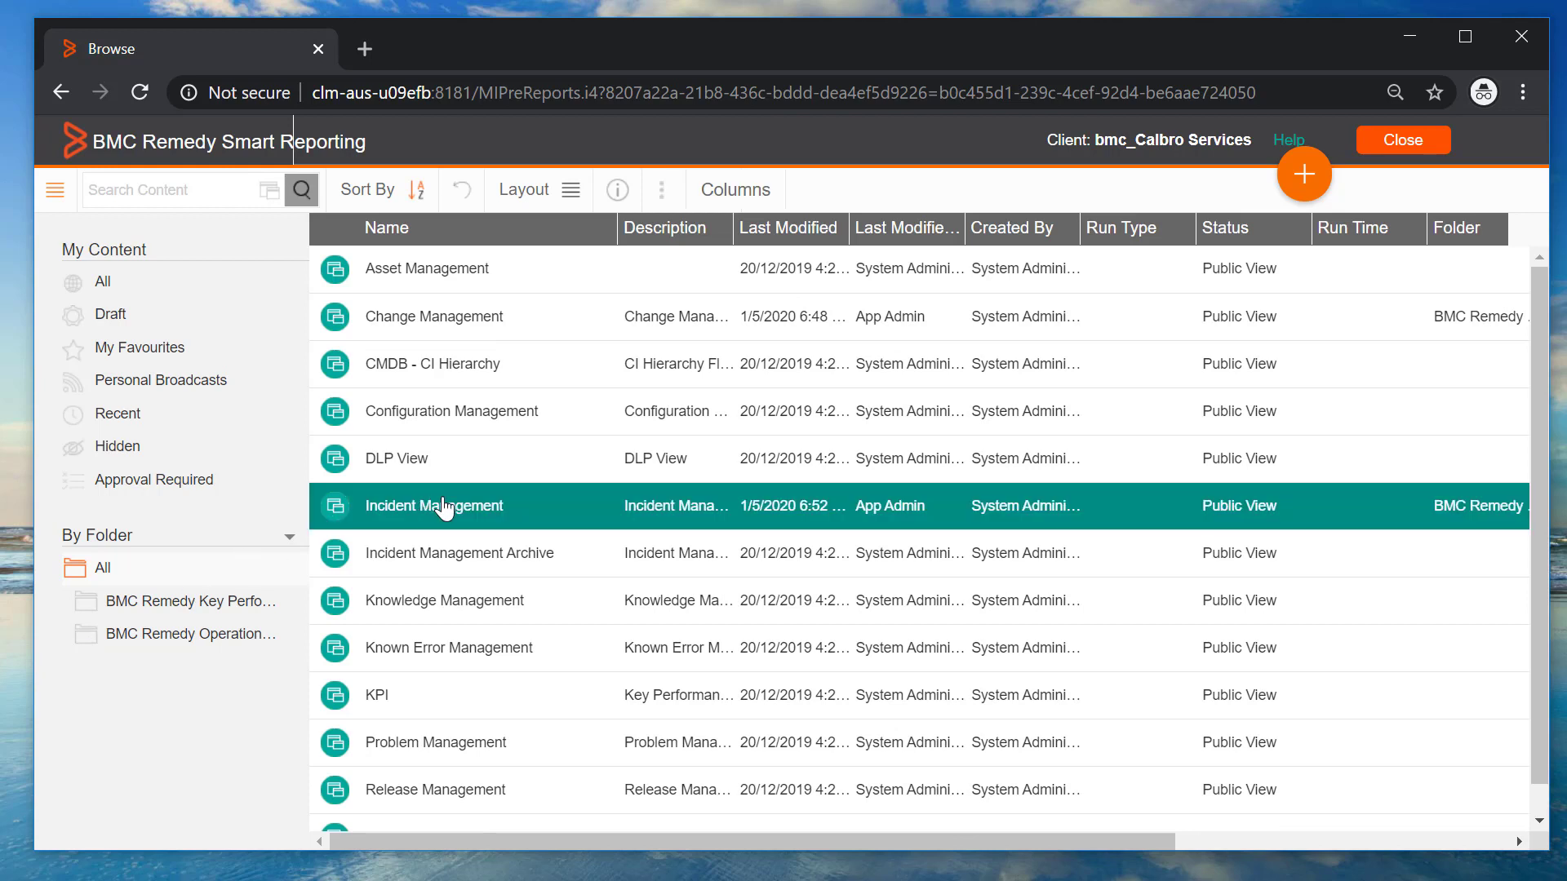
pyautogui.rightClick(442, 507)
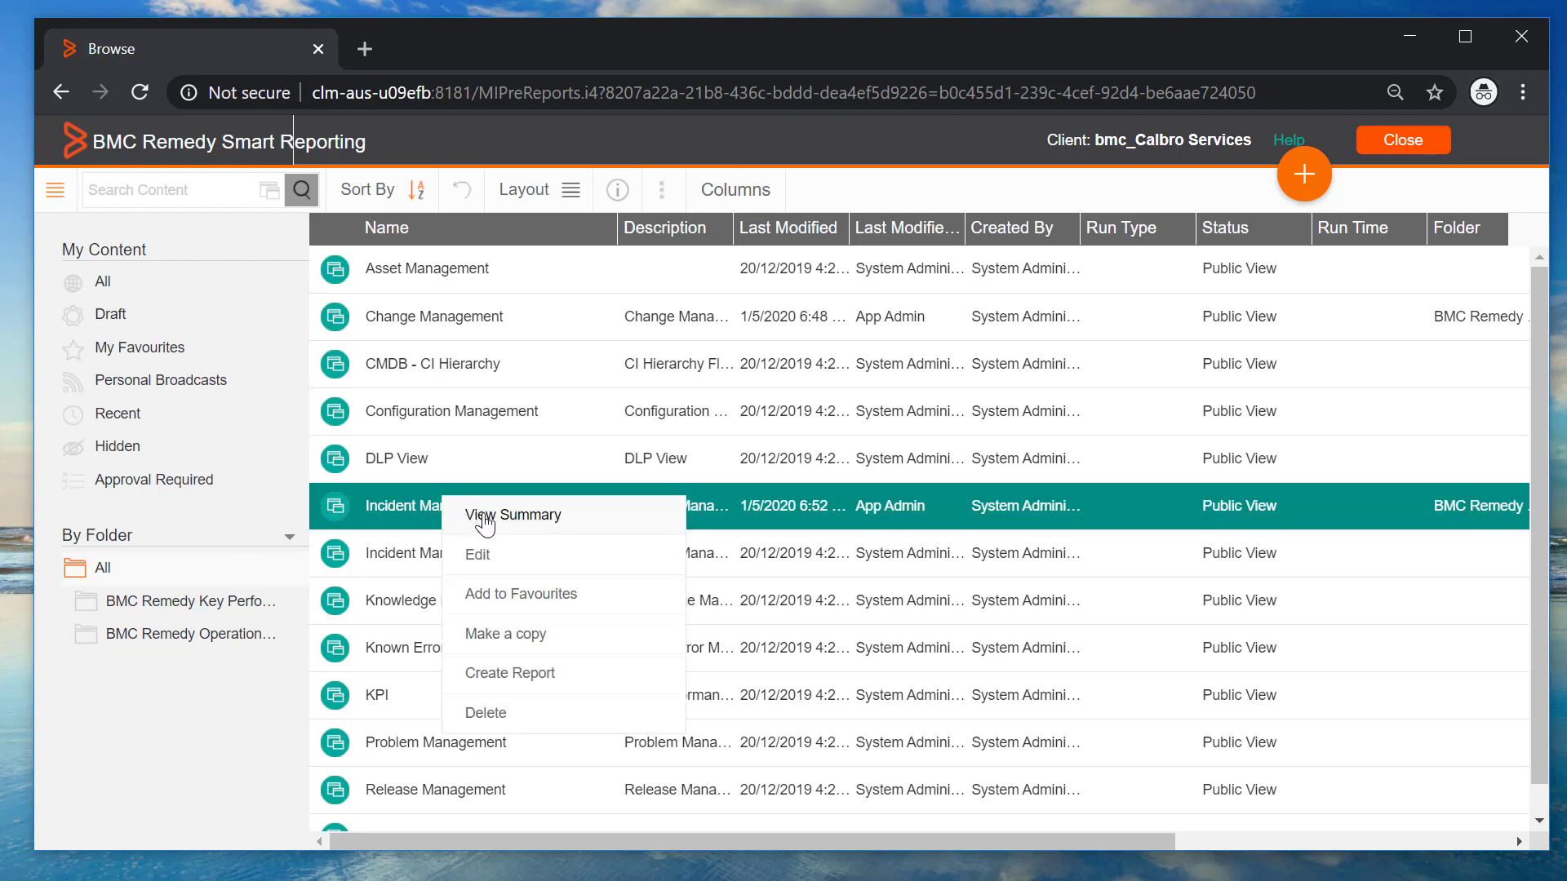
pyautogui.click(499, 555)
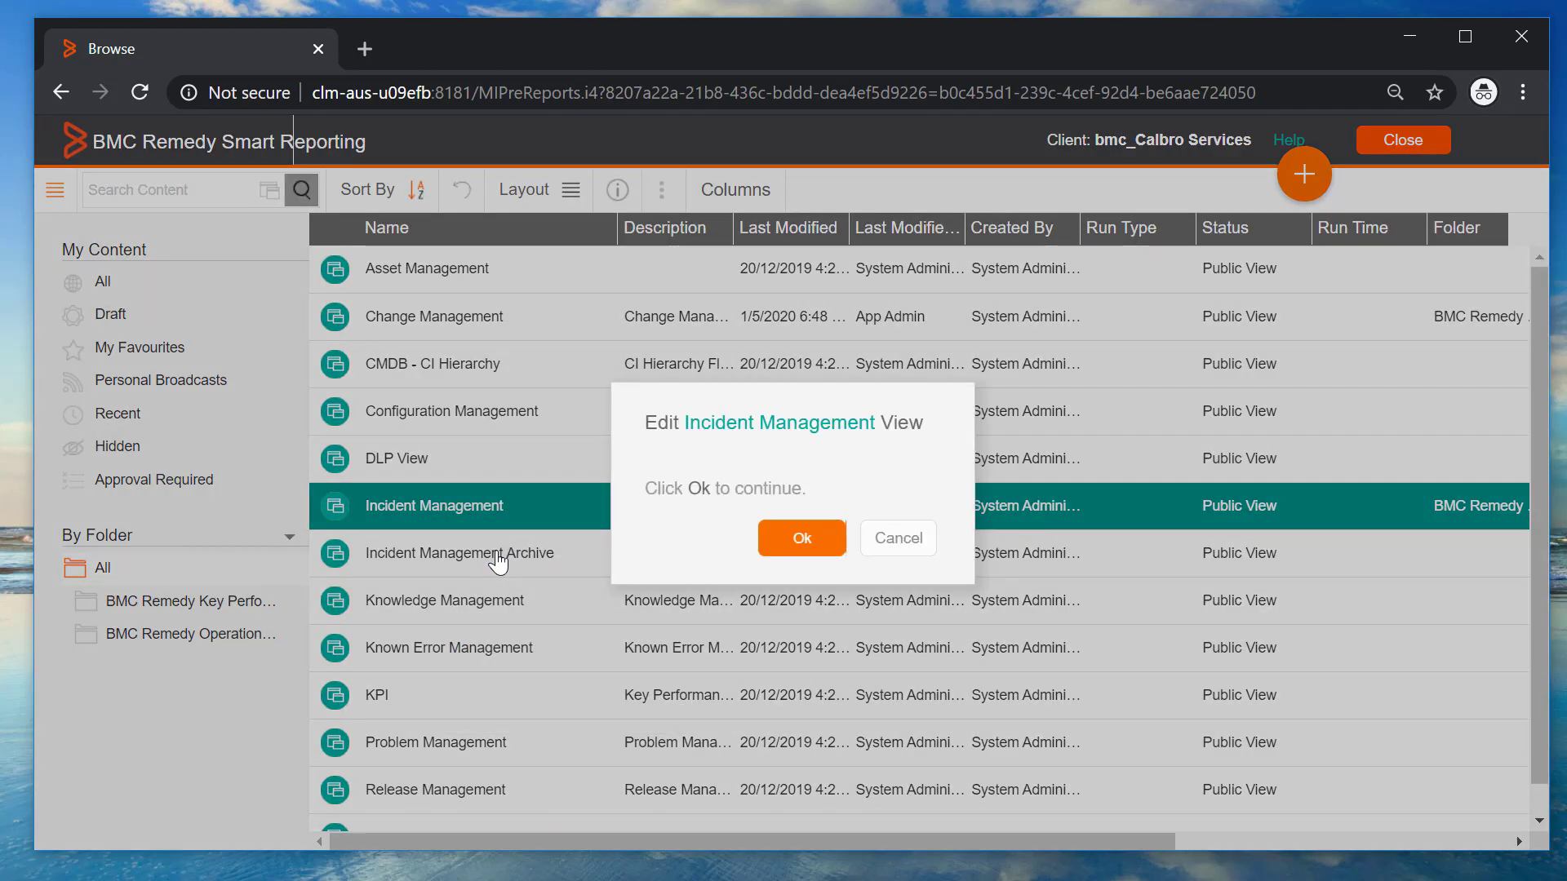
pyautogui.click(830, 545)
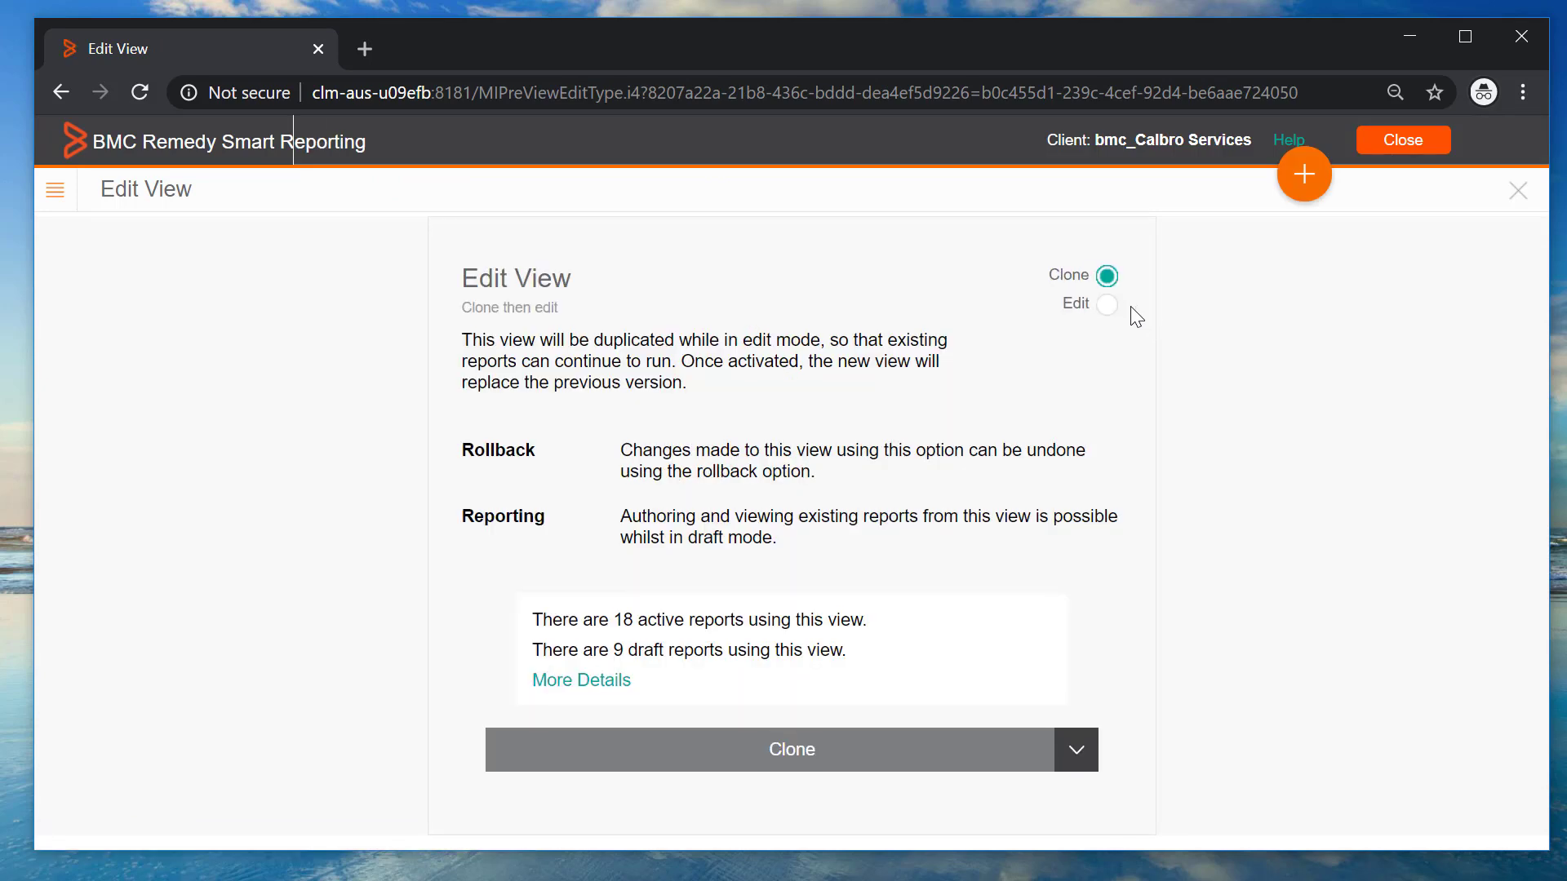
pyautogui.click(1113, 311)
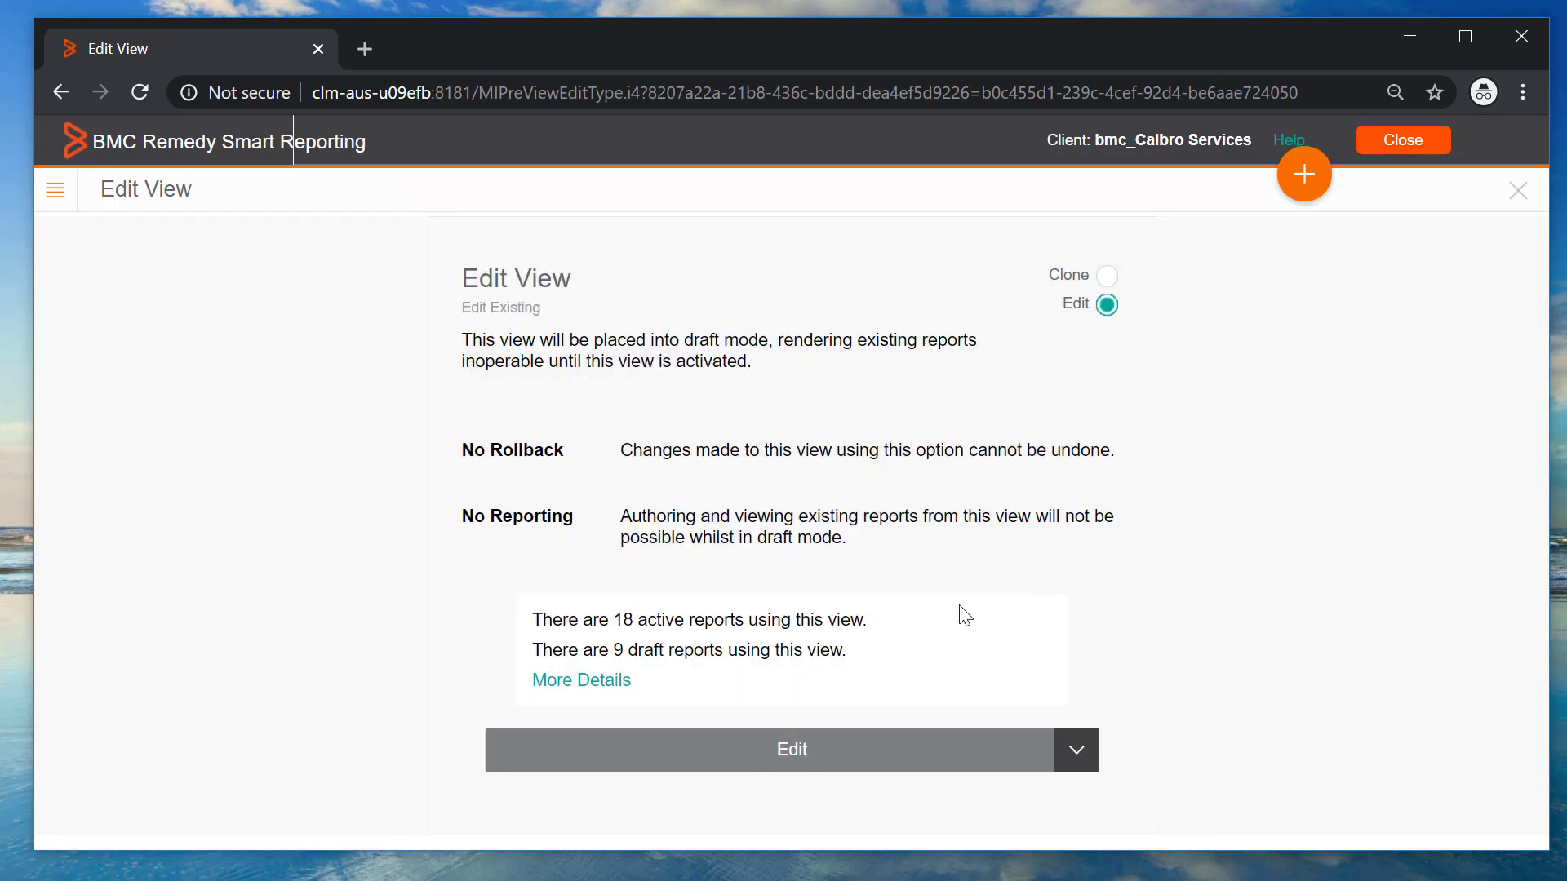
pyautogui.click(858, 747)
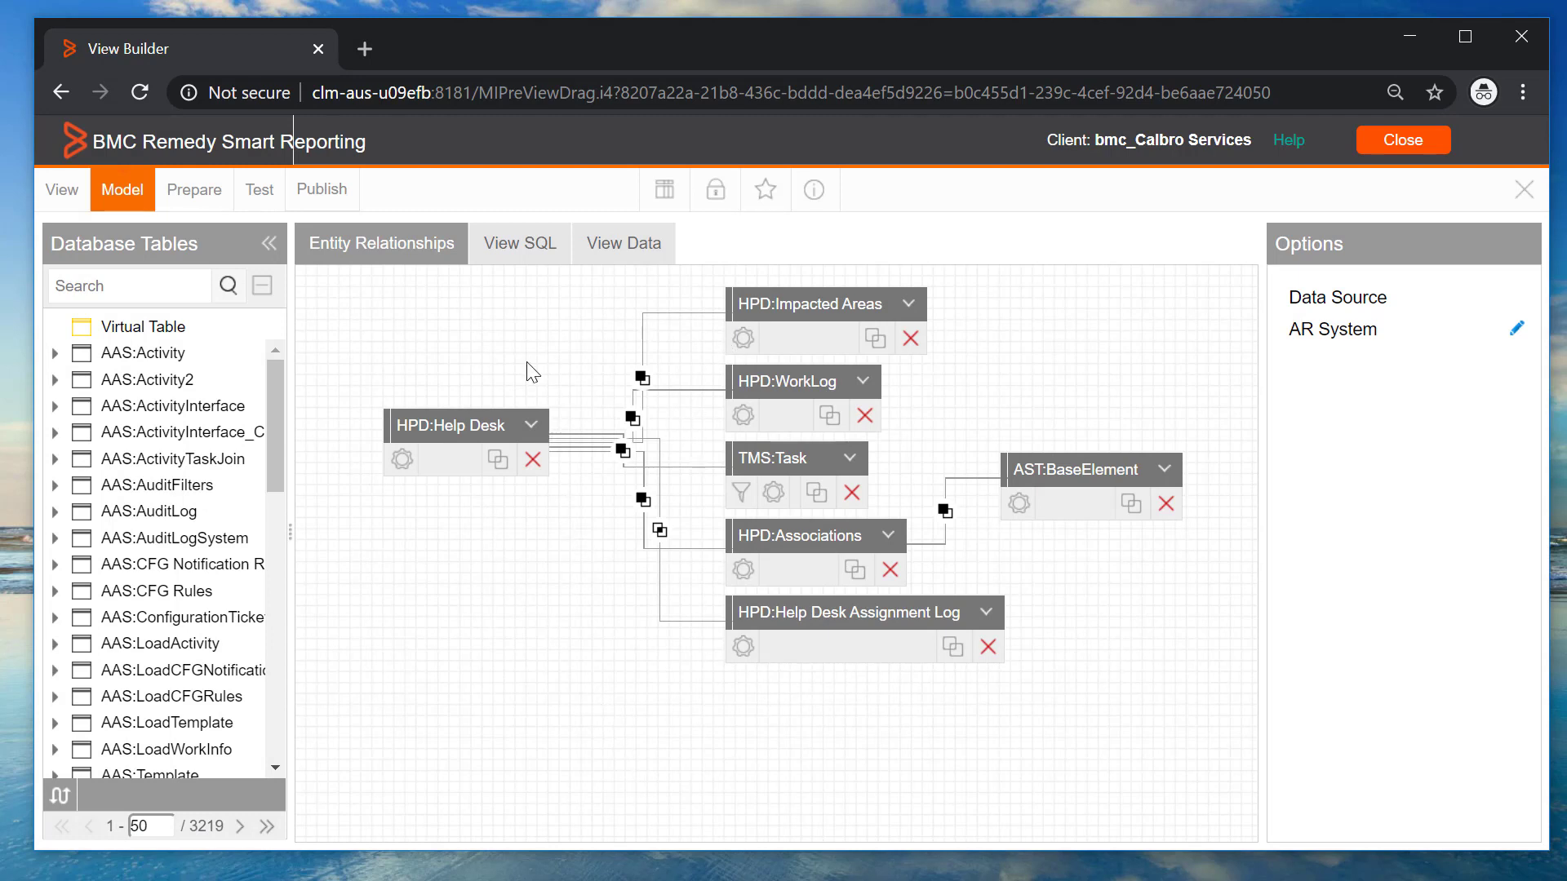
# - Examine the join details between HPD:Help Desk and HPD:Impacted Areas, and close them without saving
pyautogui.click(642, 381)
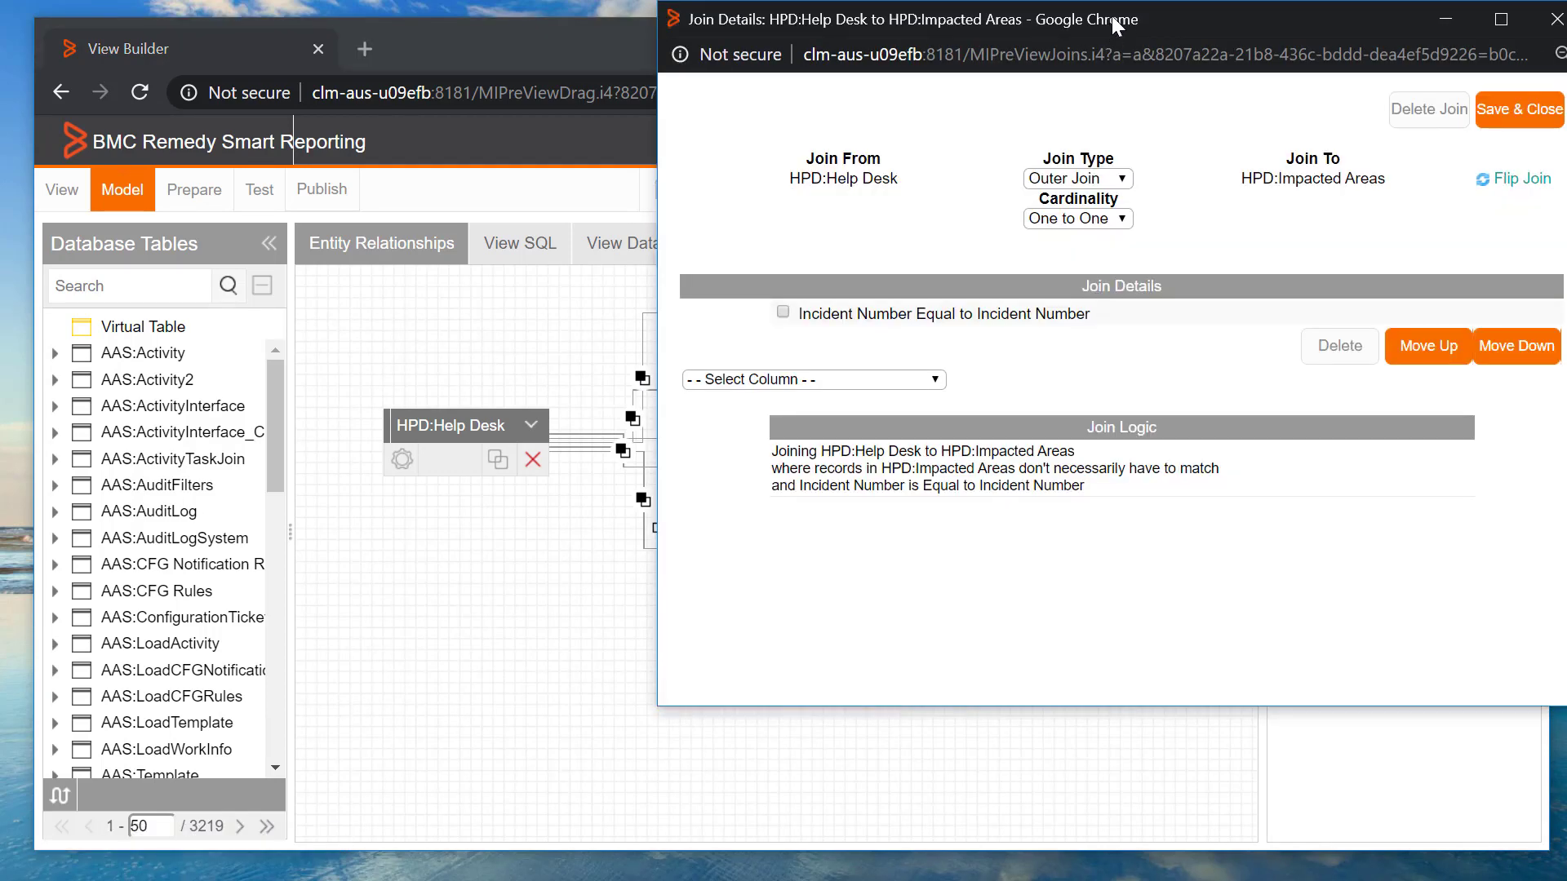
pyautogui.moveTo(1112, 16); pyautogui.dragTo(982, 111)
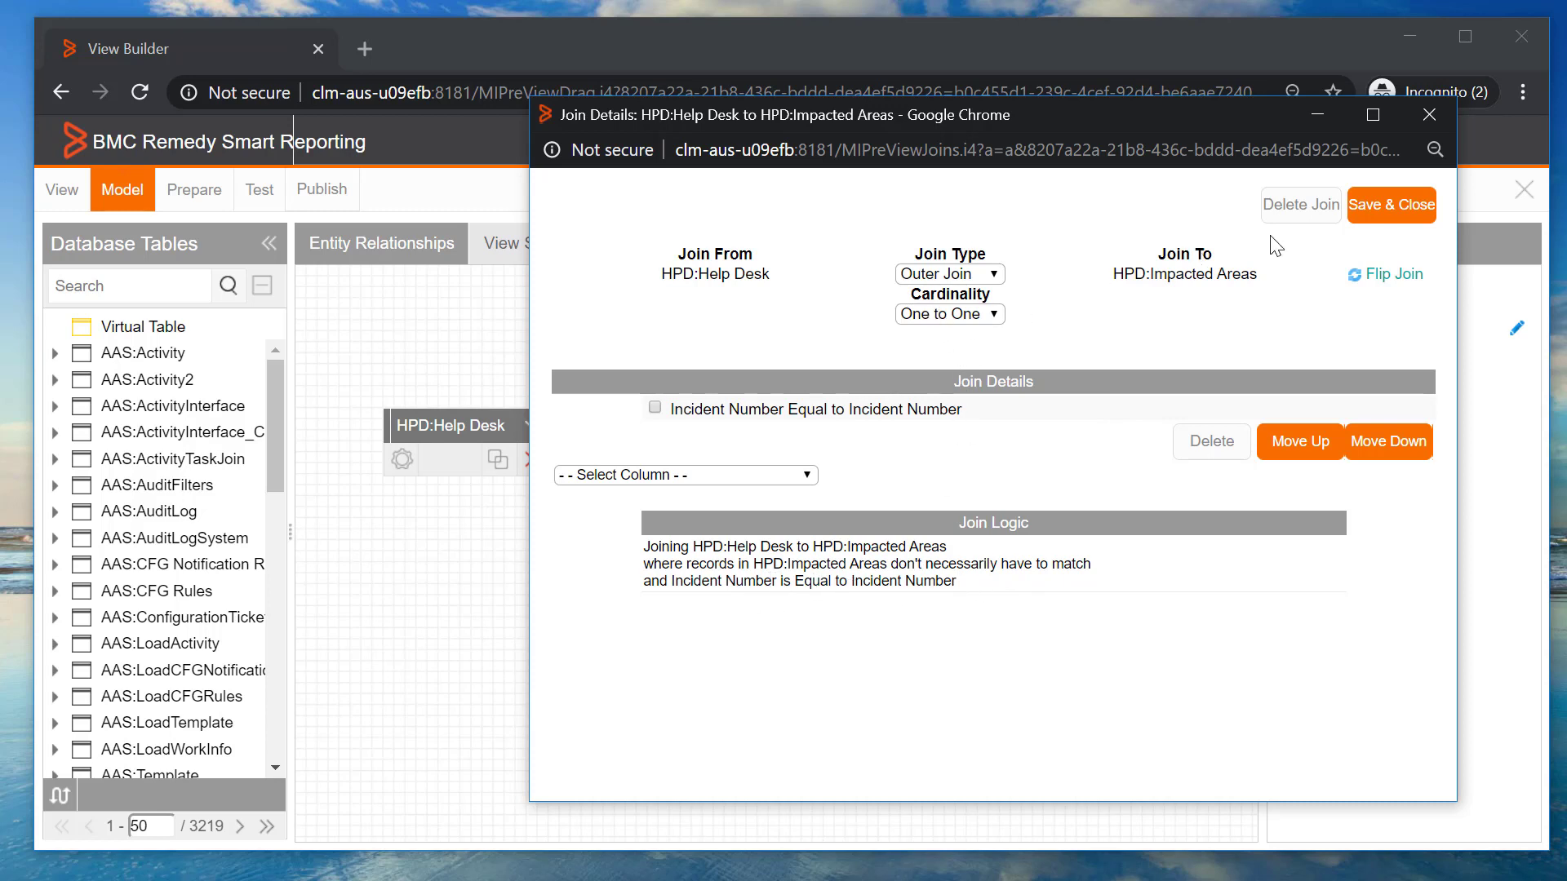
pyautogui.click(1432, 114)
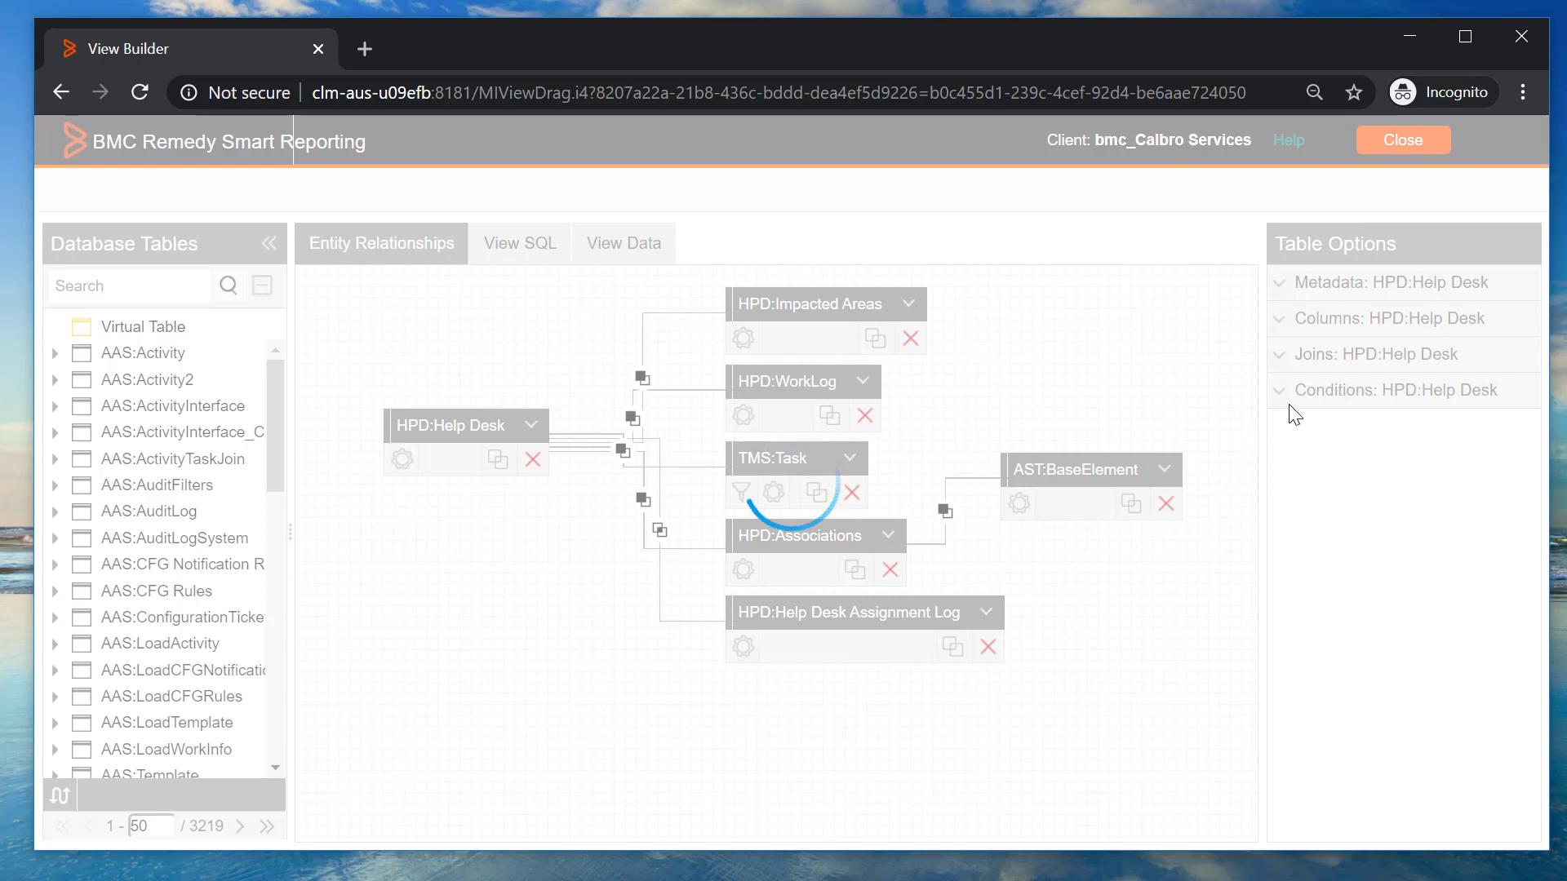
# - Examine the conditions and columns of the HPD:Help Desk table and the selected columns of HPD:Impacted Areas
pyautogui.click(1280, 393)
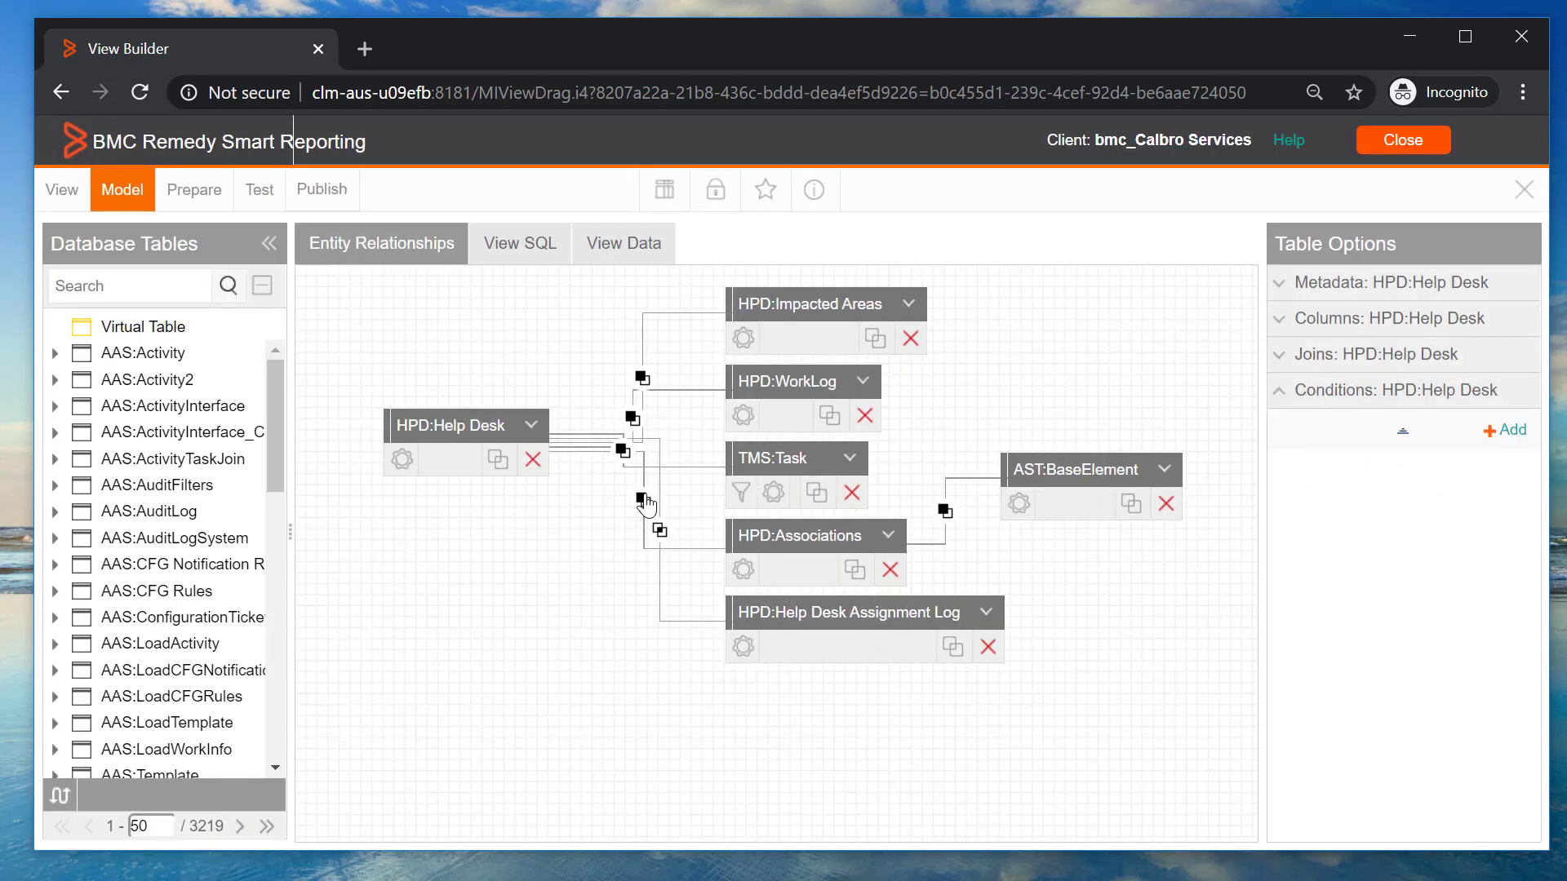
pyautogui.click(402, 462)
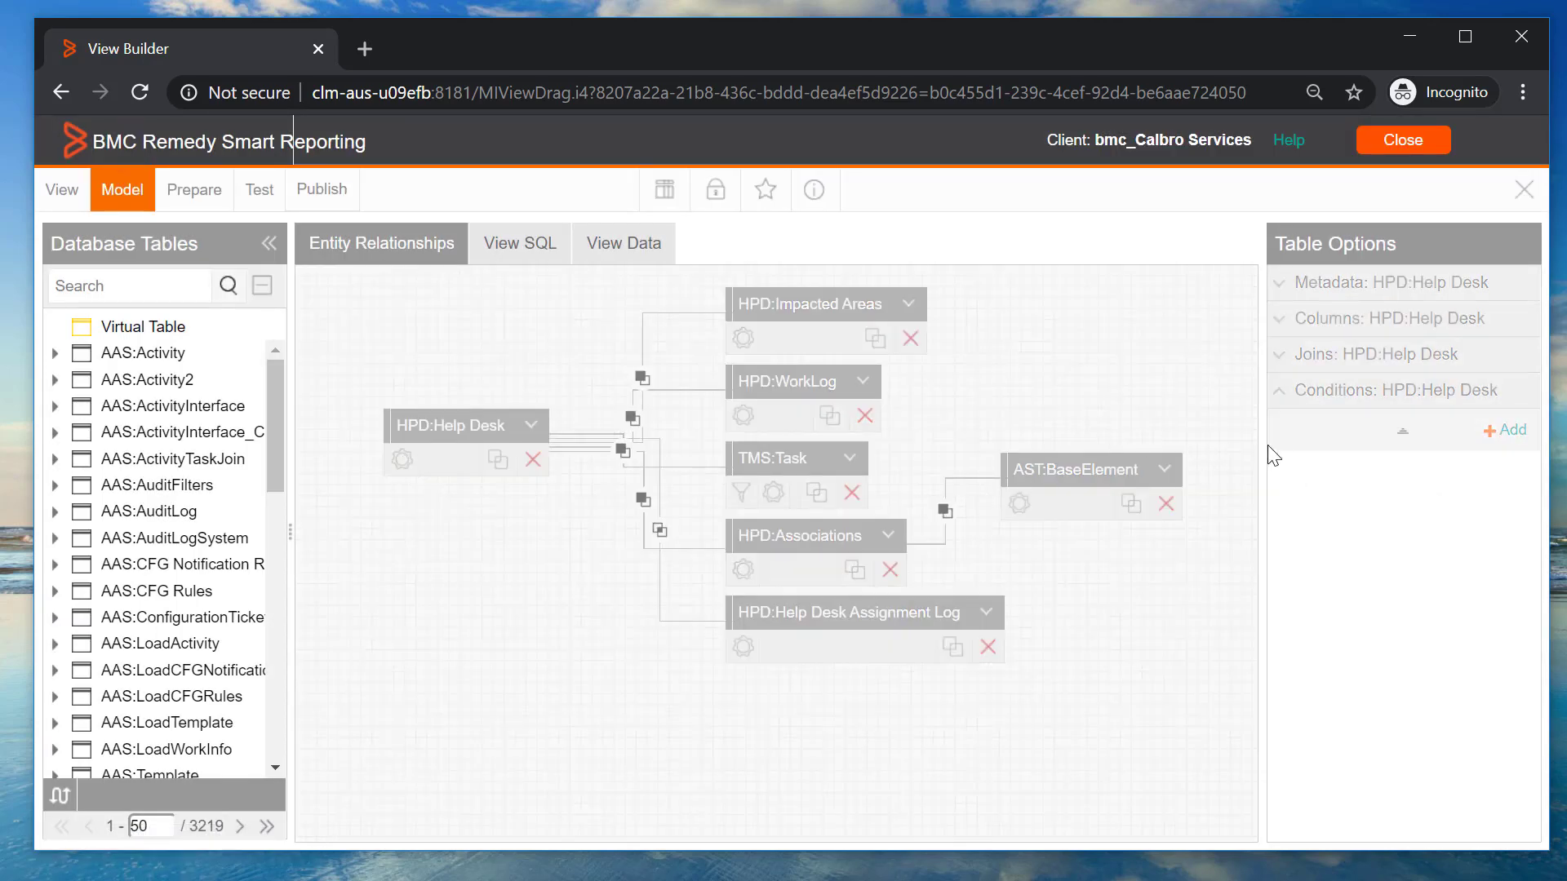
pyautogui.click(1279, 320)
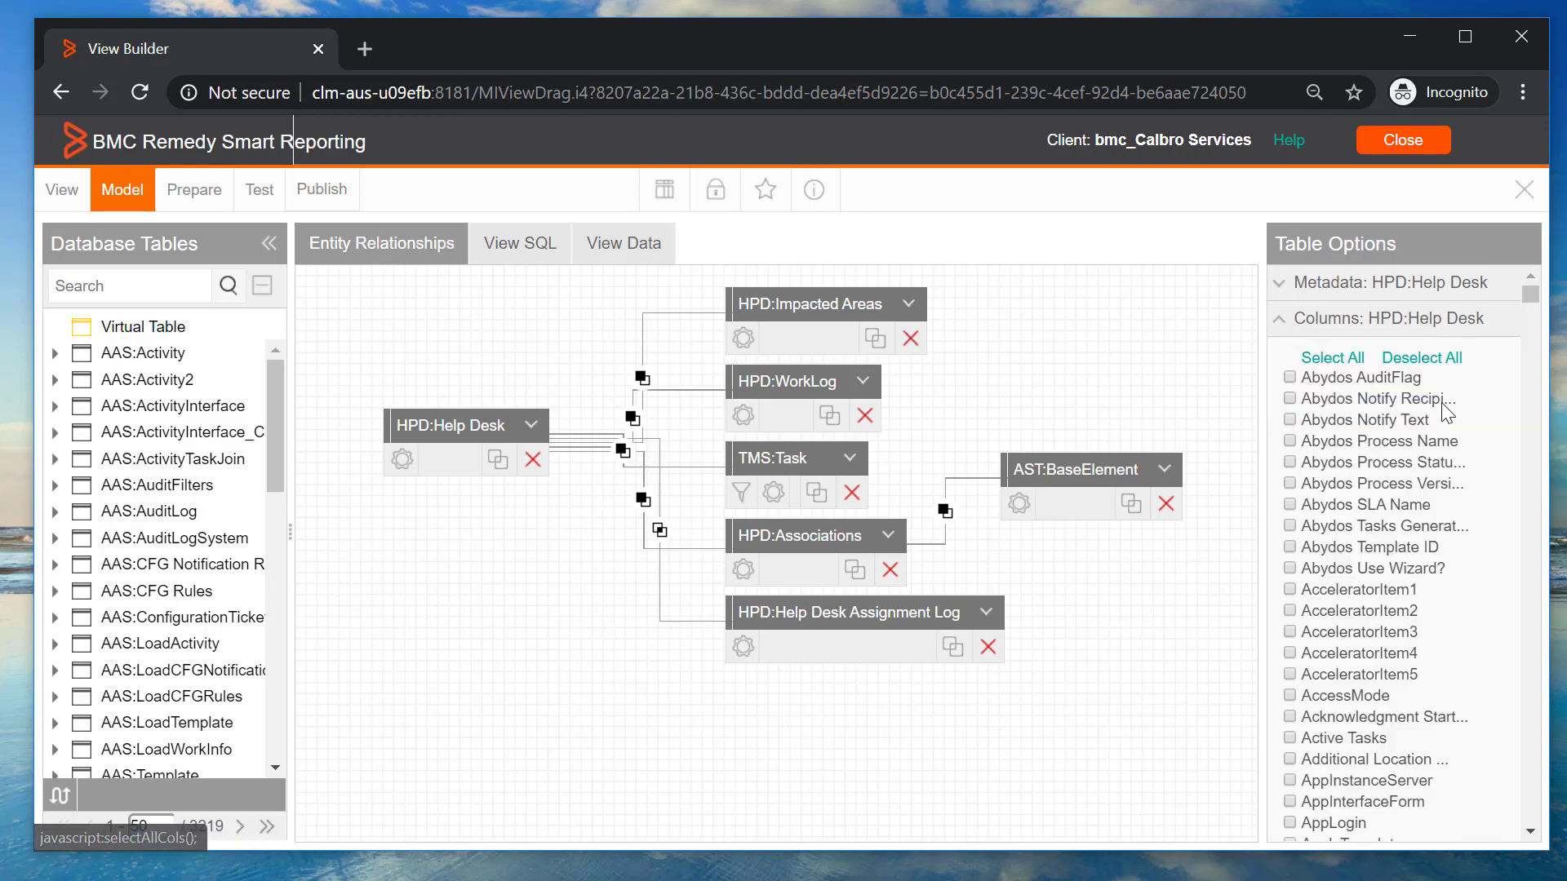
pyautogui.moveTo(1529, 295); pyautogui.dragTo(1555, 576)
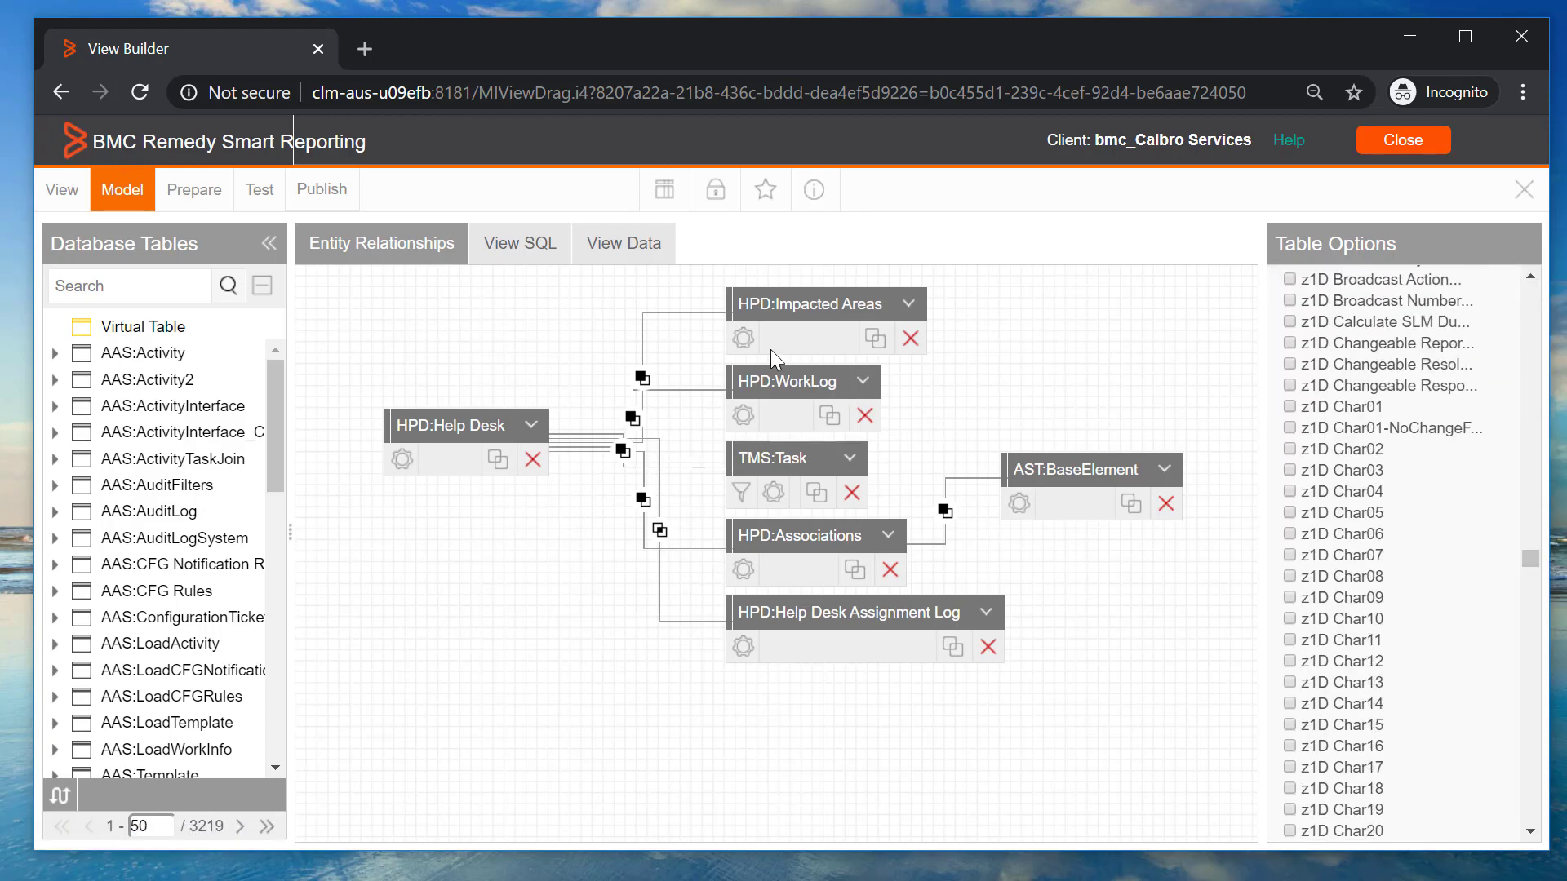
pyautogui.click(750, 342)
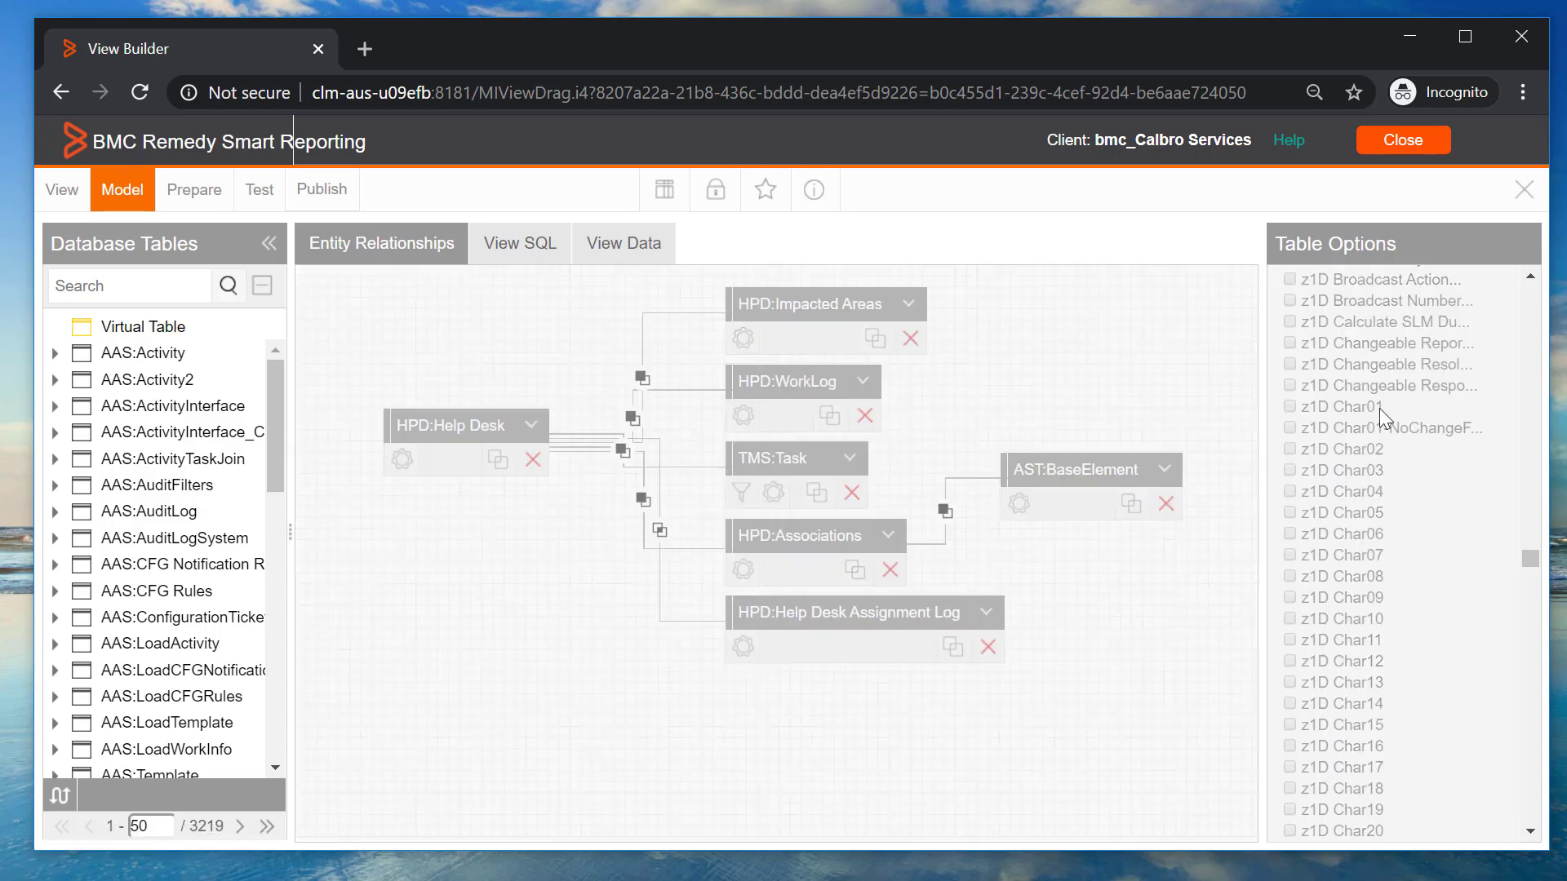
pyautogui.moveTo(1532, 561); pyautogui.dragTo(1535, 297)
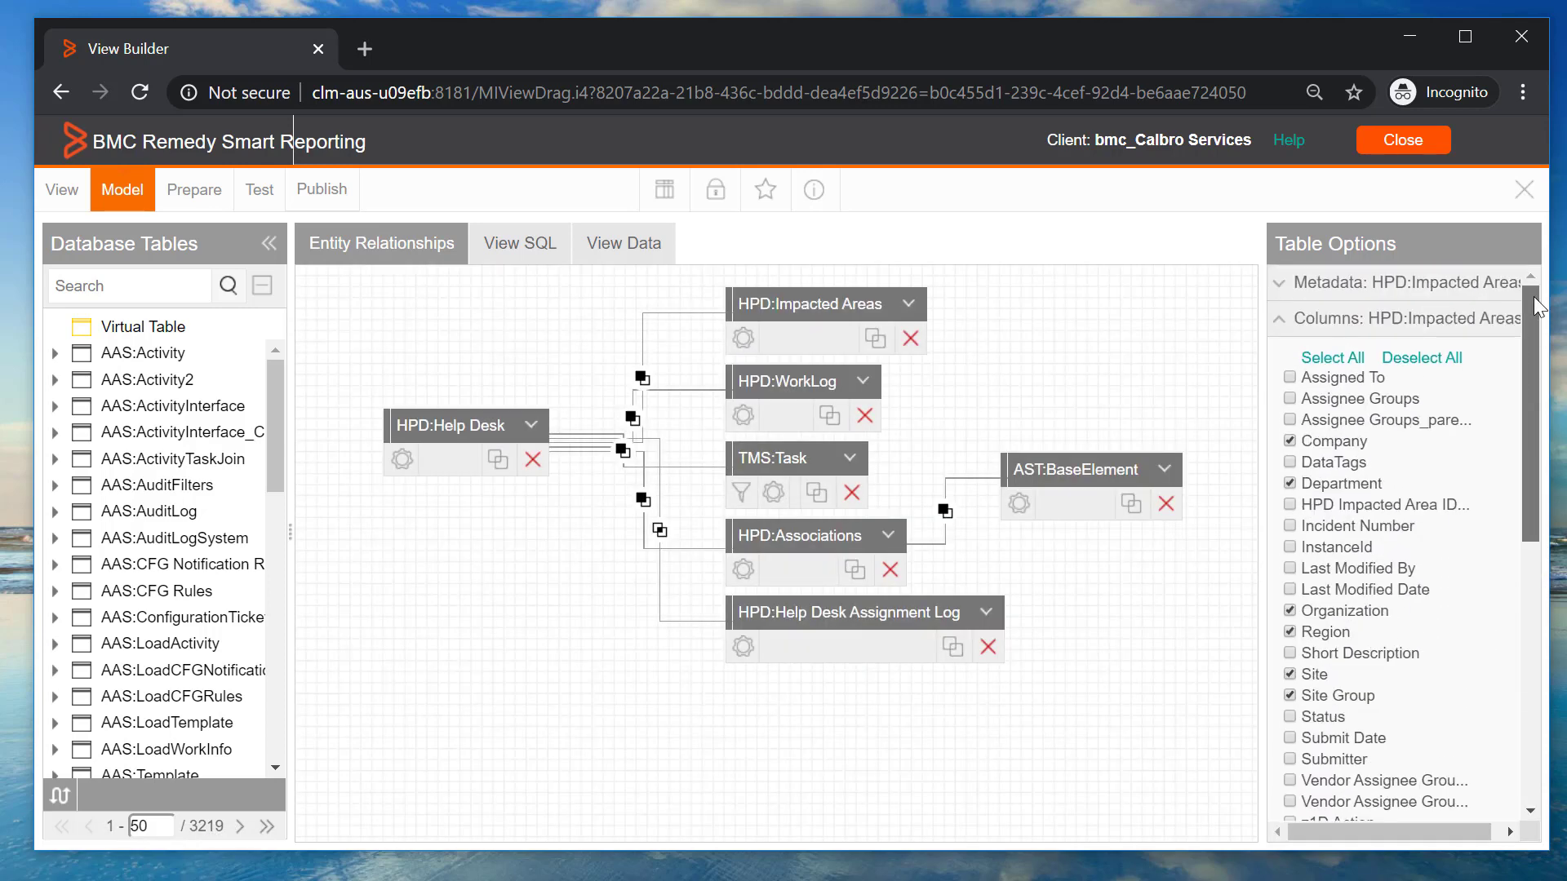
# - Display the SQL of the Incident Management view and read it through to its join clauses
pyautogui.click(524, 253)
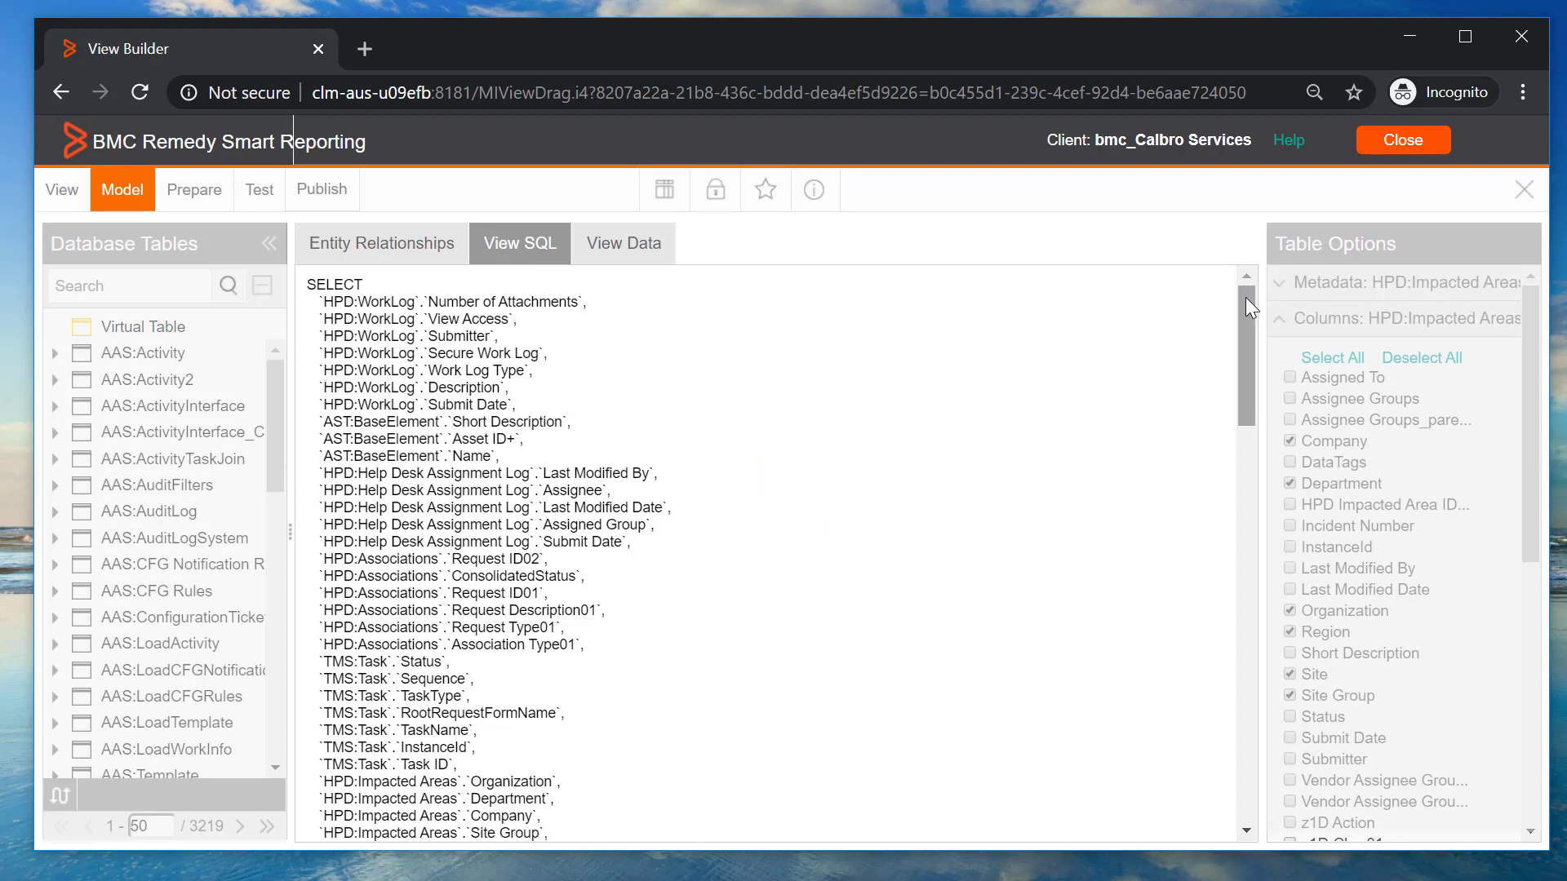
pyautogui.moveTo(1245, 297); pyautogui.dragTo(1235, 697)
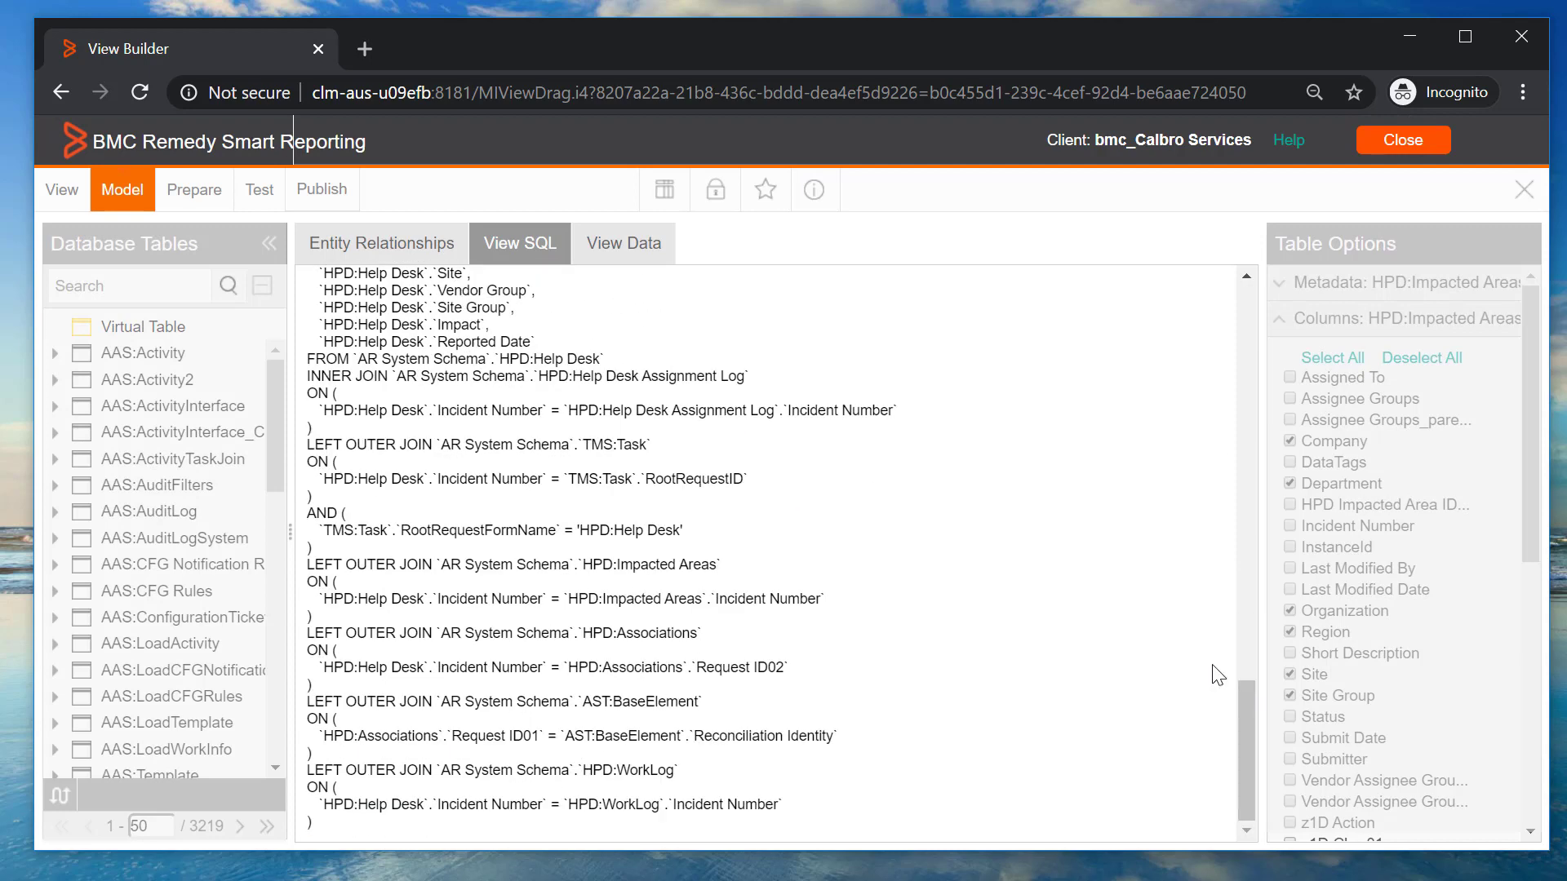
# - Go to the view's Prepare stage and examine the fields in the Incident Details, Date and time, Assignment Logs and Work Details folders
pyautogui.click(201, 193)
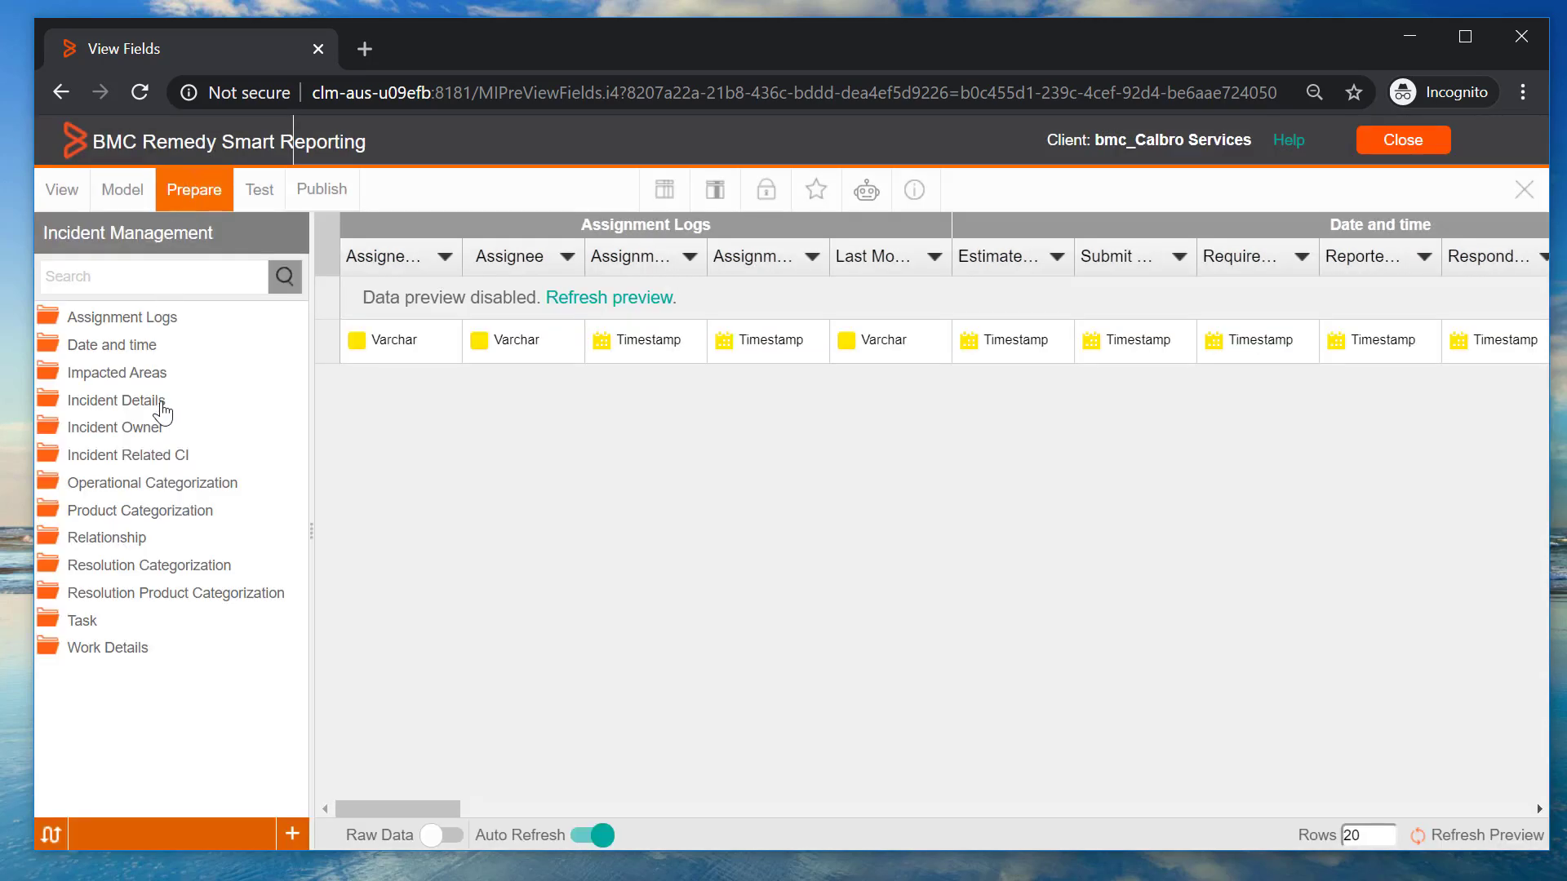
pyautogui.click(164, 404)
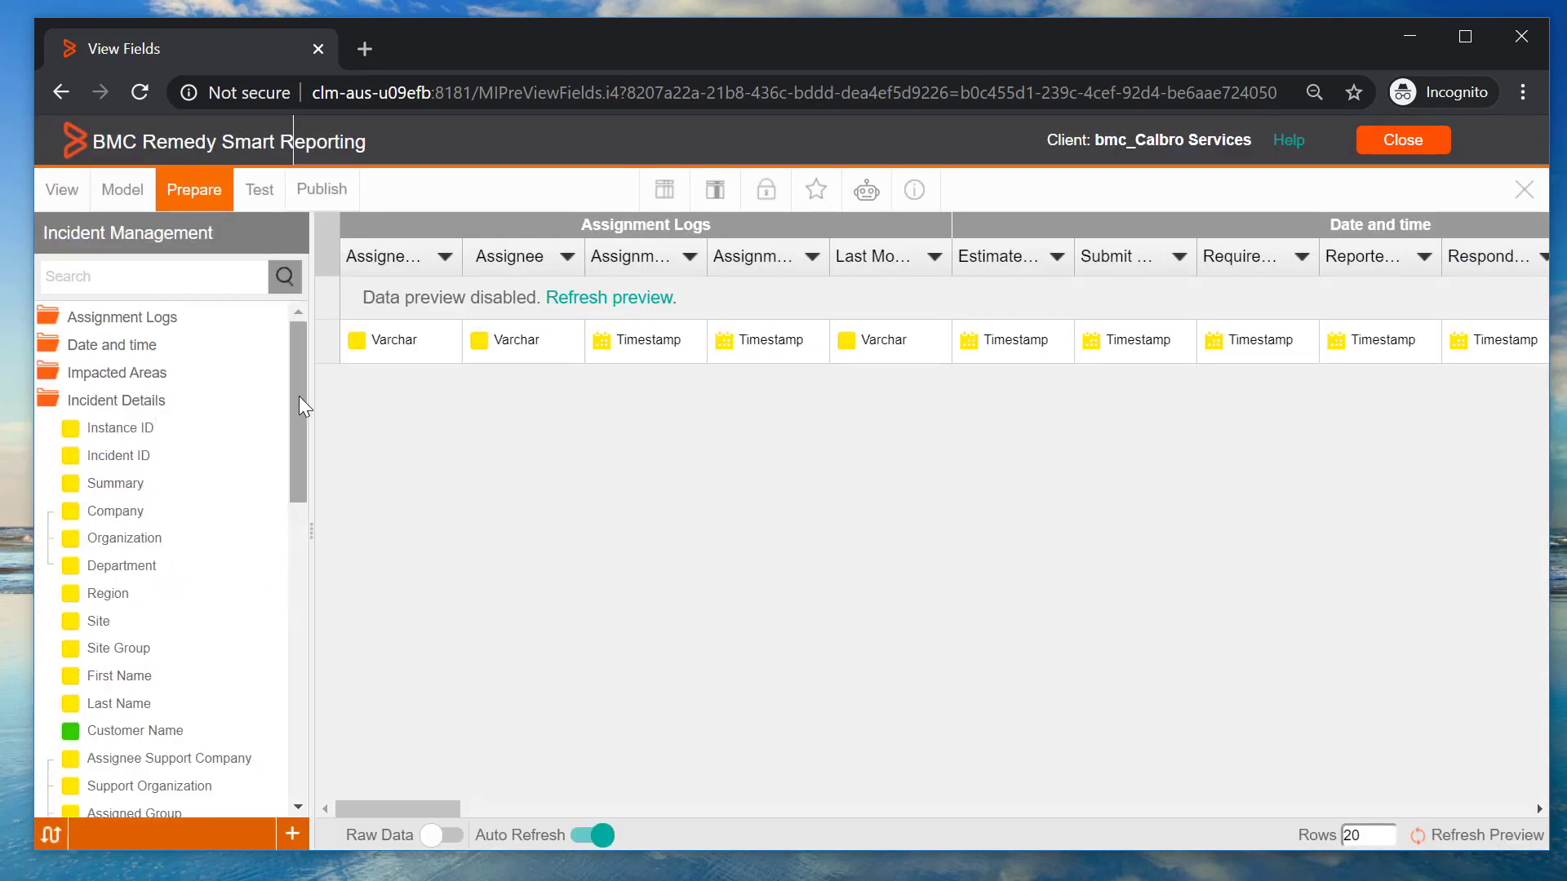
pyautogui.moveTo(299, 397)
pyautogui.mouseDown()
pyautogui.moveTo(304, 454)
pyautogui.moveTo(300, 401)
pyautogui.mouseUp()
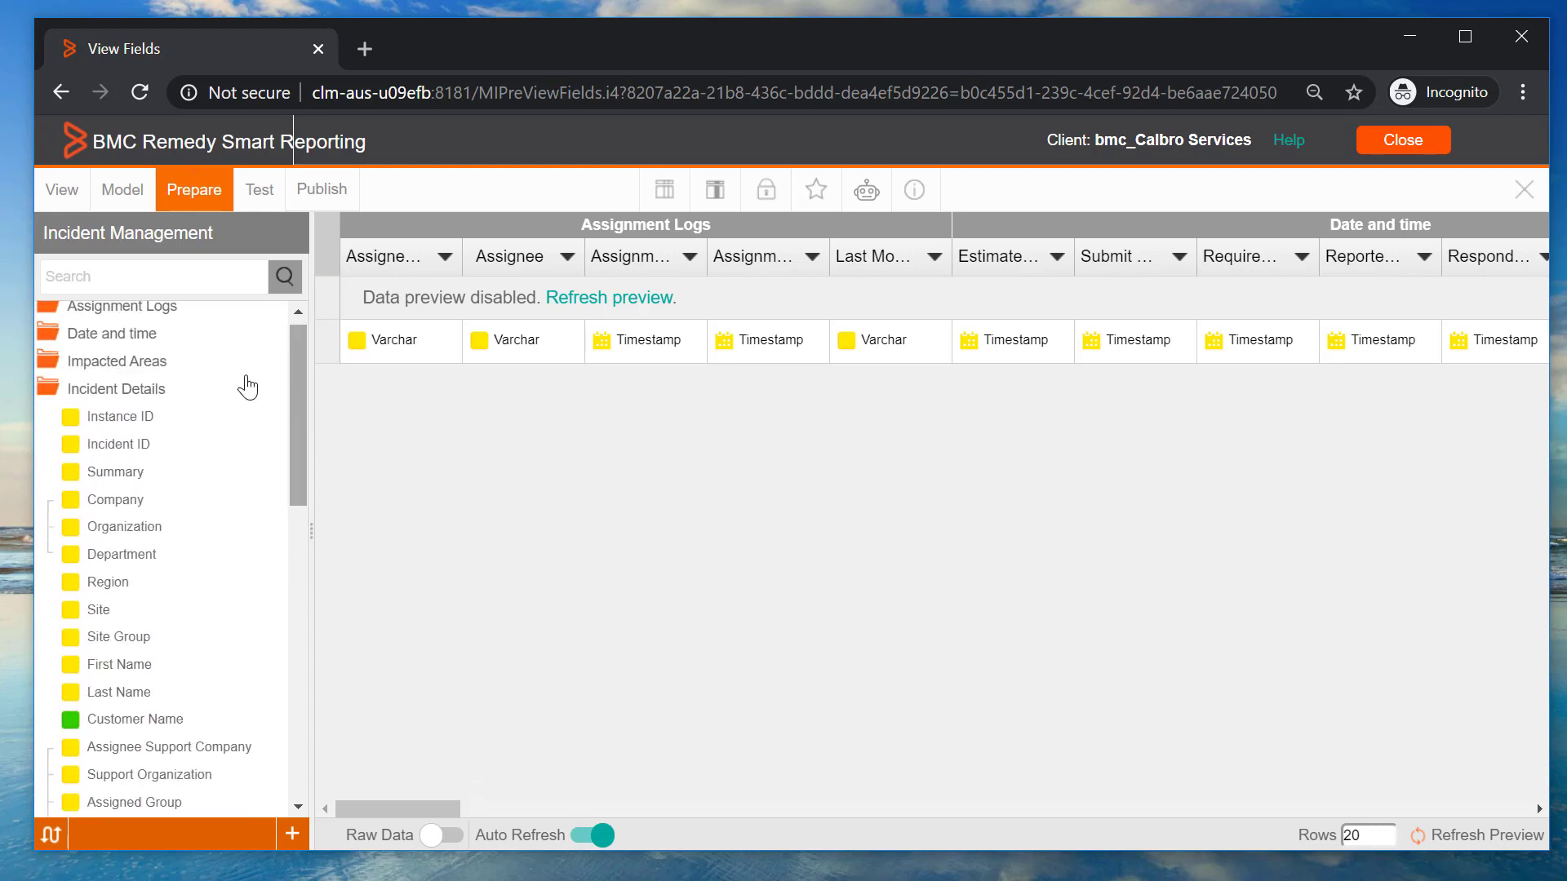
pyautogui.click(143, 390)
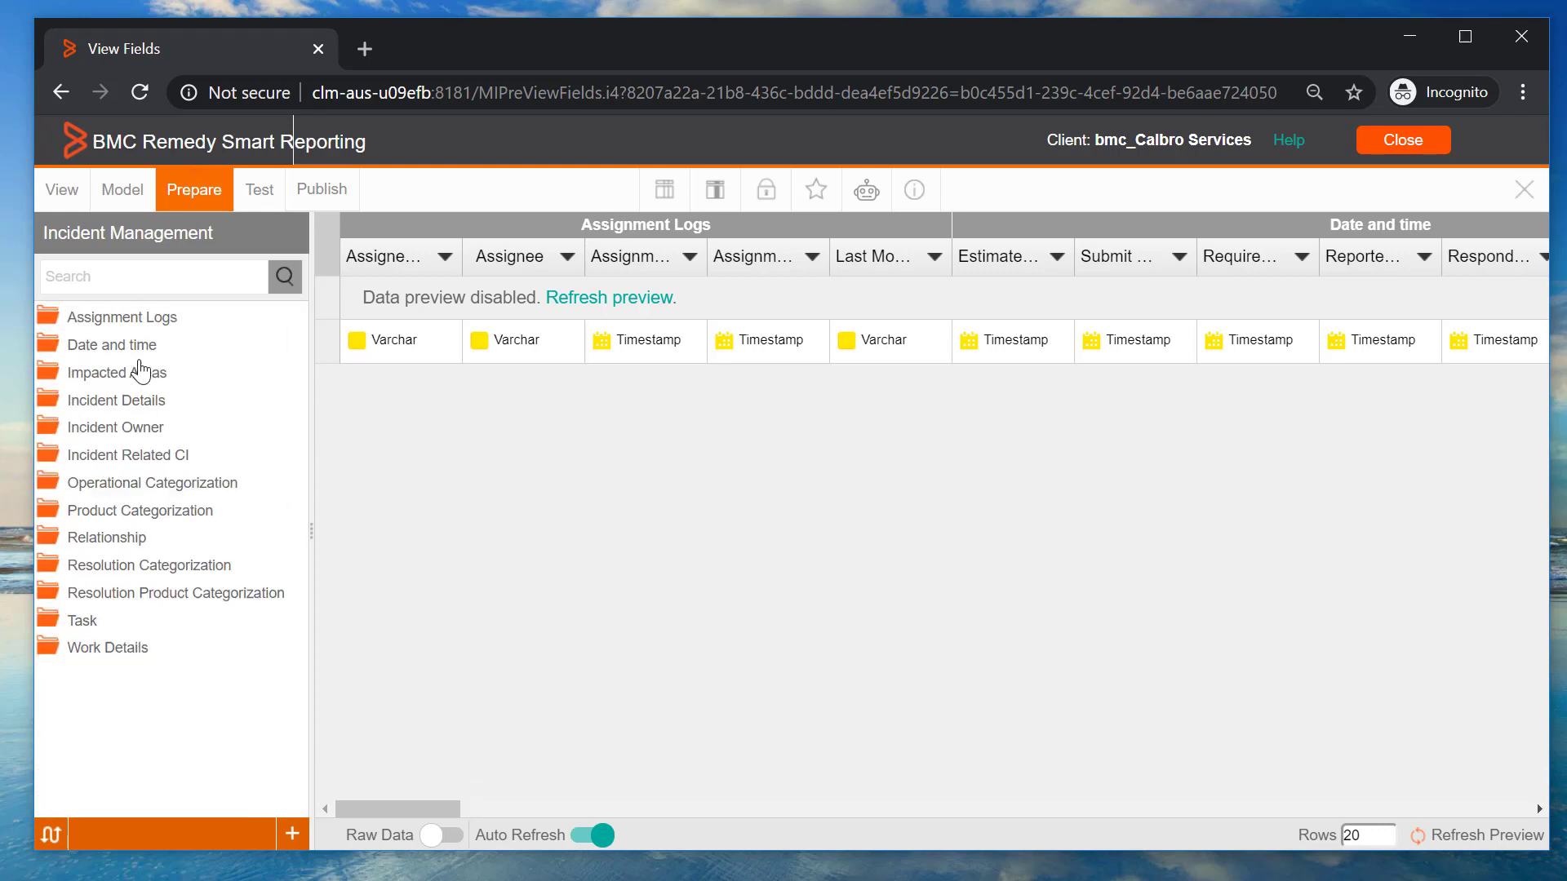
pyautogui.click(135, 349)
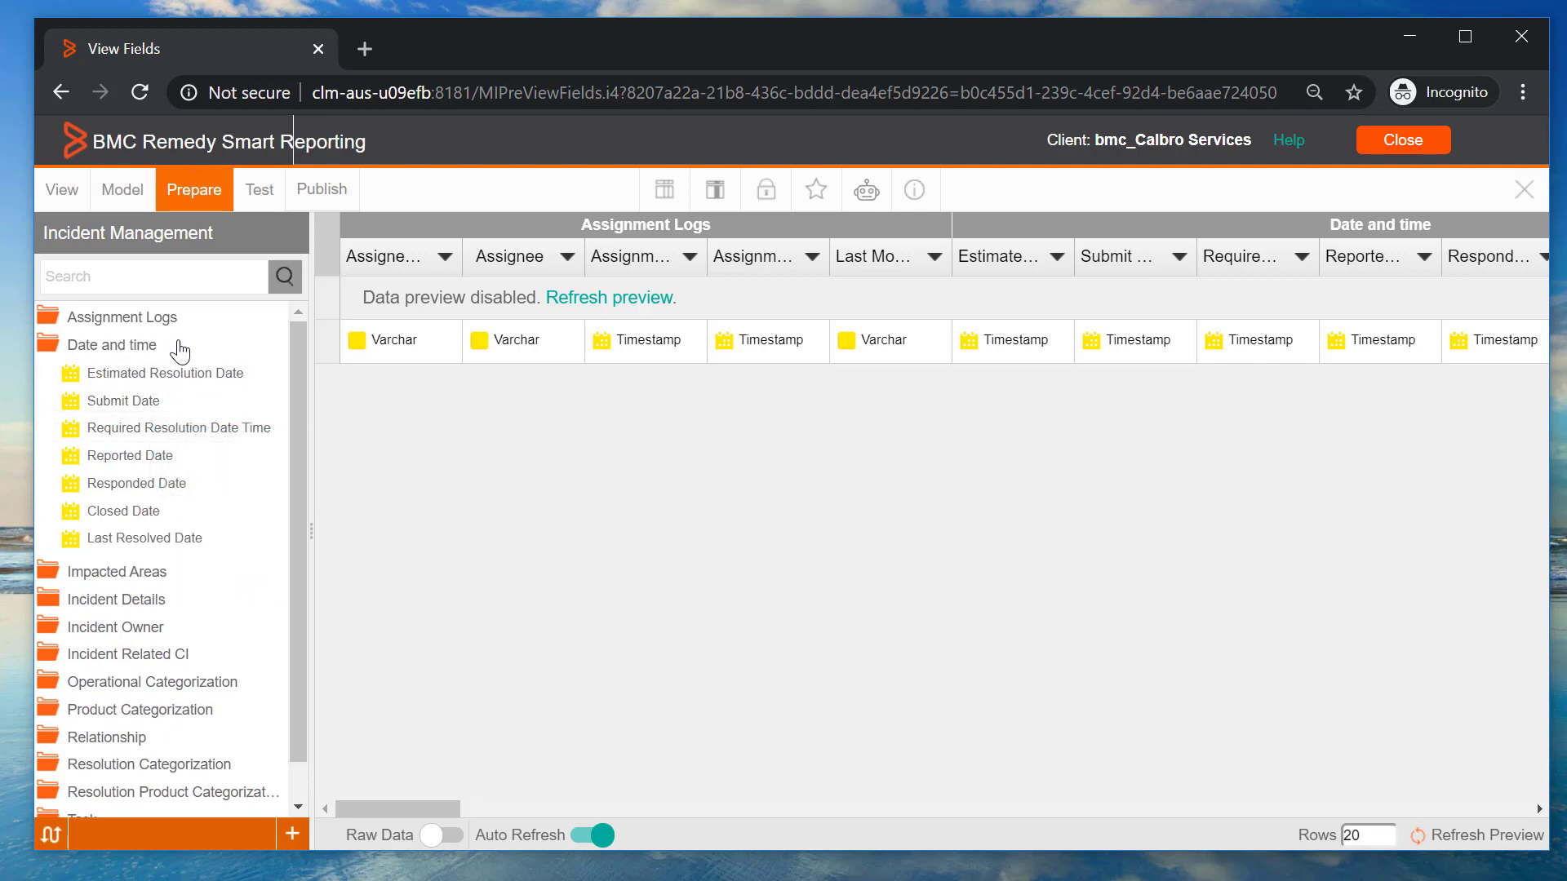
pyautogui.click(147, 347)
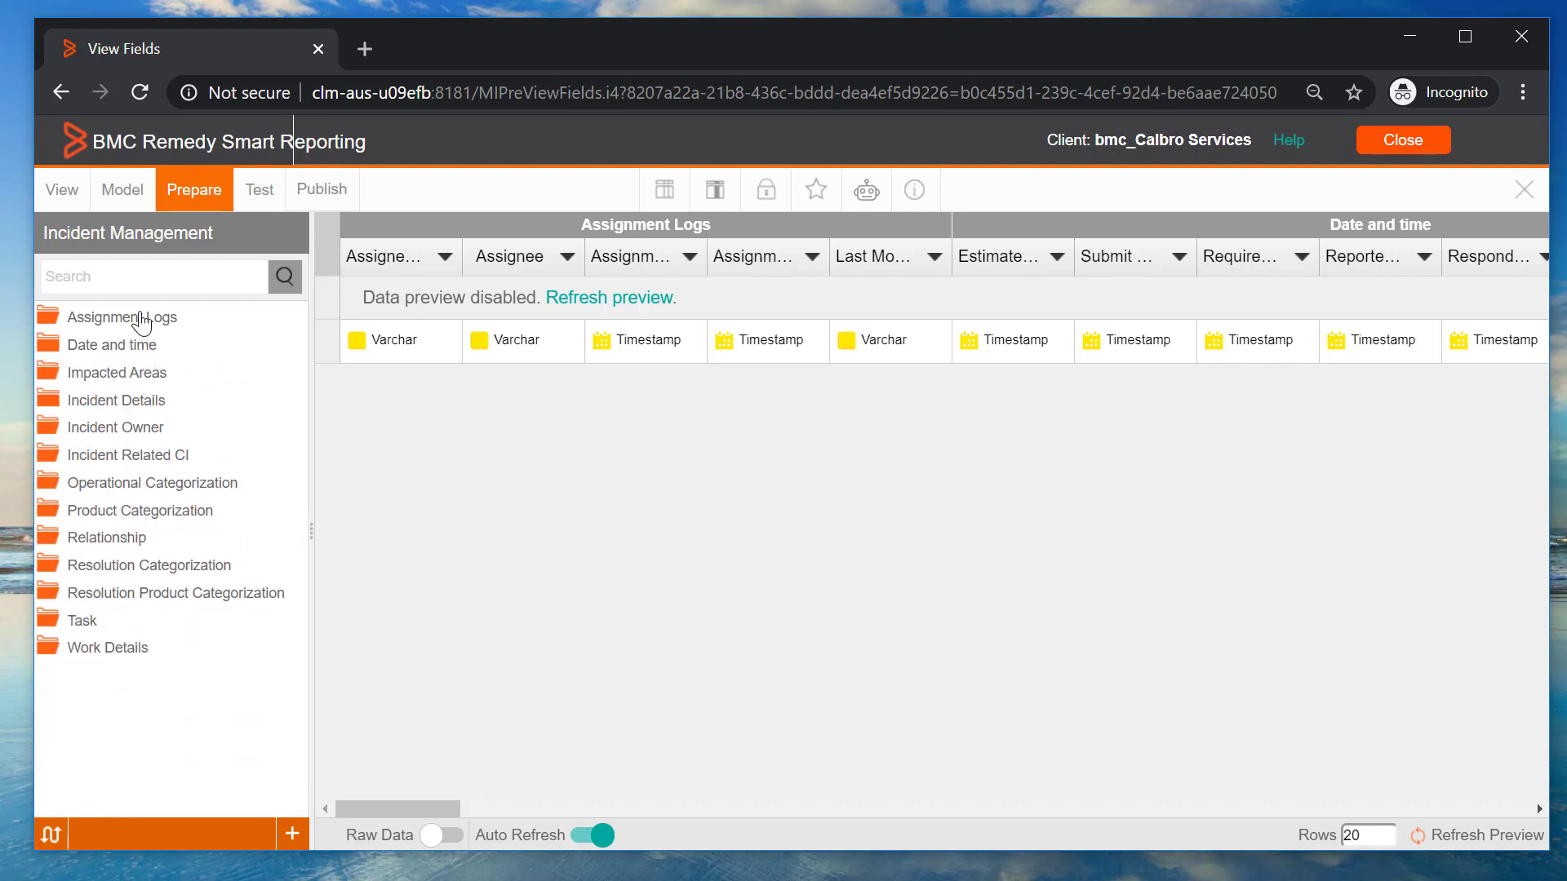
pyautogui.click(141, 320)
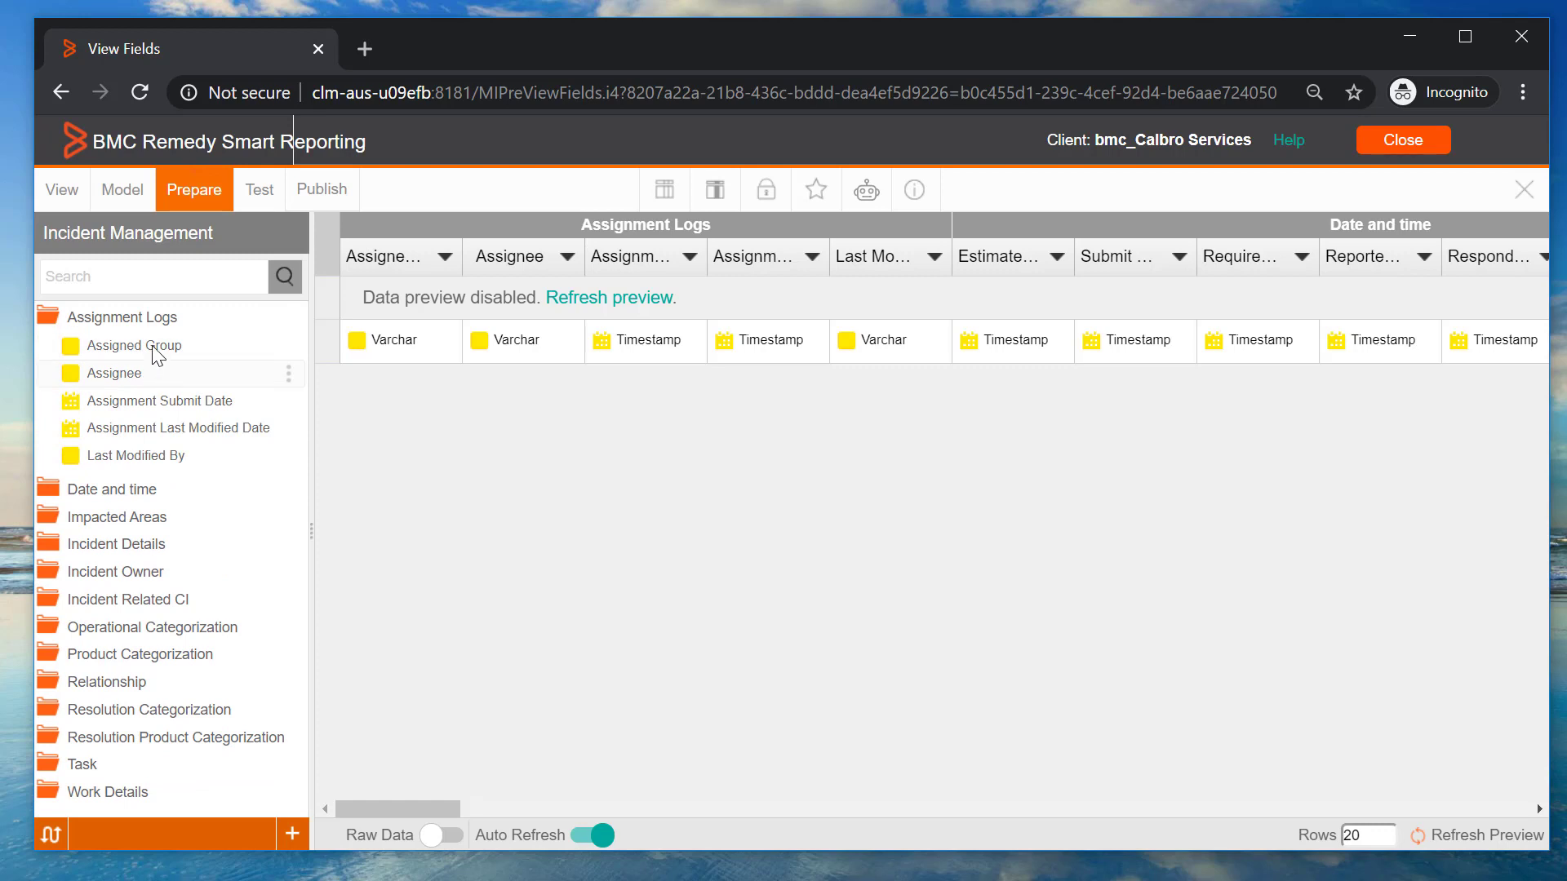
pyautogui.click(163, 315)
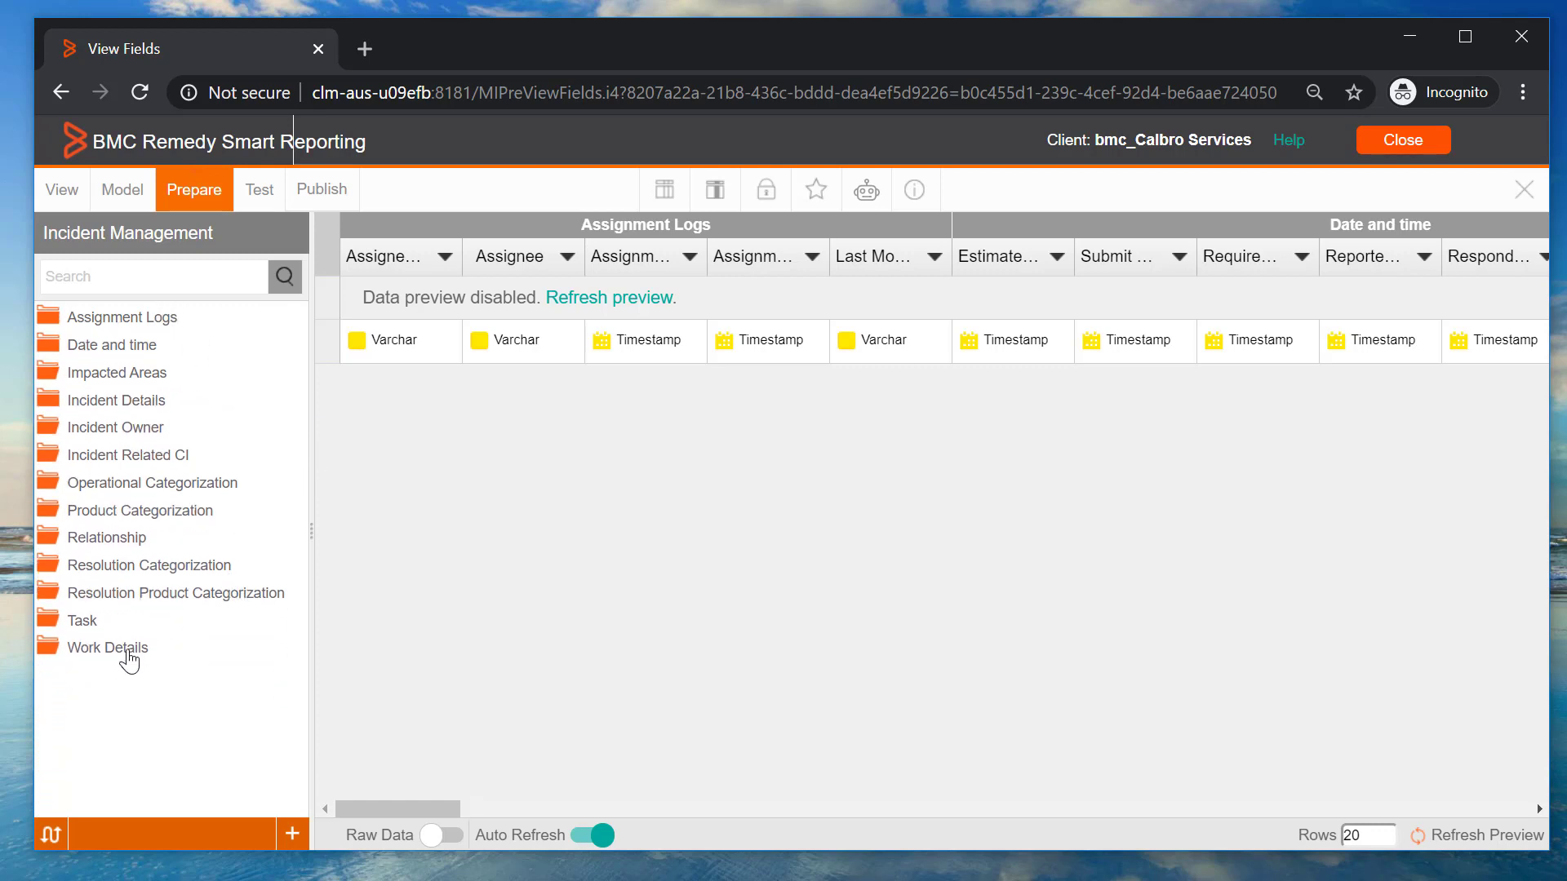
pyautogui.click(126, 658)
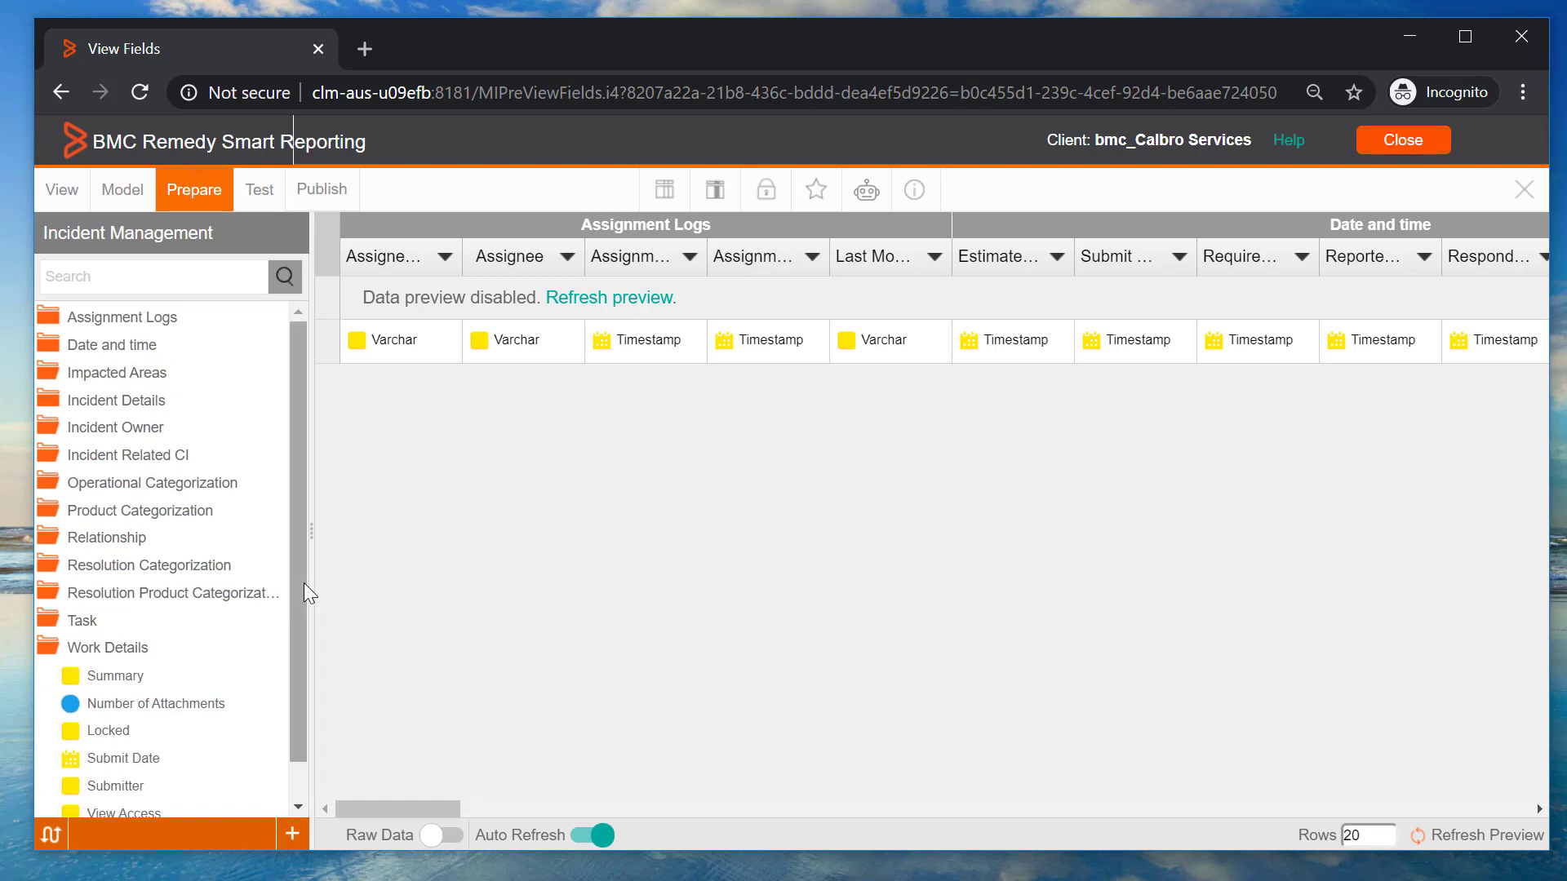
pyautogui.click(123, 652)
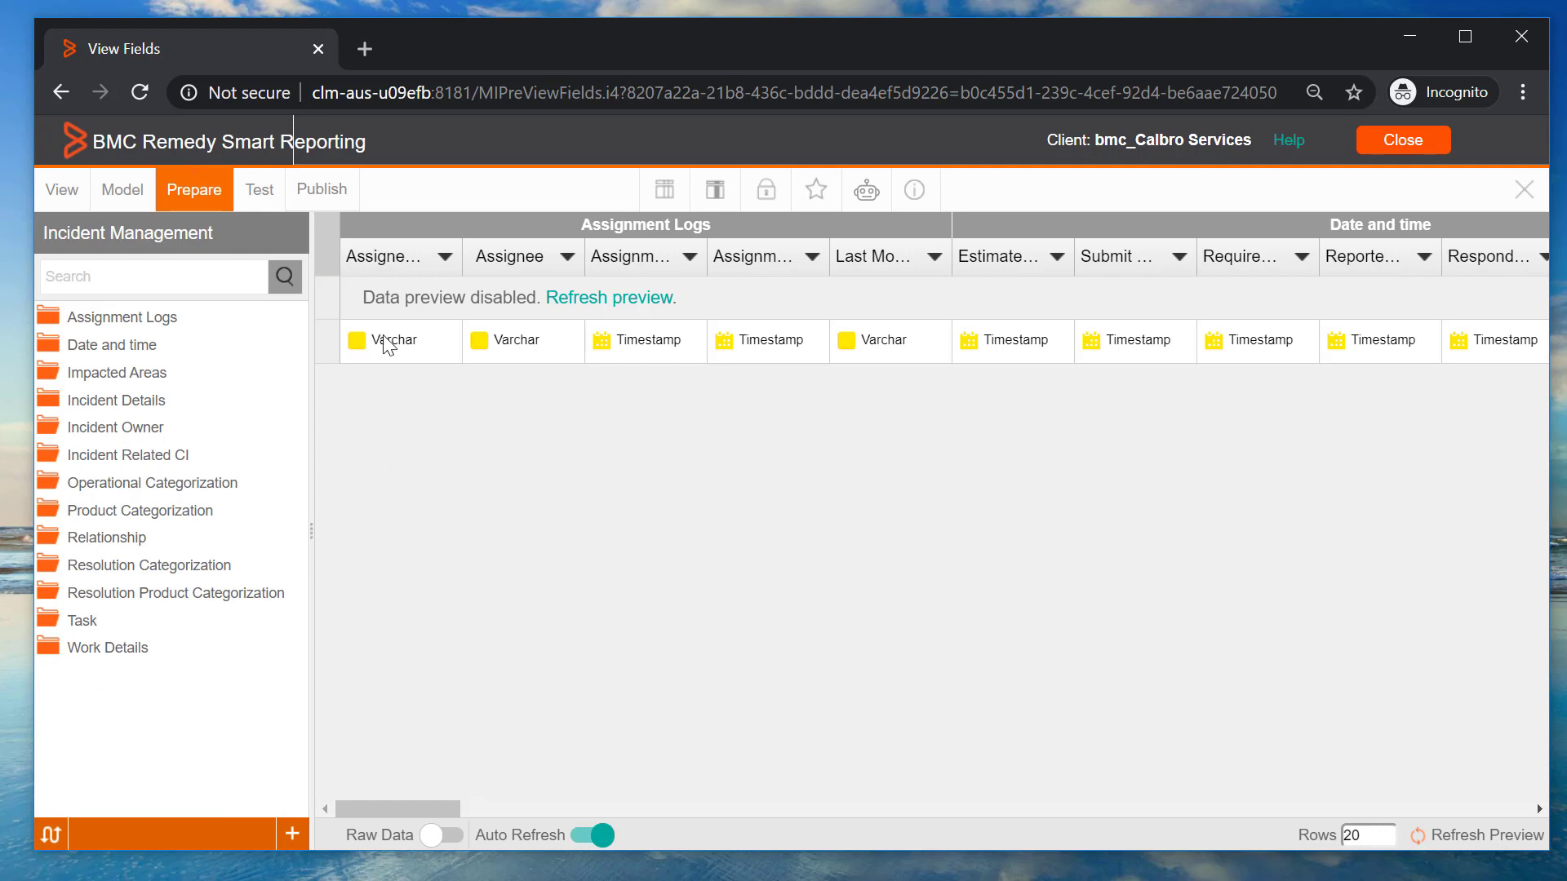
# - Open the save options for publishing the Incident Management view
pyautogui.click(323, 196)
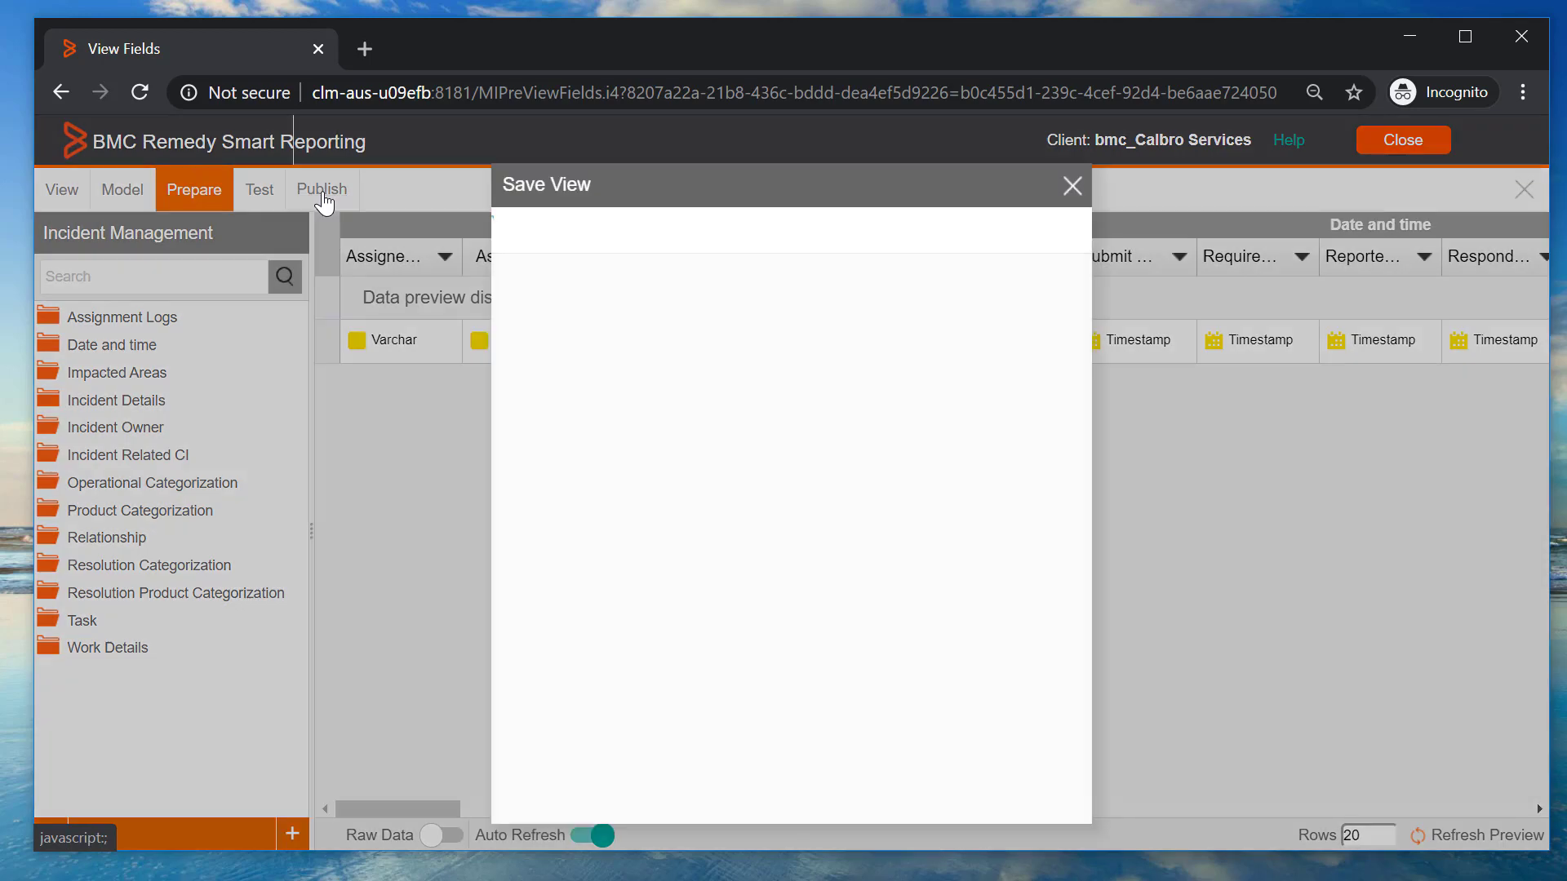
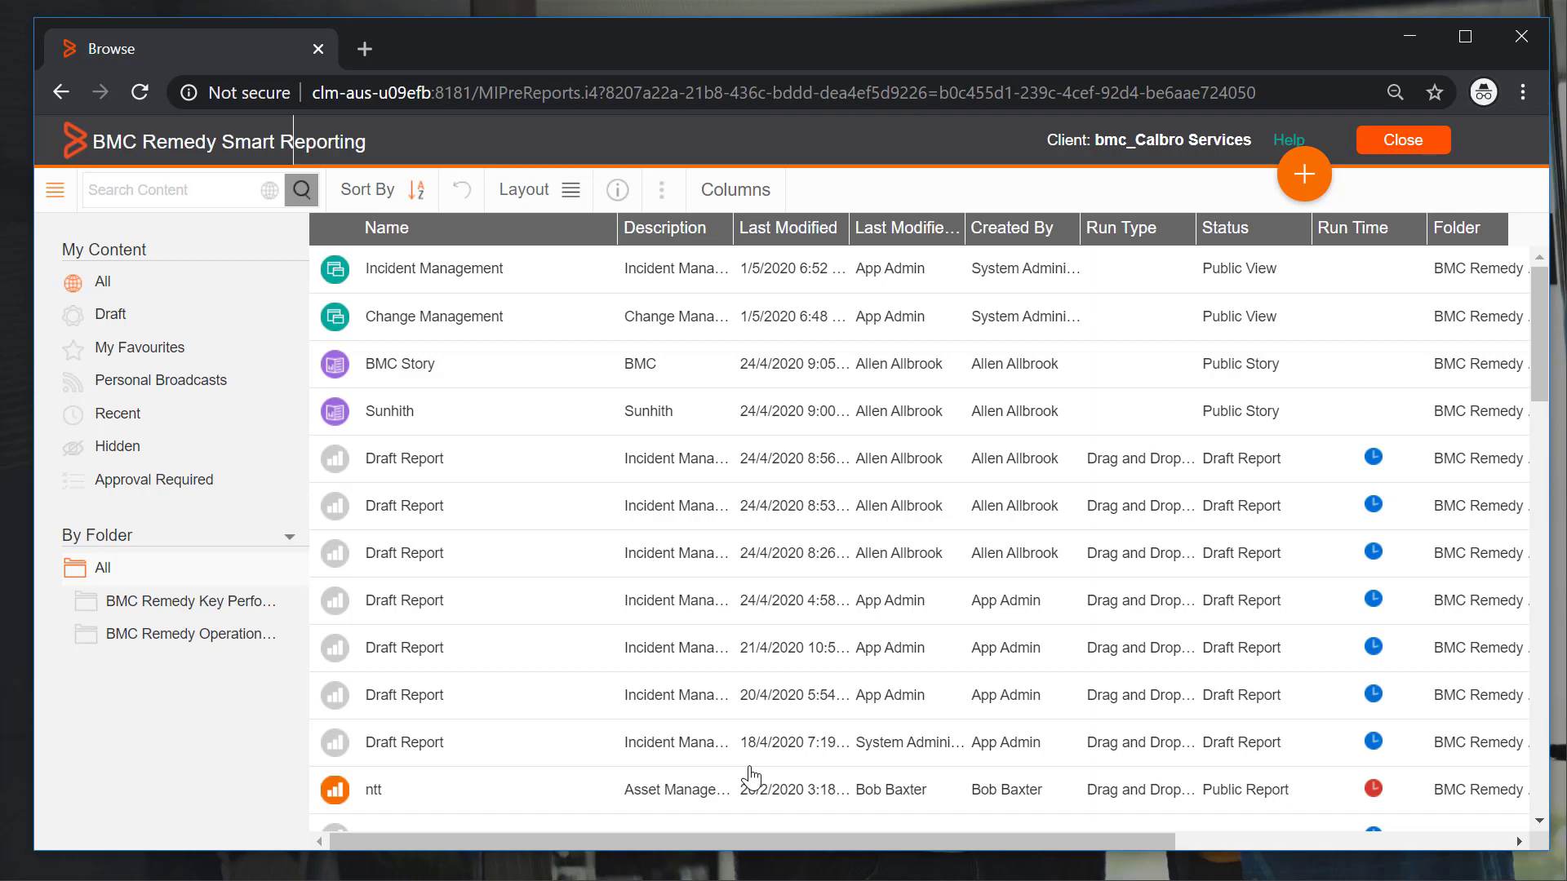
# - Create a new report based on the Incident Management view
pyautogui.click(1307, 175)
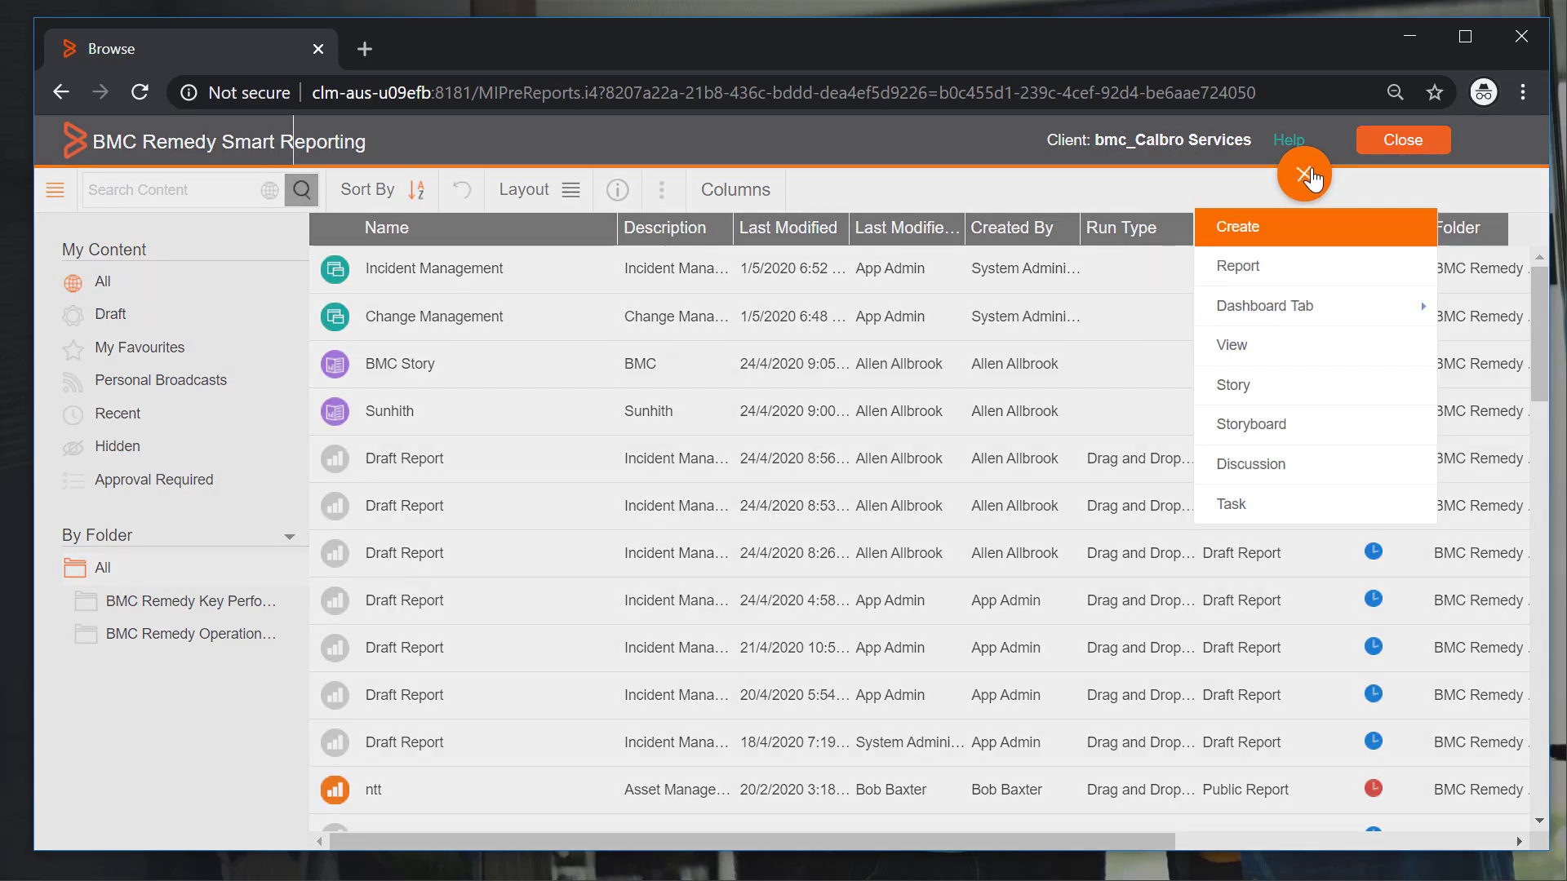
pyautogui.click(1240, 267)
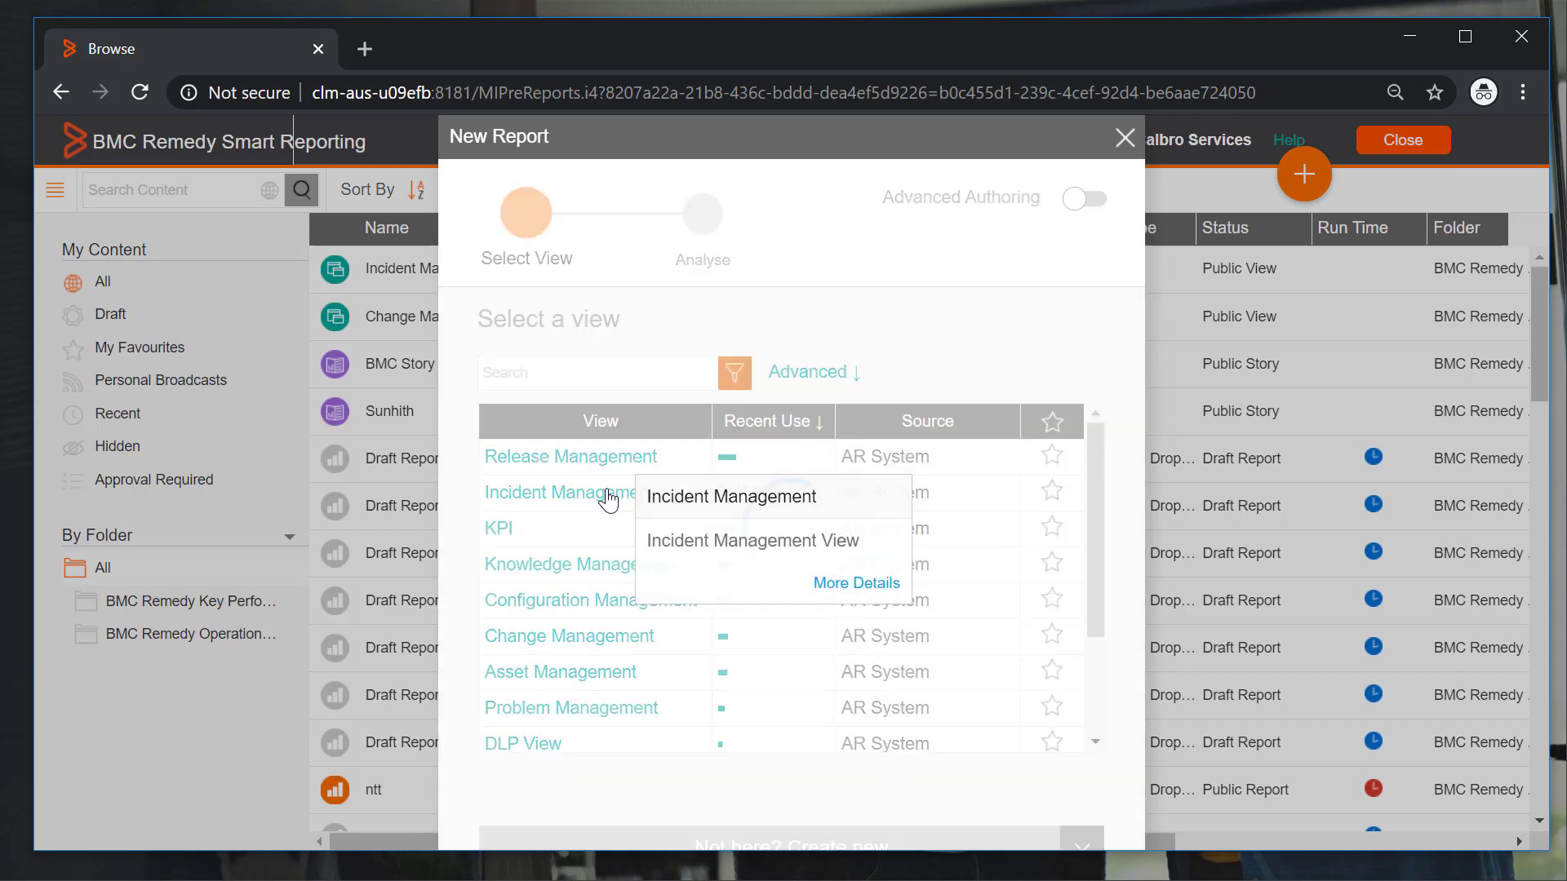
pyautogui.click(608, 498)
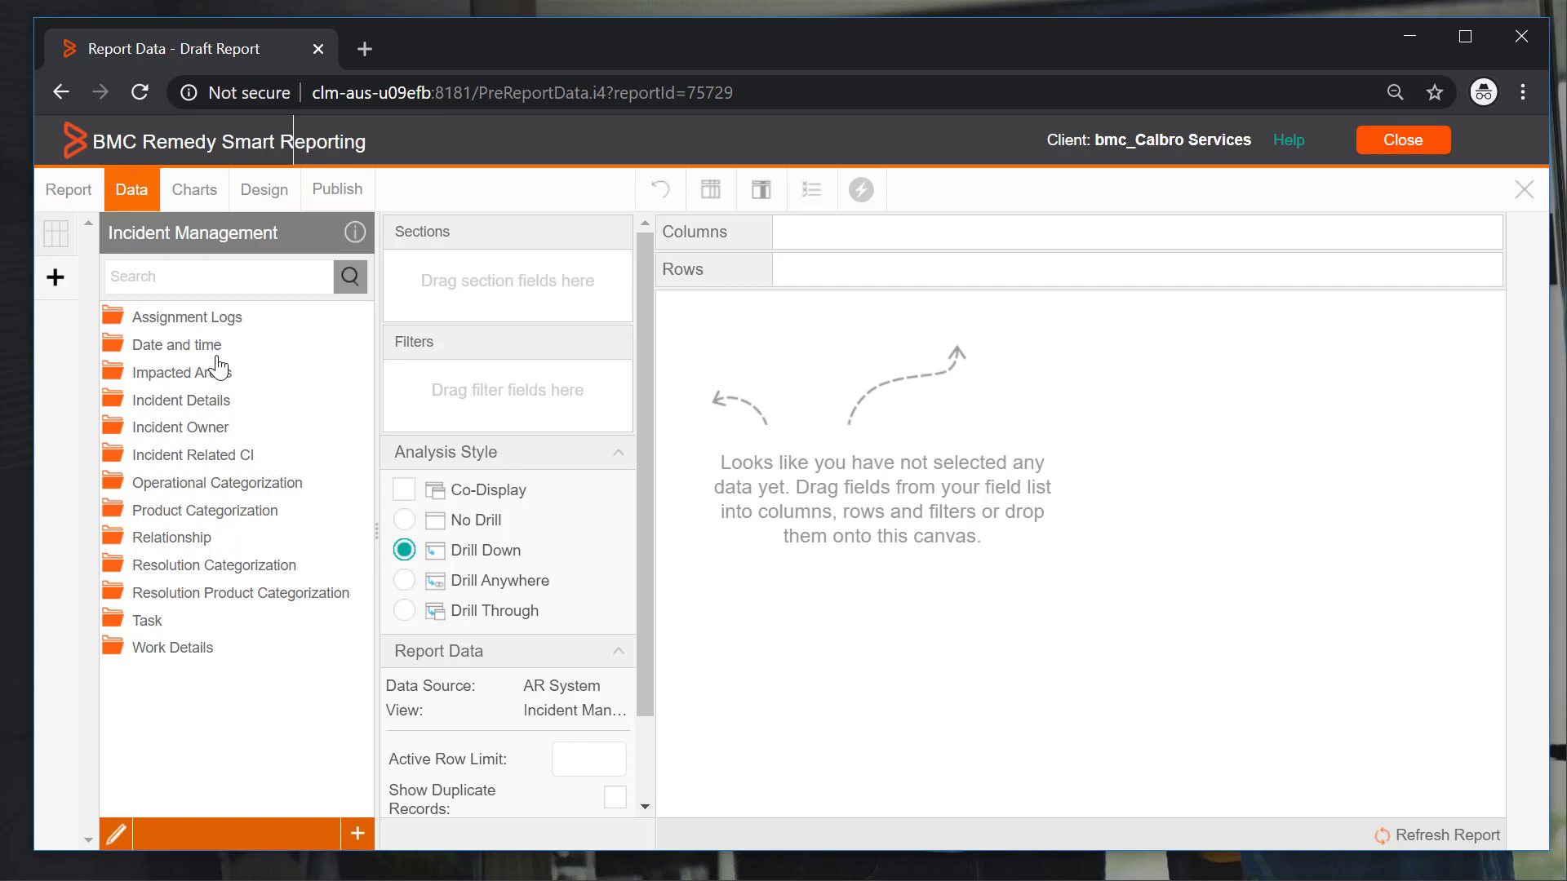
# - Add Assignee Support Company from Incident Details as a report filter with the defined value Calbro Services
pyautogui.click(208, 403)
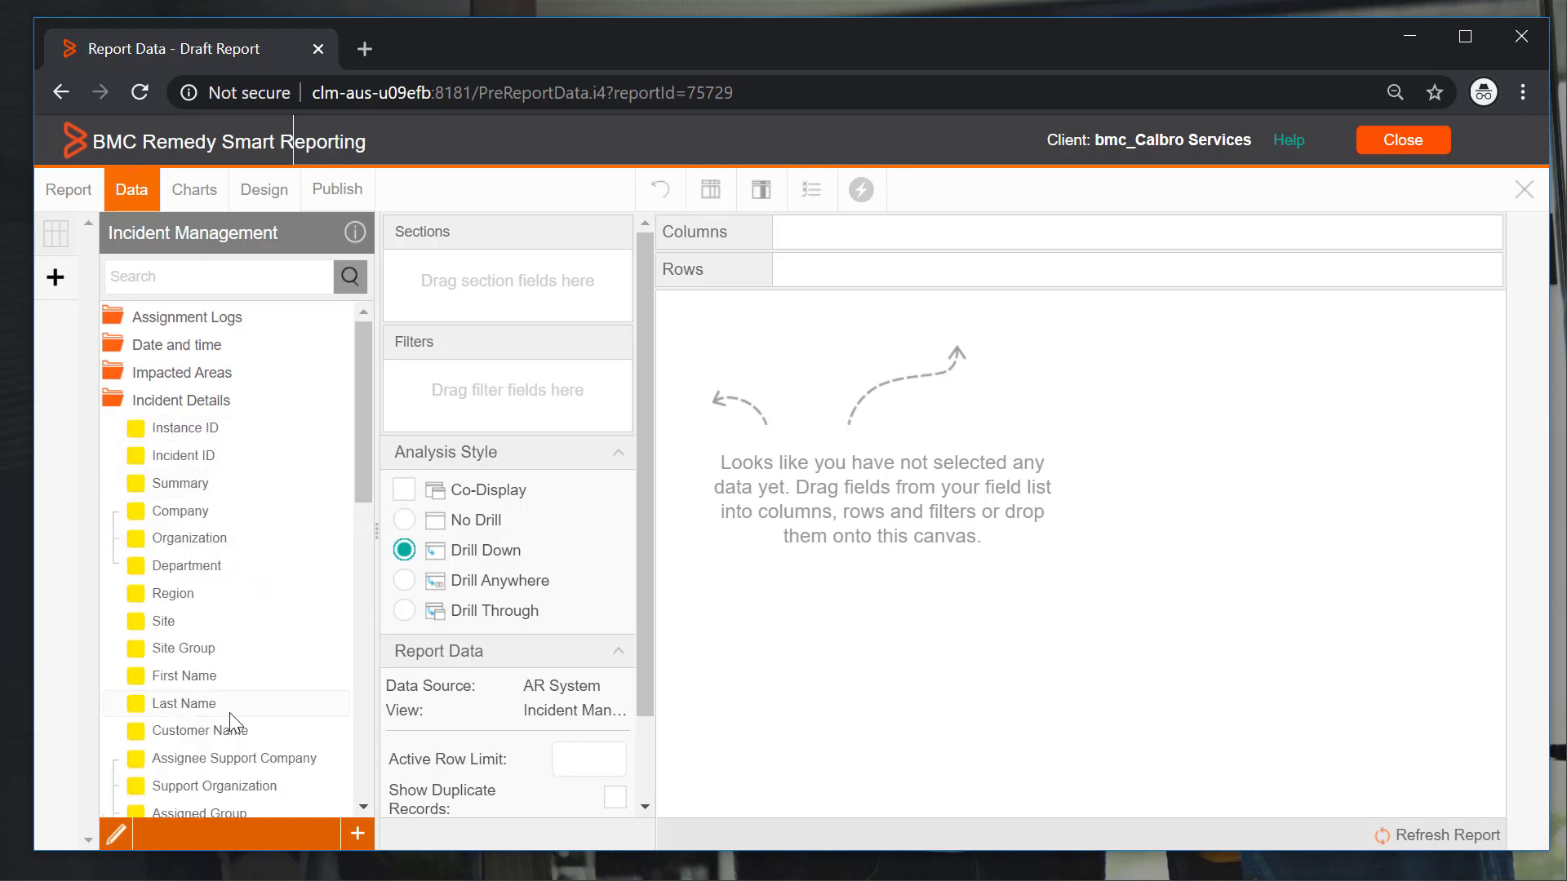
pyautogui.moveTo(237, 760); pyautogui.dragTo(538, 404)
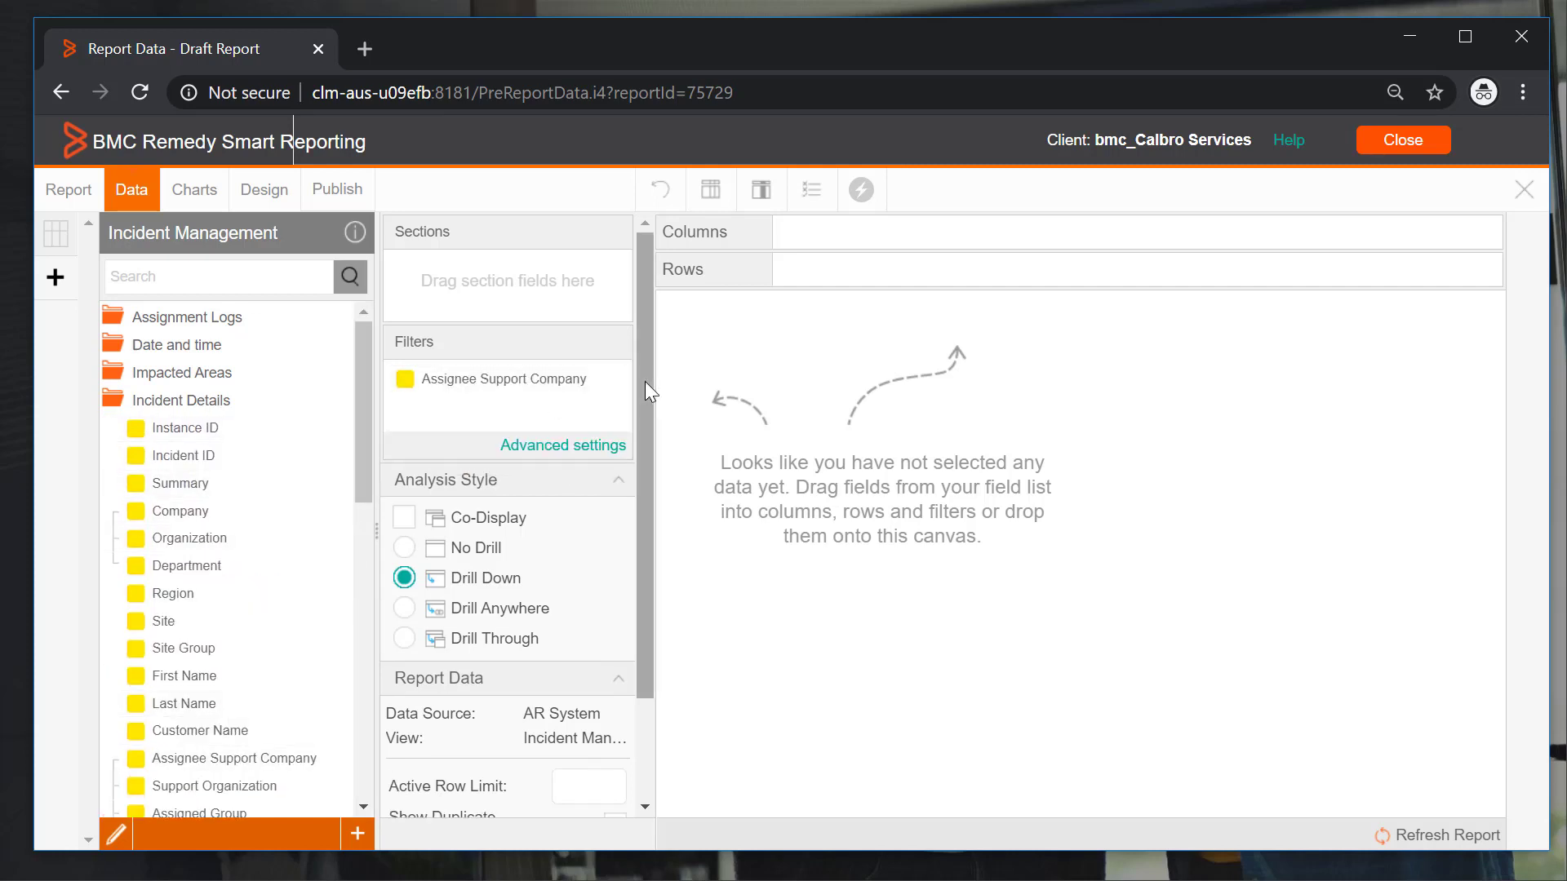
pyautogui.click(612, 381)
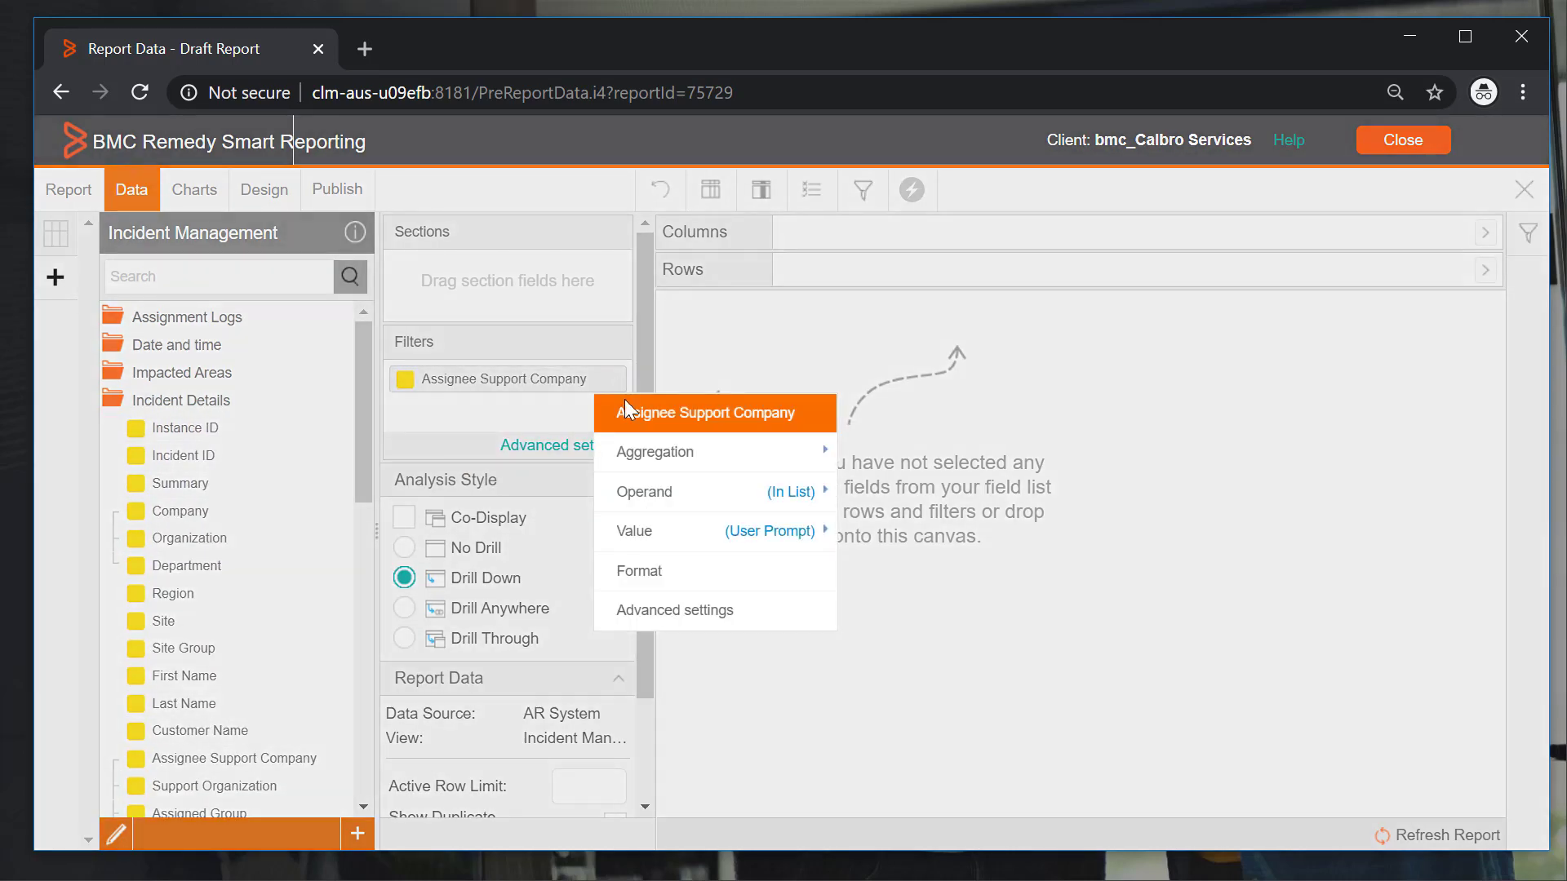
pyautogui.moveTo(700, 531)
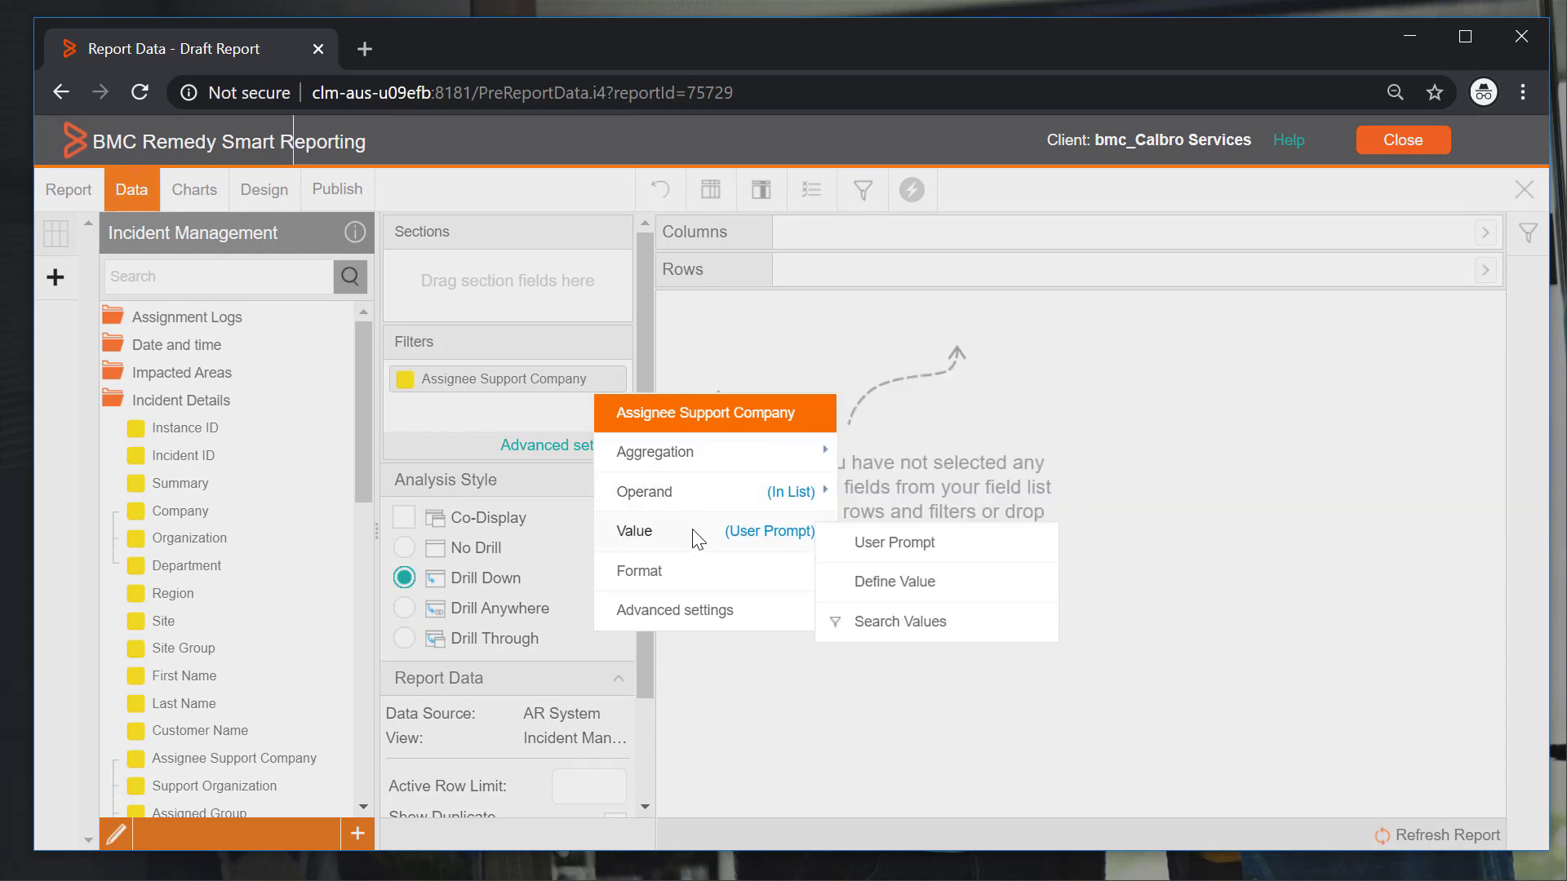
pyautogui.click(918, 583)
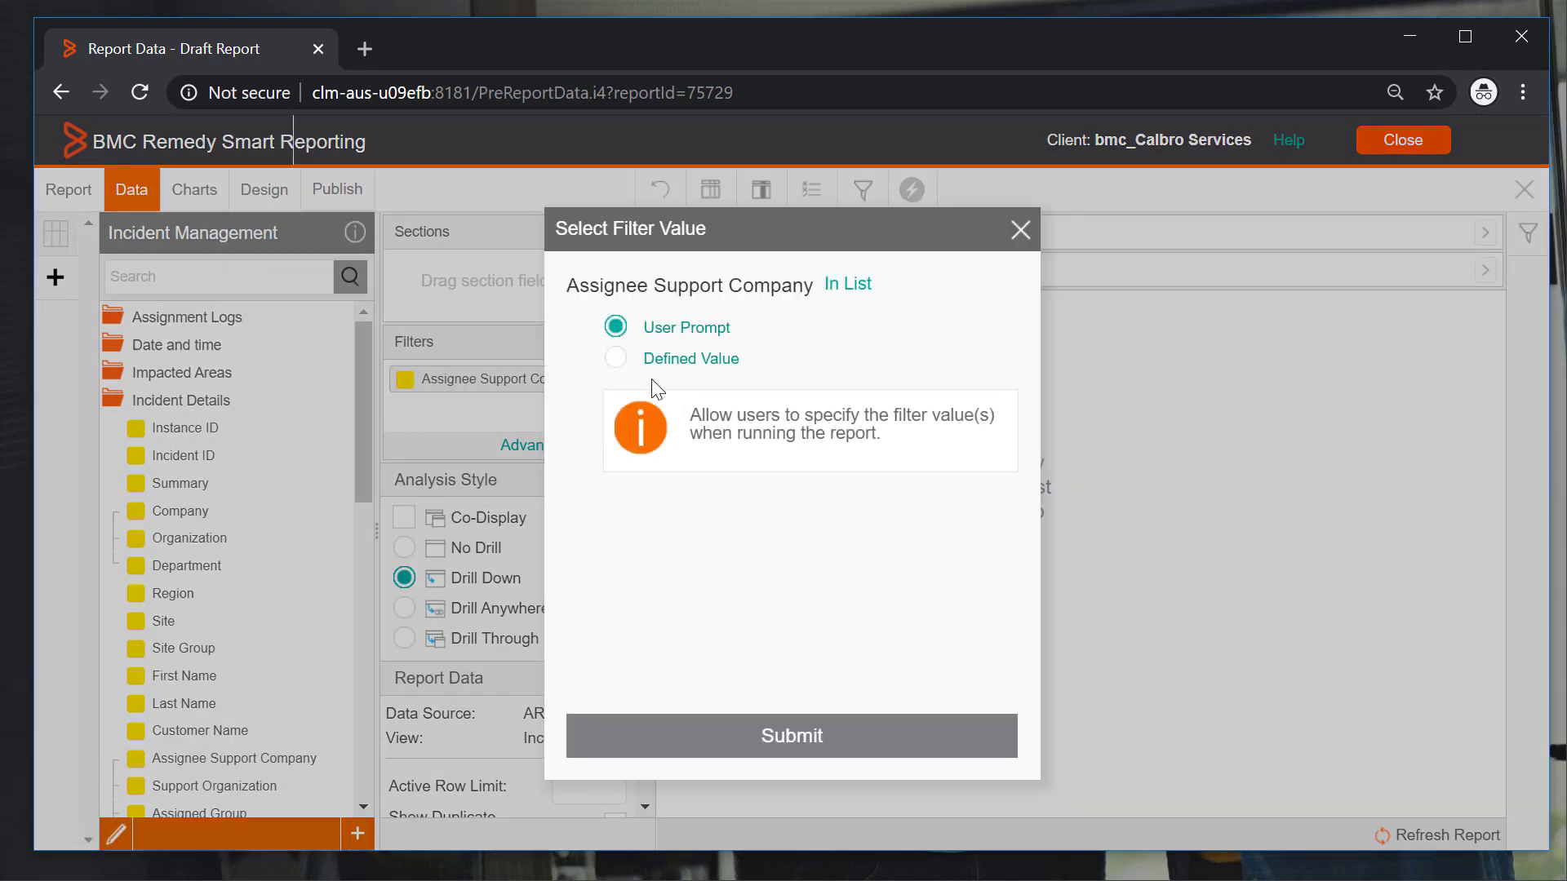
pyautogui.click(621, 363)
pyautogui.click(668, 397)
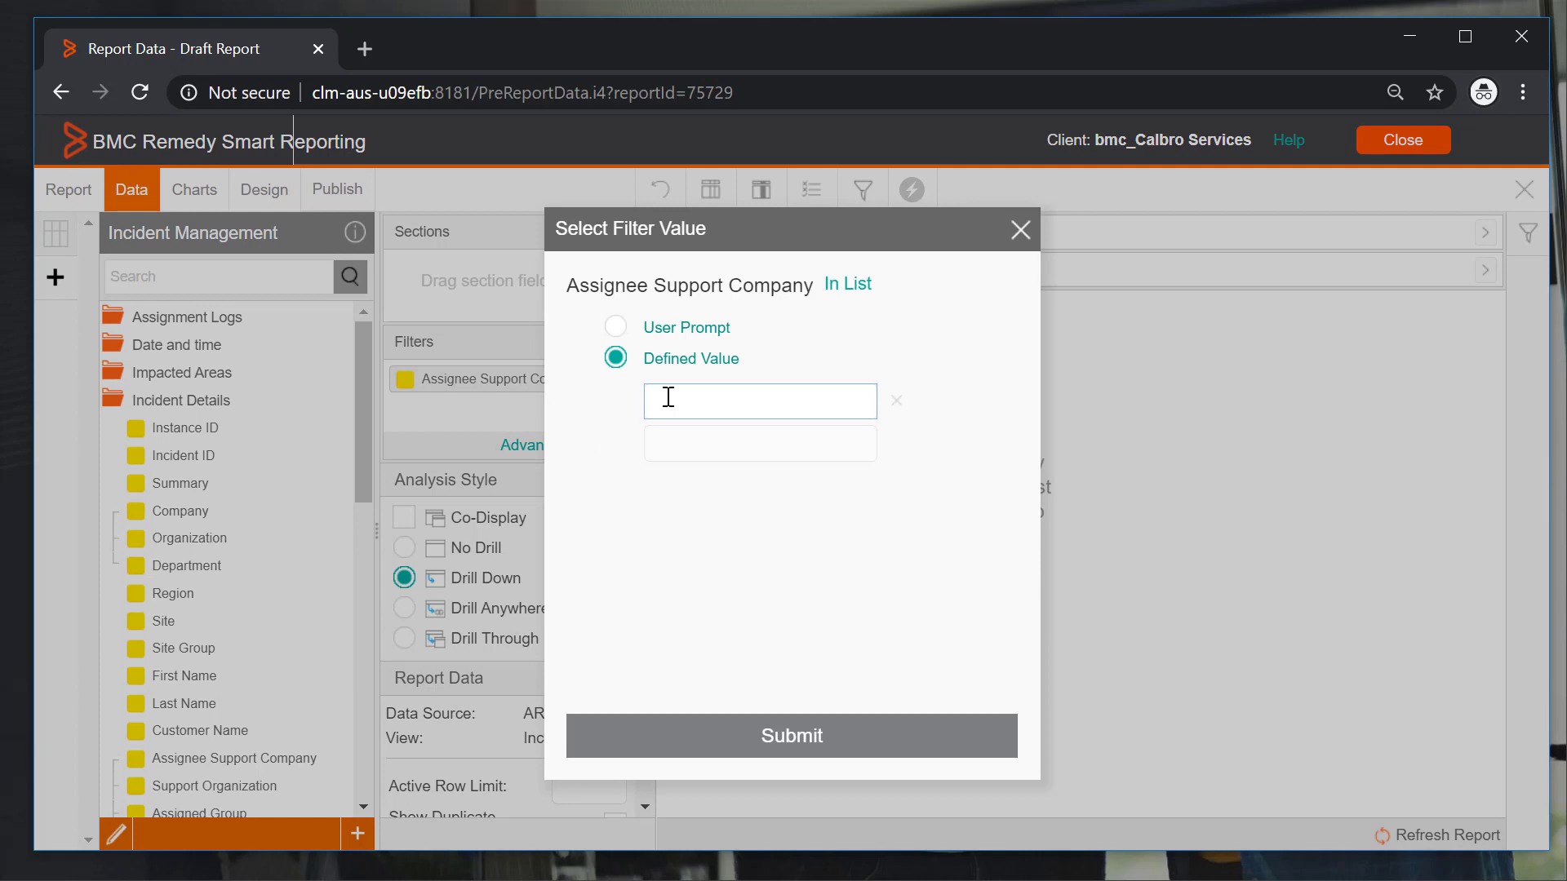
pyautogui.write('Calbro Services')
pyautogui.click(779, 736)
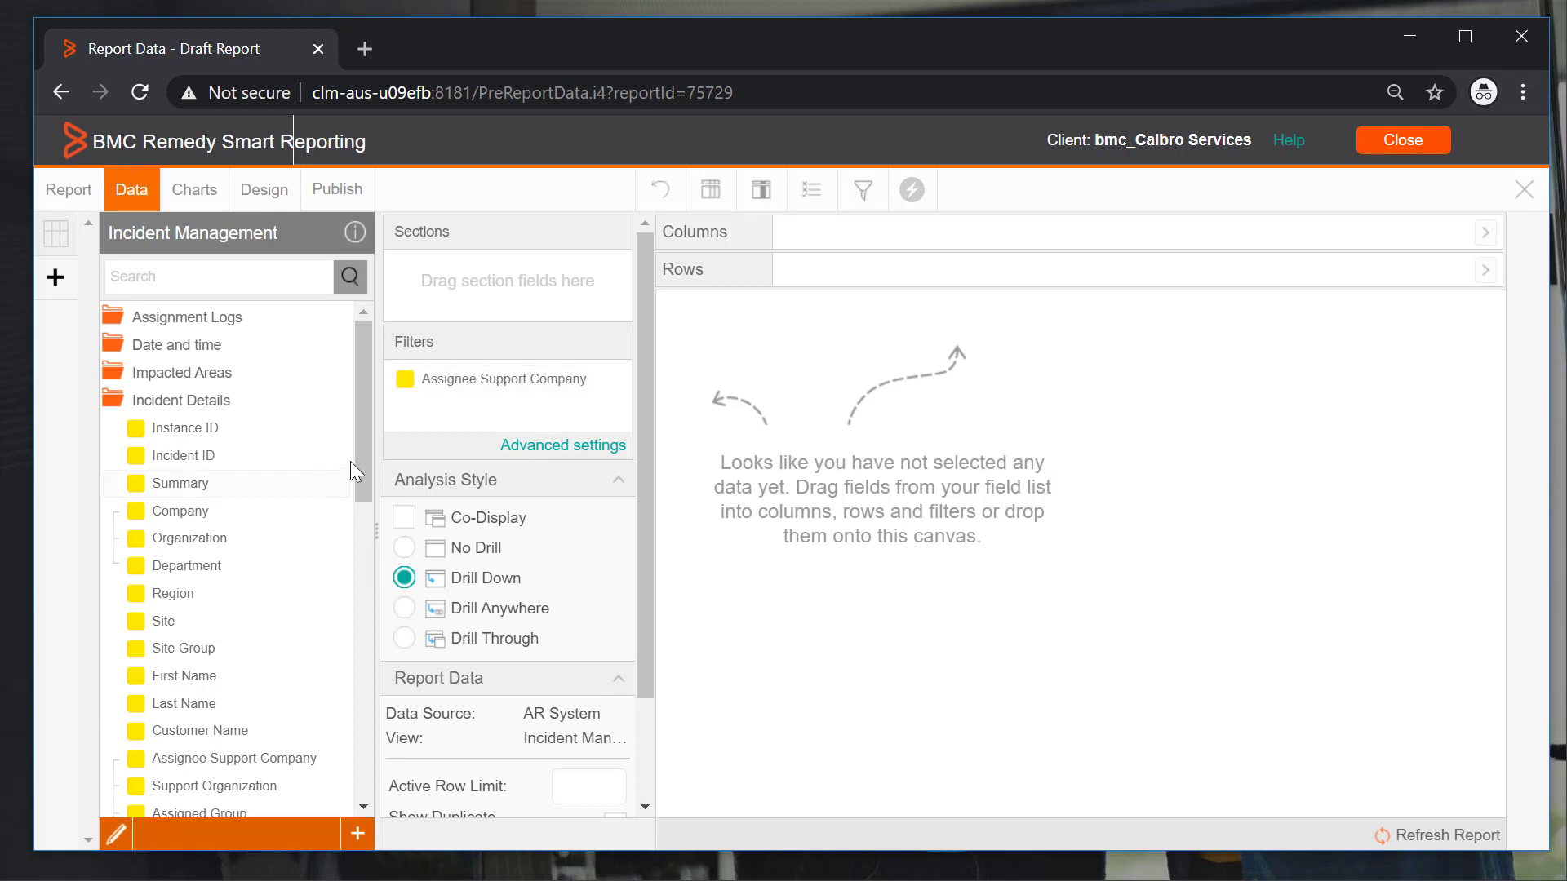
# - Add Assignee Support Company and the Number of Incidents metric from Incident Details as report columns
pyautogui.moveTo(360, 457); pyautogui.dragTo(351, 564)
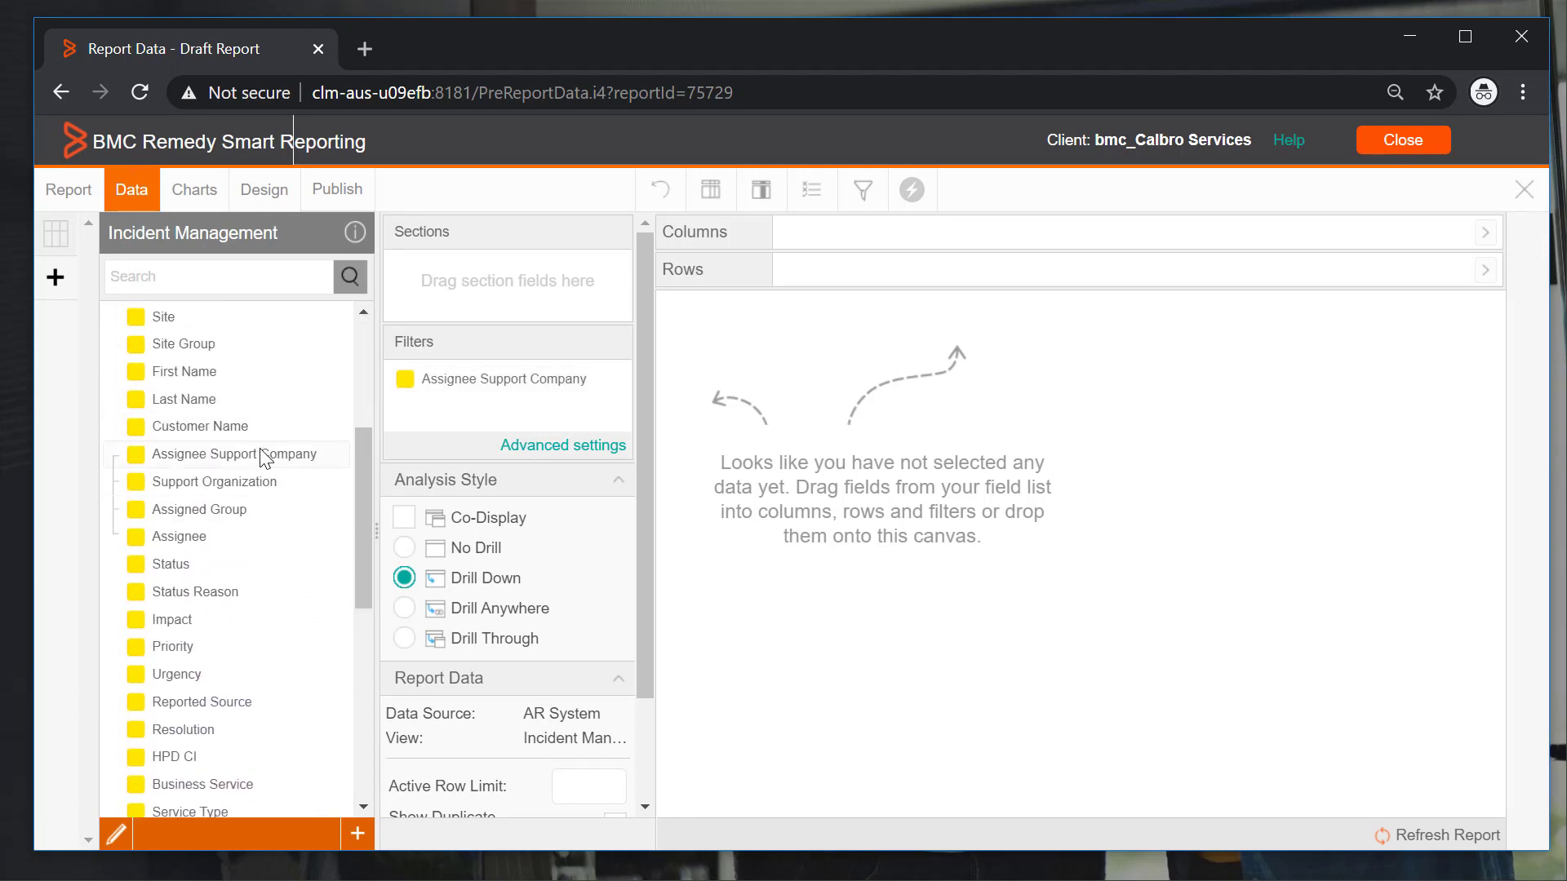
pyautogui.moveTo(262, 454); pyautogui.dragTo(921, 243)
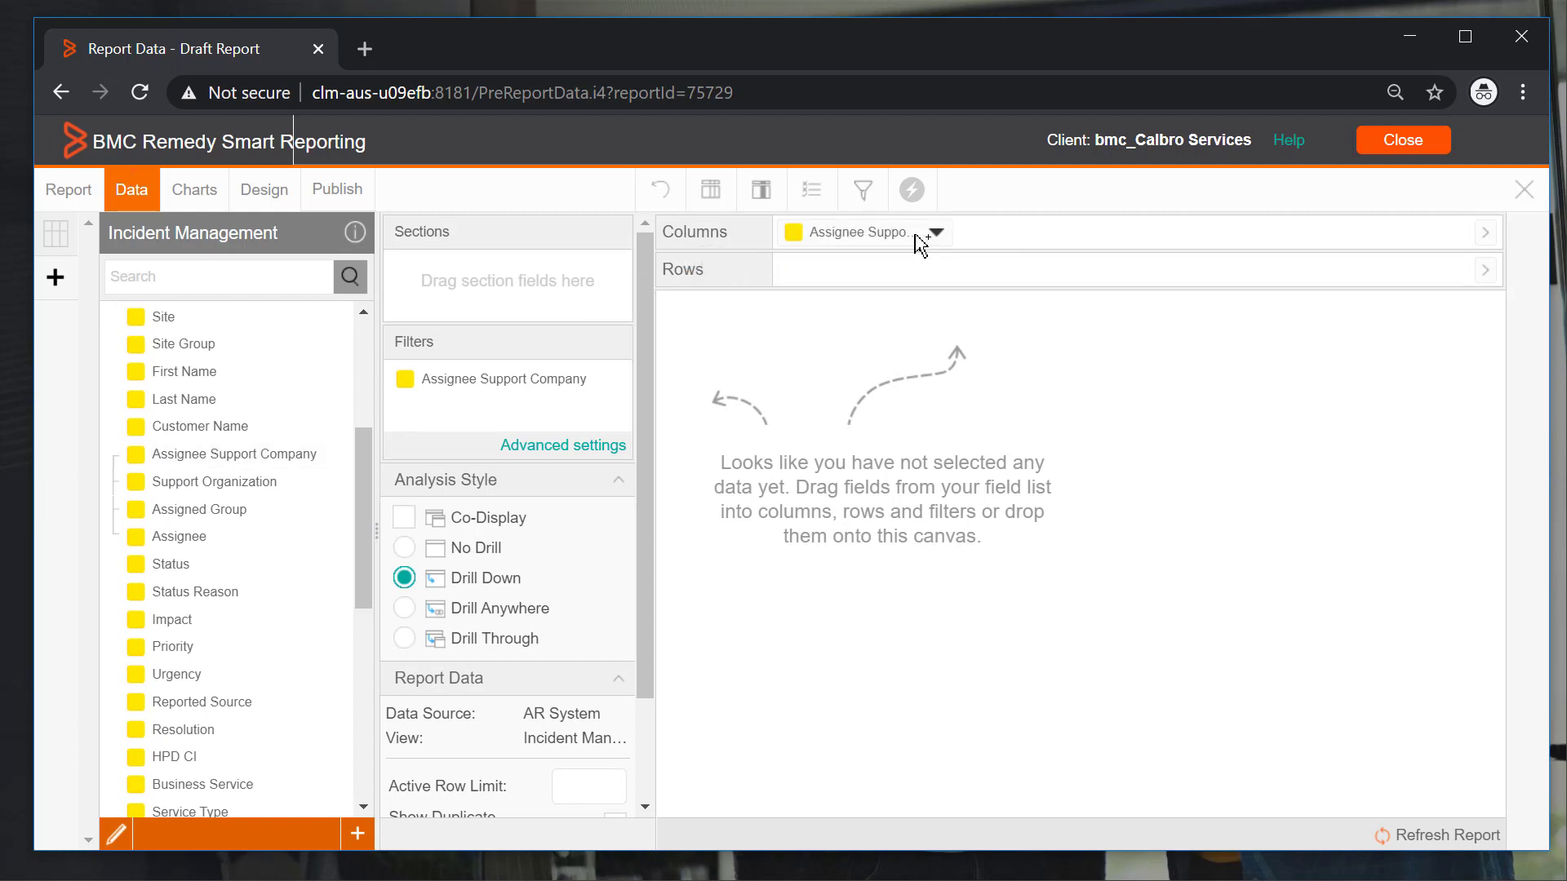
pyautogui.moveTo(366, 468); pyautogui.dragTo(1134, 235)
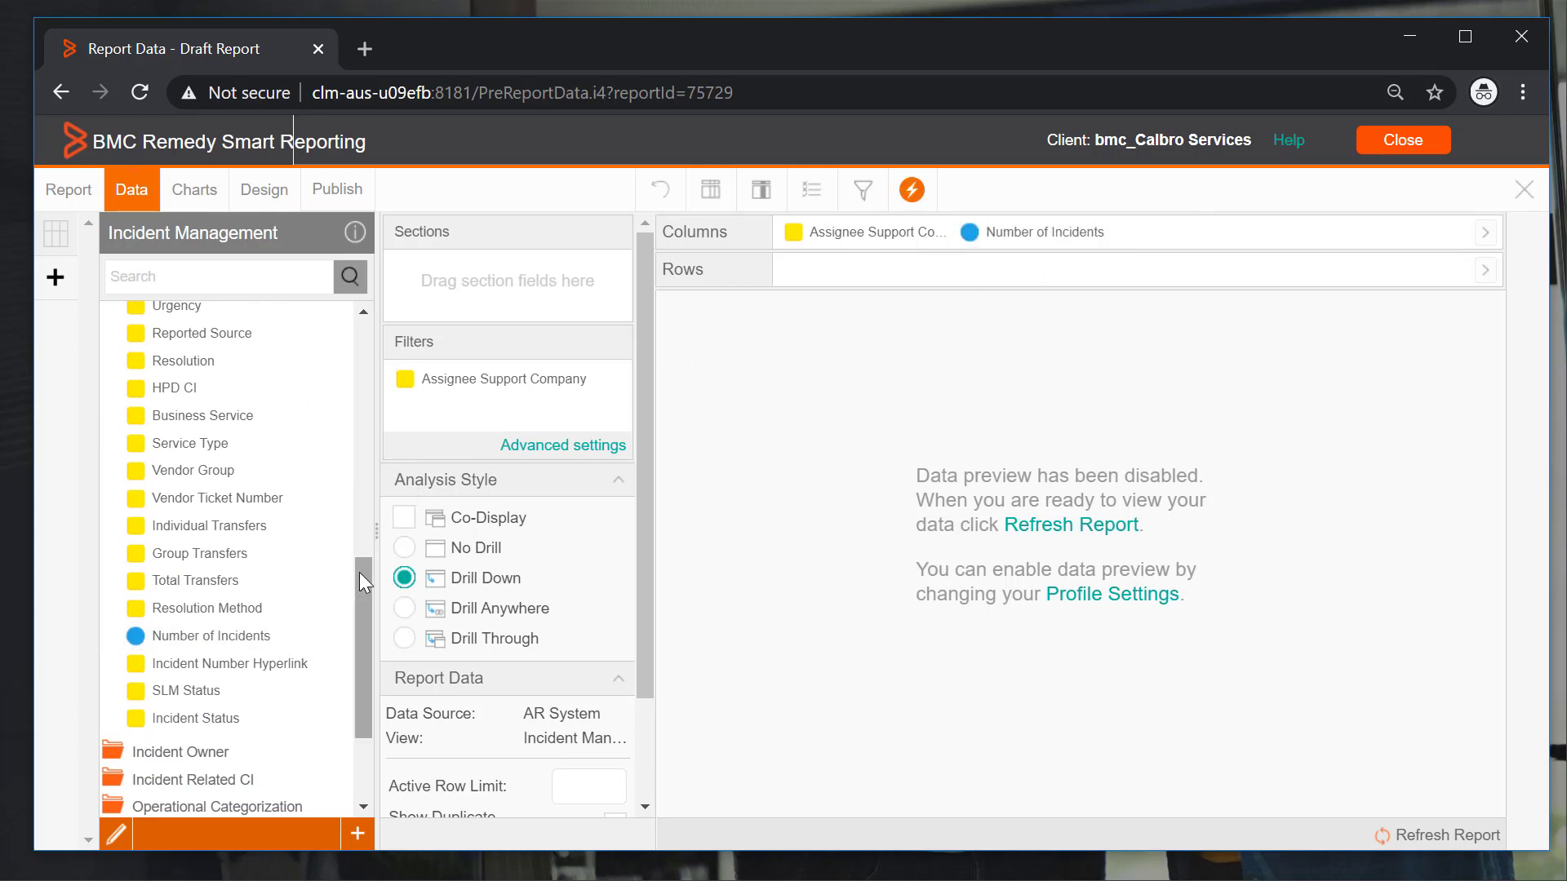
# - Create a simple calculated field named Number Of Incidents whose formula is the constant text 'Number Of Incidents'
pyautogui.moveTo(364, 572); pyautogui.dragTo(364, 762)
pyautogui.click(357, 833)
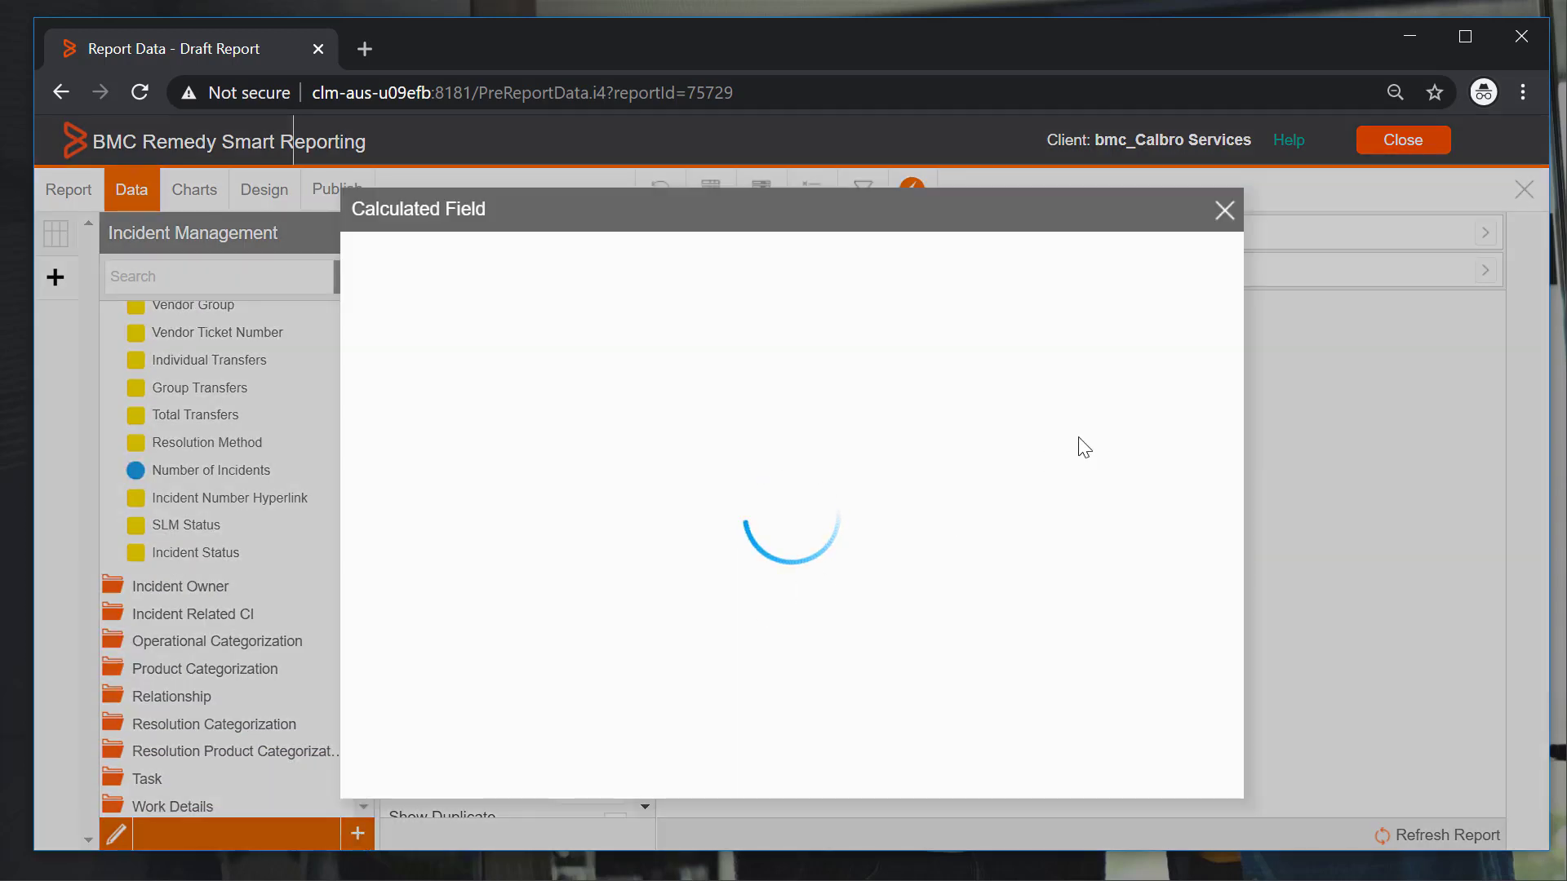
pyautogui.click(1017, 496)
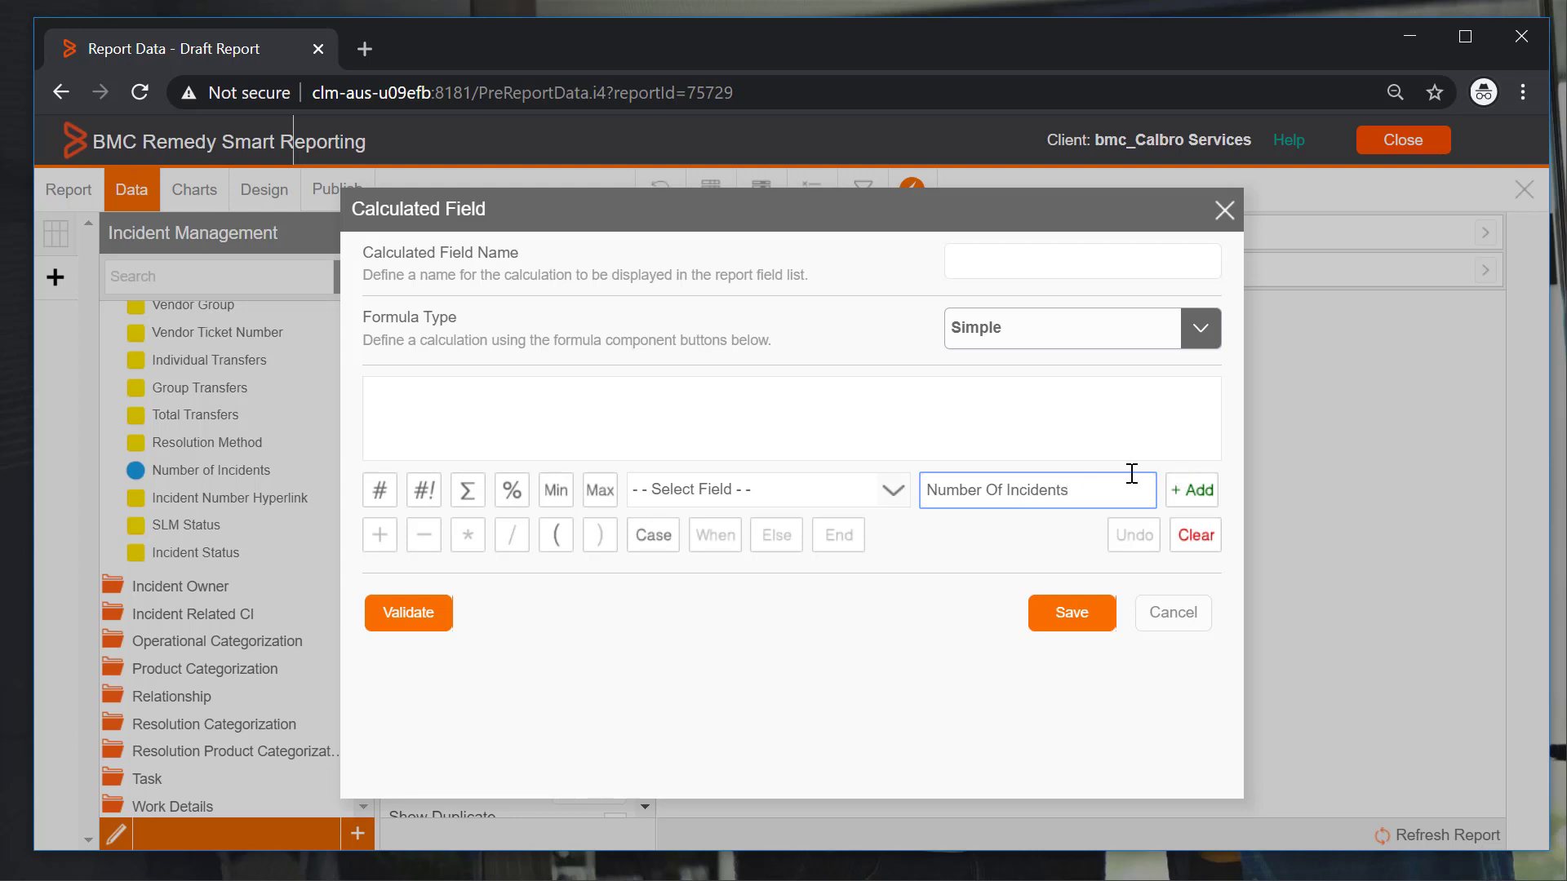
pyautogui.hotkey('ctrl', 'a')
pyautogui.hotkey('ctrl', 'c')
pyautogui.click(1007, 253)
pyautogui.hotkey('ctrl', 'v')
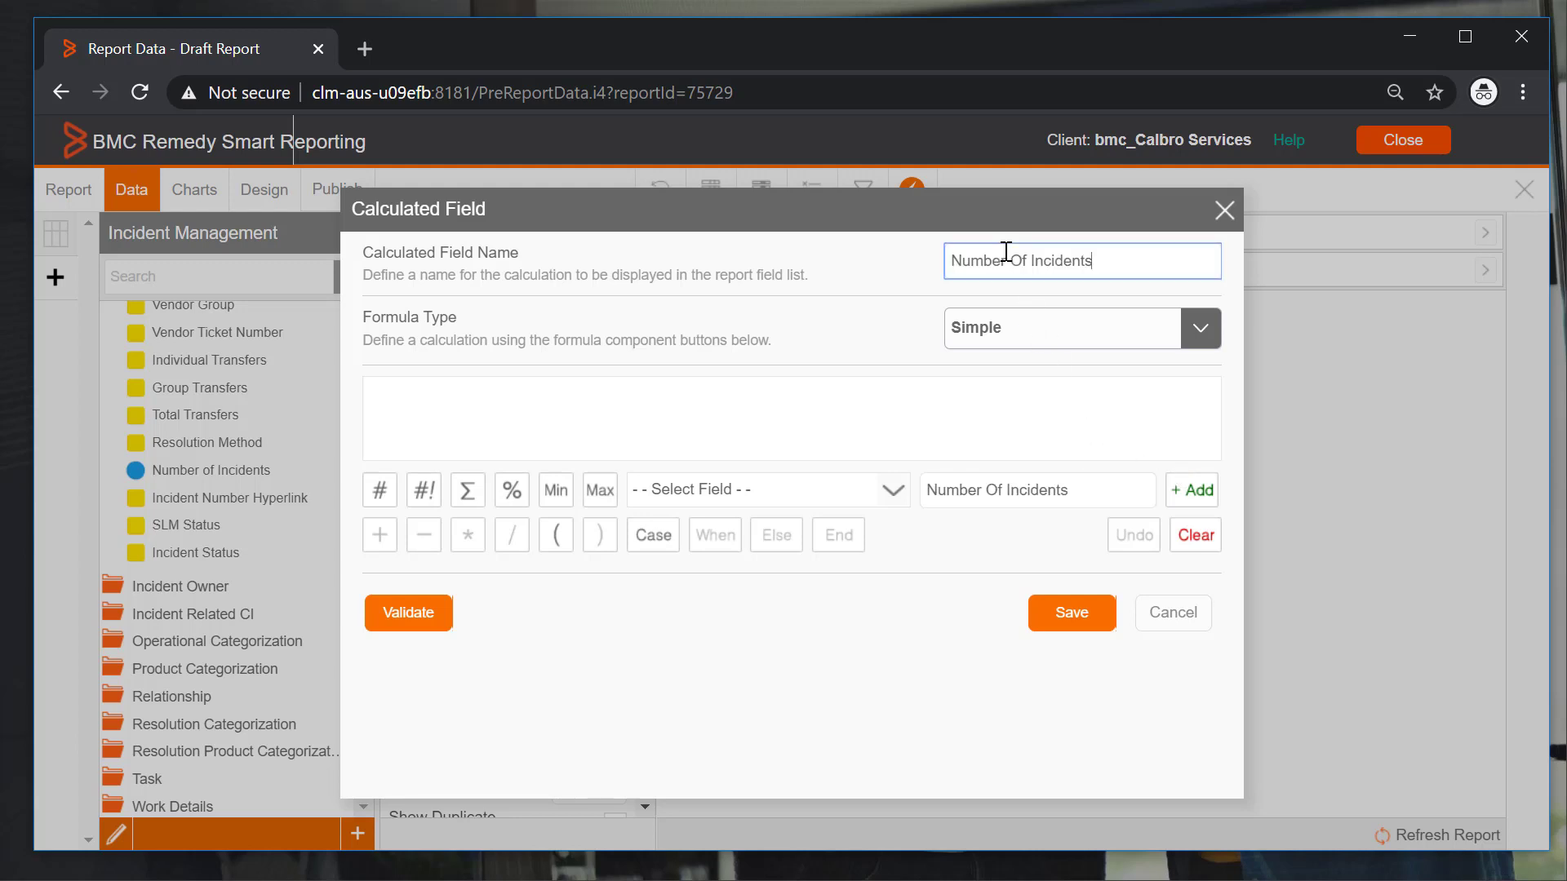
pyautogui.click(1196, 493)
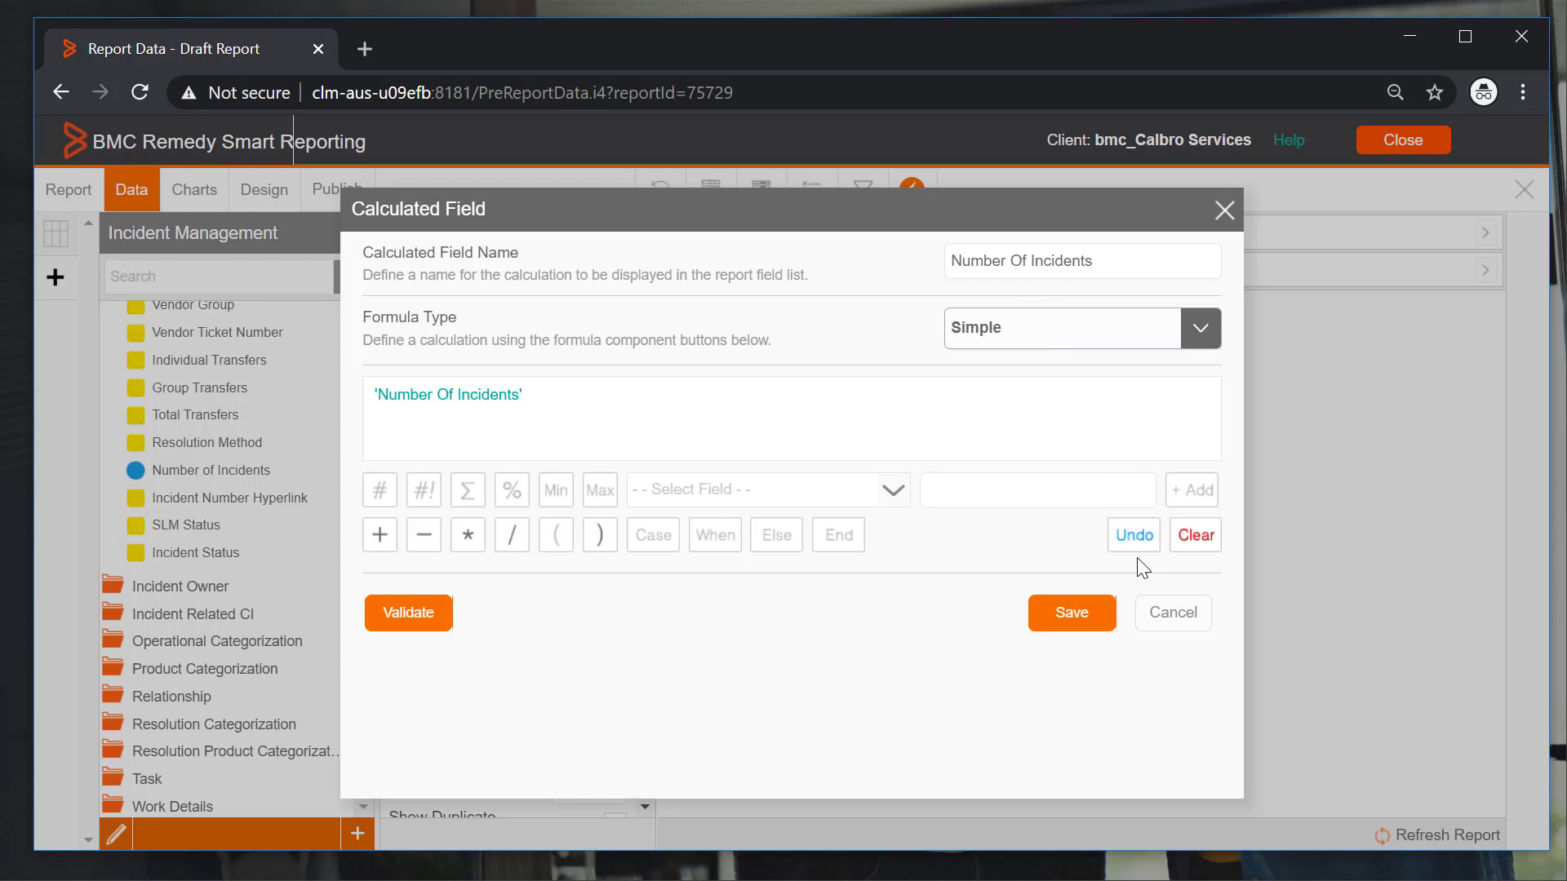
pyautogui.click(1099, 621)
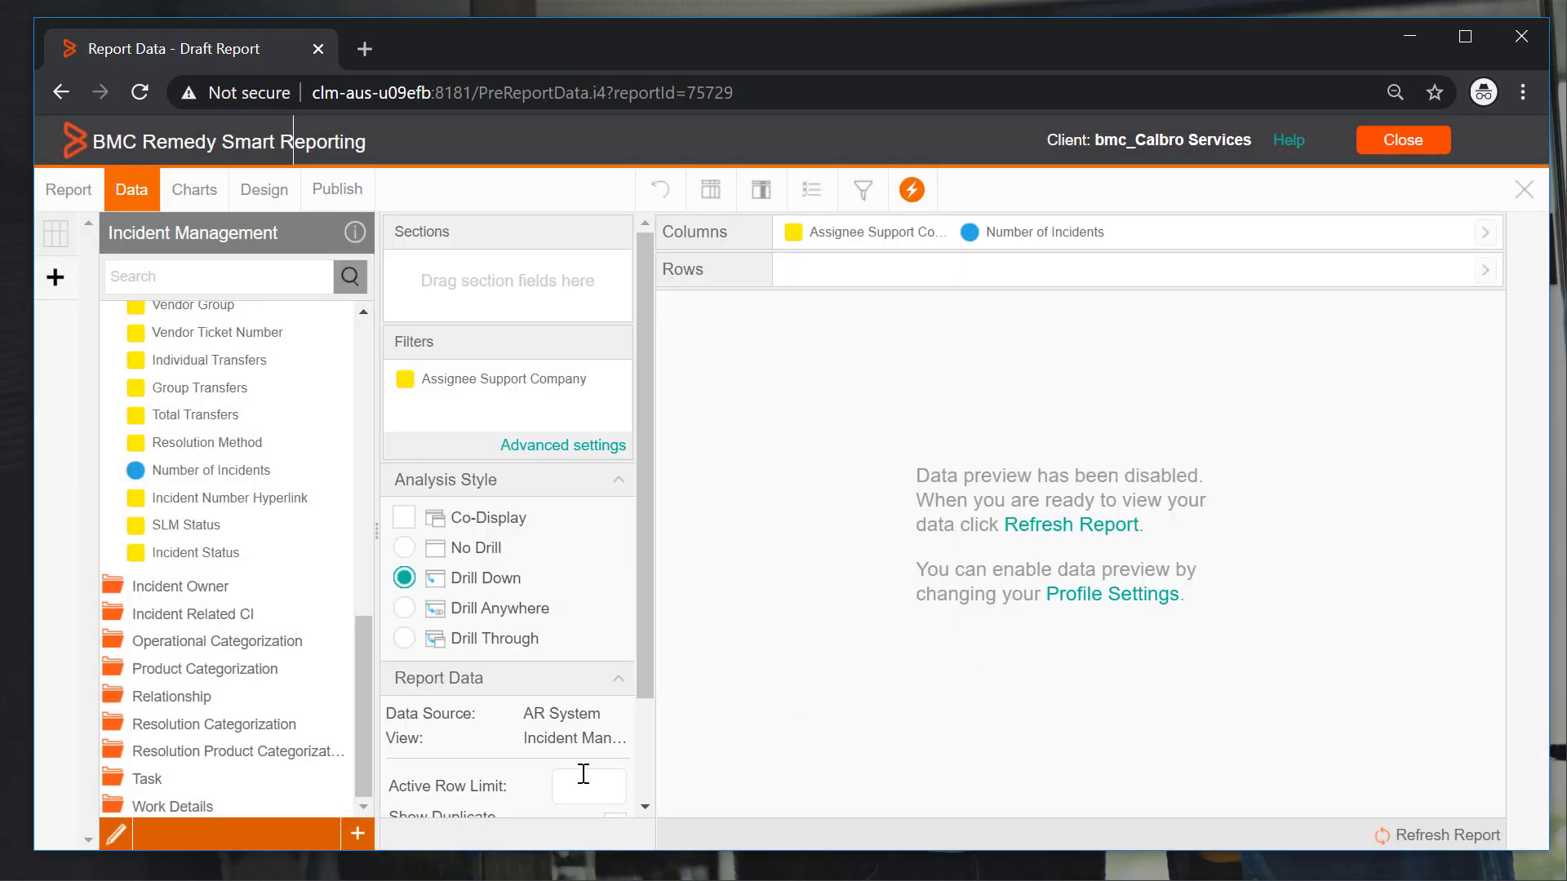
# - Add the calculated field Number Of Incidents as the third report column and refresh the report data
pyautogui.scroll(4, 356, 563)
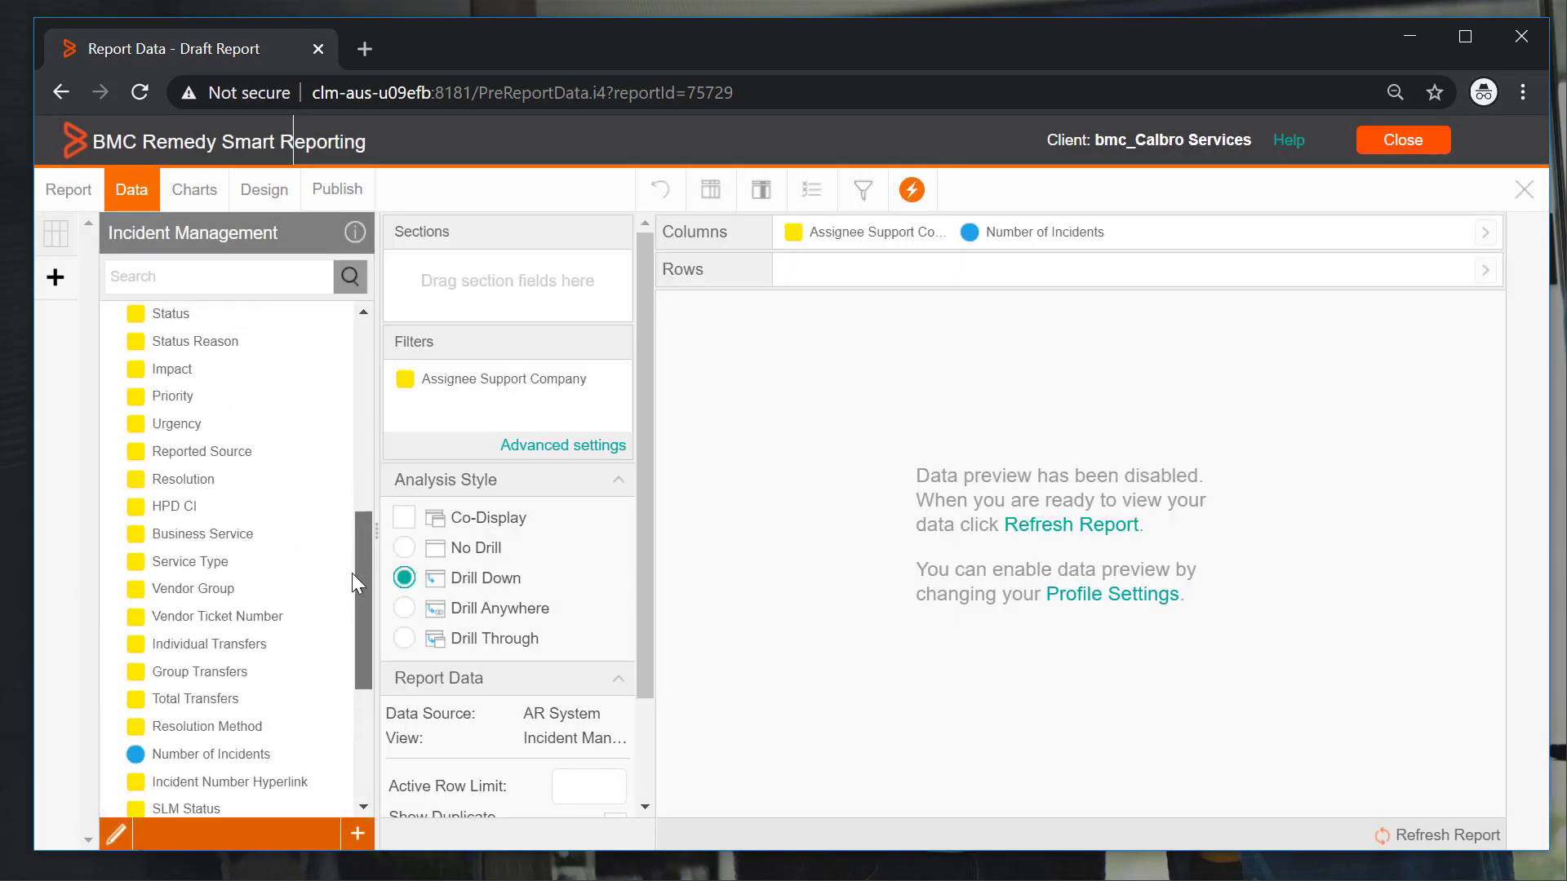
pyautogui.scroll(-5, 351, 573)
pyautogui.click(245, 807)
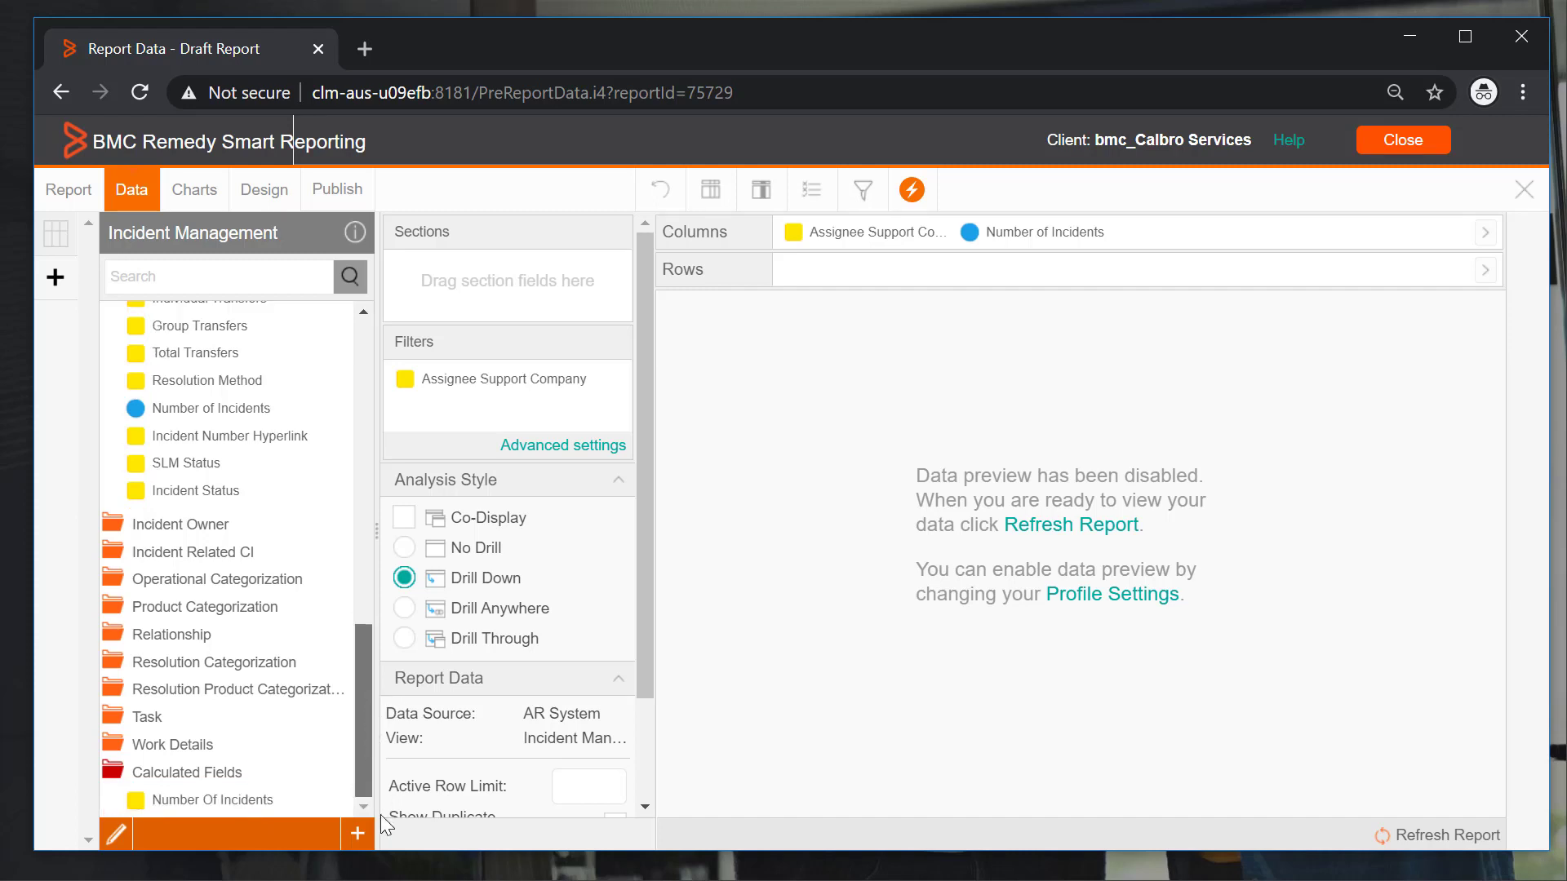
pyautogui.moveTo(212, 800); pyautogui.dragTo(1293, 245)
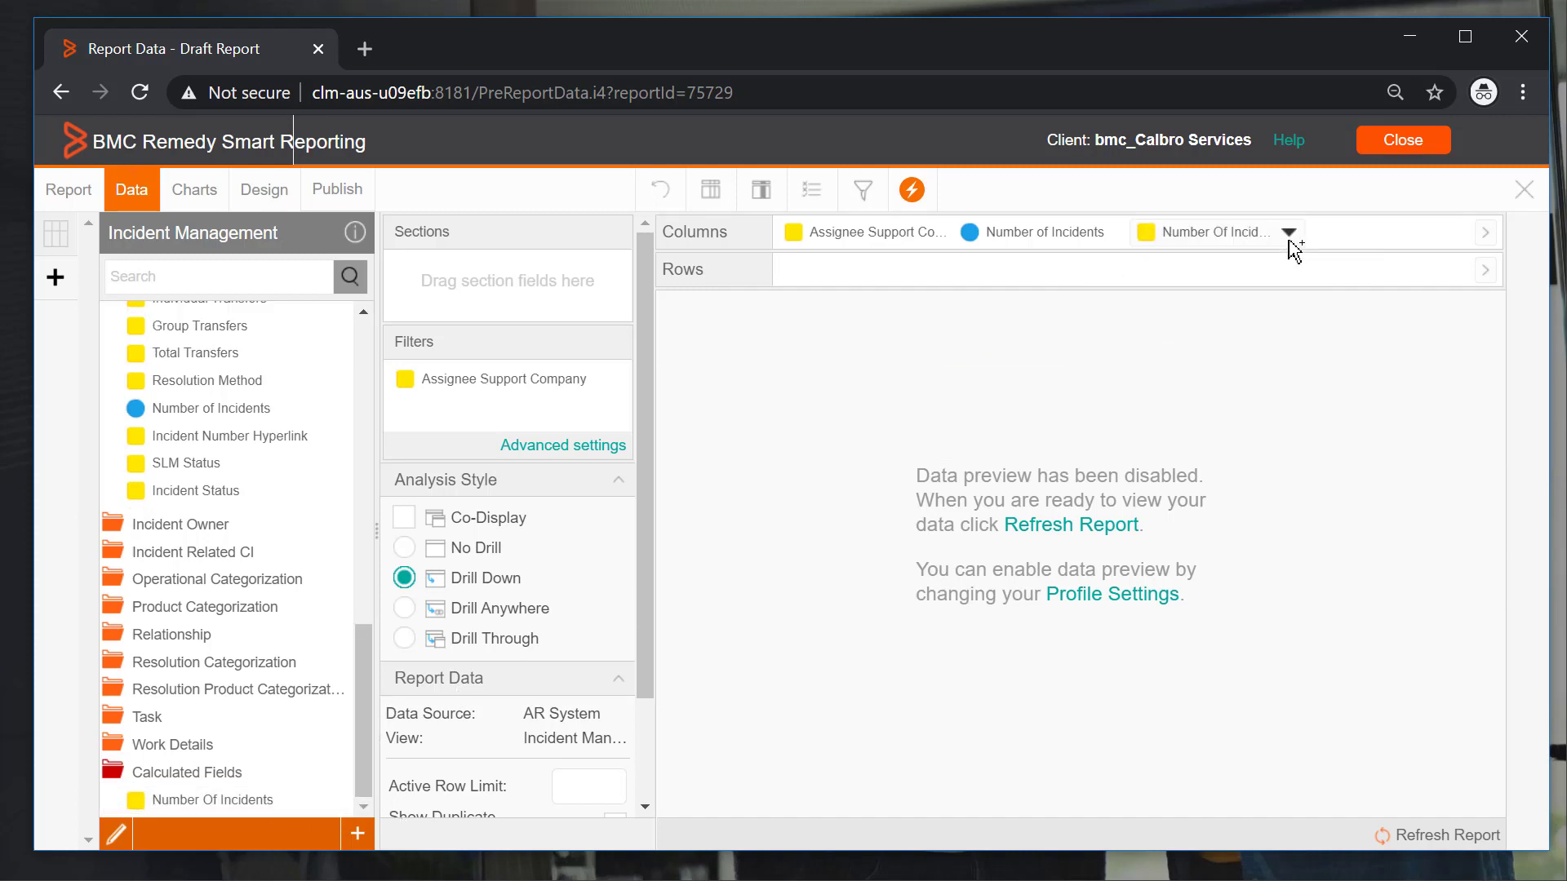
pyautogui.click(1111, 527)
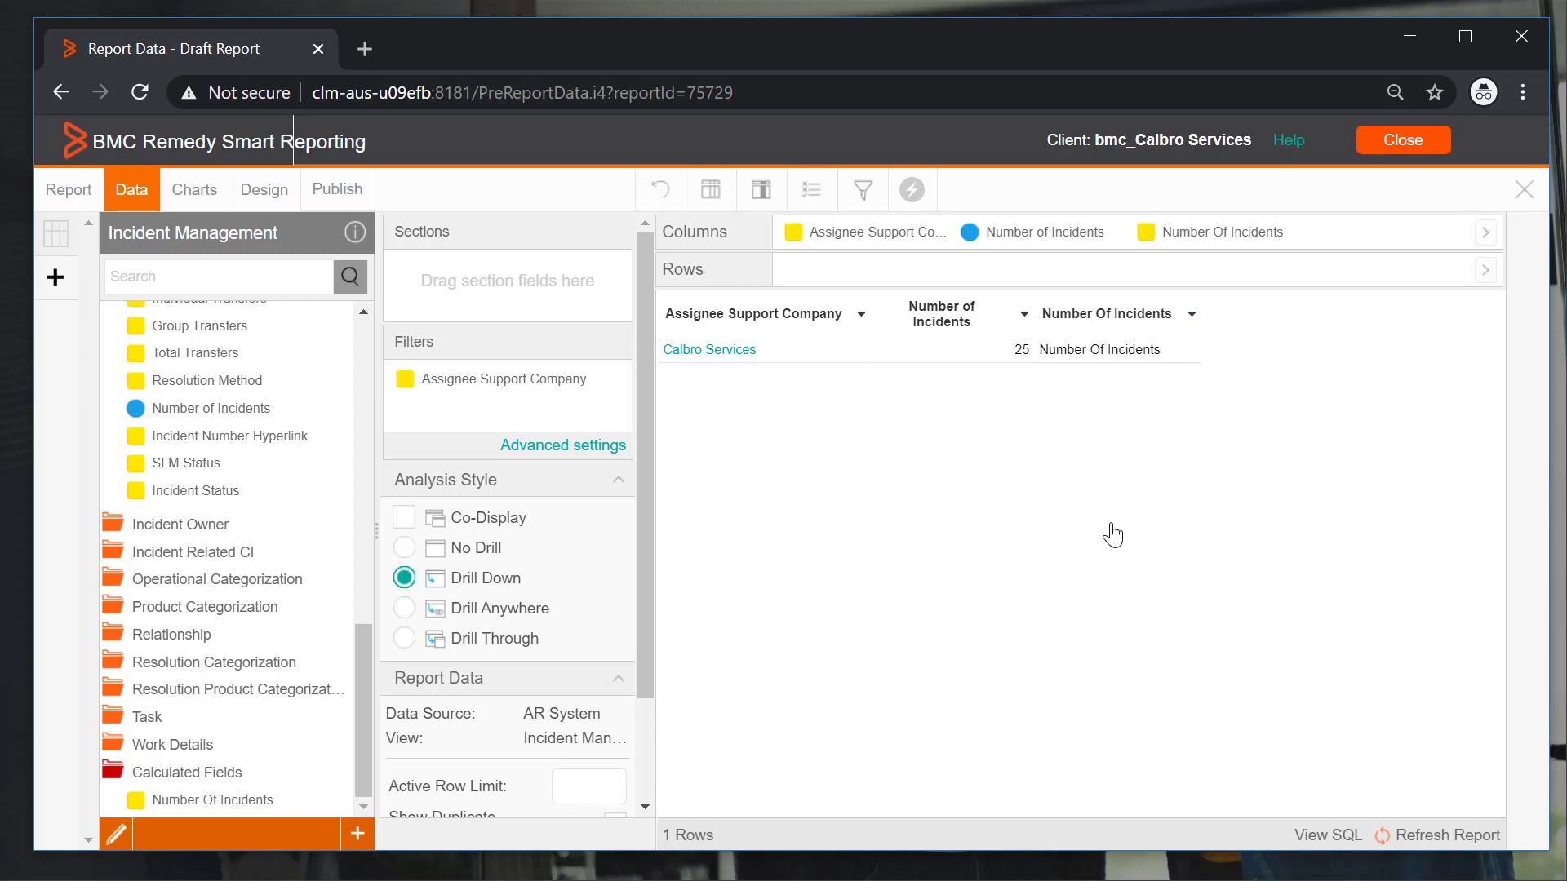
# - Add a Union sub query in Advanced style using the AR System data source and the Change Management view
pyautogui.click(57, 279)
pyautogui.click(193, 317)
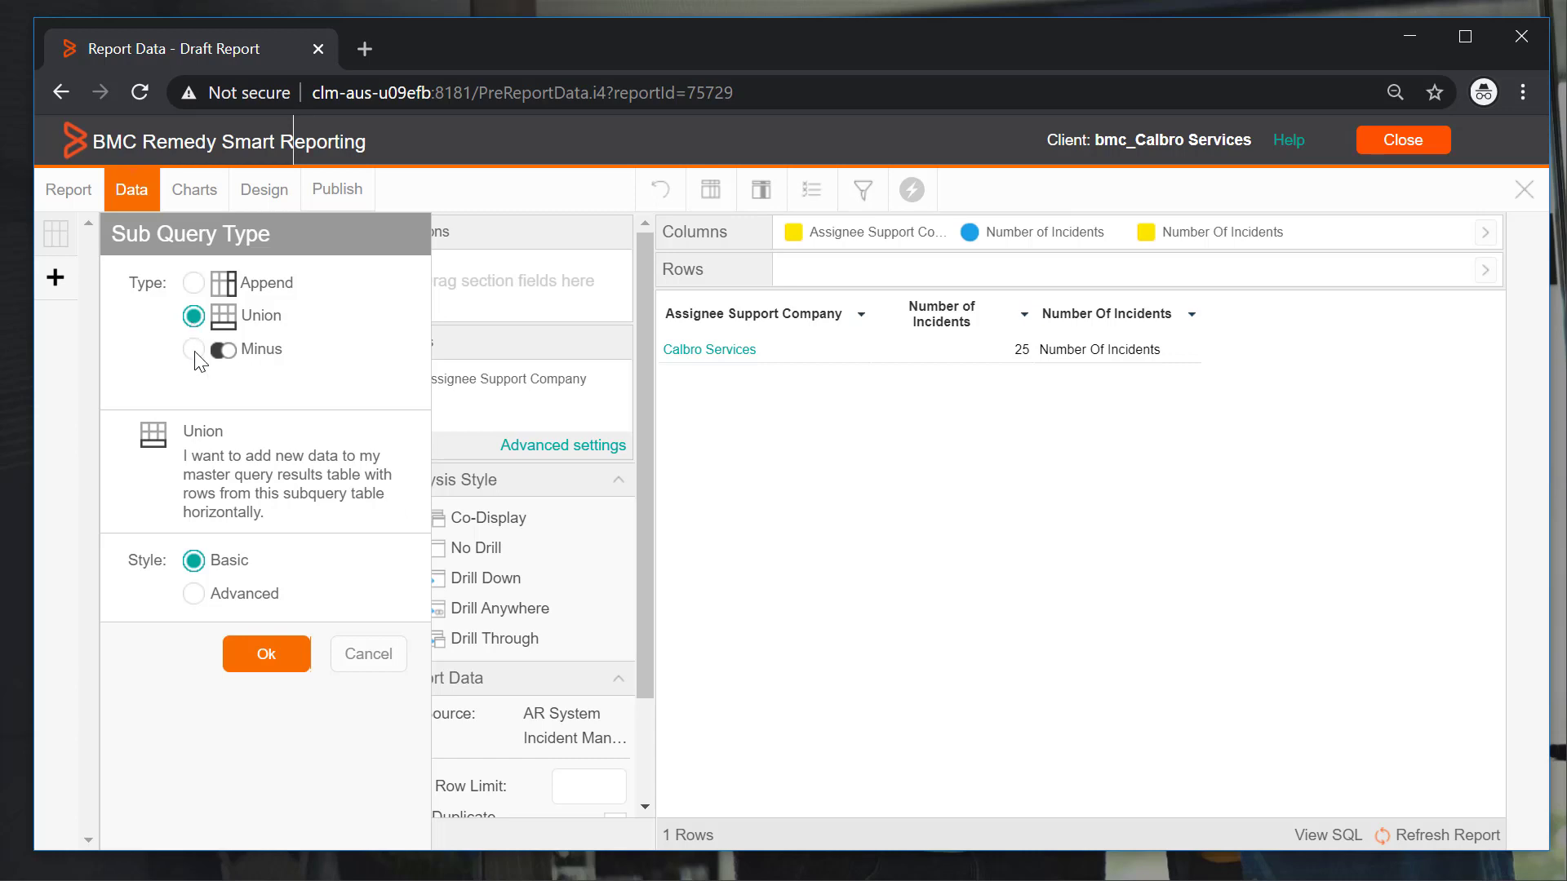
pyautogui.click(194, 596)
pyautogui.click(238, 692)
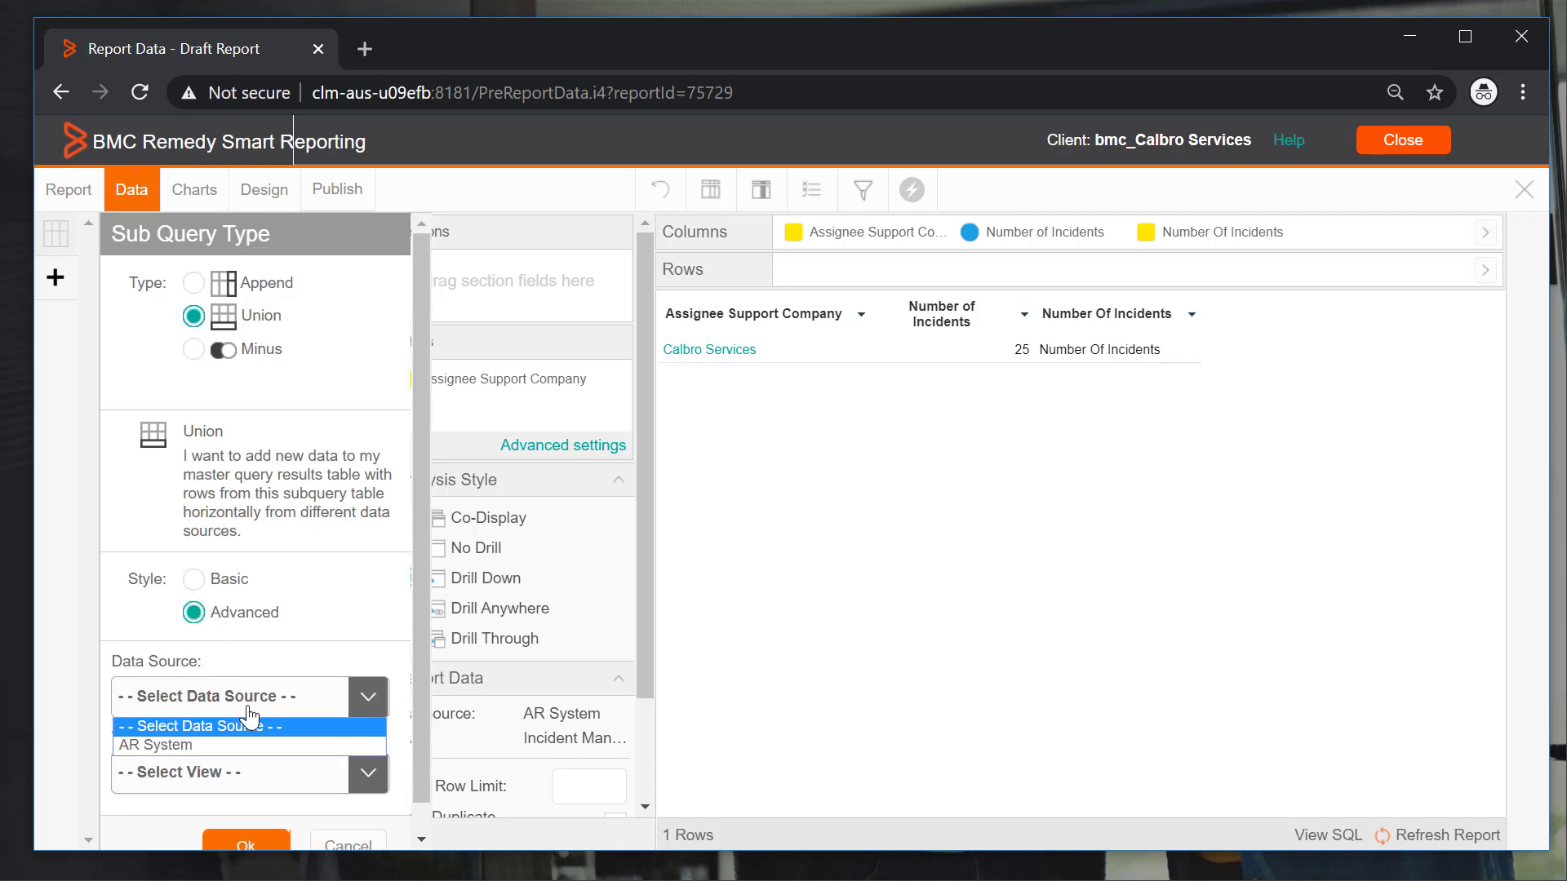
pyautogui.click(212, 752)
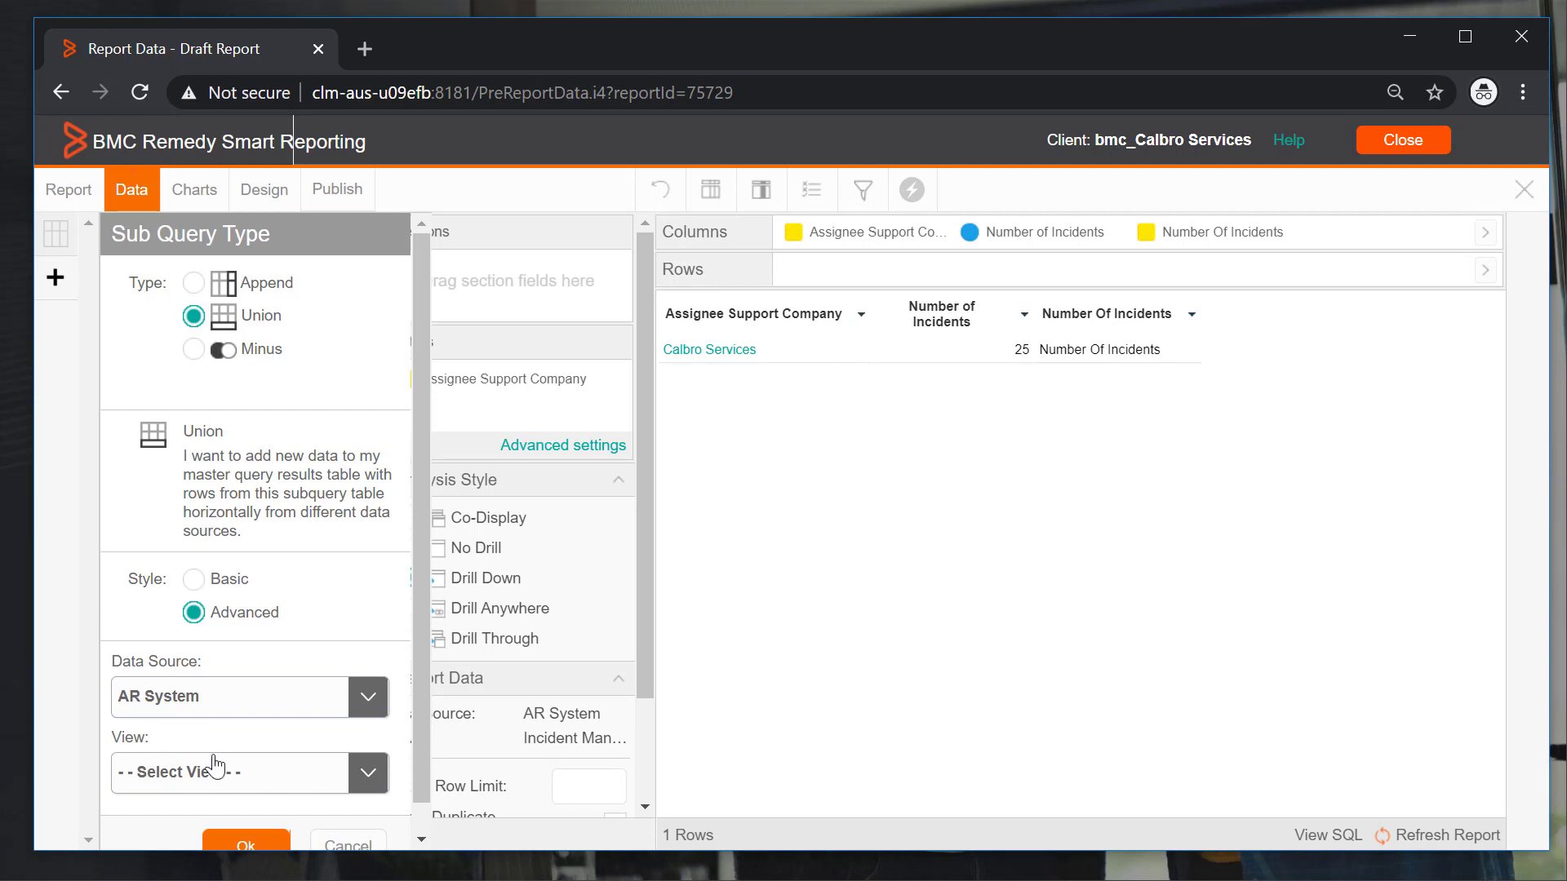
pyautogui.click(217, 774)
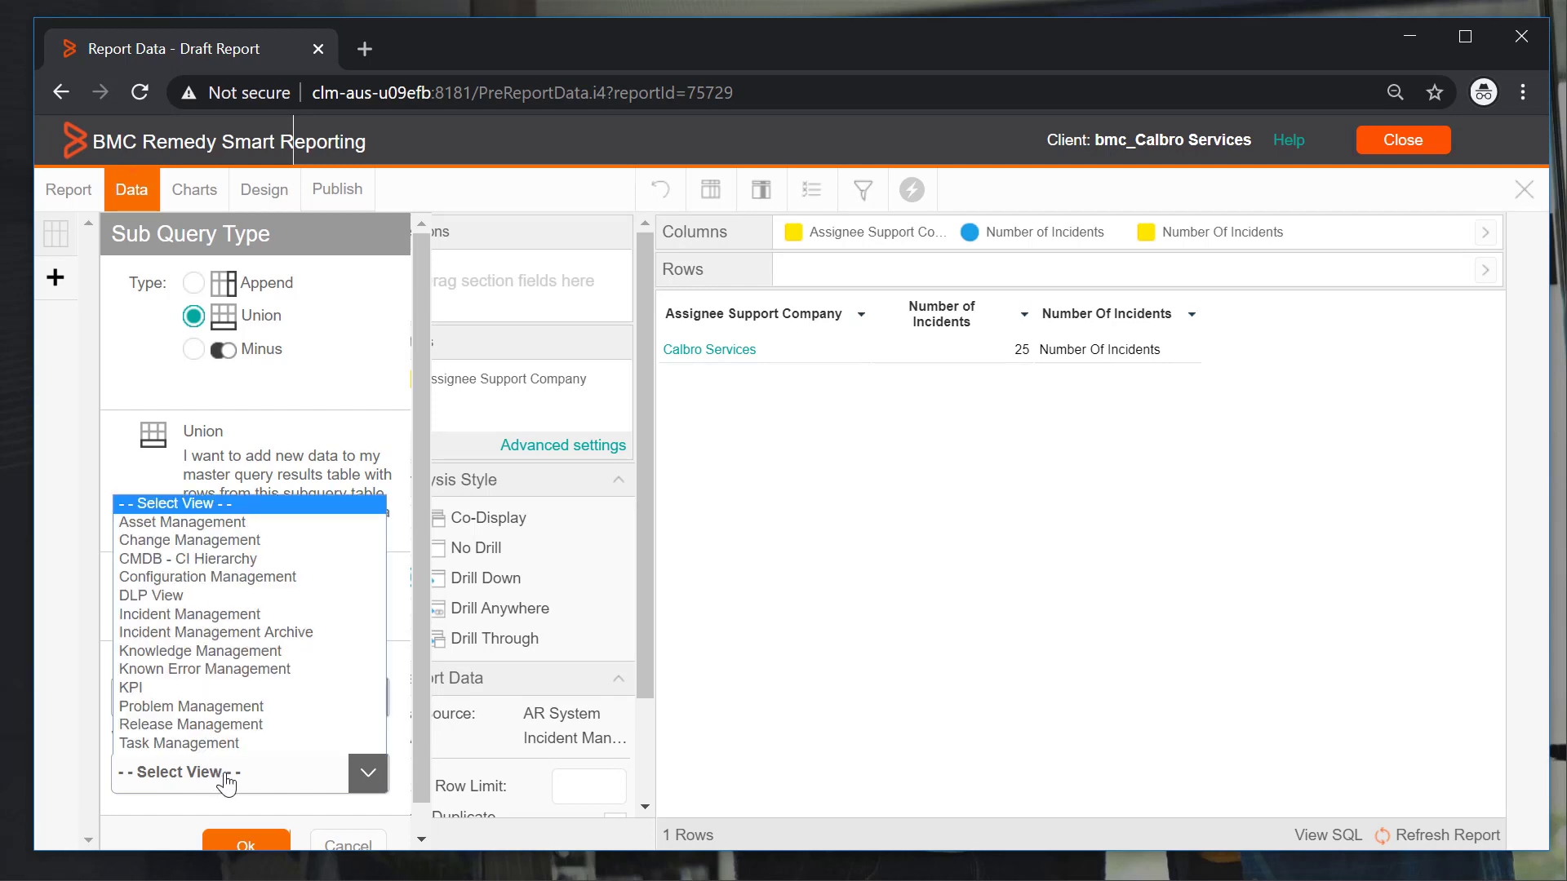
pyautogui.click(208, 541)
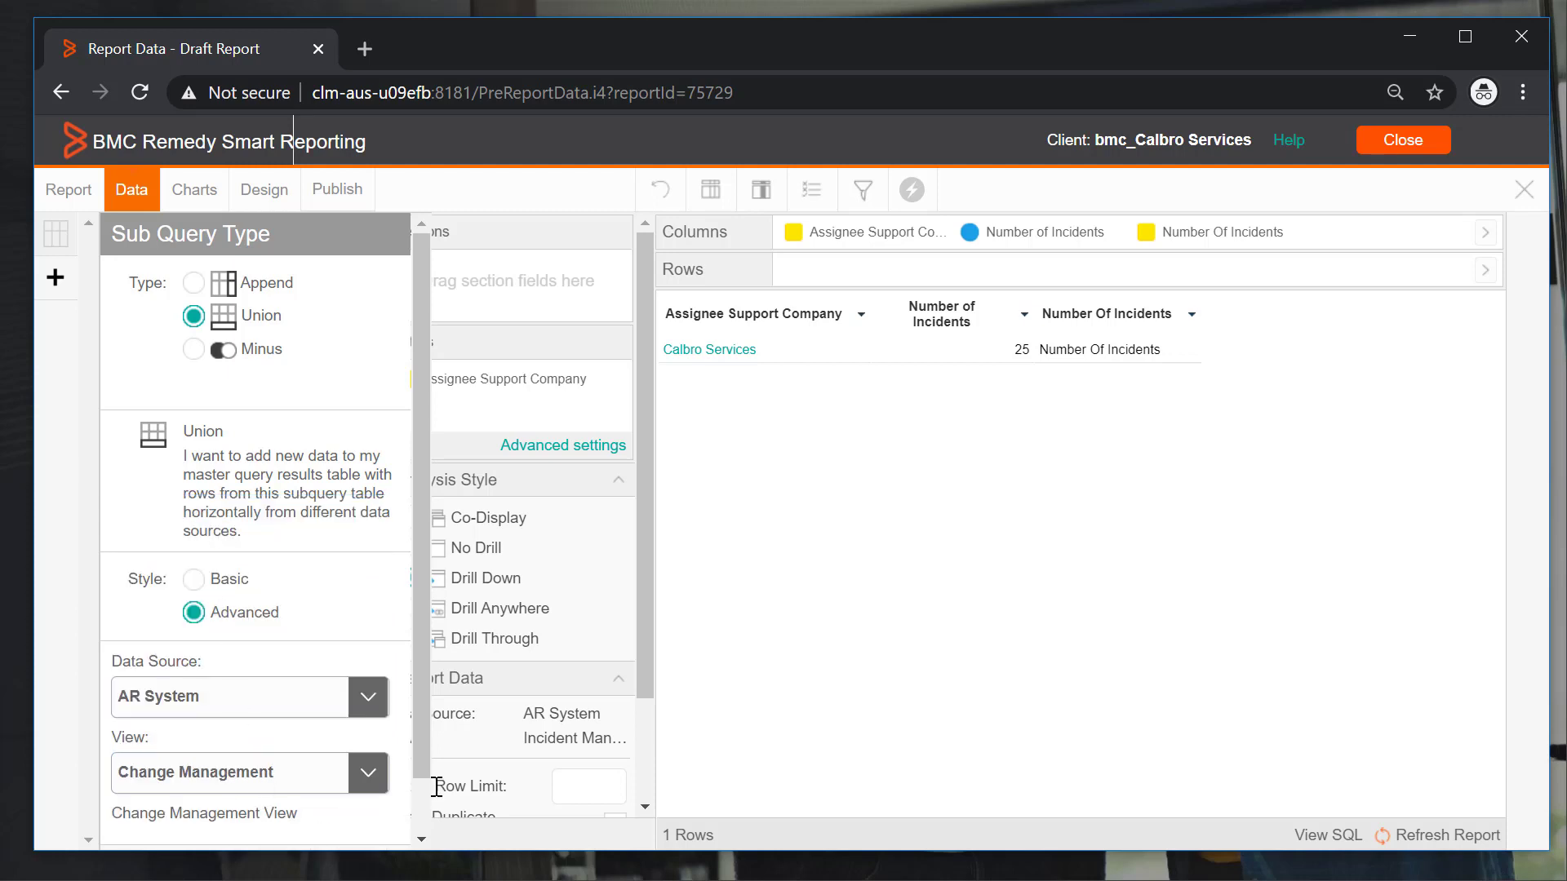
pyautogui.scroll(-1, 419, 761)
pyautogui.click(253, 823)
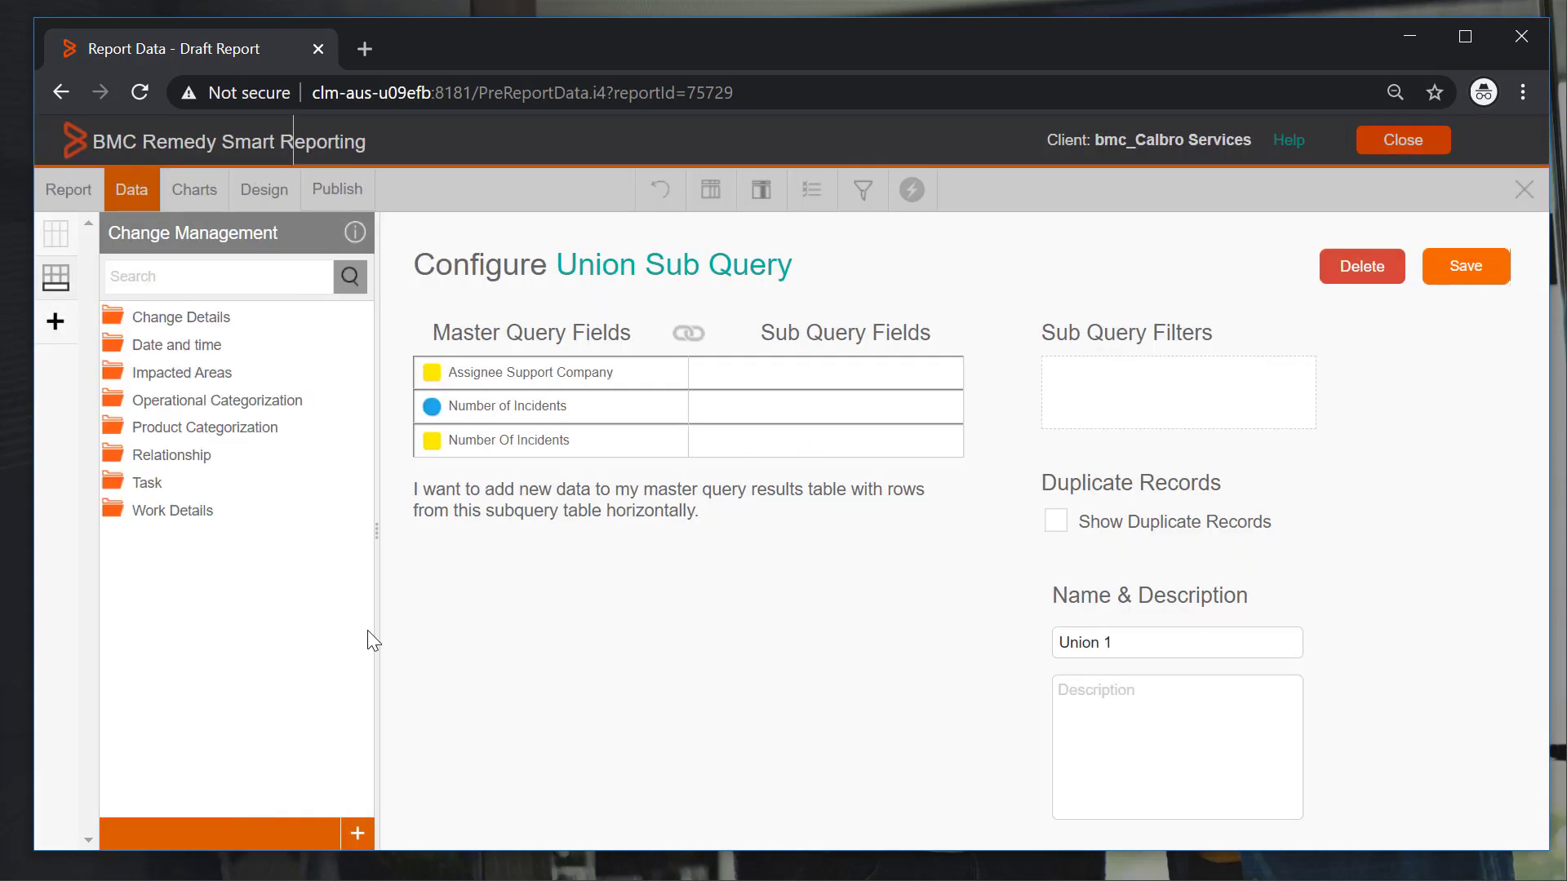
# - Match Assign Support Company to Assignee Support Company and Number of Changes to Number of Incidents in the union sub query
pyautogui.click(208, 317)
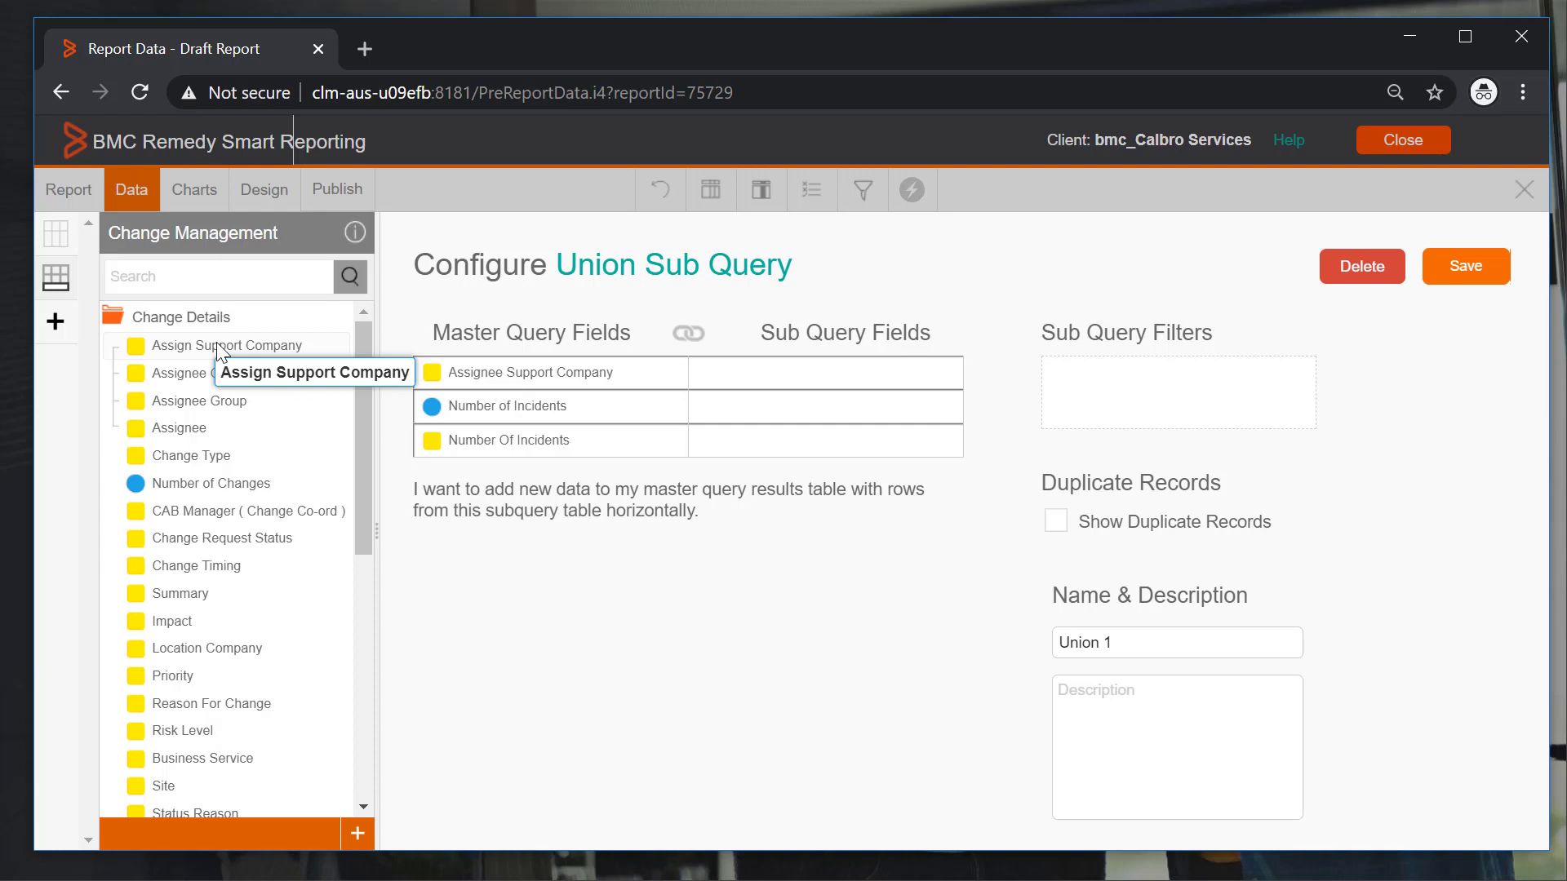
pyautogui.moveTo(221, 351); pyautogui.dragTo(827, 377)
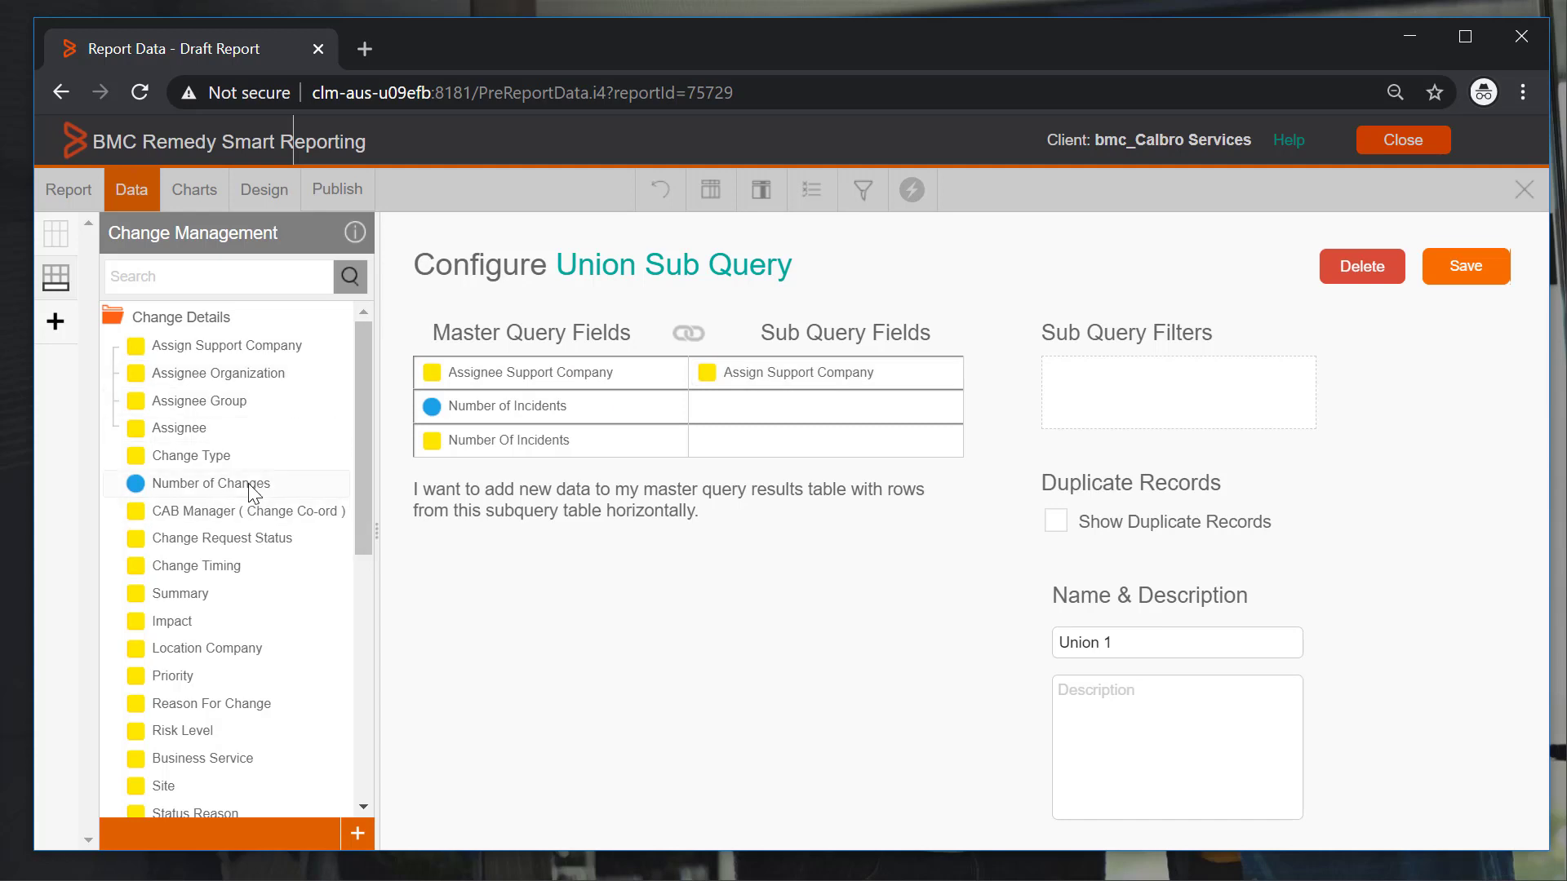
pyautogui.moveTo(248, 480); pyautogui.dragTo(849, 412)
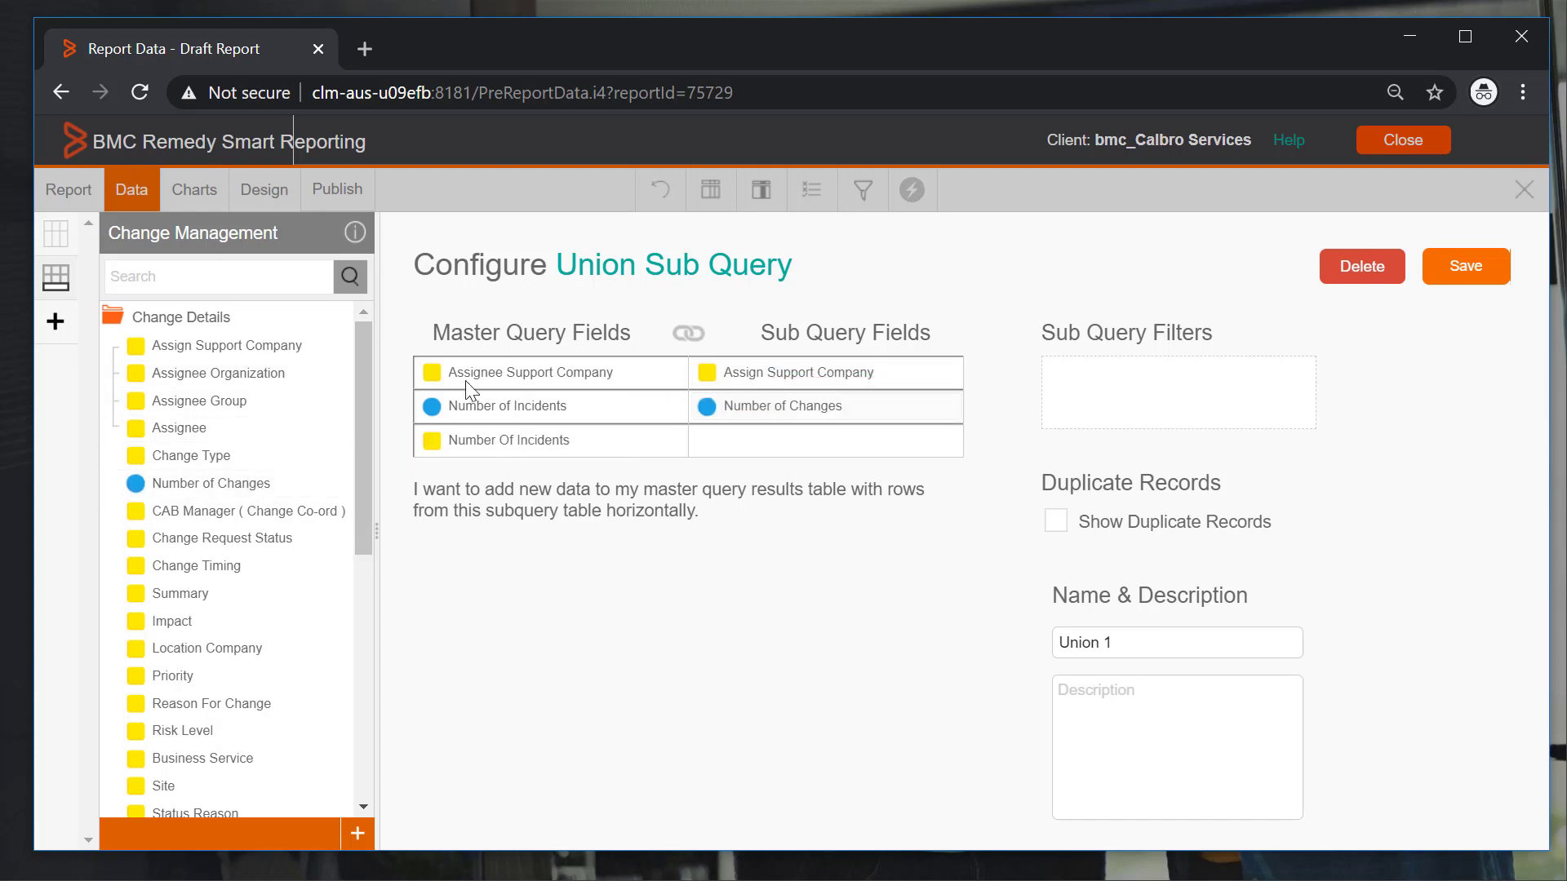
# - Create a simple calculated field Number Of Changes with constant text 'Number Of Changes' and match it to Number Of Incidents in the sub query
pyautogui.click(192, 316)
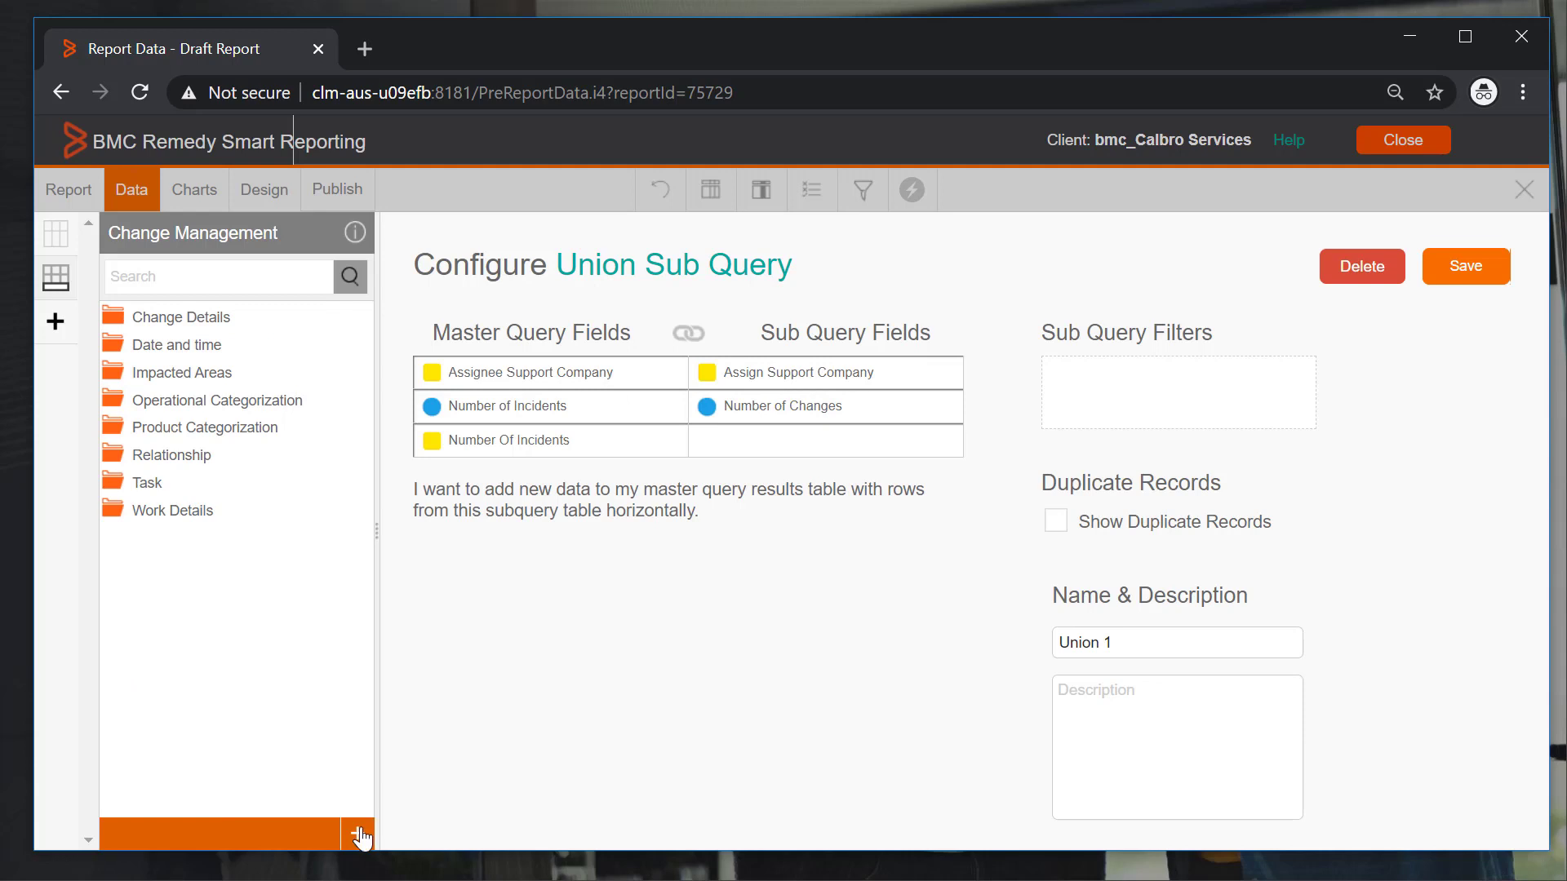
pyautogui.click(358, 834)
pyautogui.click(995, 482)
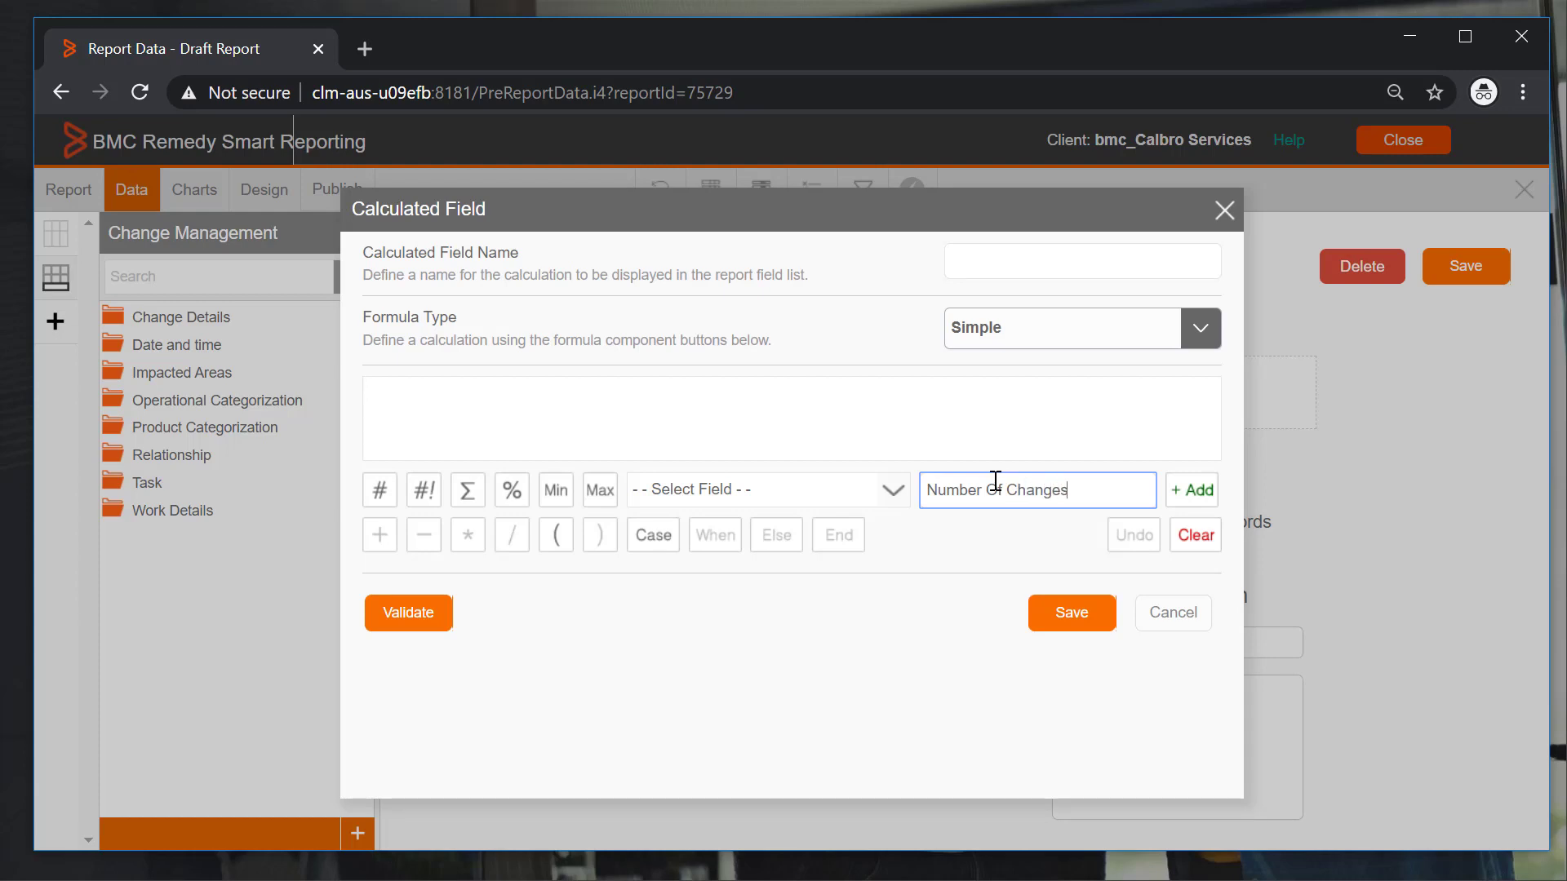
pyautogui.hotkey('ctrl', 'a')
pyautogui.hotkey('ctrl', 'c')
pyautogui.click(1036, 257)
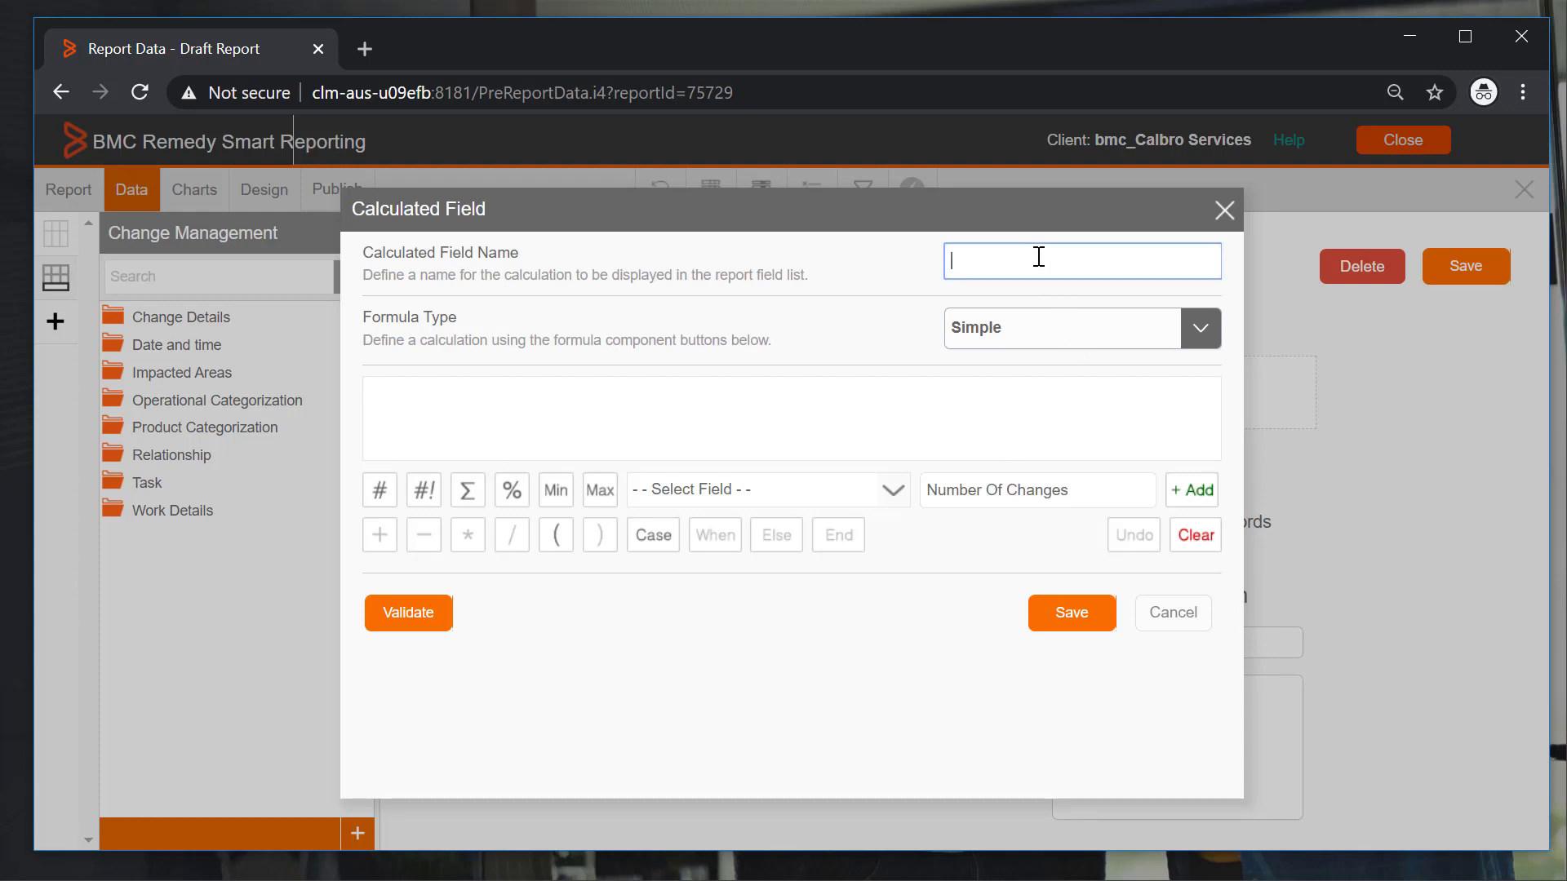
pyautogui.hotkey('ctrl', 'v')
pyautogui.click(1218, 492)
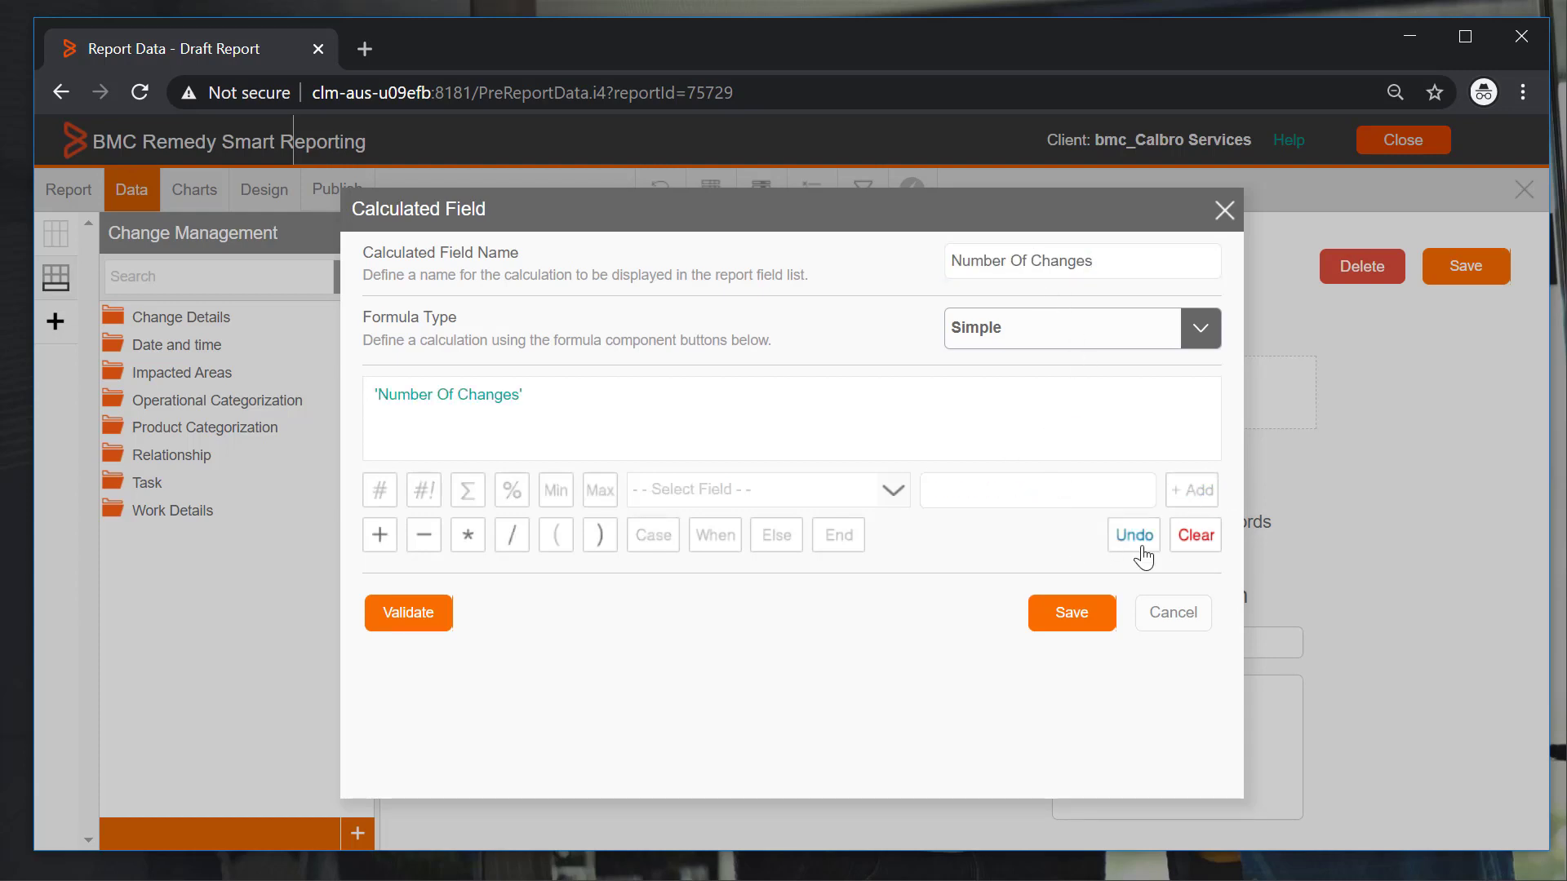
pyautogui.click(1107, 612)
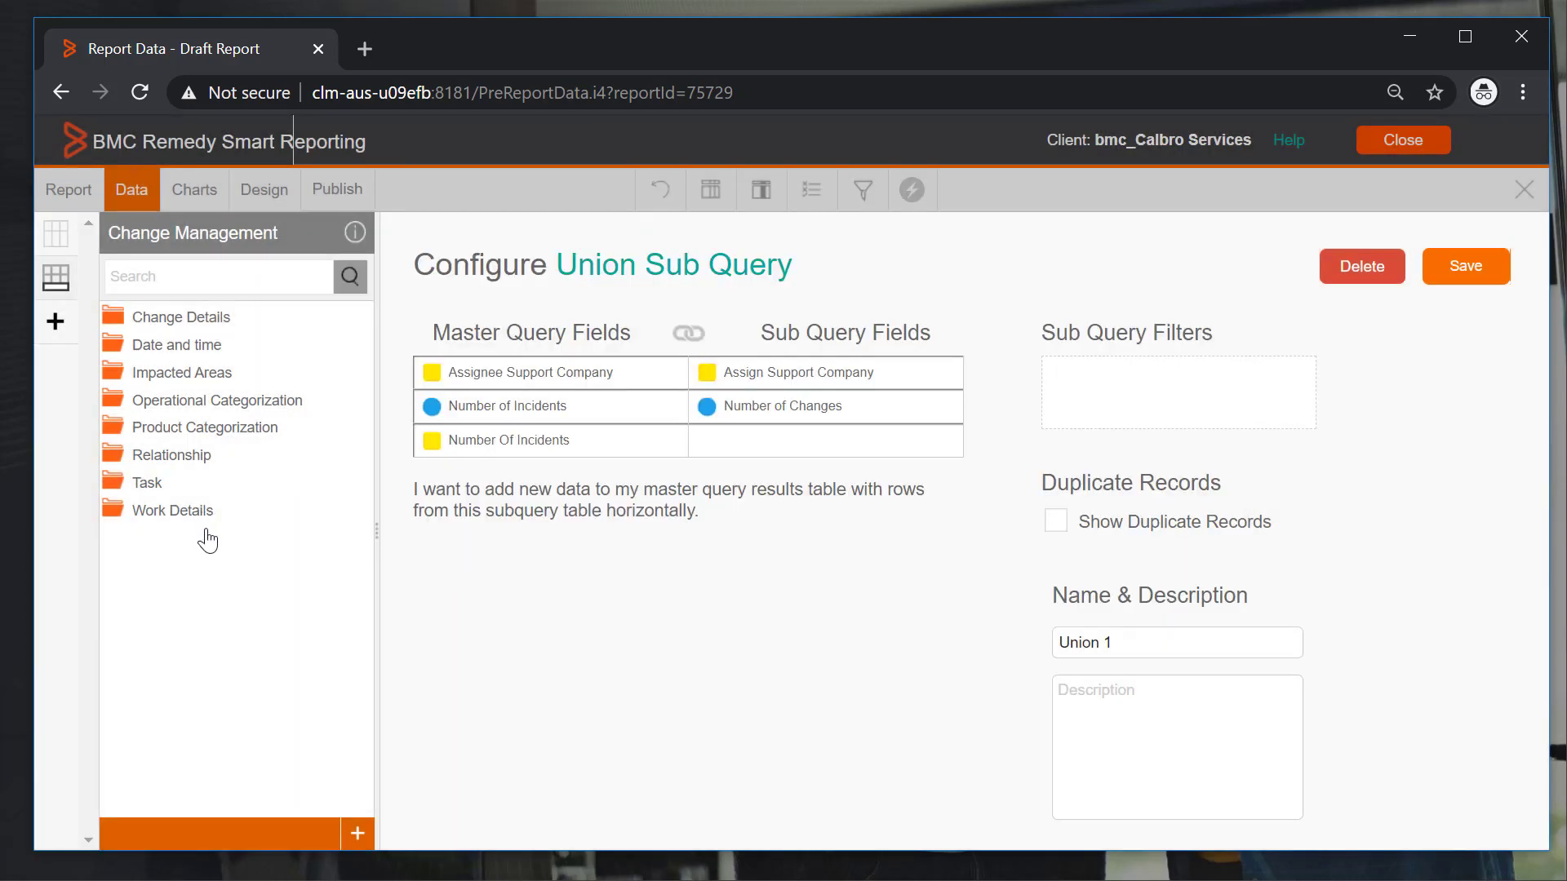
pyautogui.click(209, 537)
pyautogui.moveTo(206, 571); pyautogui.dragTo(755, 449)
# - Add Assign Support Company as a sub query filter, save the union sub query and refresh the report data
pyautogui.click(169, 318)
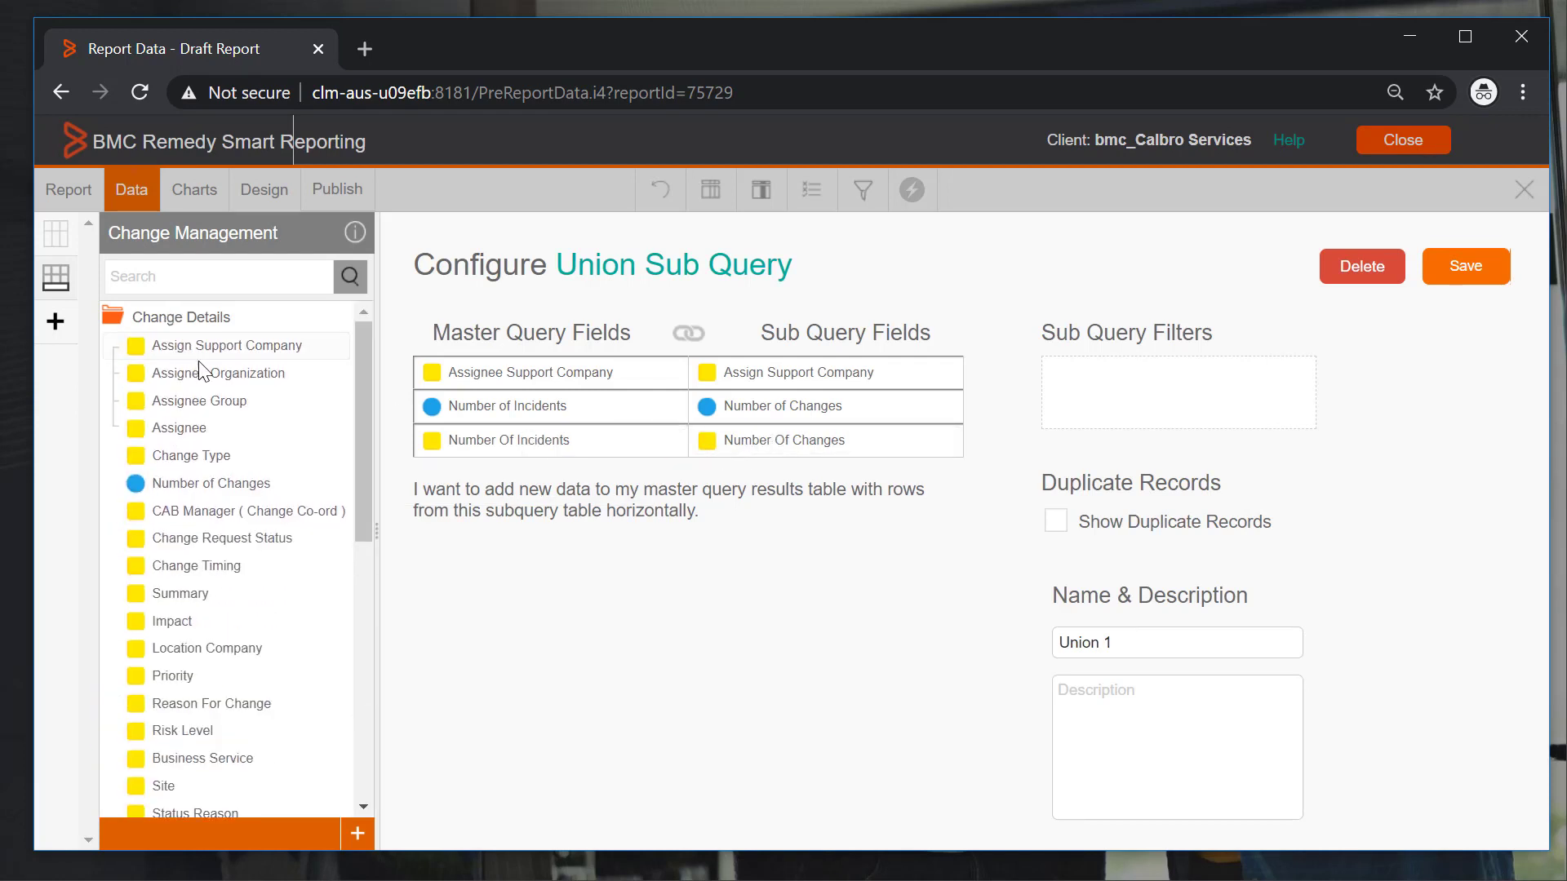
pyautogui.moveTo(242, 357); pyautogui.dragTo(1169, 392)
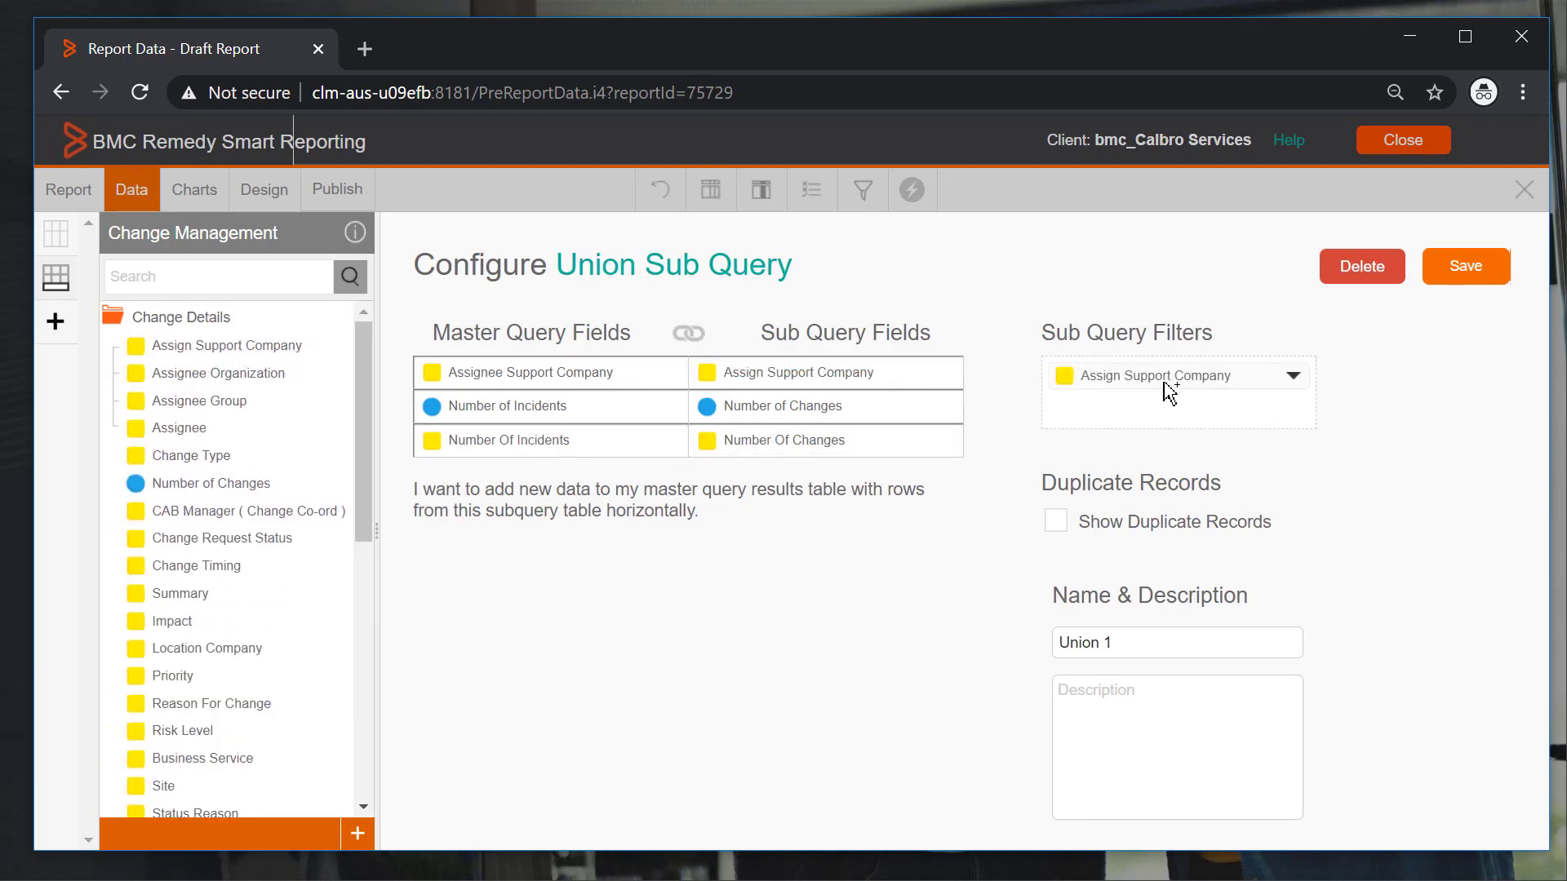
pyautogui.click(1458, 272)
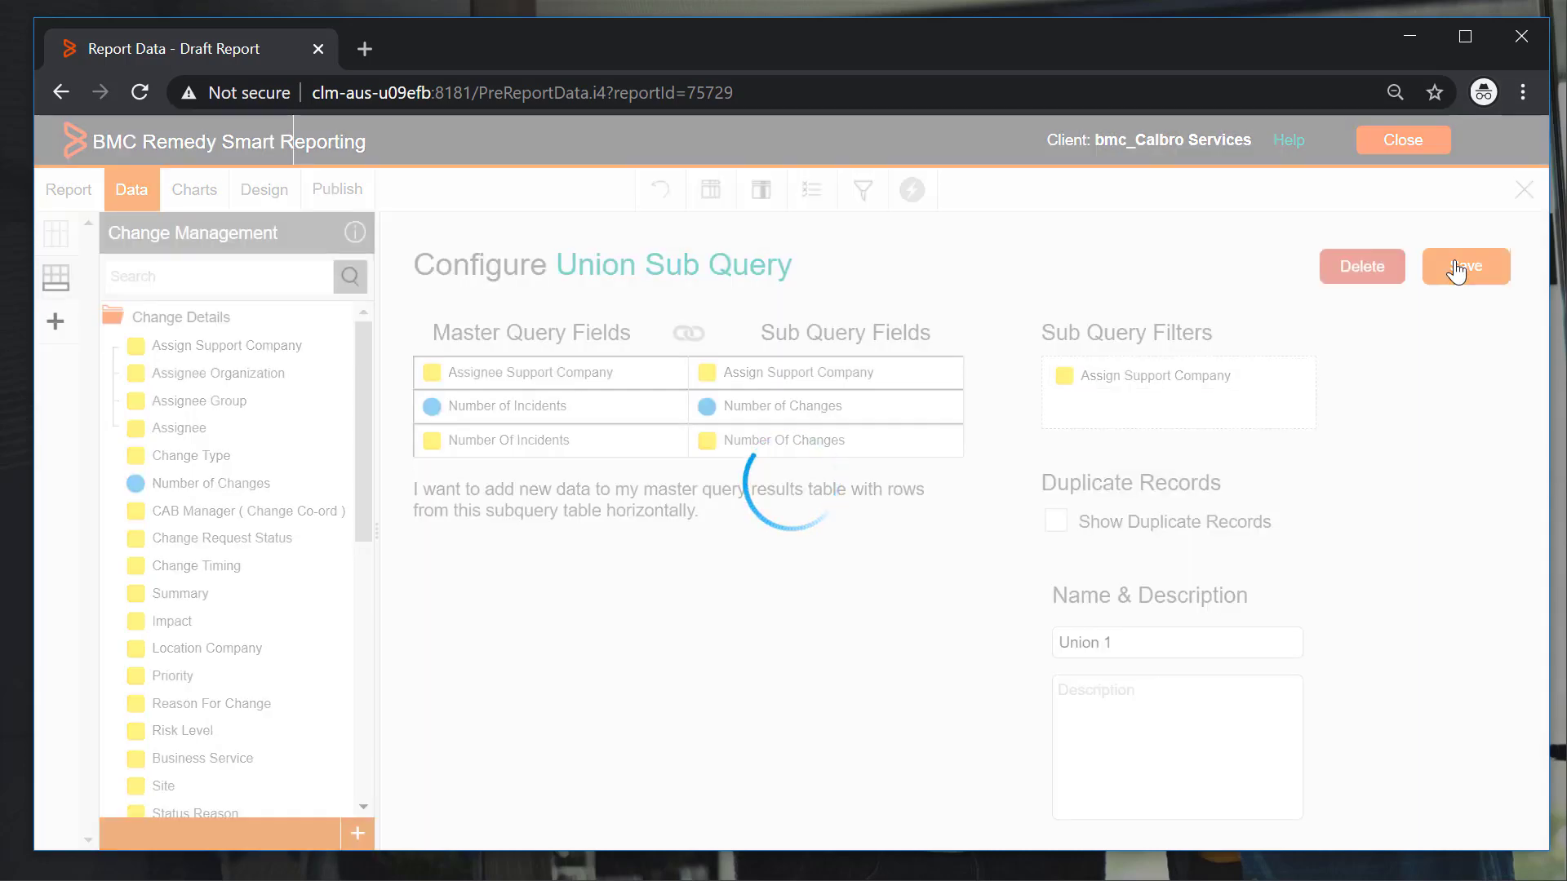
pyautogui.click(1069, 531)
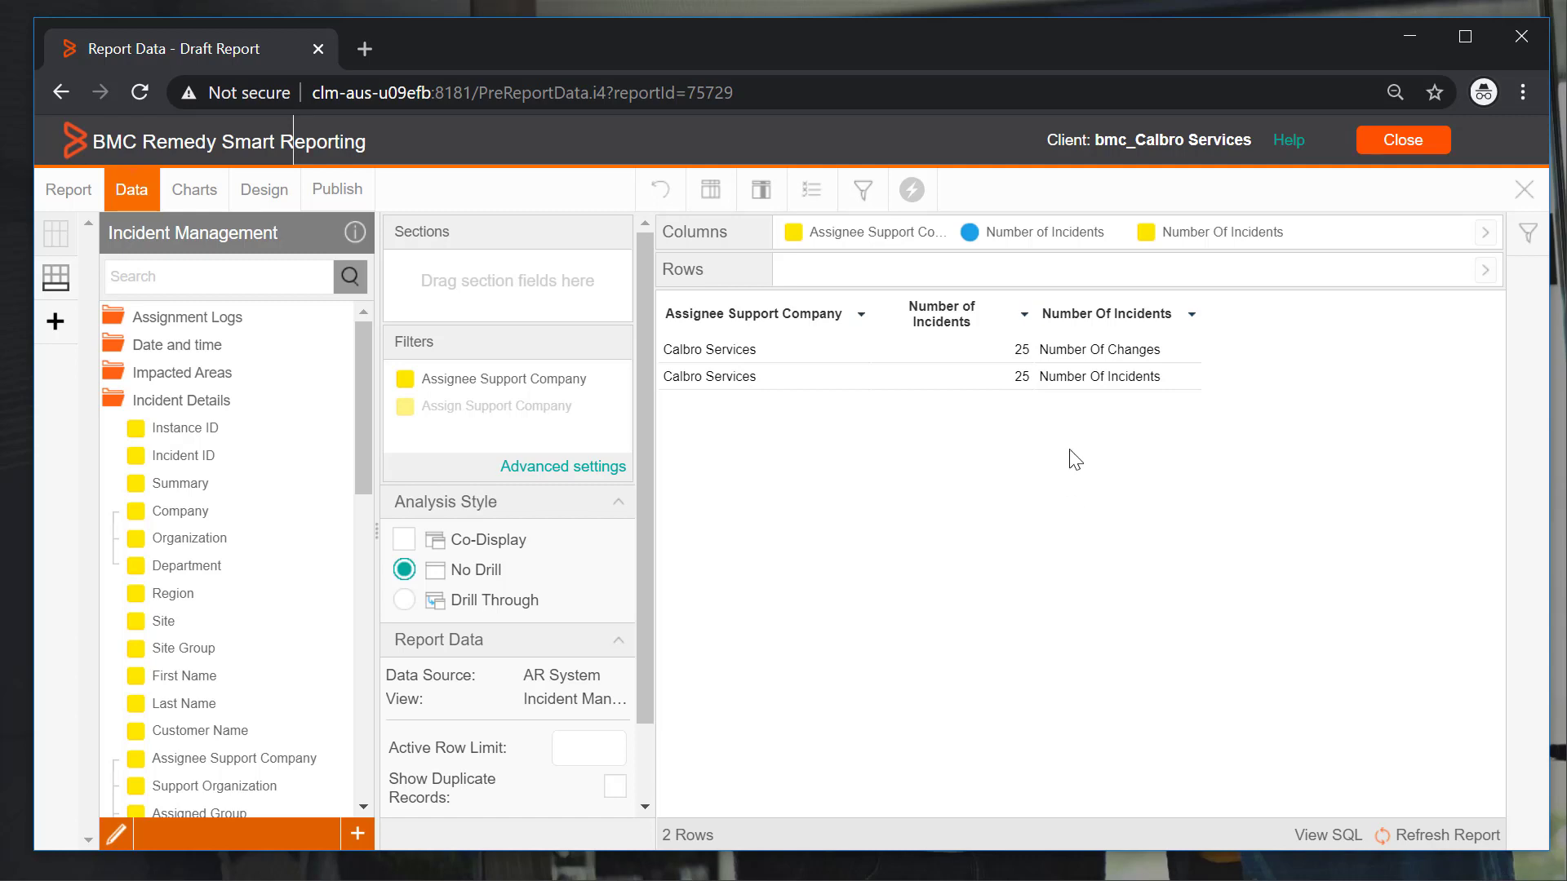
# - Replace the Number Of Incidents text column with the Incident ID and Status columns and refresh the report data
pyautogui.moveTo(864, 305); pyautogui.dragTo(1372, 245)
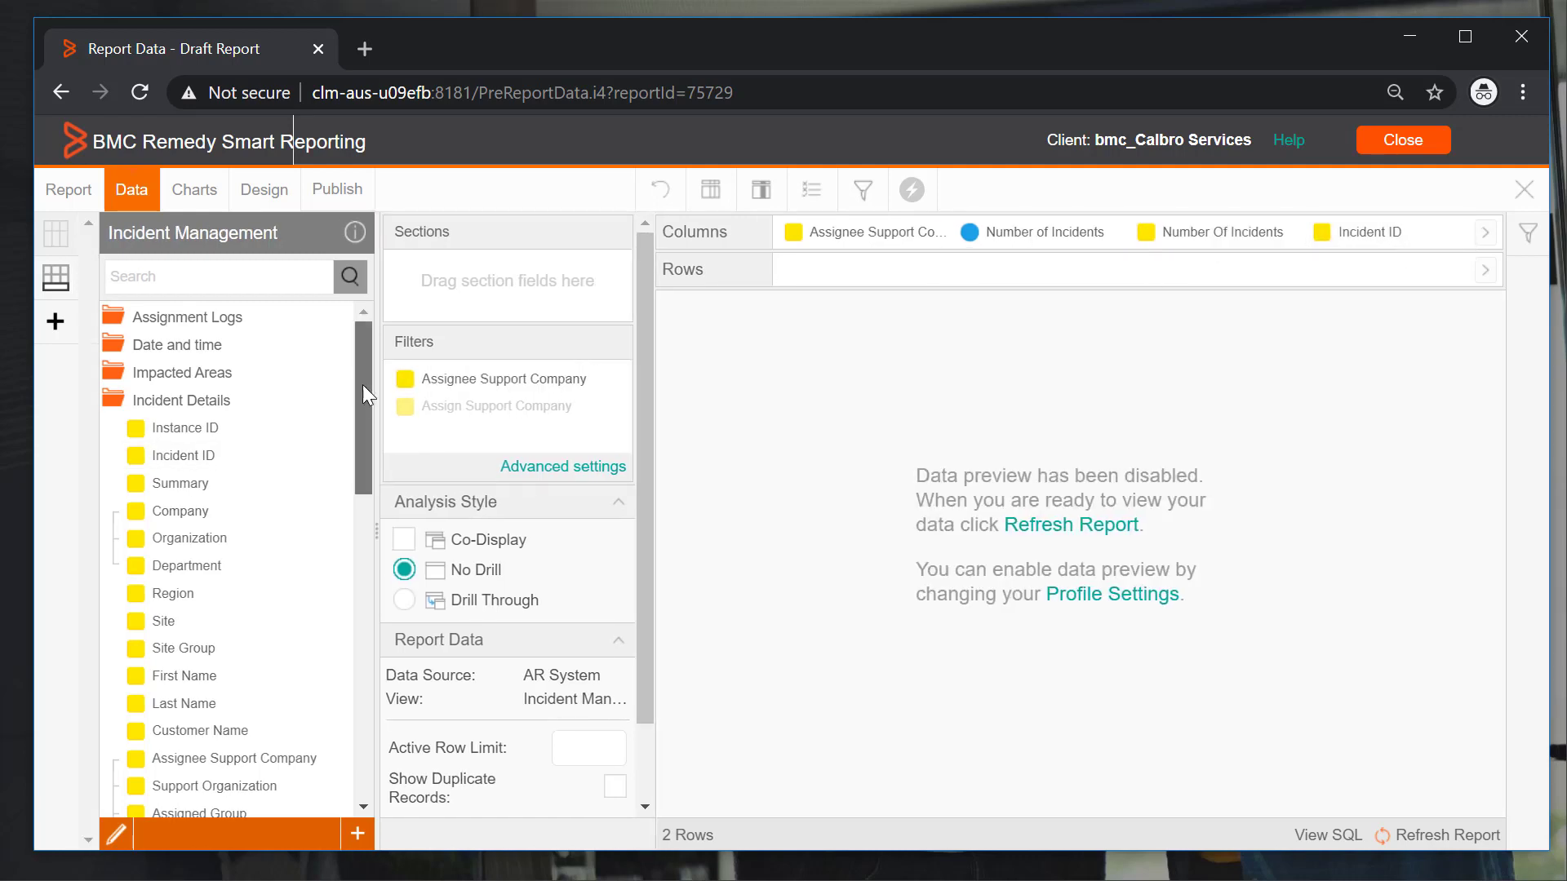
pyautogui.moveTo(362, 385); pyautogui.dragTo(341, 483)
pyautogui.moveTo(191, 650); pyautogui.dragTo(1423, 237)
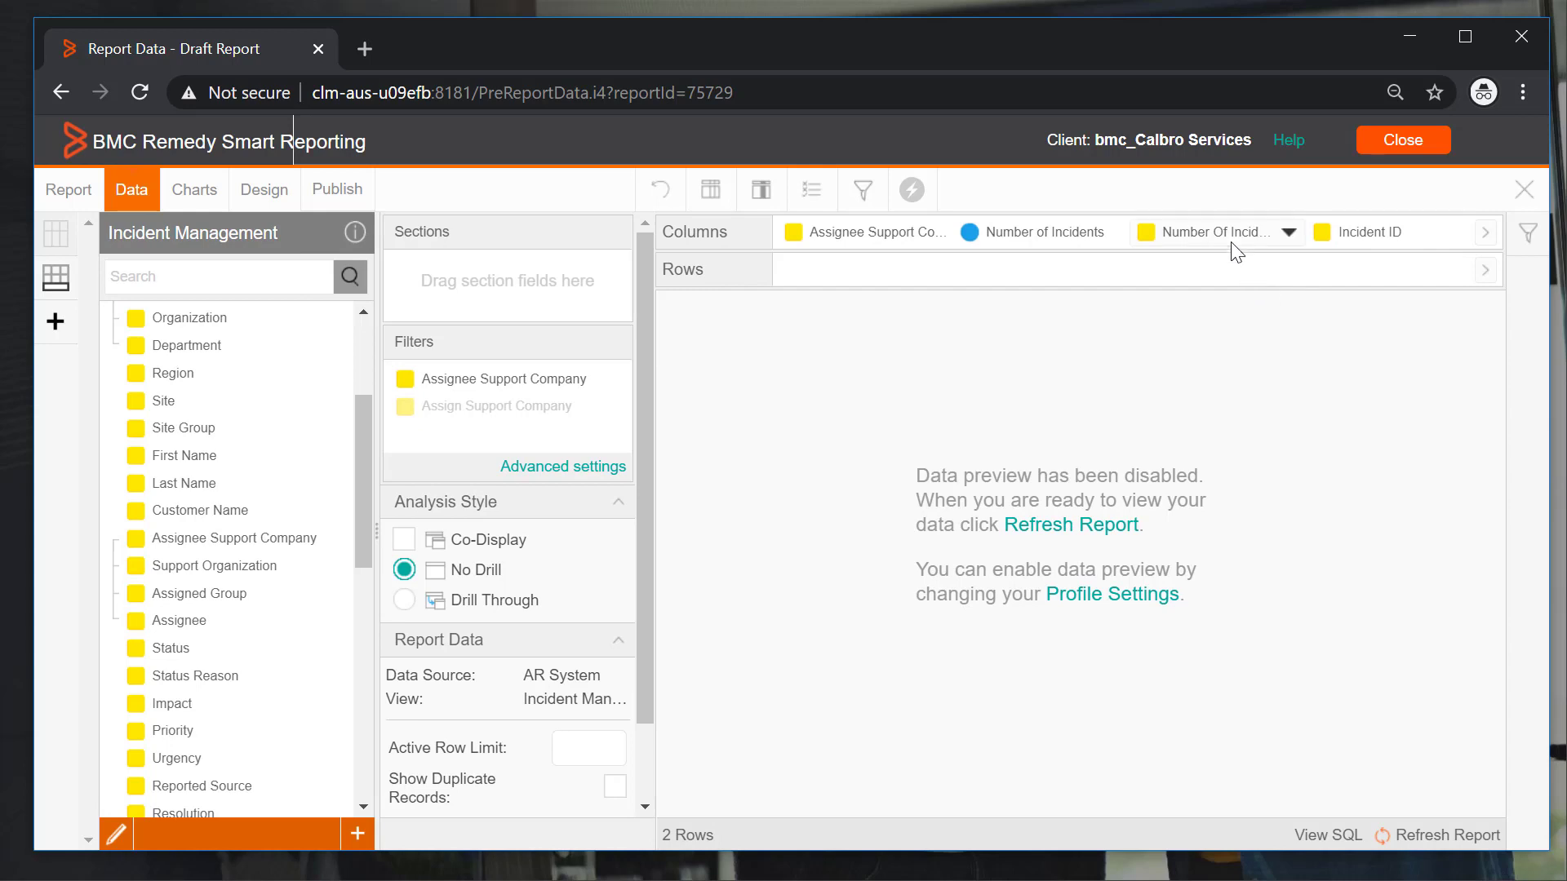
pyautogui.moveTo(1149, 258); pyautogui.dragTo(301, 409)
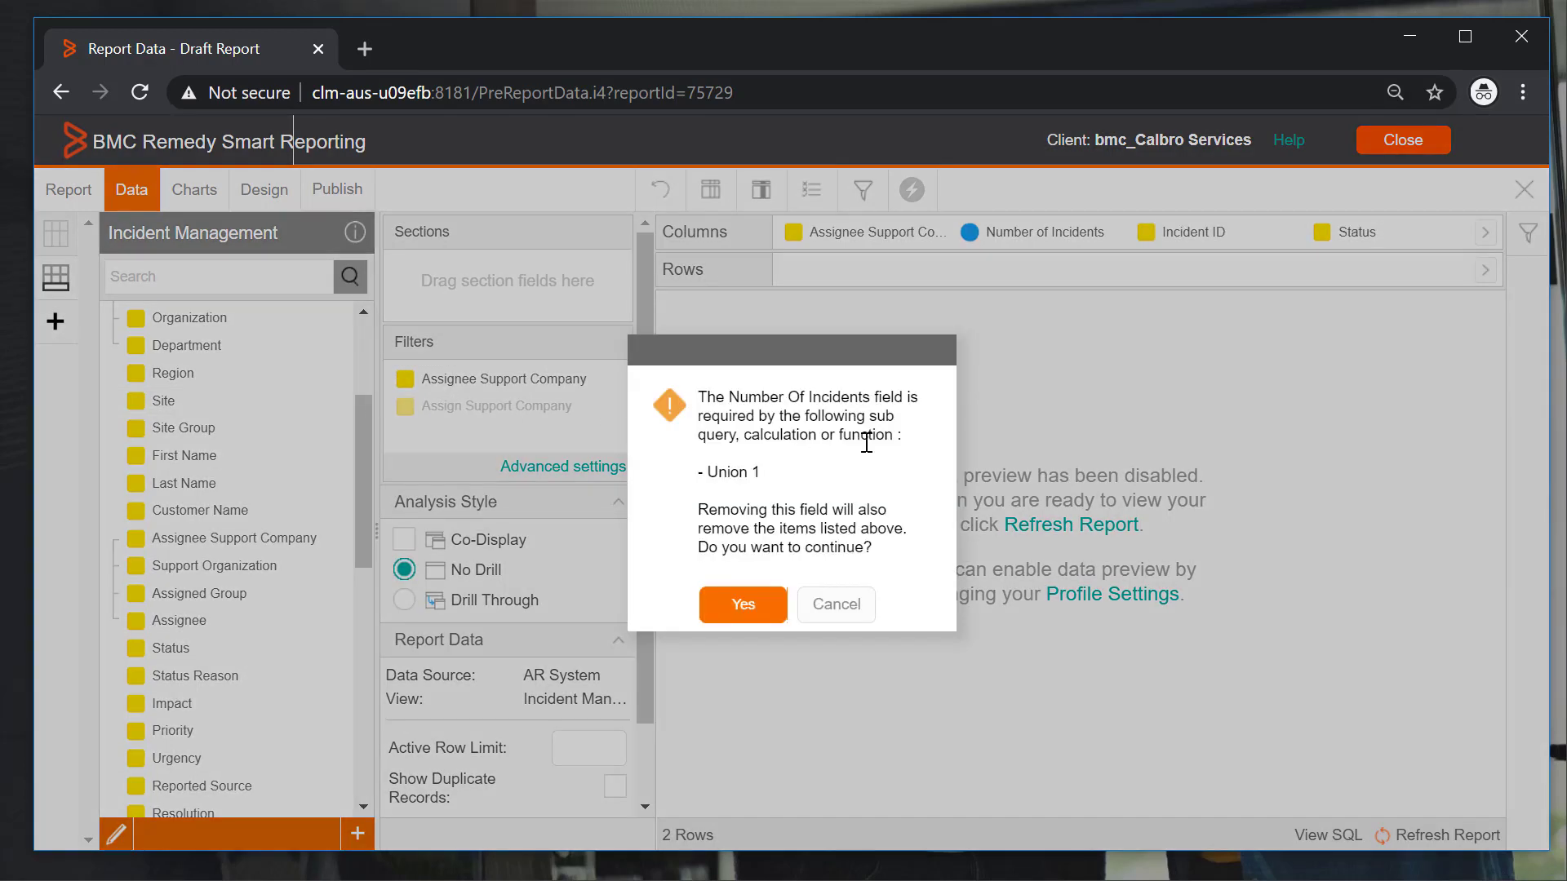
pyautogui.click(774, 617)
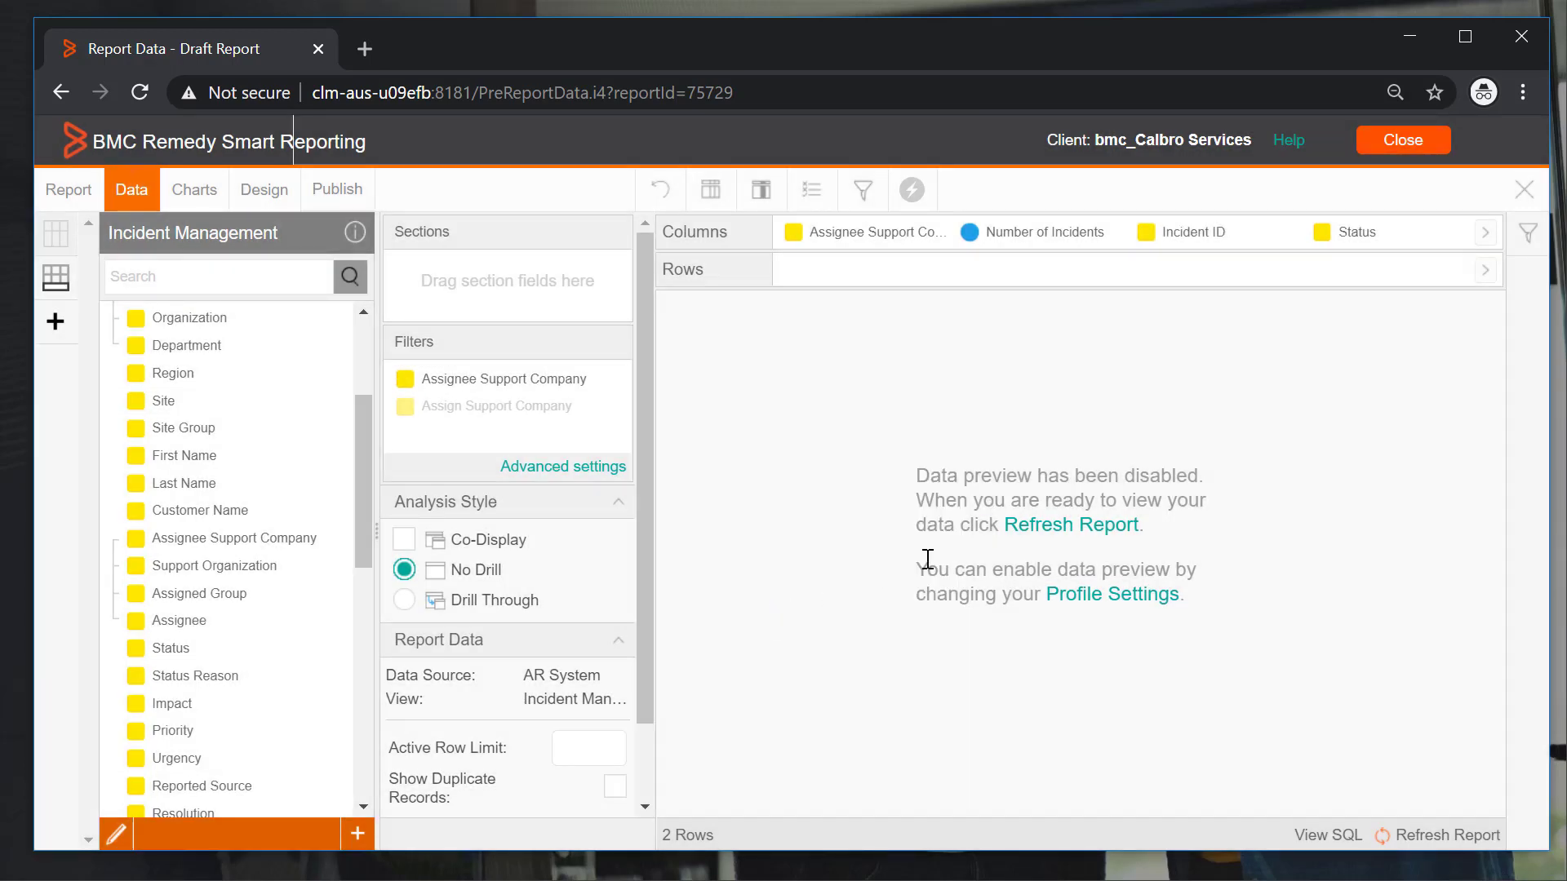
pyautogui.click(1046, 529)
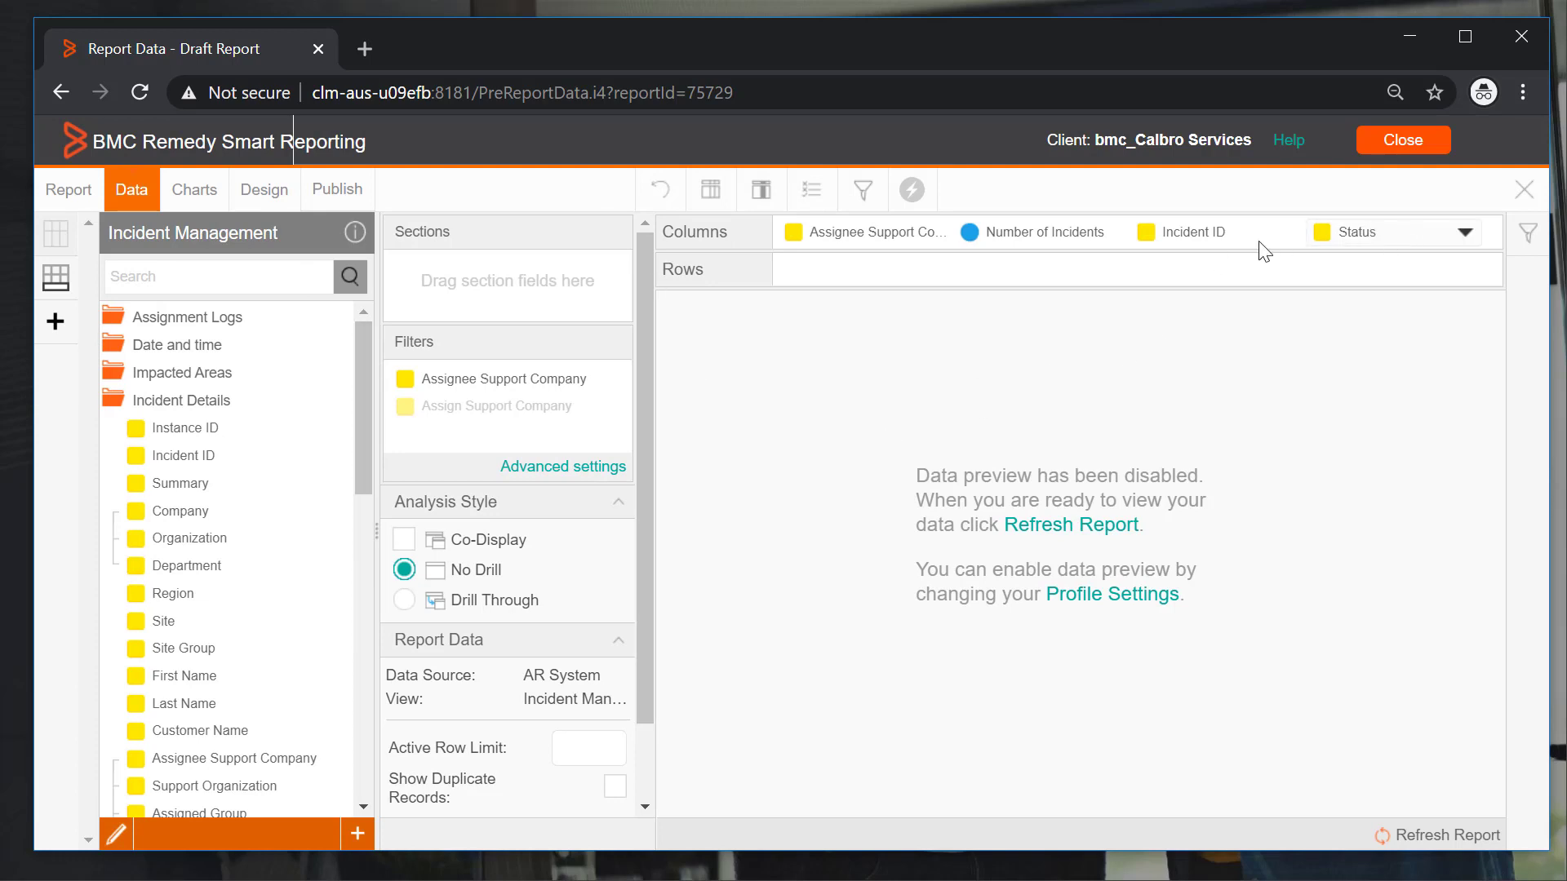
# - Replace the Status column in the report with the Incident Status field
pyautogui.moveTo(1261, 241); pyautogui.dragTo(302, 516)
pyautogui.click(233, 268)
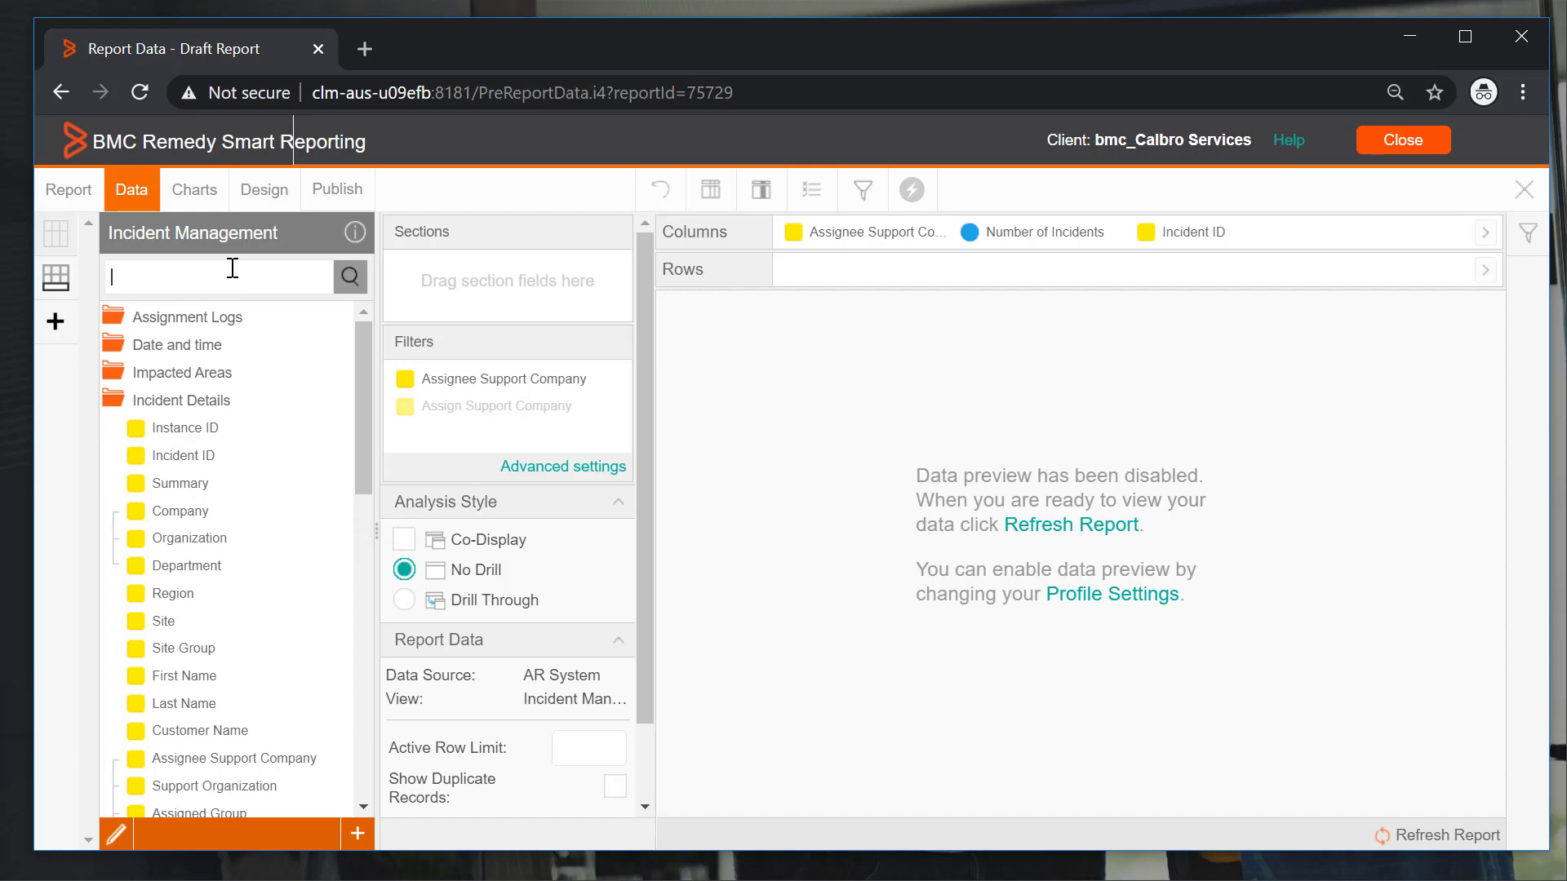
pyautogui.write('status')
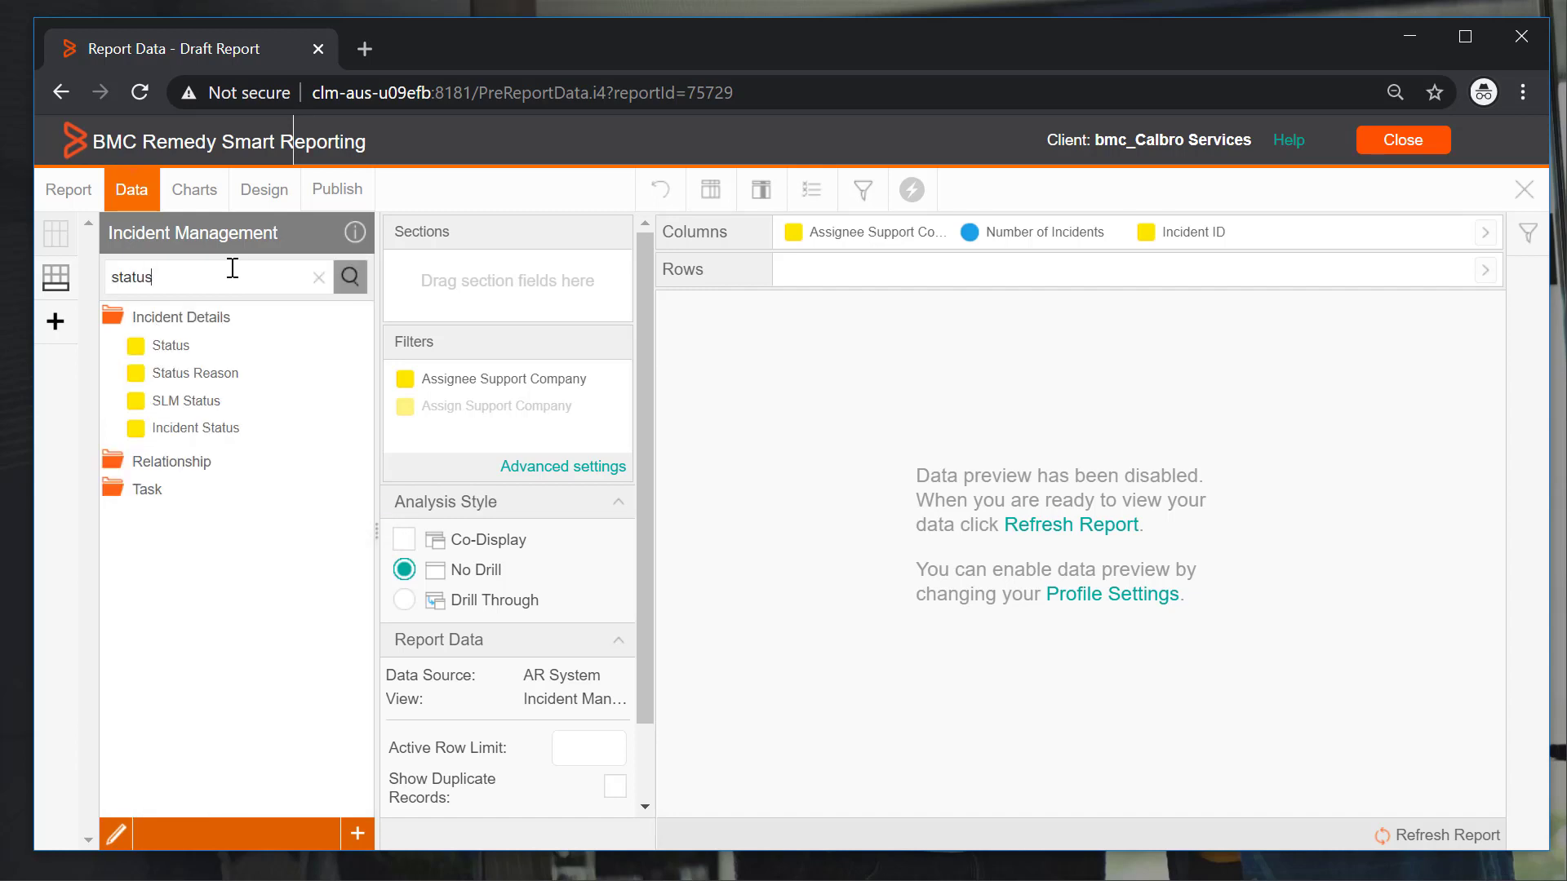
pyautogui.moveTo(222, 423); pyautogui.dragTo(1411, 242)
# - Match Change ID to Incident ID and Status to Incident Status in the union sub query and save it
pyautogui.click(57, 287)
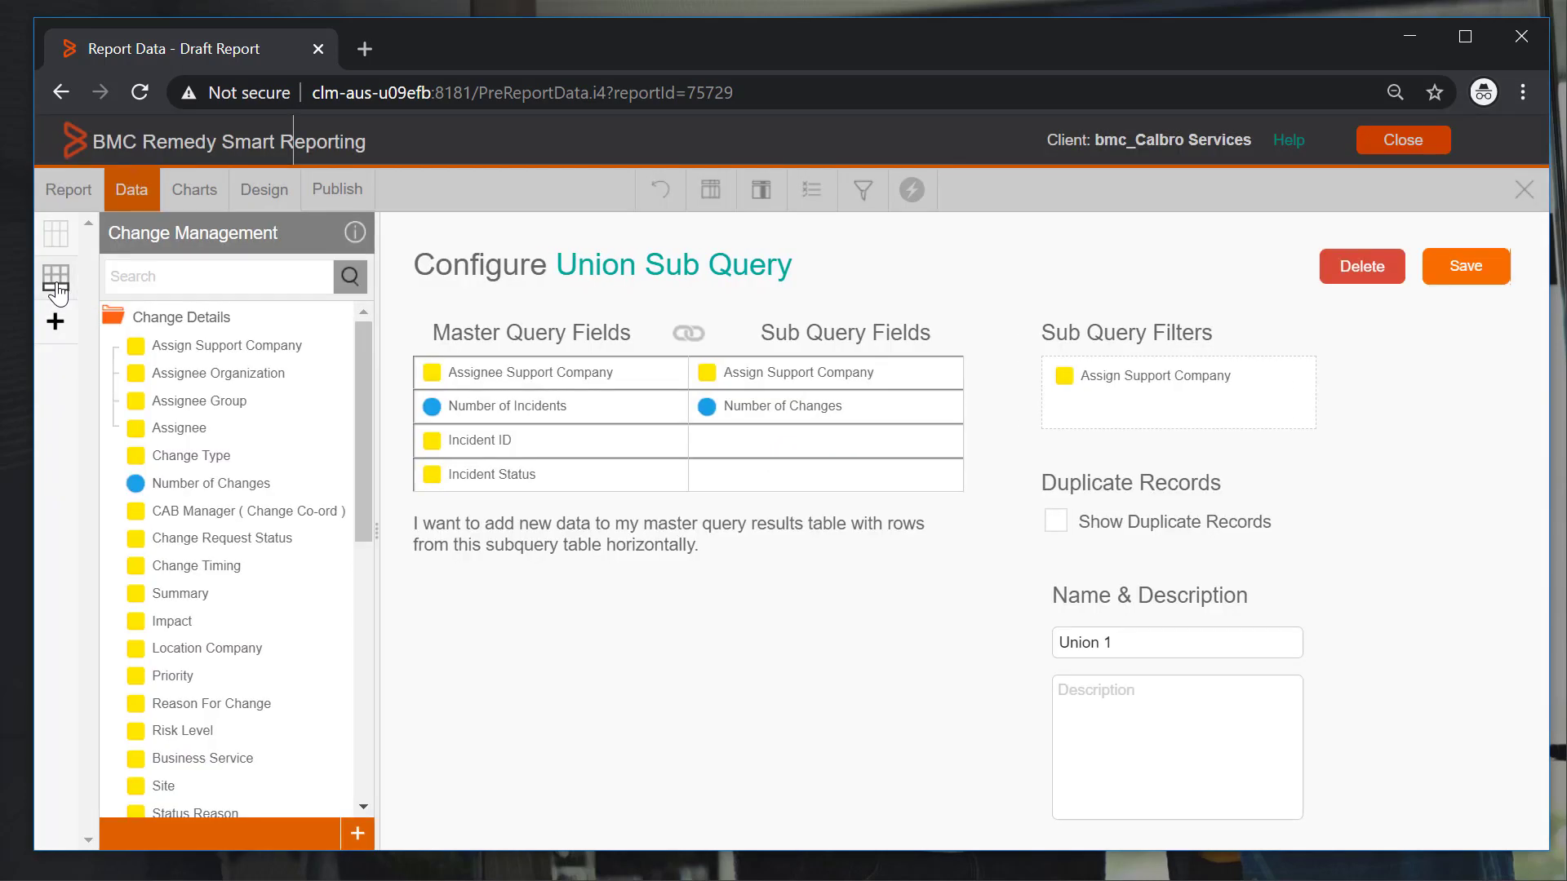
pyautogui.click(218, 282)
pyautogui.write('change')
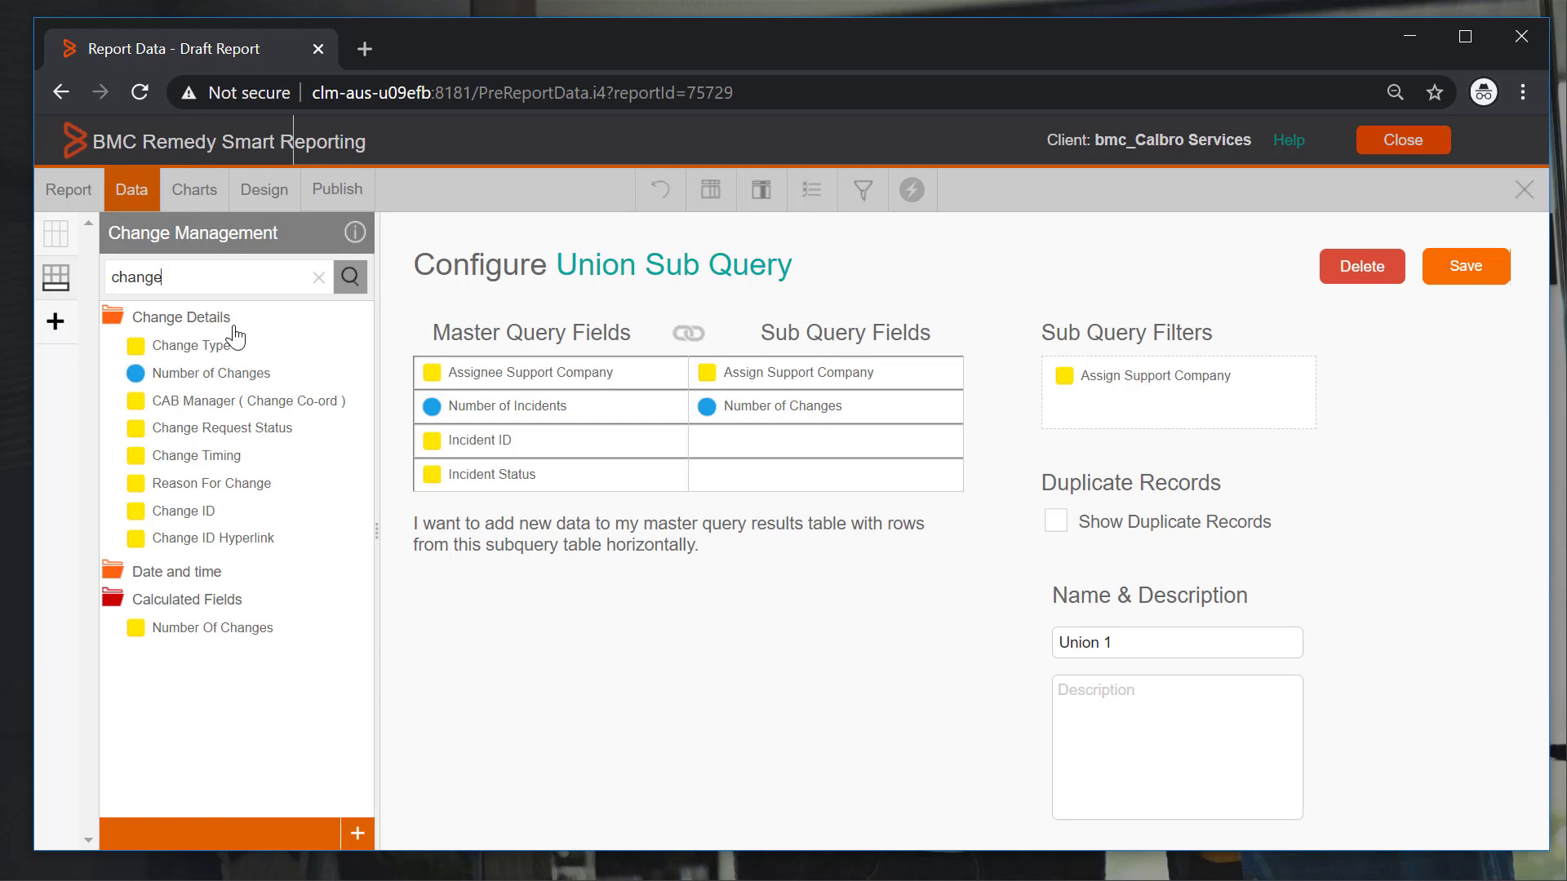
pyautogui.moveTo(310, 510); pyautogui.dragTo(800, 455)
pyautogui.doubleClick(194, 283)
pyautogui.write('status')
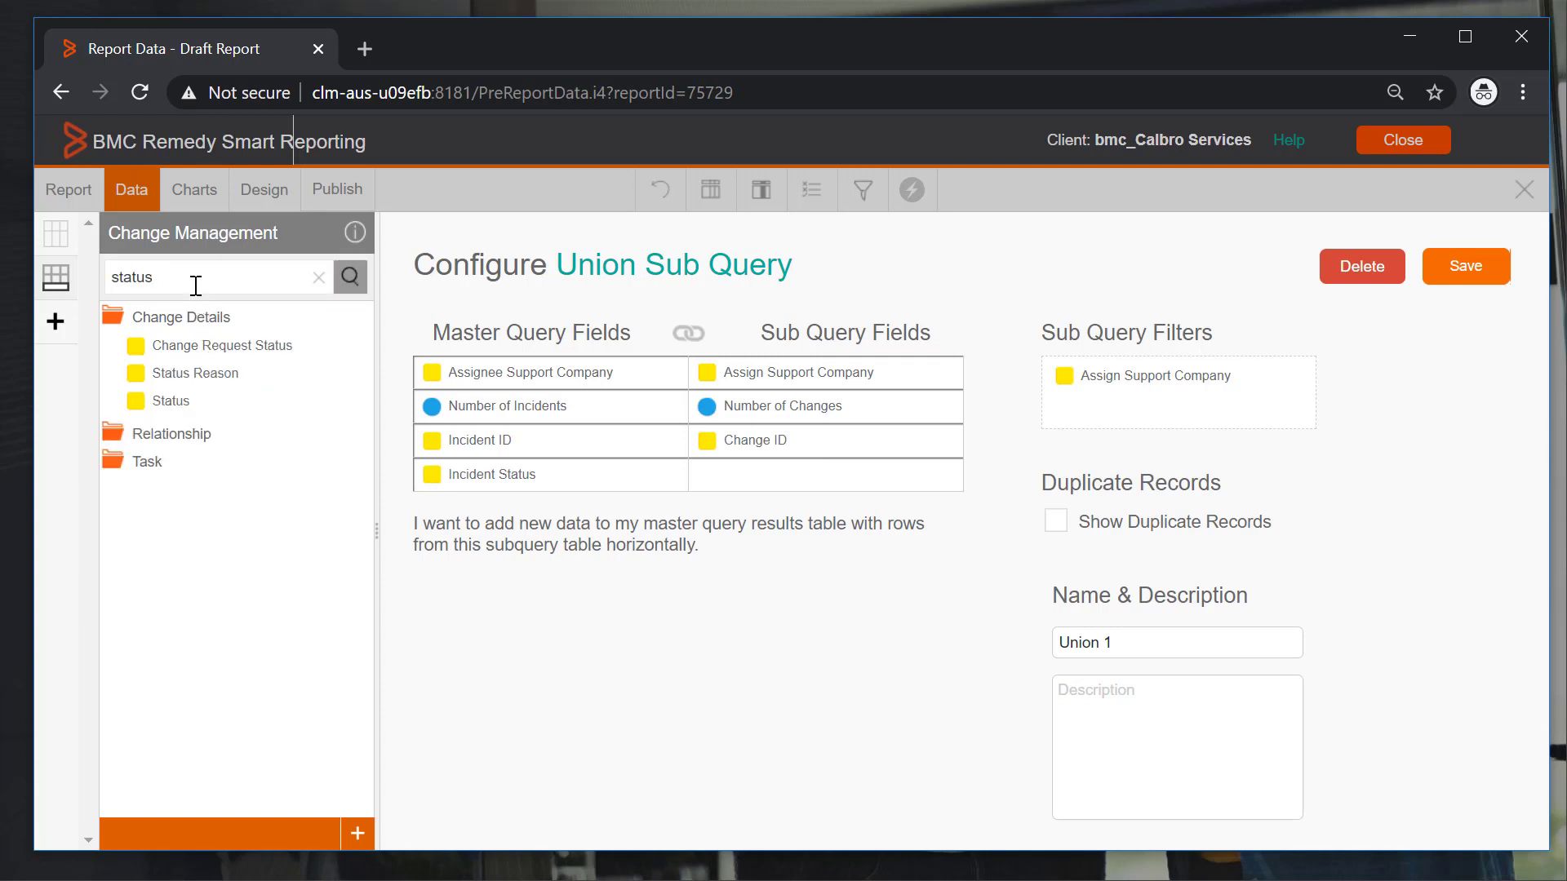
pyautogui.moveTo(193, 406); pyautogui.dragTo(816, 492)
pyautogui.click(1482, 275)
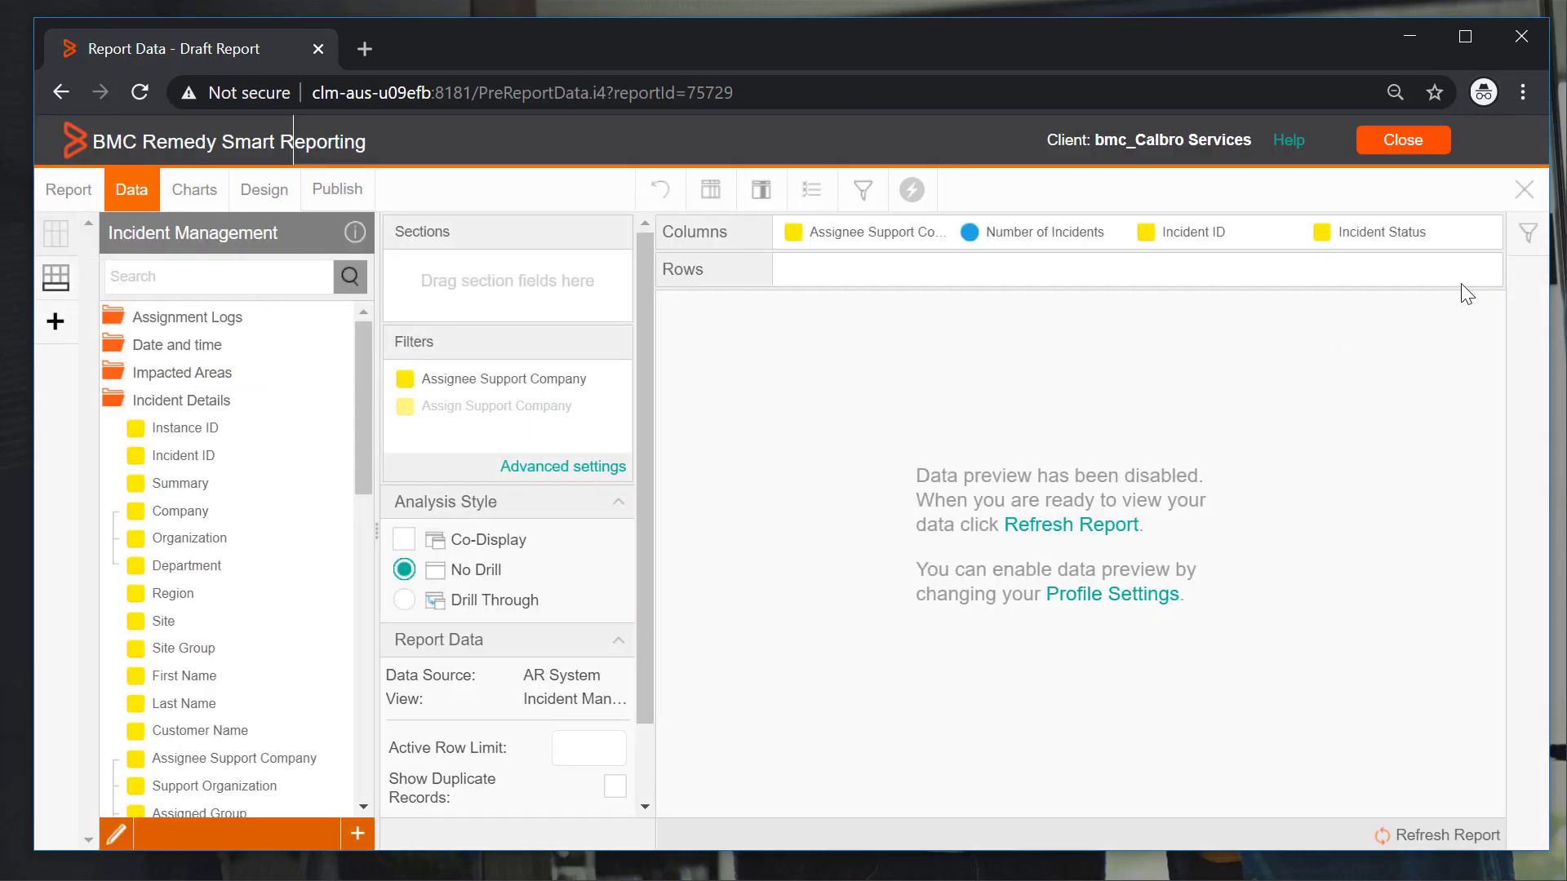
# - Refresh the report data and review the combined change and incident rows
pyautogui.click(1094, 534)
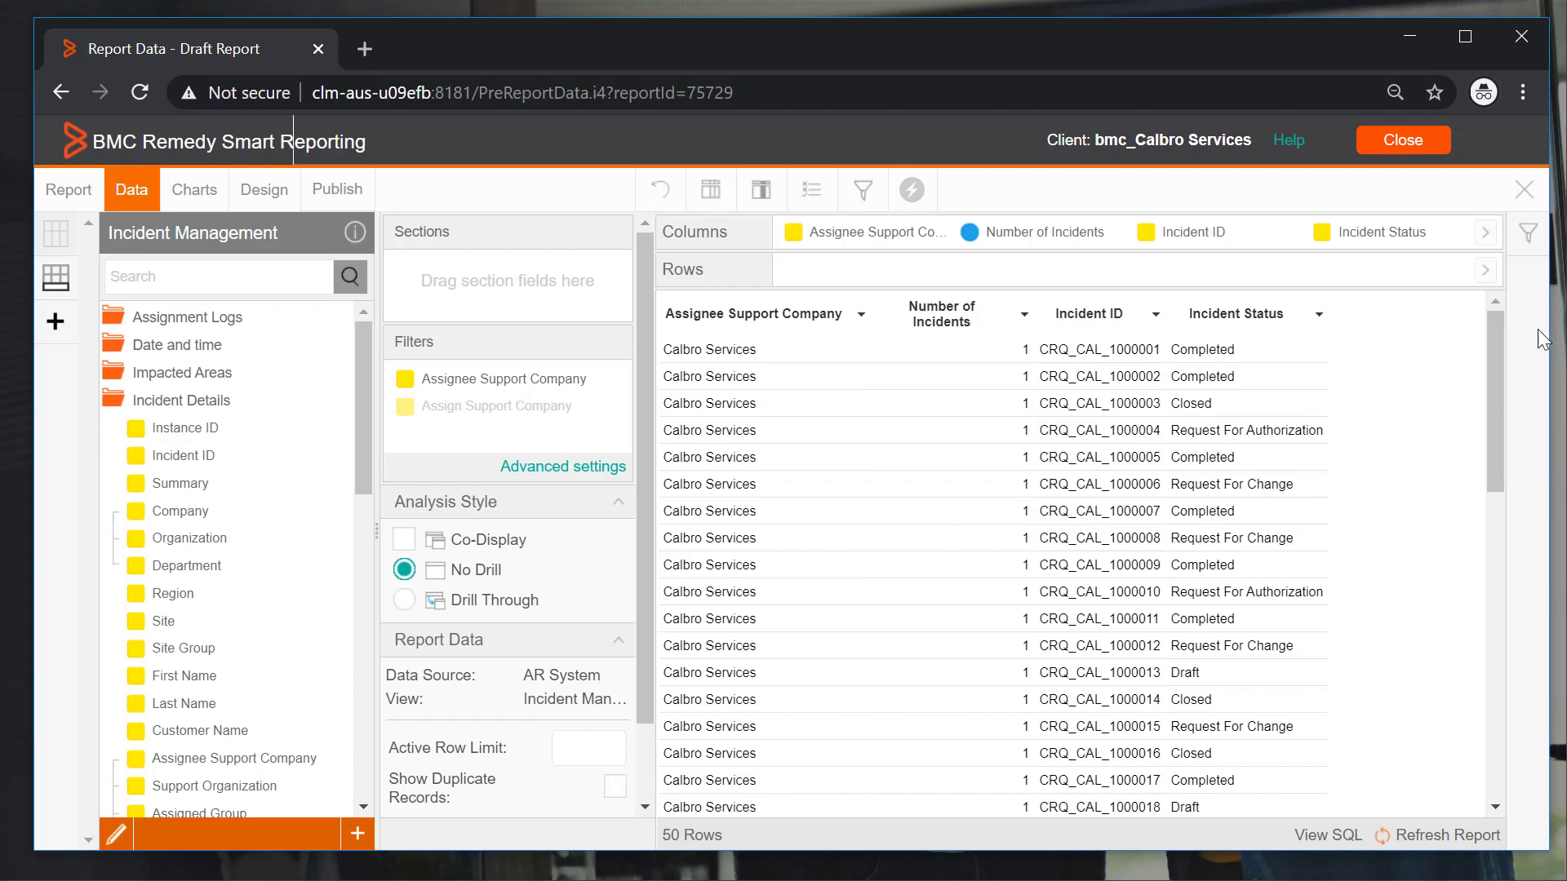
pyautogui.moveTo(1496, 330); pyautogui.dragTo(1483, 486)
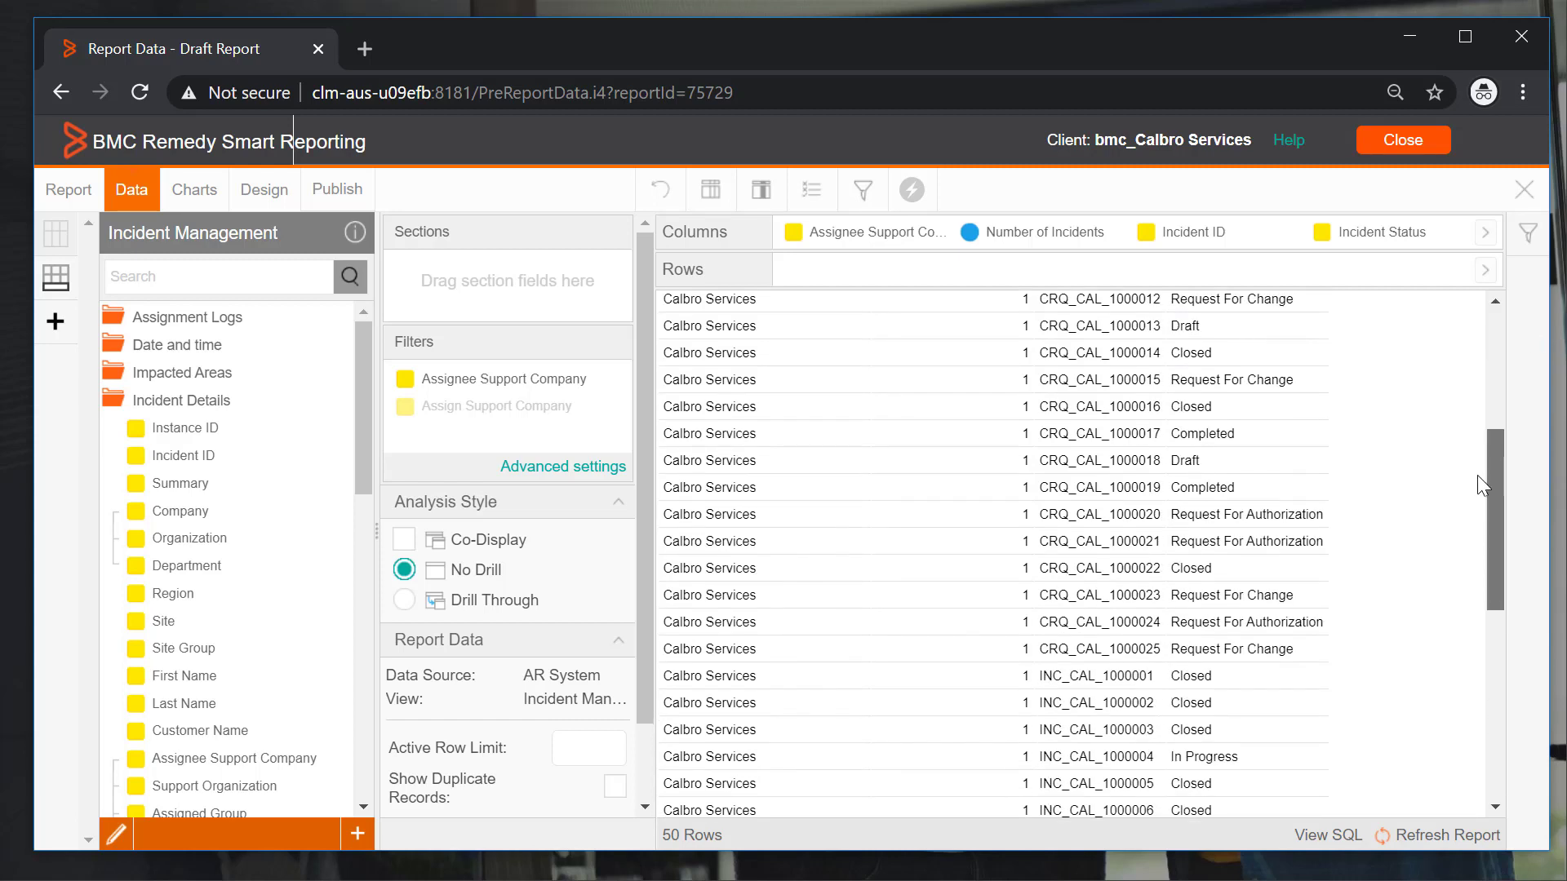
pyautogui.scroll(-4, 1477, 477)
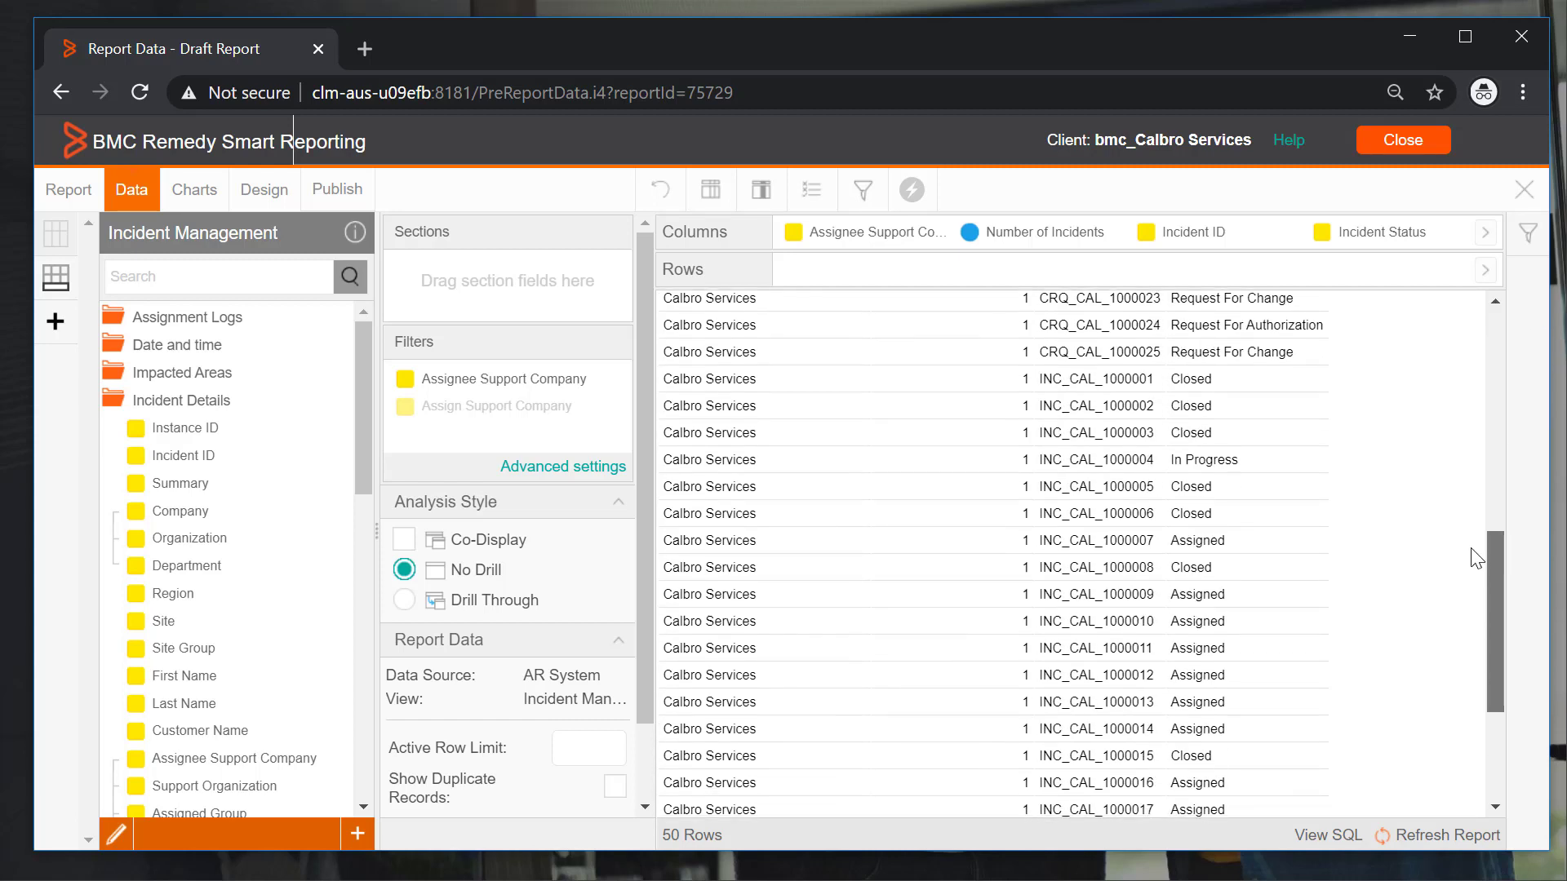
pyautogui.moveTo(1471, 548); pyautogui.dragTo(1489, 205)
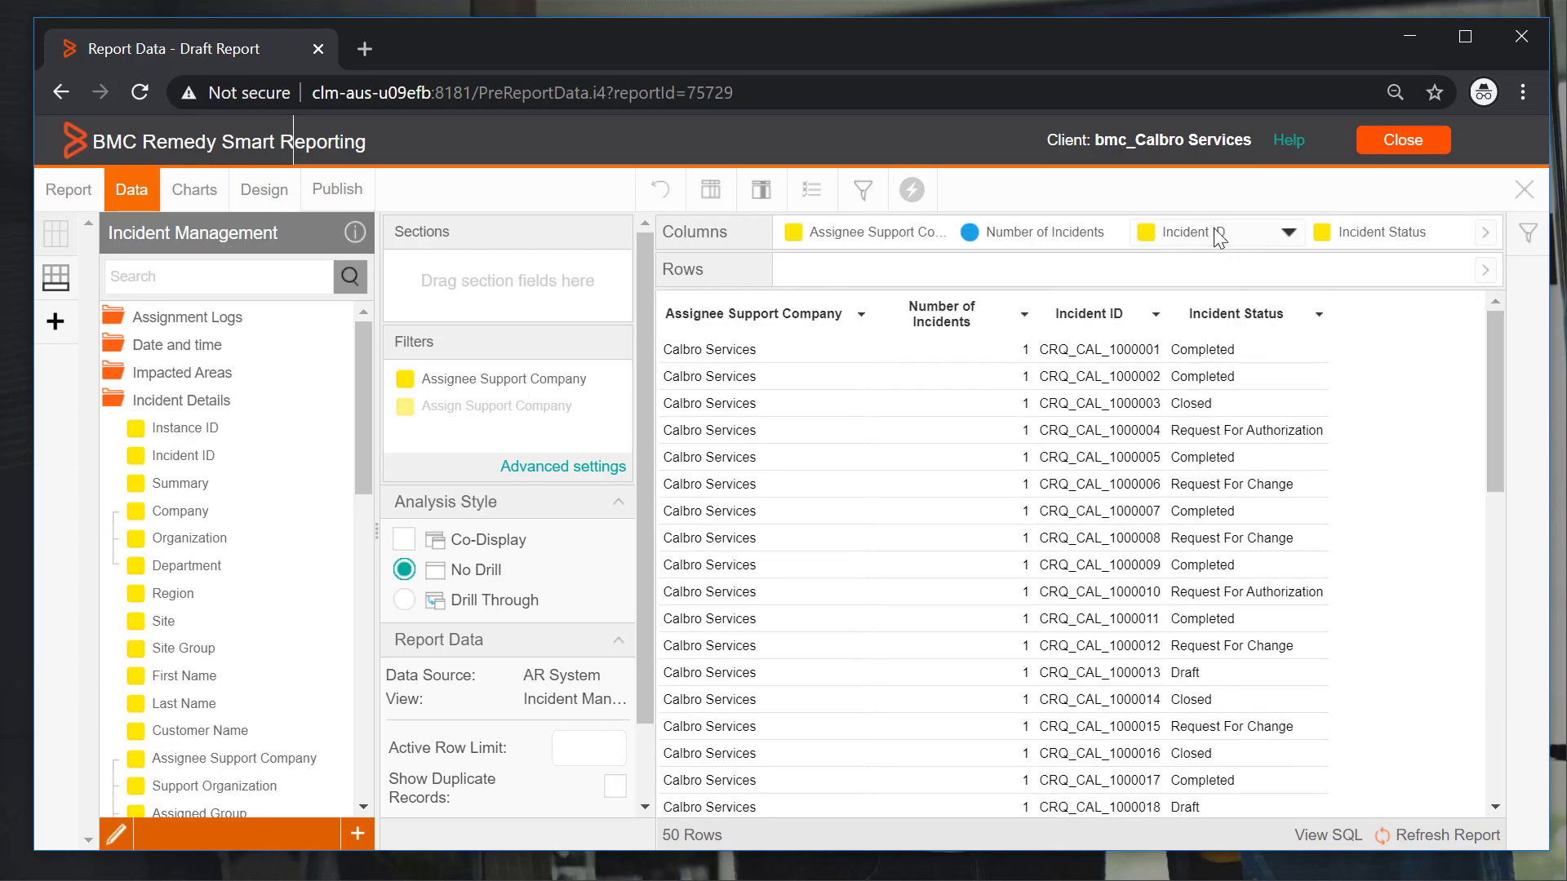
# - Set the display name of the Incident ID column to Incident/Change ID in its column formatting
pyautogui.click(1291, 235)
pyautogui.moveTo(1339, 390)
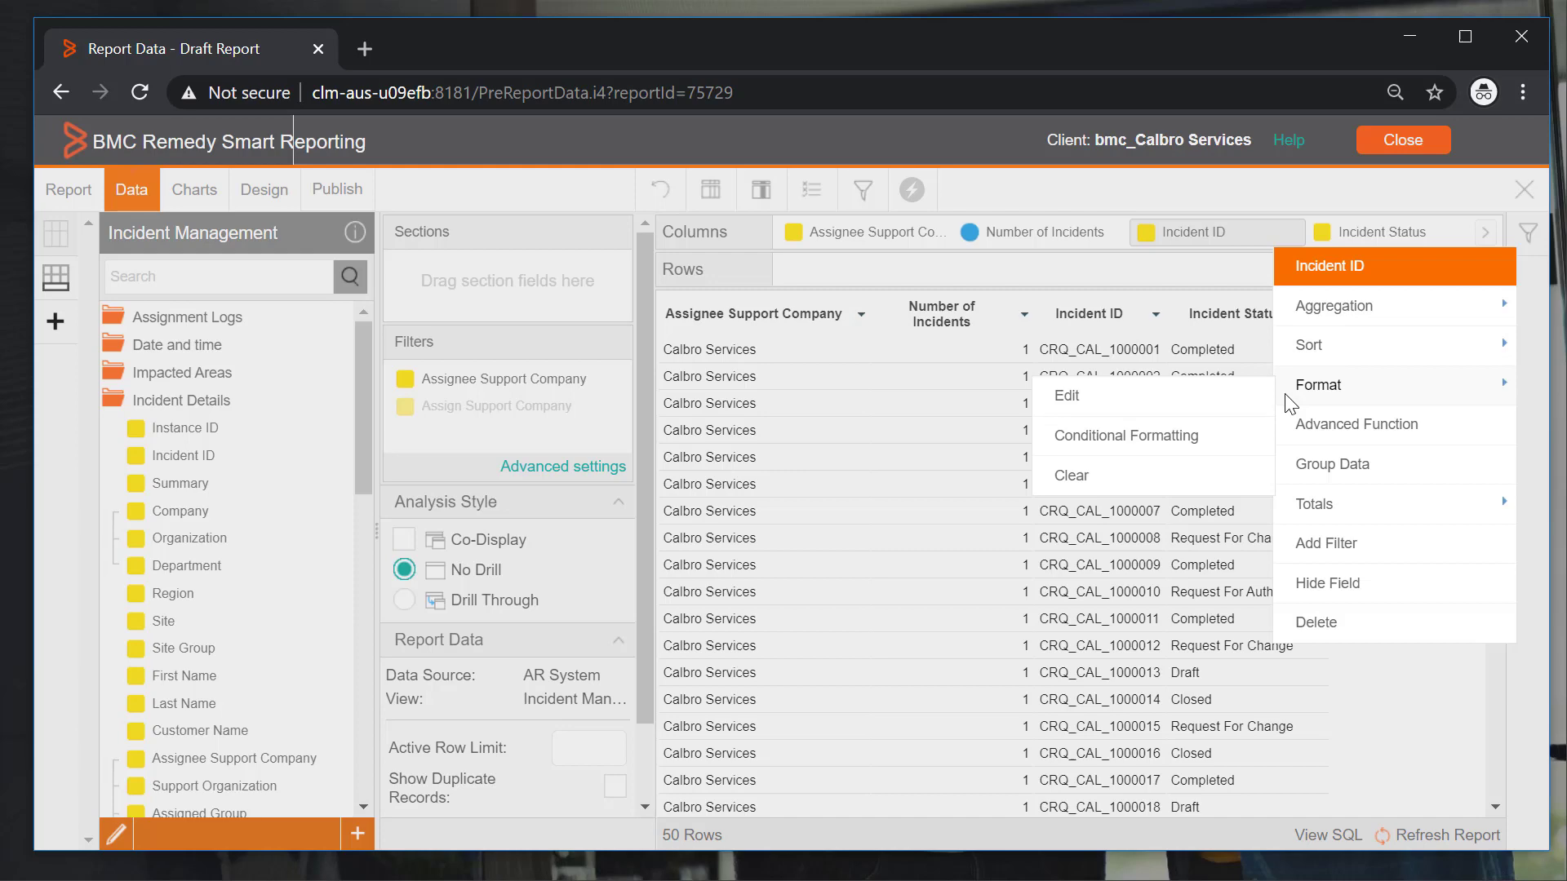
pyautogui.click(1226, 411)
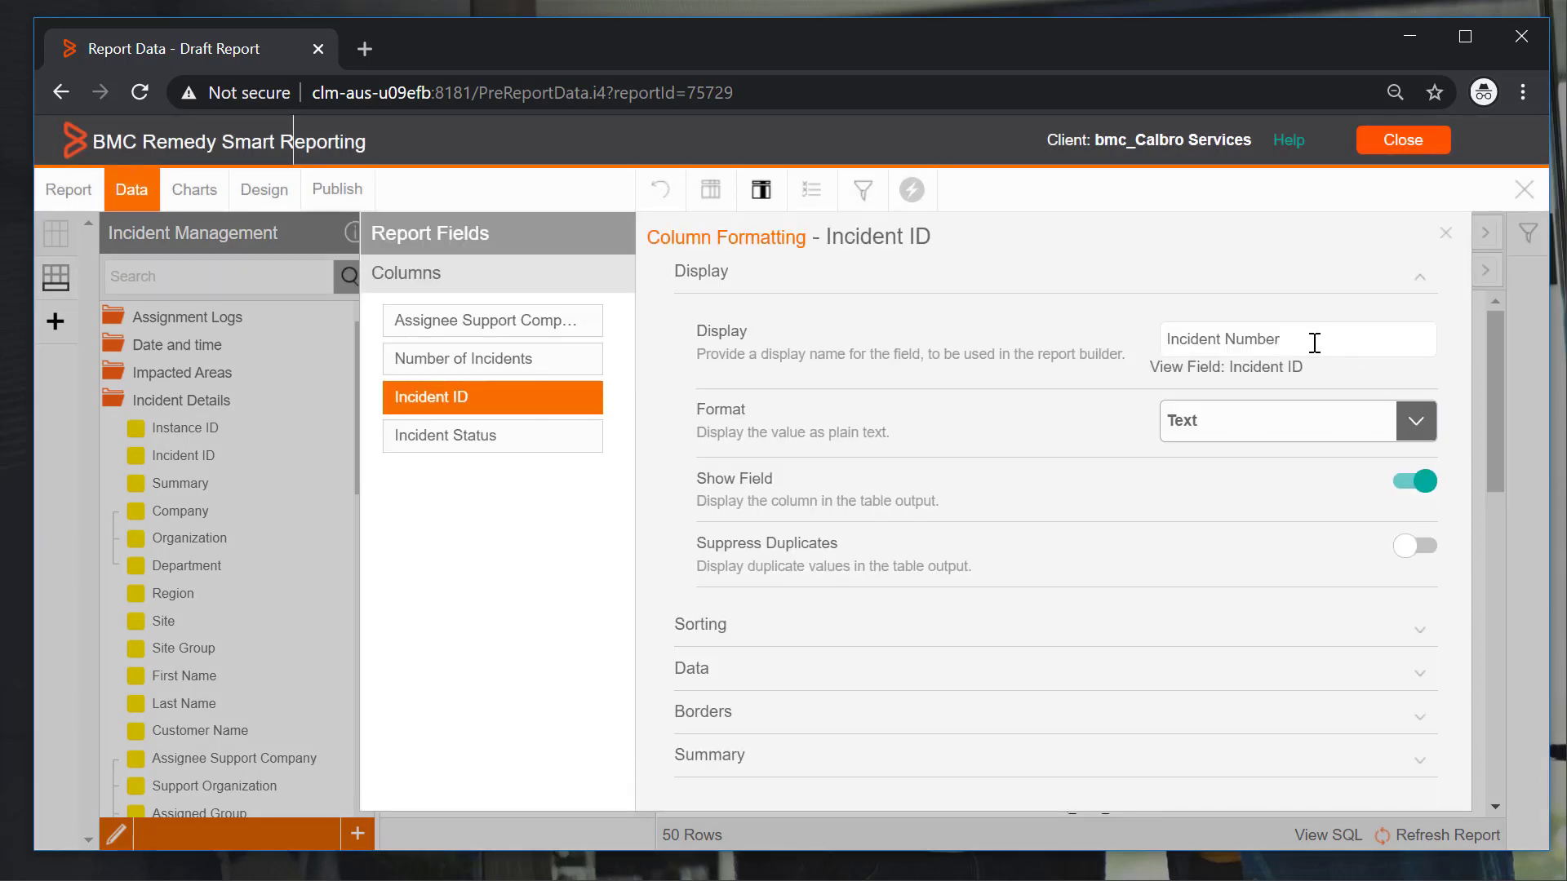
pyautogui.click(1314, 341)
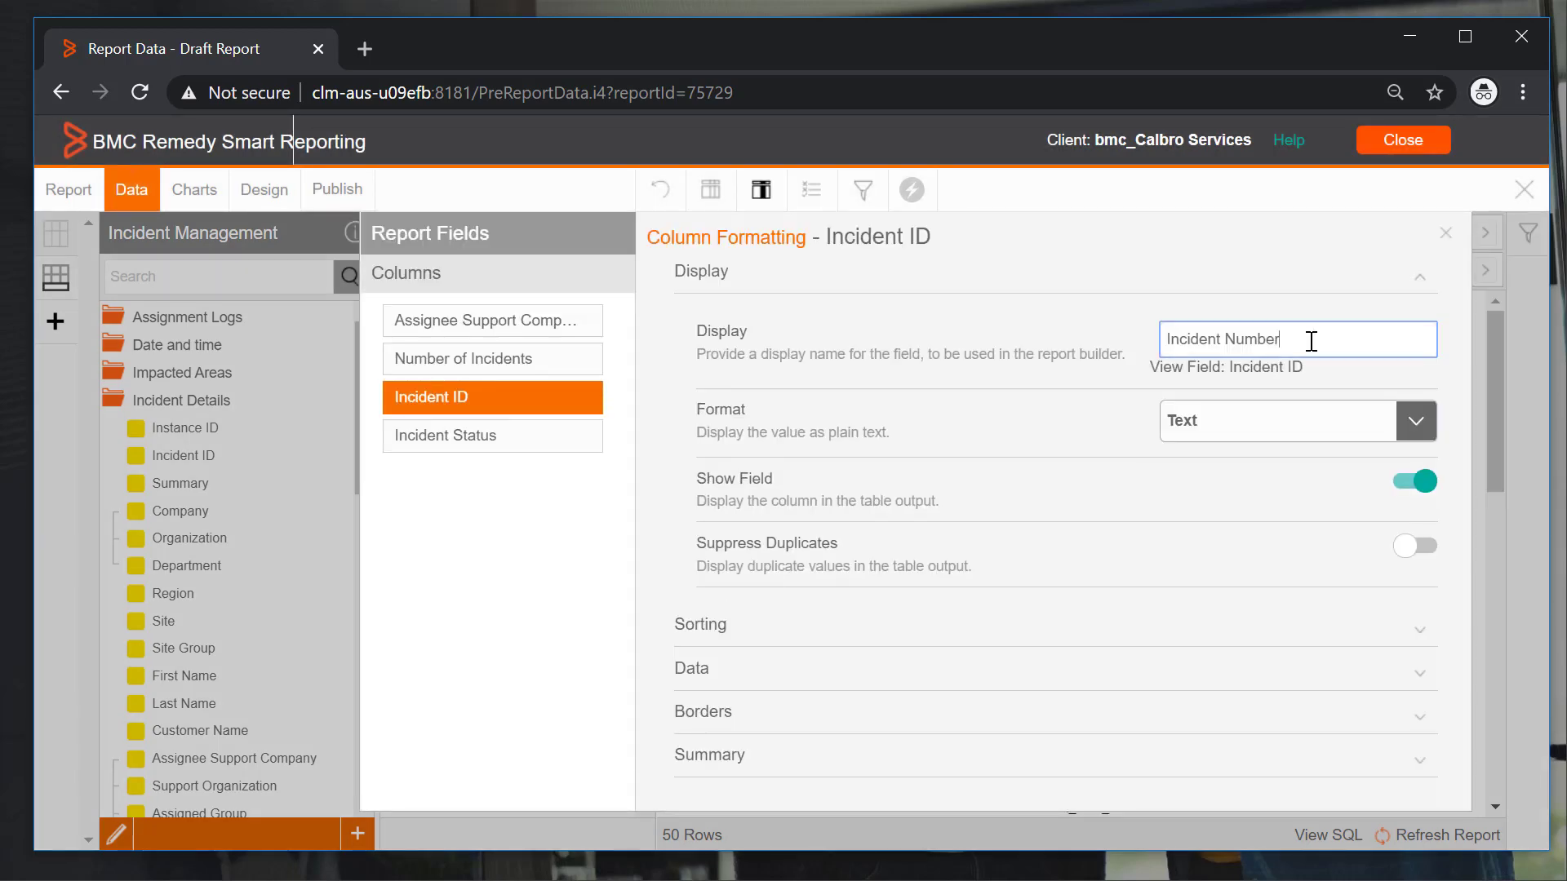
pyautogui.click(1227, 341)
pyautogui.write('Change ID')
pyautogui.press('Delete')
pyautogui.press('Delete')
pyautogui.click(1438, 235)
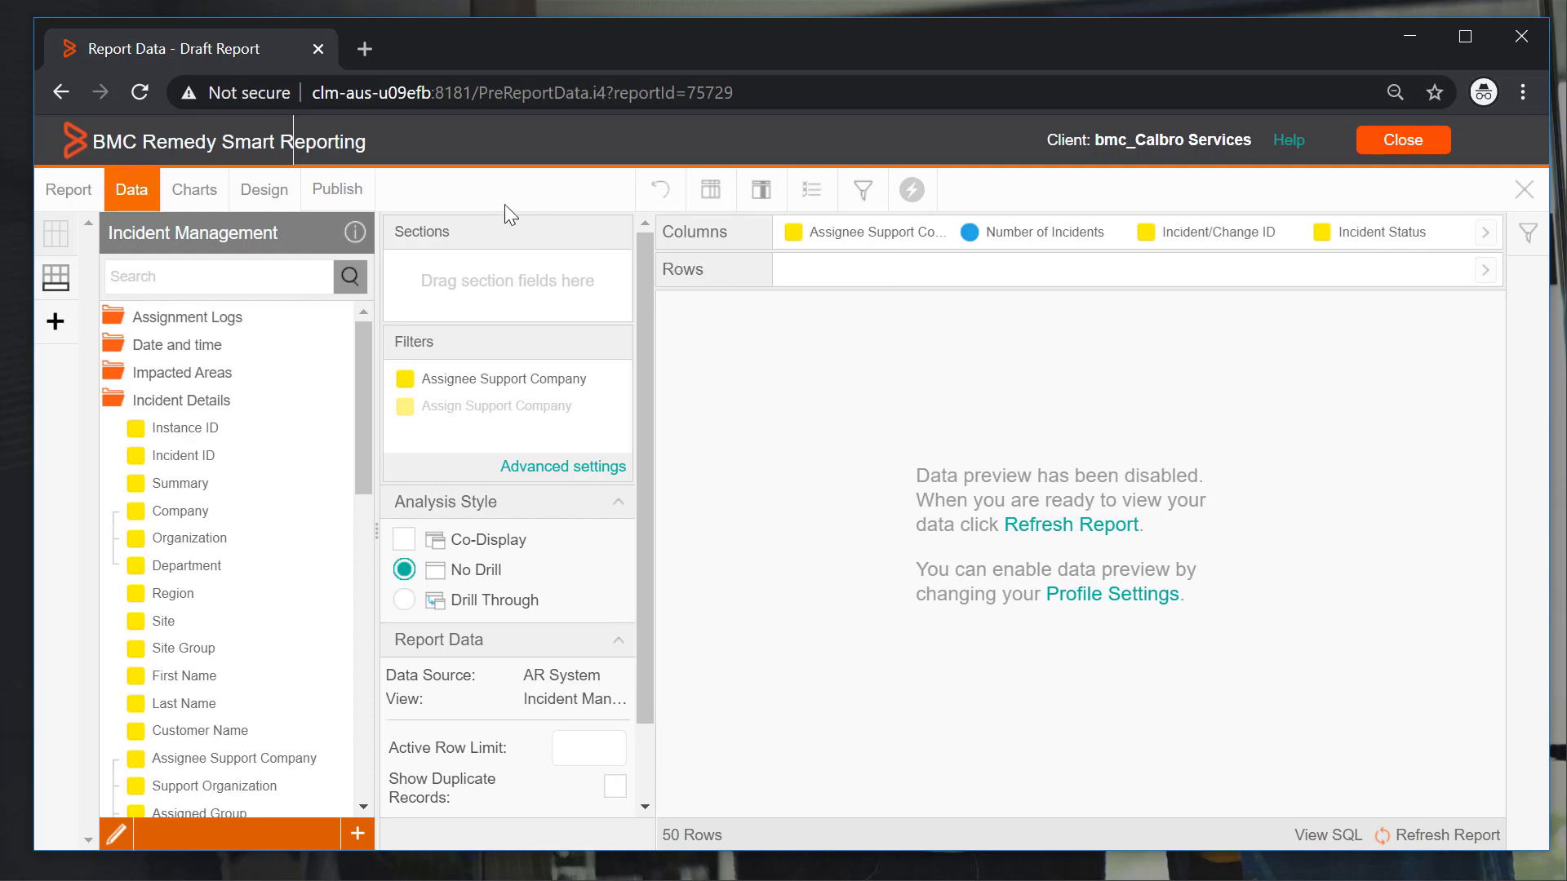
# - Open the draft report's design view and look through its change and incident rows
pyautogui.click(272, 196)
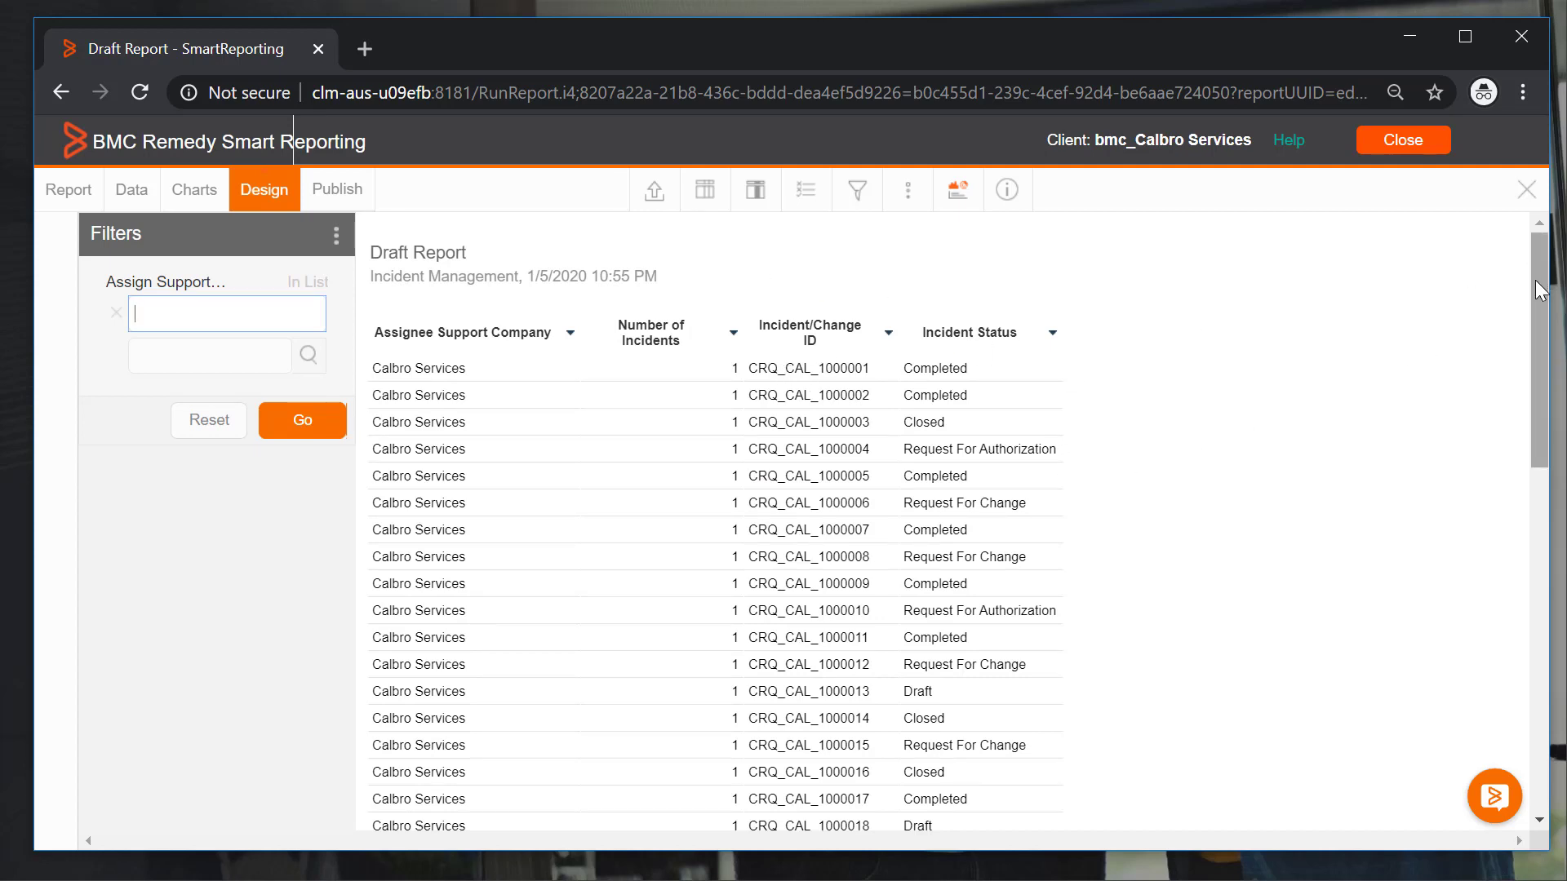
pyautogui.moveTo(1539, 292); pyautogui.dragTo(1540, 551)
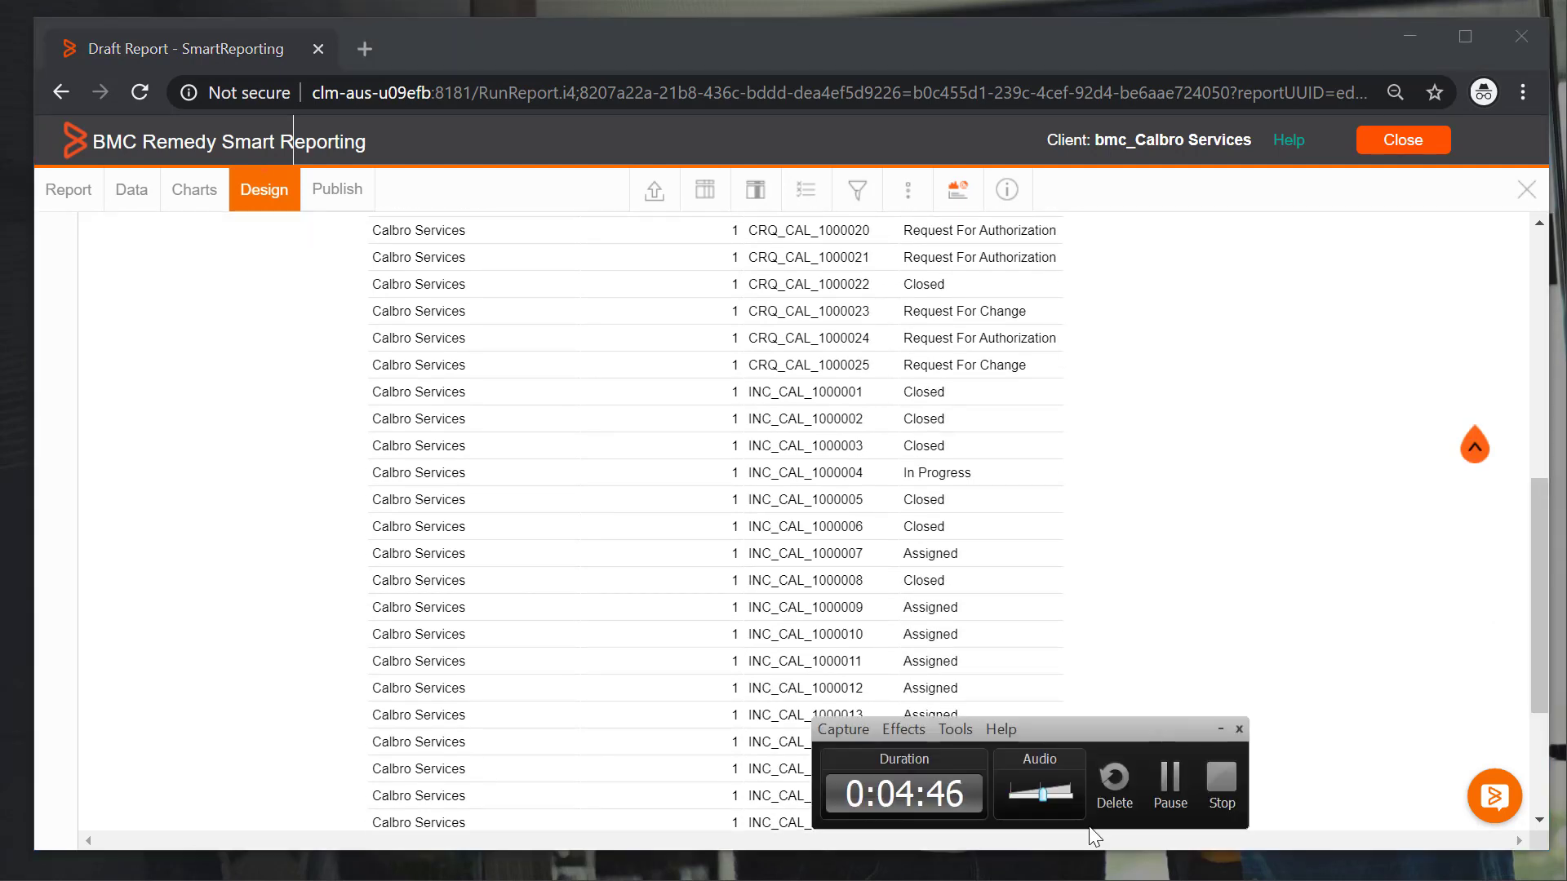
pyautogui.click(1172, 779)
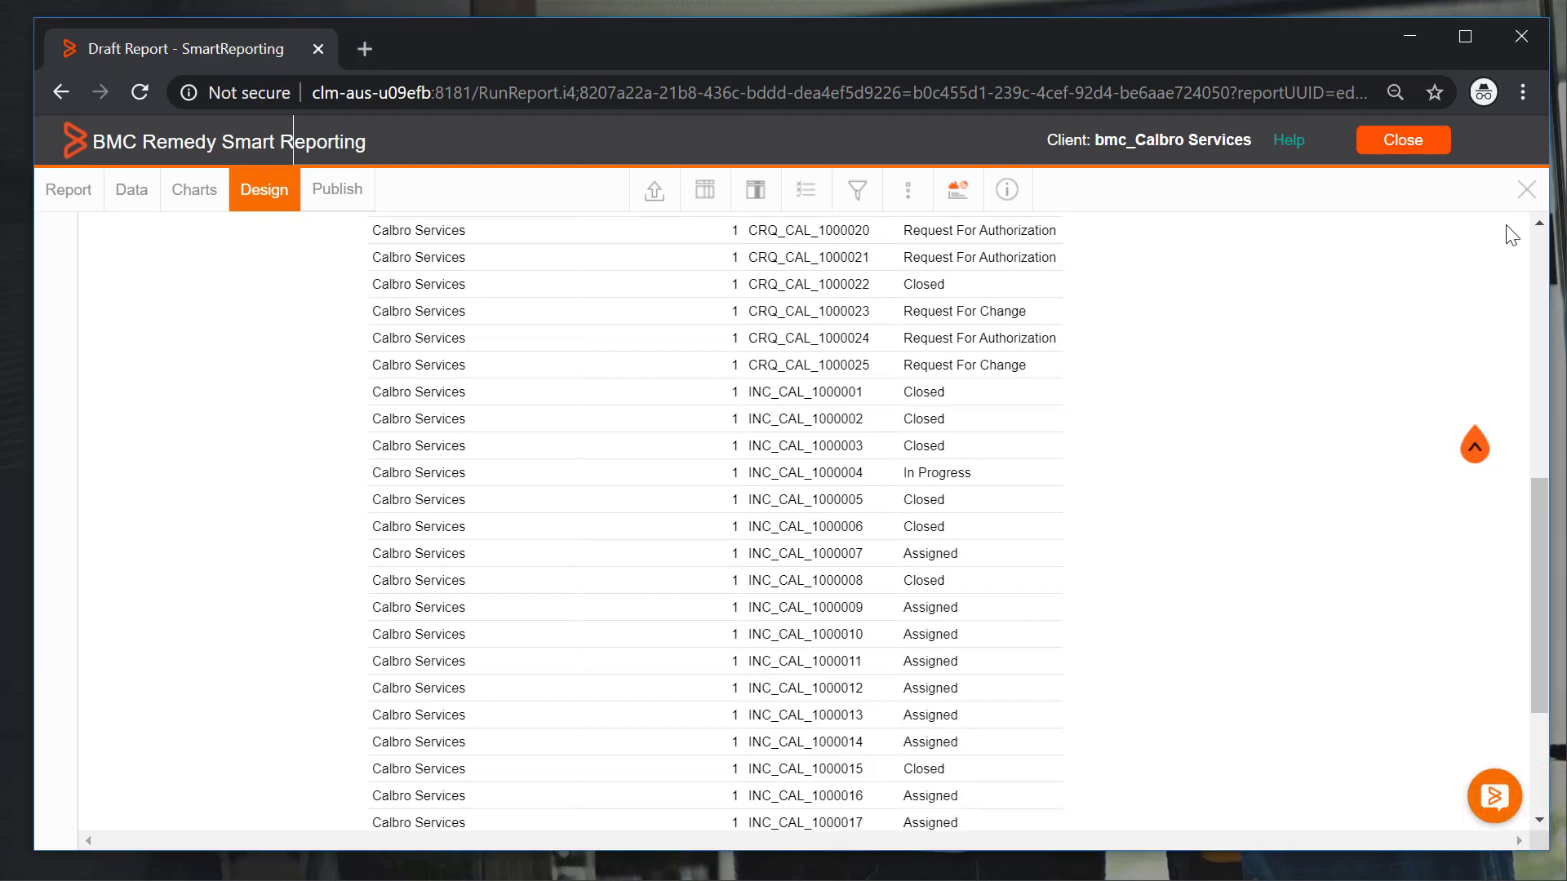
# - Close the draft report and open the Incident Details report from the Incident Management folder
pyautogui.click(1523, 196)
pyautogui.click(793, 540)
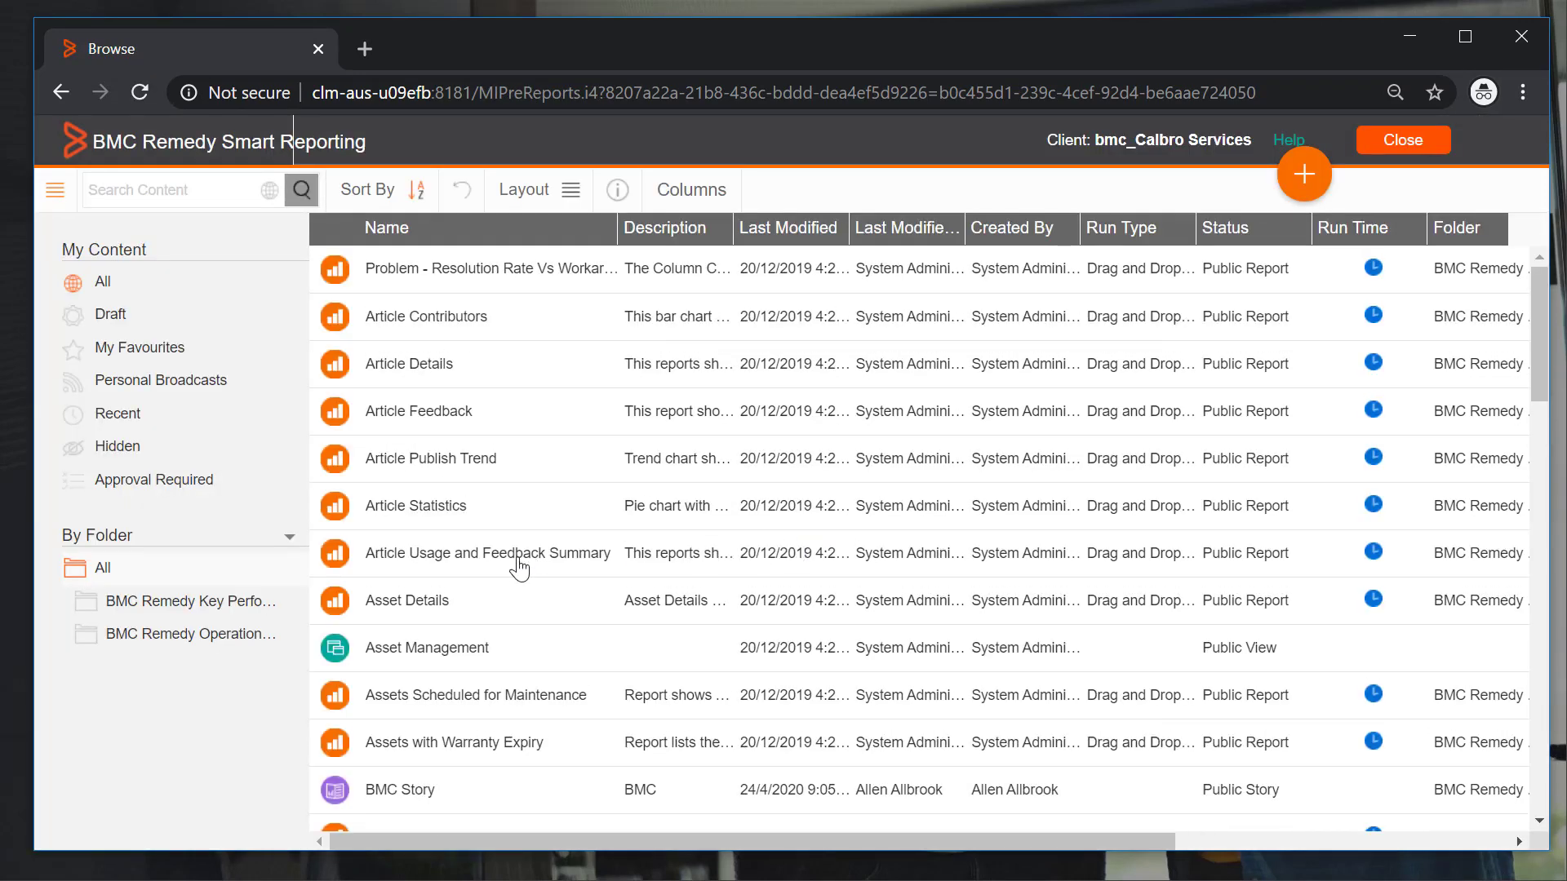
pyautogui.click(231, 635)
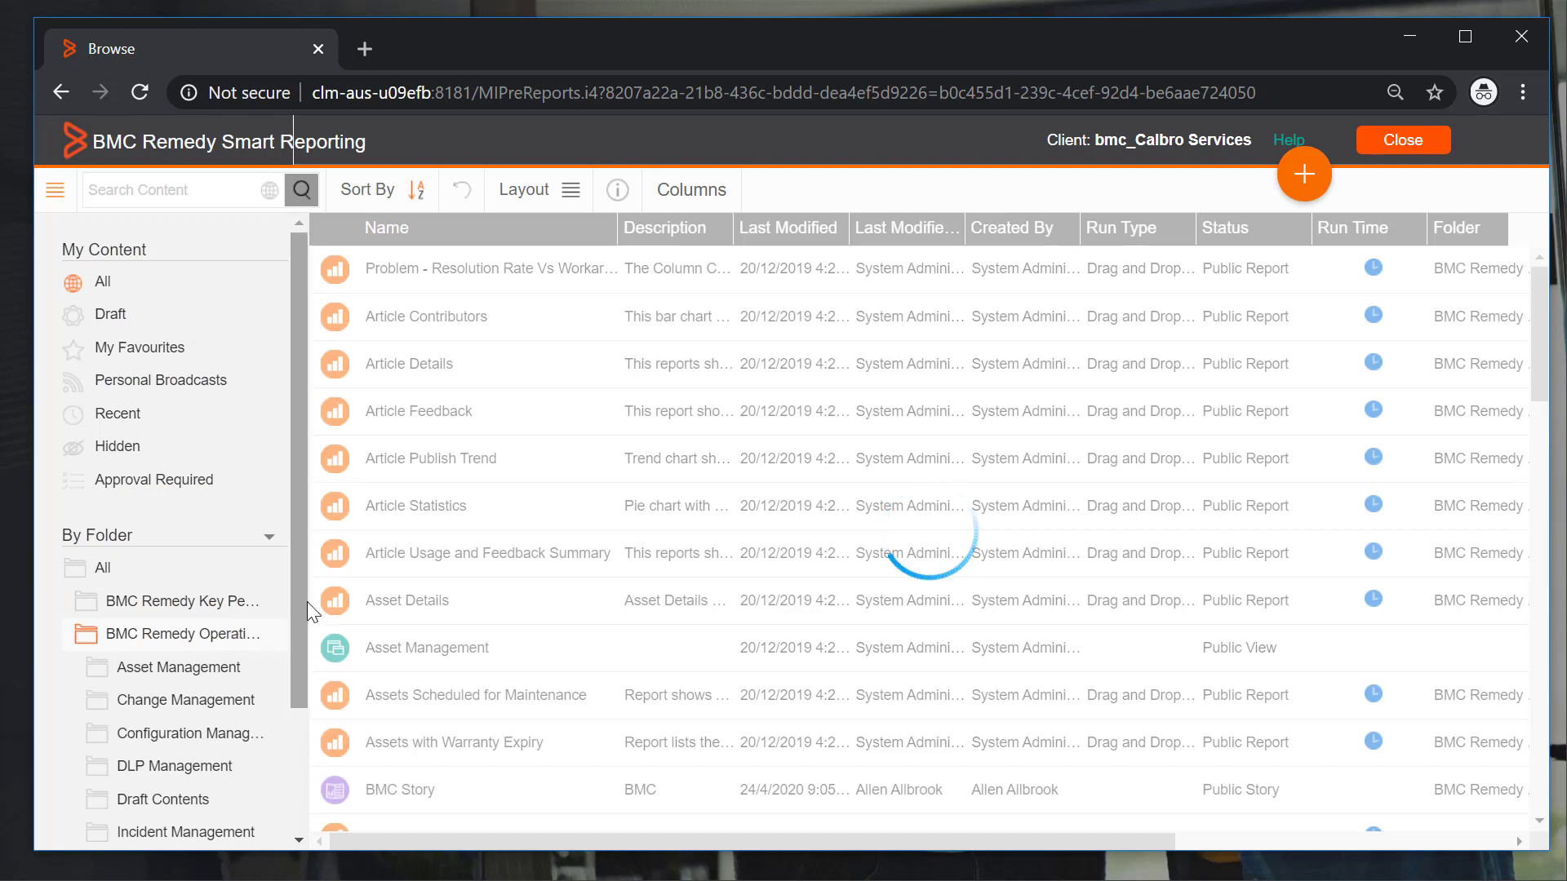
pyautogui.scroll(-1, 261, 677)
pyautogui.click(217, 726)
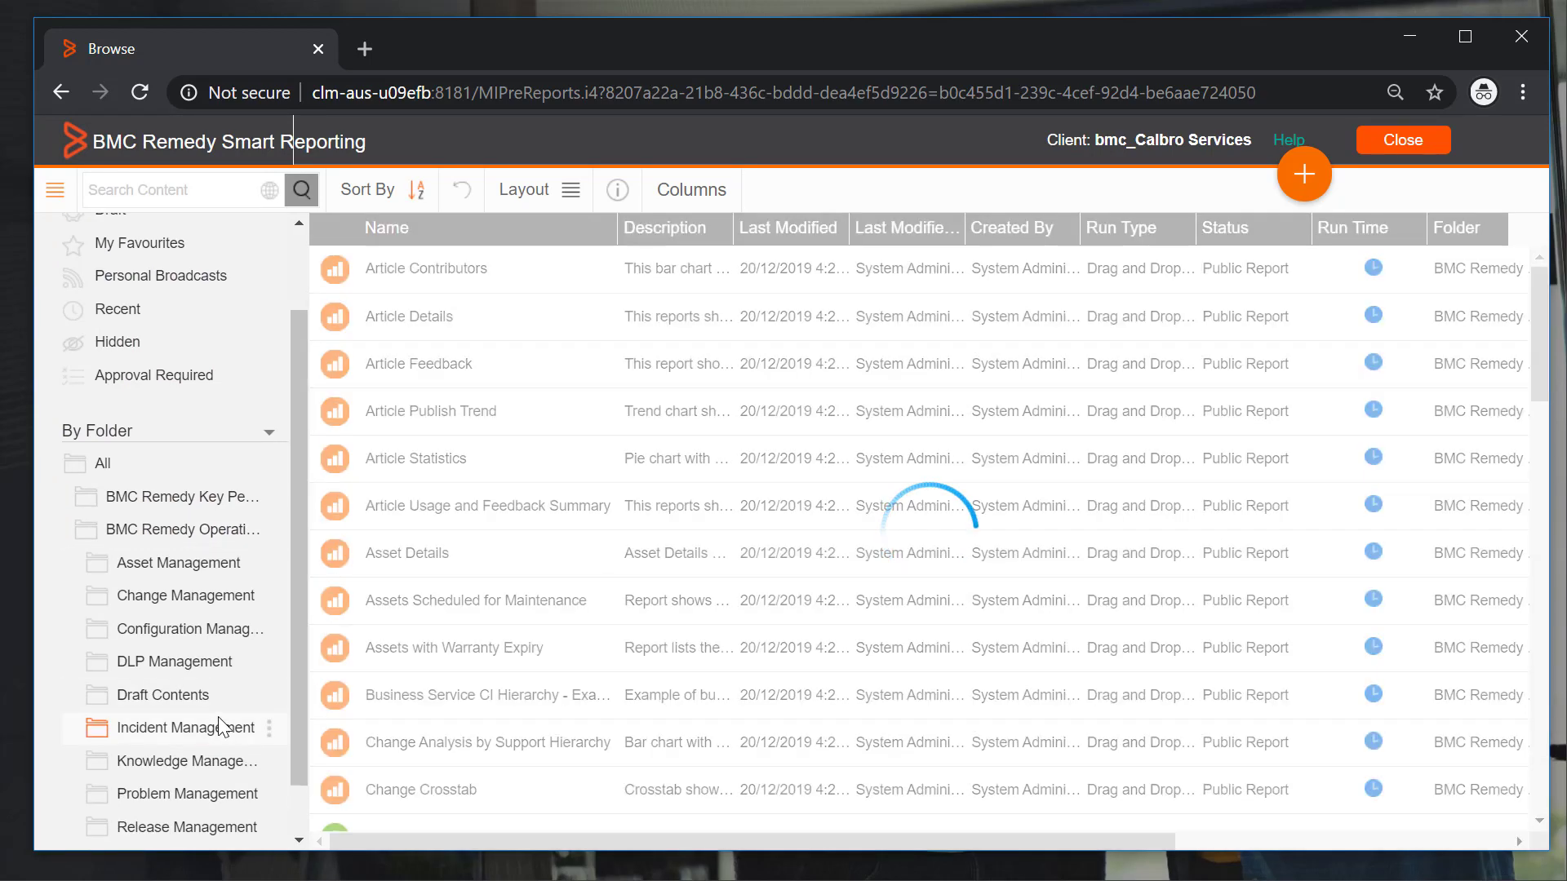
pyautogui.click(441, 470)
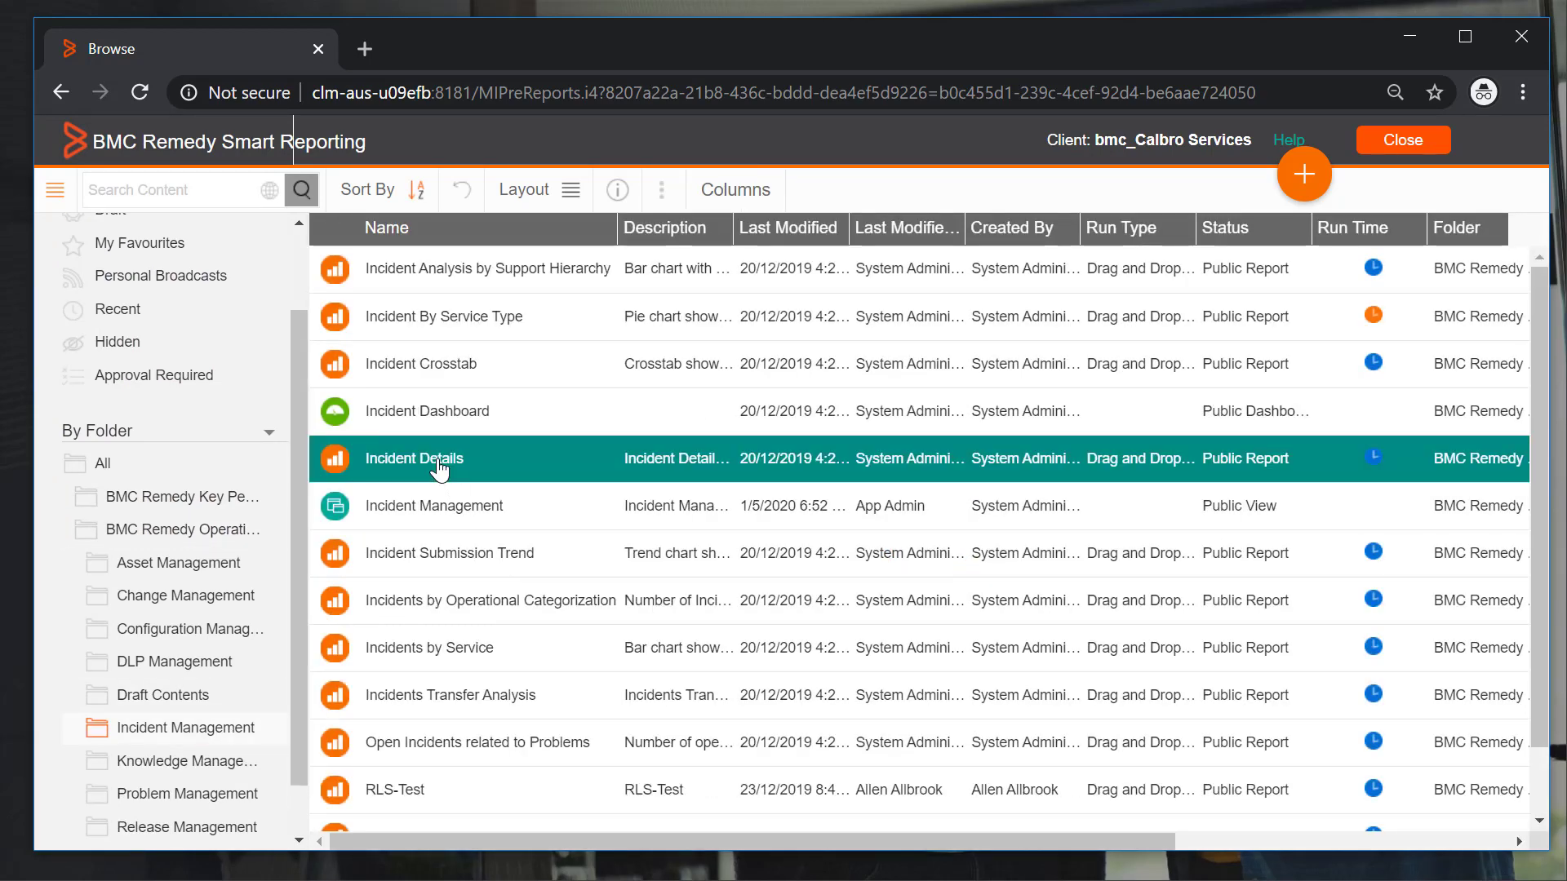
# - Open the Incident Details report and run it with its preset Status and Calbro Services support company filters
pyautogui.rightClick(443, 469)
pyautogui.click(458, 481)
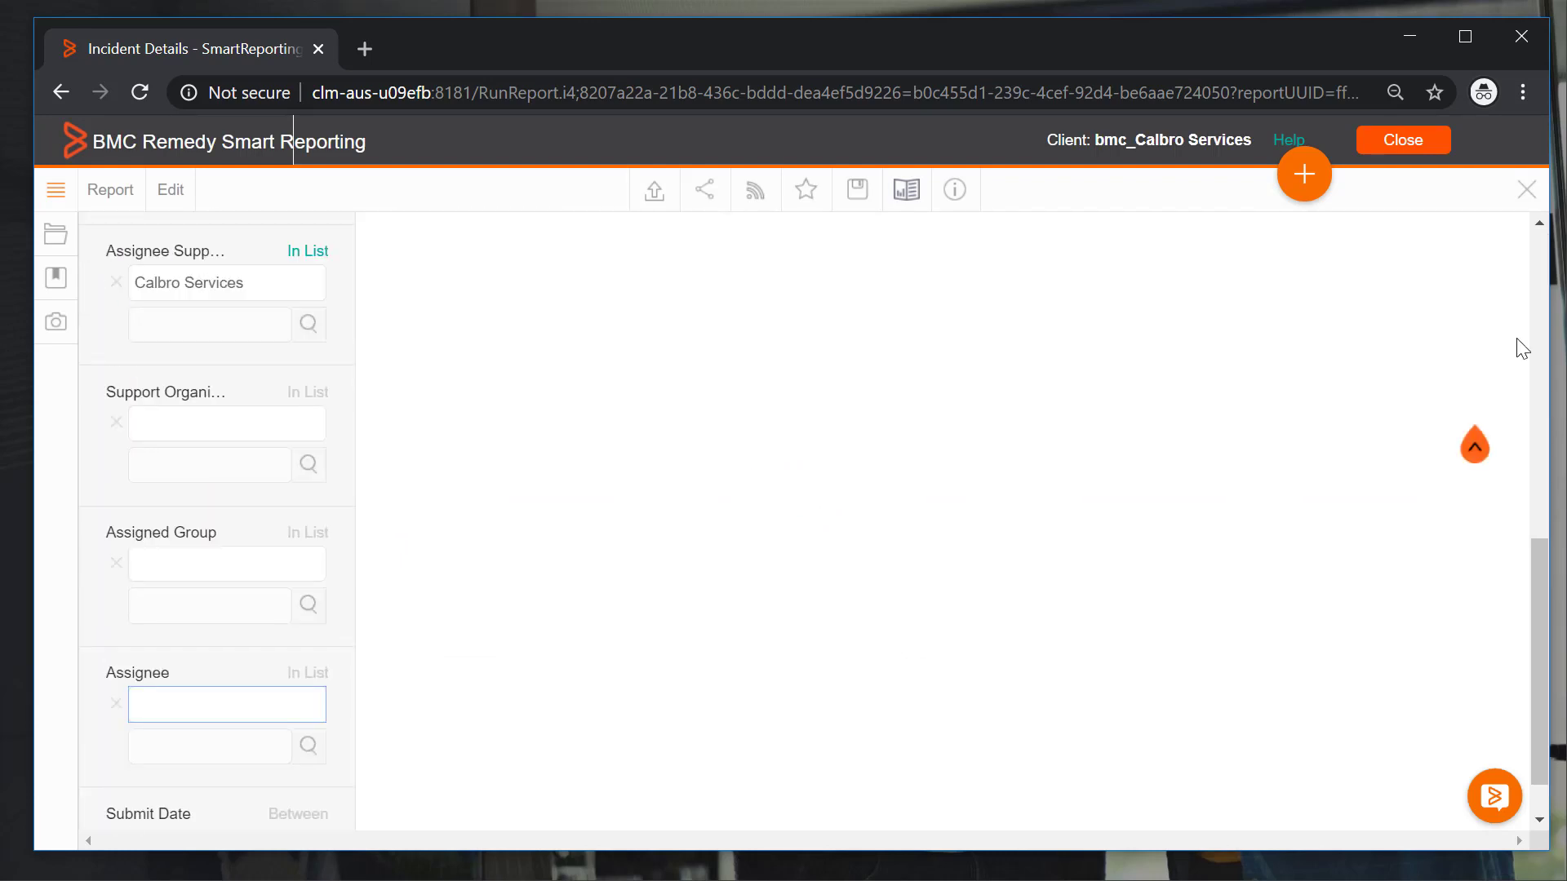
pyautogui.click(926, 549)
pyautogui.scroll(-3, 926, 548)
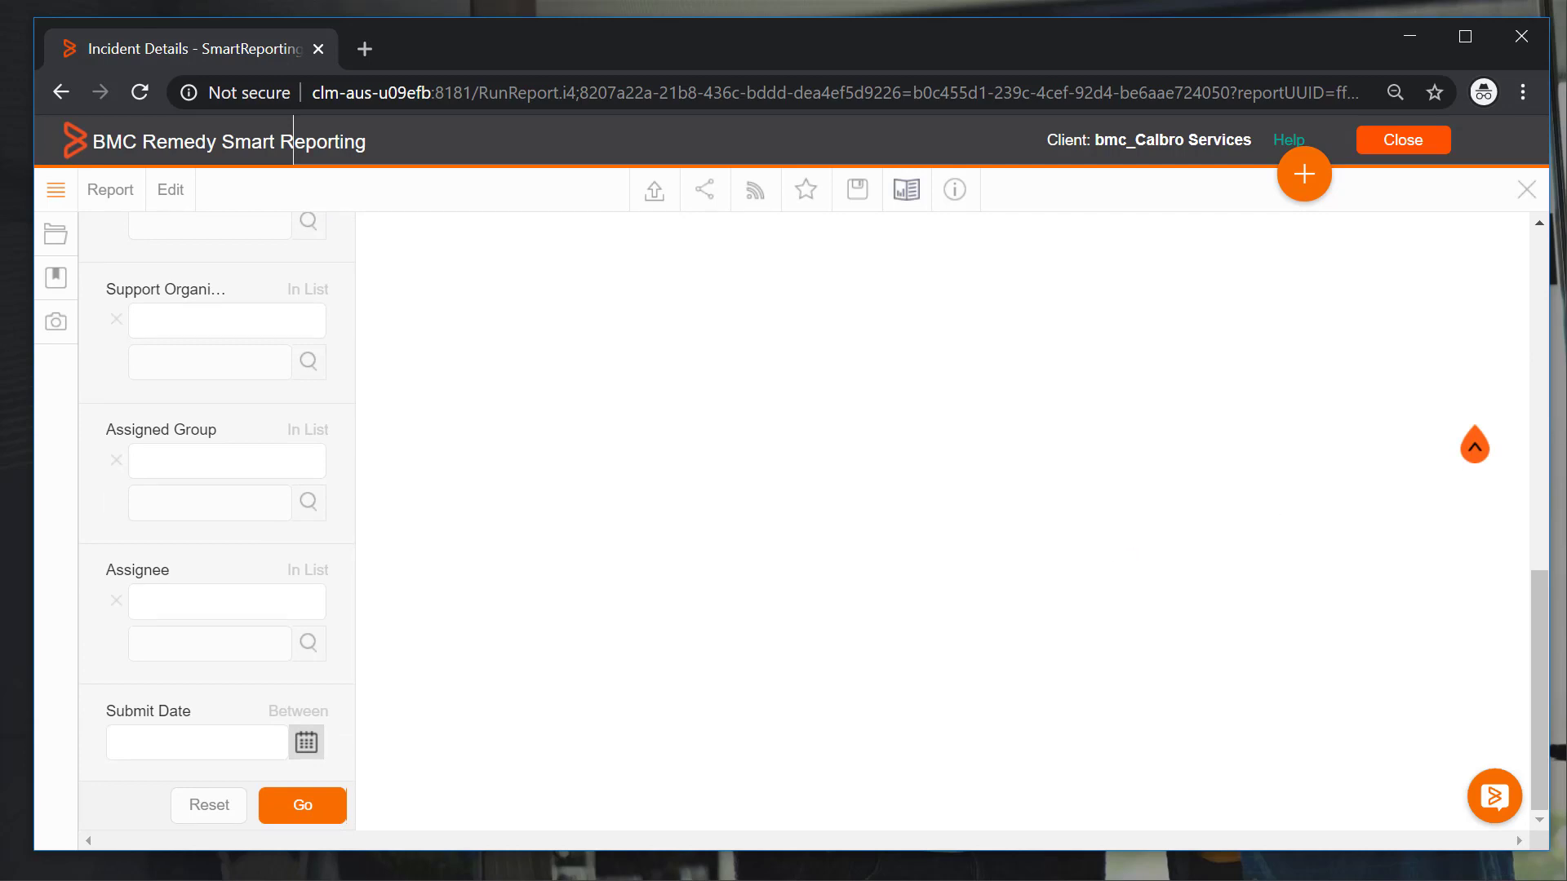
pyautogui.click(297, 816)
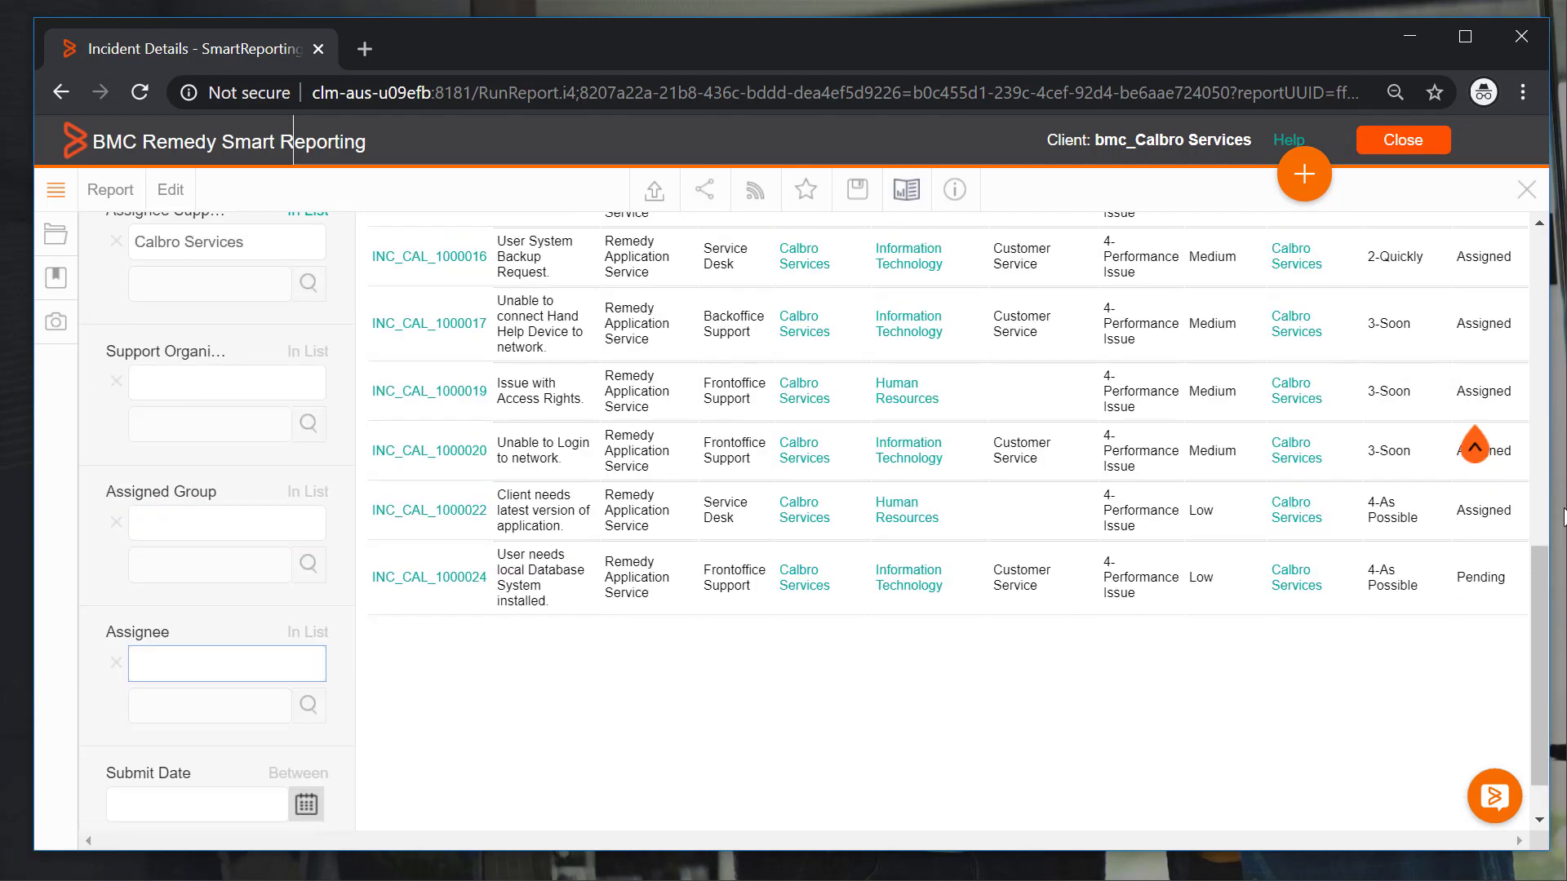
# - Copy the full SQL statement from the Incident Details report's information and close the details dialog
pyautogui.moveTo(1536, 688); pyautogui.dragTo(1541, 347)
pyautogui.click(951, 196)
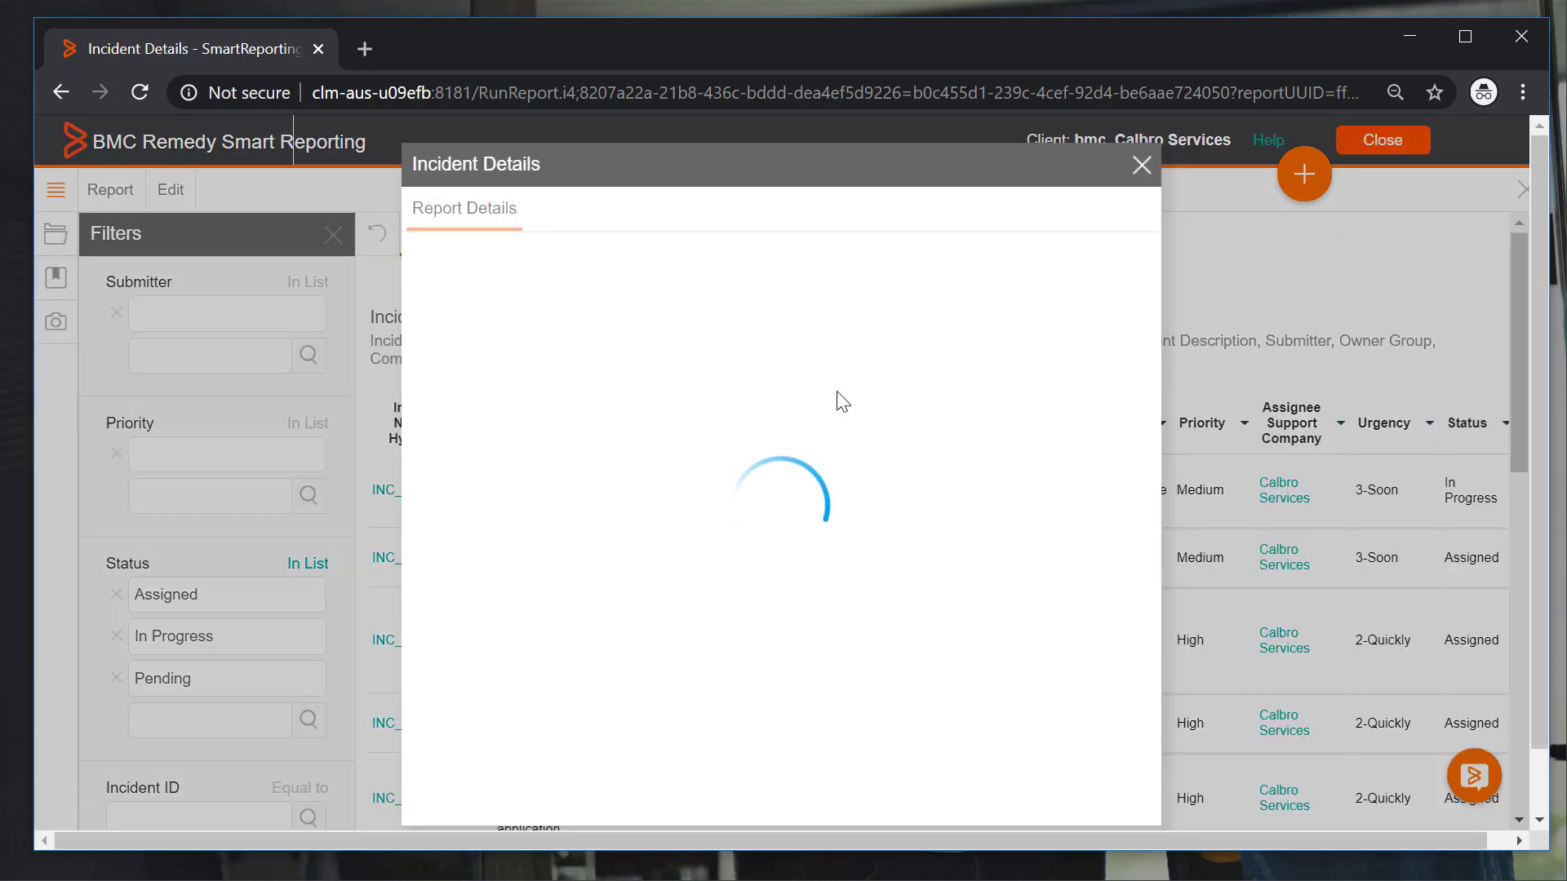
pyautogui.click(684, 211)
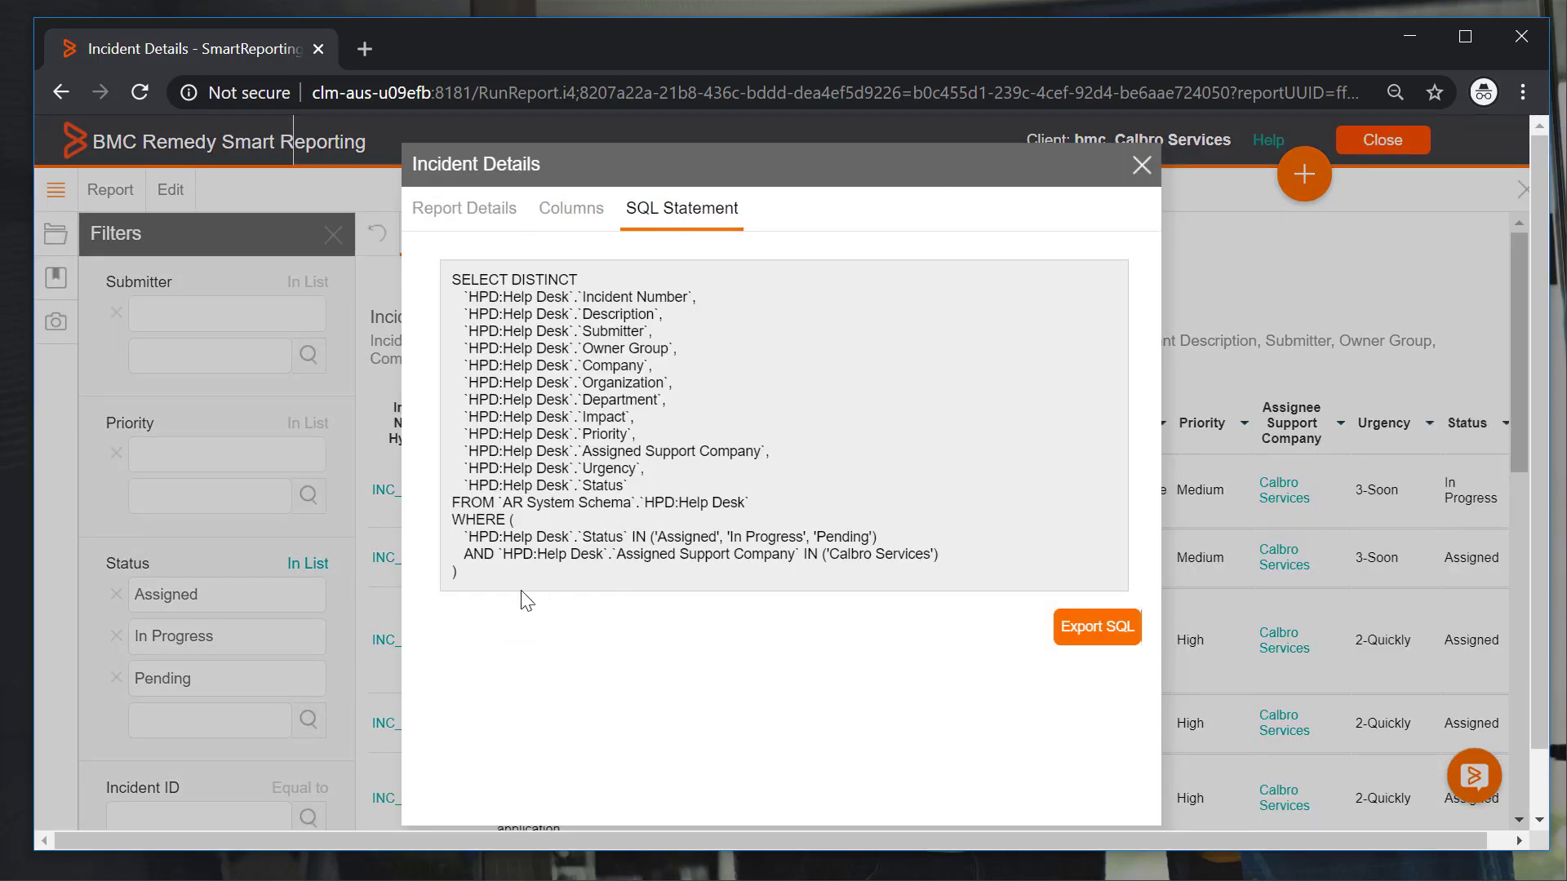
pyautogui.moveTo(483, 572); pyautogui.dragTo(425, 294)
pyautogui.hotkey('ctrl', 'c')
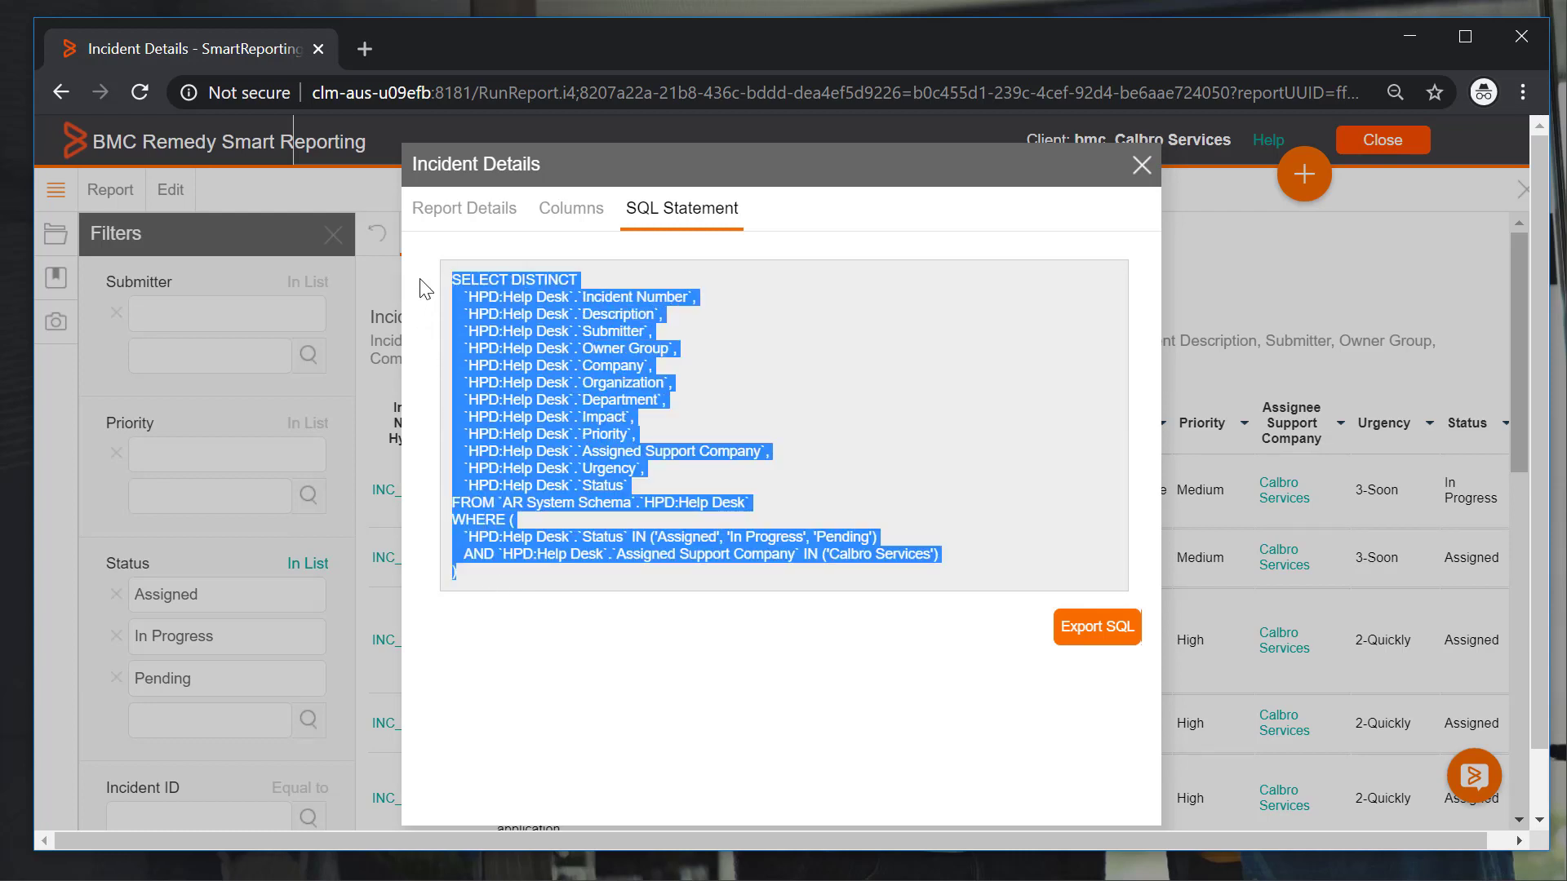
pyautogui.click(1142, 165)
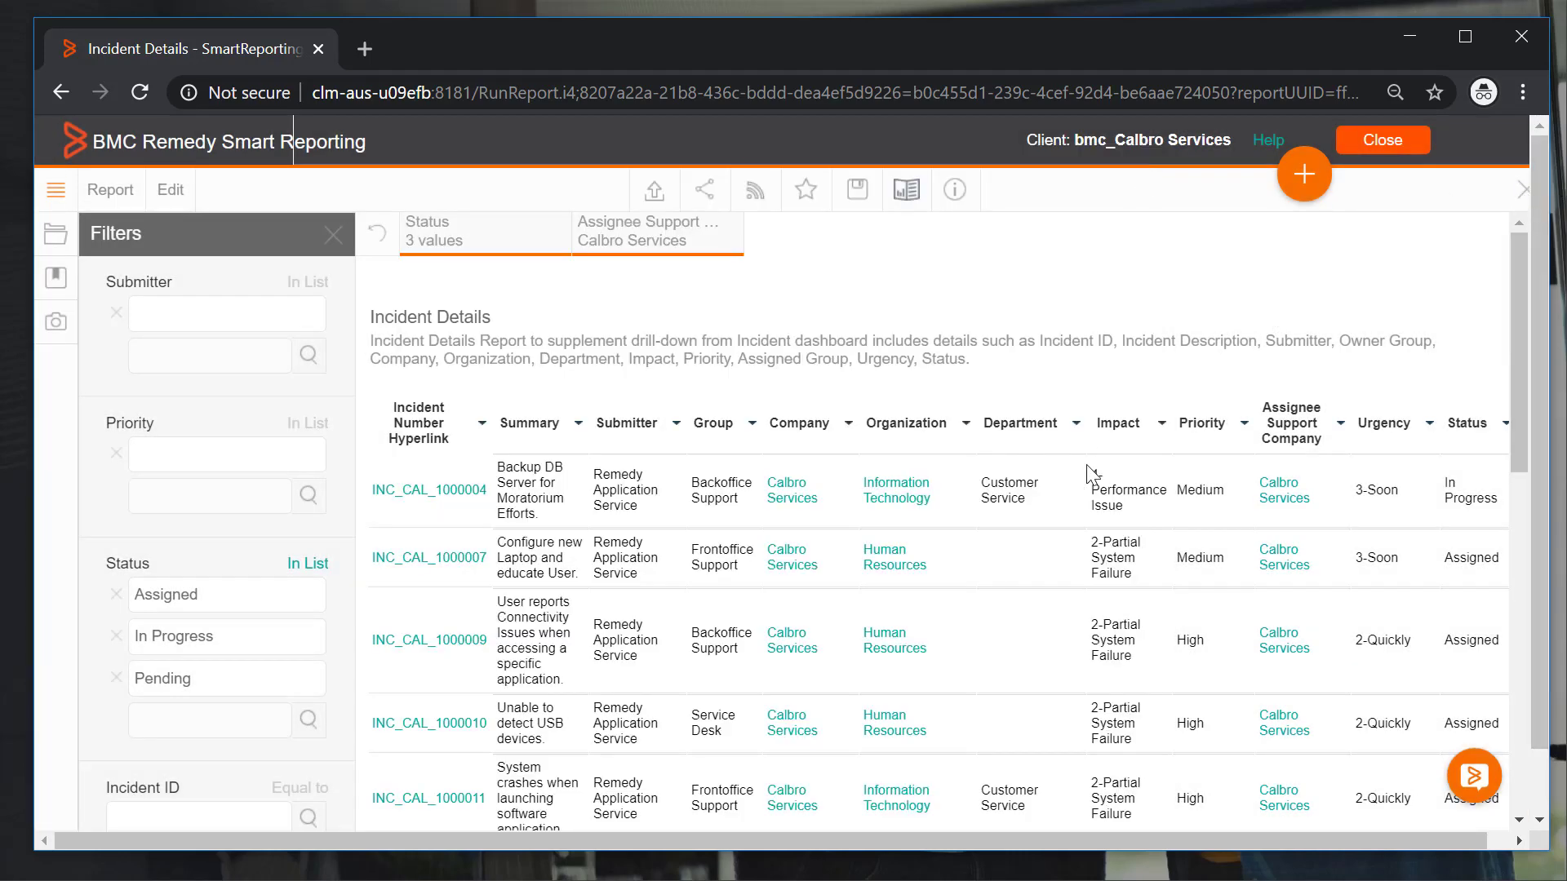
# - Close the report, create a new Freehand SQL report on the AR System data source, and paste the copied SQL as its query
pyautogui.click(1522, 191)
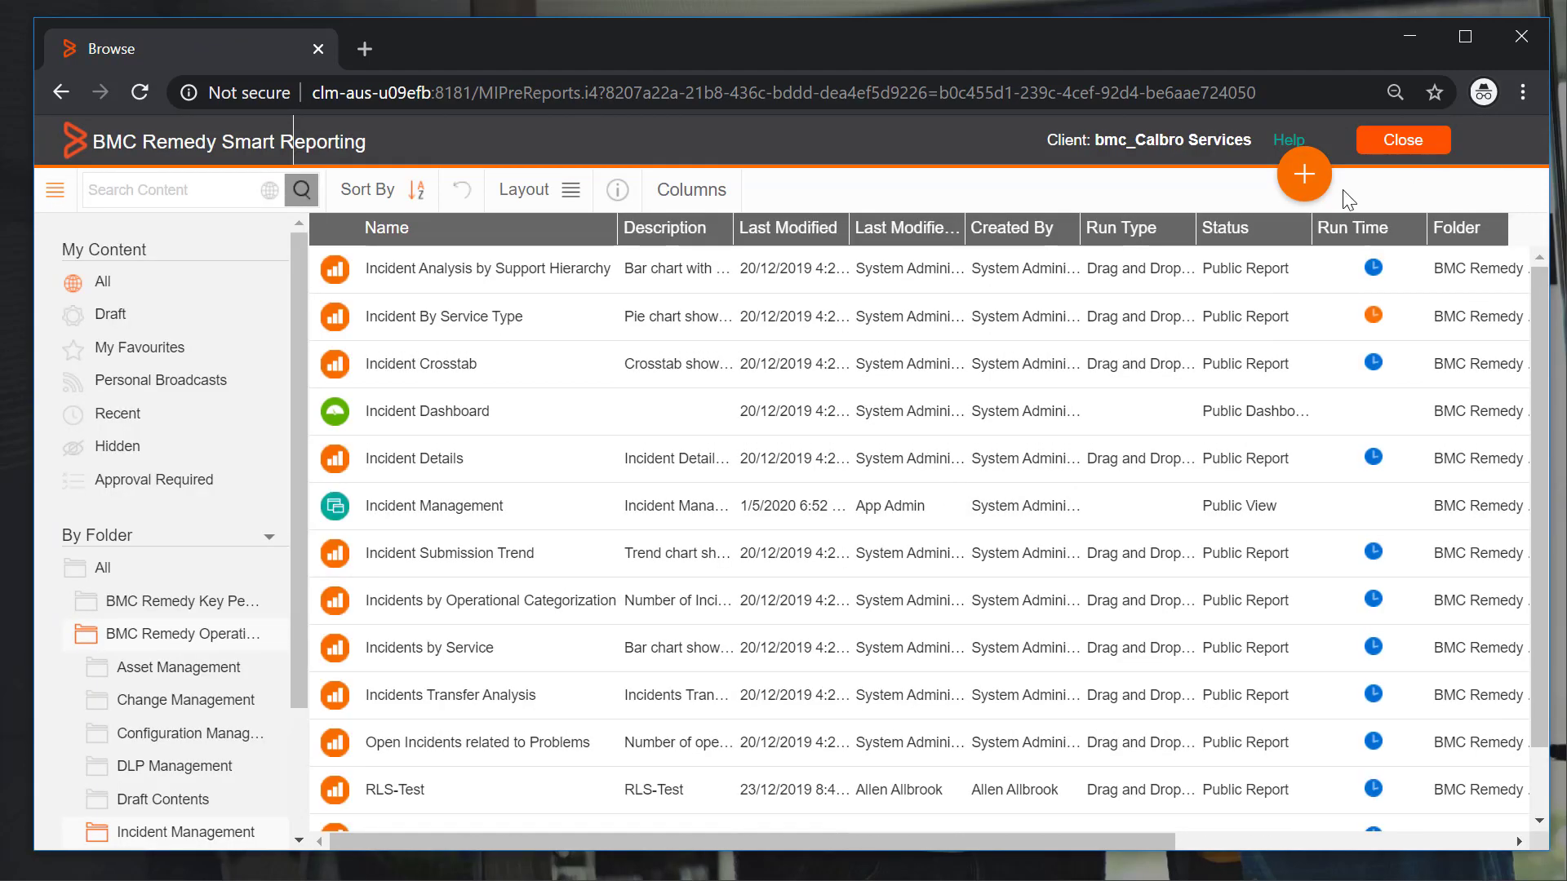
pyautogui.click(1303, 186)
pyautogui.click(1256, 273)
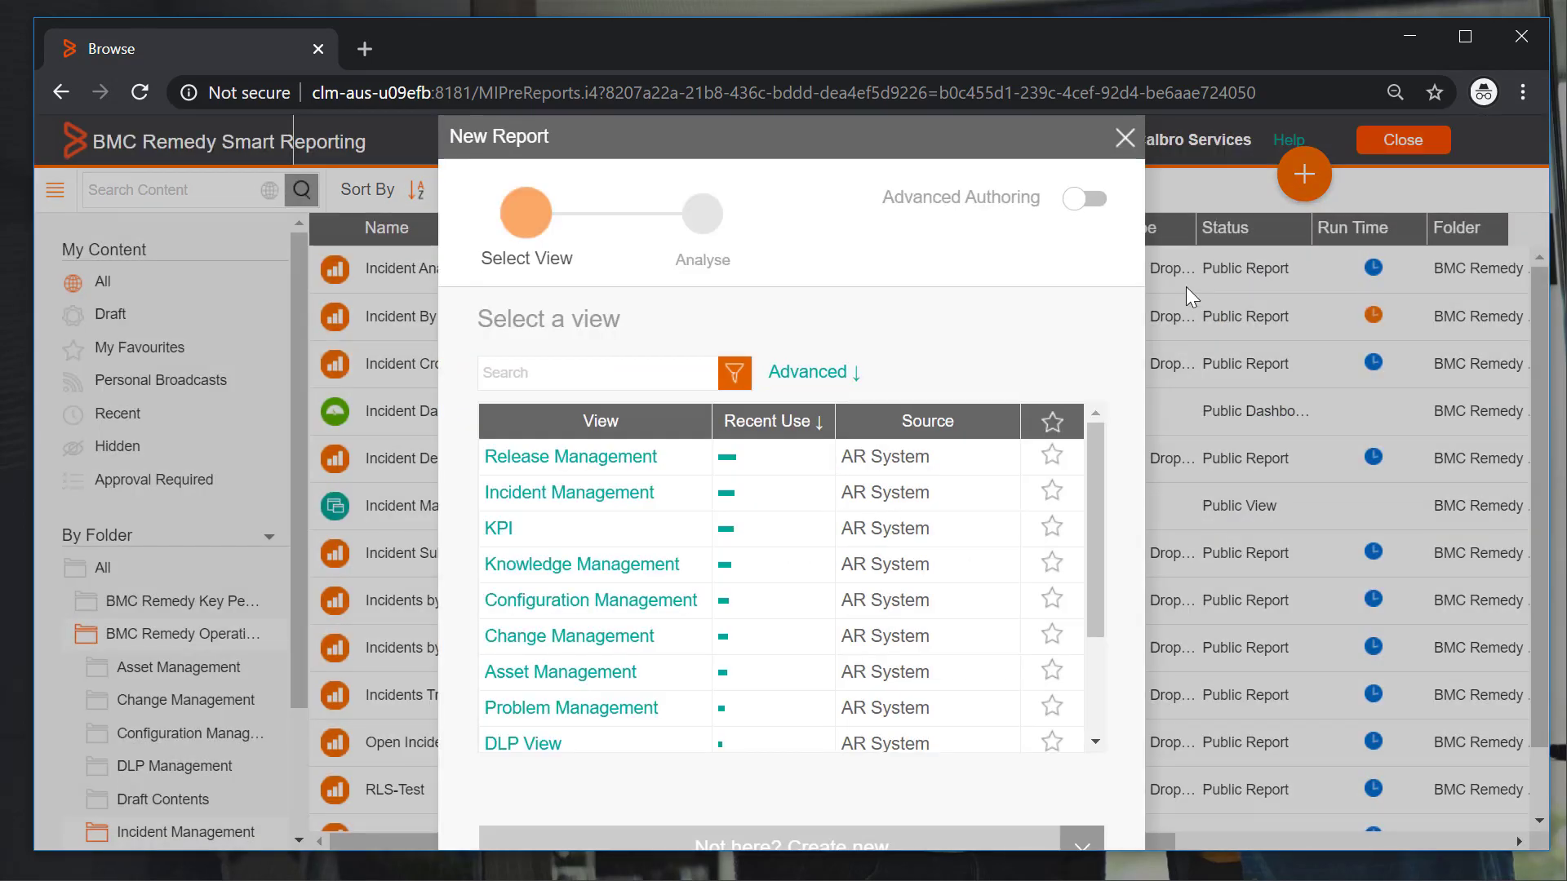
pyautogui.click(1086, 202)
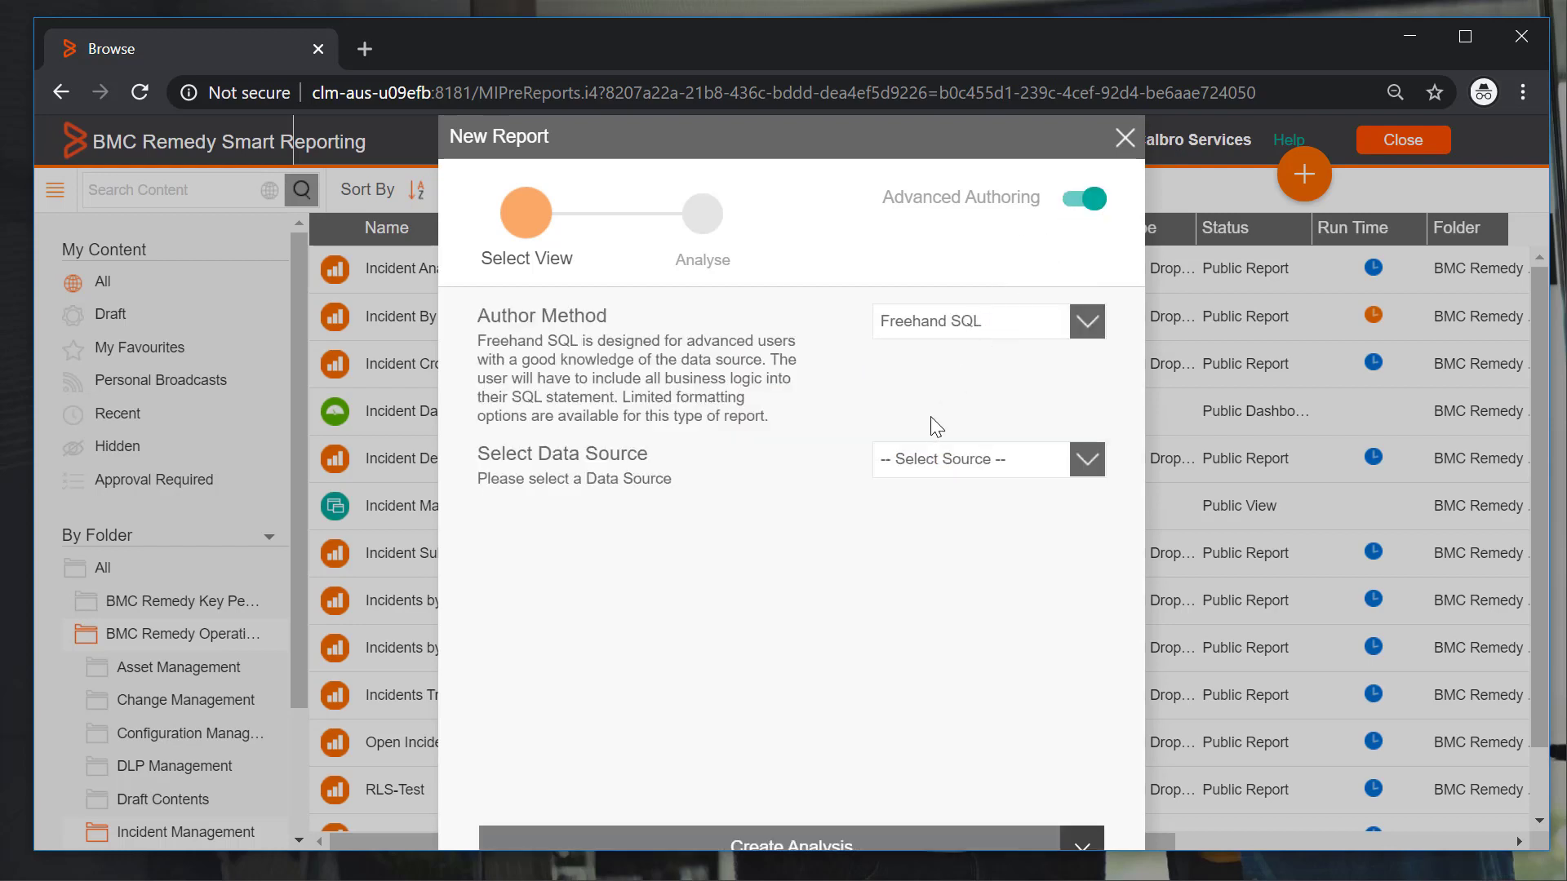
pyautogui.click(930, 459)
pyautogui.click(924, 539)
pyautogui.click(782, 839)
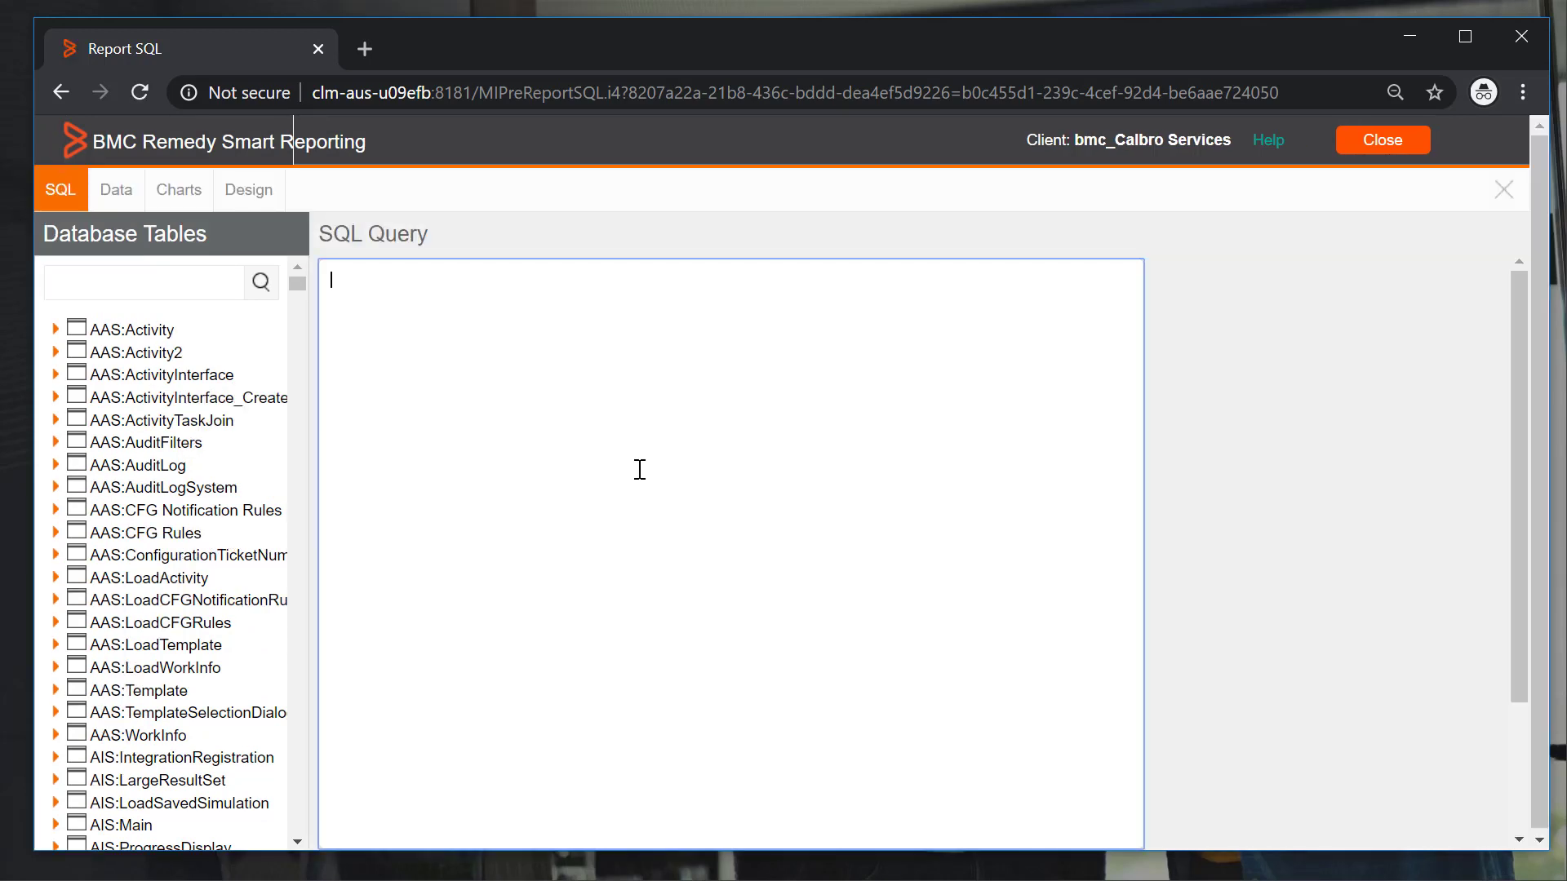
pyautogui.hotkey('ctrl', 'v')
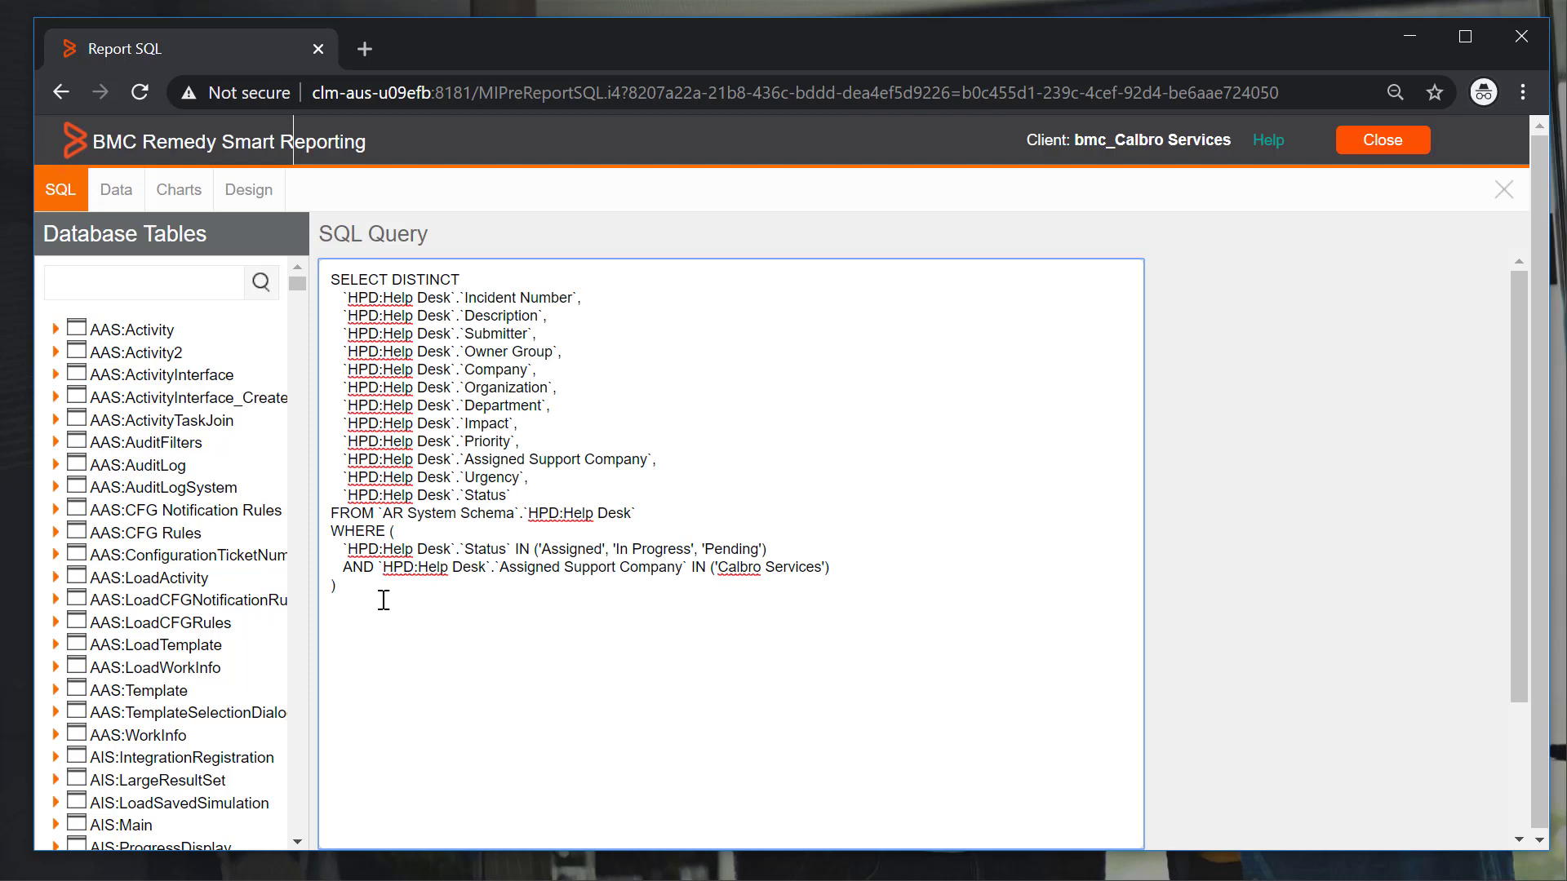
pyautogui.moveTo(367, 593); pyautogui.dragTo(307, 540)
pyautogui.press('BackSpace')
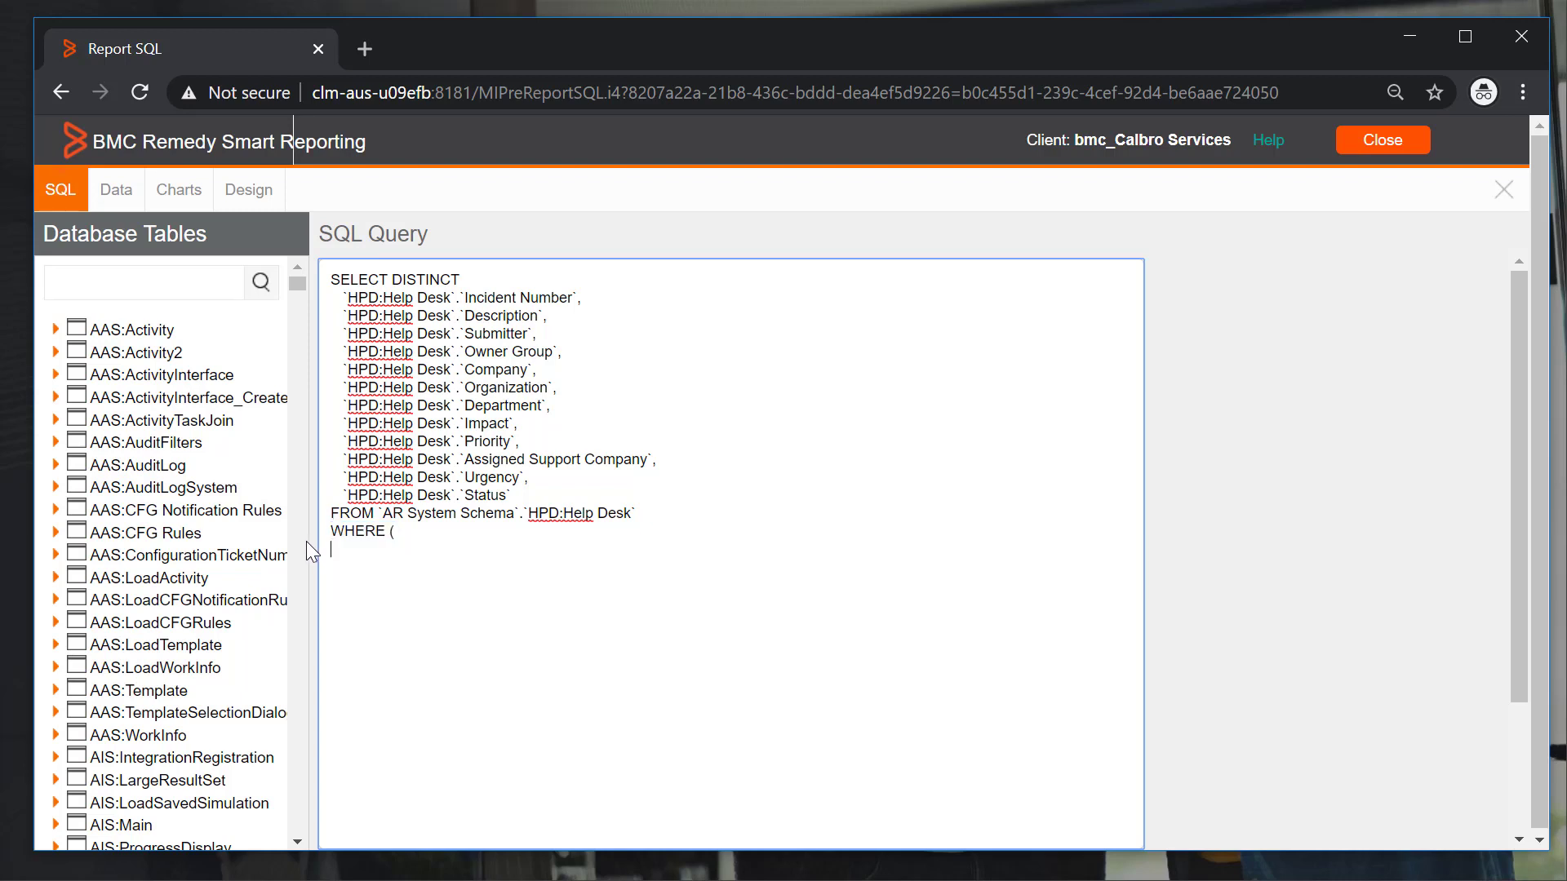
pyautogui.hotkey('ctrl', 'z')
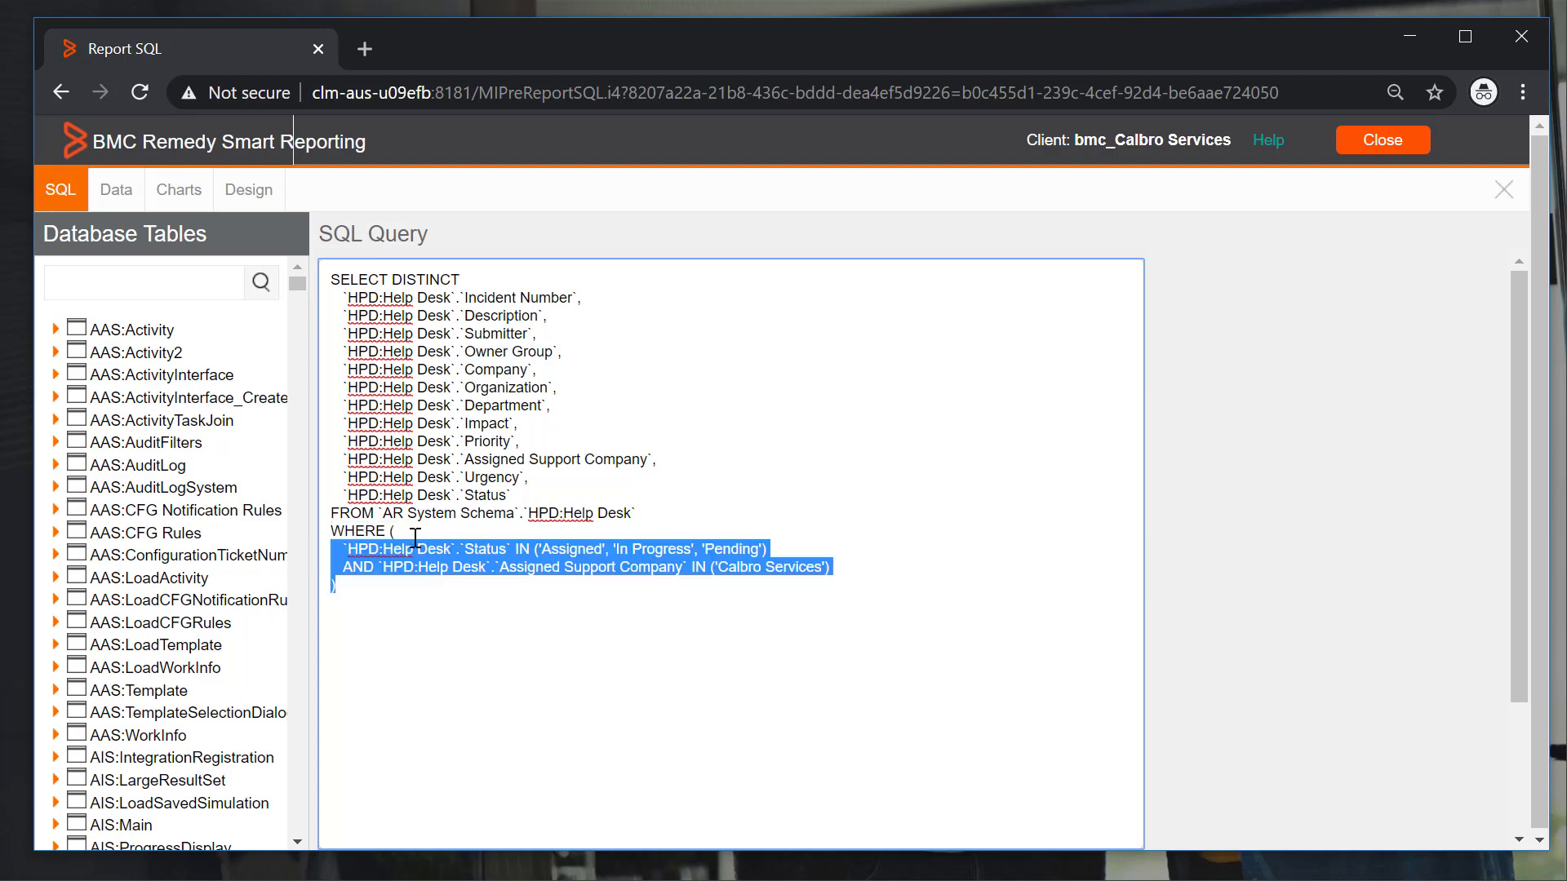
# - Copy the entire WHERE clause of the SQL query and remove it, leaving the query ending at the FROM line
pyautogui.click(359, 587)
pyautogui.moveTo(340, 564); pyautogui.dragTo(315, 536)
pyautogui.hotkey('ctrl', 'c')
pyautogui.press('BackSpace')
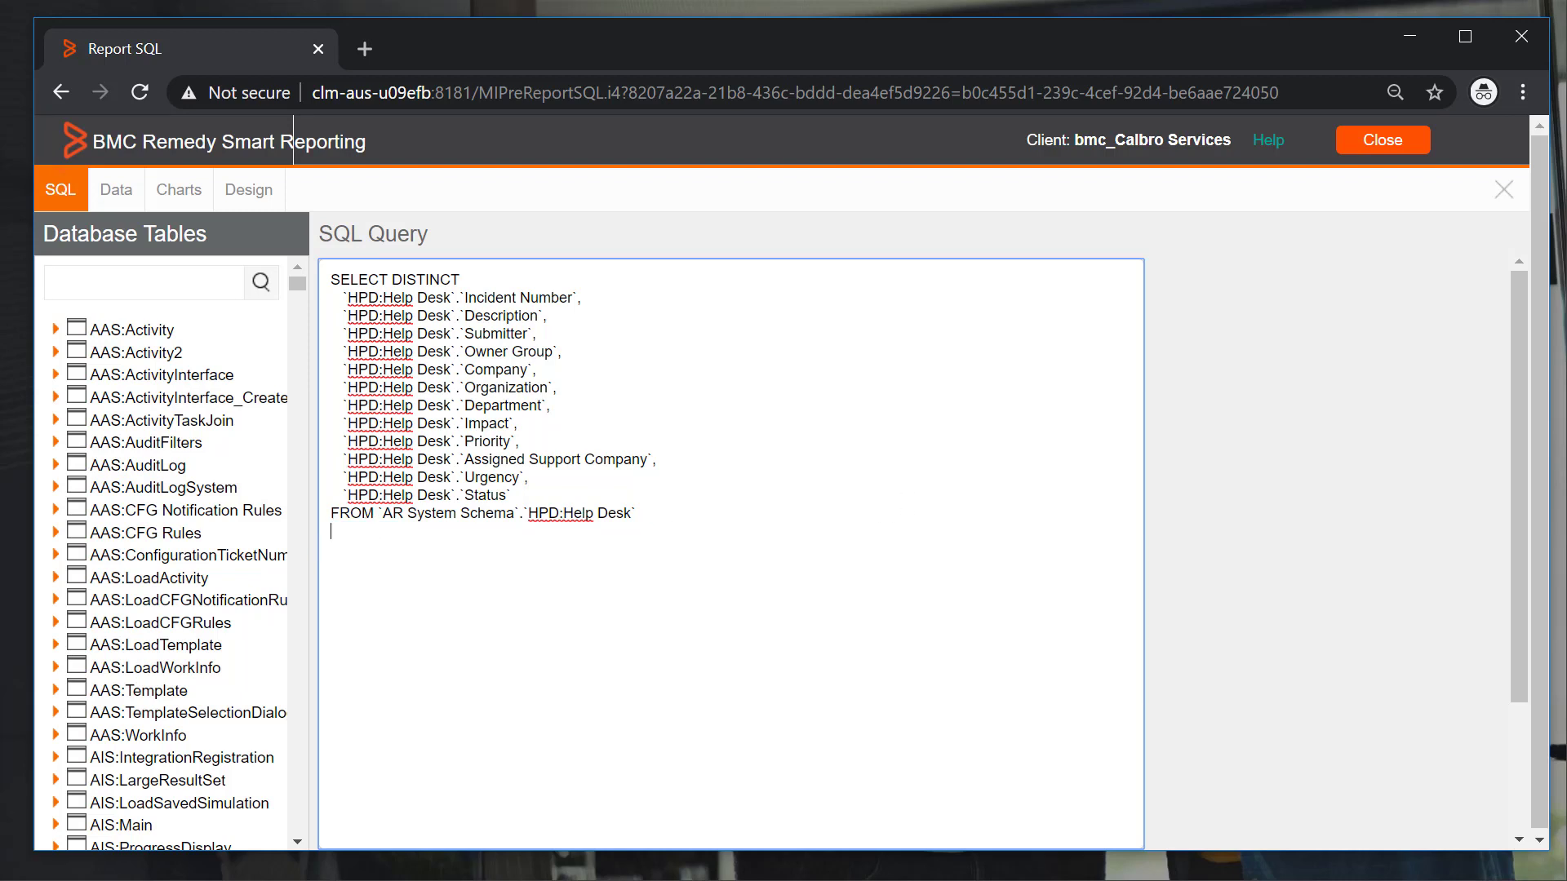
# - Validate the SQL query without the WHERE clause and save it
pyautogui.moveTo(1518, 439); pyautogui.dragTo(1523, 567)
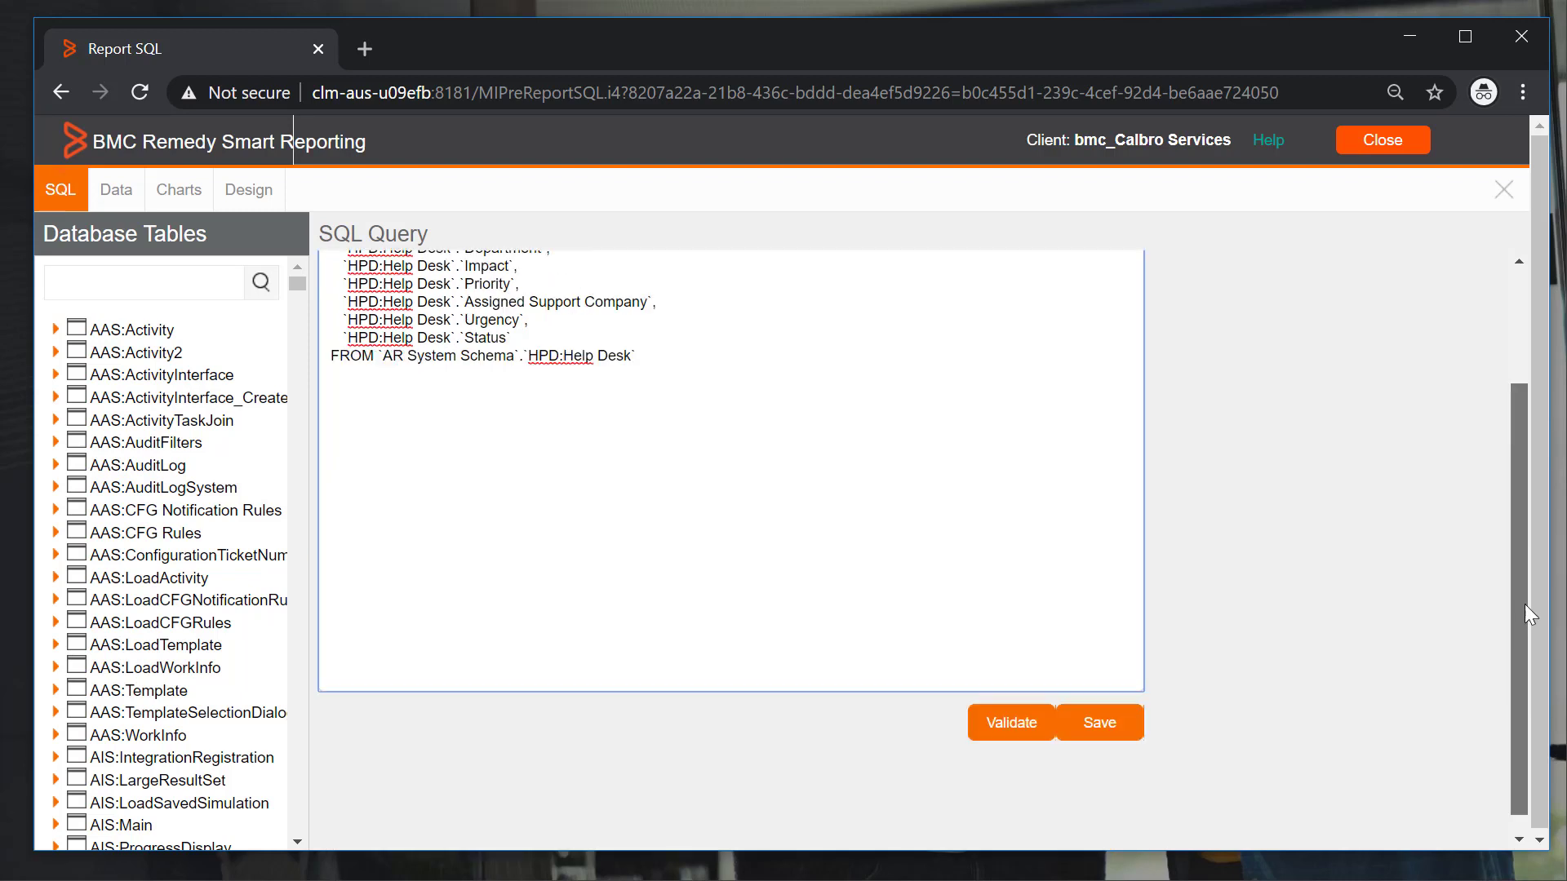
pyautogui.click(1012, 707)
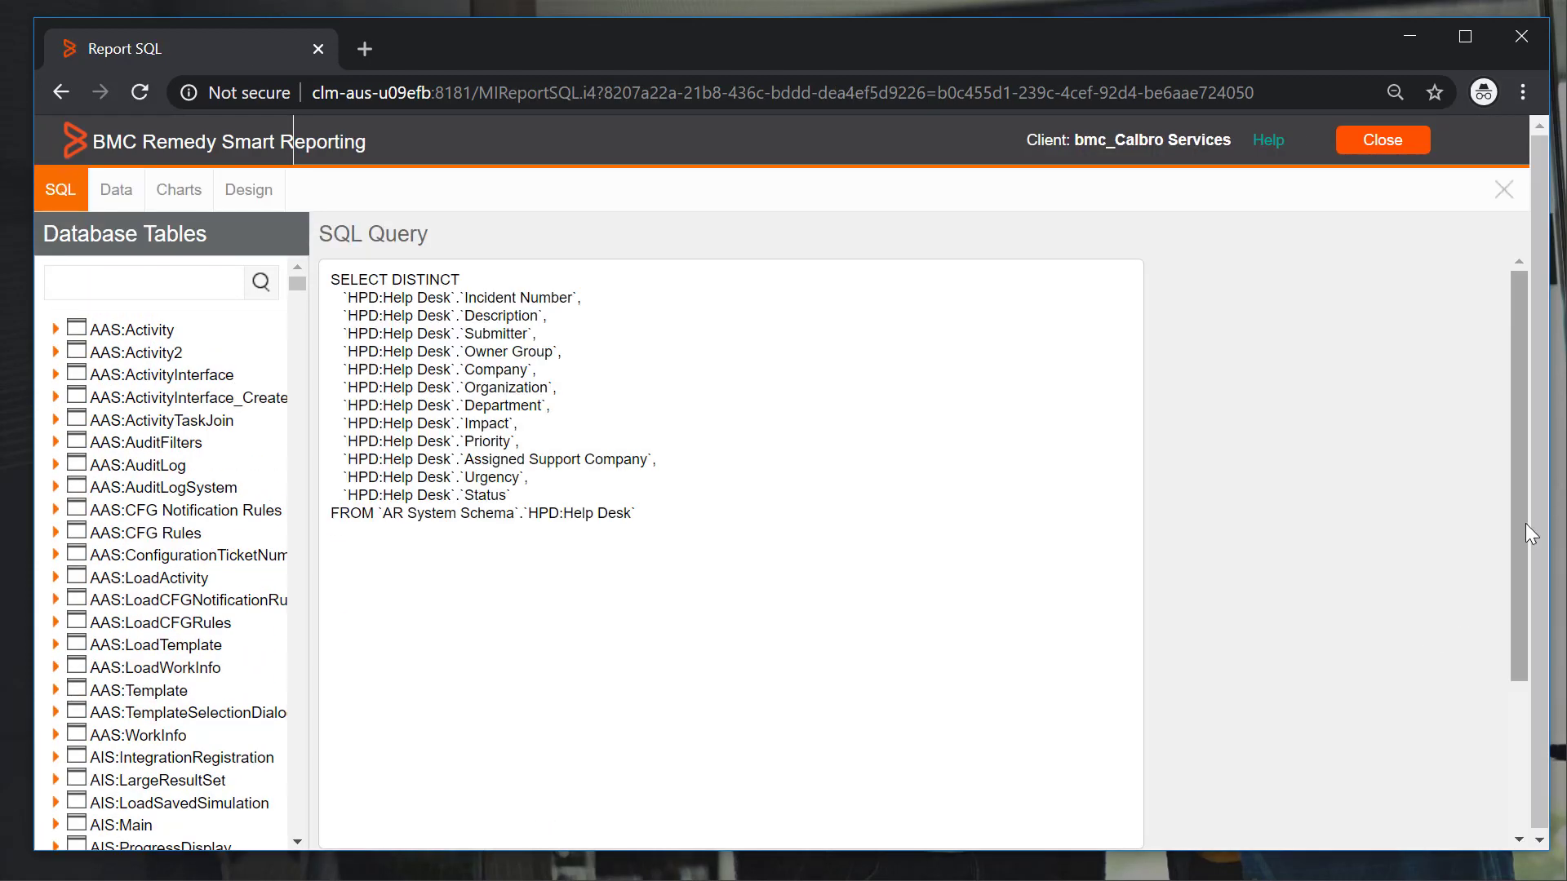
pyautogui.moveTo(1517, 522); pyautogui.dragTo(1535, 697)
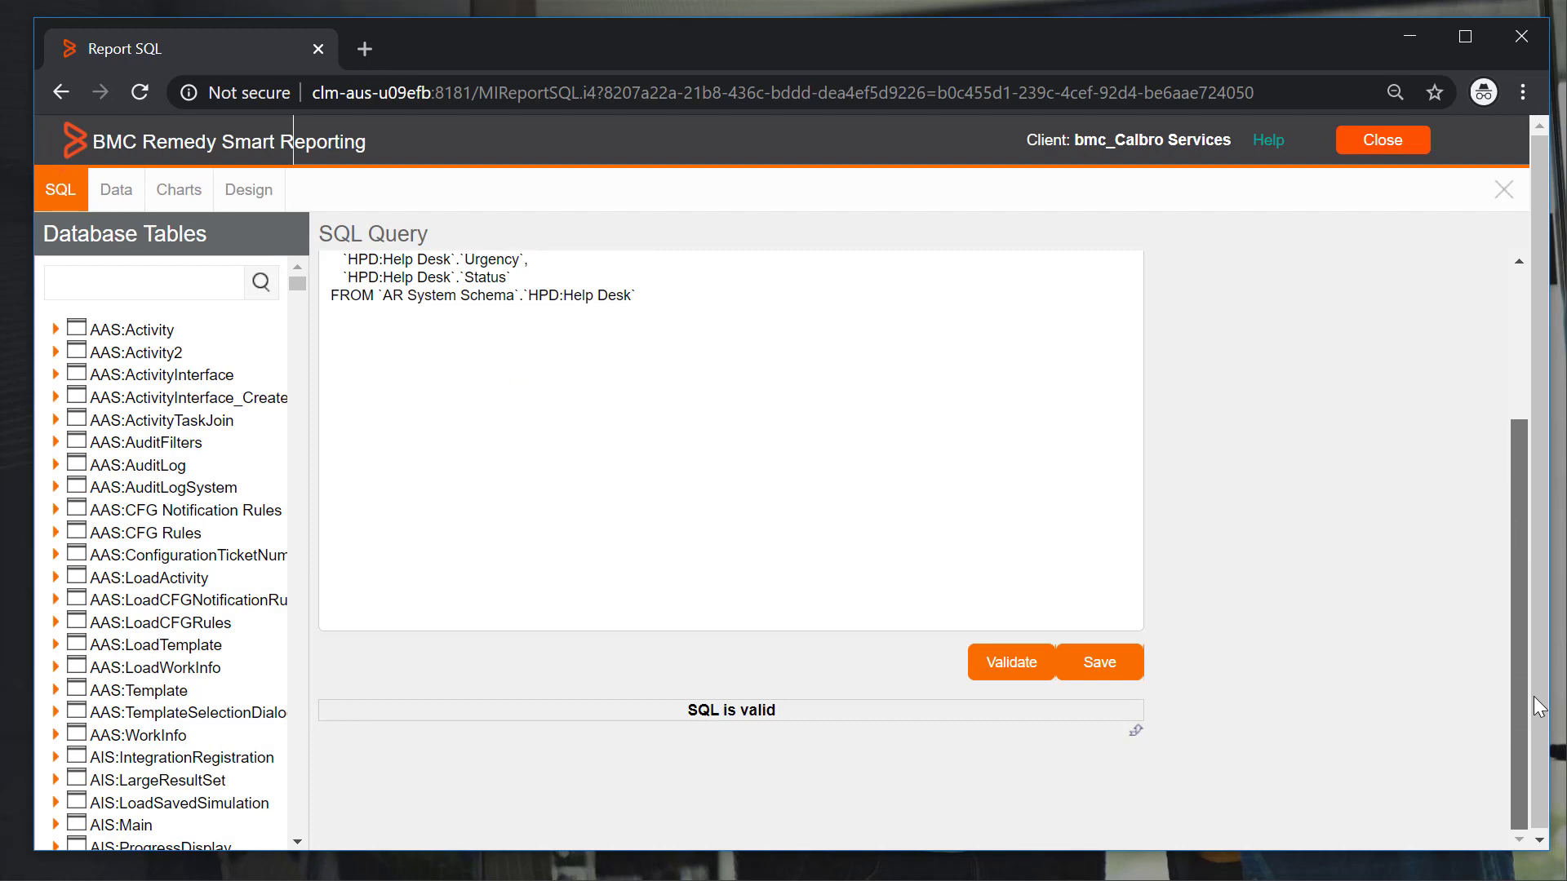
pyautogui.click(1111, 678)
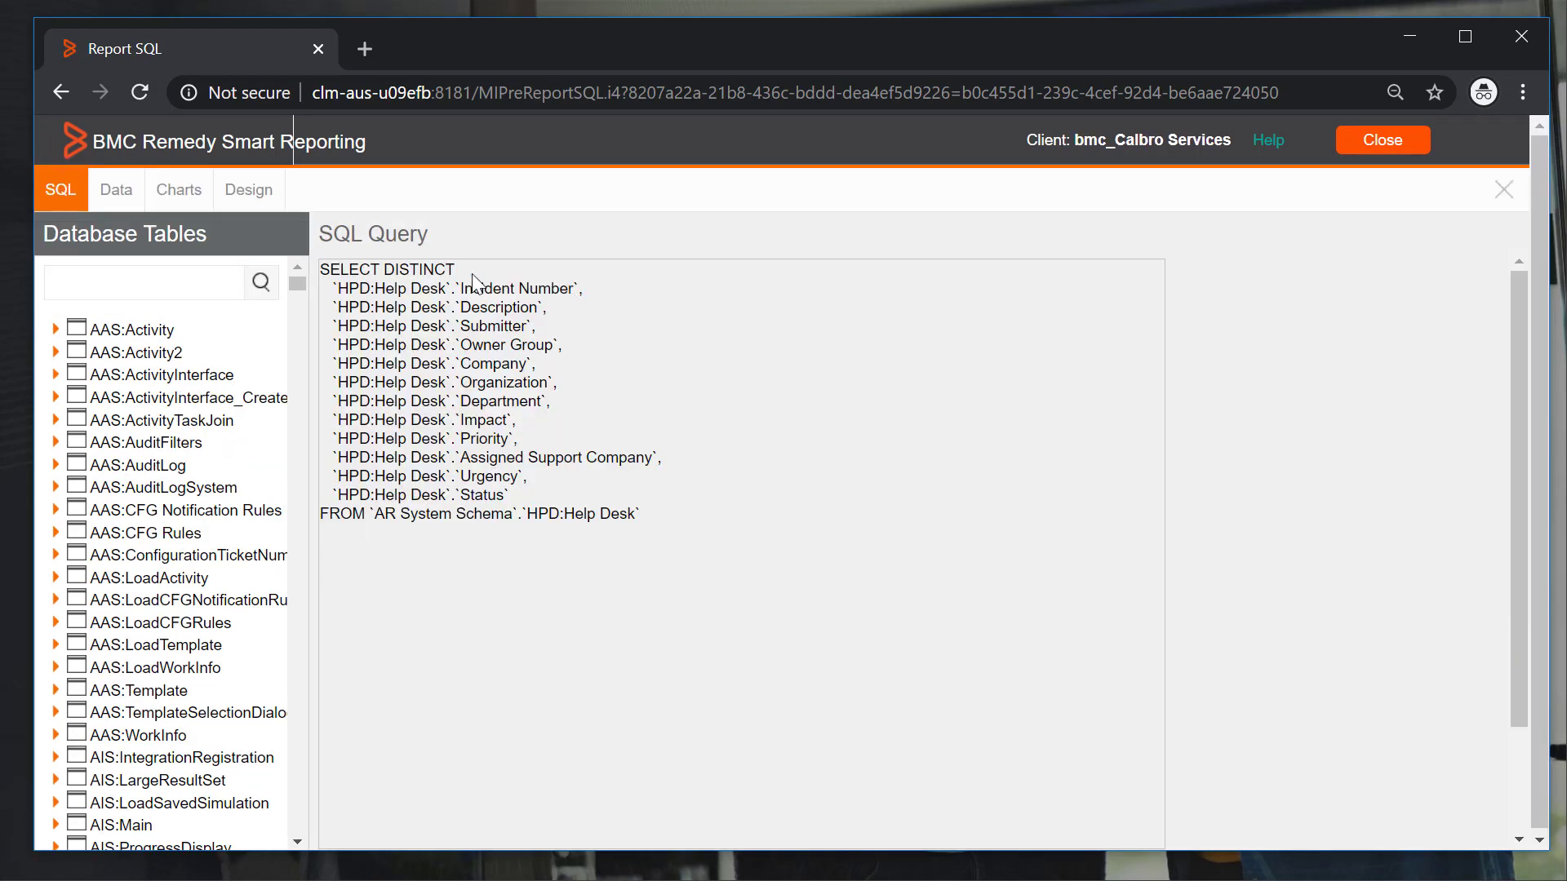
# - Examine the unfiltered incident rows in the report's design view and the field setup in its data view
pyautogui.click(267, 196)
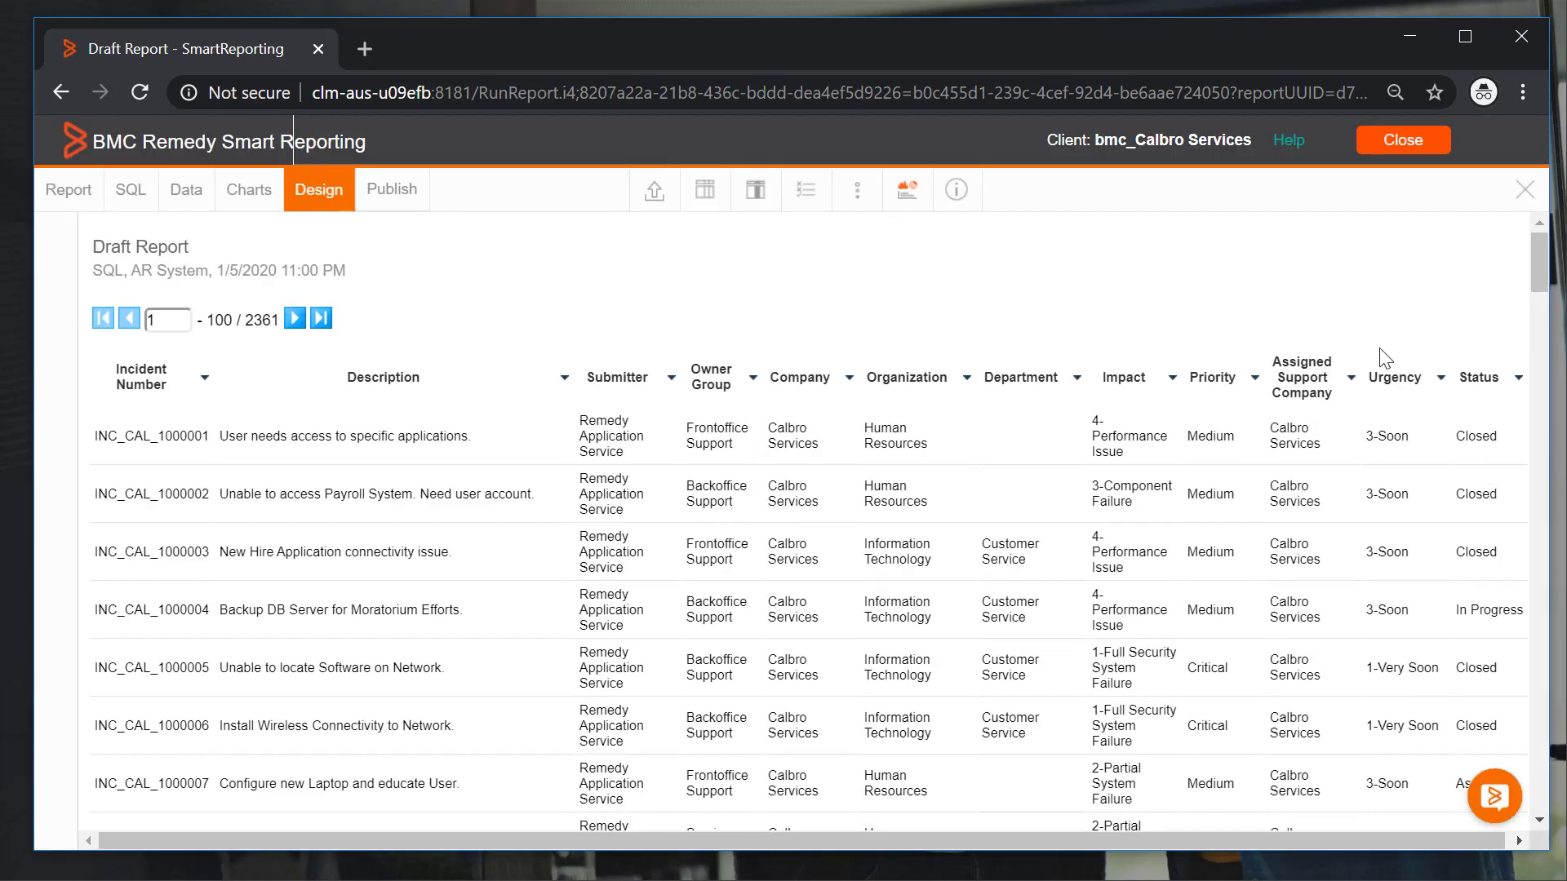
pyautogui.scroll(-3, 1385, 358)
pyautogui.scroll(3, 1385, 358)
pyautogui.click(185, 196)
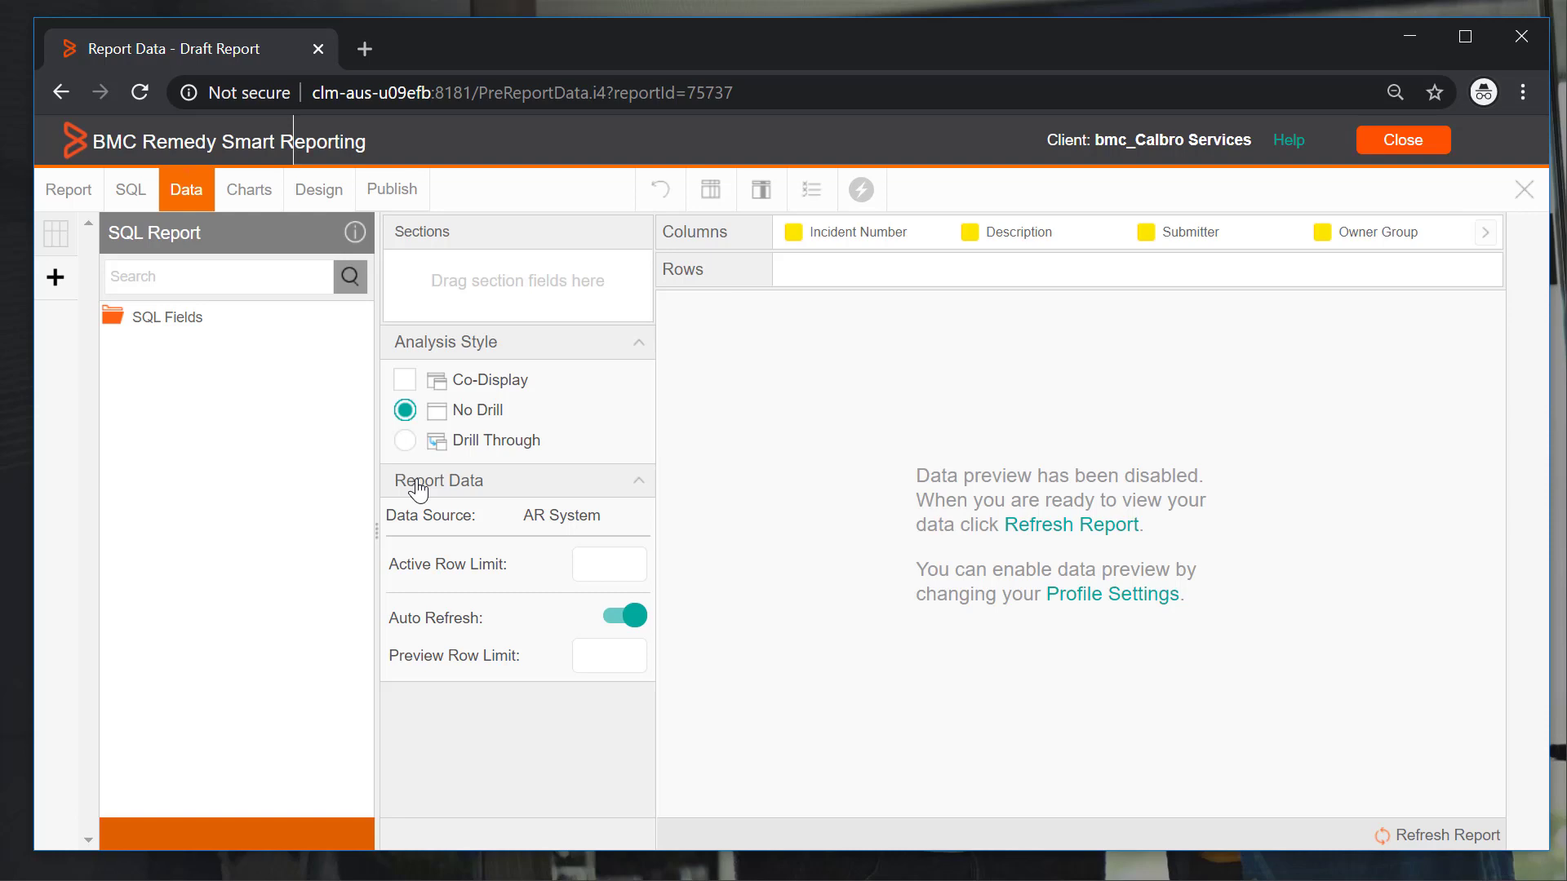
# - Reopen the SQL query for editing and append the copied WHERE clause on Status and Assigned Support Company after the FROM line
pyautogui.click(127, 197)
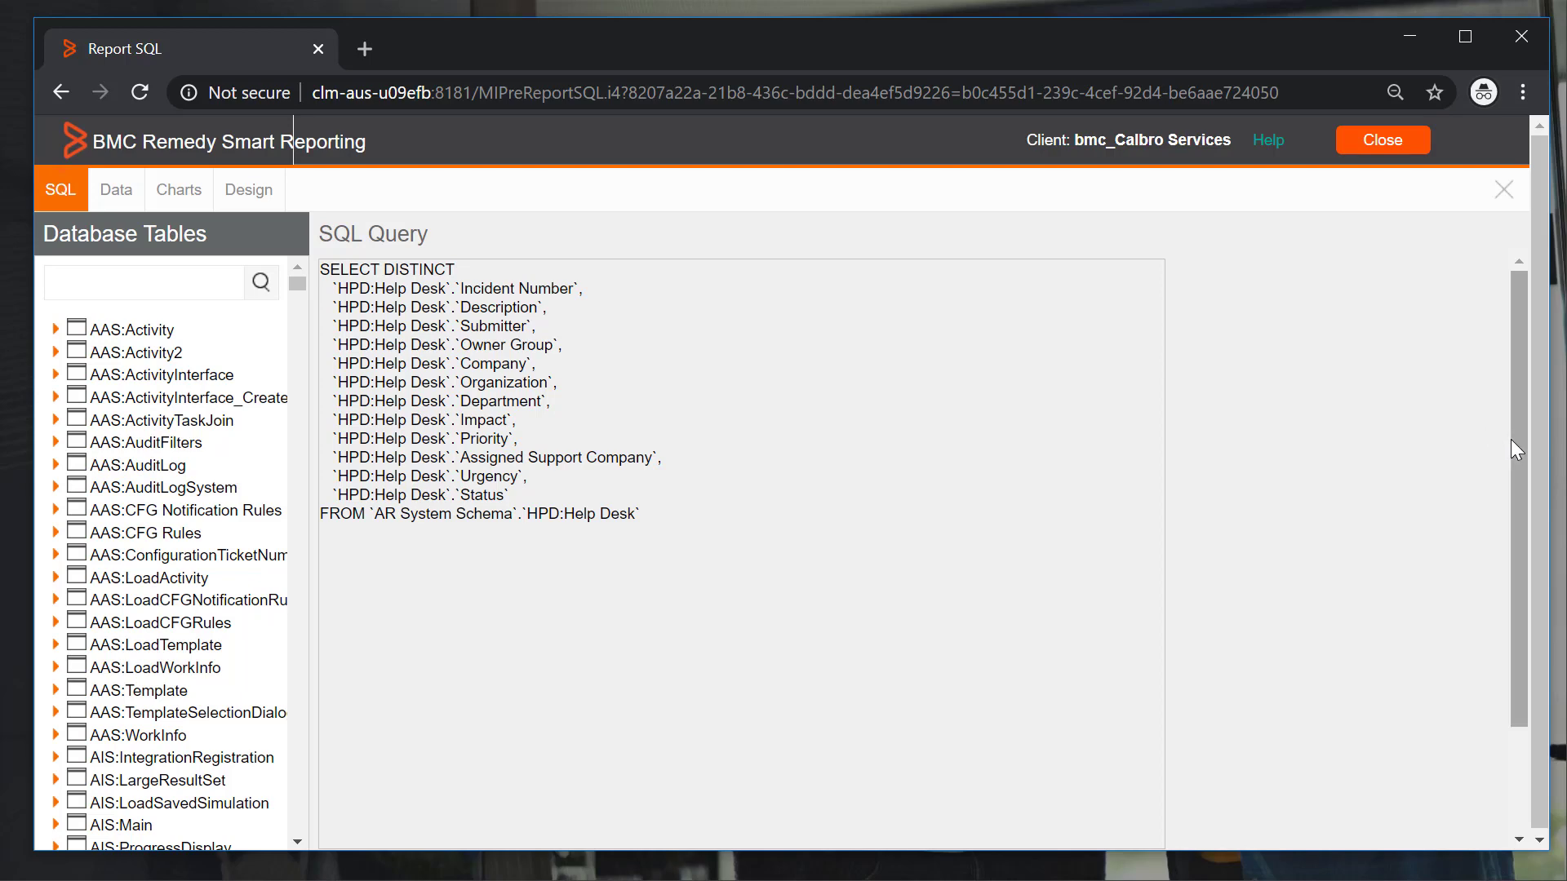
pyautogui.moveTo(1511, 439); pyautogui.dragTo(1509, 624)
pyautogui.click(1130, 741)
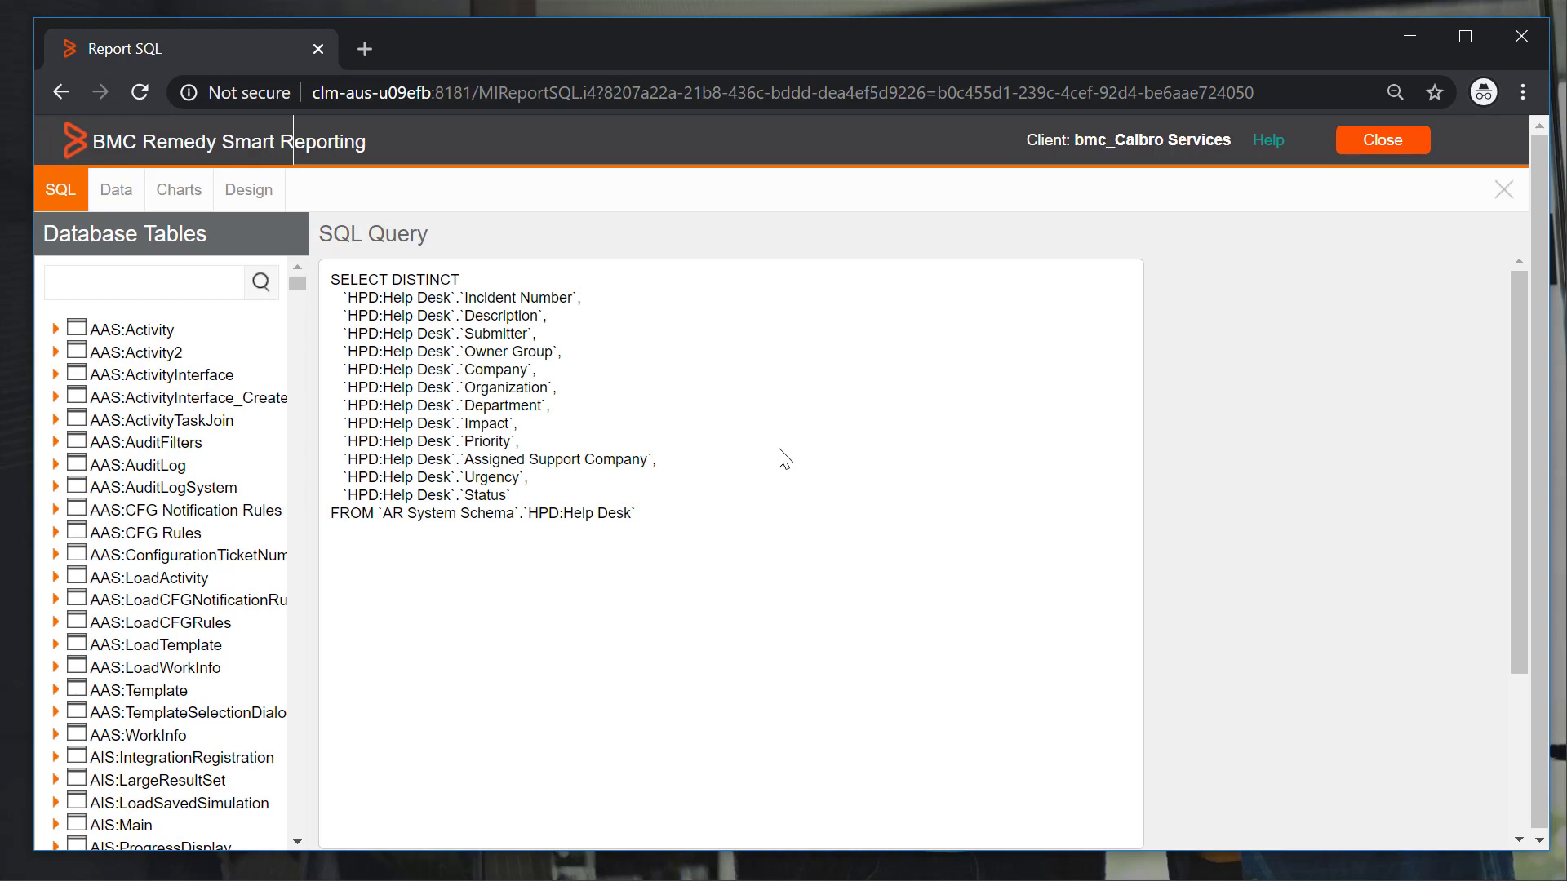
pyautogui.click(684, 514)
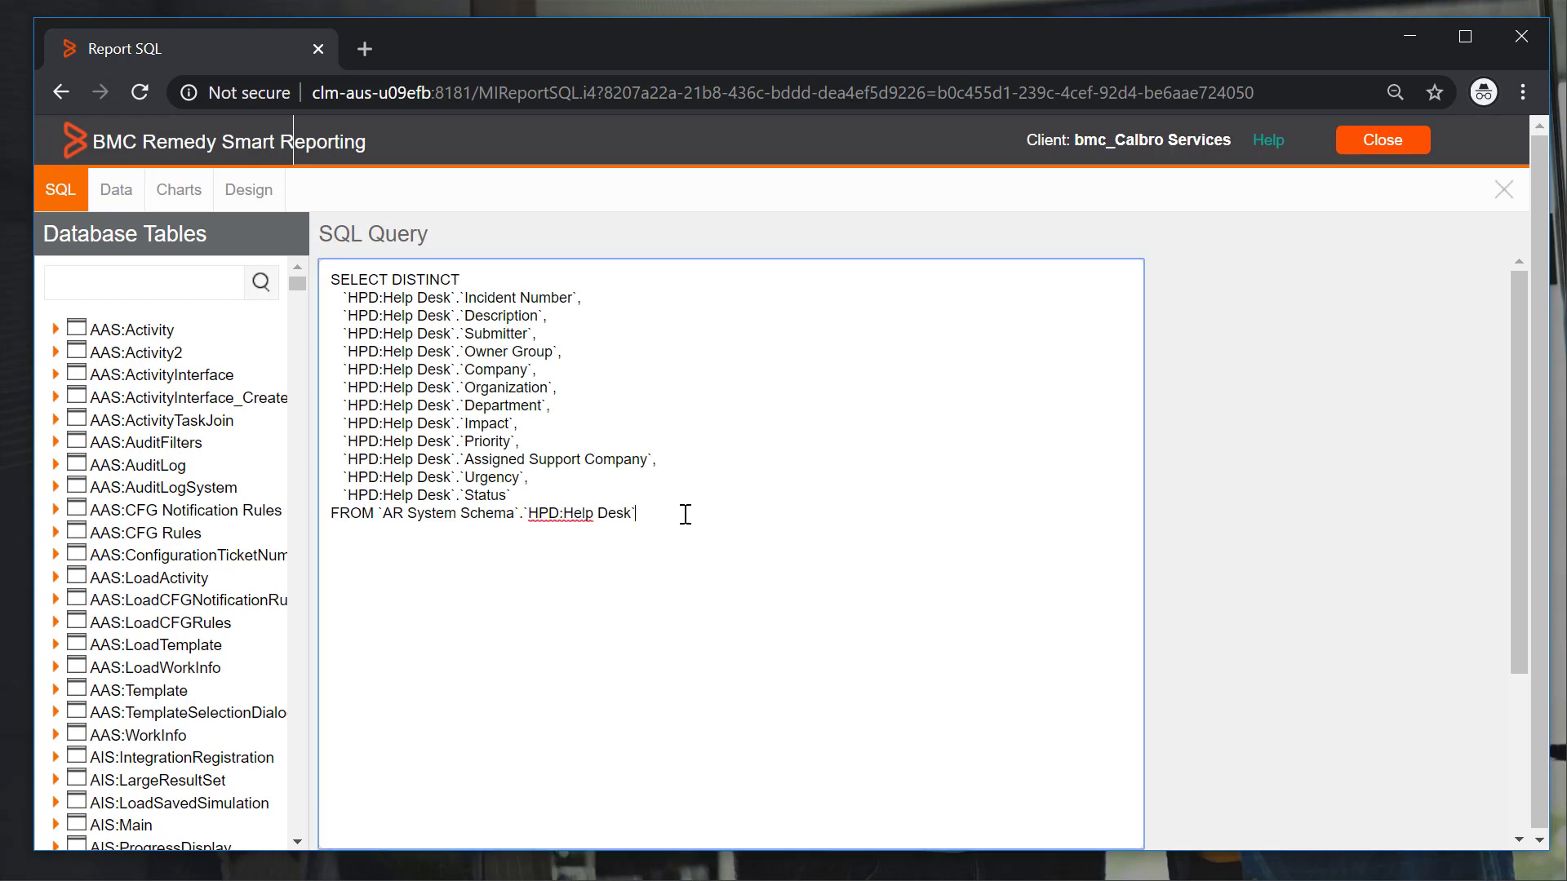
pyautogui.hotkey('ctrl', 'v')
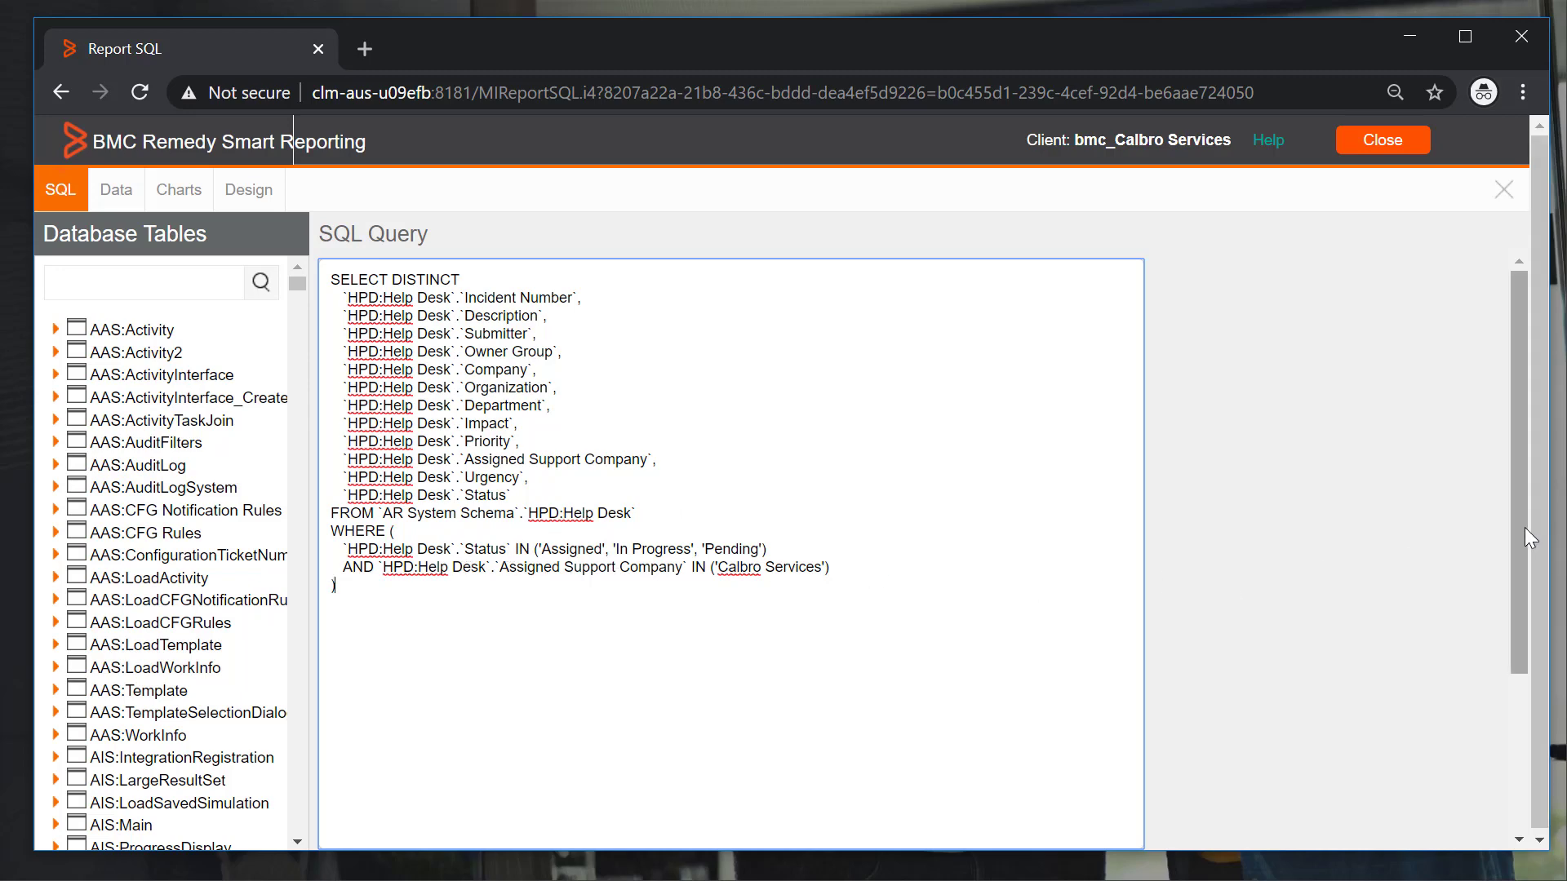
# - Validate and save the query with its Status and Assigned Support Company conditions
pyautogui.moveTo(1525, 527); pyautogui.dragTo(1138, 708)
pyautogui.click(936, 662)
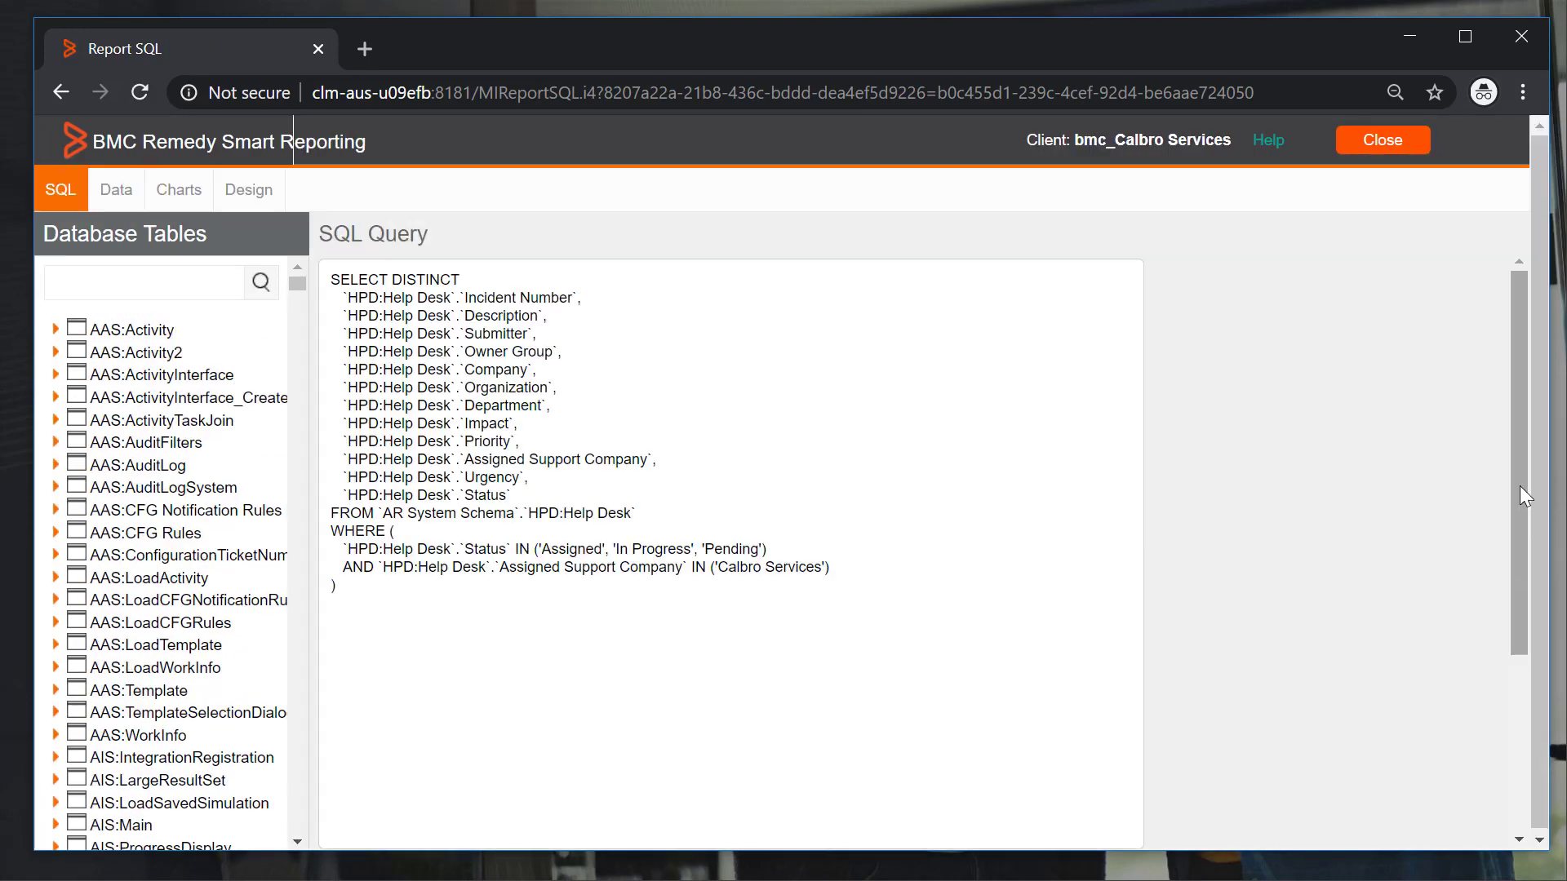
pyautogui.moveTo(1520, 481); pyautogui.dragTo(1518, 686)
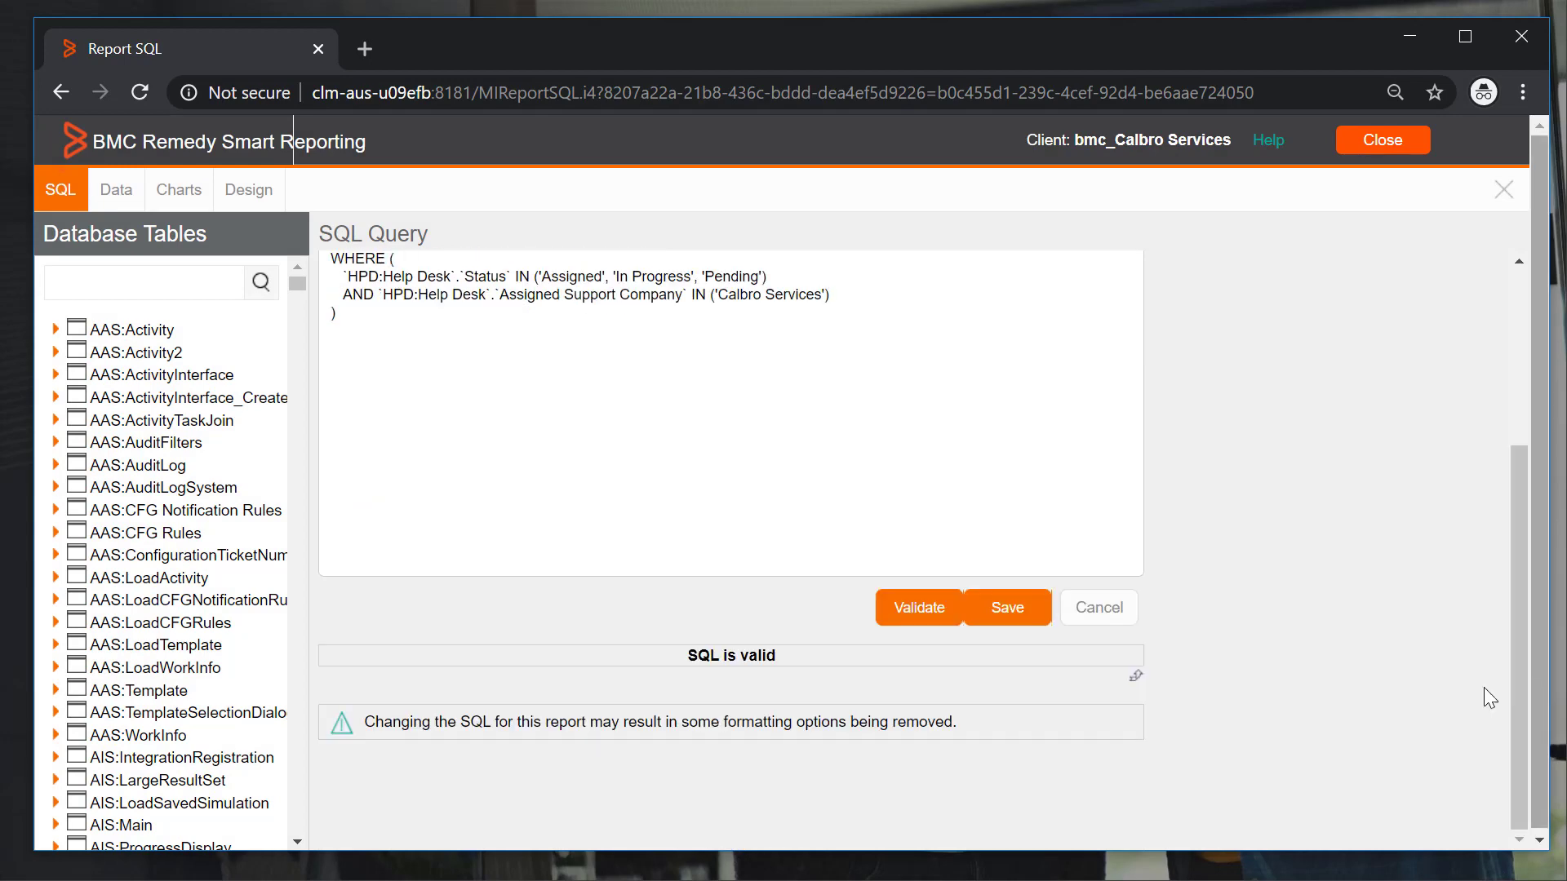
pyautogui.click(1004, 620)
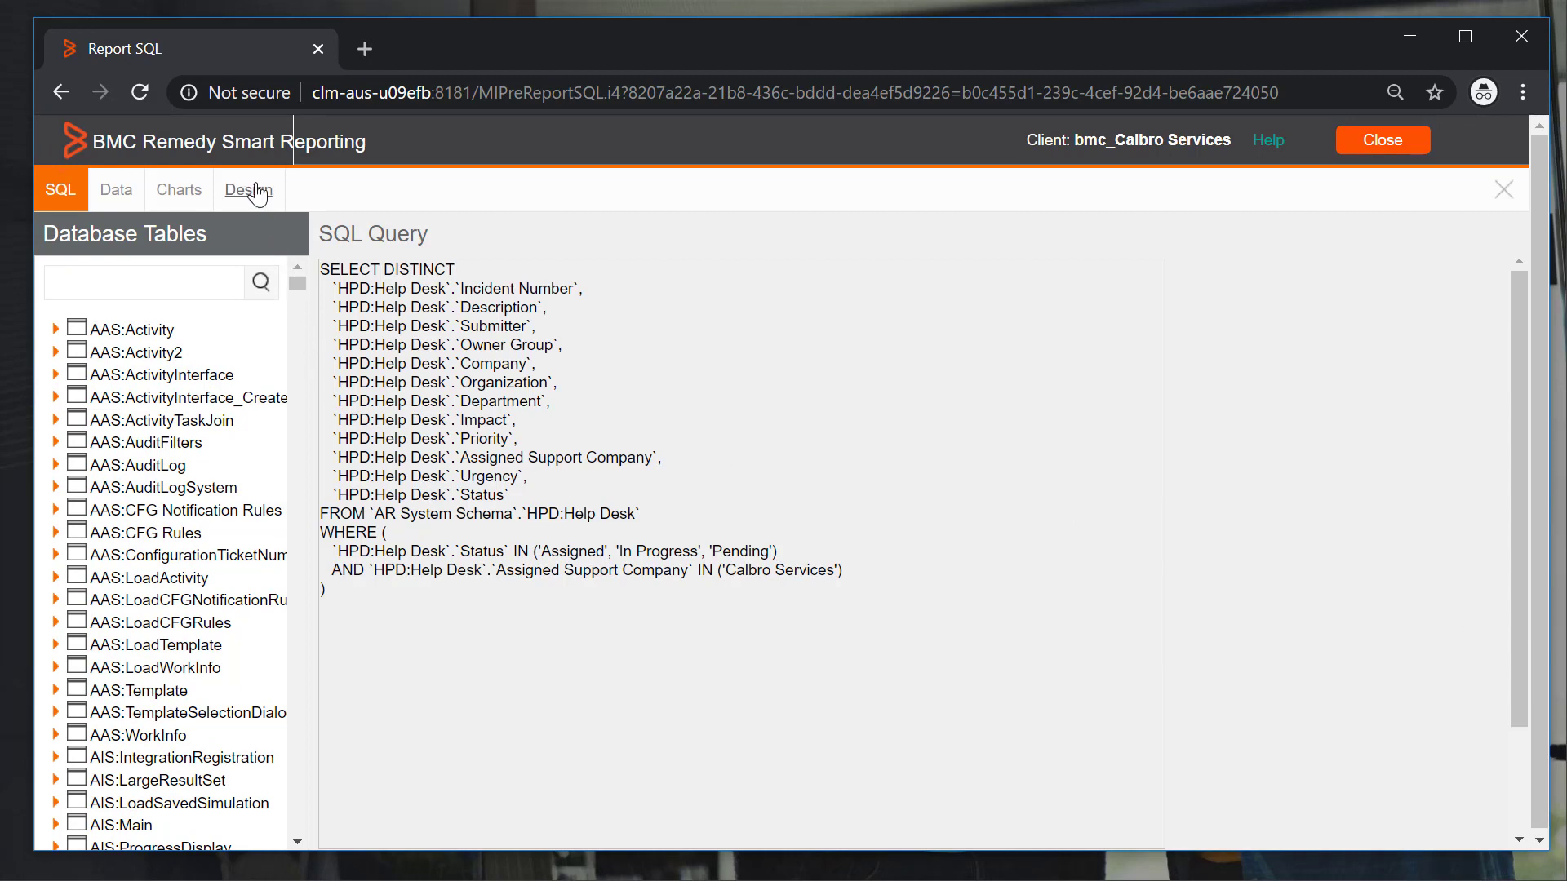
# - Review the filtered incident rows in the report's design view and close the draft report
pyautogui.click(249, 190)
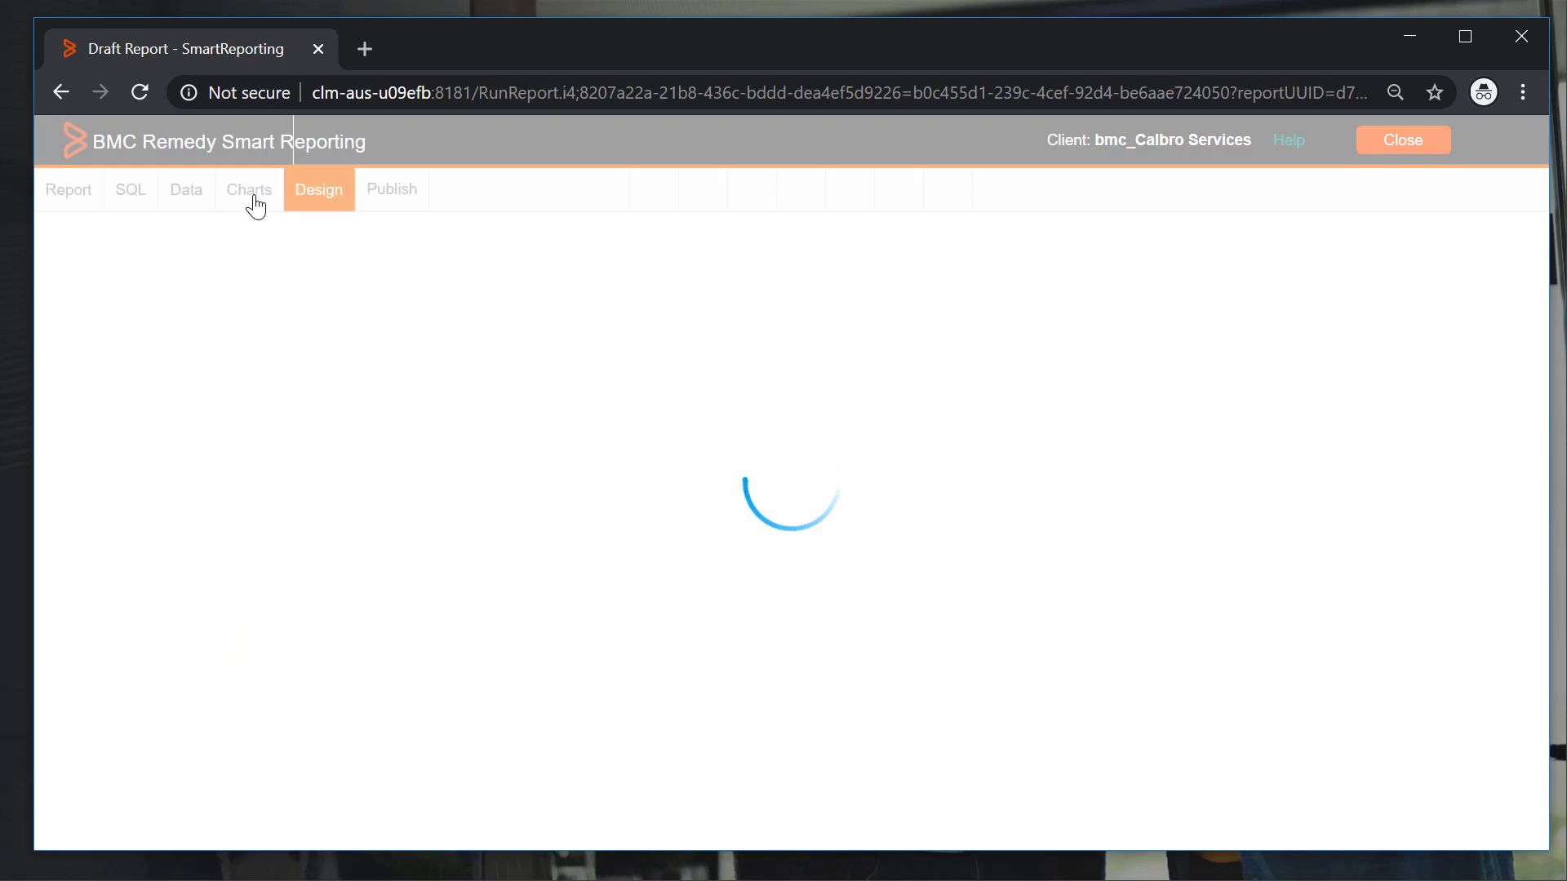
pyautogui.scroll(-3, 1287, 404)
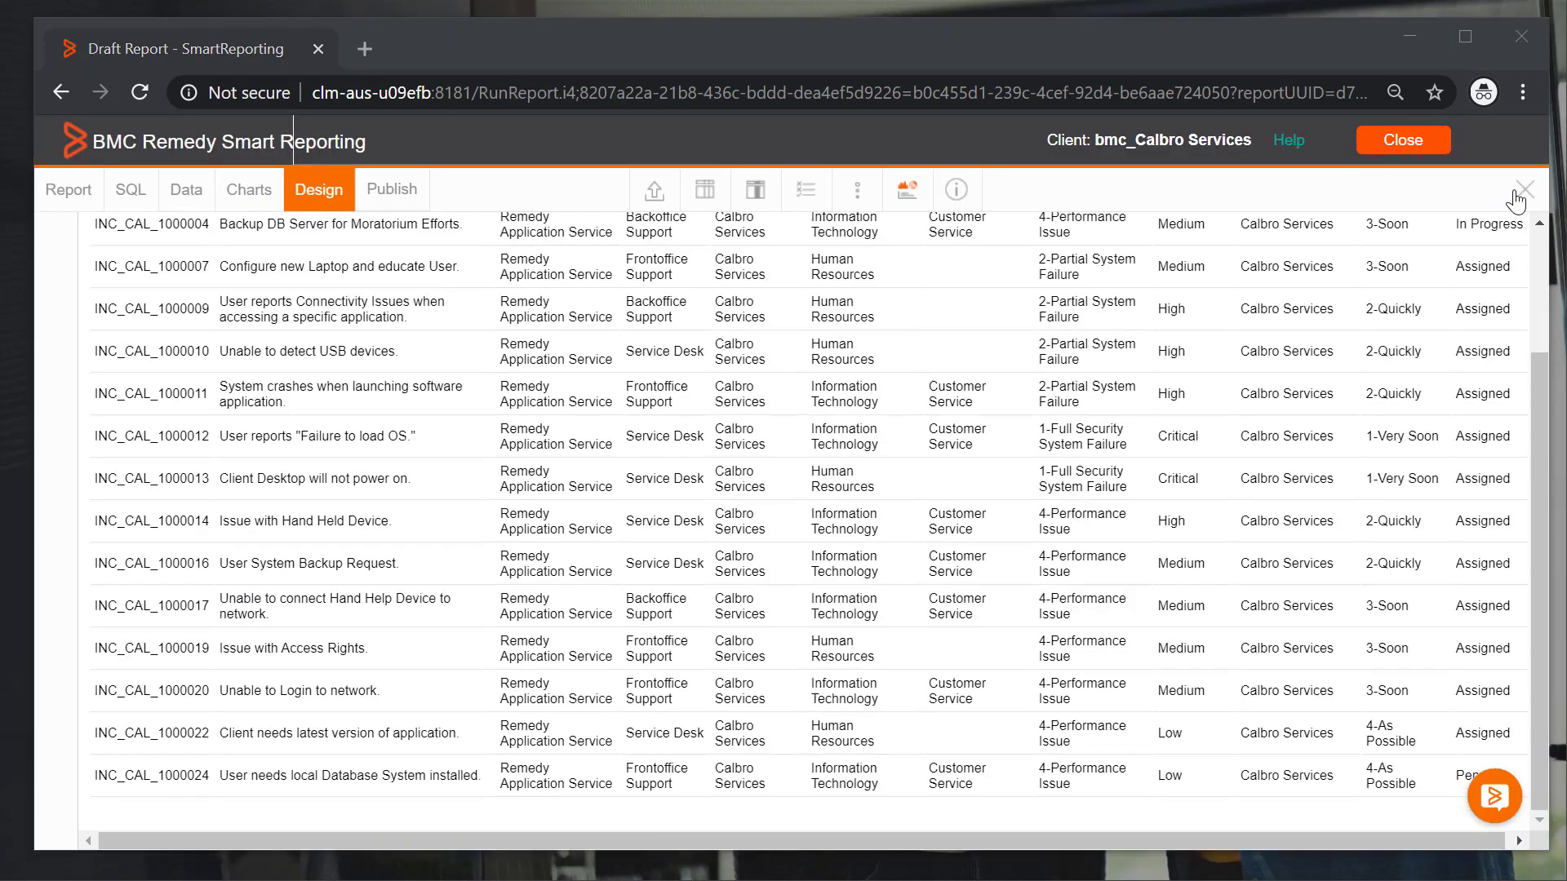
pyautogui.click(1521, 194)
pyautogui.click(790, 557)
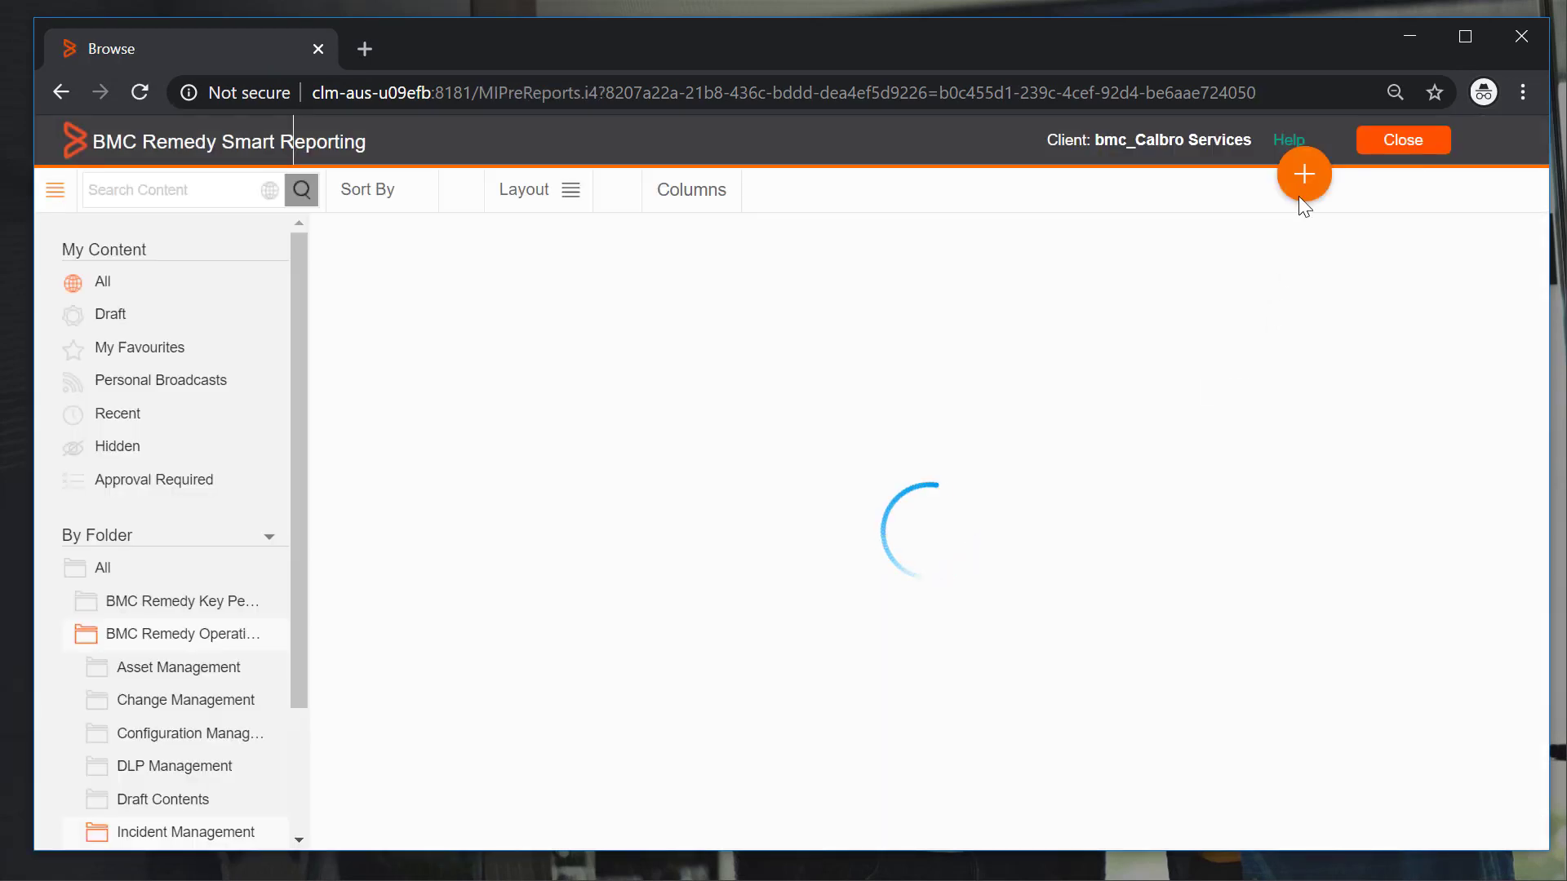
# - Create a new report based on the Incident Management view
pyautogui.click(1302, 182)
pyautogui.click(1238, 271)
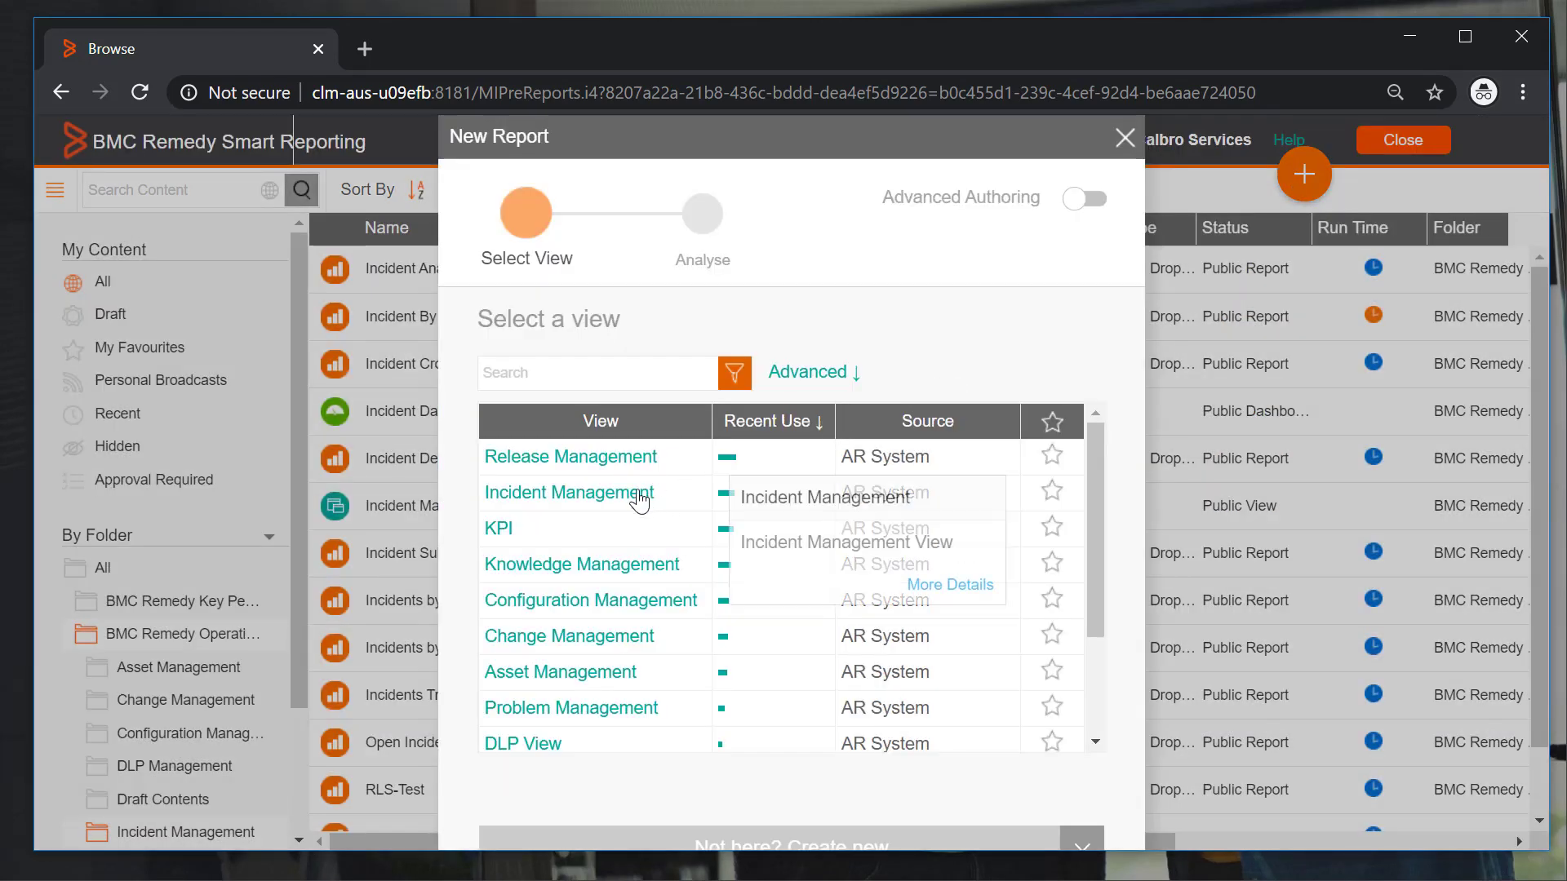
pyautogui.click(640, 493)
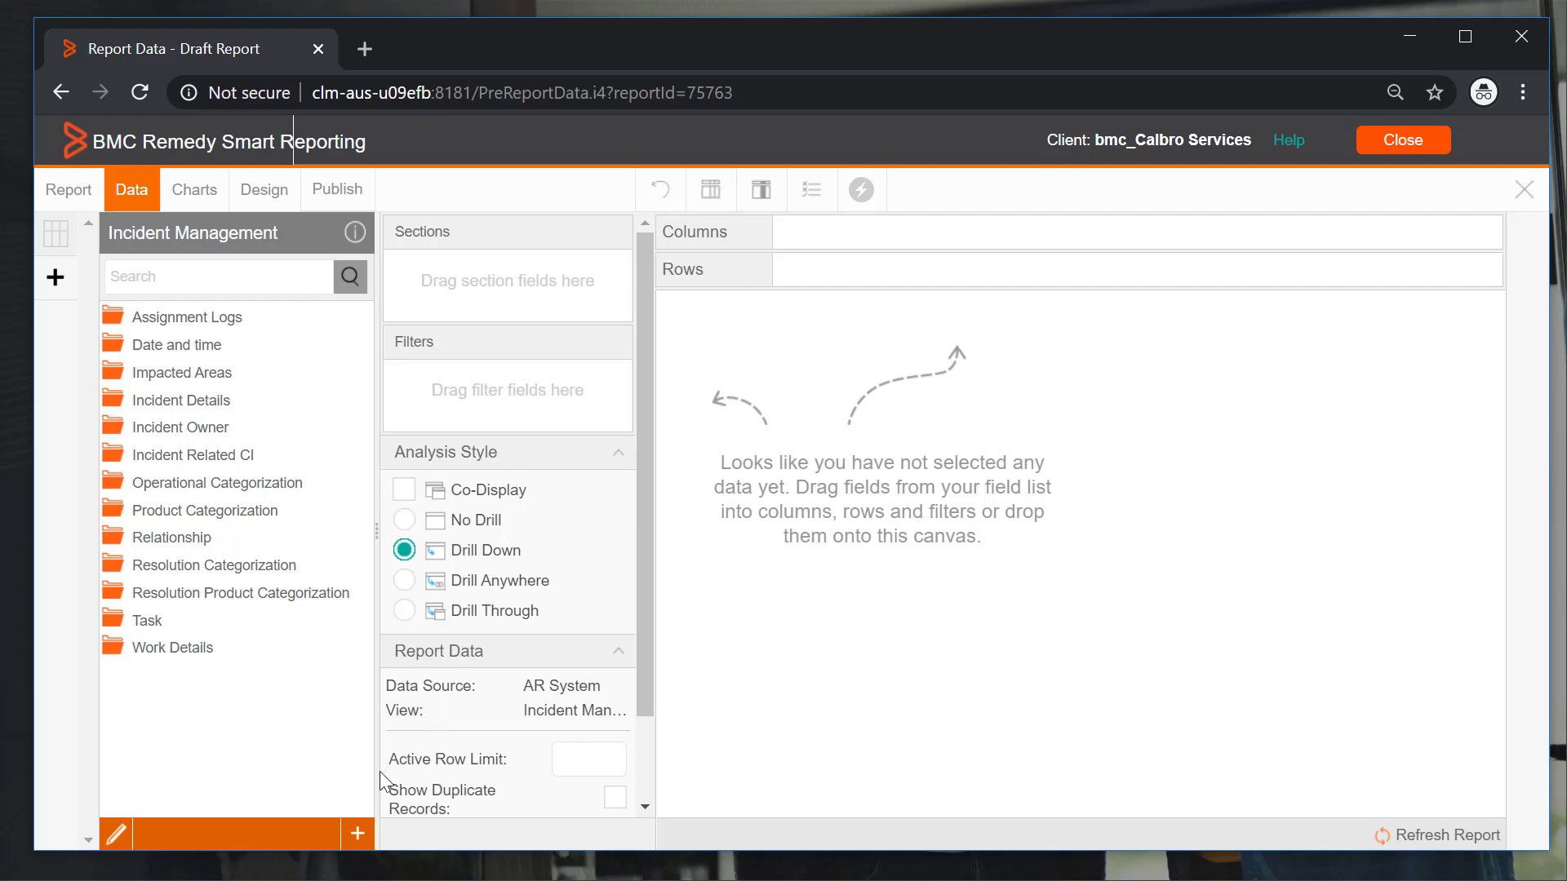
# - Start a new calculated field for the report and set its formula type to Freehand SQL
pyautogui.click(357, 835)
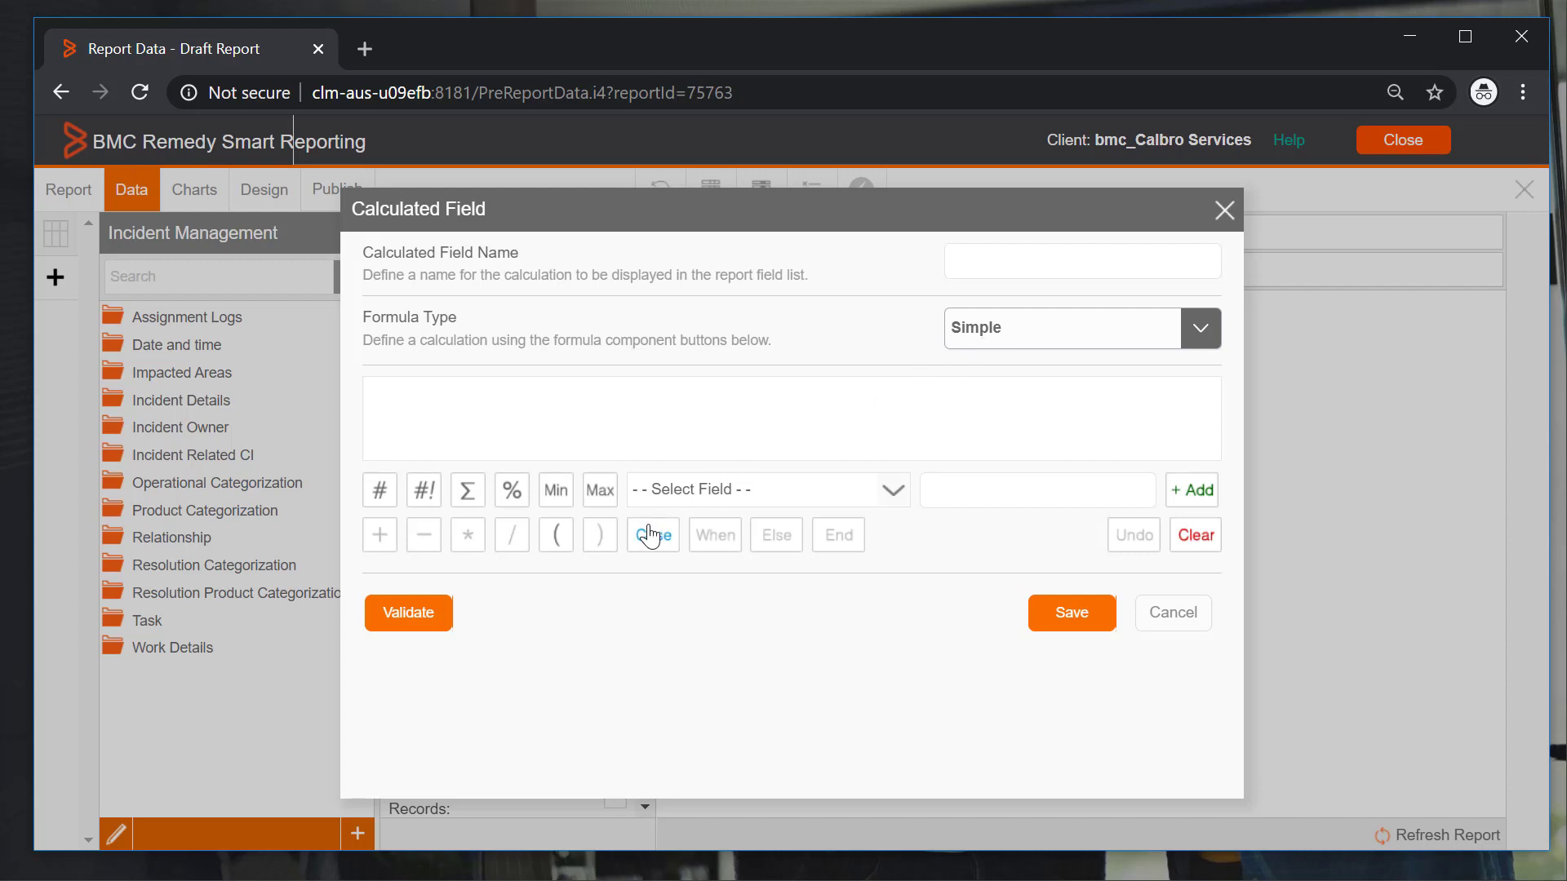
pyautogui.click(977, 346)
pyautogui.click(980, 411)
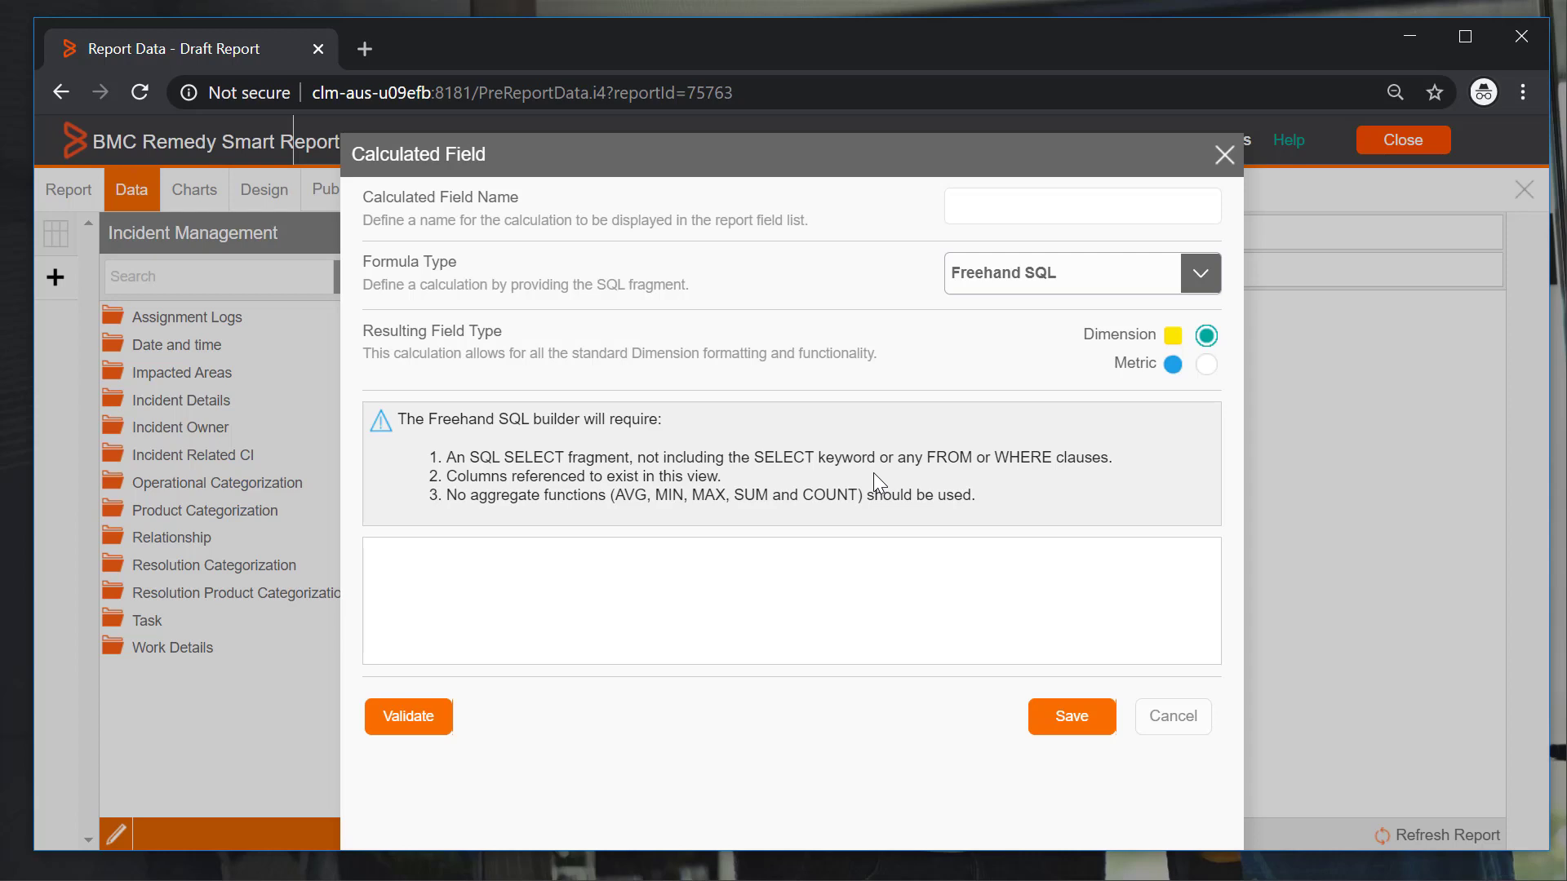
# - Switch the calculated field to the Pre-Defined formula "Date Difference - In Days, ARJDBC" and name it "Age Of Incident"
pyautogui.click(998, 278)
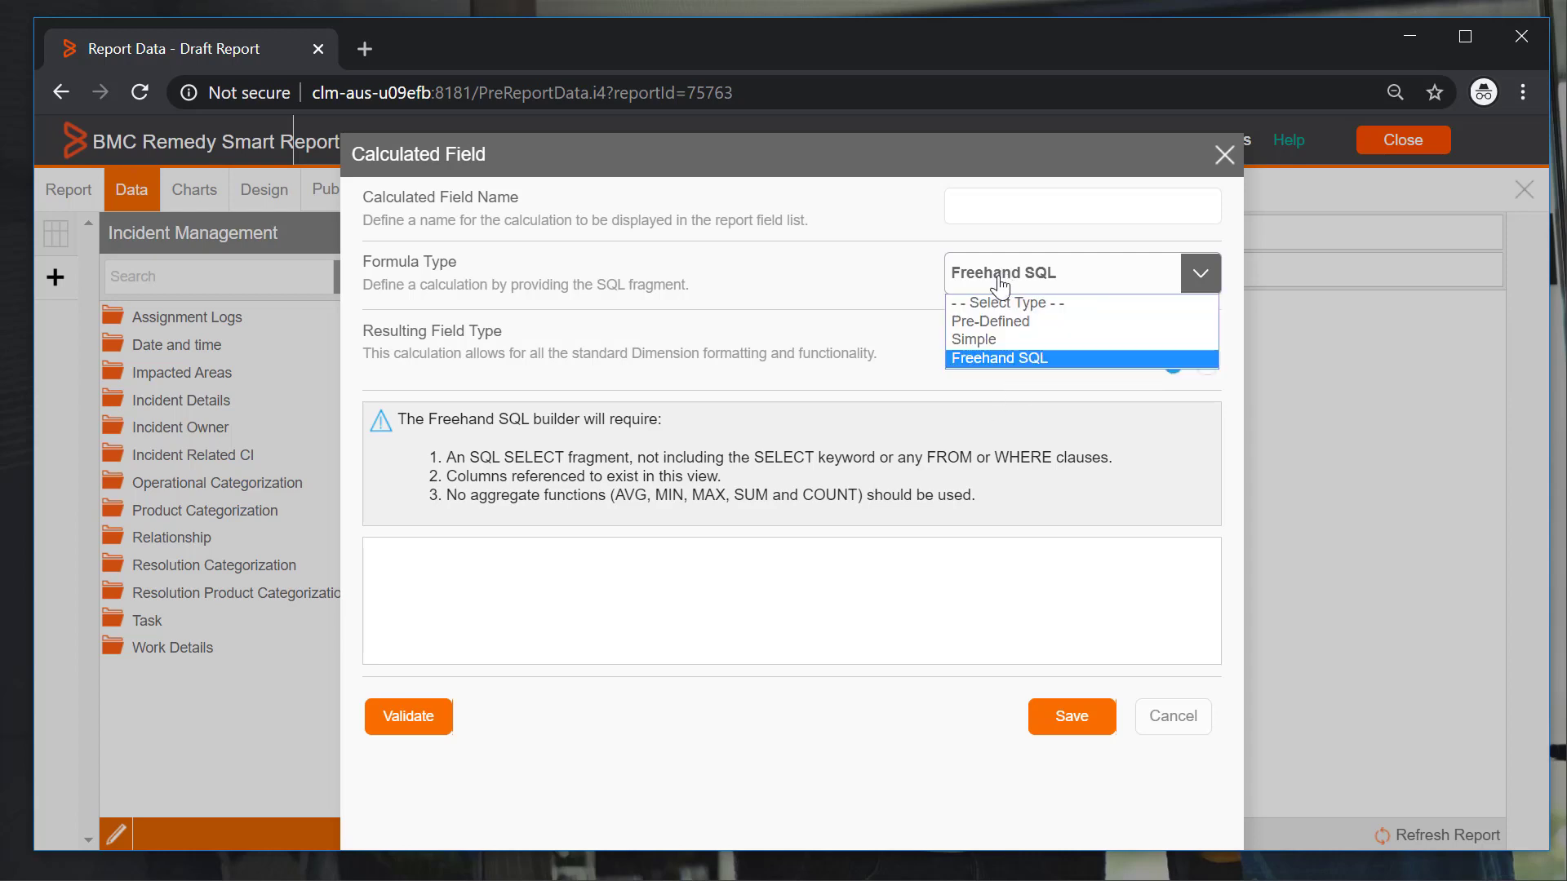
pyautogui.click(992, 320)
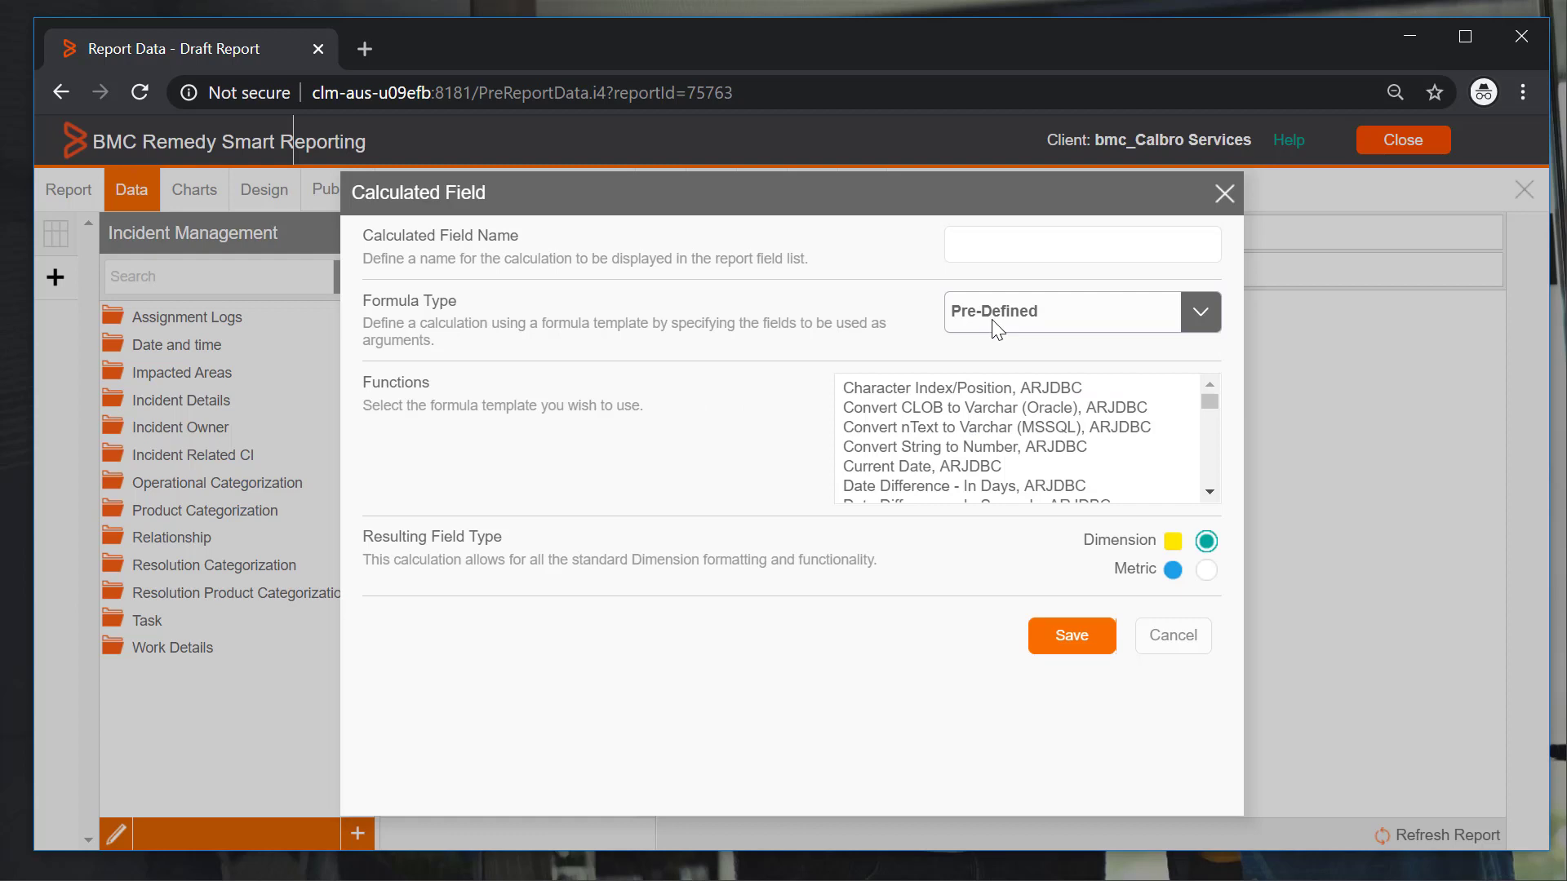
pyautogui.click(1209, 492)
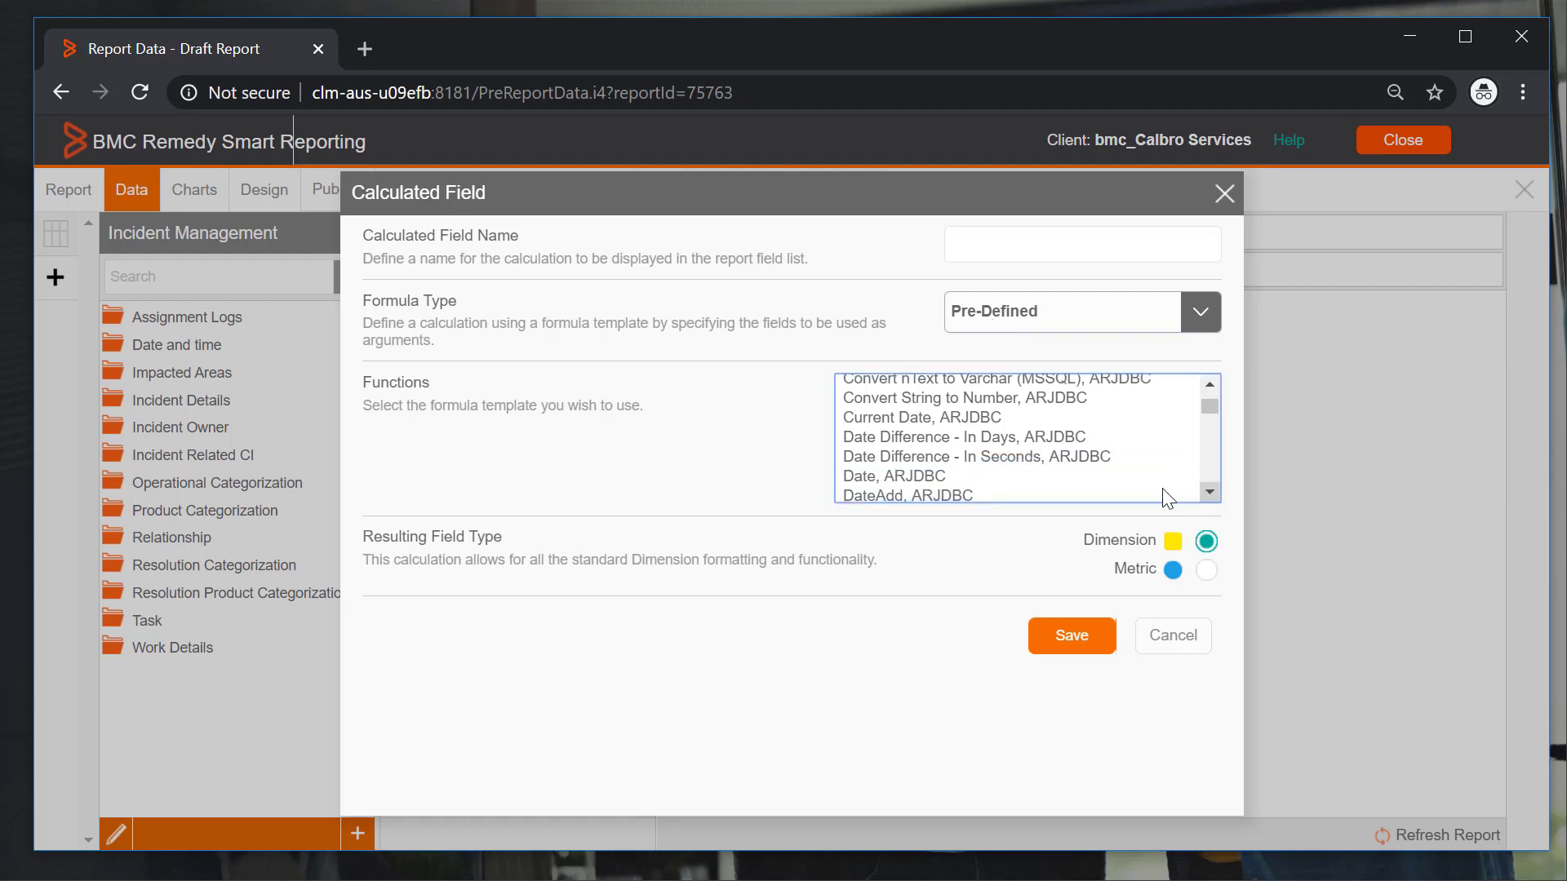
pyautogui.click(932, 440)
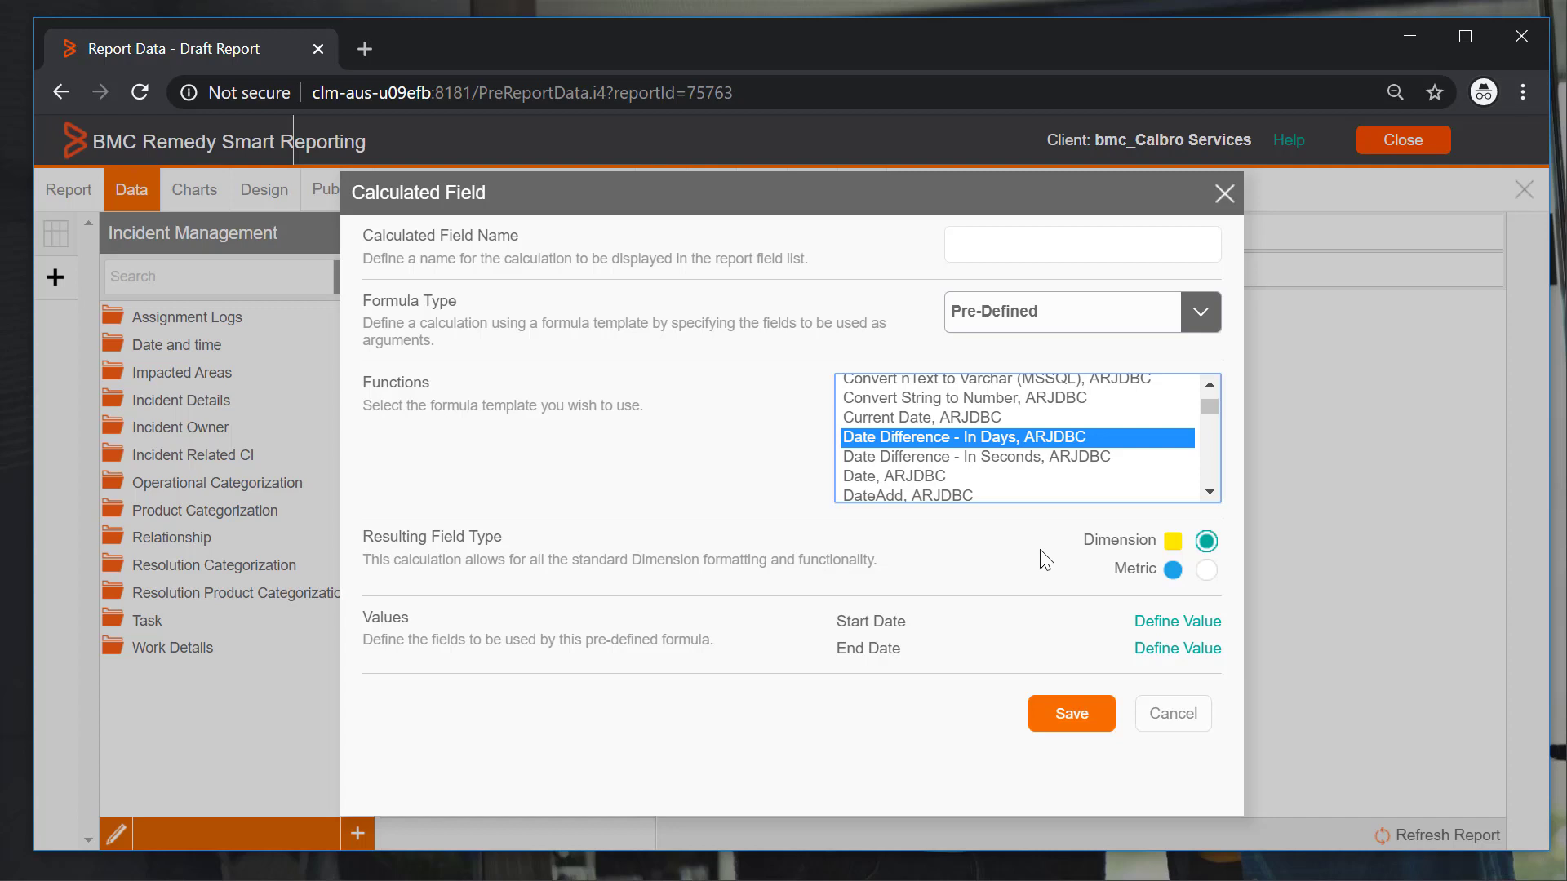
pyautogui.click(986, 247)
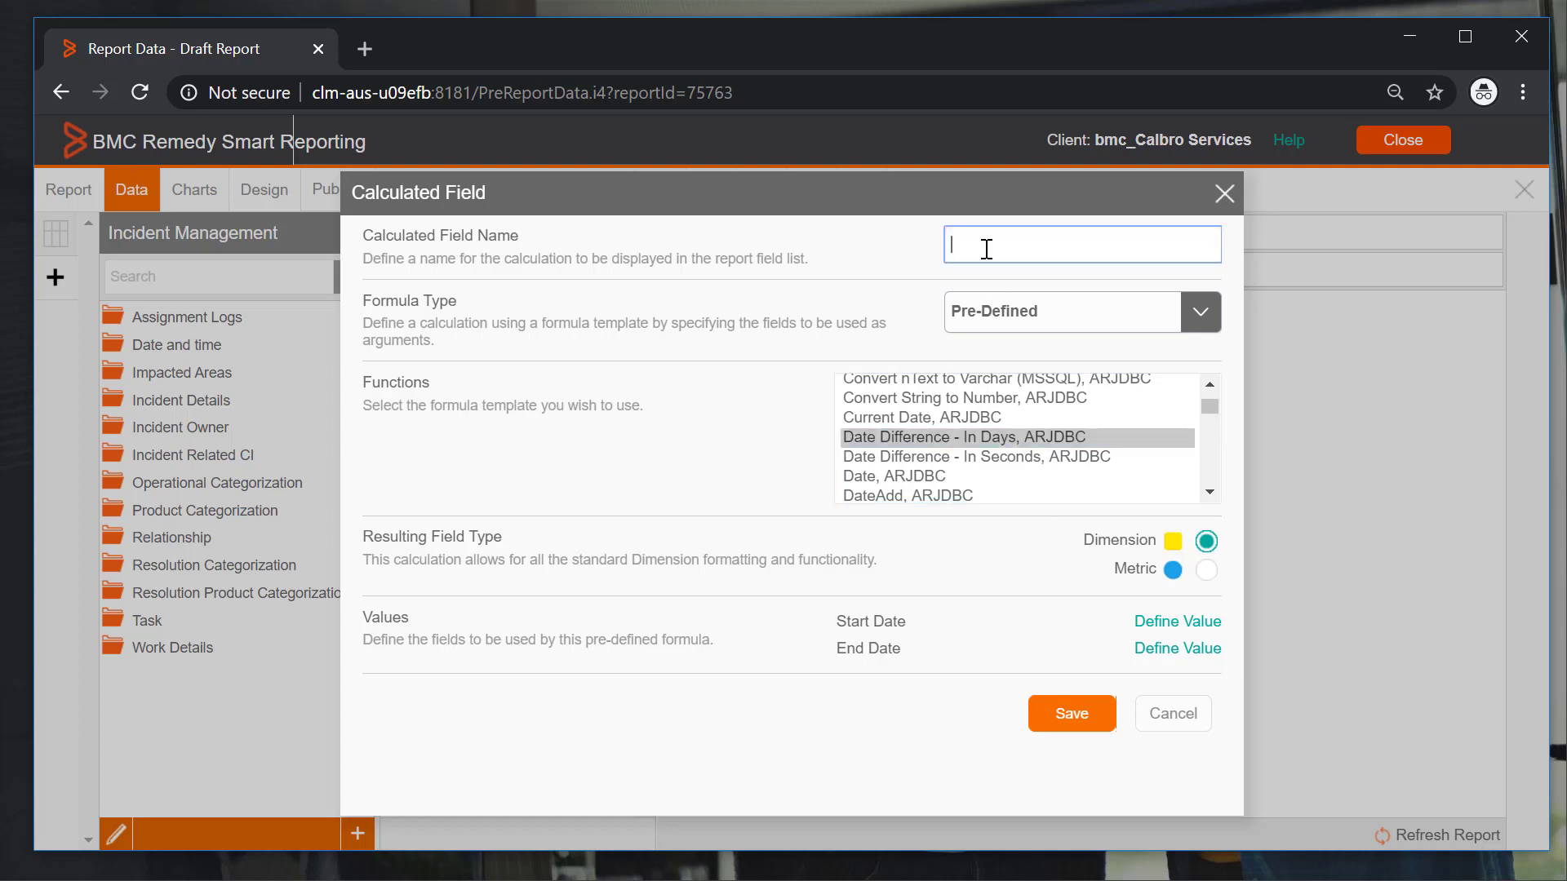
pyautogui.write('Age of Incident')
# - Define the formula's Start Date as the Submit Date field
pyautogui.click(1179, 622)
pyautogui.click(744, 625)
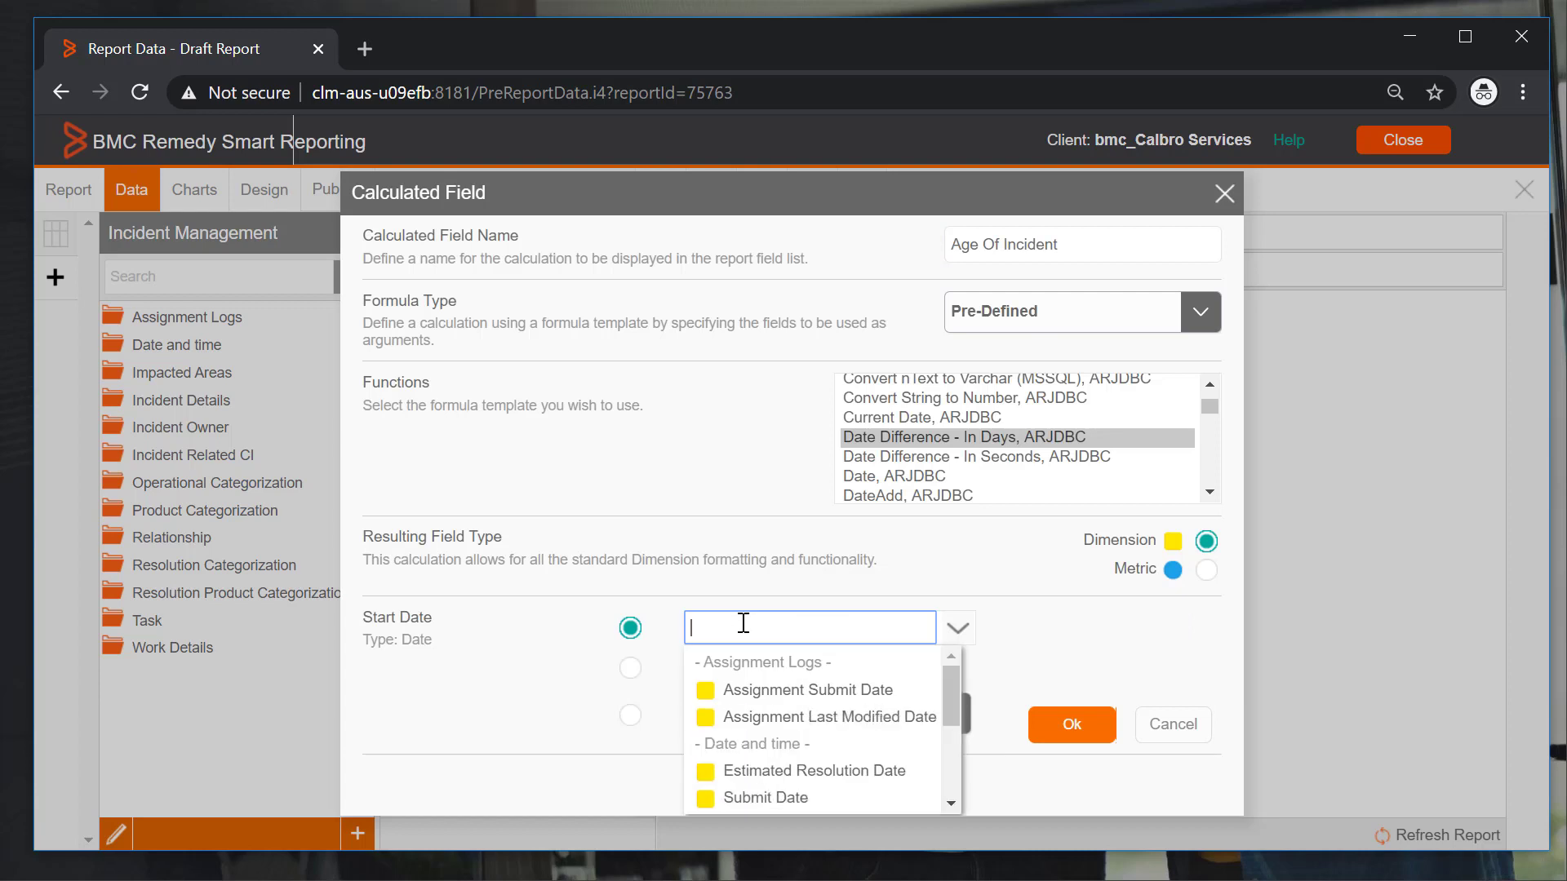
pyautogui.write('sub')
pyautogui.click(766, 744)
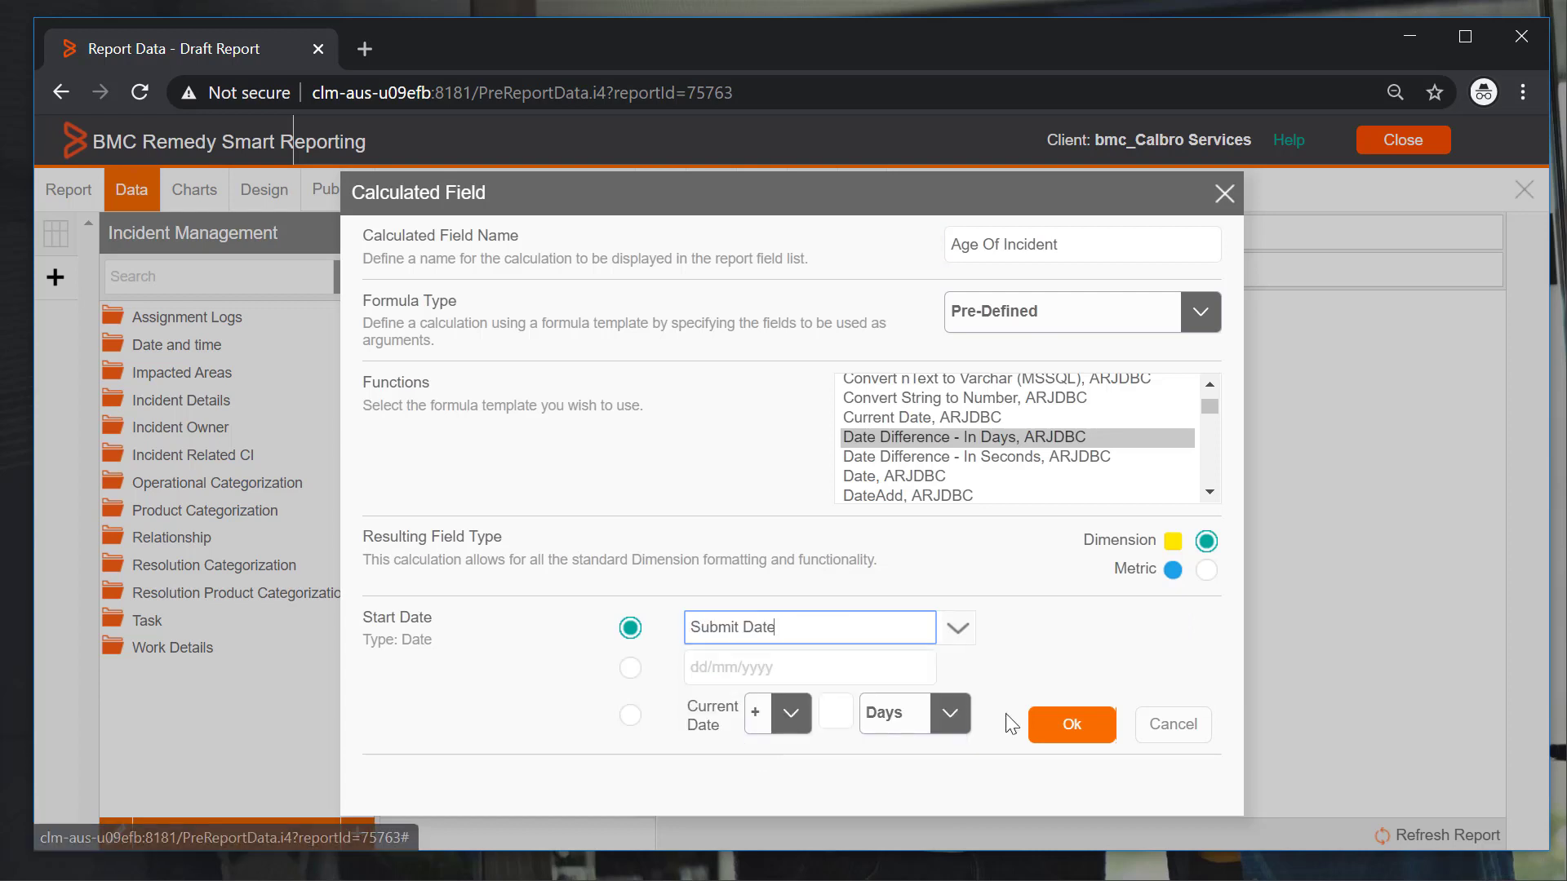
pyautogui.click(1061, 724)
# - Define the formula's End Date as the Closed Date field and save the calculated field
pyautogui.click(1178, 649)
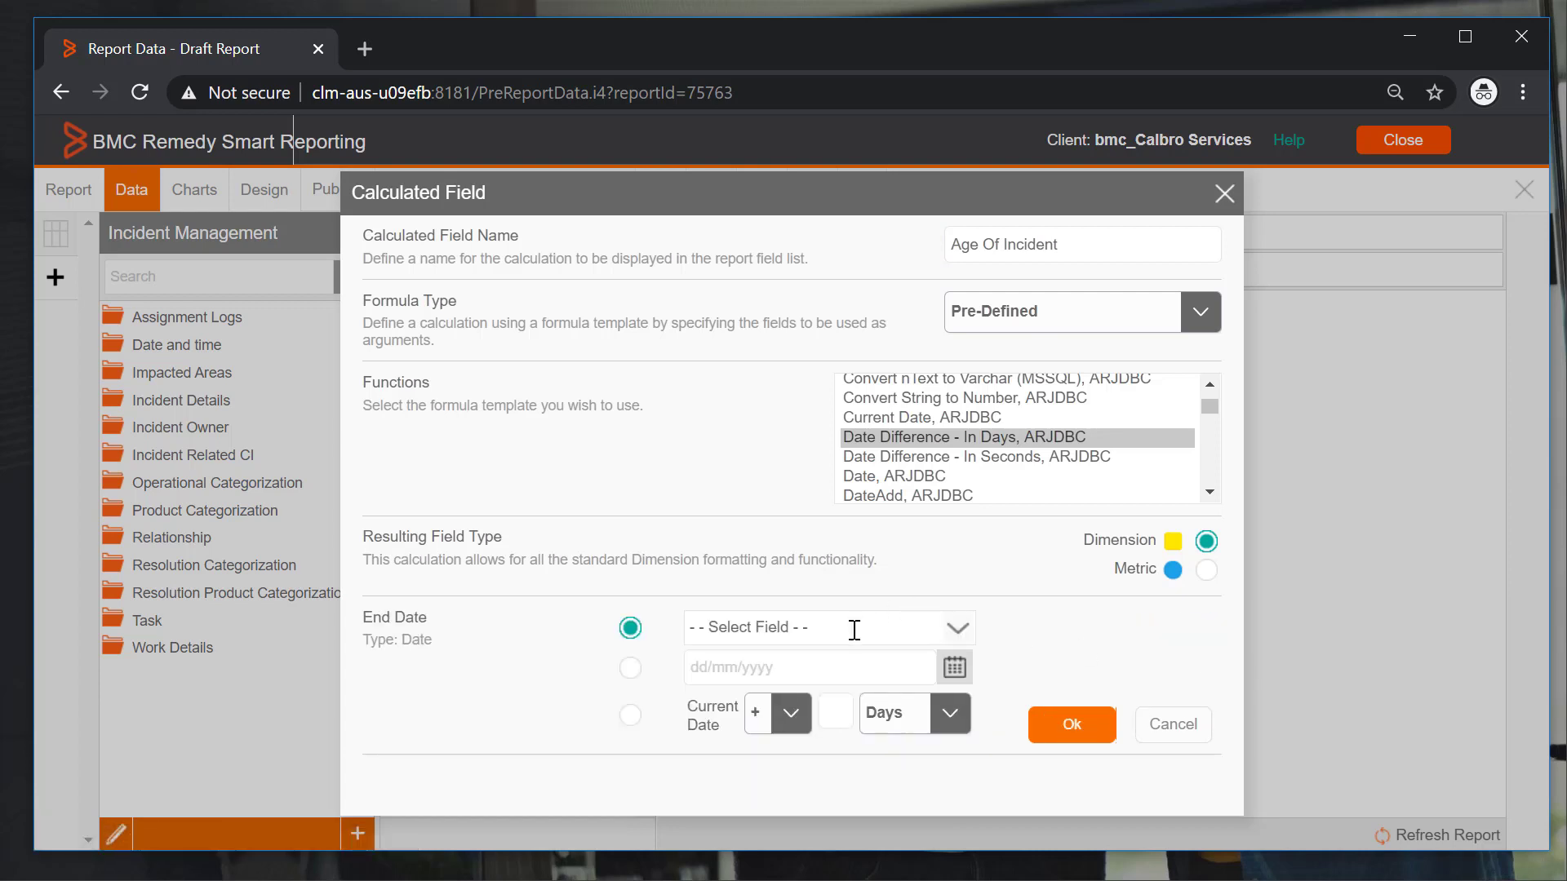
pyautogui.click(851, 628)
pyautogui.write('clo')
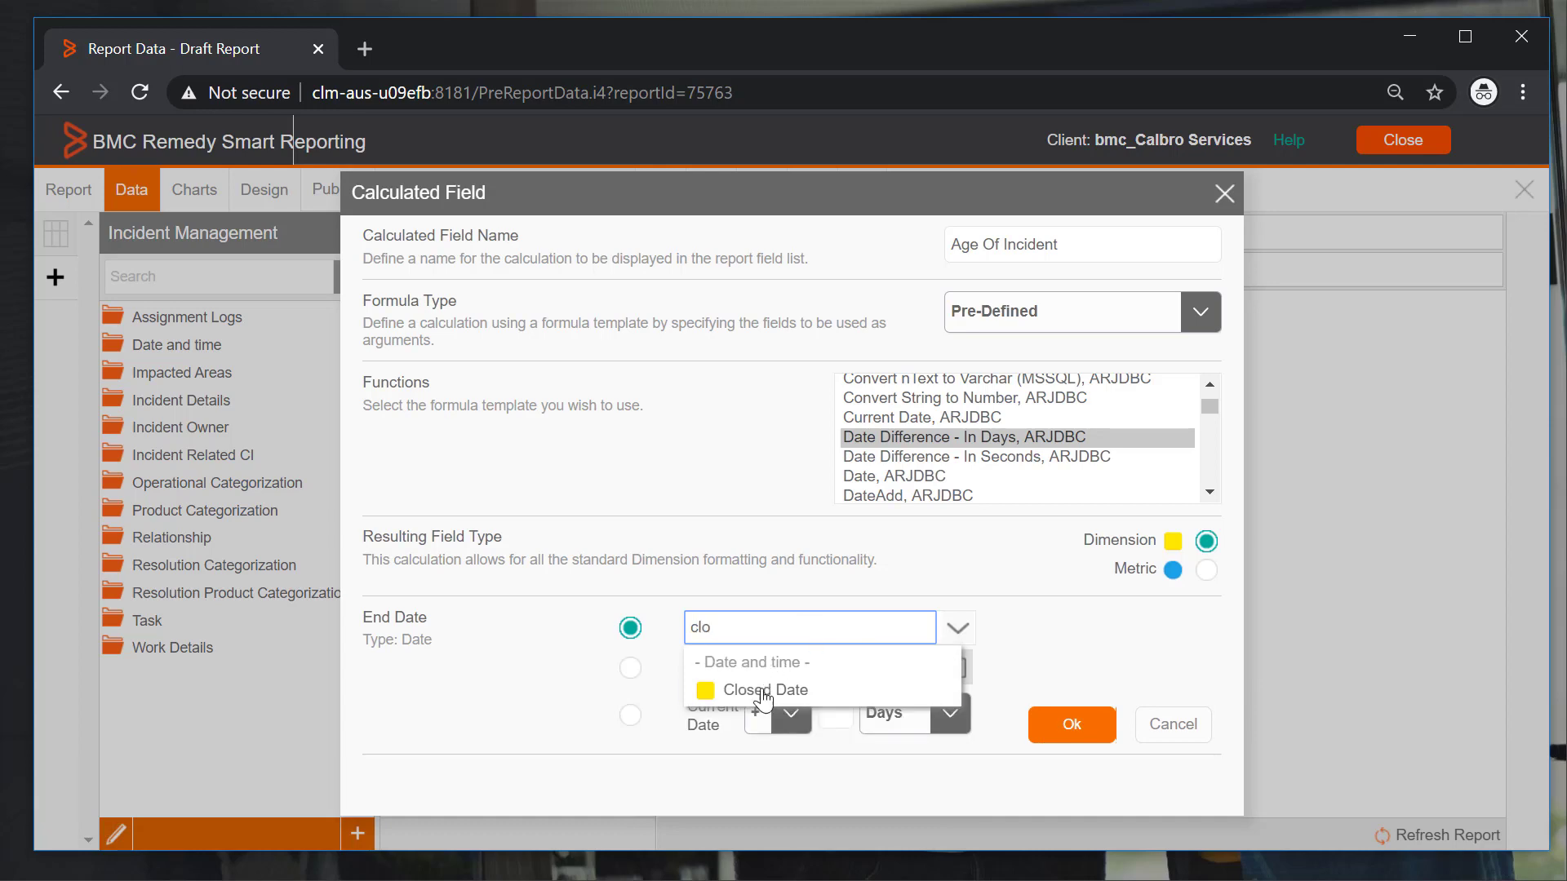
pyautogui.click(755, 691)
pyautogui.click(1070, 730)
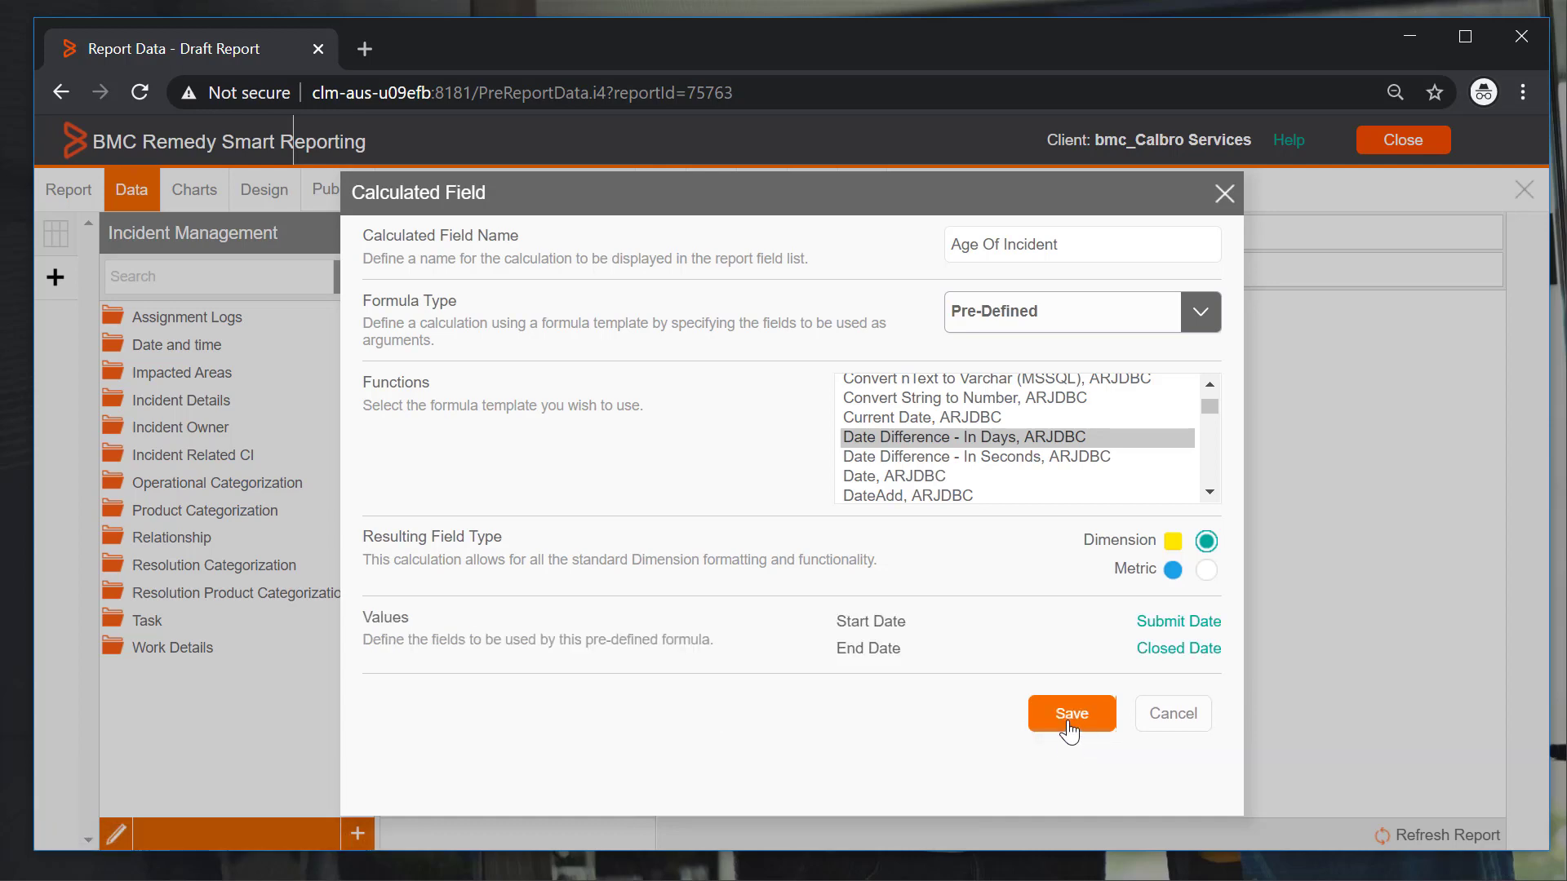
pyautogui.click(1069, 729)
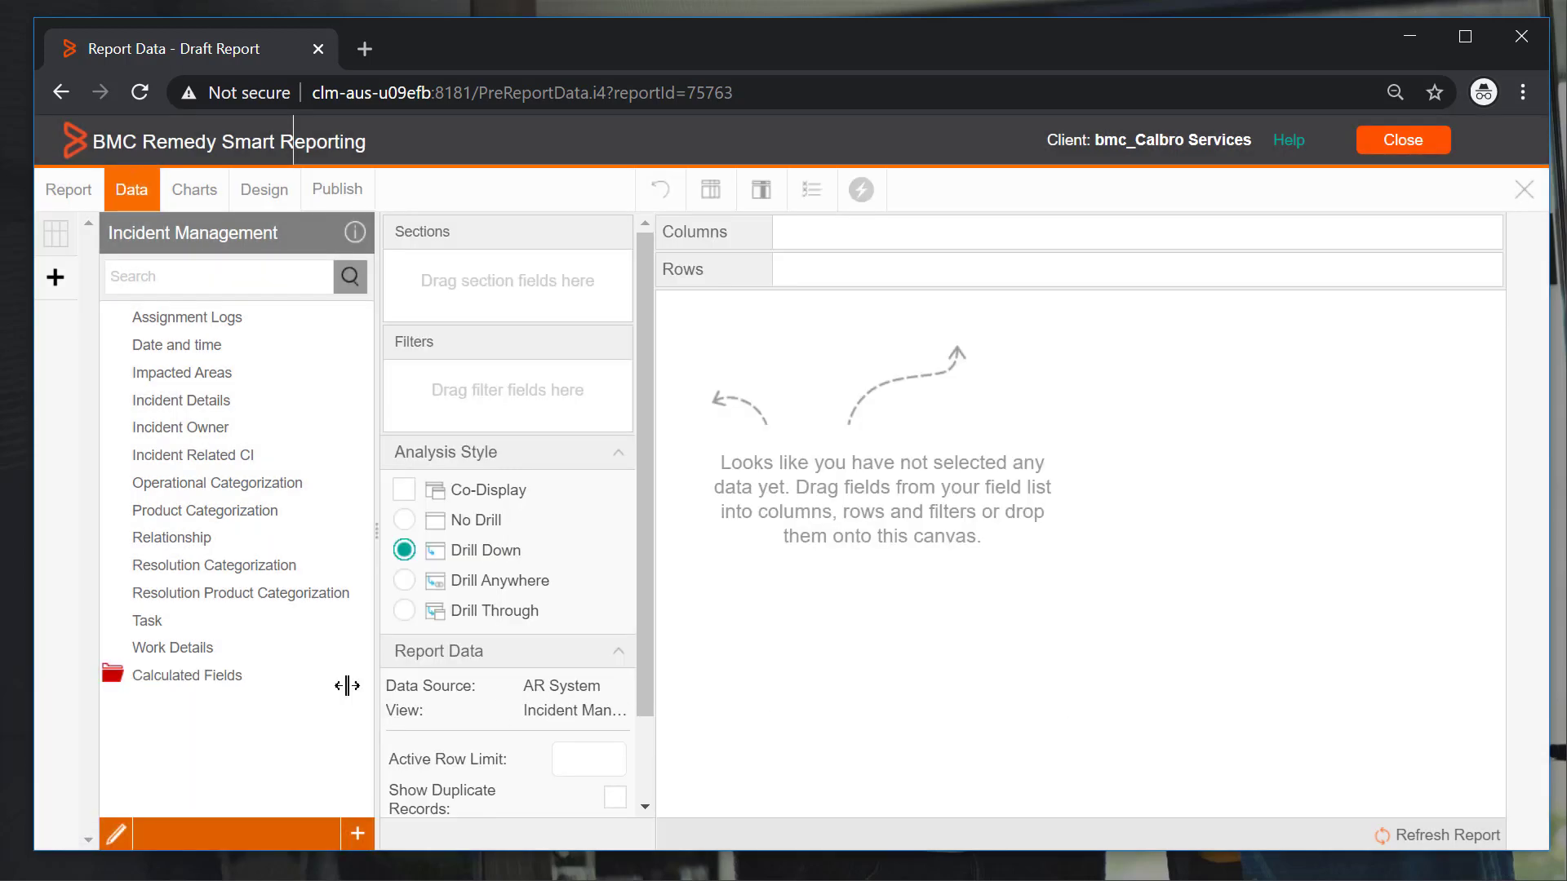
# - Edit the Age Of Incident calculation to make its resulting field type Metric, and save it
pyautogui.click(239, 676)
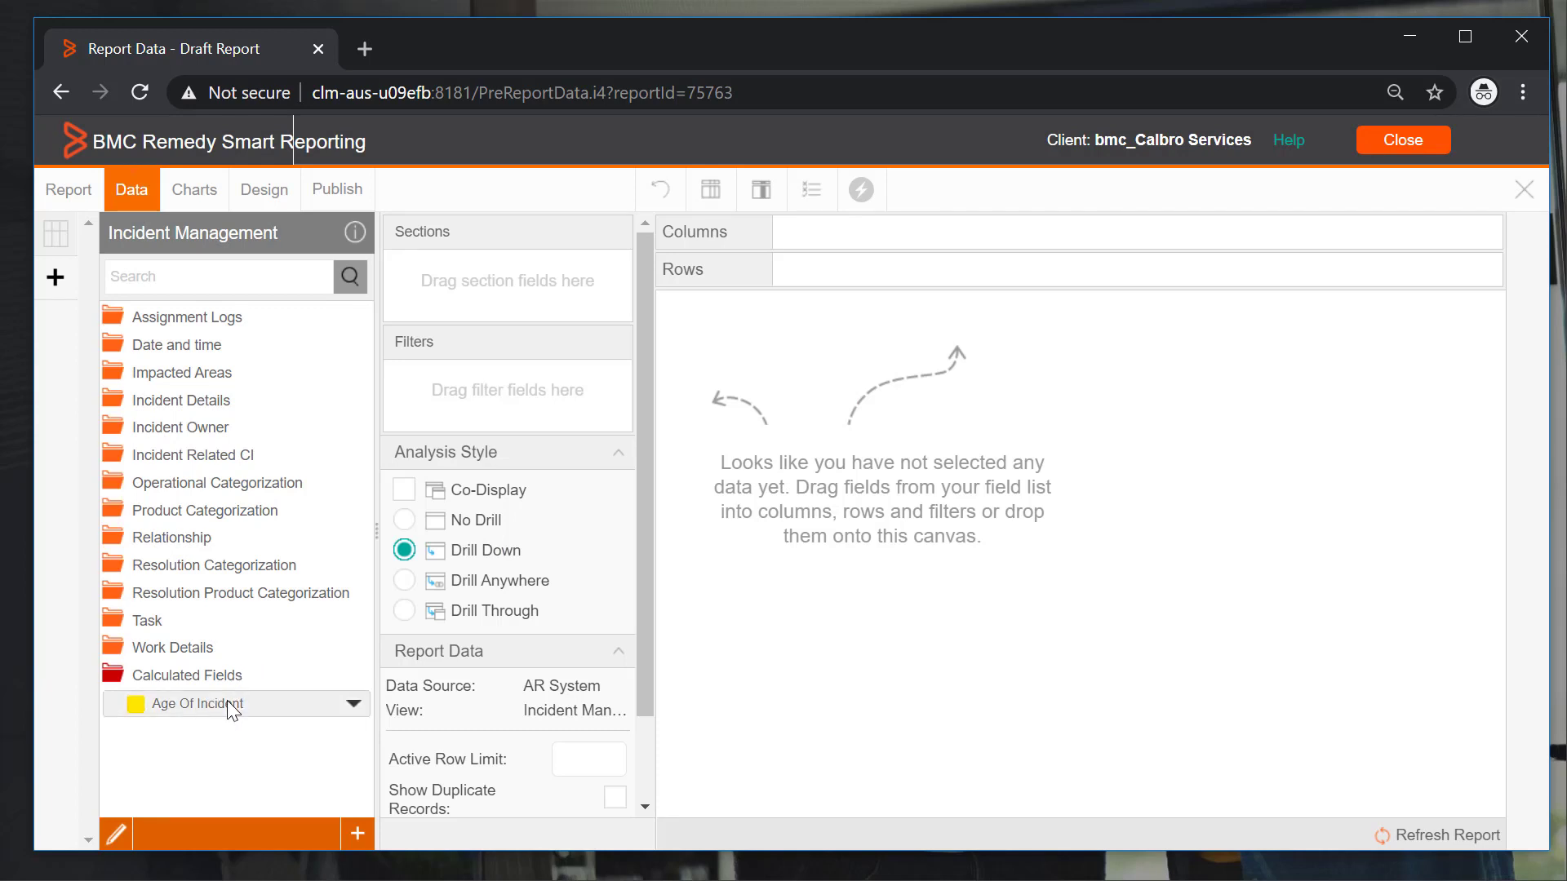
pyautogui.click(353, 704)
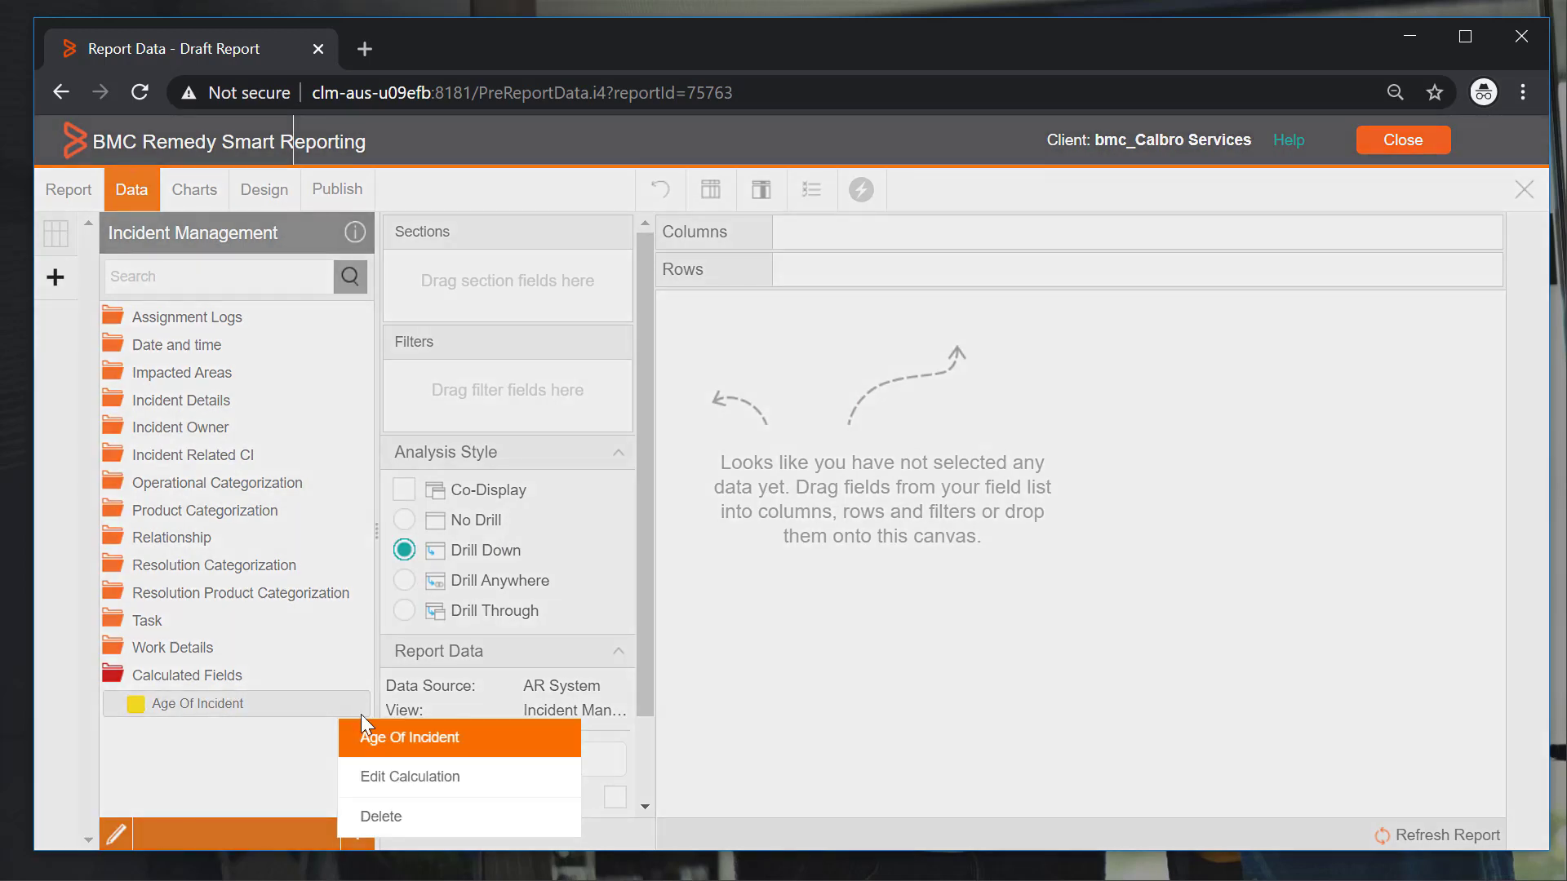
pyautogui.click(369, 773)
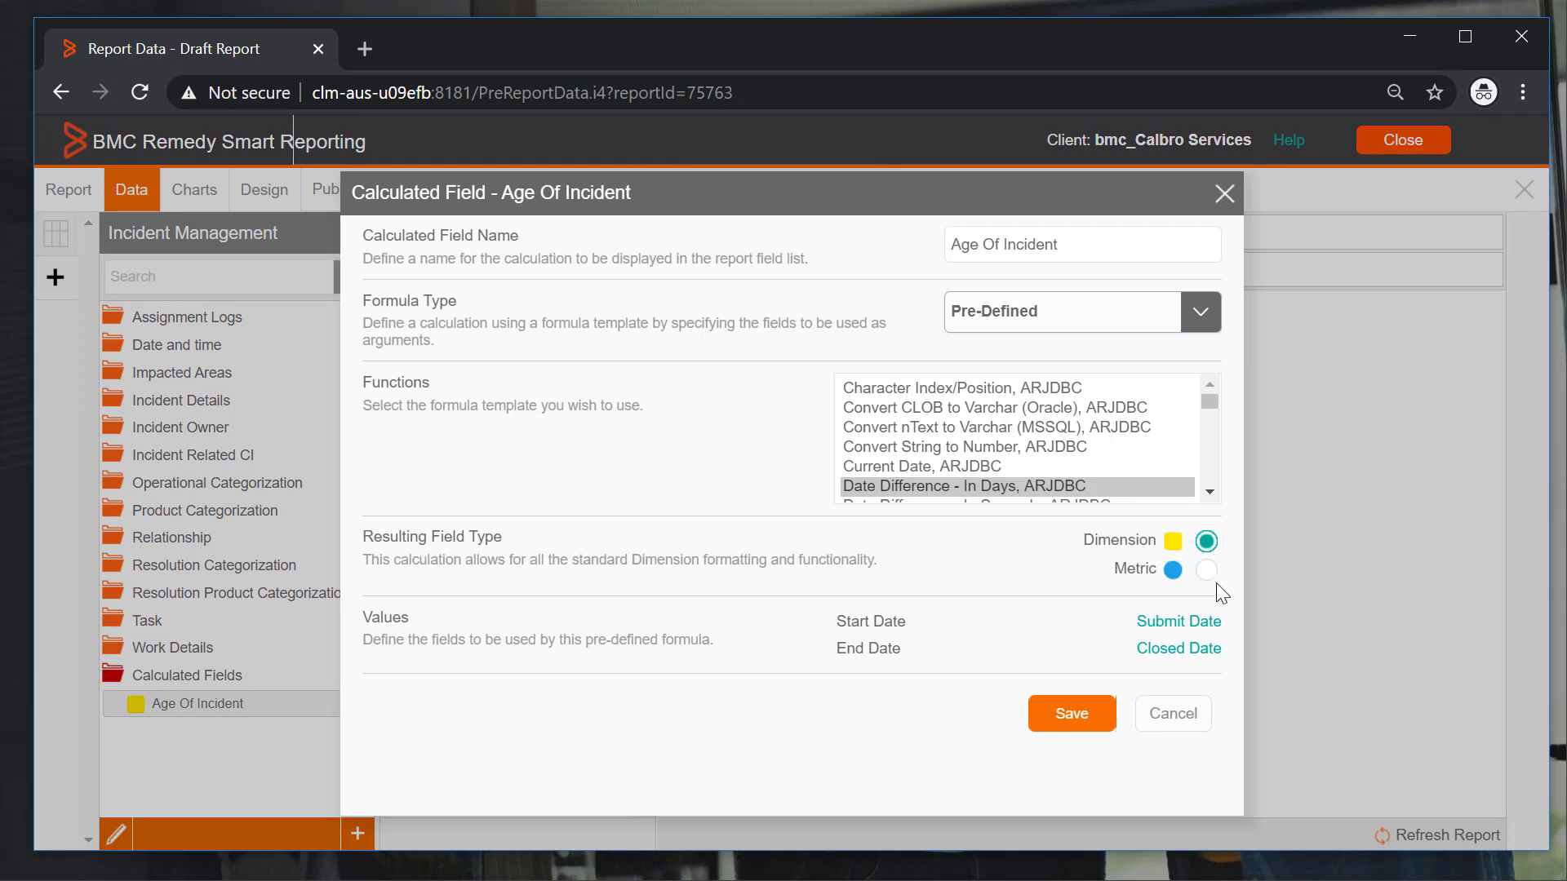
pyautogui.click(1206, 569)
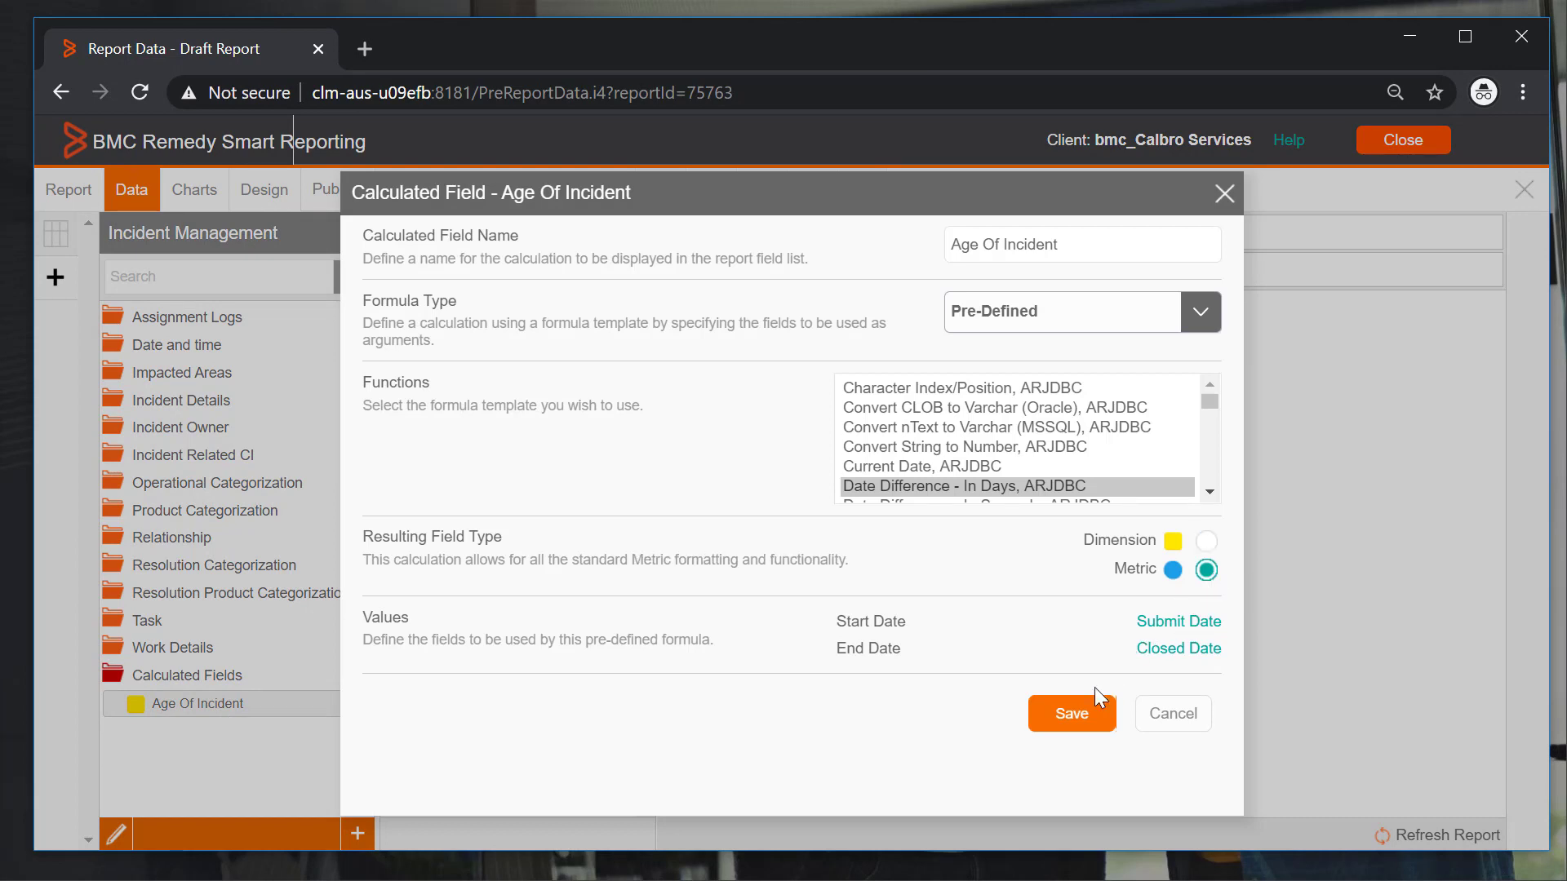
pyautogui.click(1086, 715)
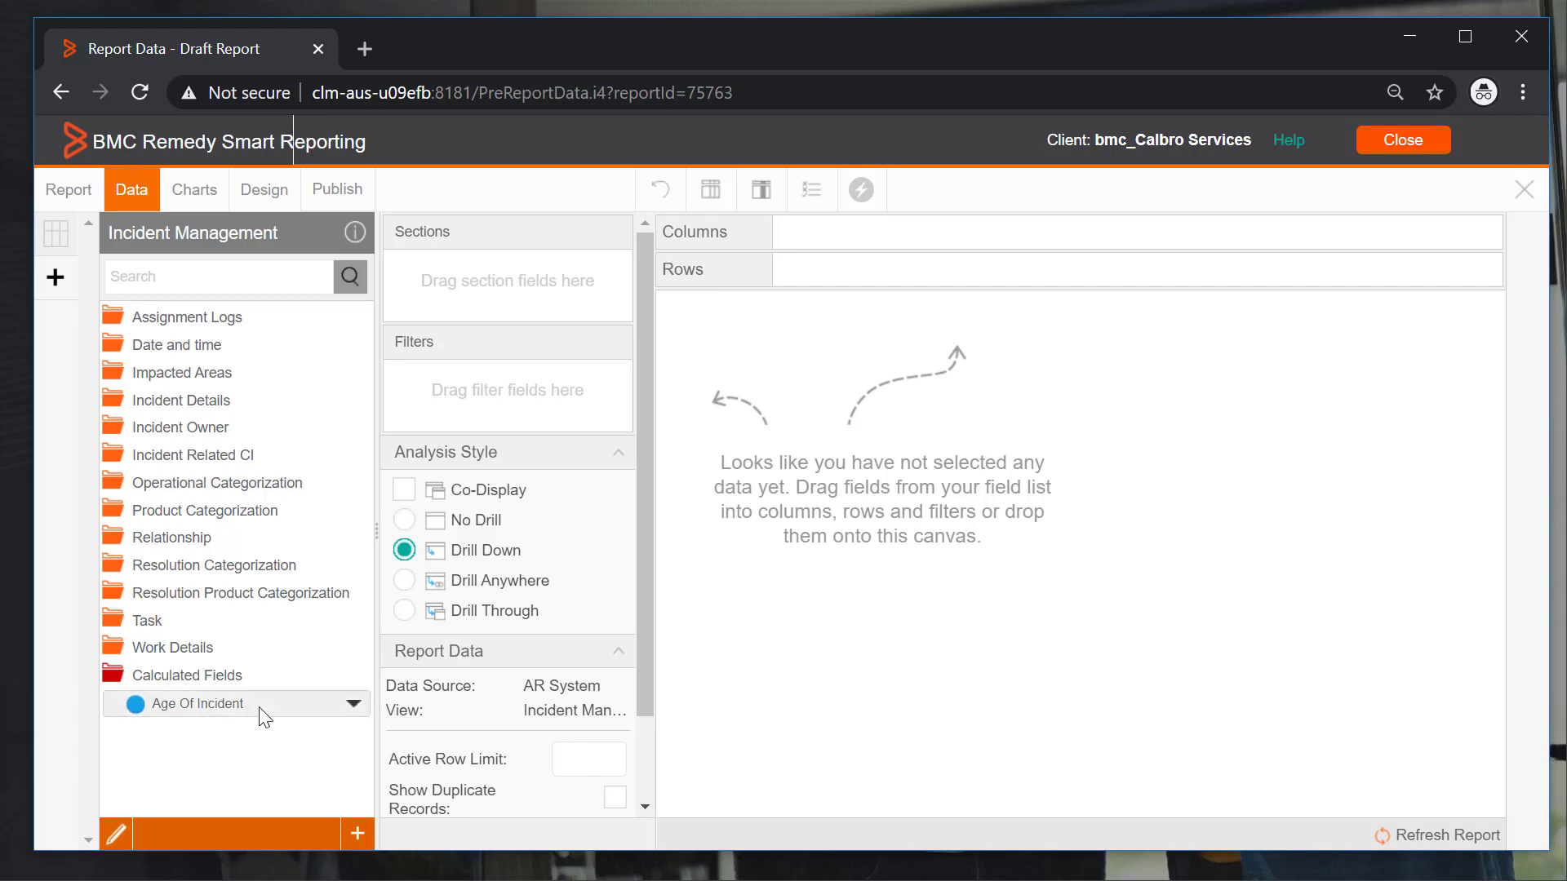
# - Create a Simple calculated field named "Age Bucket Of Incident" and begin its formula with a CASE statement
pyautogui.click(359, 836)
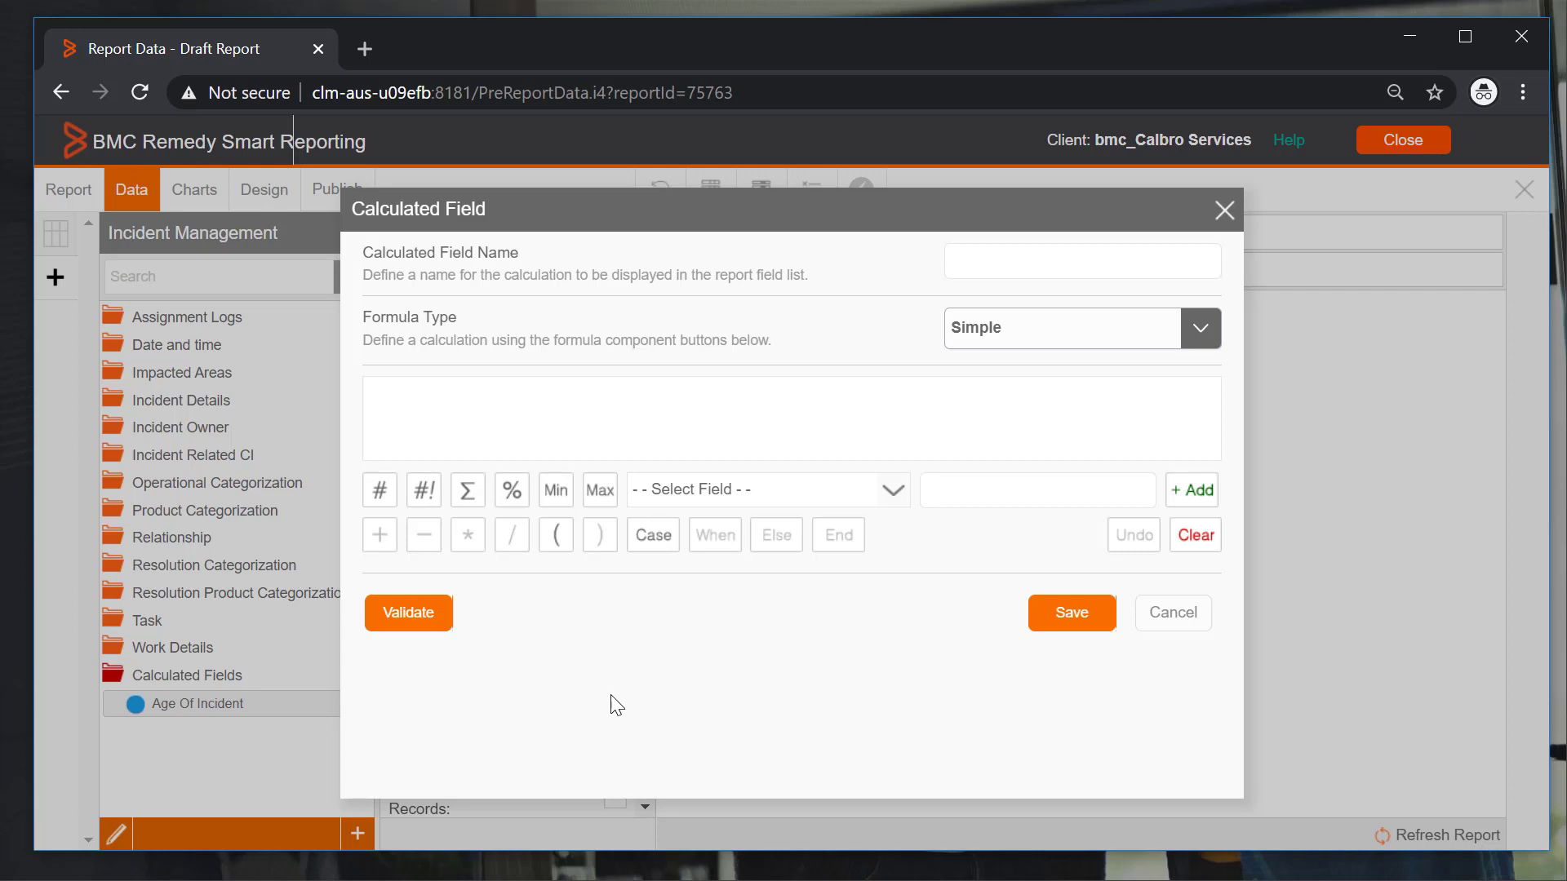
pyautogui.click(1019, 260)
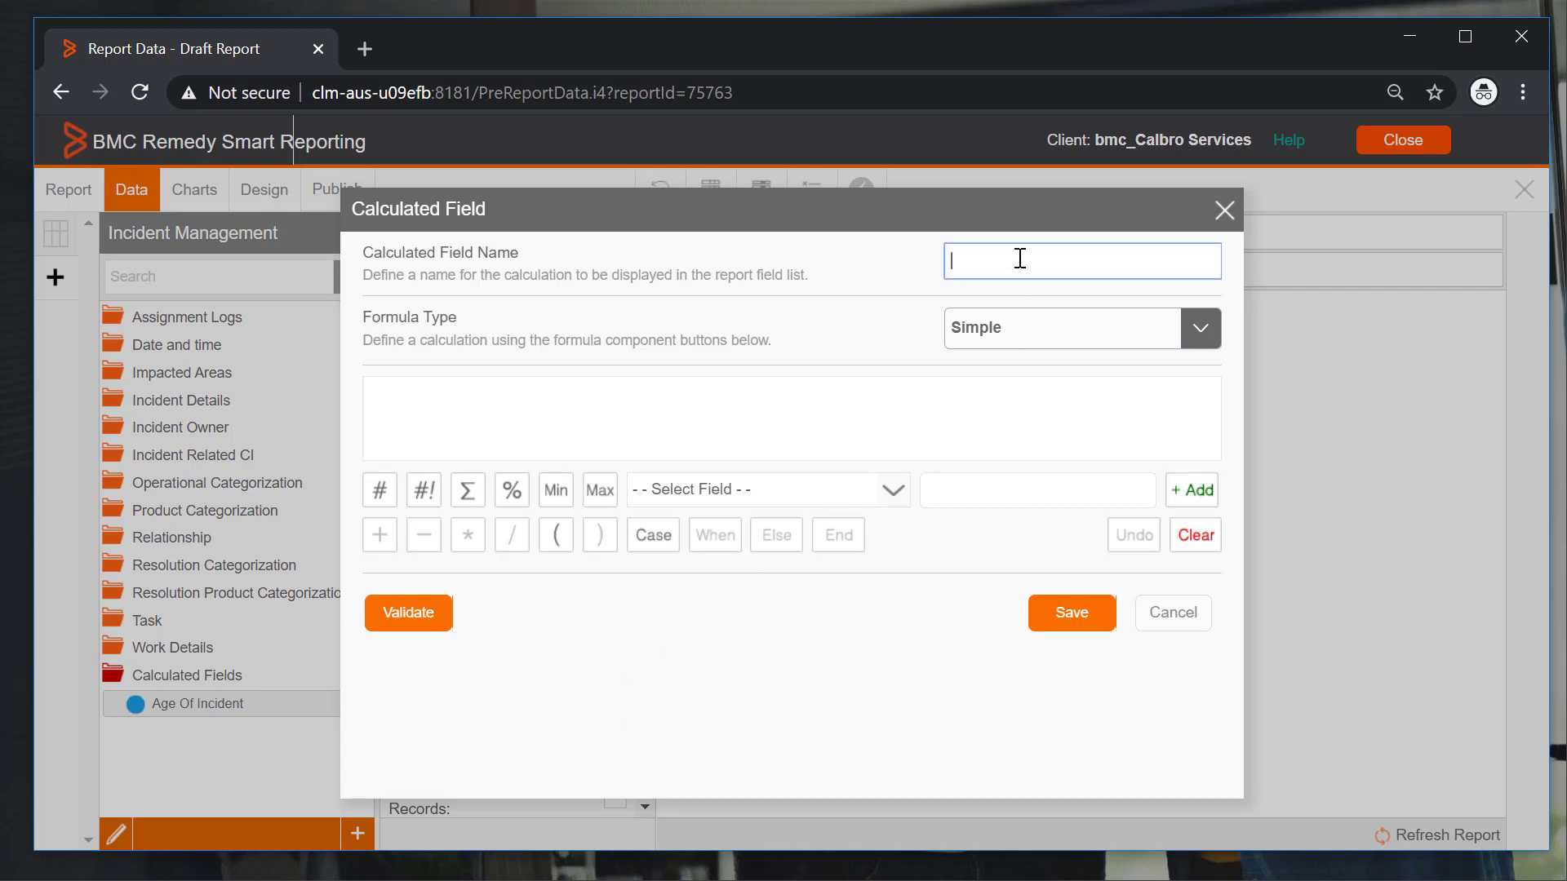
pyautogui.write('Age Bucket Of')
pyautogui.press('BackSpace')
pyautogui.press('BackSpace')
pyautogui.write('Incident')
pyautogui.click(653, 545)
# - Add a When condition to the CASE formula for Age Of Incident less than or equal to 30
pyautogui.click(715, 541)
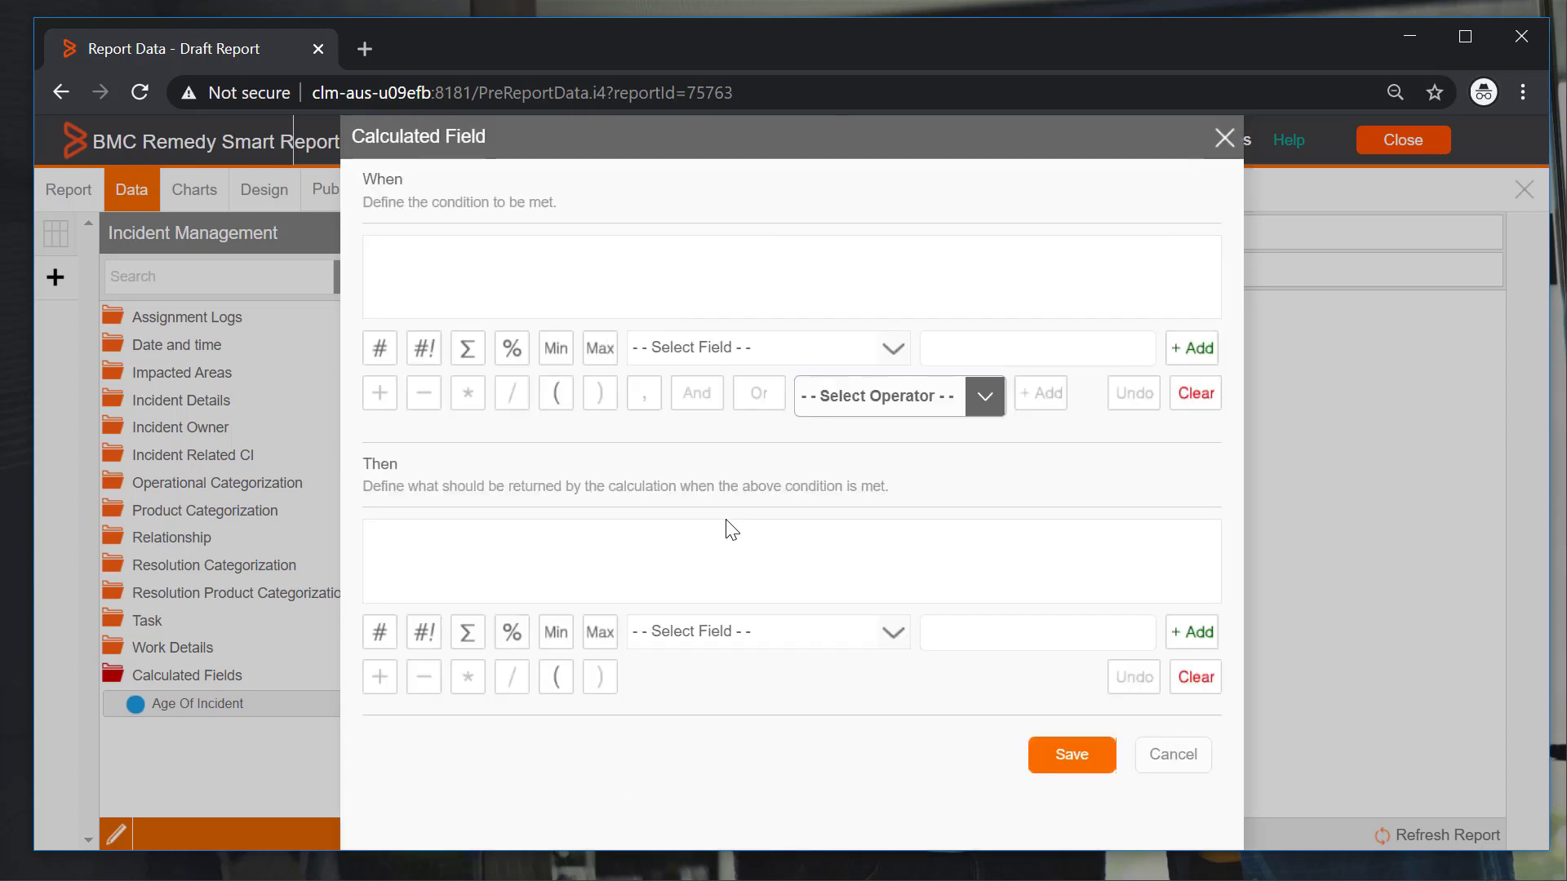
pyautogui.click(684, 349)
pyautogui.write('a')
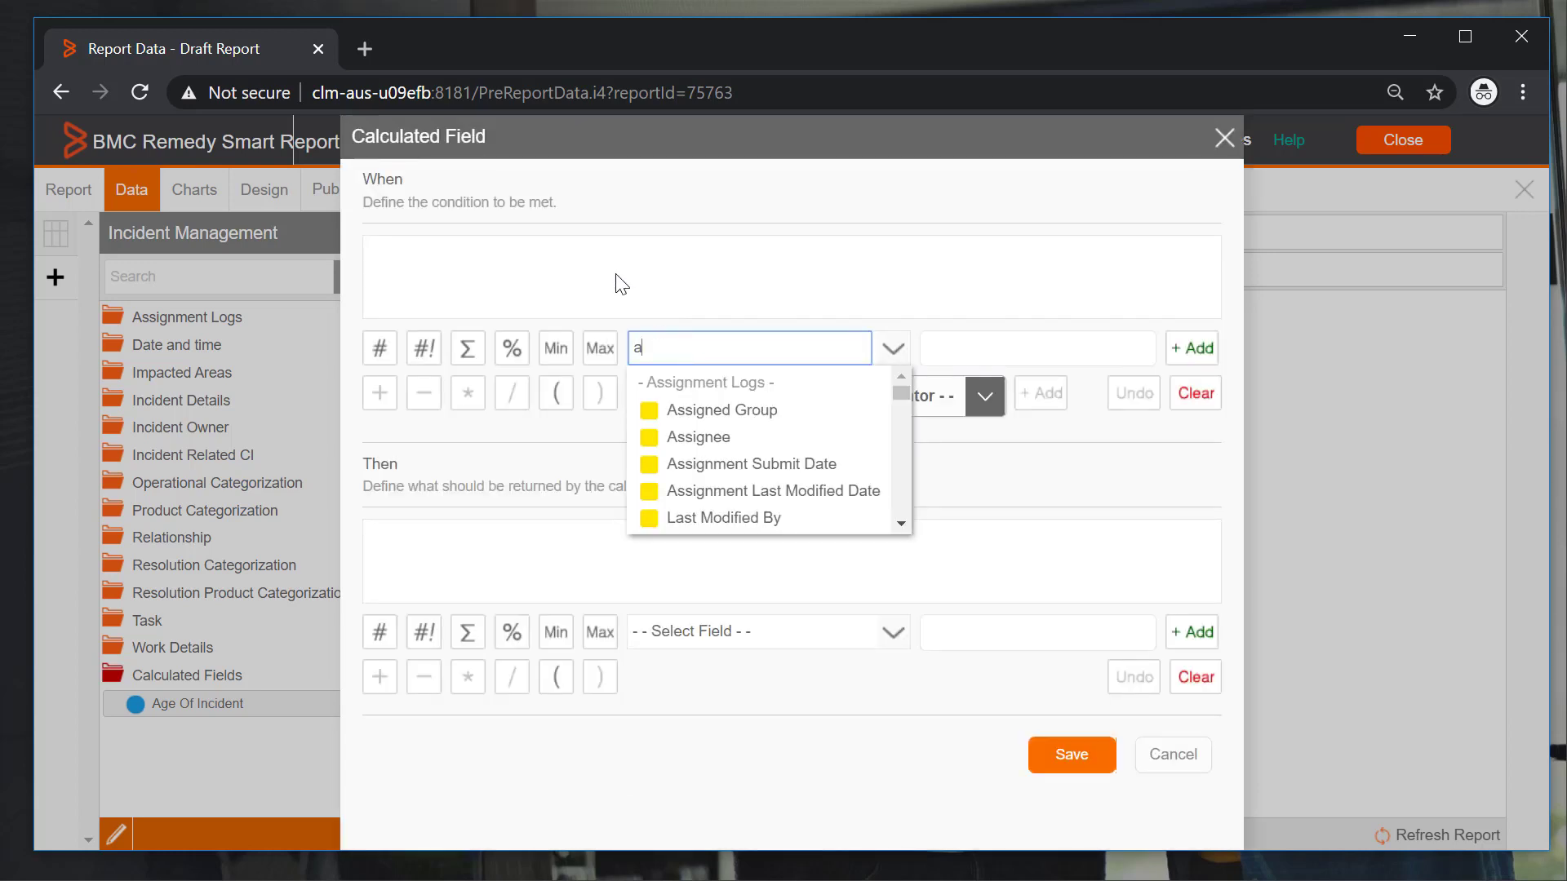
pyautogui.write('ge')
pyautogui.click(702, 411)
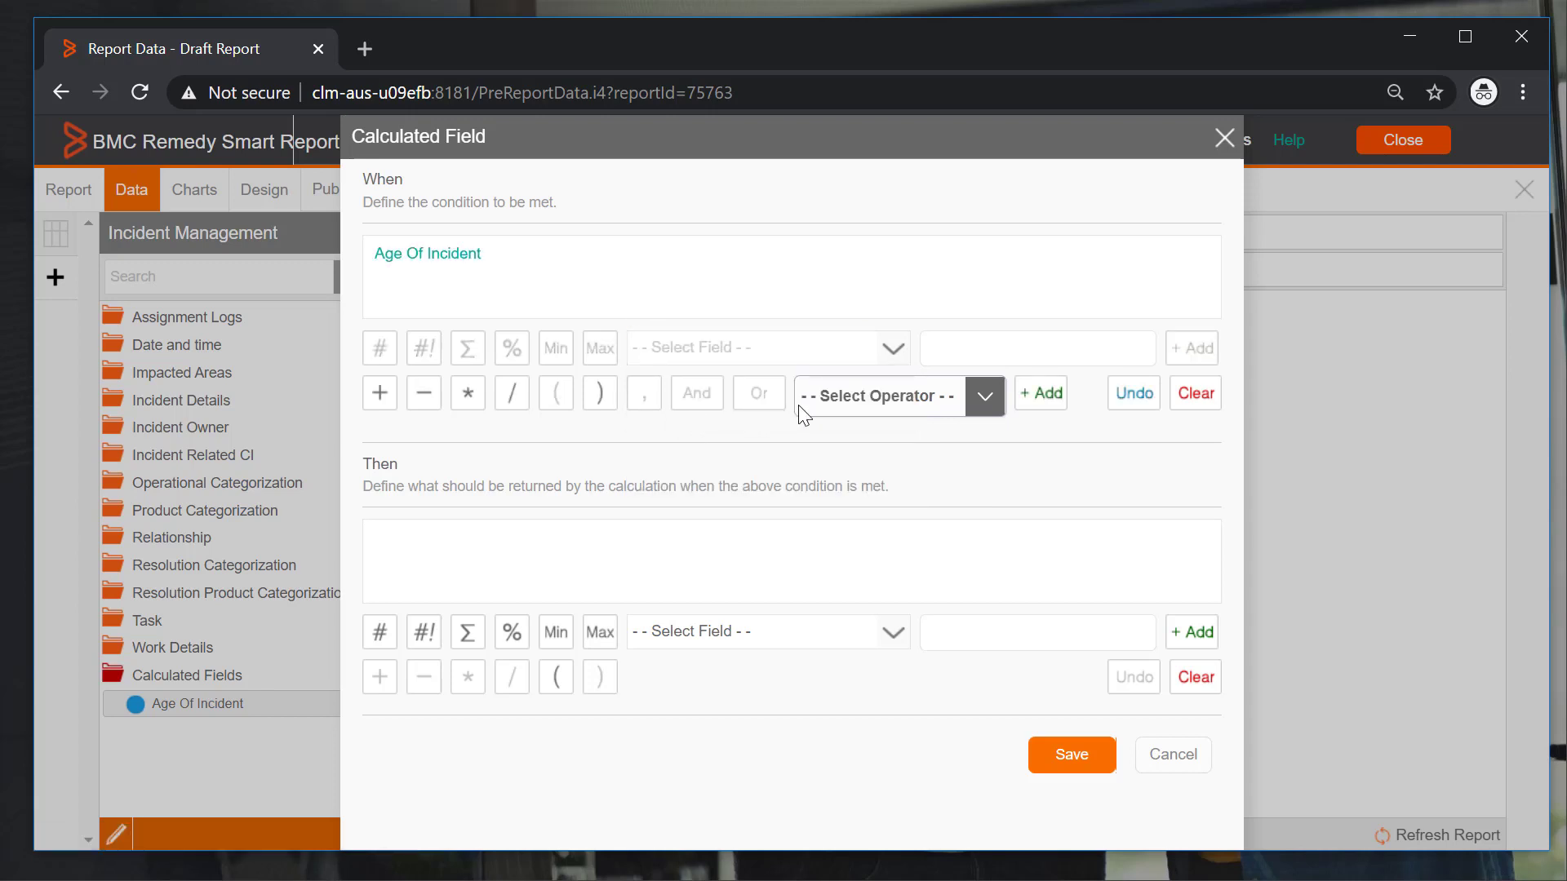
pyautogui.click(817, 398)
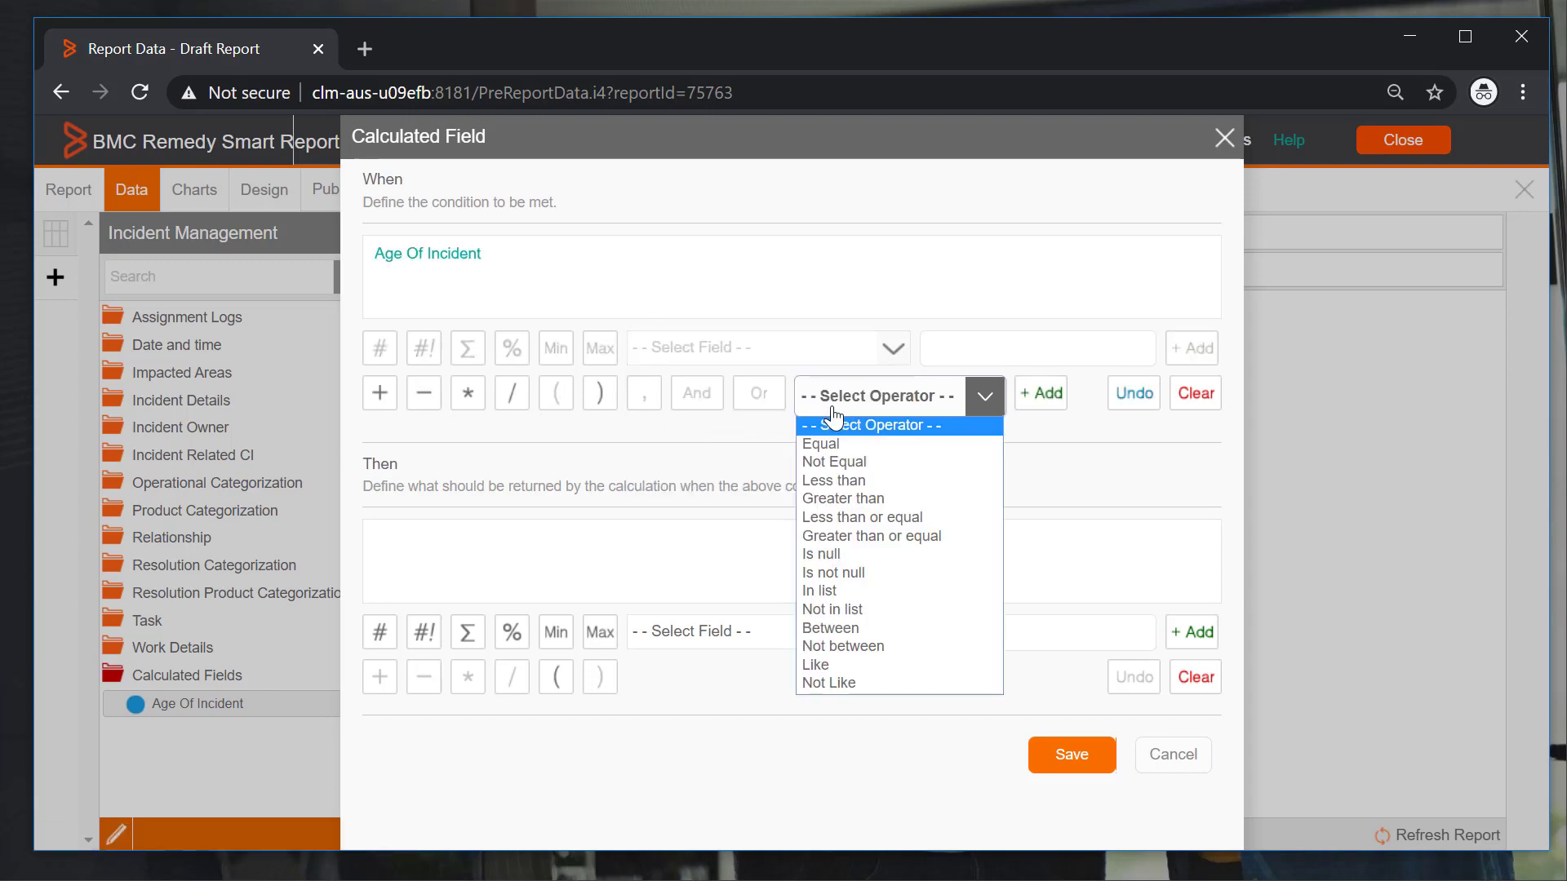
pyautogui.click(850, 519)
pyautogui.click(1059, 396)
pyautogui.click(1041, 346)
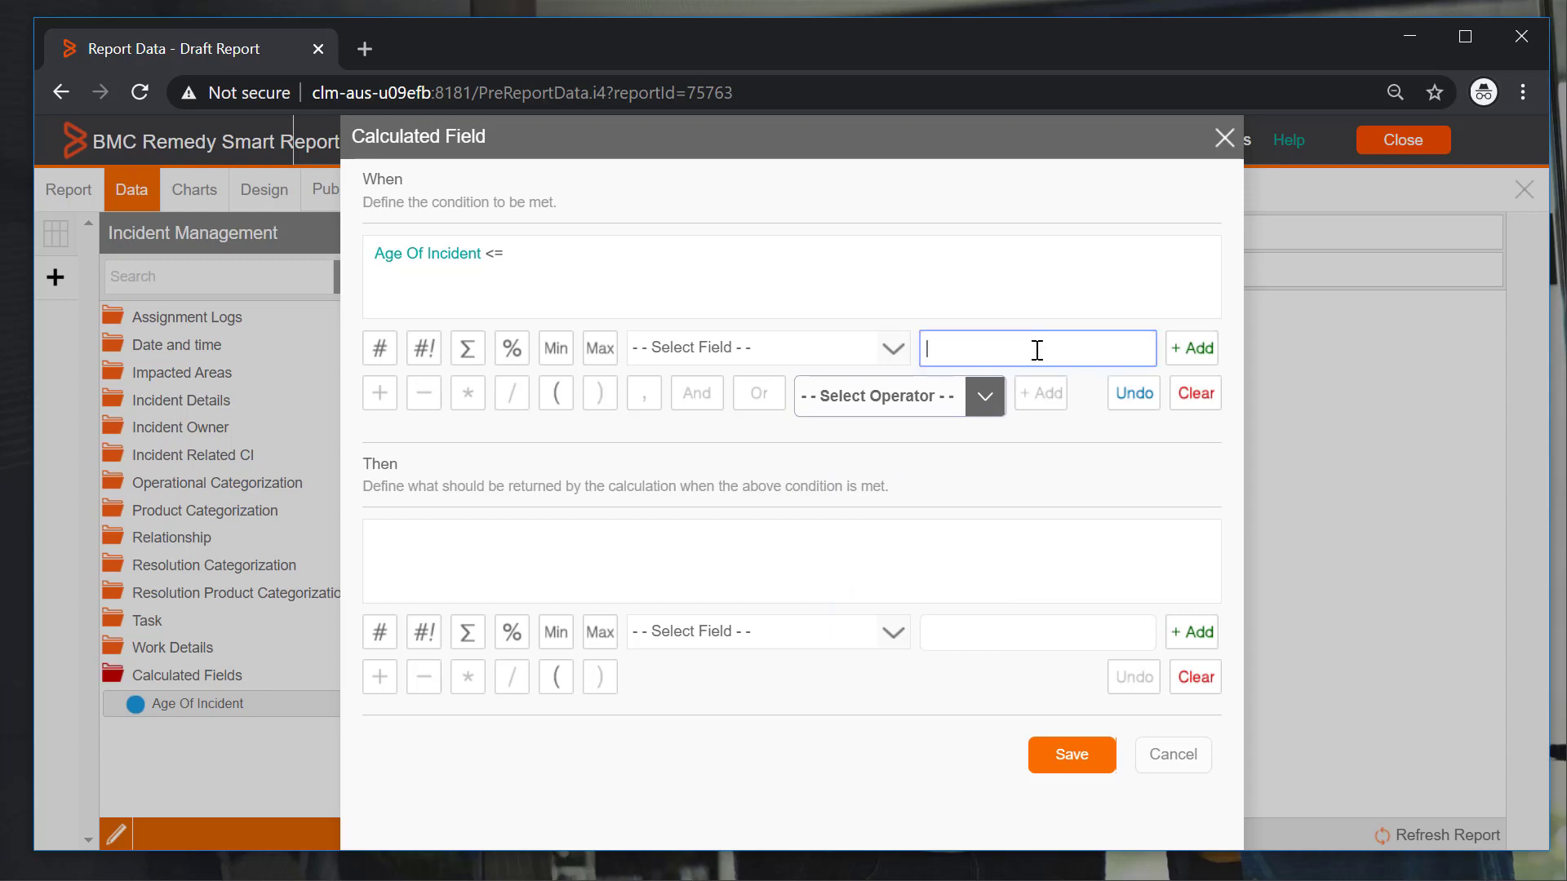
pyautogui.write('30')
pyautogui.click(1192, 348)
# - Set the condition's Then result to "Less Than 30 Days" and save the clause
pyautogui.click(939, 631)
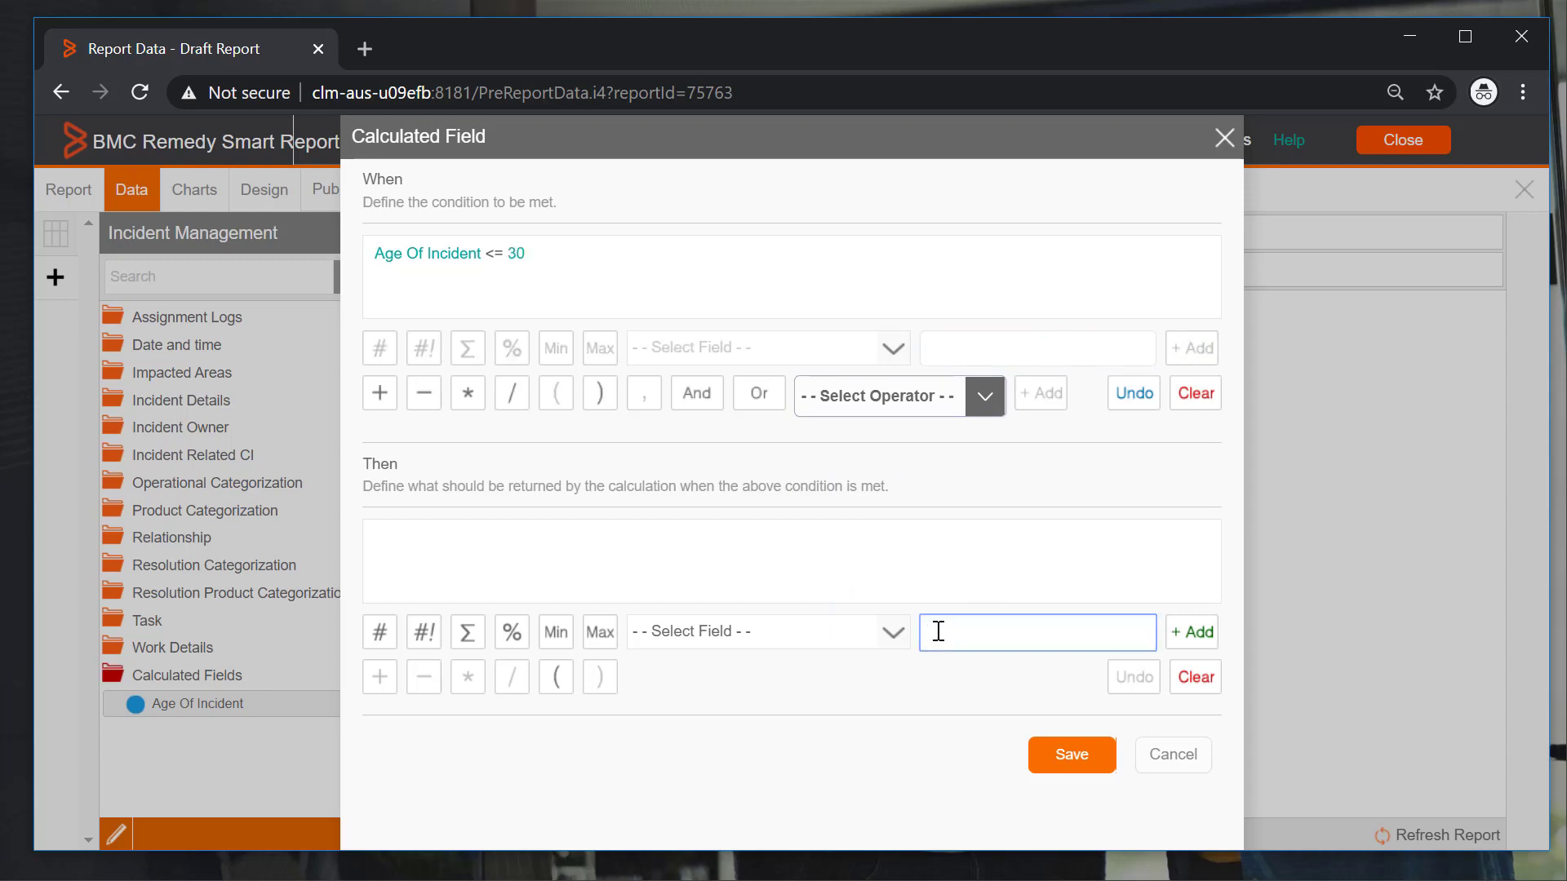
pyautogui.write('Les')
pyautogui.write('s Tahn')
pyautogui.write(' 30 Days')
pyautogui.click(1210, 636)
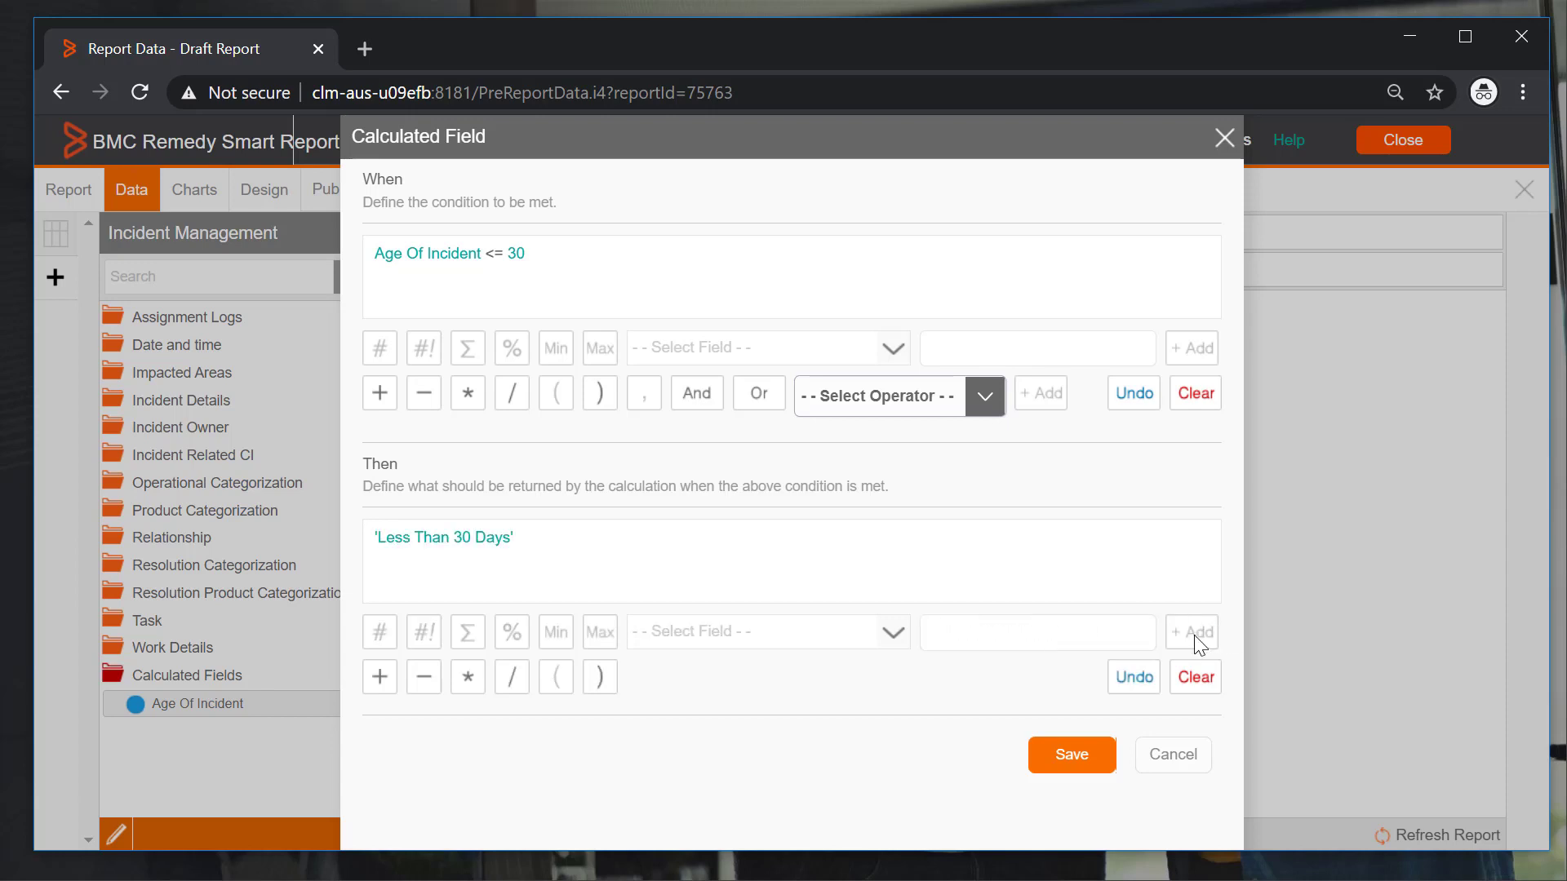
pyautogui.click(1099, 762)
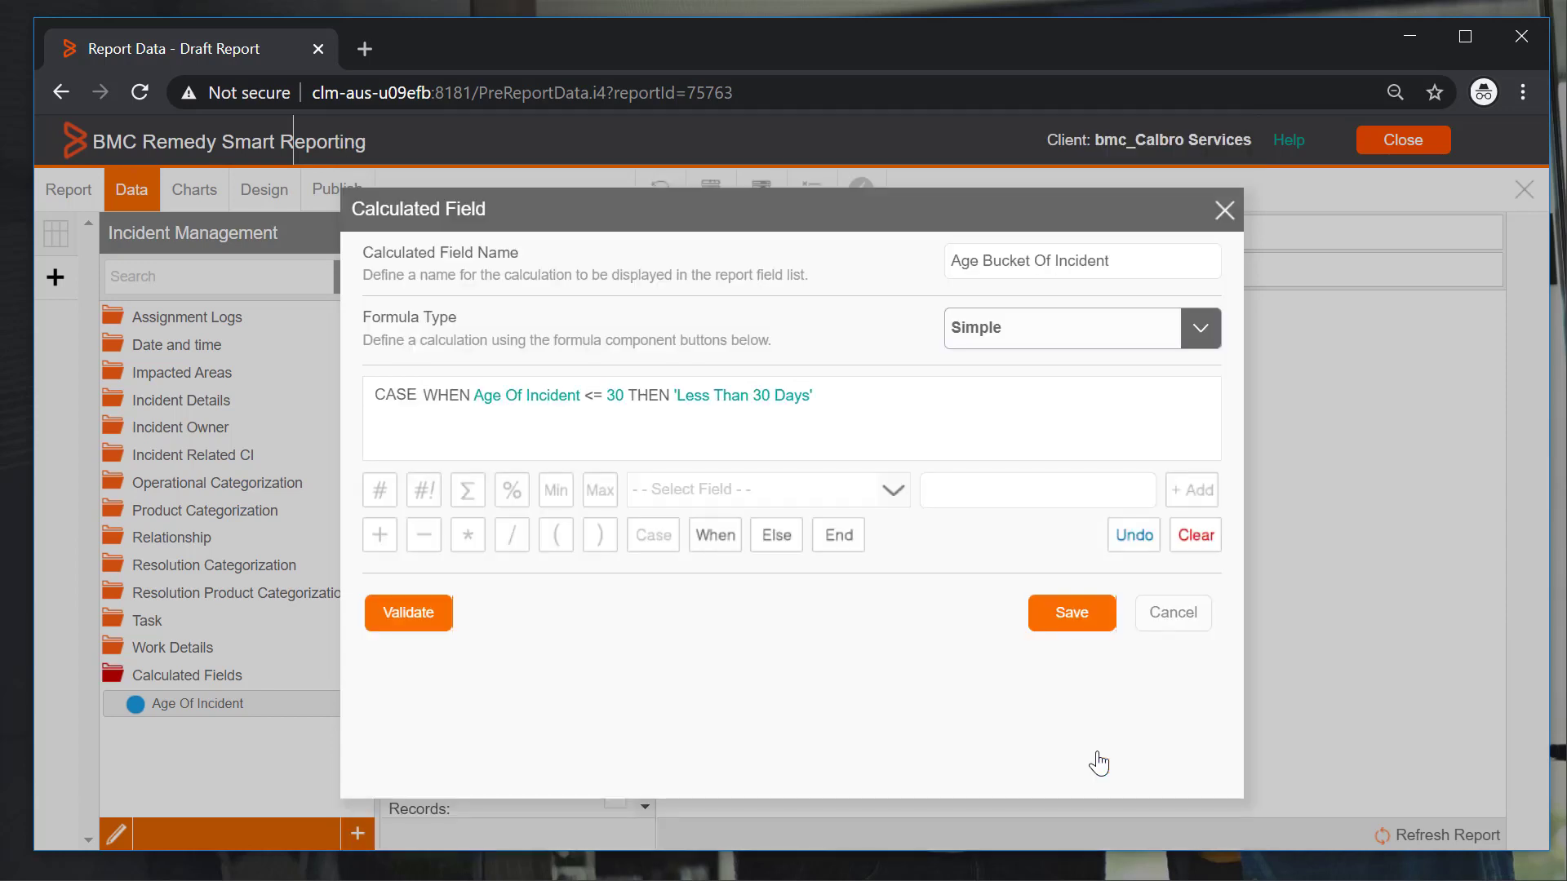
# - Add a second When condition to the formula for Age Of Incident between 31 and 60
pyautogui.click(727, 543)
pyautogui.click(756, 349)
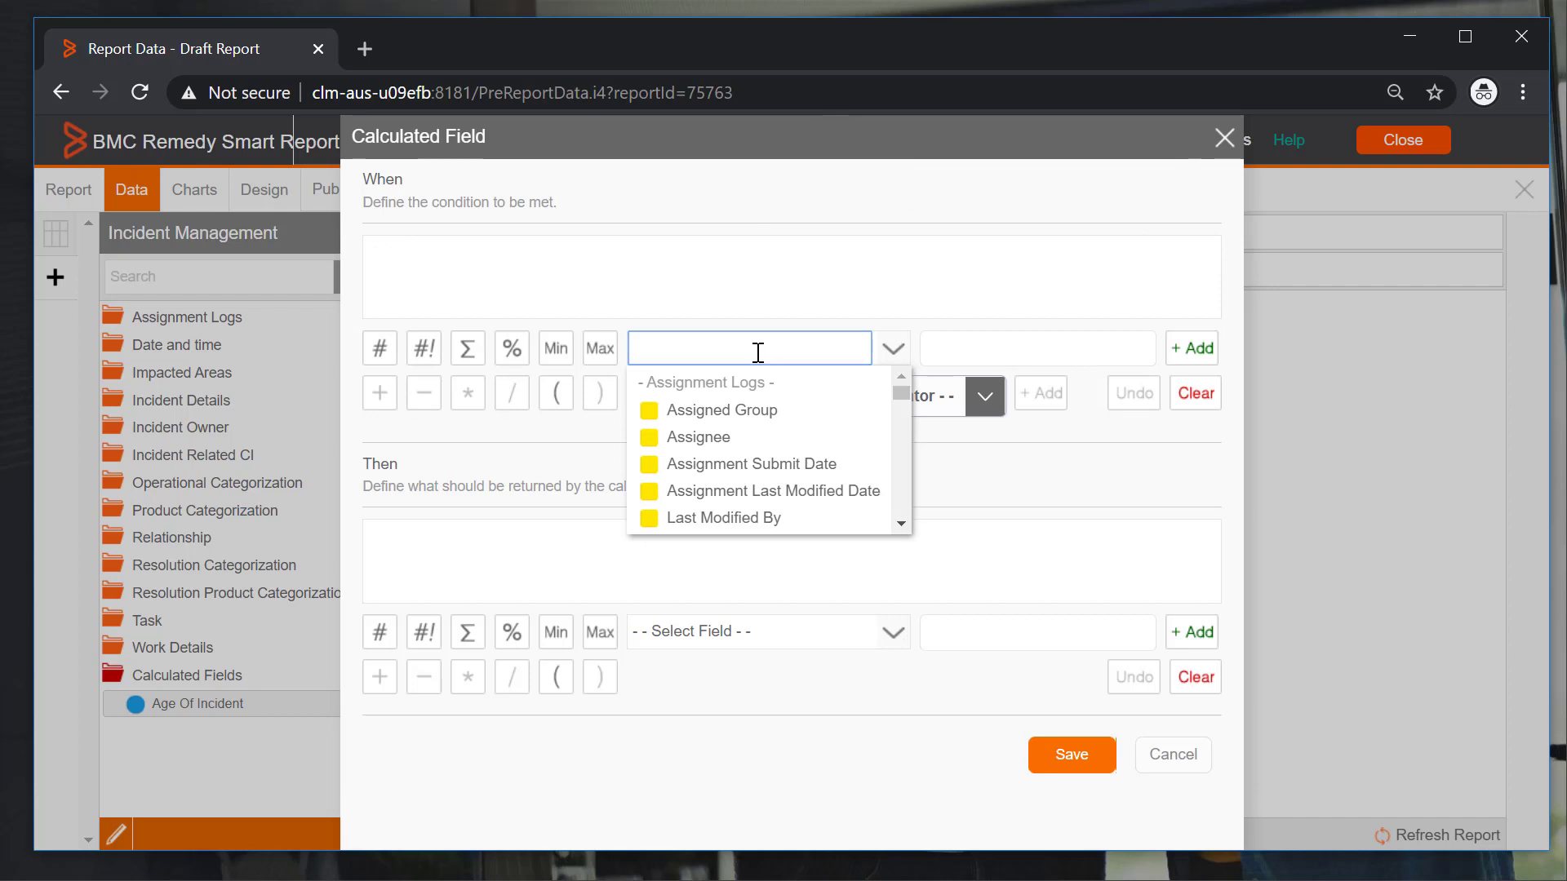
pyautogui.write('age')
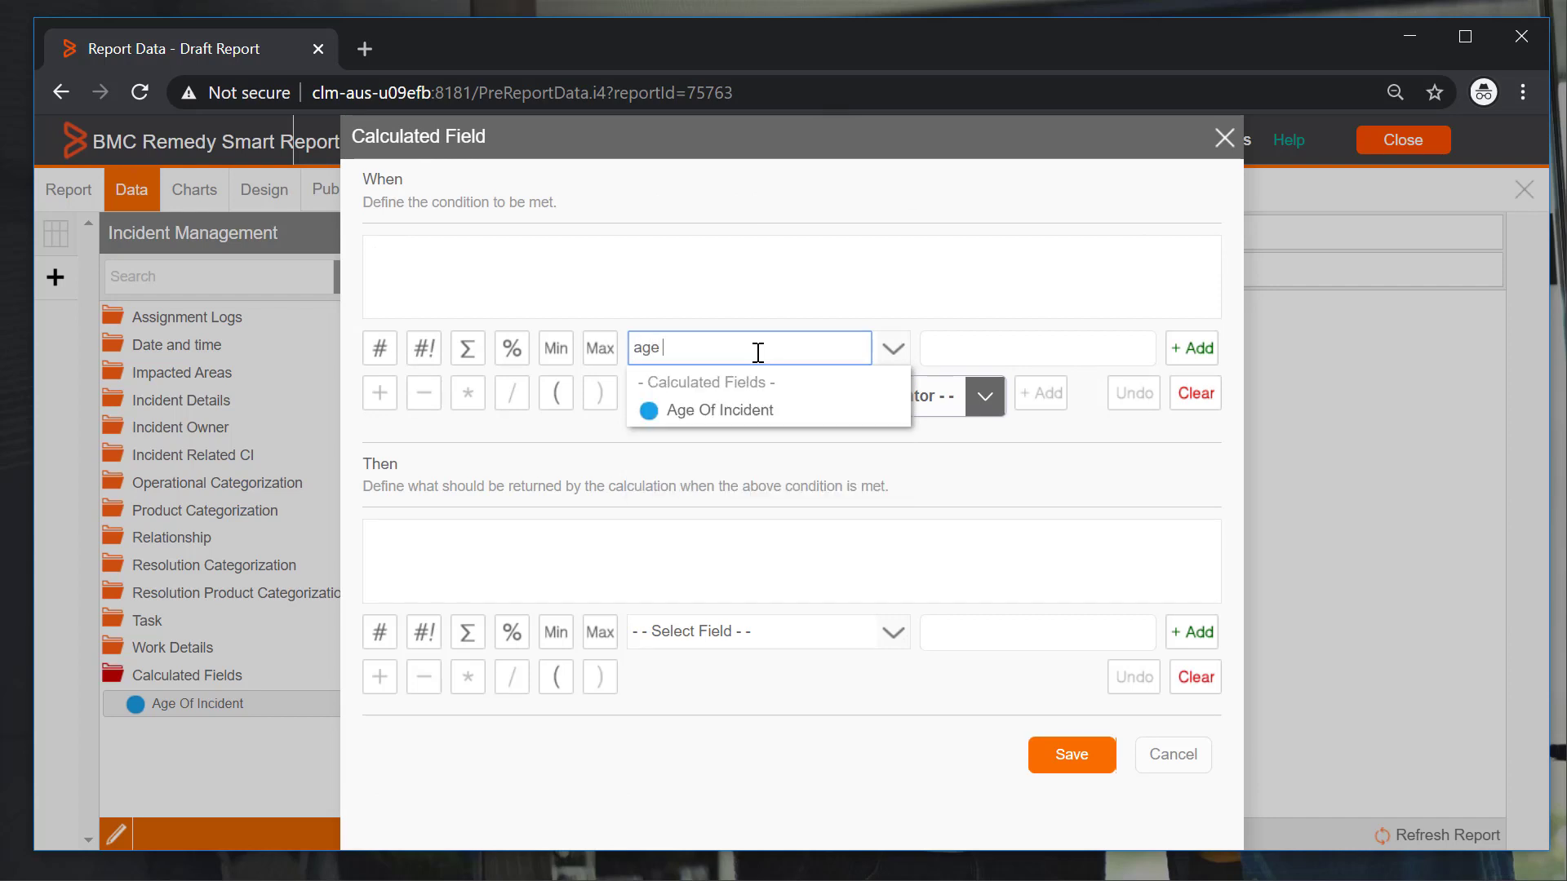
pyautogui.click(718, 409)
pyautogui.click(870, 396)
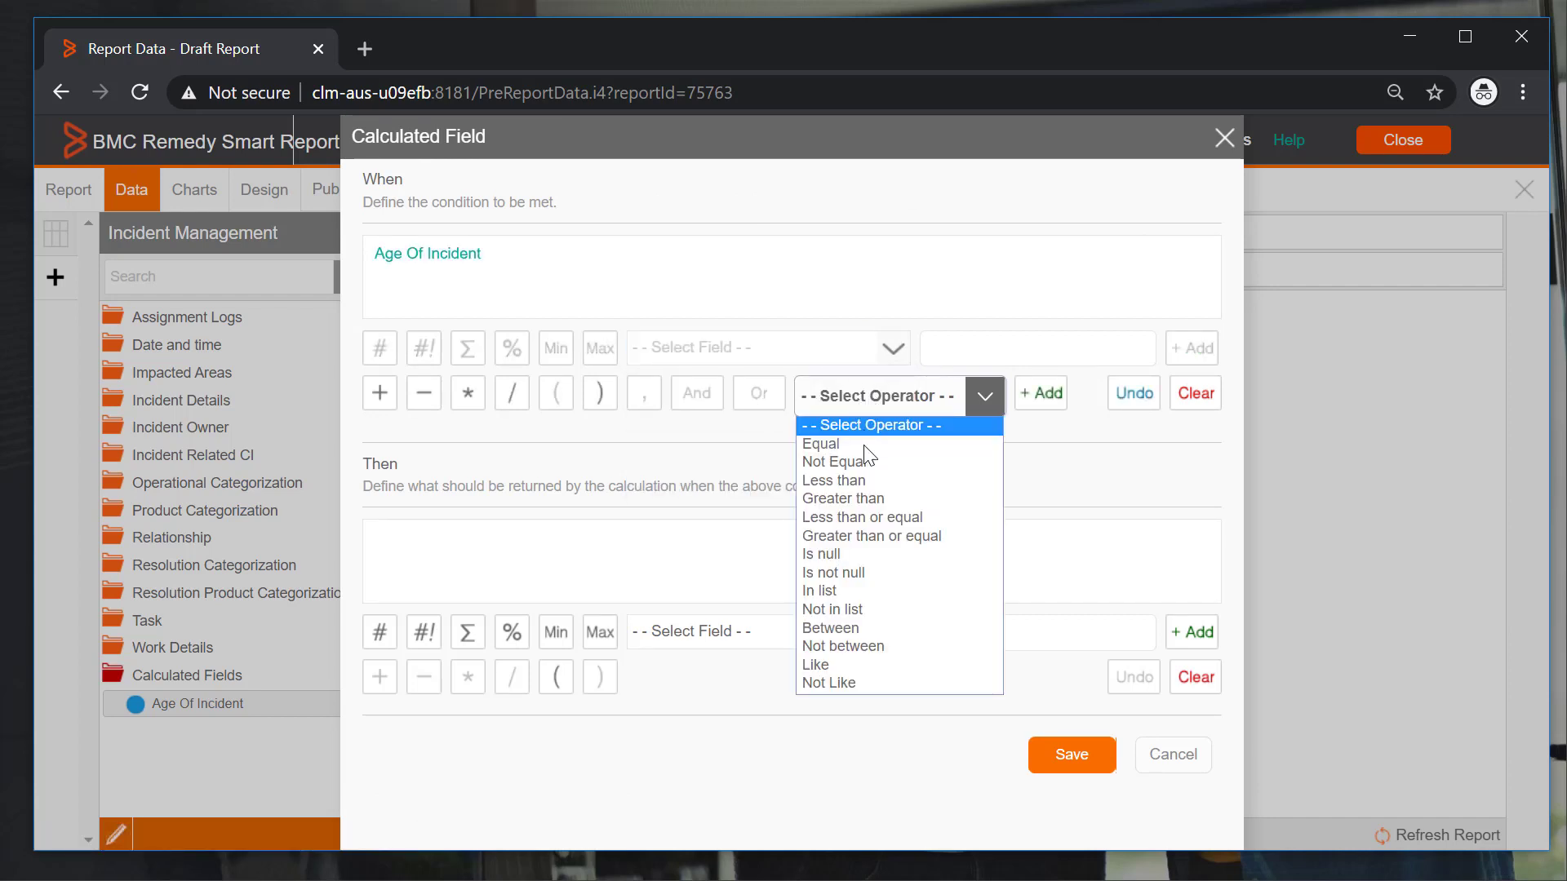
pyautogui.click(832, 628)
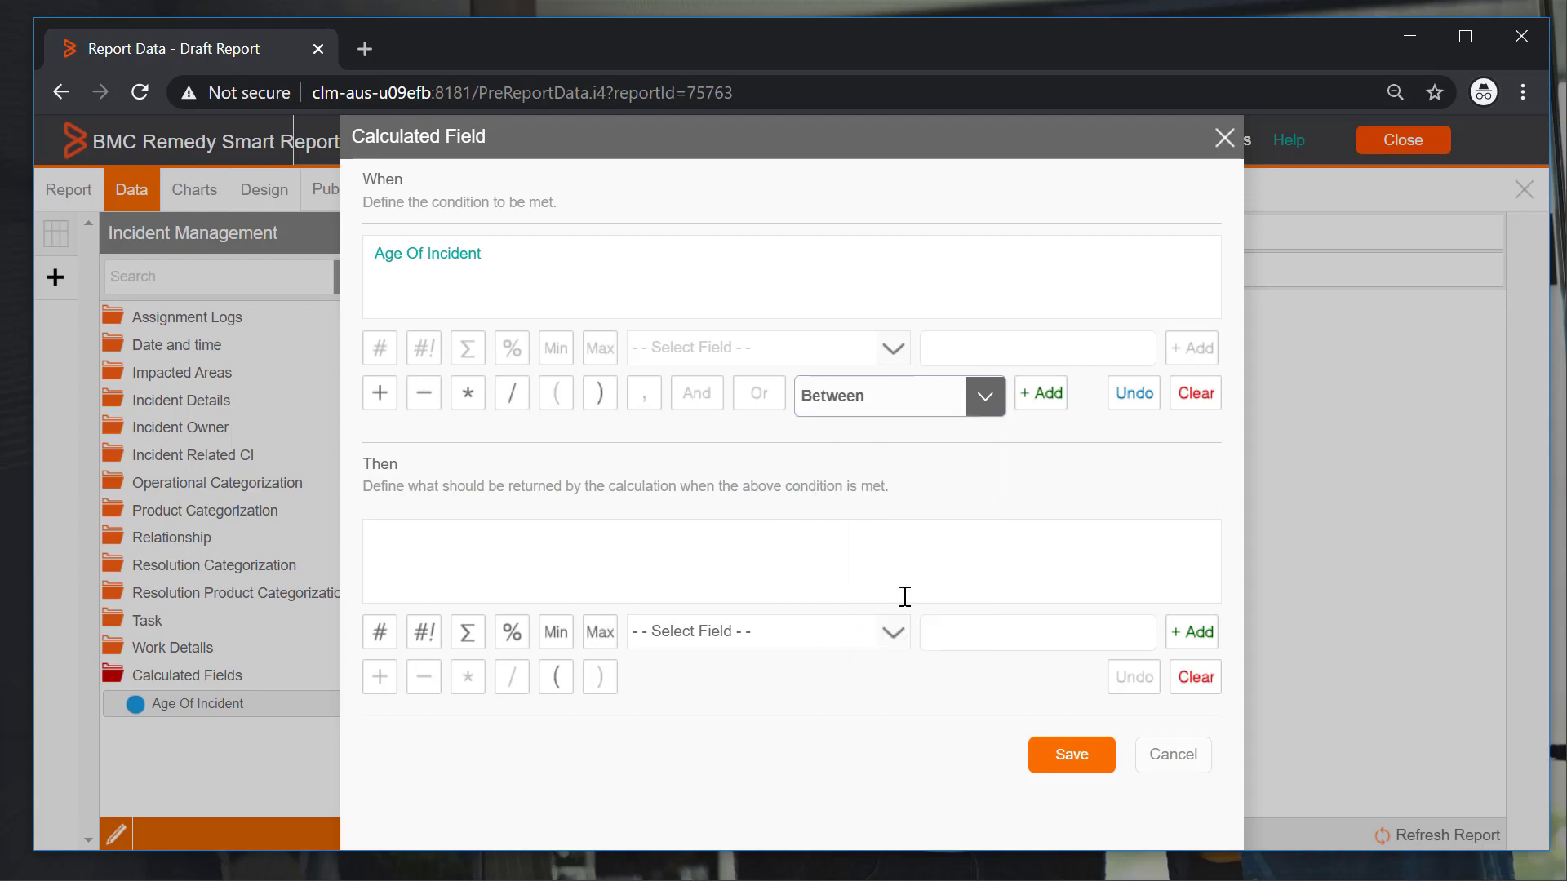
pyautogui.click(1041, 393)
pyautogui.click(1023, 360)
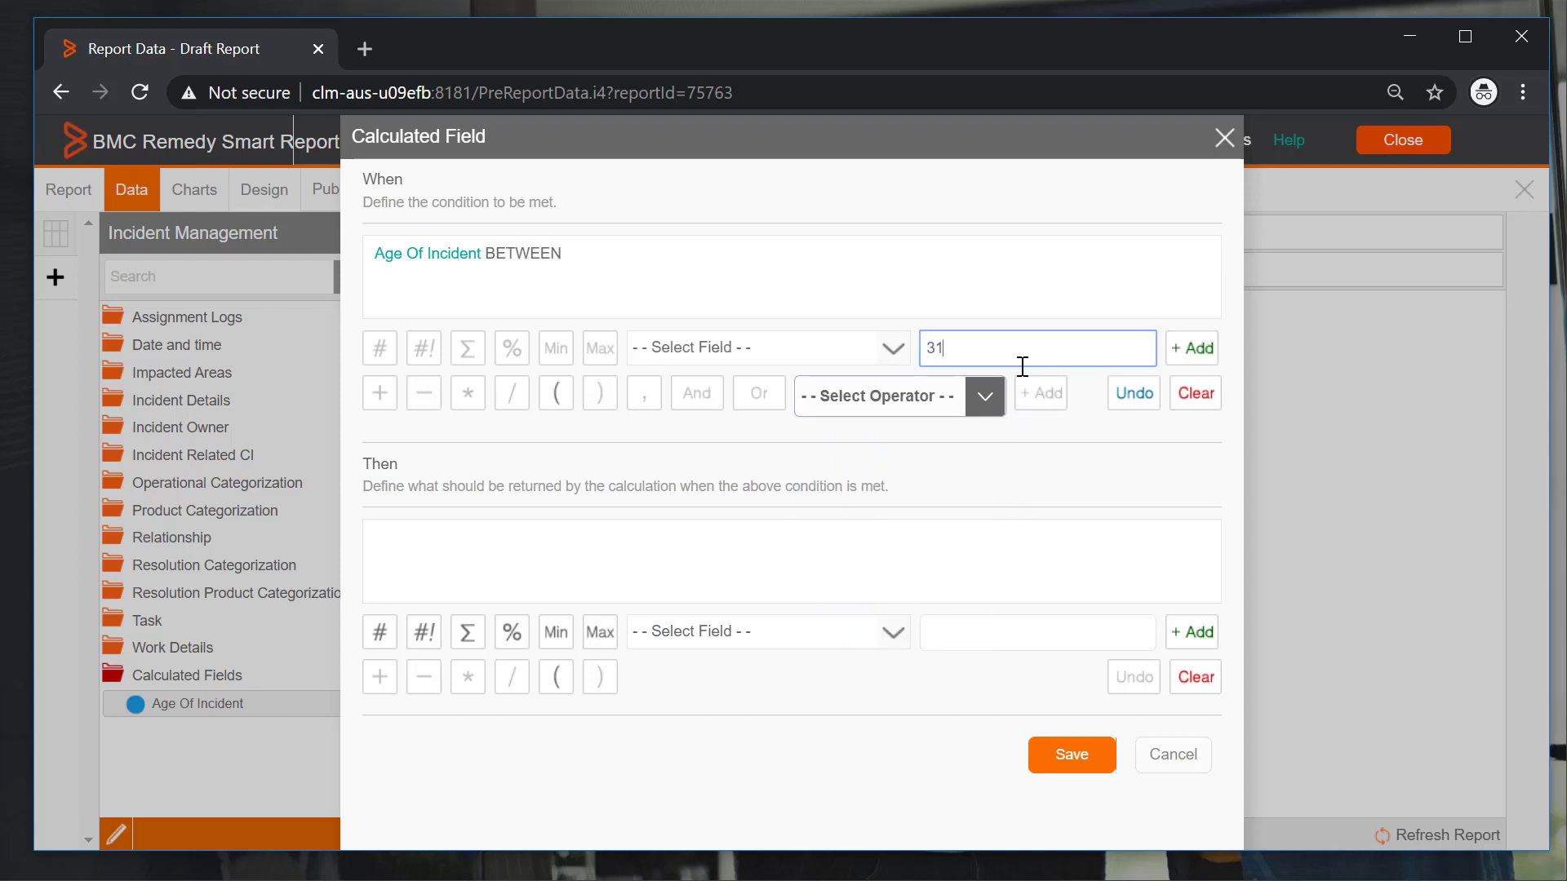
pyautogui.click(1192, 348)
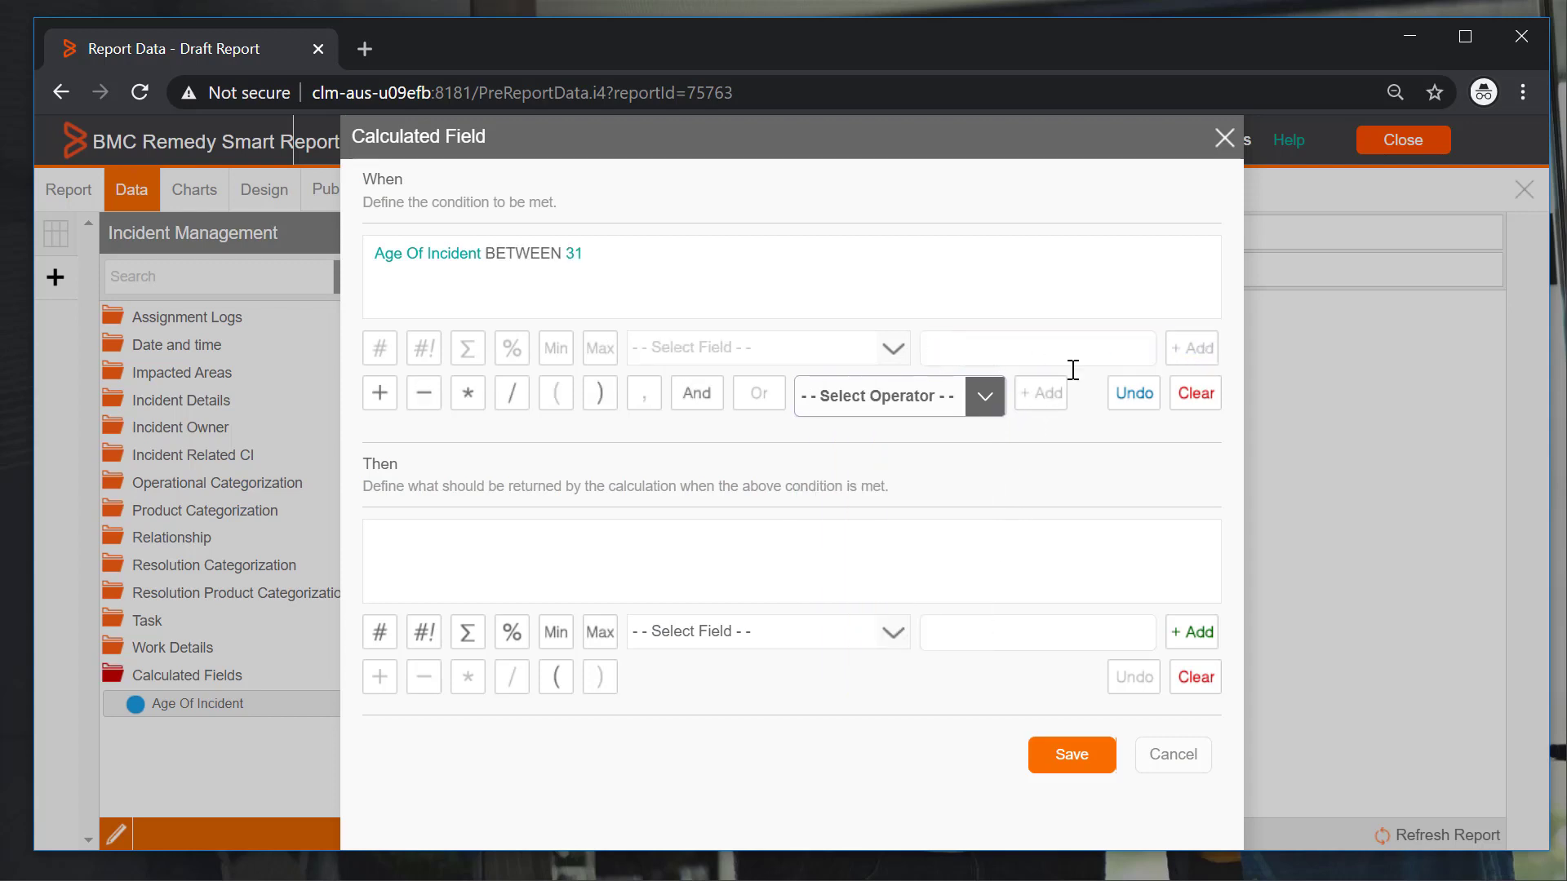
pyautogui.click(694, 399)
pyautogui.click(977, 349)
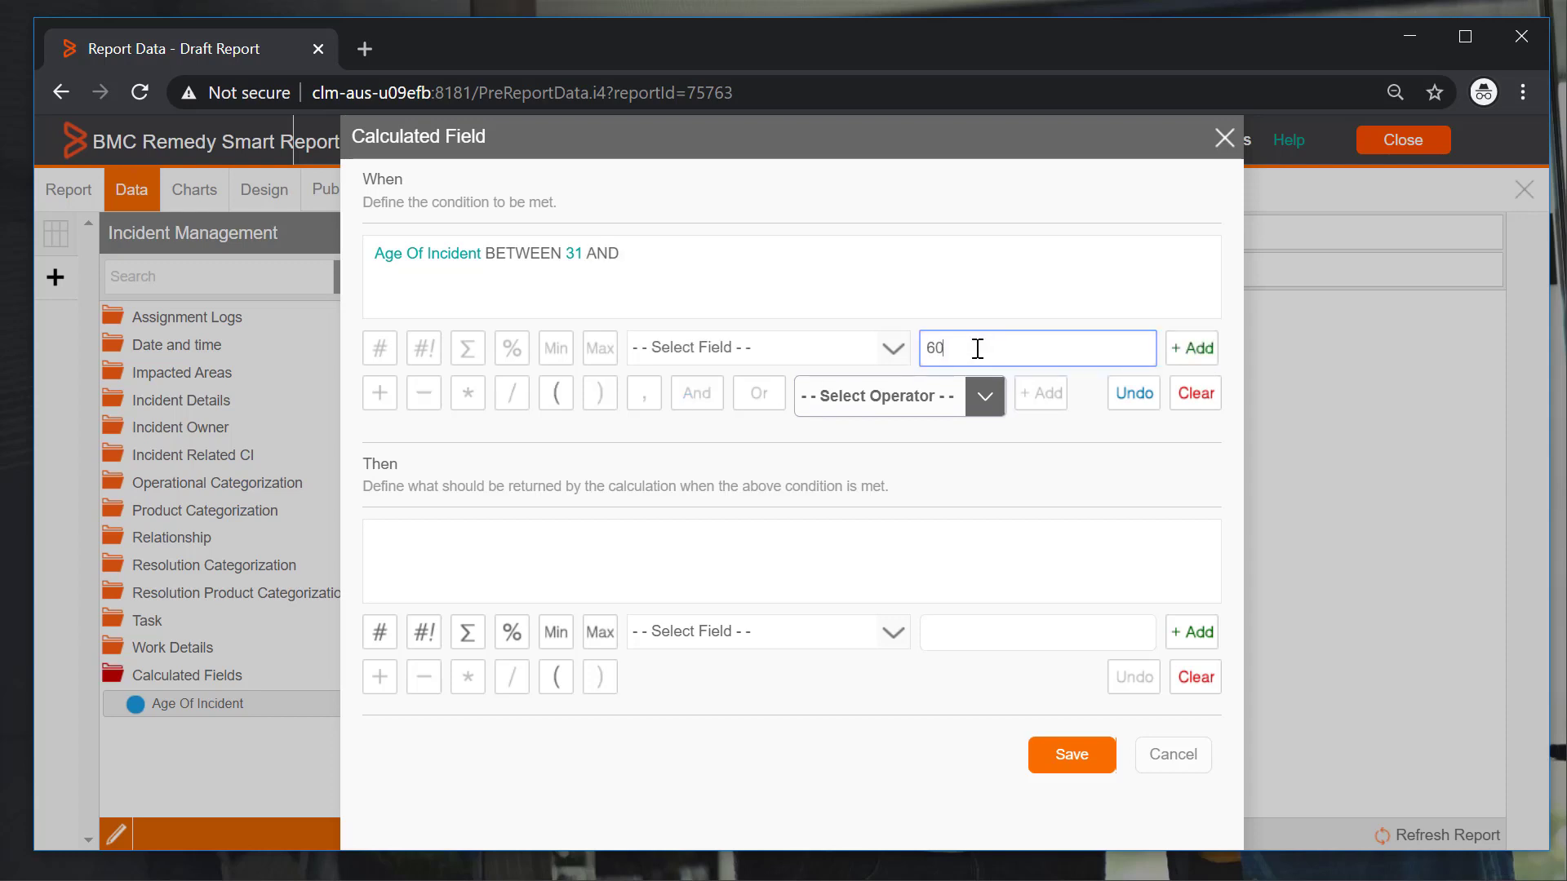
pyautogui.click(1192, 347)
# - Set the second condition's Then result to "Between 31 and 60" and save the clause
pyautogui.click(1060, 643)
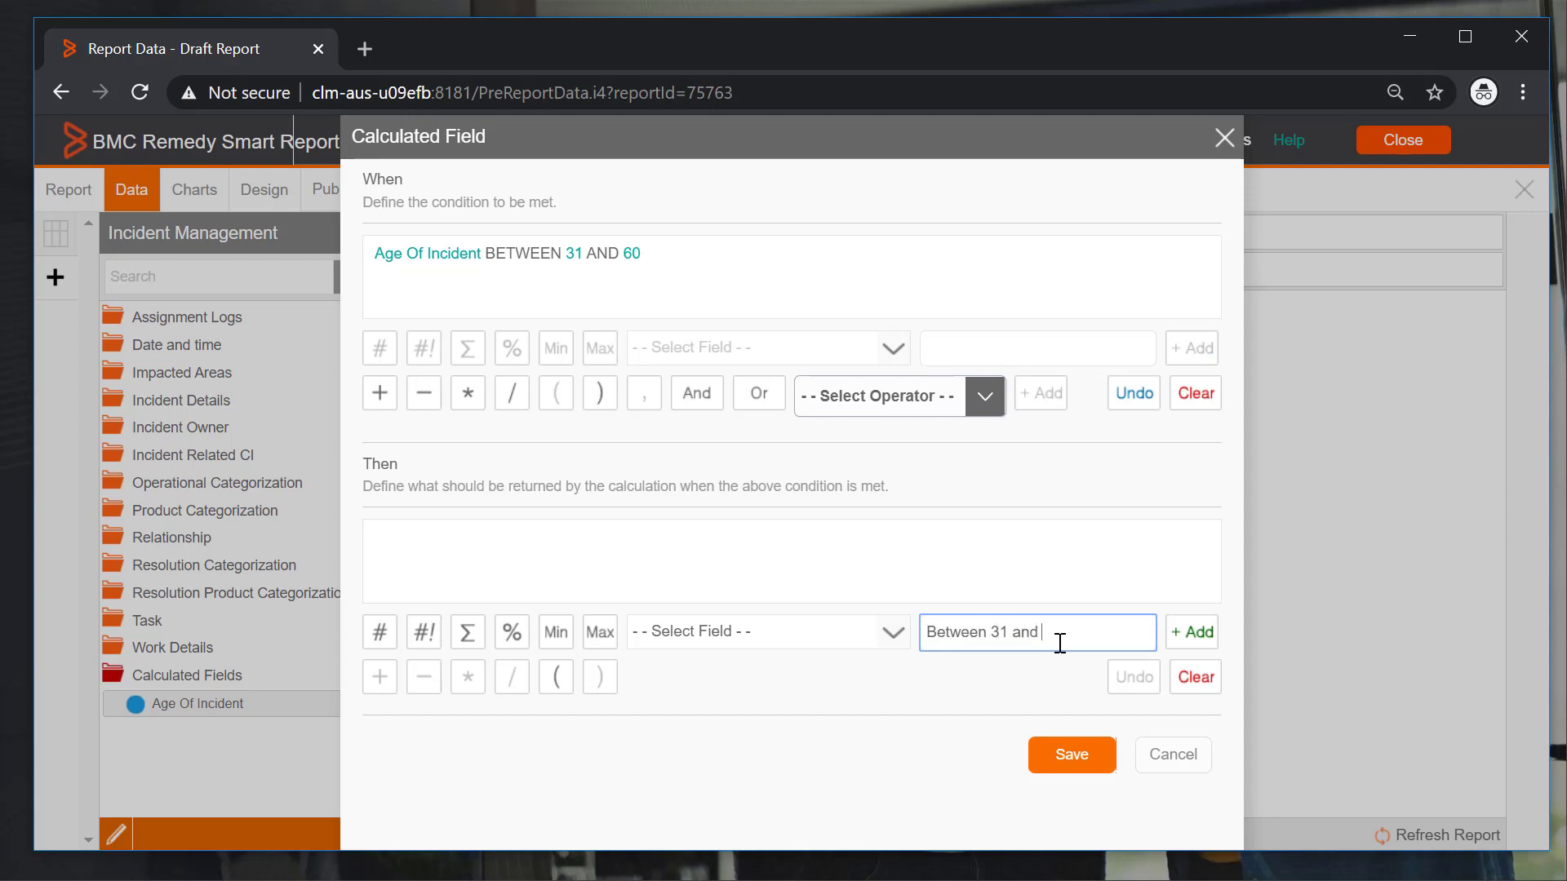
pyautogui.click(1169, 643)
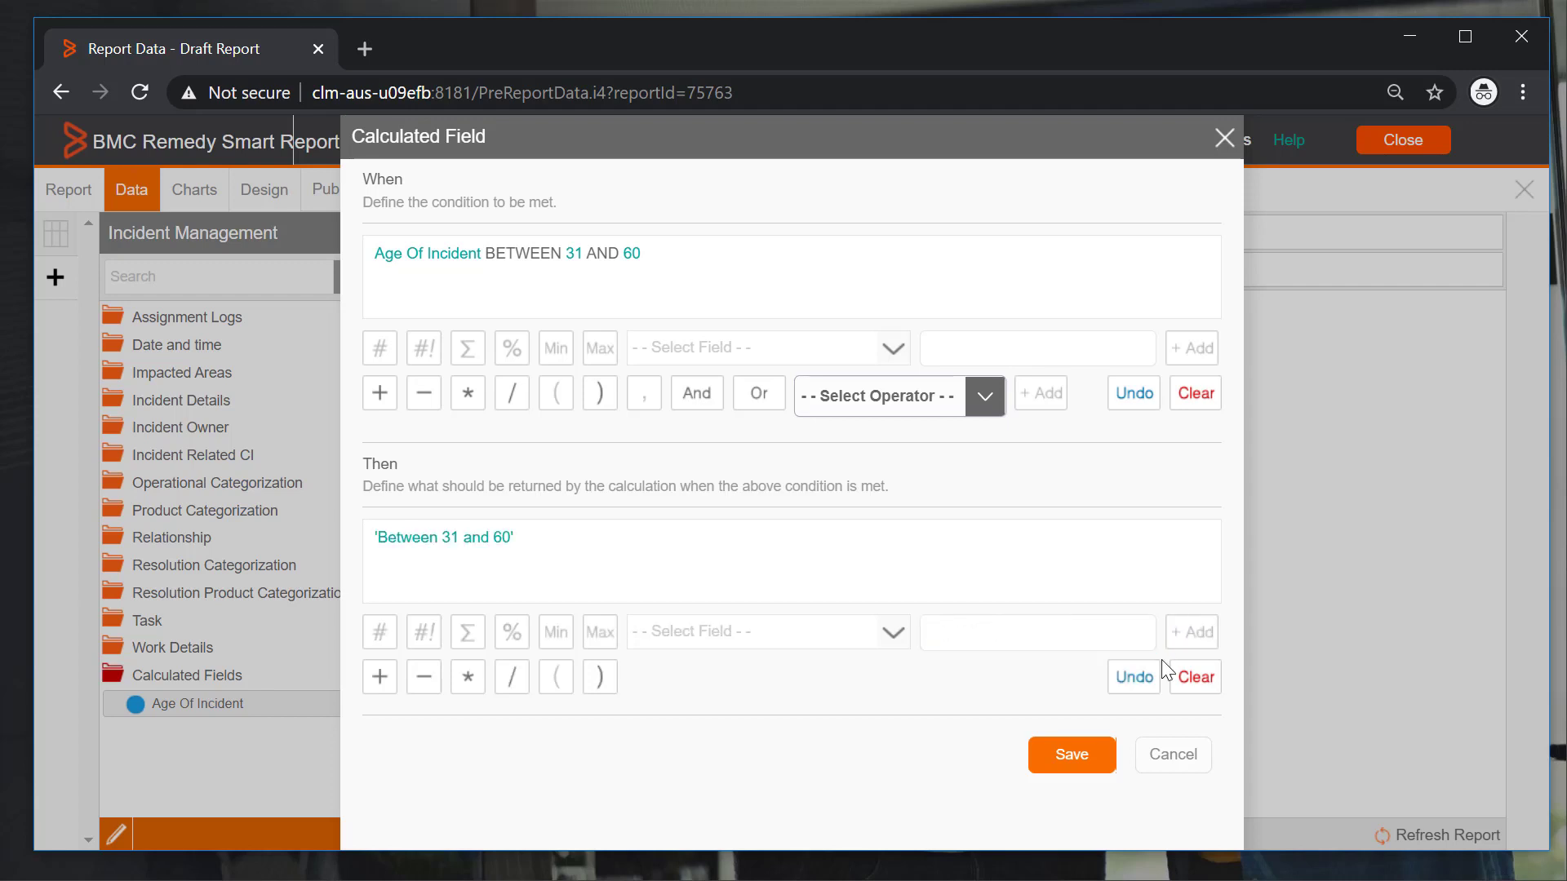
pyautogui.click(1110, 754)
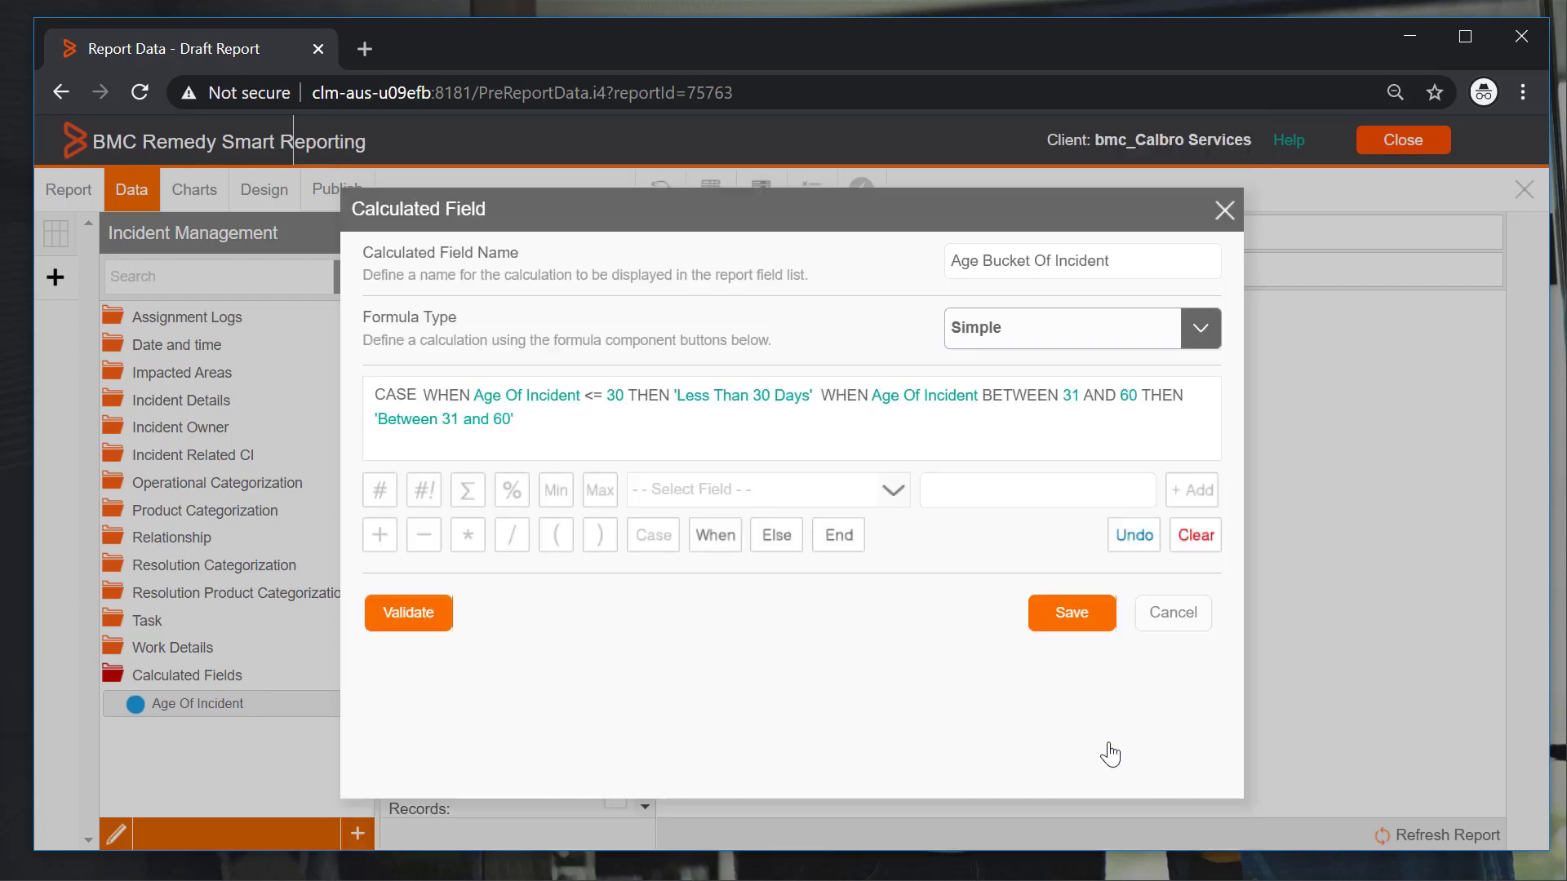
# - Add a third When condition to the CASE formula using Age Of Incident with the Between operator and a lower bound of 61
pyautogui.click(725, 542)
pyautogui.click(739, 356)
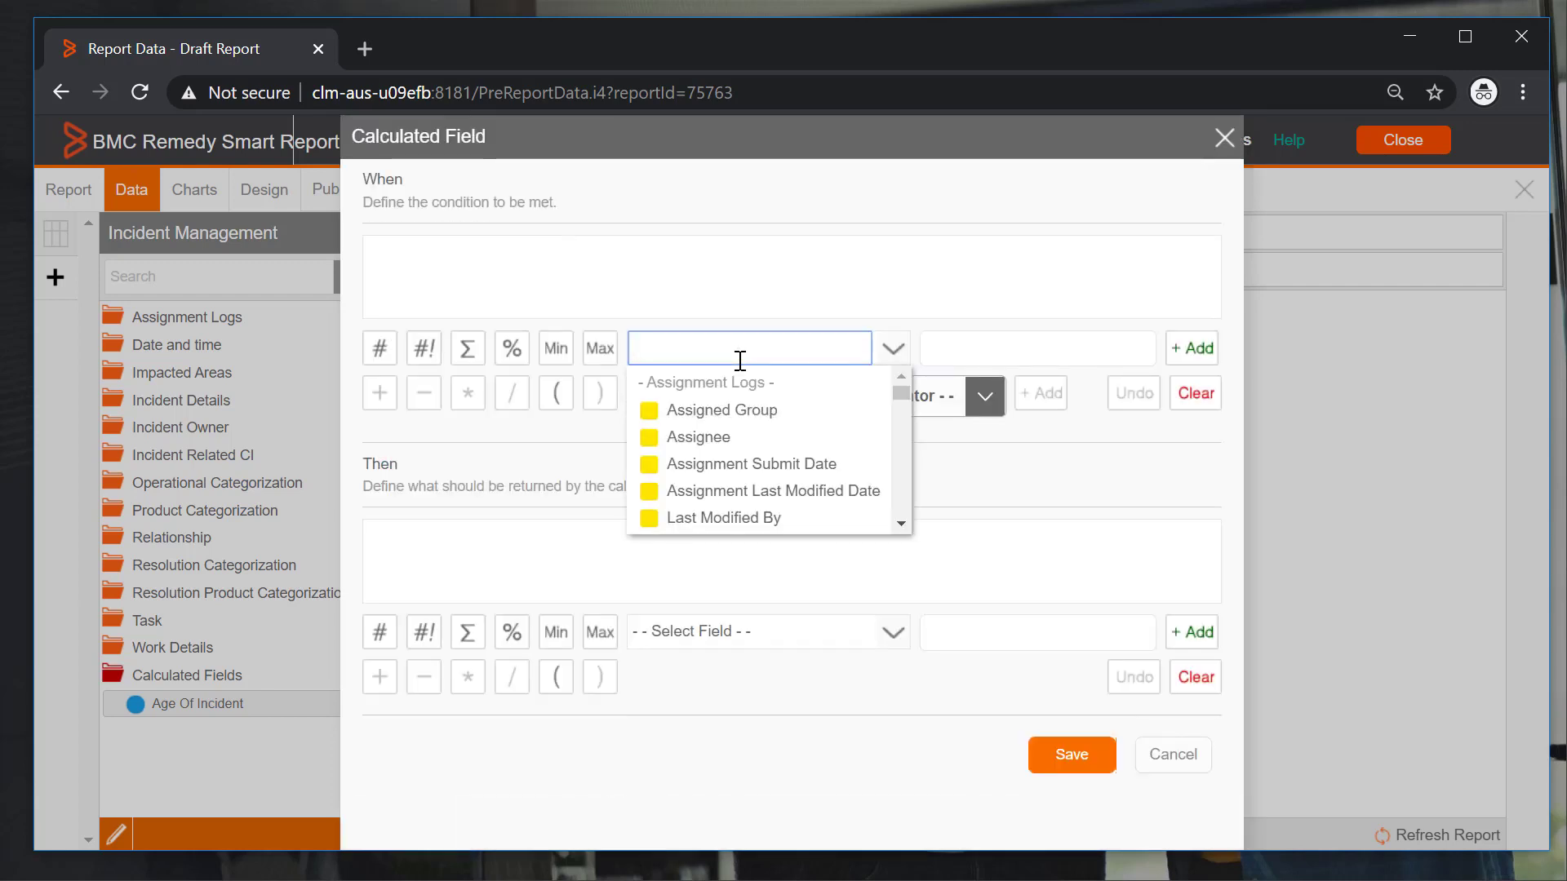
pyautogui.write('age')
pyautogui.click(752, 409)
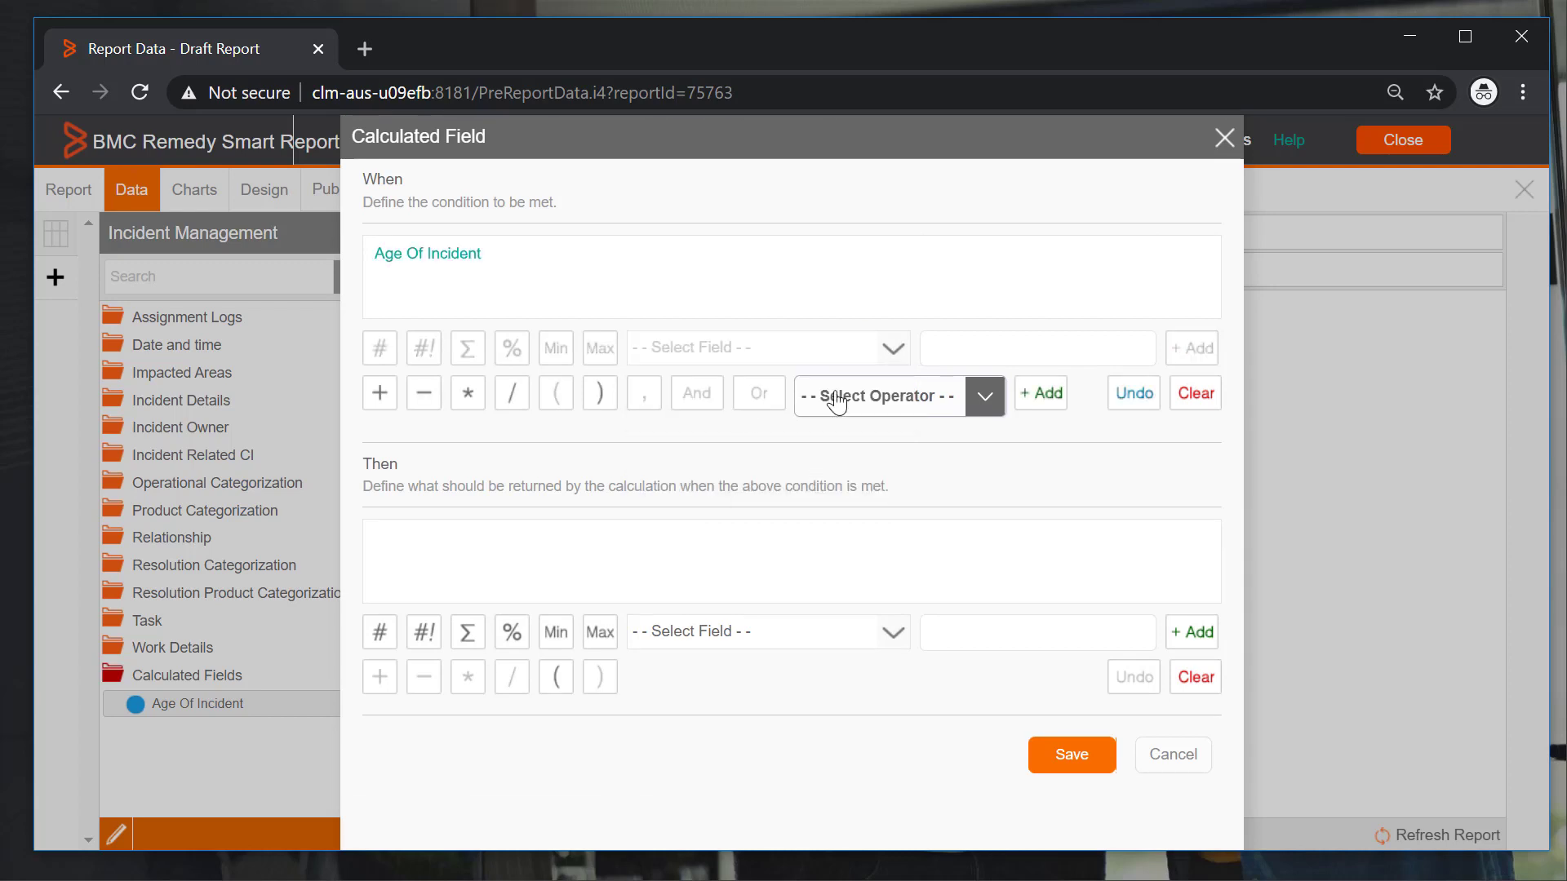
pyautogui.click(933, 398)
pyautogui.click(840, 628)
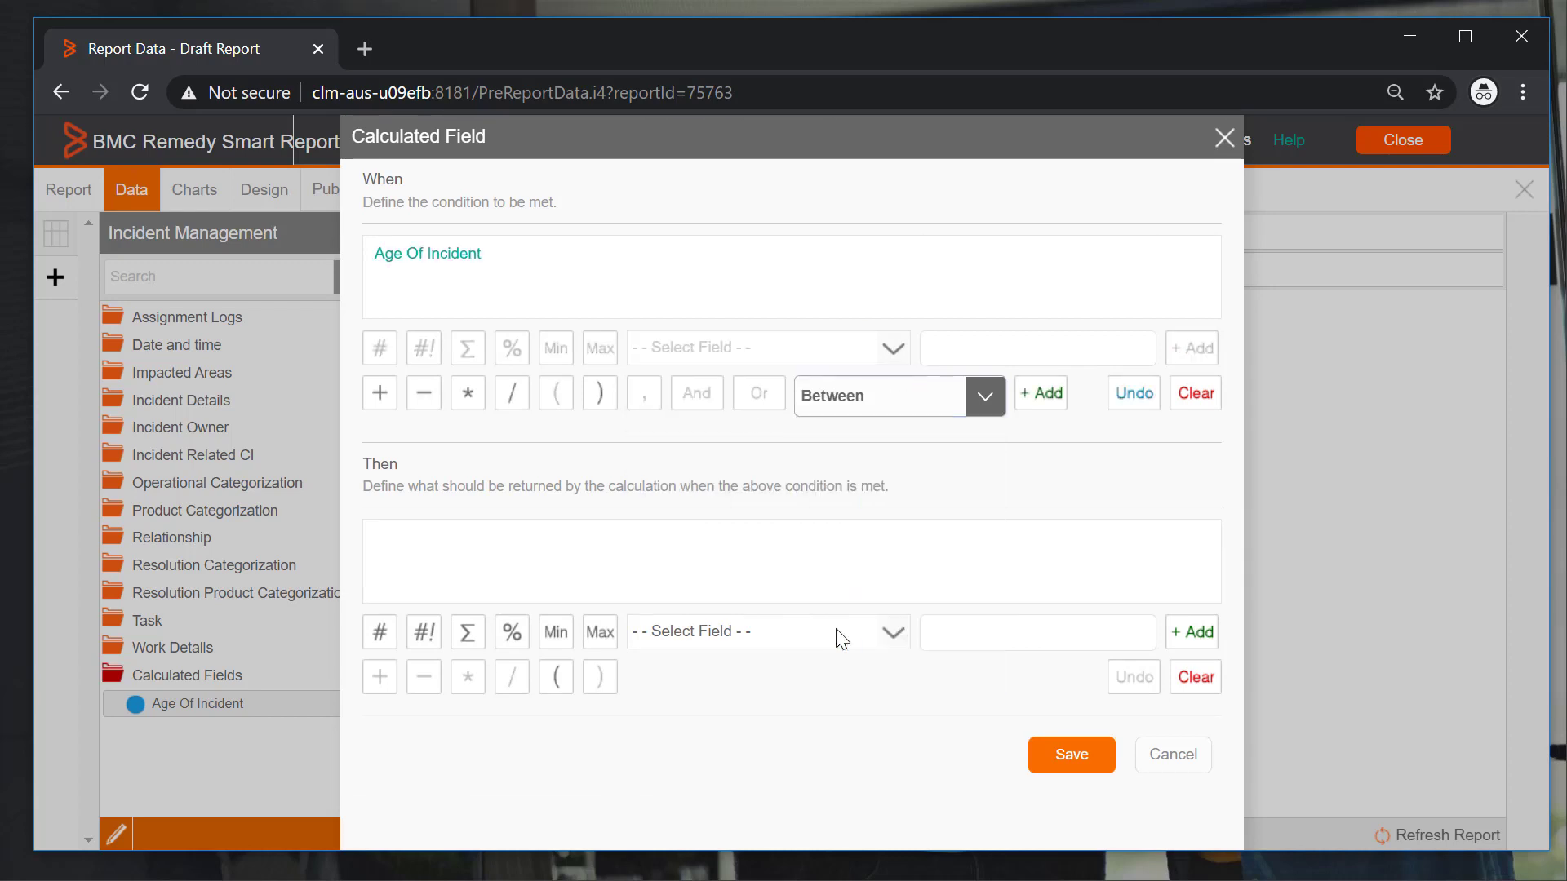
pyautogui.click(1035, 390)
pyautogui.click(1020, 359)
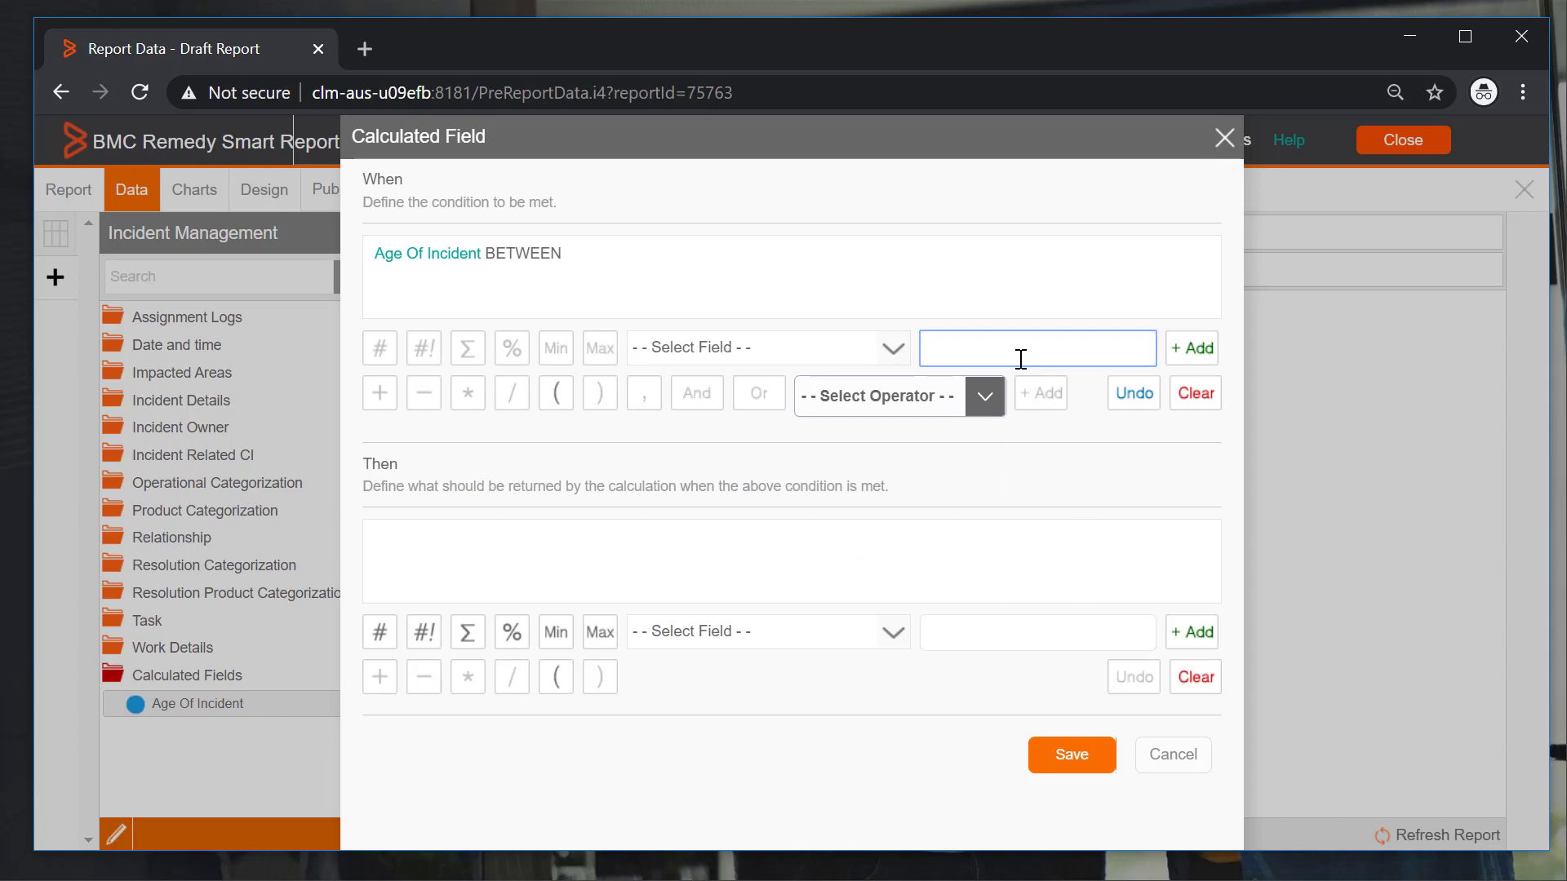
pyautogui.click(1175, 351)
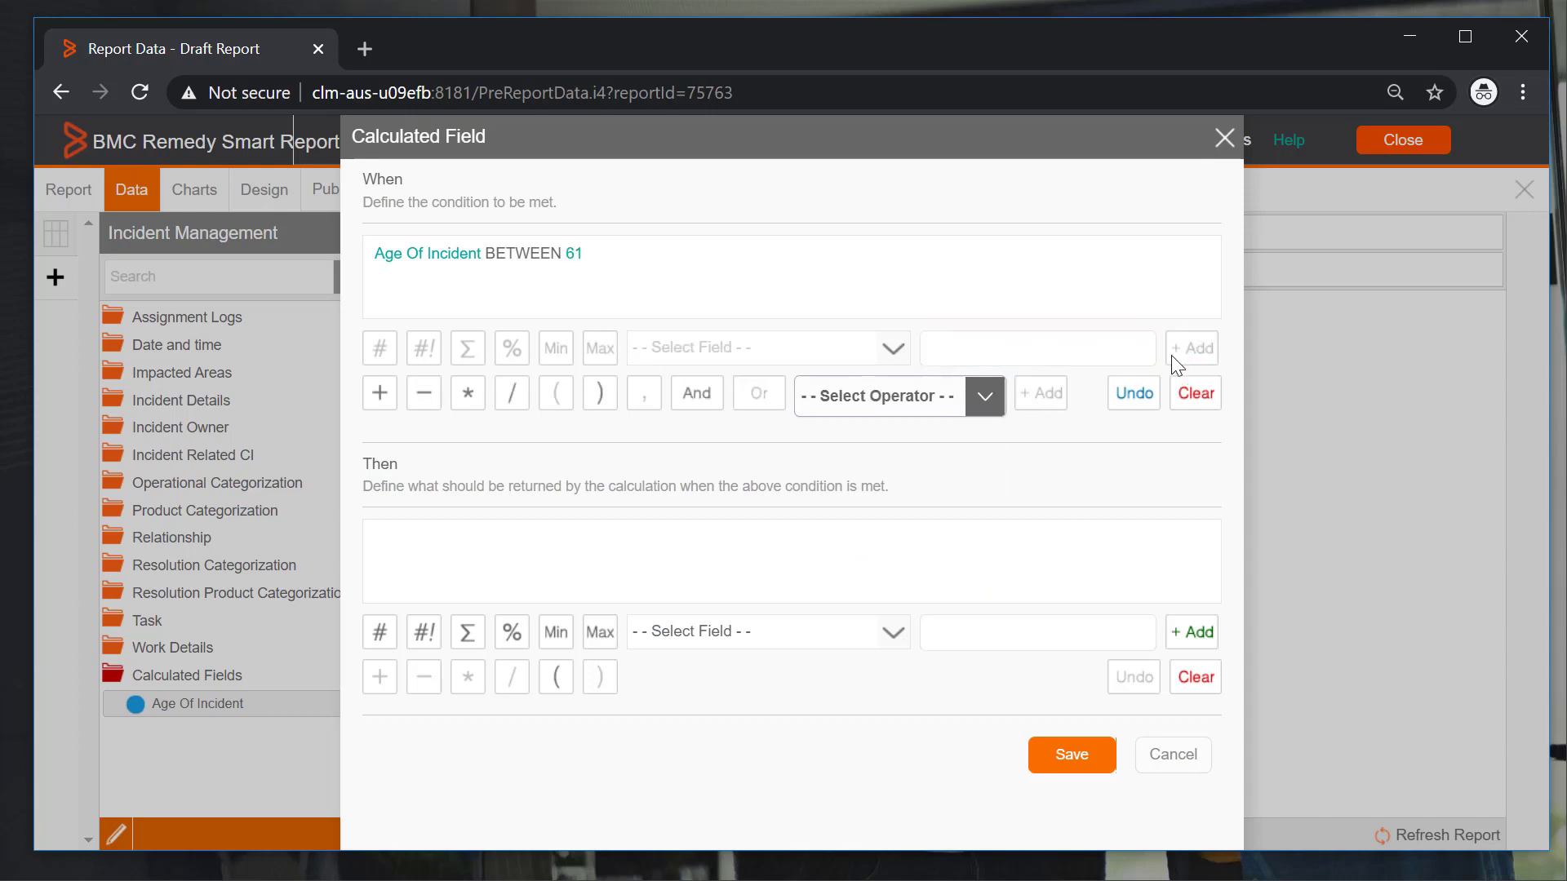
pyautogui.click(697, 395)
pyautogui.click(1038, 343)
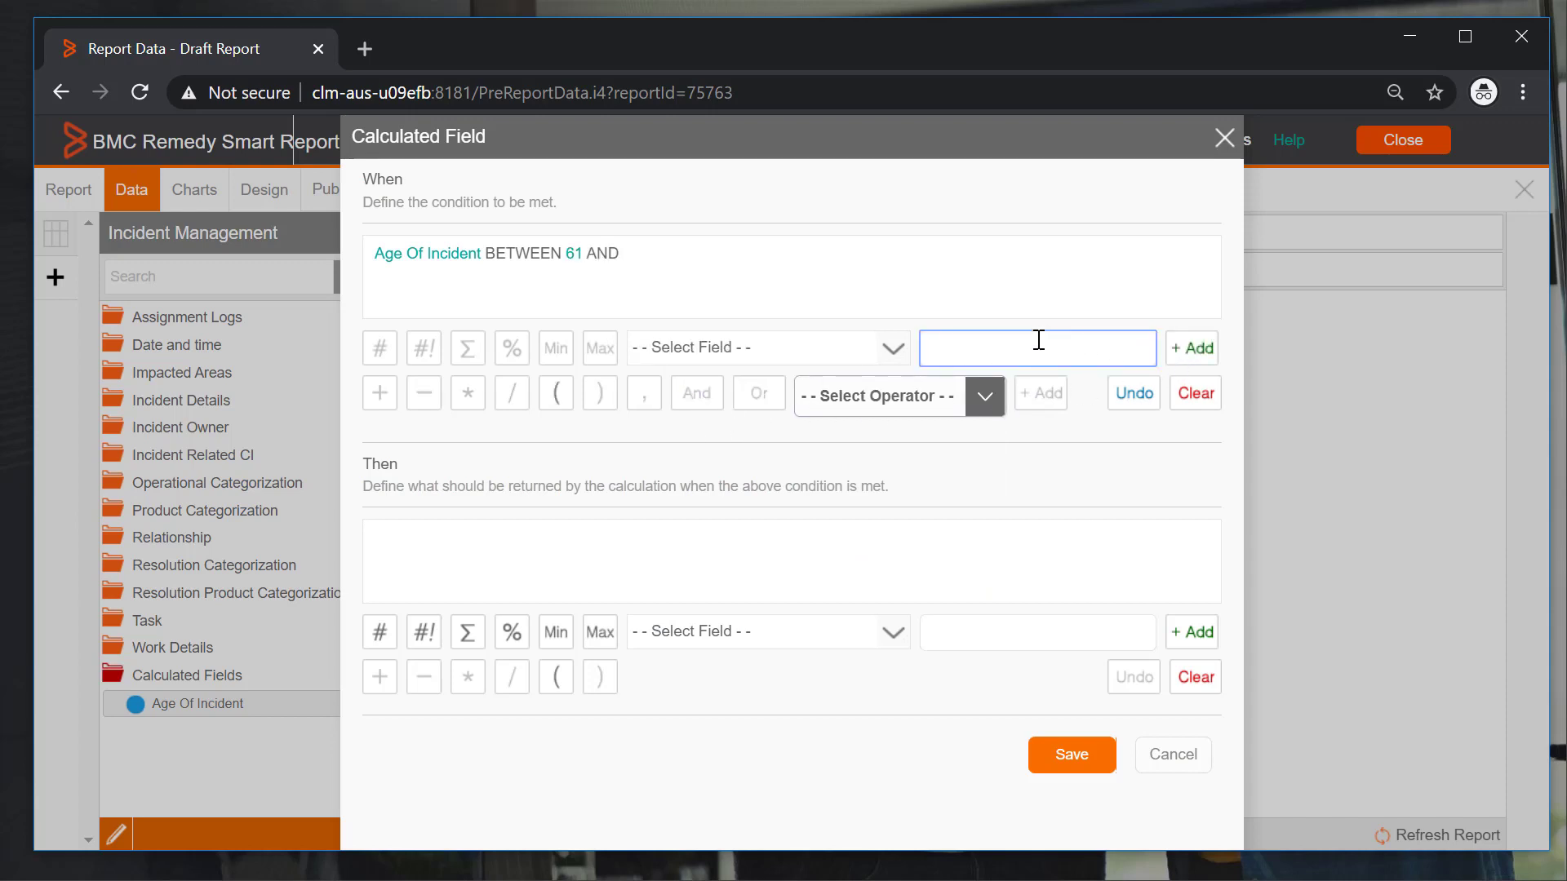
# - Complete the BETWEEN 61 AND condition with 90, return 'Between 61 and 90', and save the clause
pyautogui.click(1192, 348)
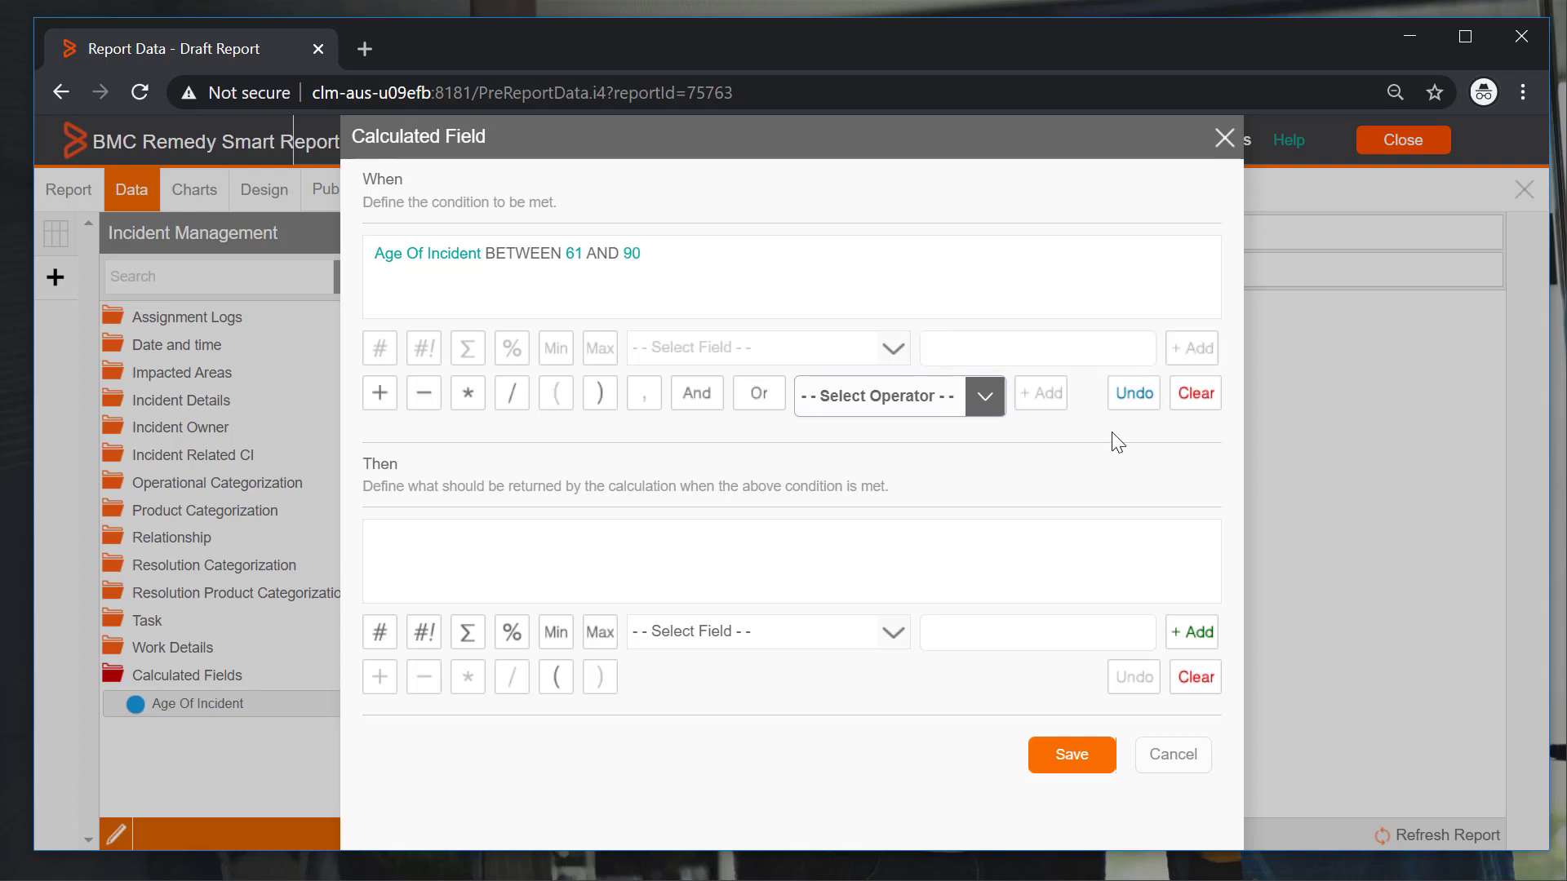
pyautogui.click(991, 644)
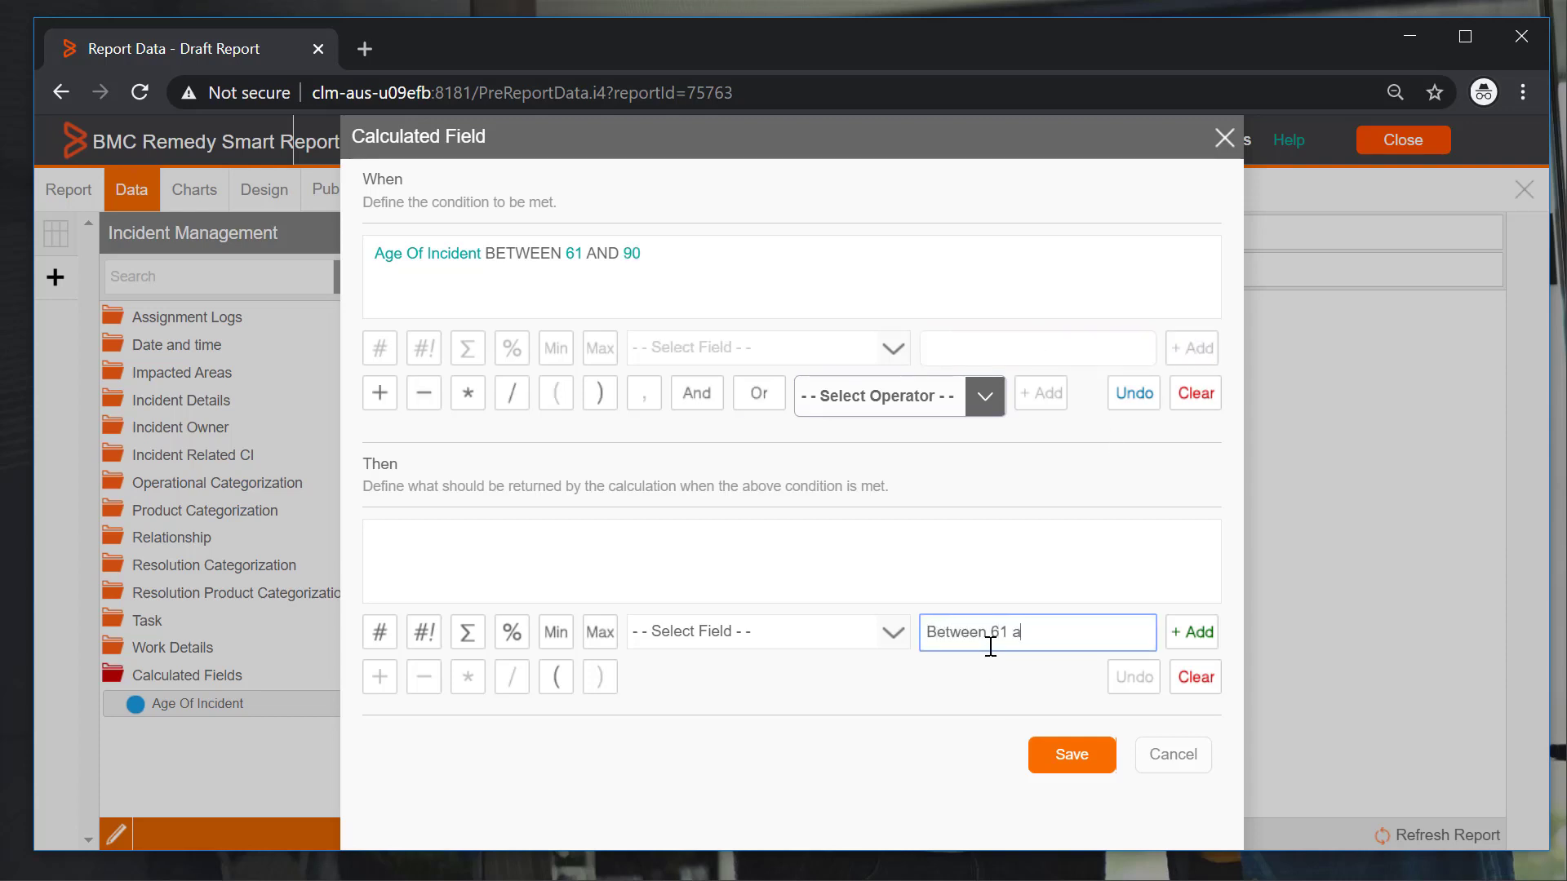
pyautogui.write('Between 61 and 90')
pyautogui.click(1192, 633)
pyautogui.click(1082, 763)
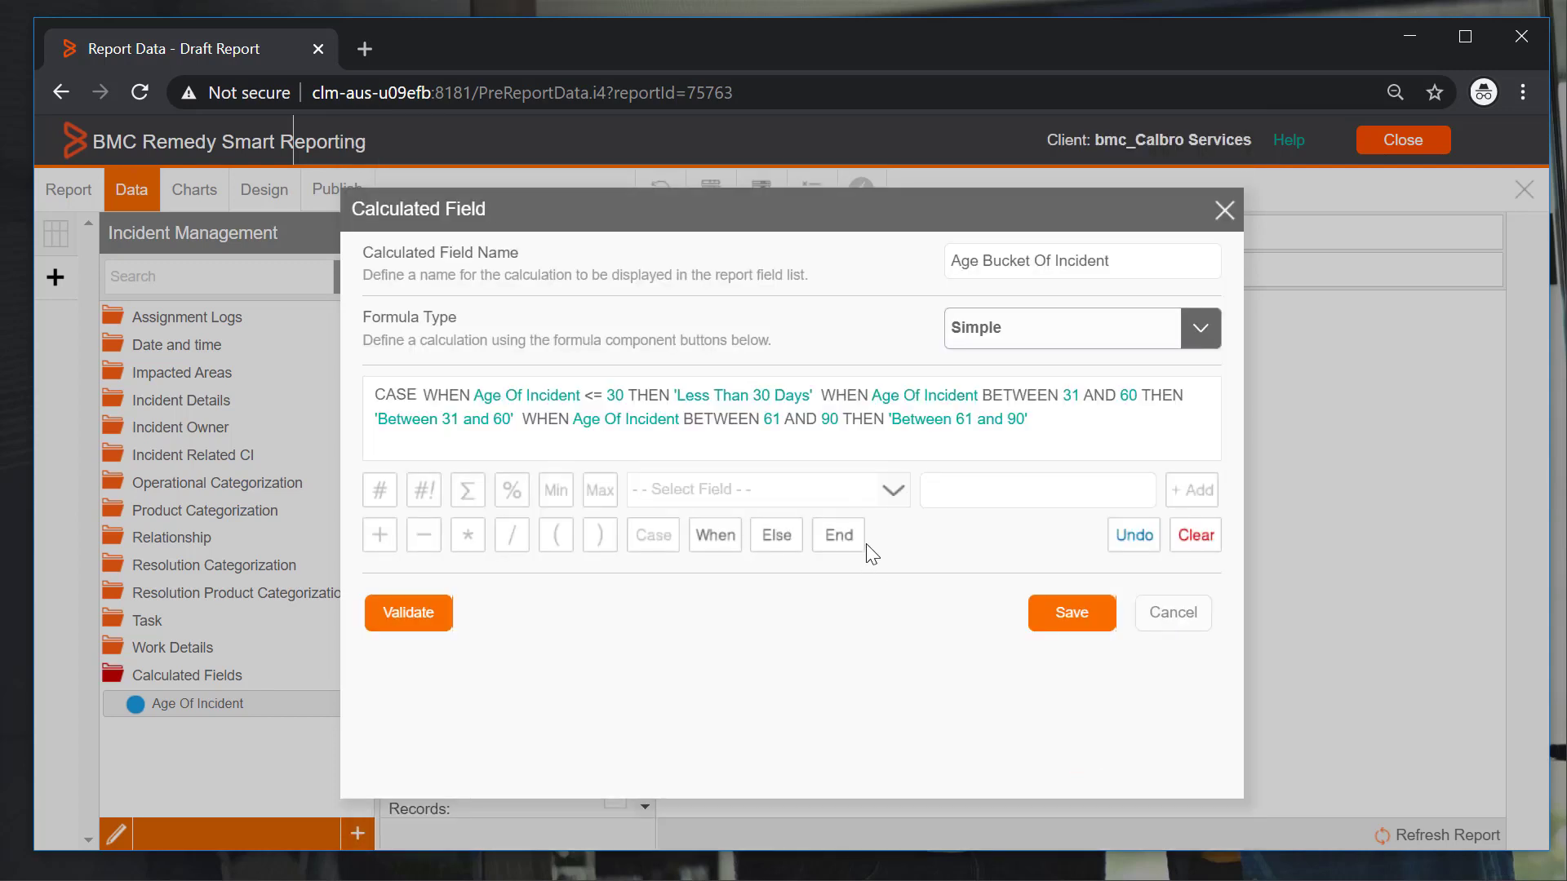
# - Start another When clause with the condition Age Of Incident greater than 90
pyautogui.click(729, 542)
pyautogui.click(792, 352)
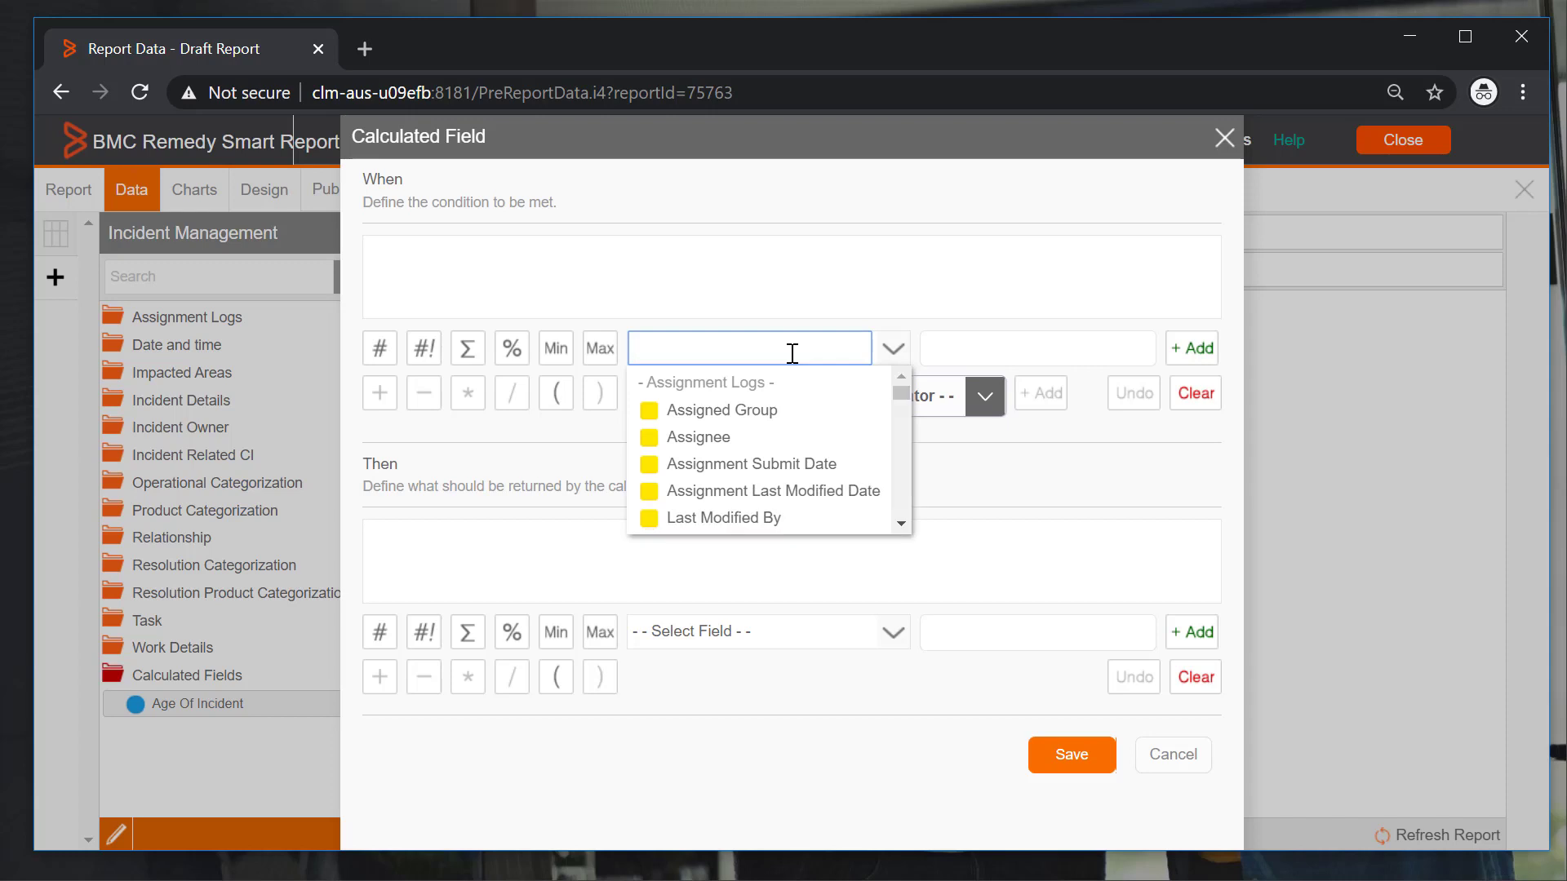
pyautogui.write('age')
pyautogui.click(752, 410)
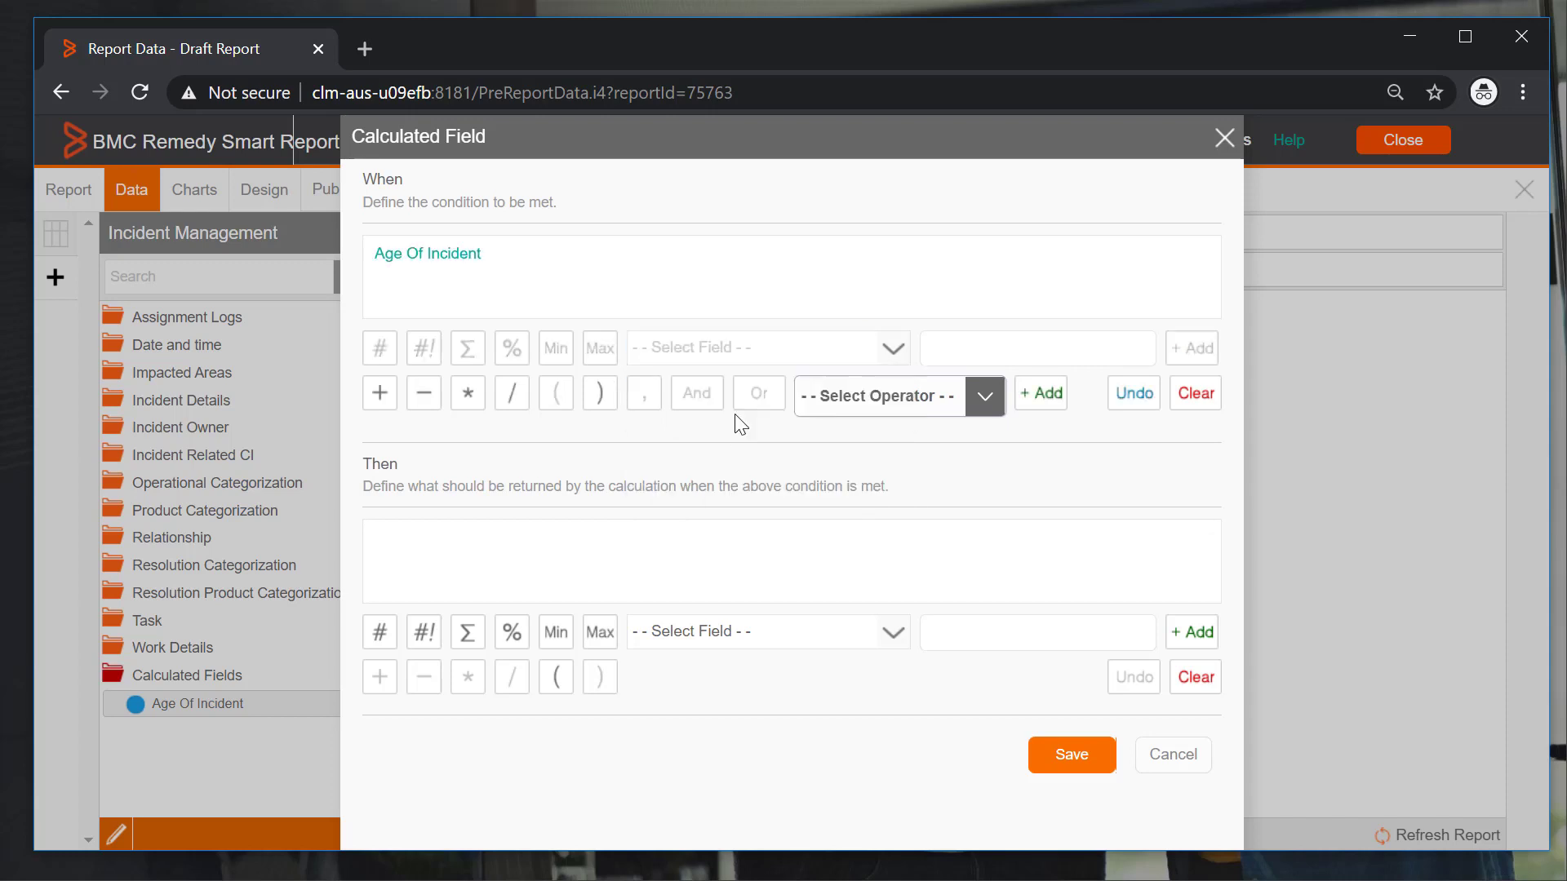
pyautogui.click(902, 405)
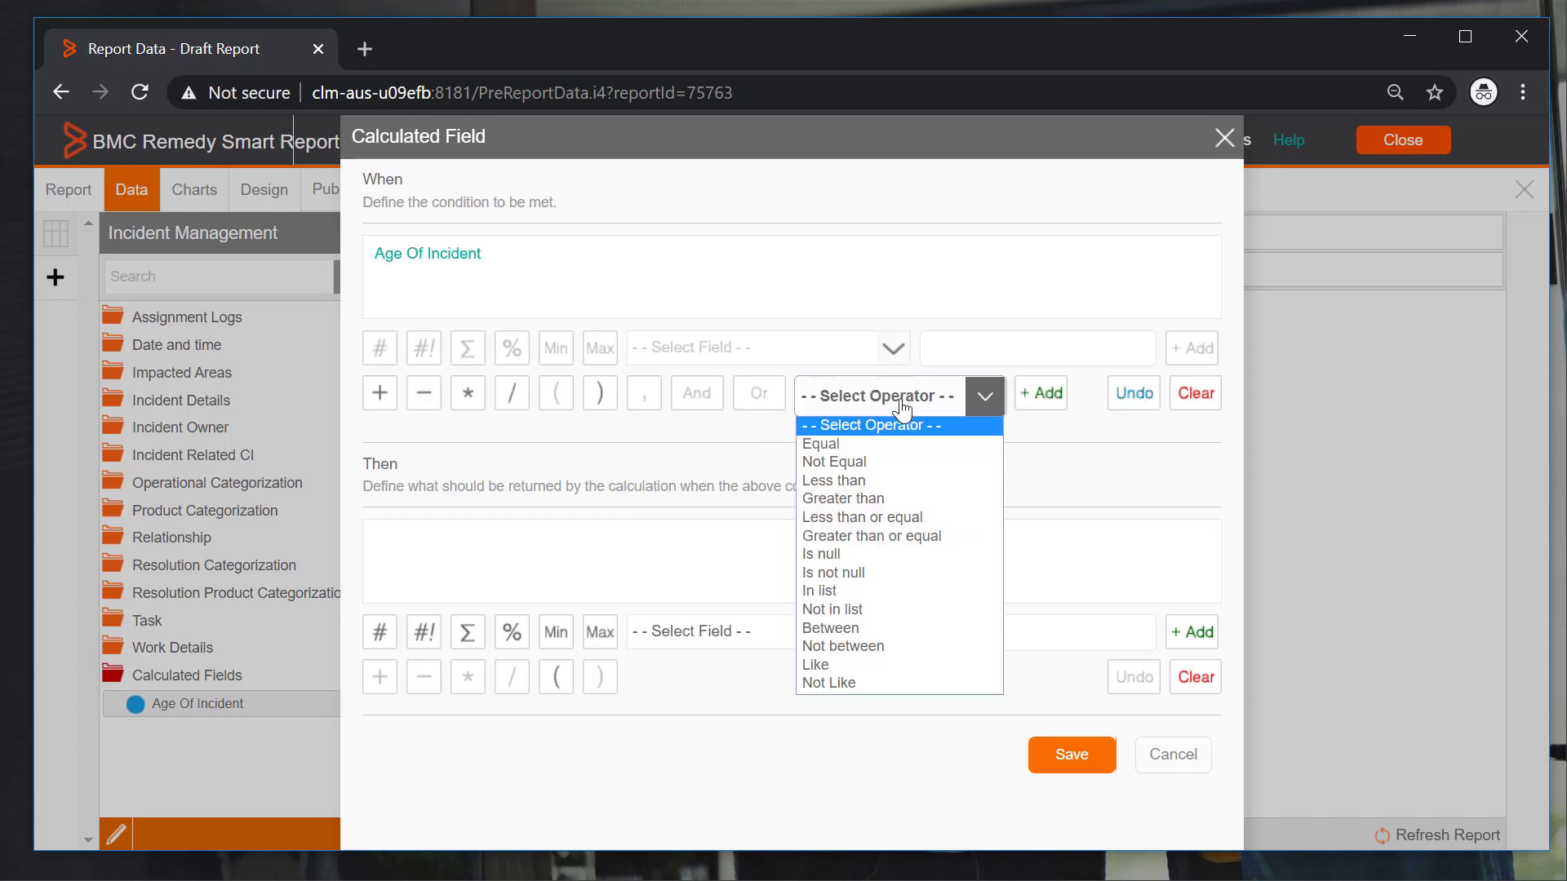
pyautogui.click(873, 500)
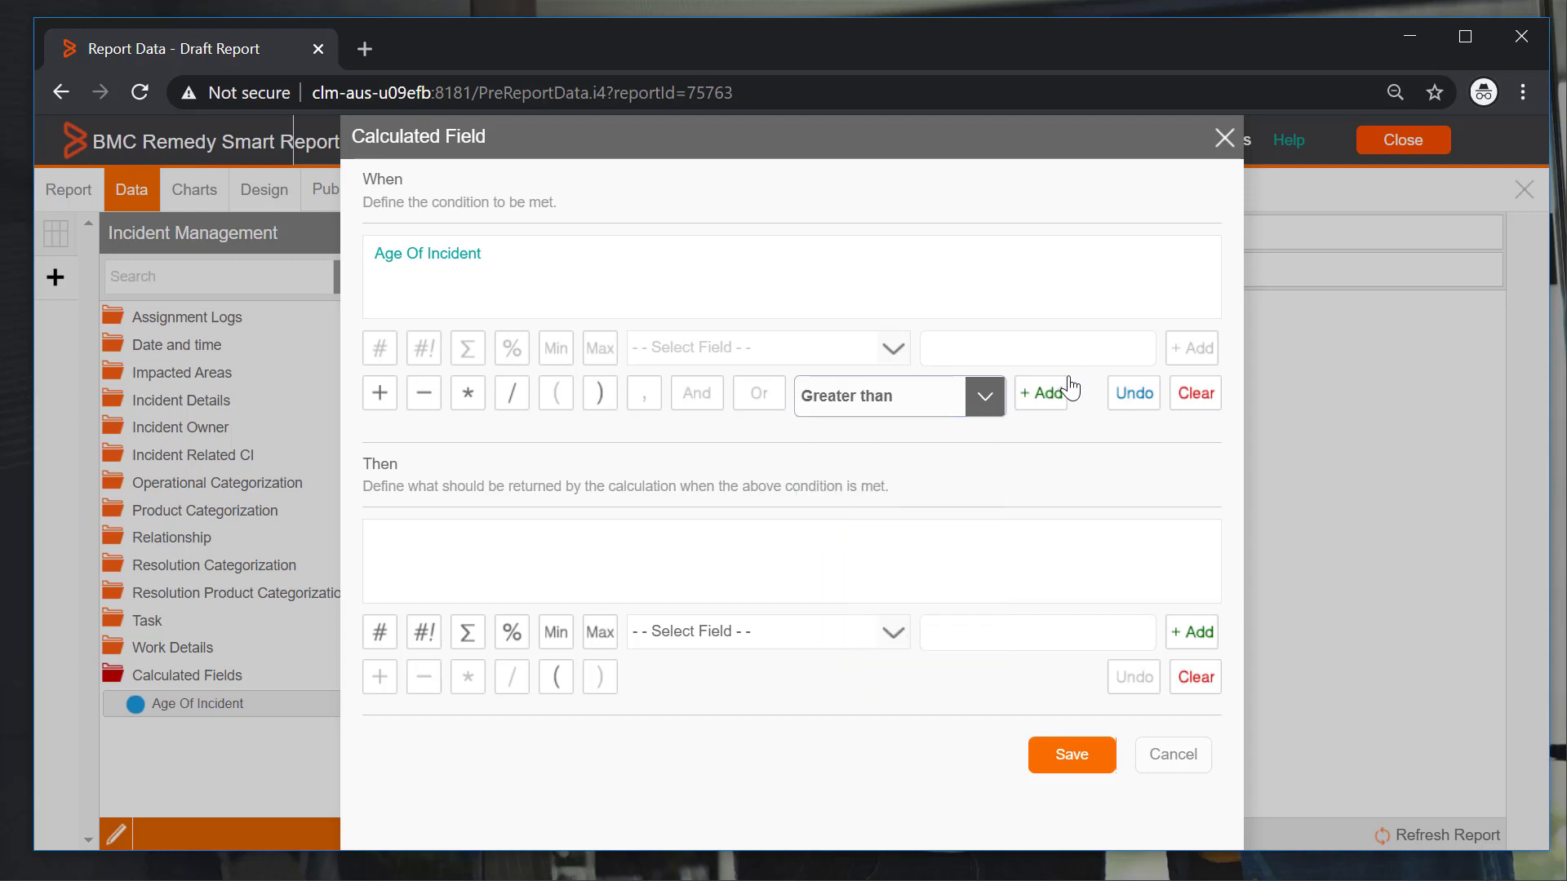
pyautogui.click(1049, 395)
pyautogui.click(1053, 357)
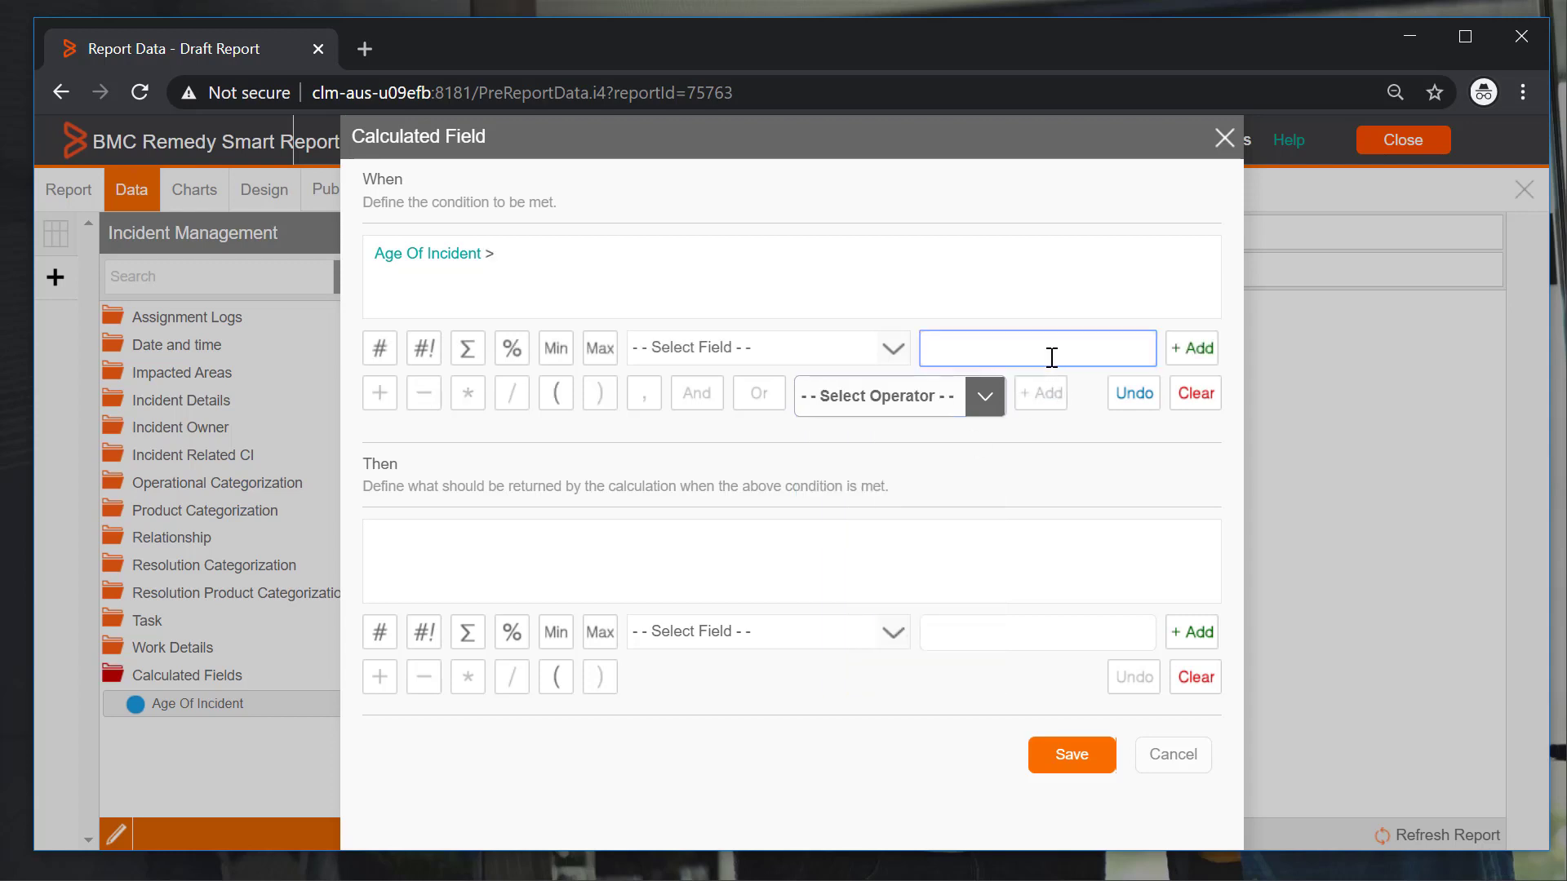
pyautogui.write('90')
pyautogui.click(1192, 349)
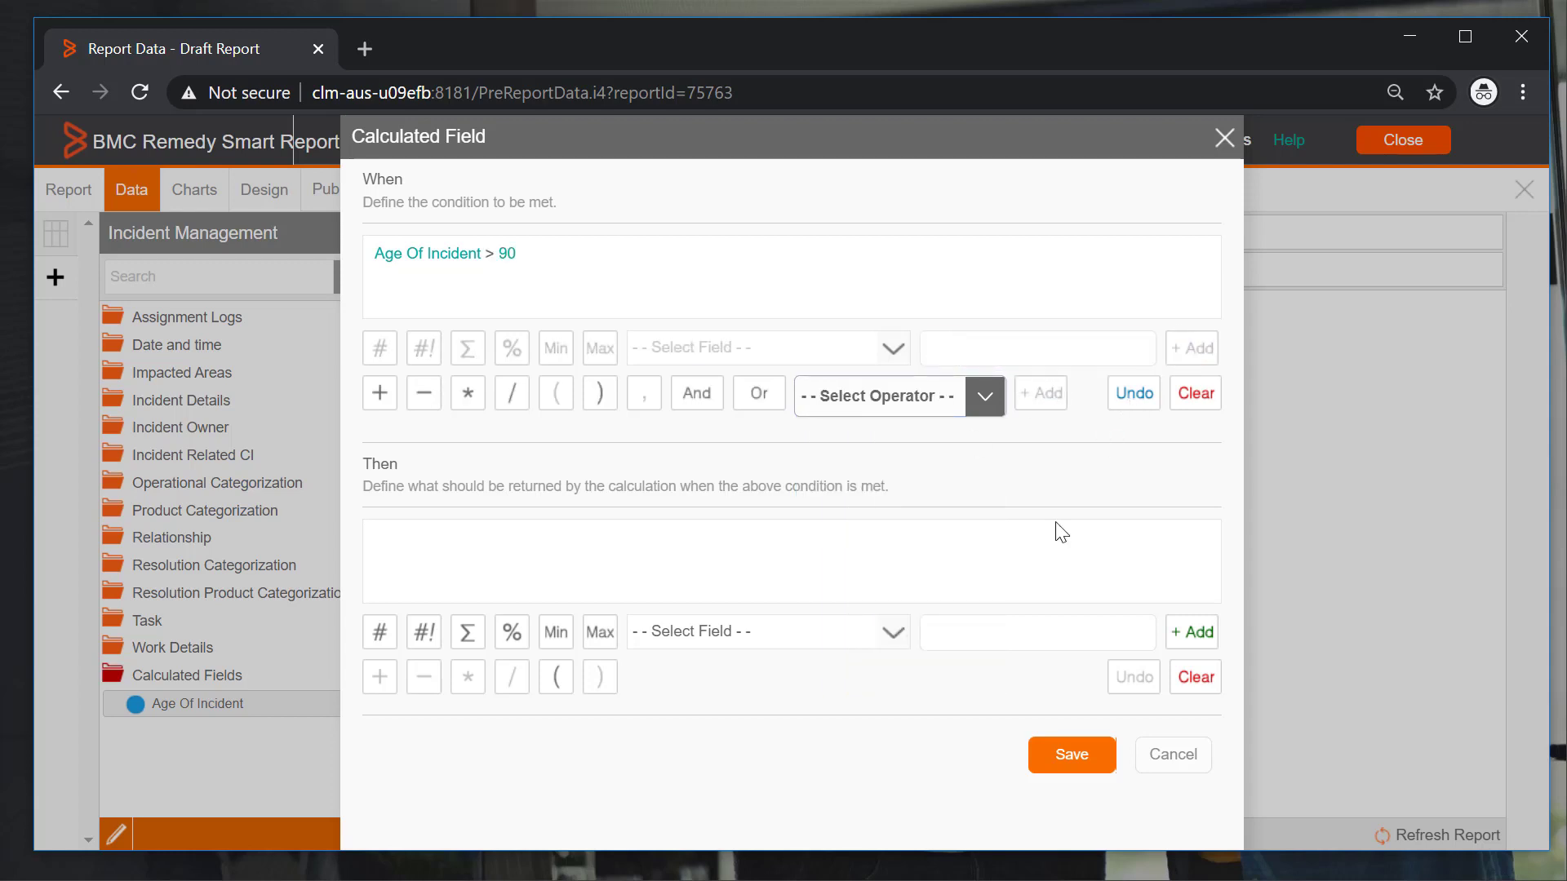
# - Return 'Greater Than 90 Days' for this condition and save the clause
pyautogui.click(1020, 628)
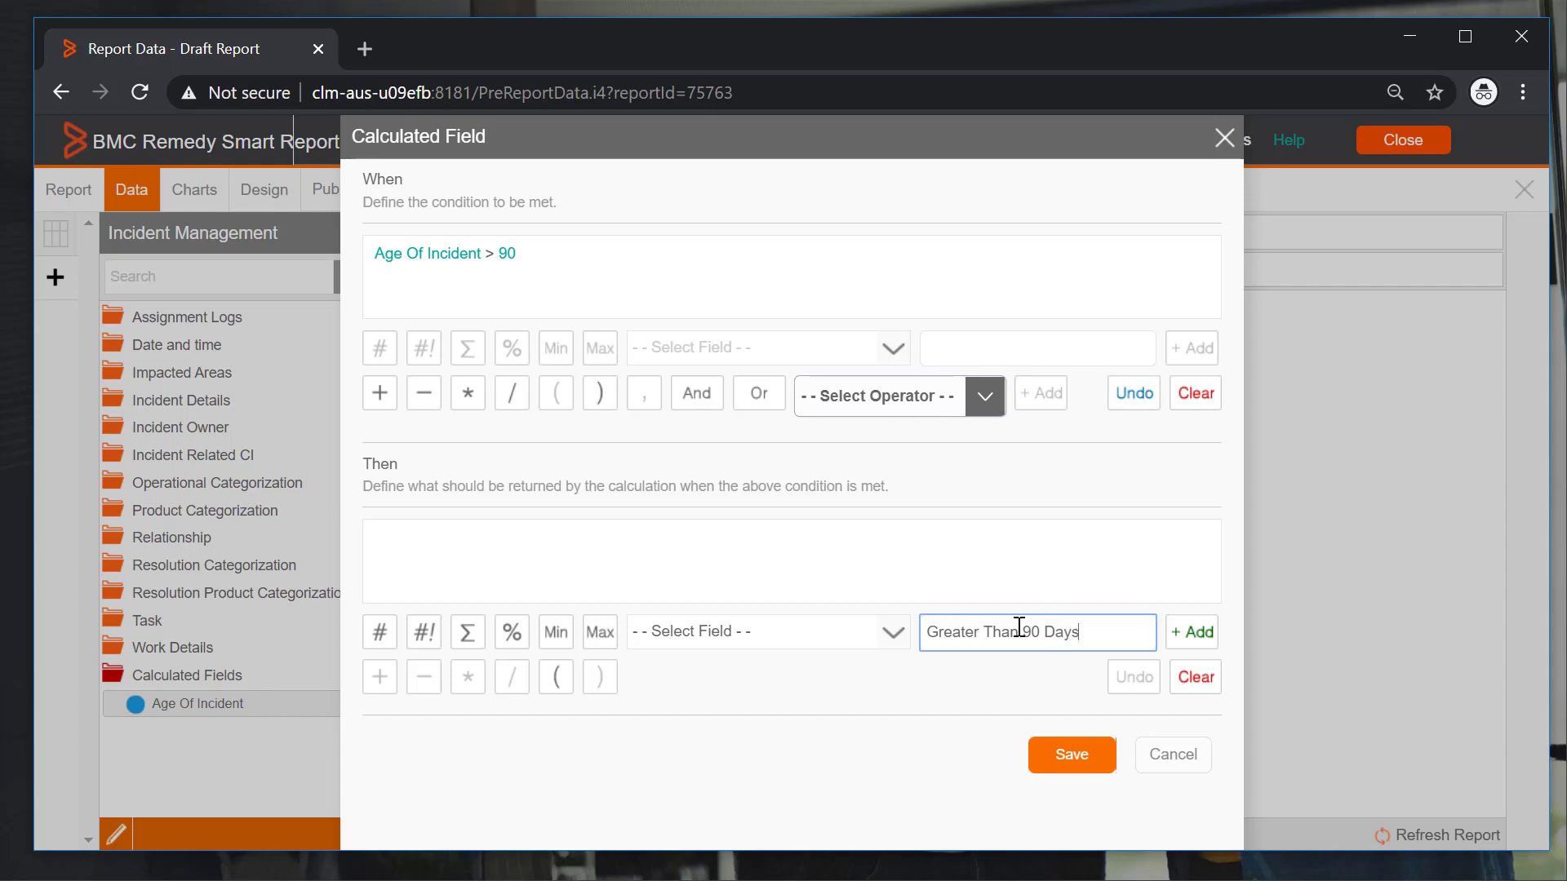
pyautogui.click(1192, 631)
pyautogui.click(1071, 754)
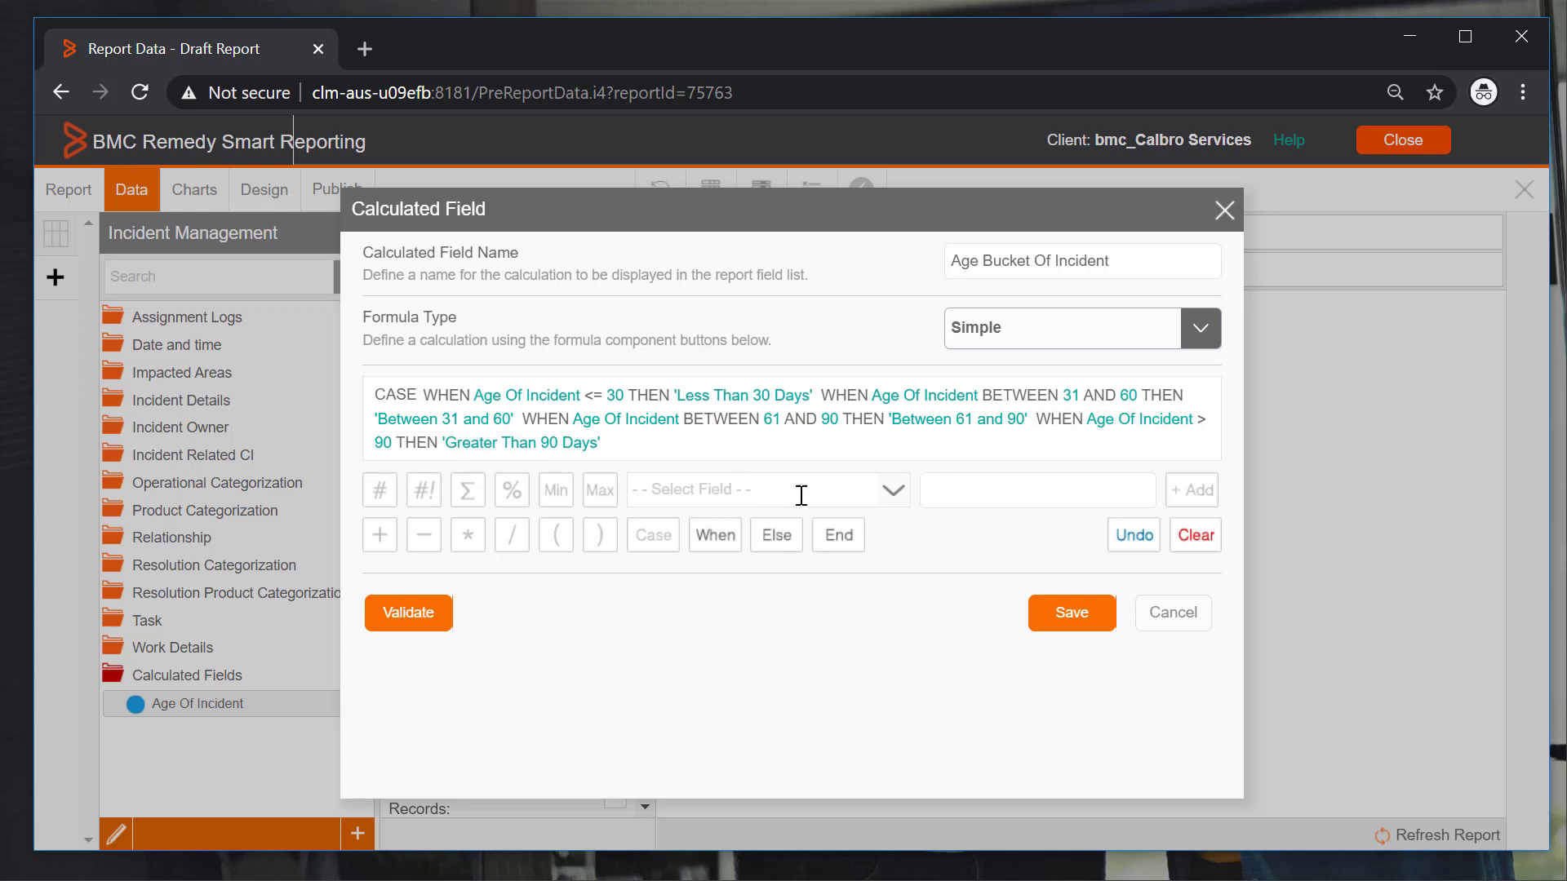
# - Close the CASE formula with END, validate it, and save the Age Bucket Of Incident calculated field
pyautogui.click(844, 542)
pyautogui.click(446, 622)
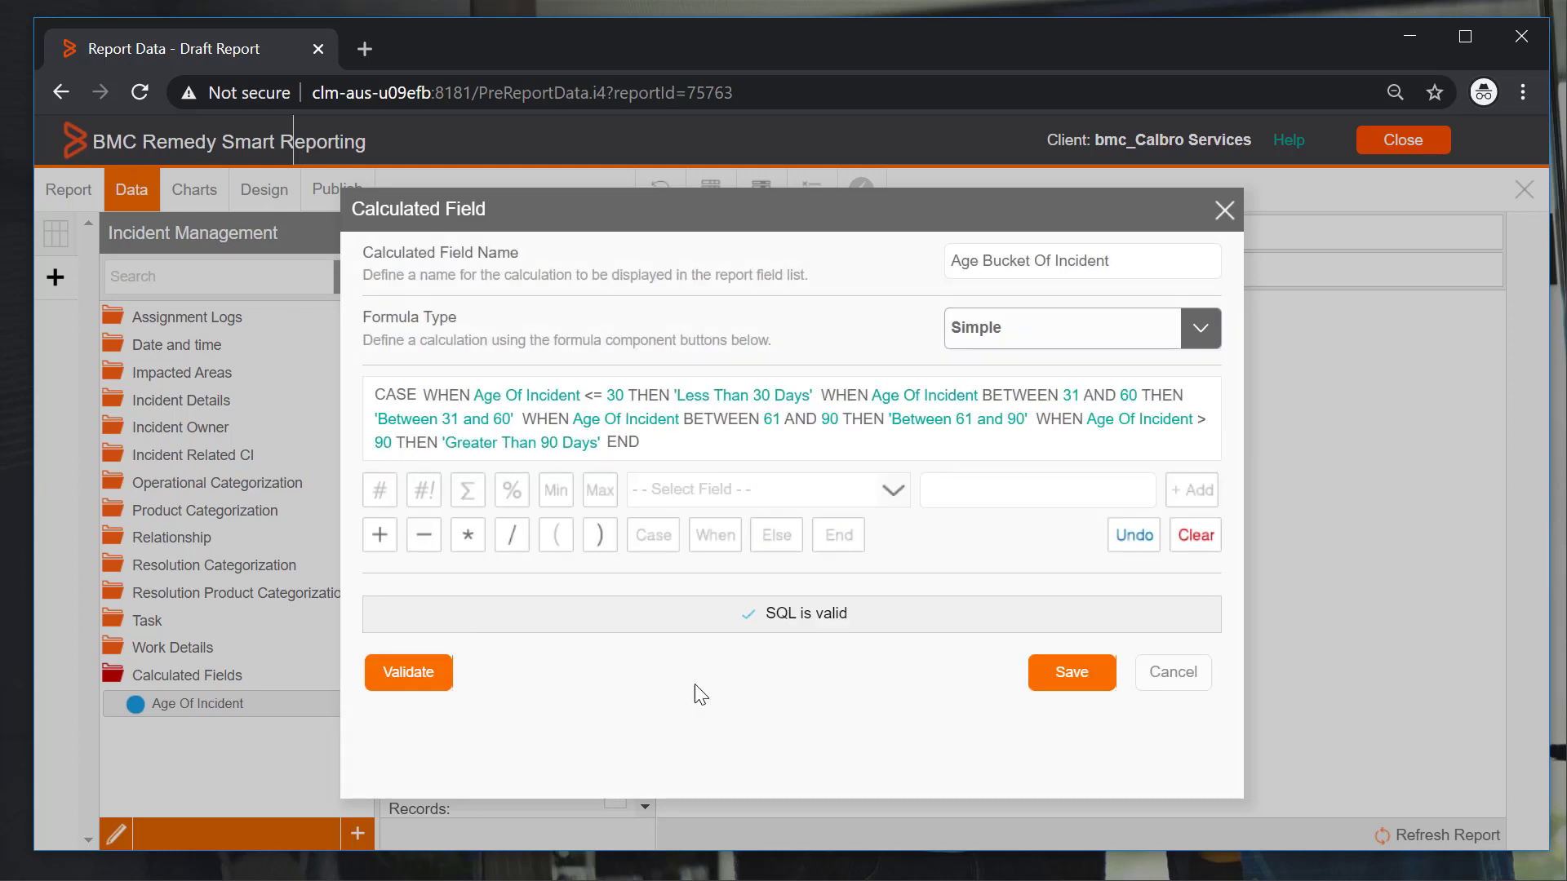
pyautogui.click(1099, 673)
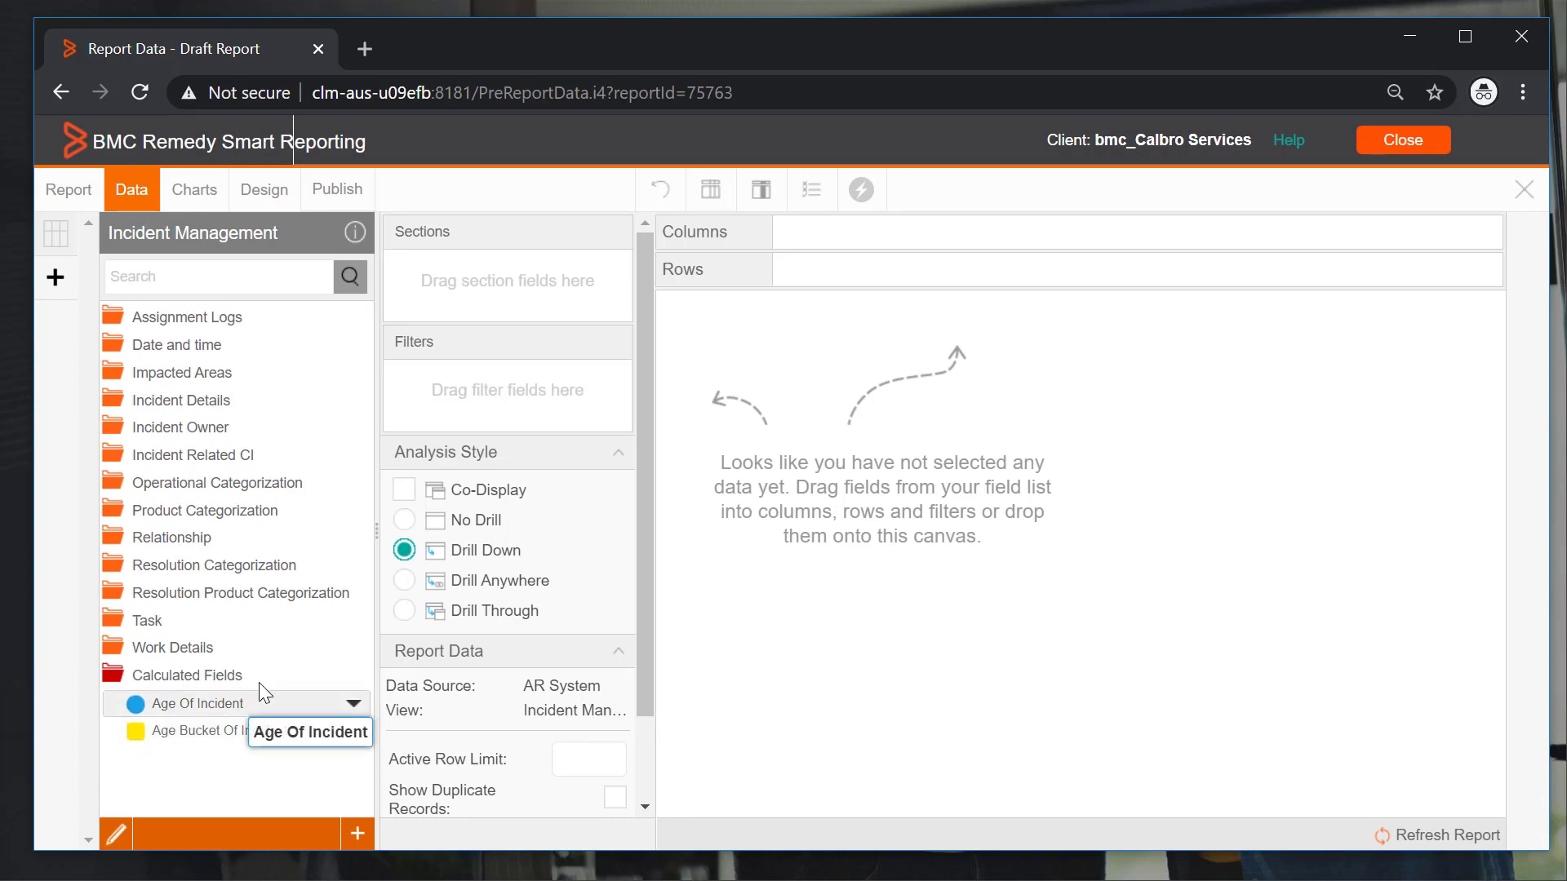
# - Add Age Of Incident as a report filter and set its operand to Greater than
pyautogui.moveTo(253, 702); pyautogui.dragTo(501, 392)
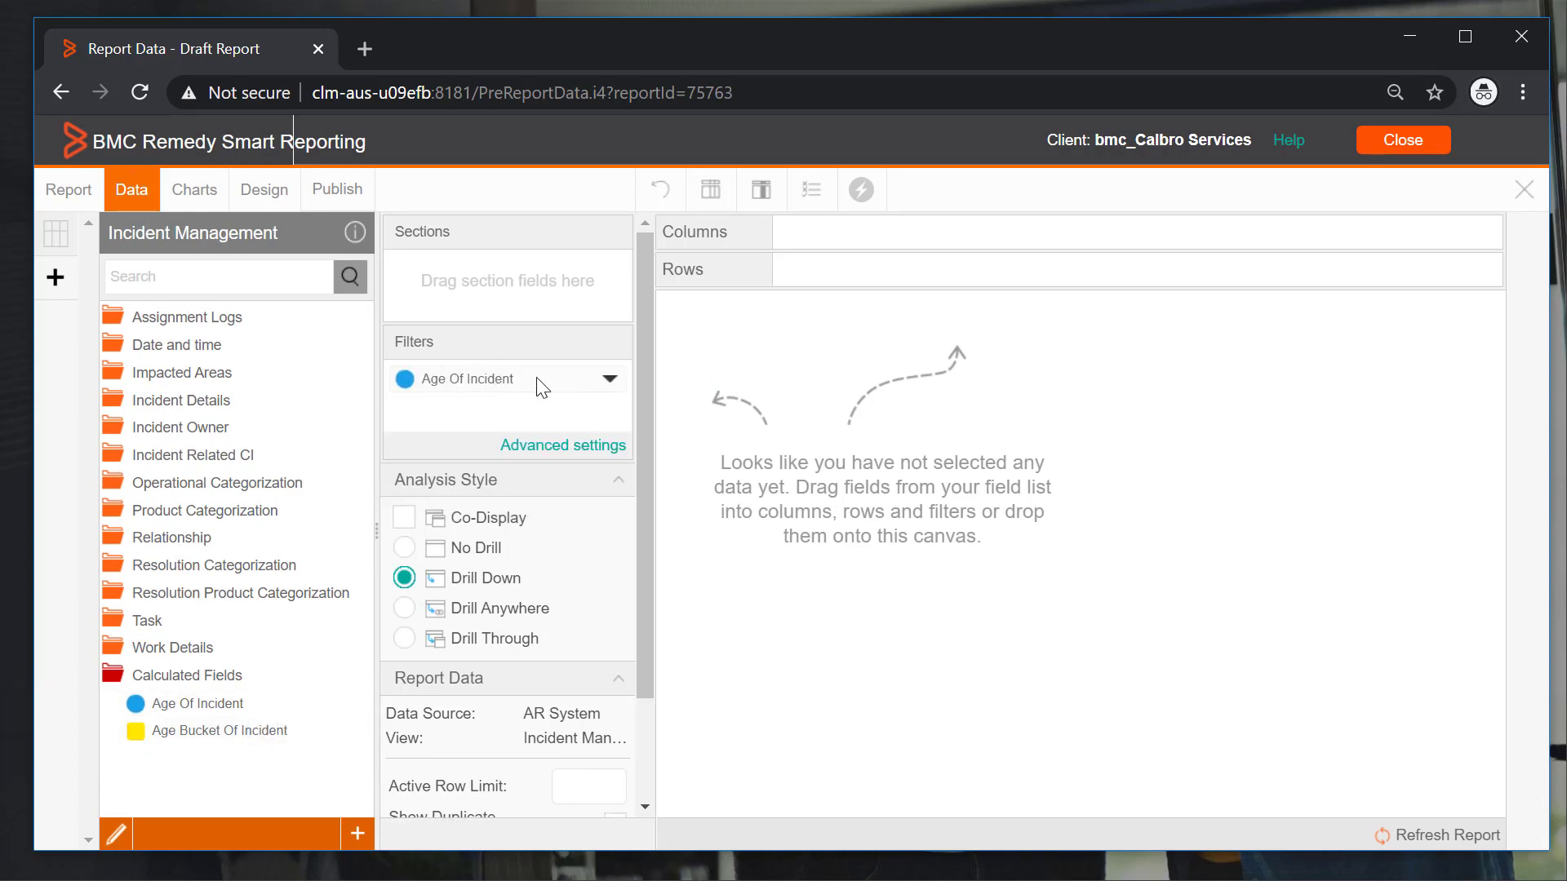
pyautogui.click(618, 382)
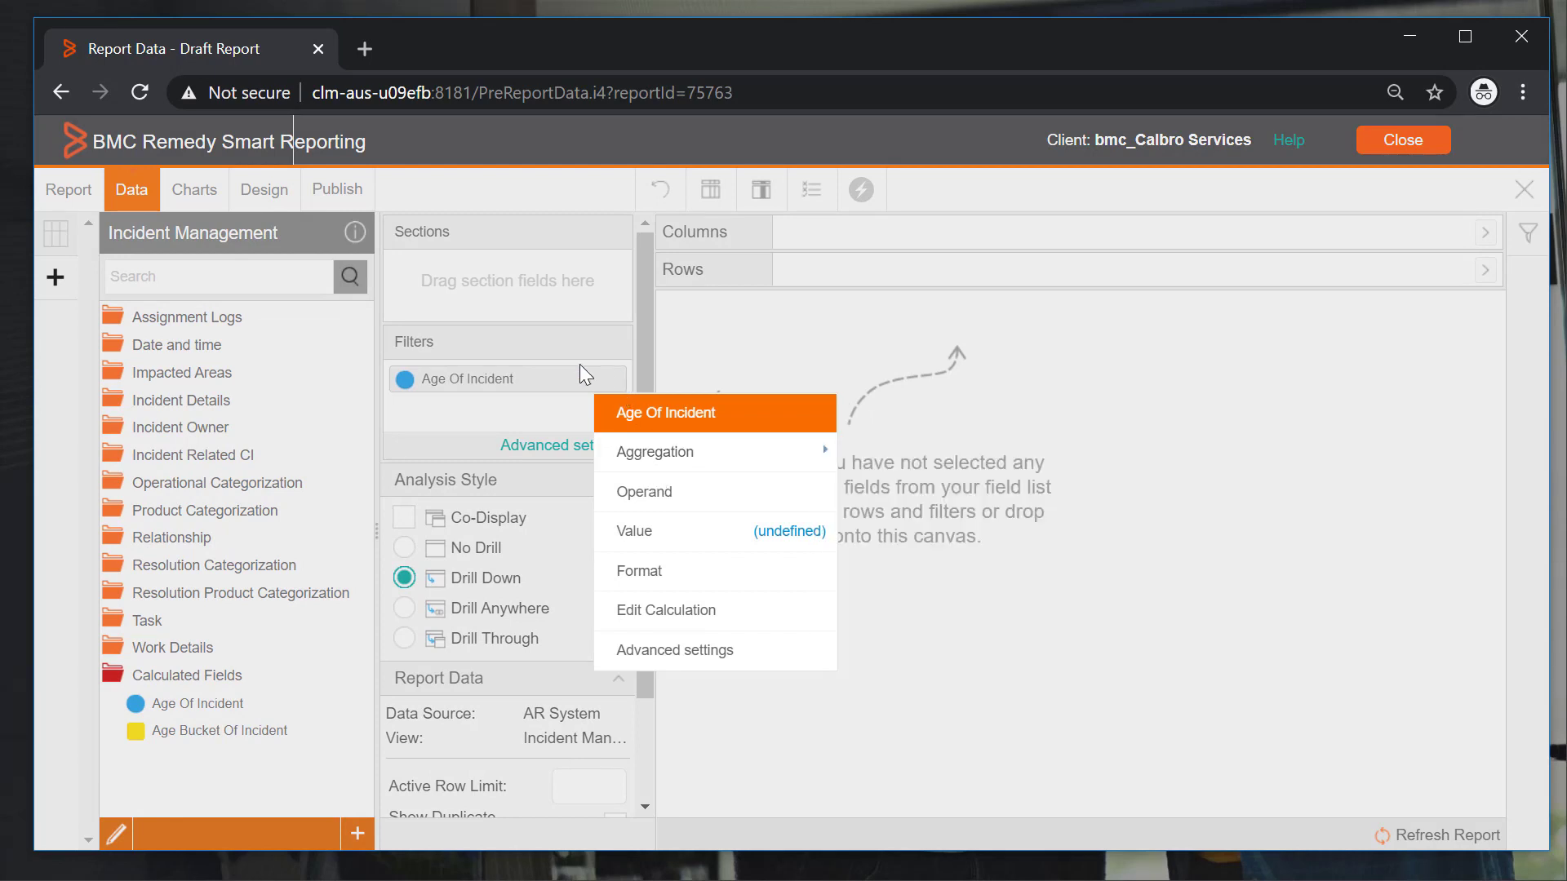
pyautogui.click(578, 371)
pyautogui.click(609, 382)
pyautogui.moveTo(718, 494)
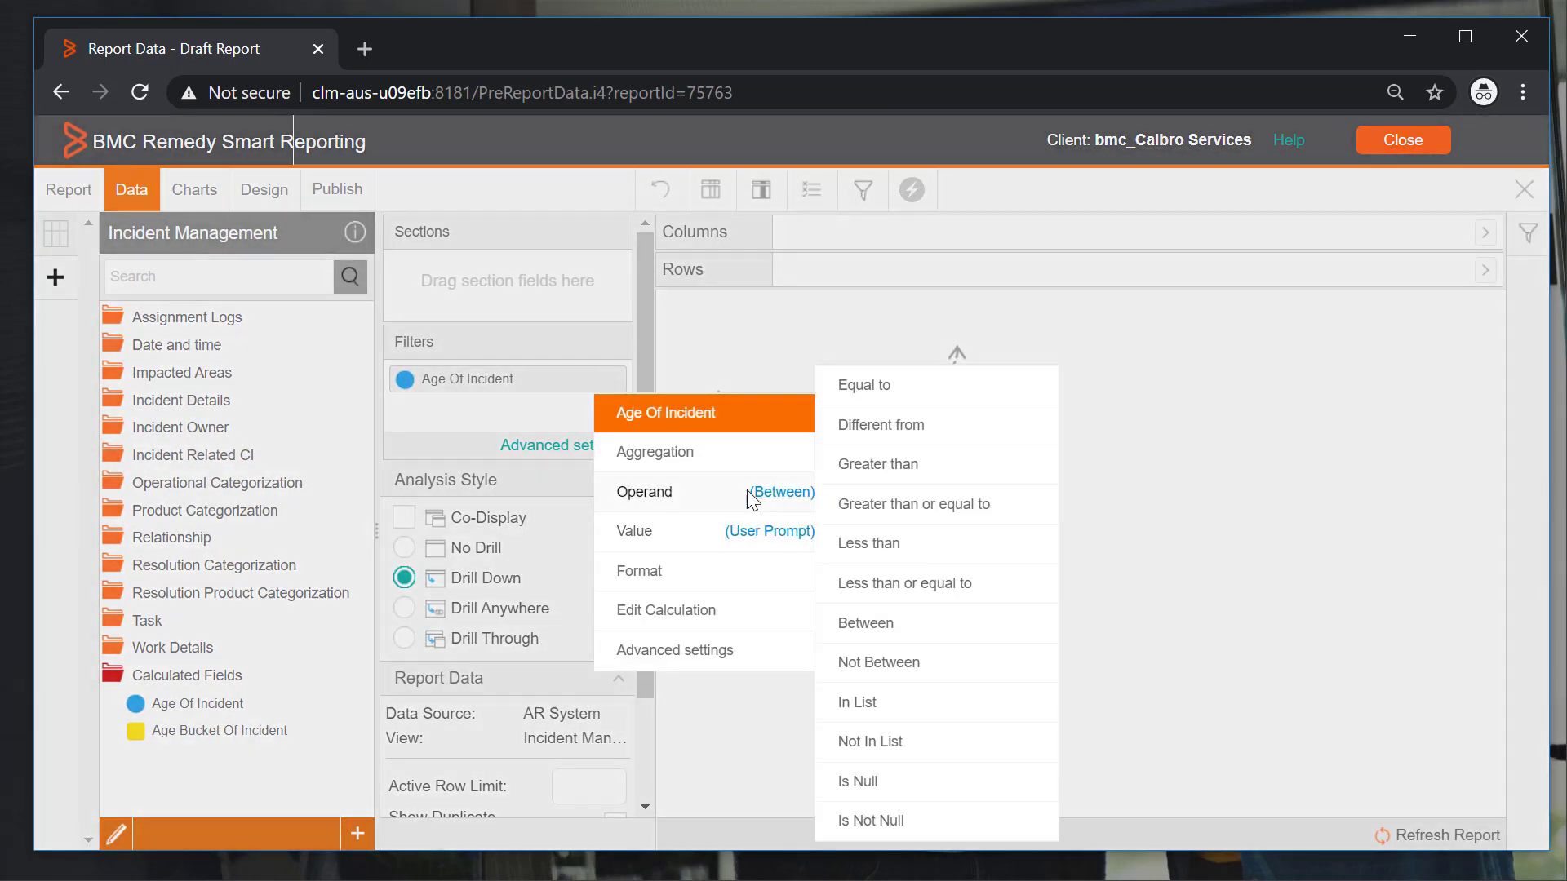
pyautogui.click(871, 474)
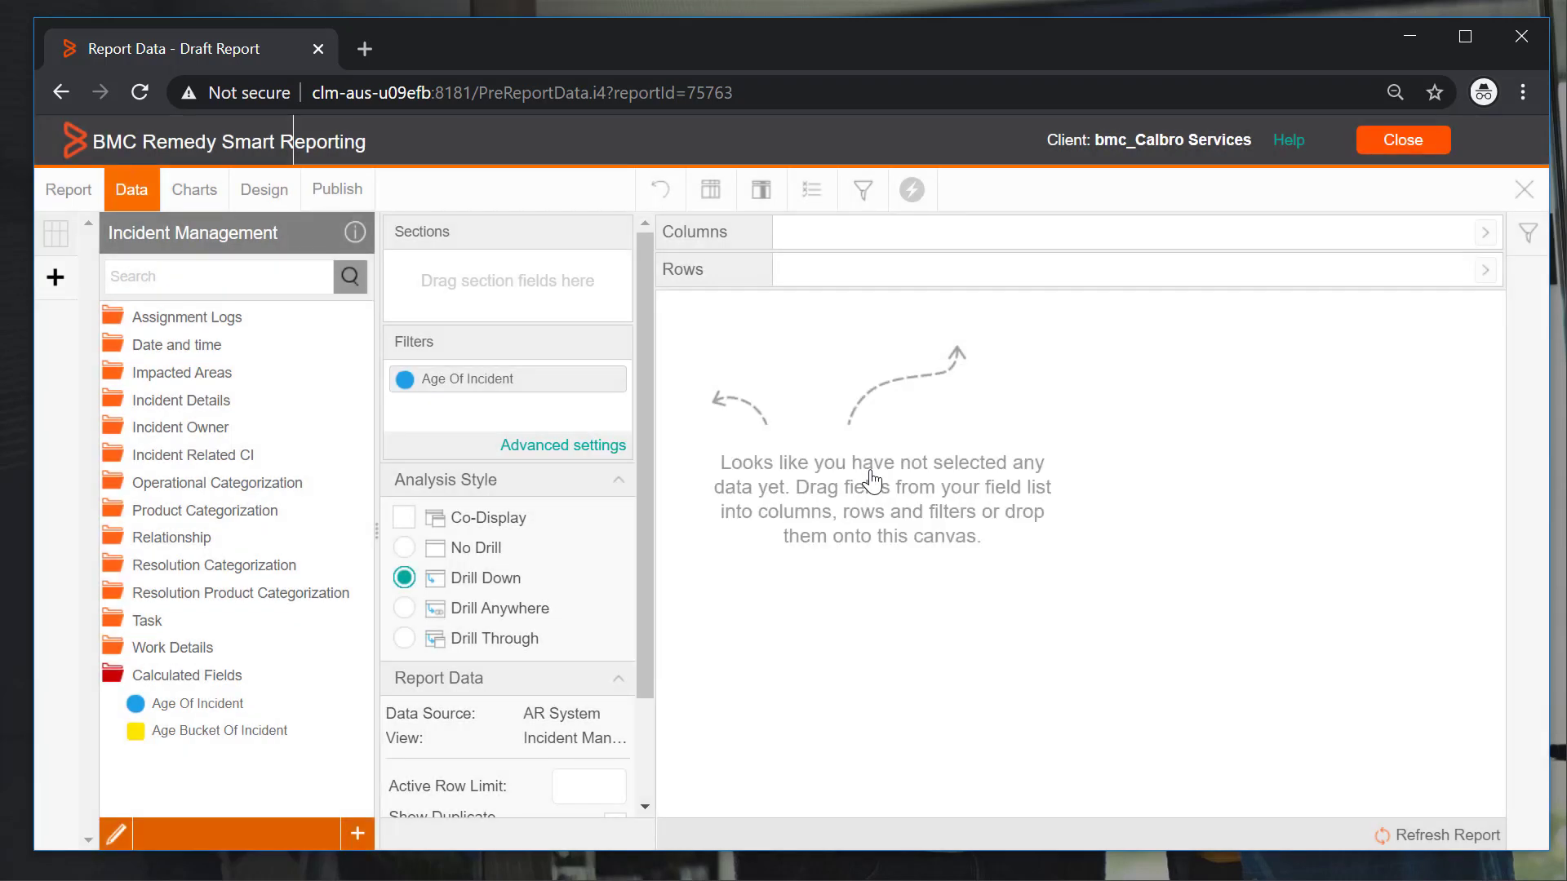
# - Give the Age Of Incident filter a defined value of 0 and submit it
pyautogui.click(612, 384)
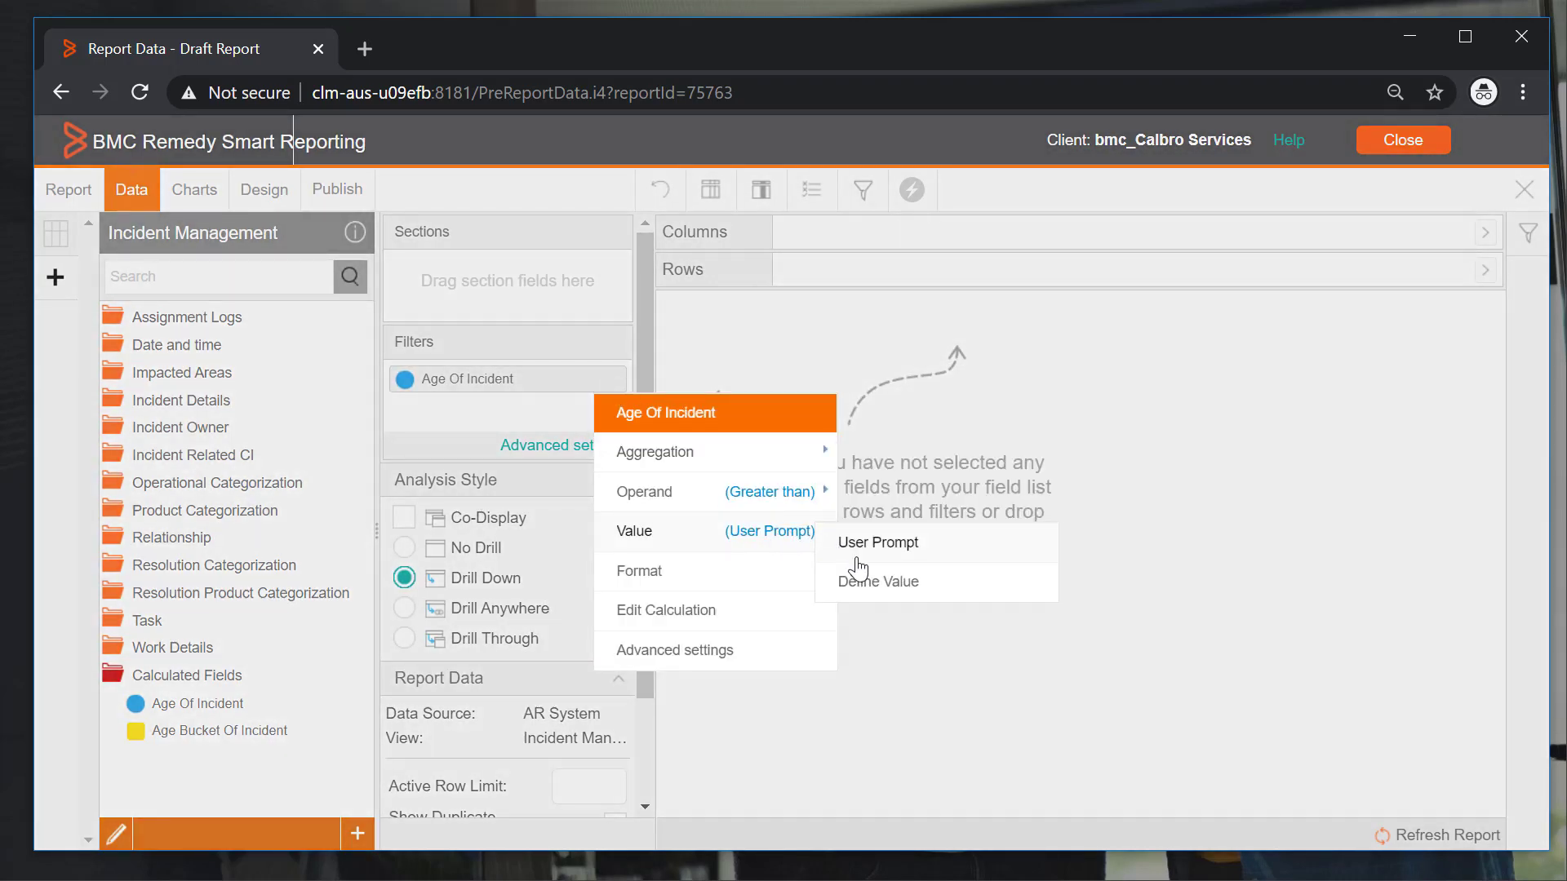
pyautogui.click(871, 582)
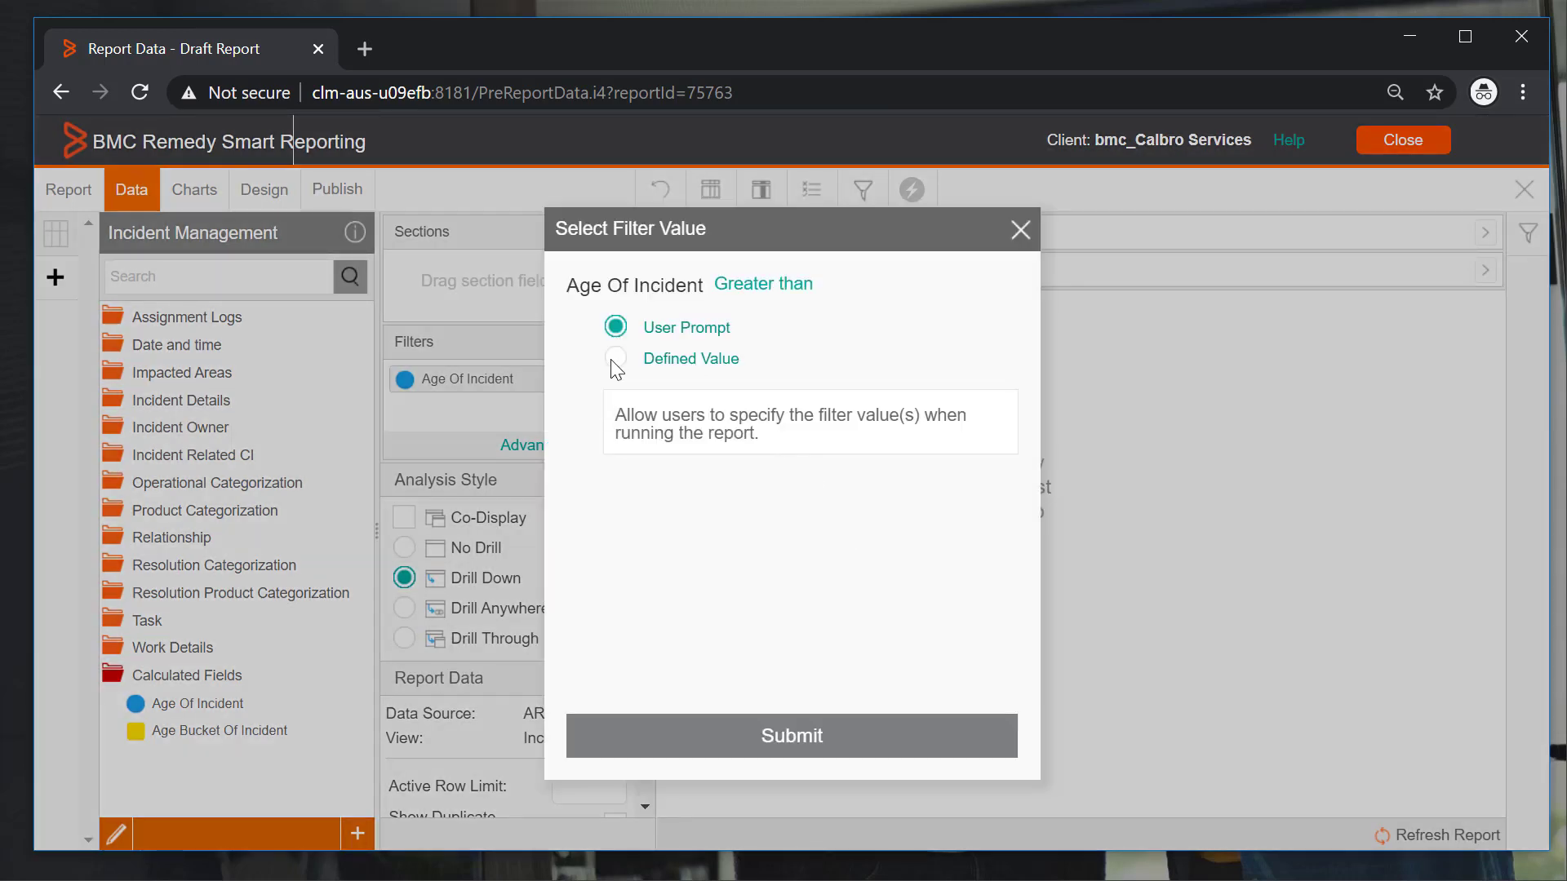
pyautogui.click(615, 360)
pyautogui.click(666, 407)
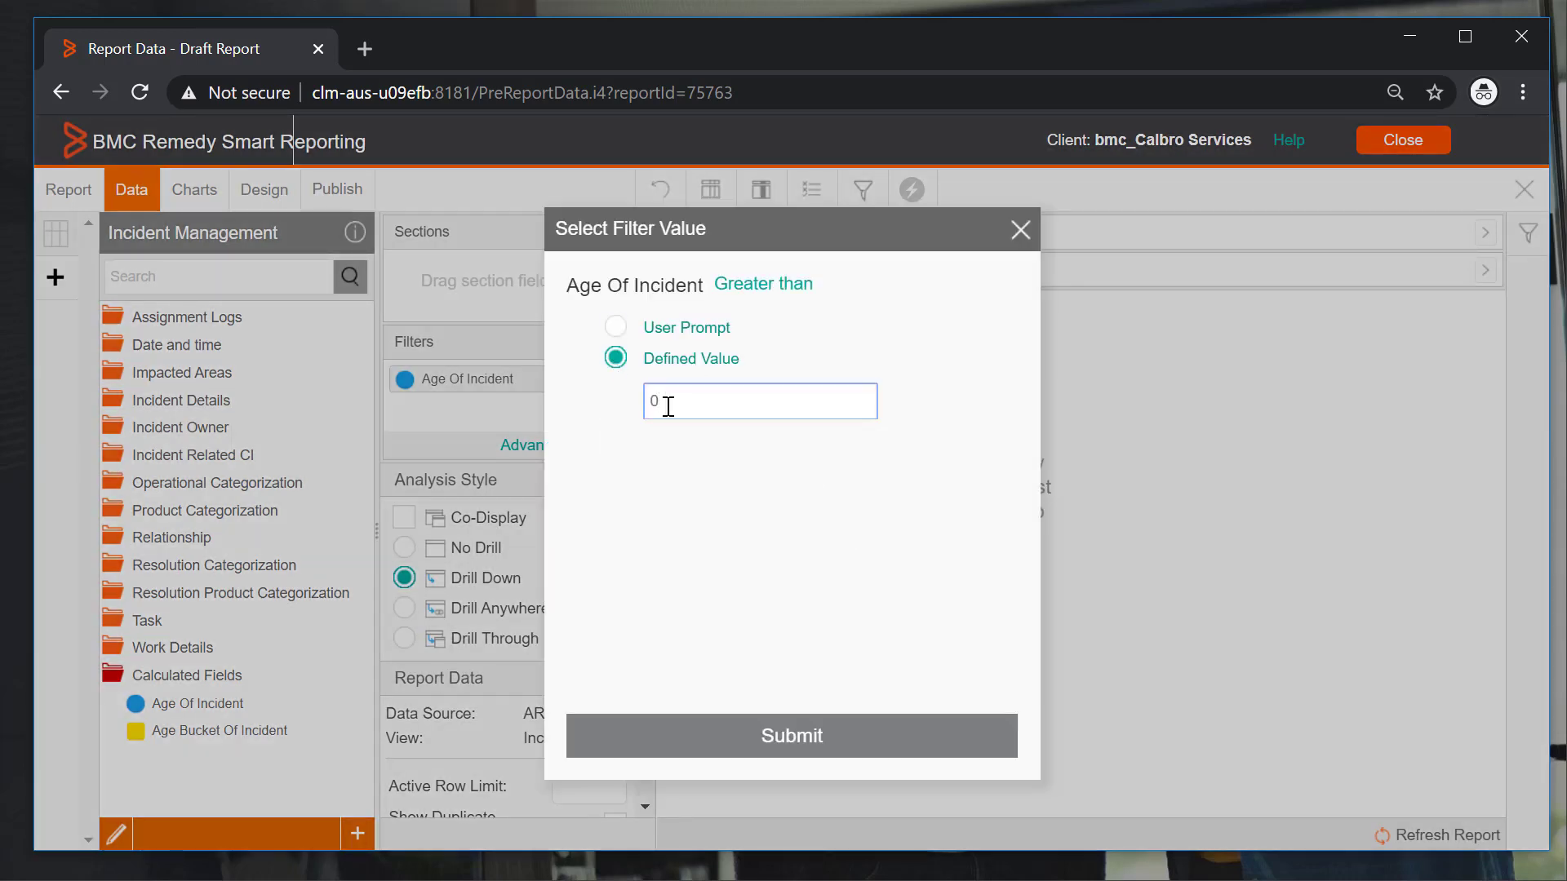
pyautogui.click(749, 738)
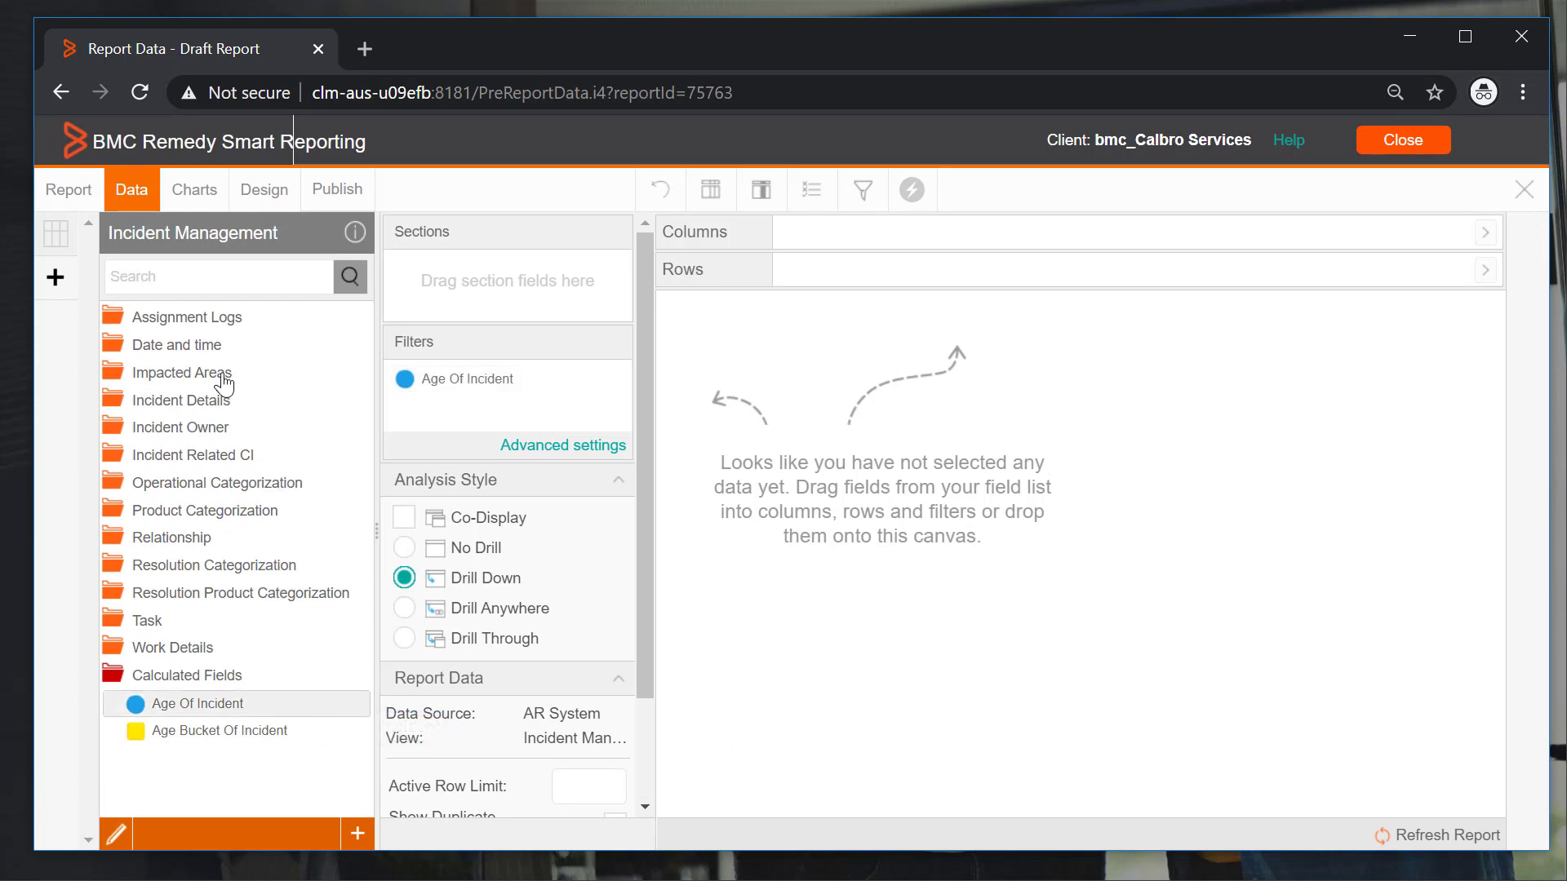
# - Add the Number of Incidents field from Incident Details to the report columns
pyautogui.click(213, 413)
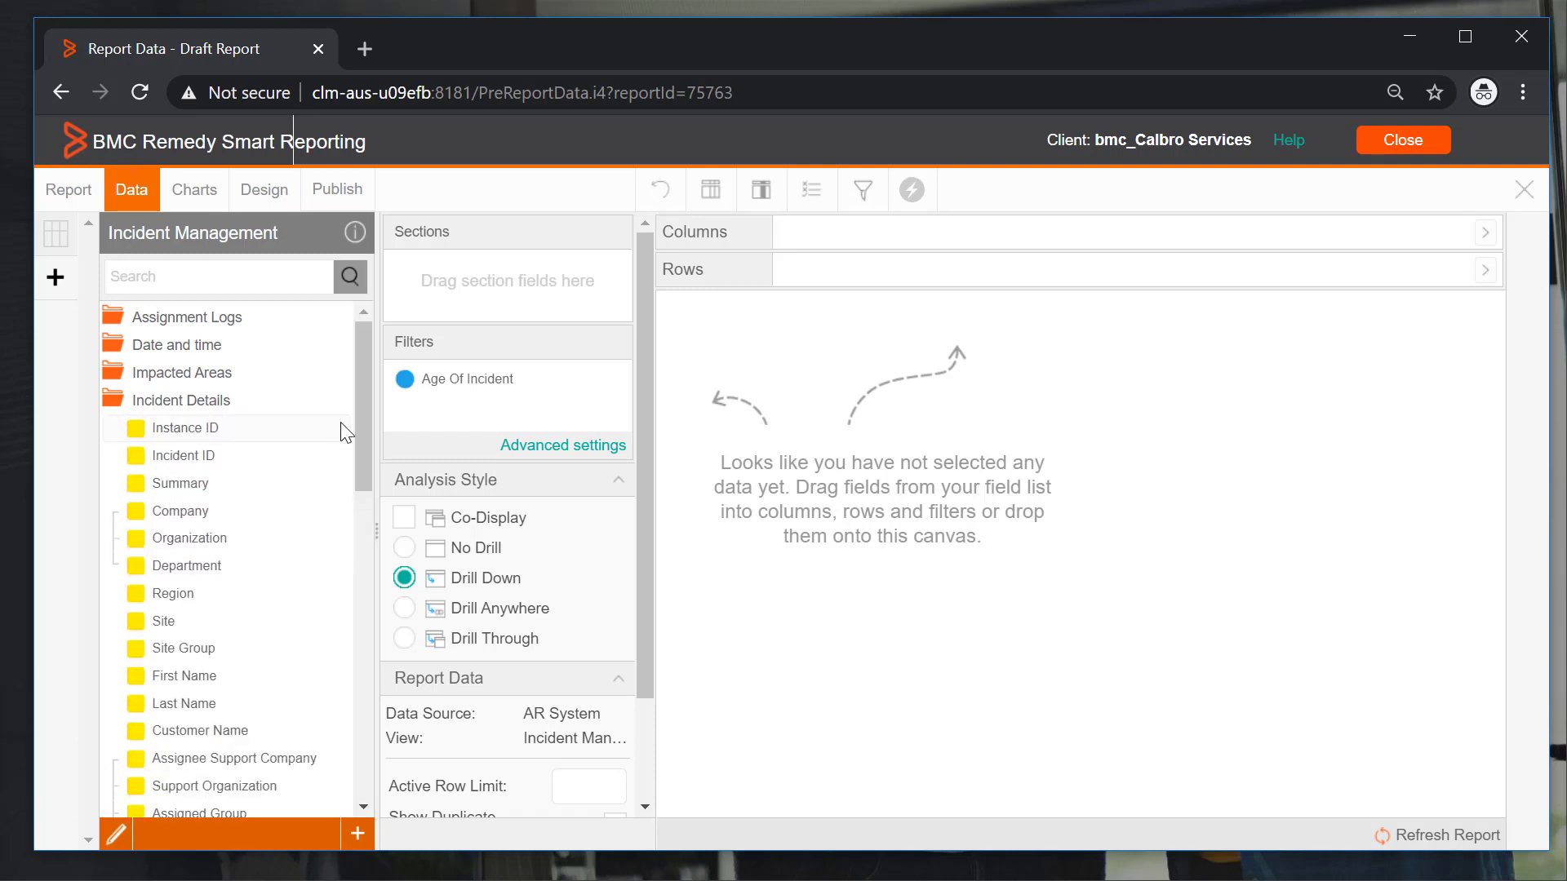
pyautogui.scroll(-4, 366, 449)
pyautogui.scroll(-4, 375, 511)
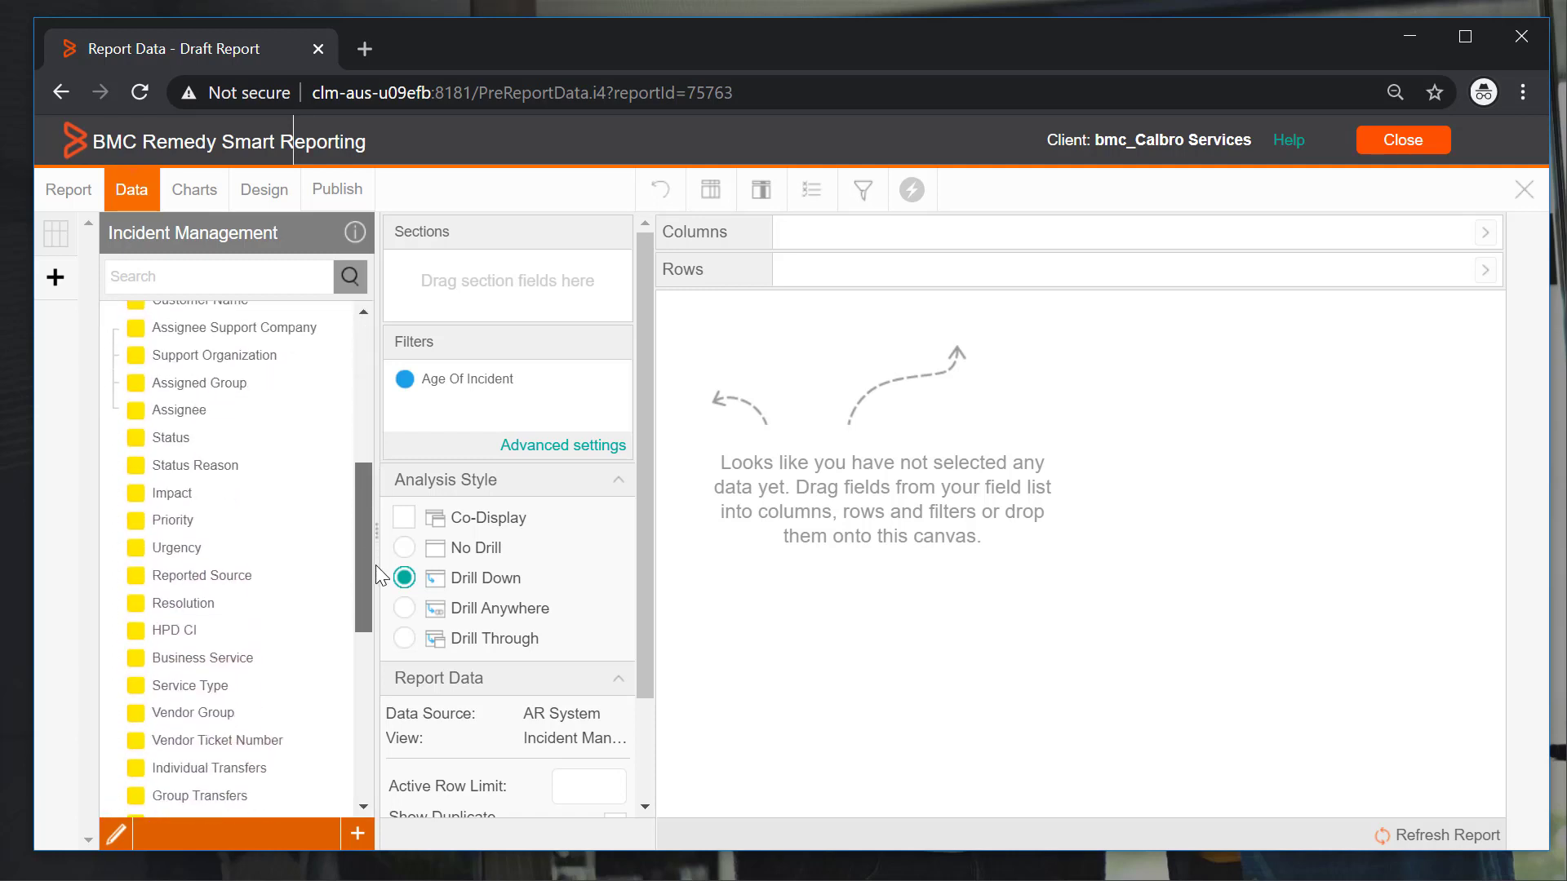
pyautogui.moveTo(292, 699); pyautogui.dragTo(931, 238)
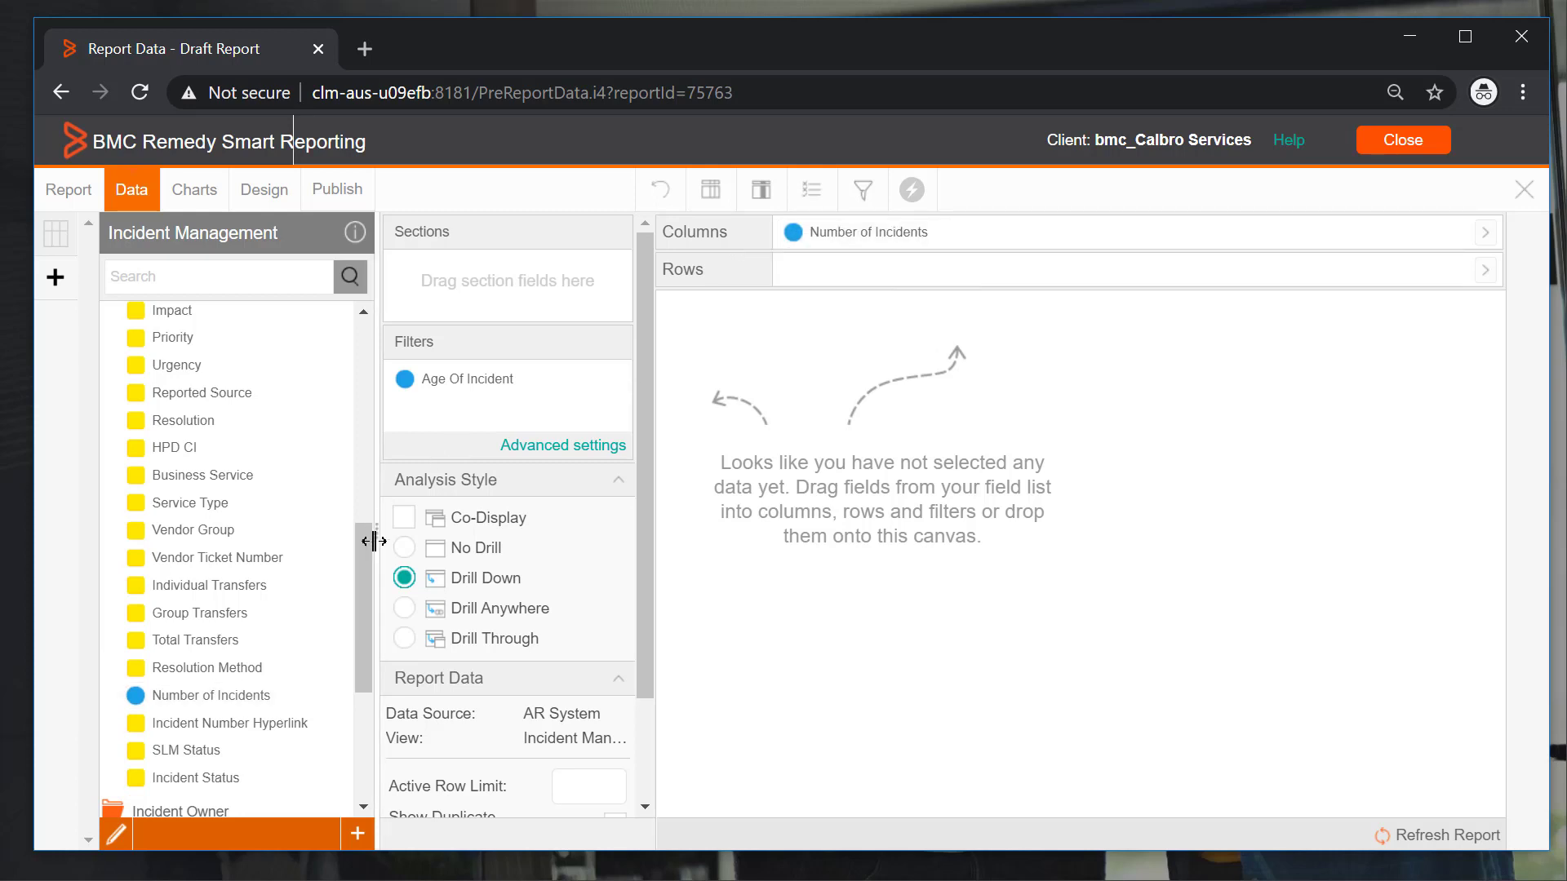
# - Add the Age Bucket Of Incident calculated field as a second column and refresh the report
pyautogui.click(364, 443)
pyautogui.moveTo(360, 399); pyautogui.dragTo(360, 366)
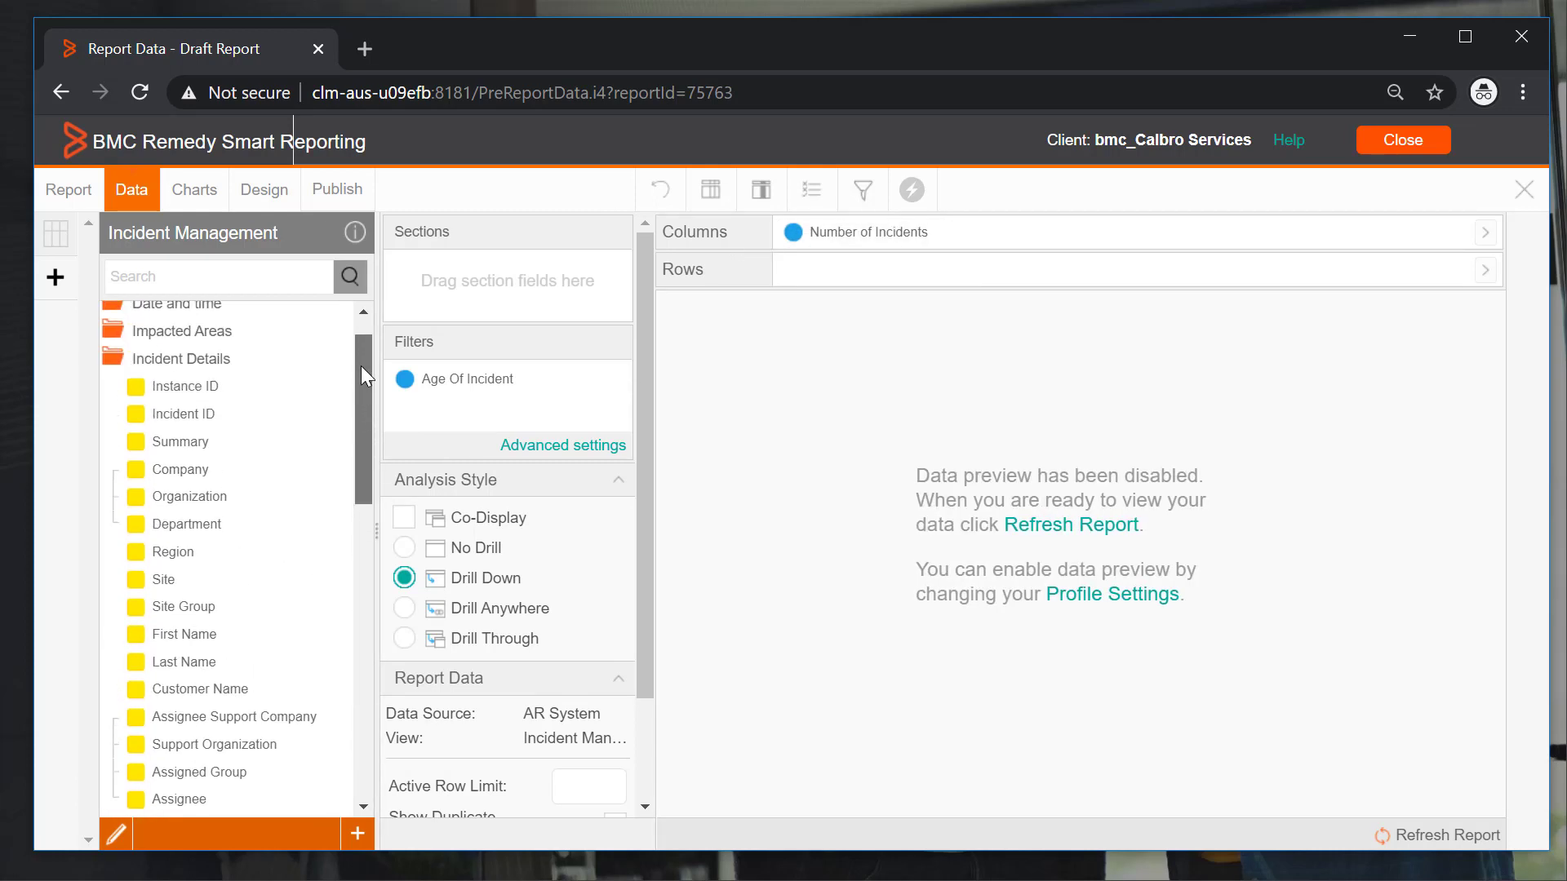
pyautogui.click(212, 367)
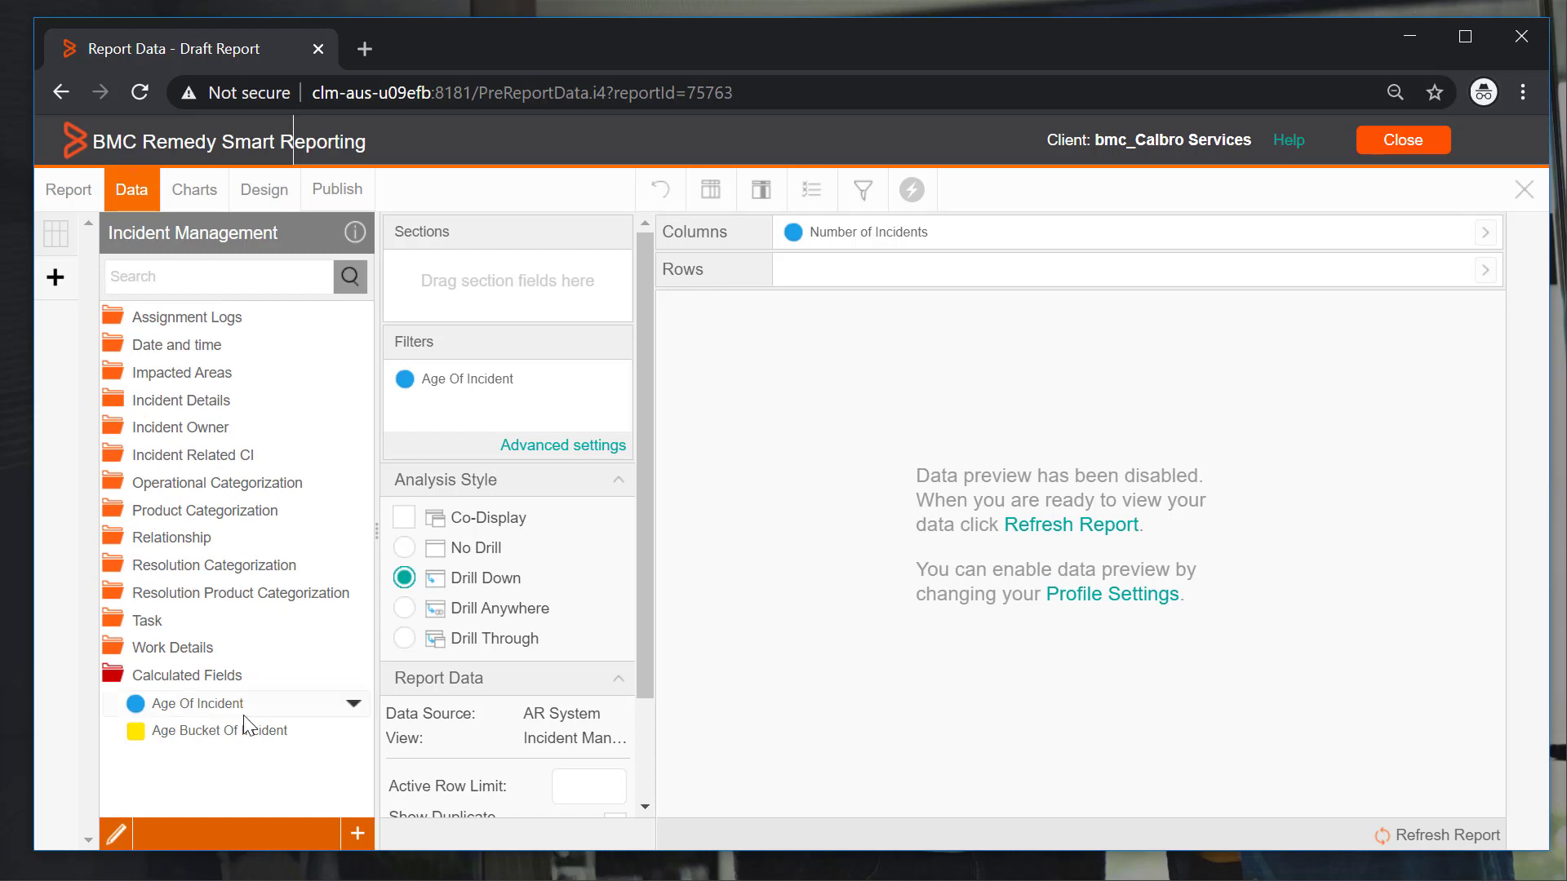
pyautogui.moveTo(272, 728); pyautogui.dragTo(1112, 231)
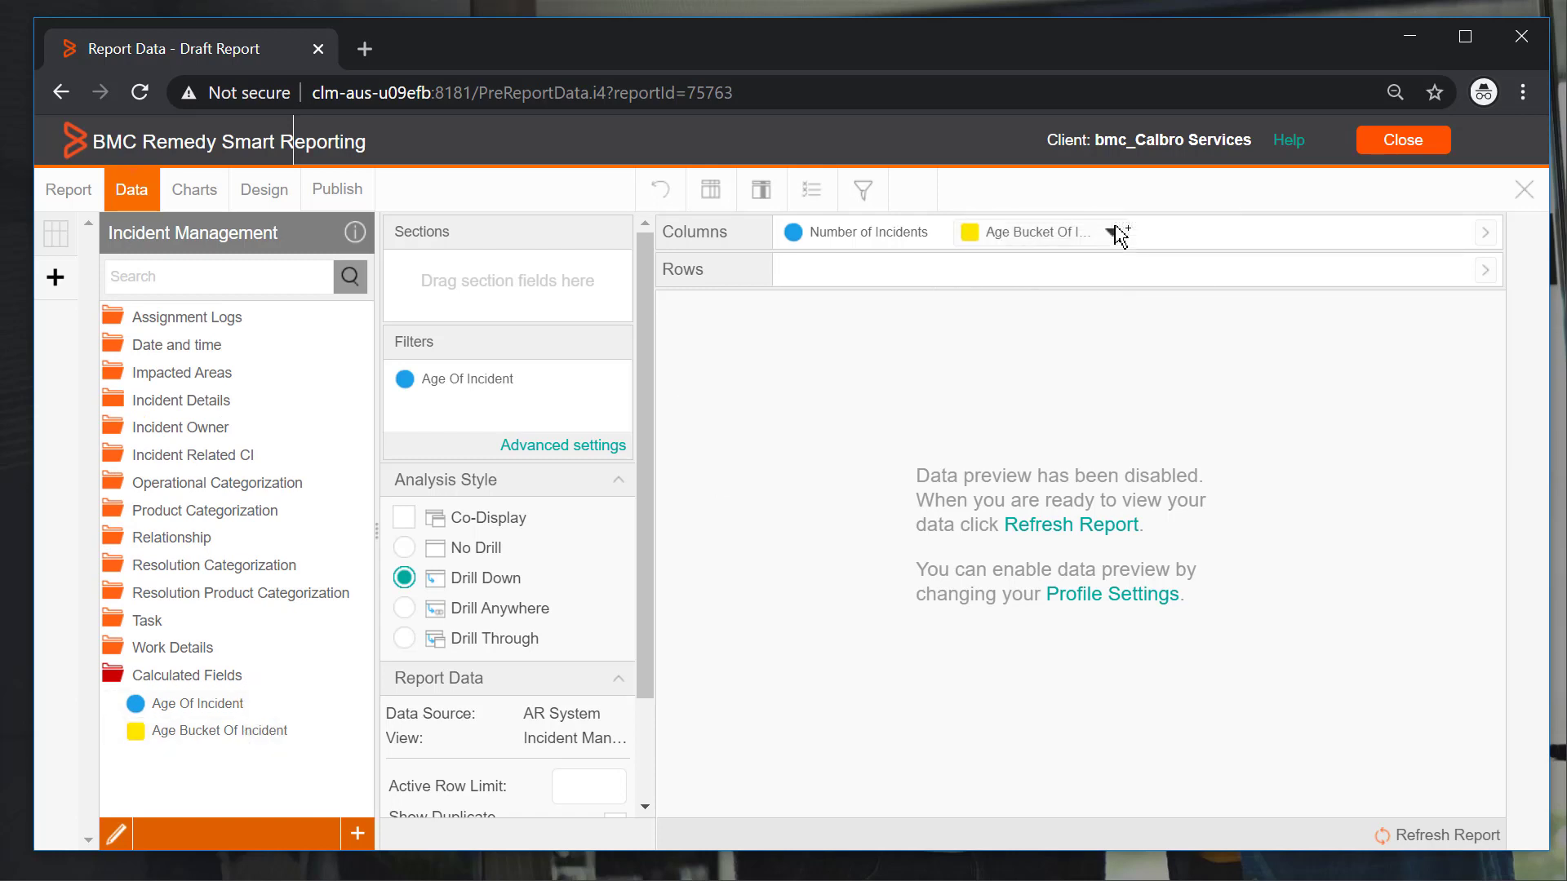
pyautogui.click(1117, 533)
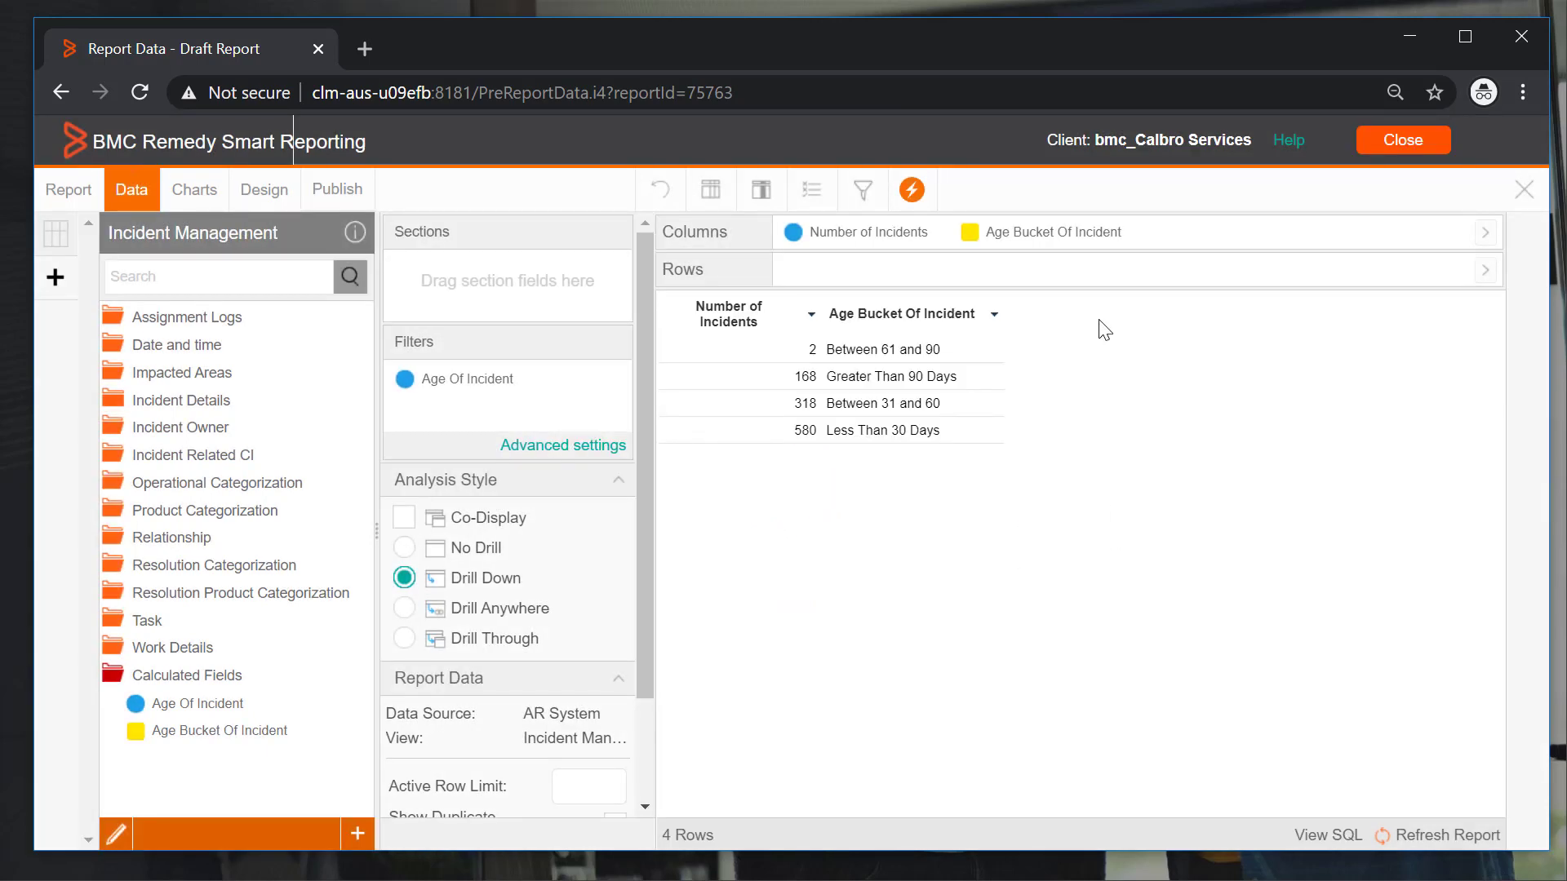
# - Sort the report by the Age Bucket Of Incident column and refresh it
pyautogui.click(994, 317)
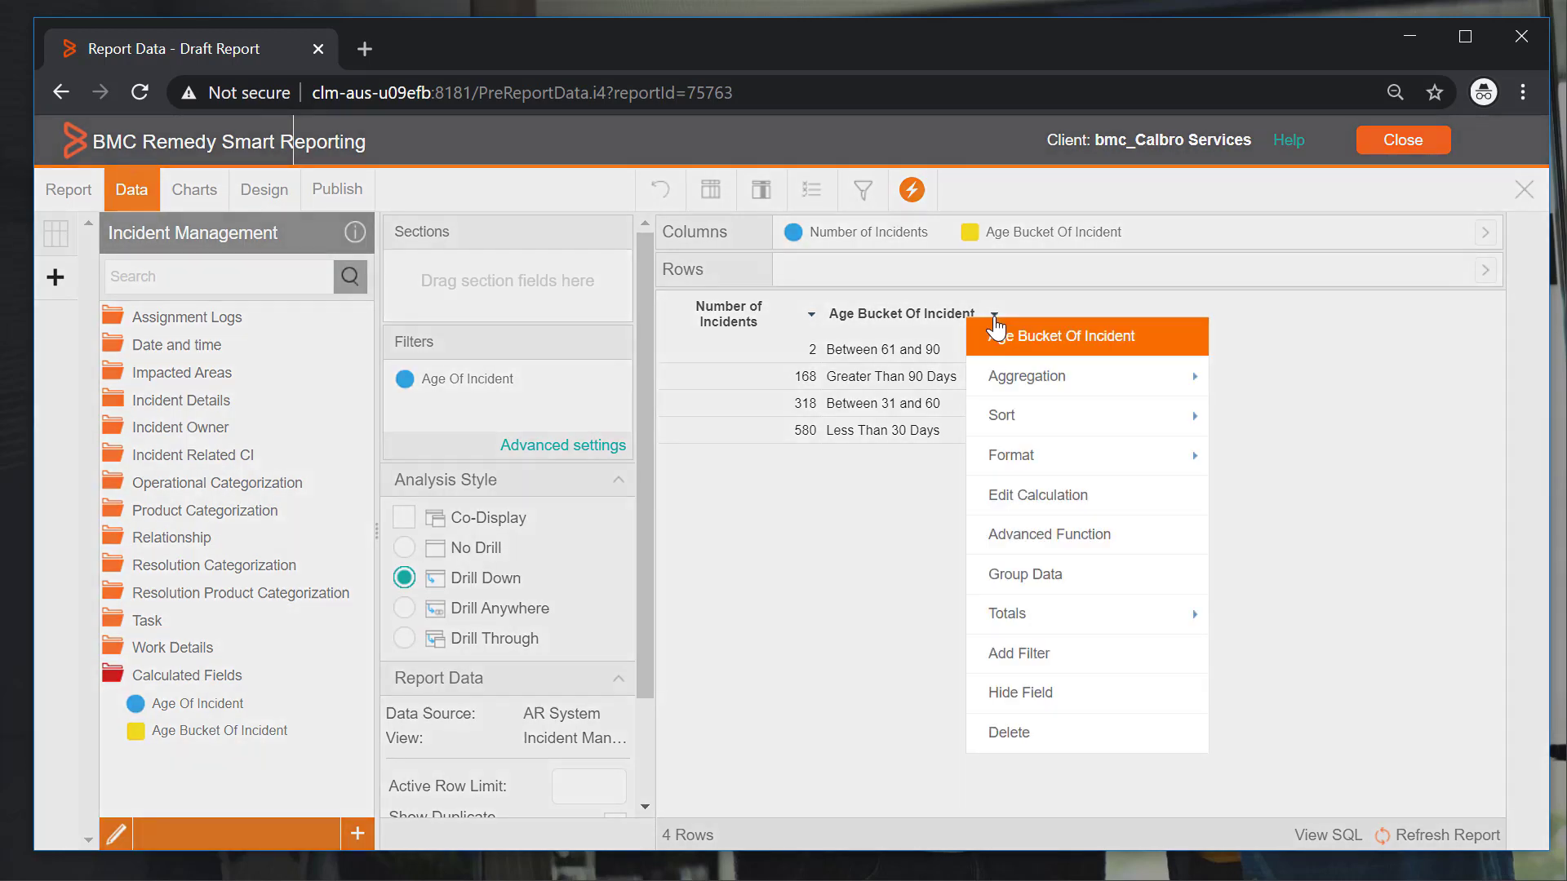
pyautogui.moveTo(1138, 422)
pyautogui.click(1298, 479)
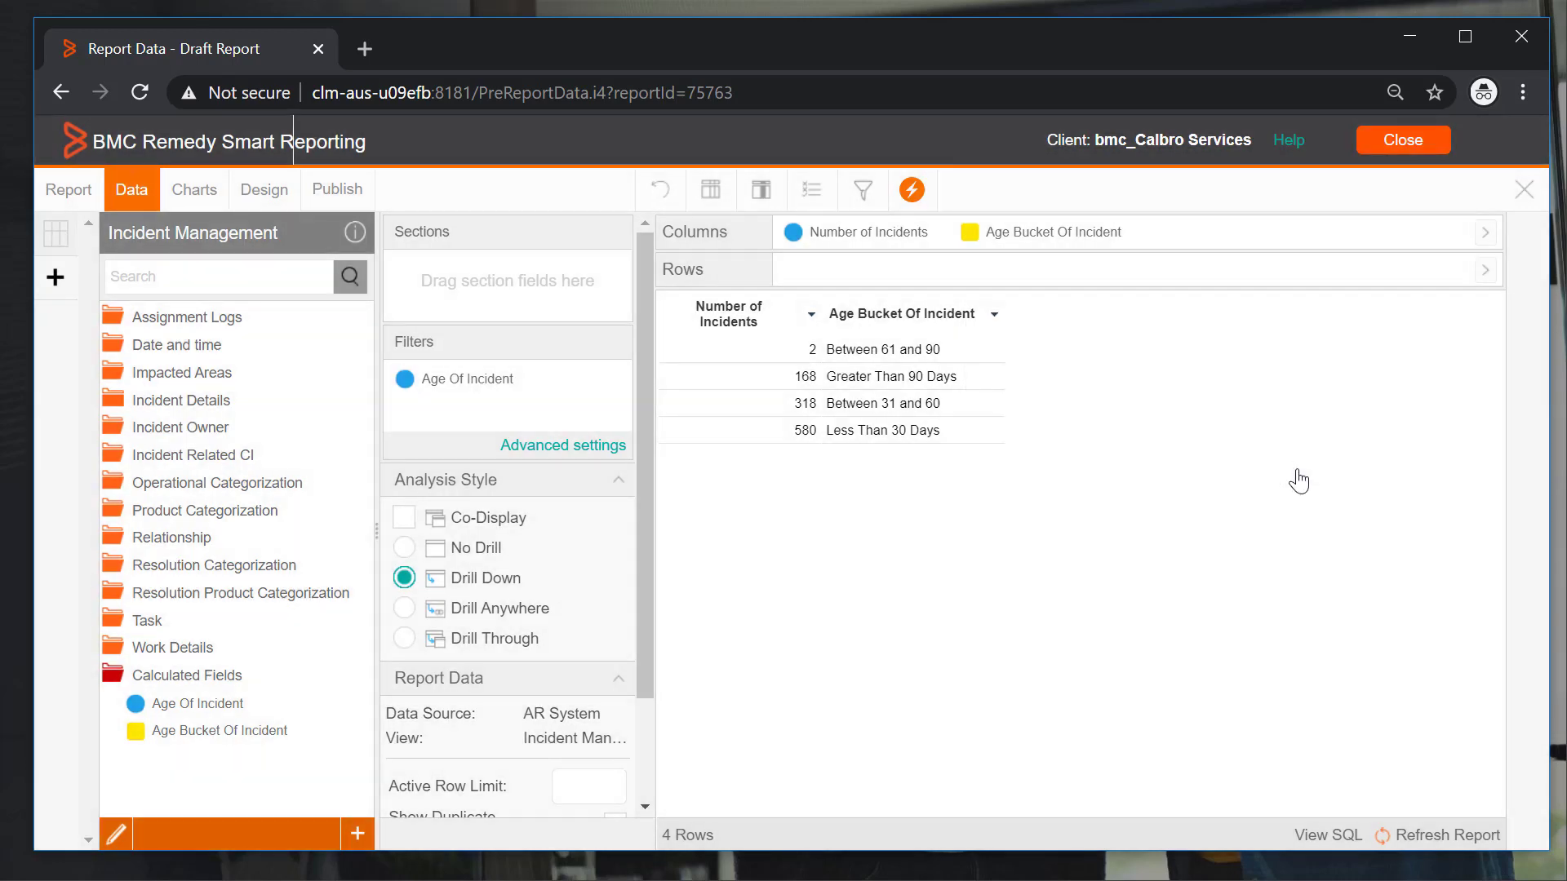
pyautogui.click(1115, 543)
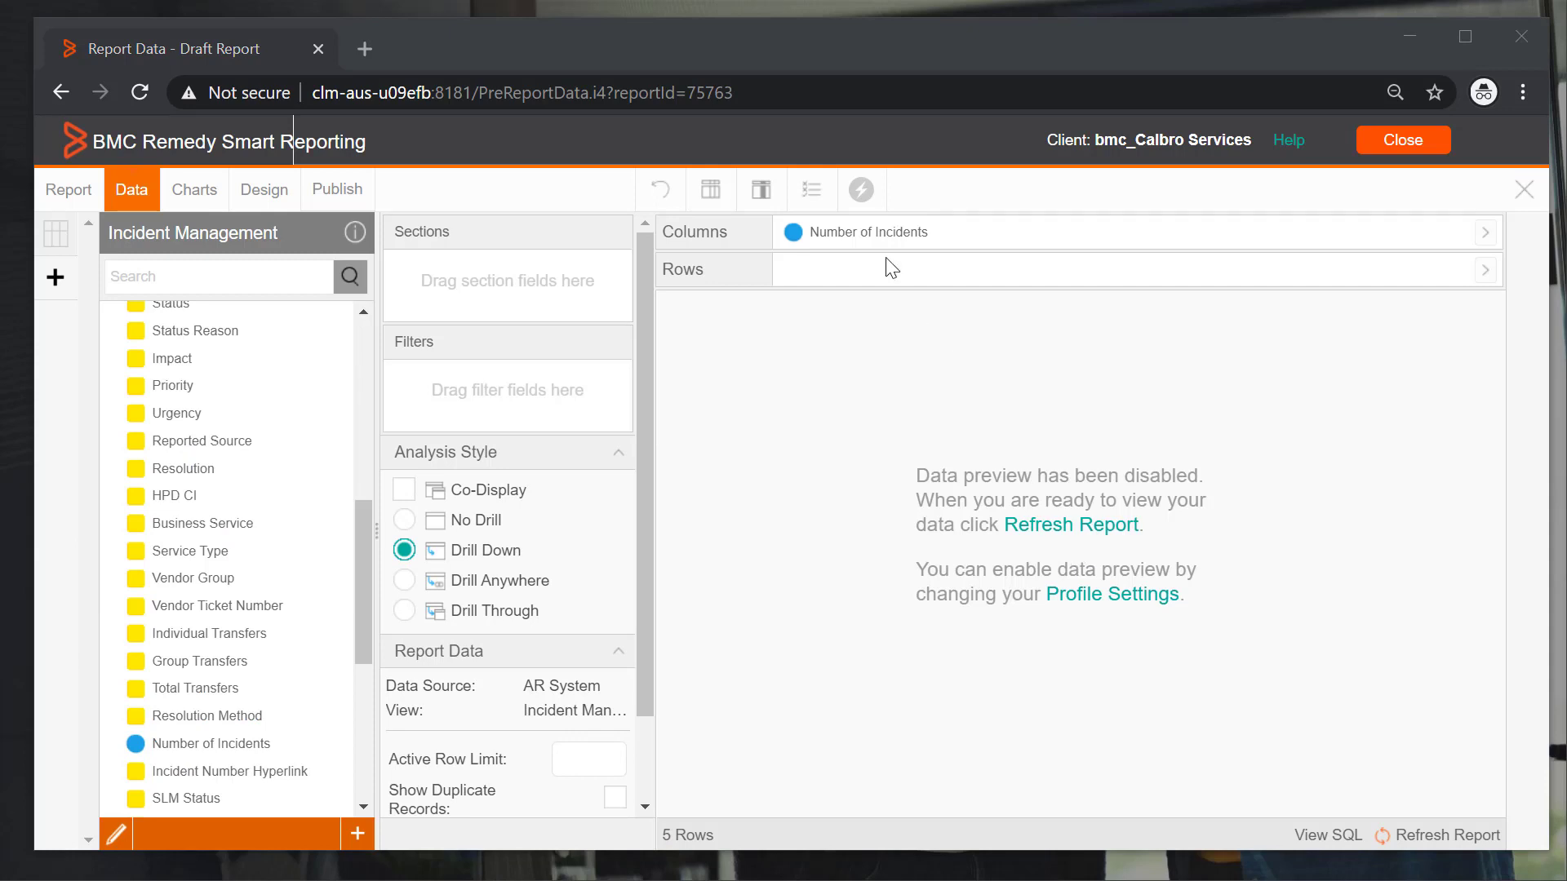
# - Remove Number of Incidents from the columns and add Incident ID from Incident Details instead
pyautogui.moveTo(874, 234); pyautogui.dragTo(196, 400)
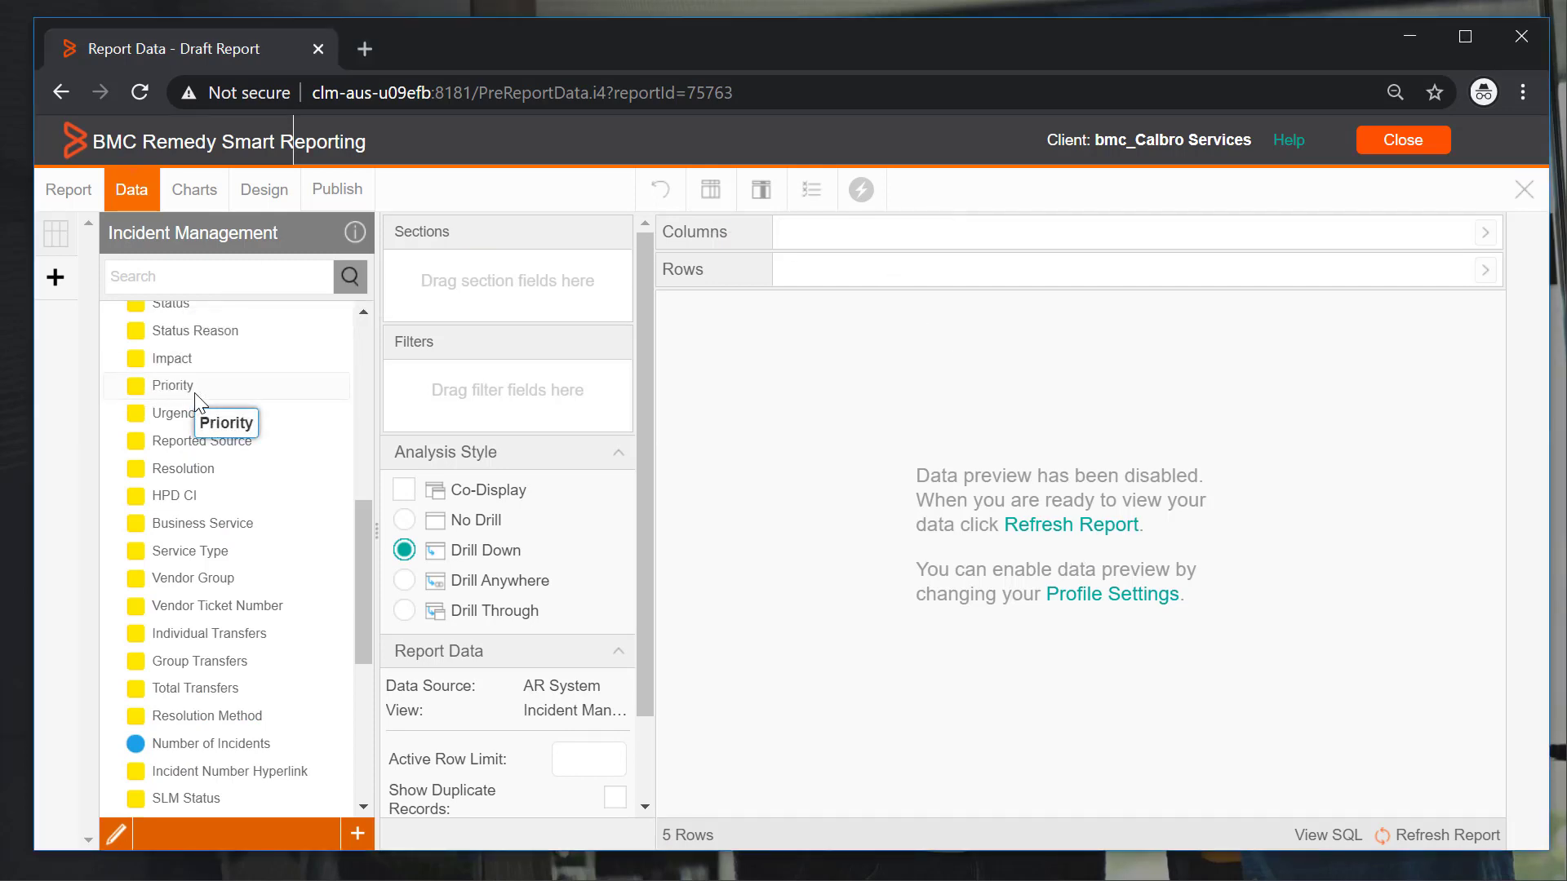
pyautogui.moveTo(362, 519); pyautogui.dragTo(351, 331)
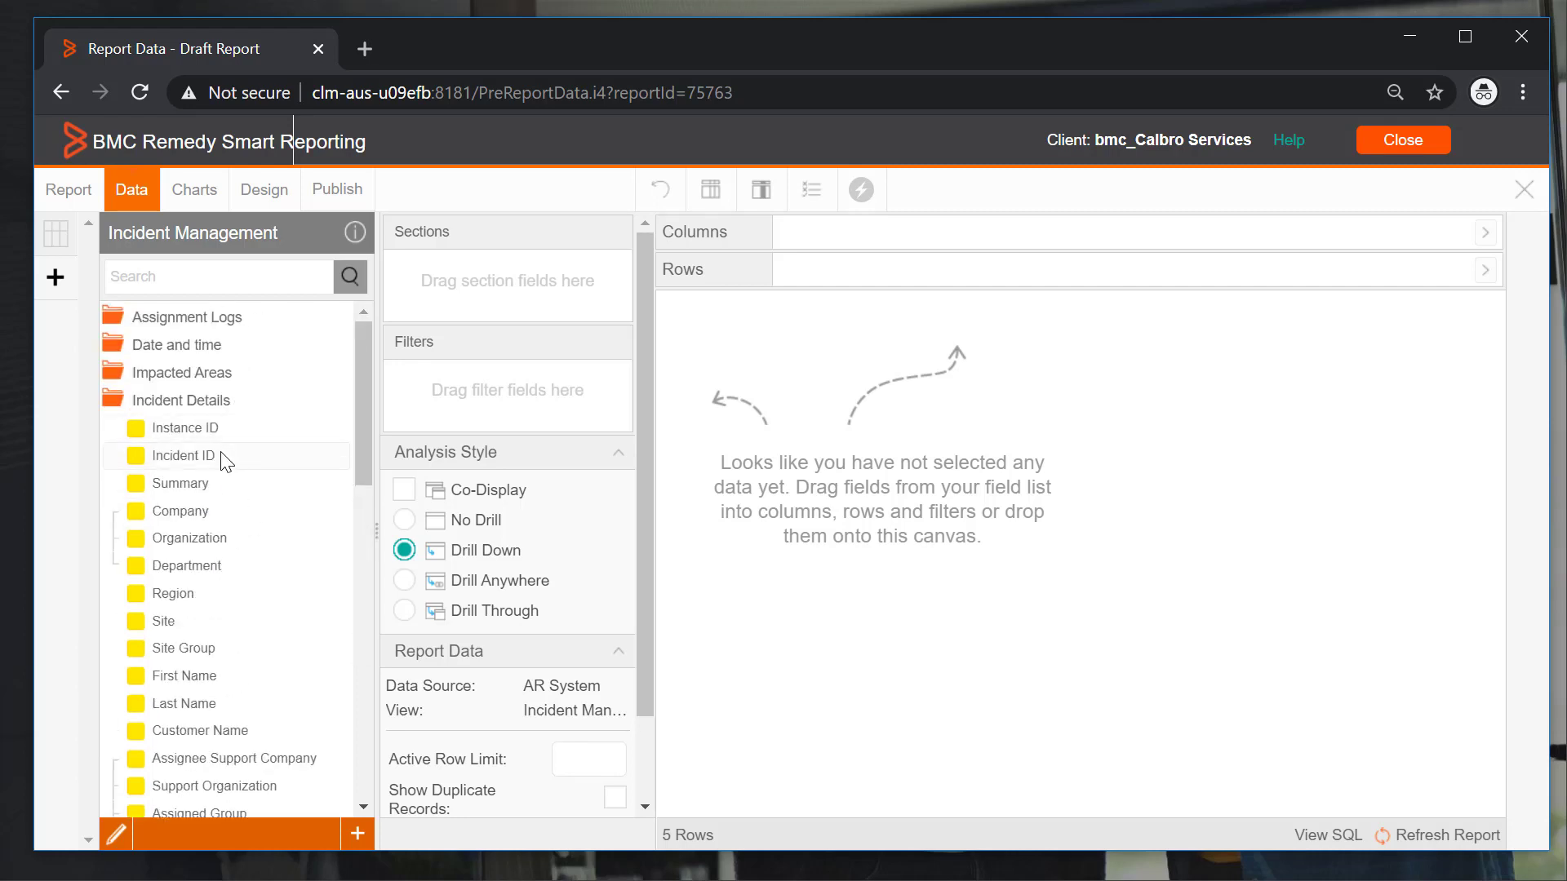
pyautogui.moveTo(222, 456); pyautogui.dragTo(903, 233)
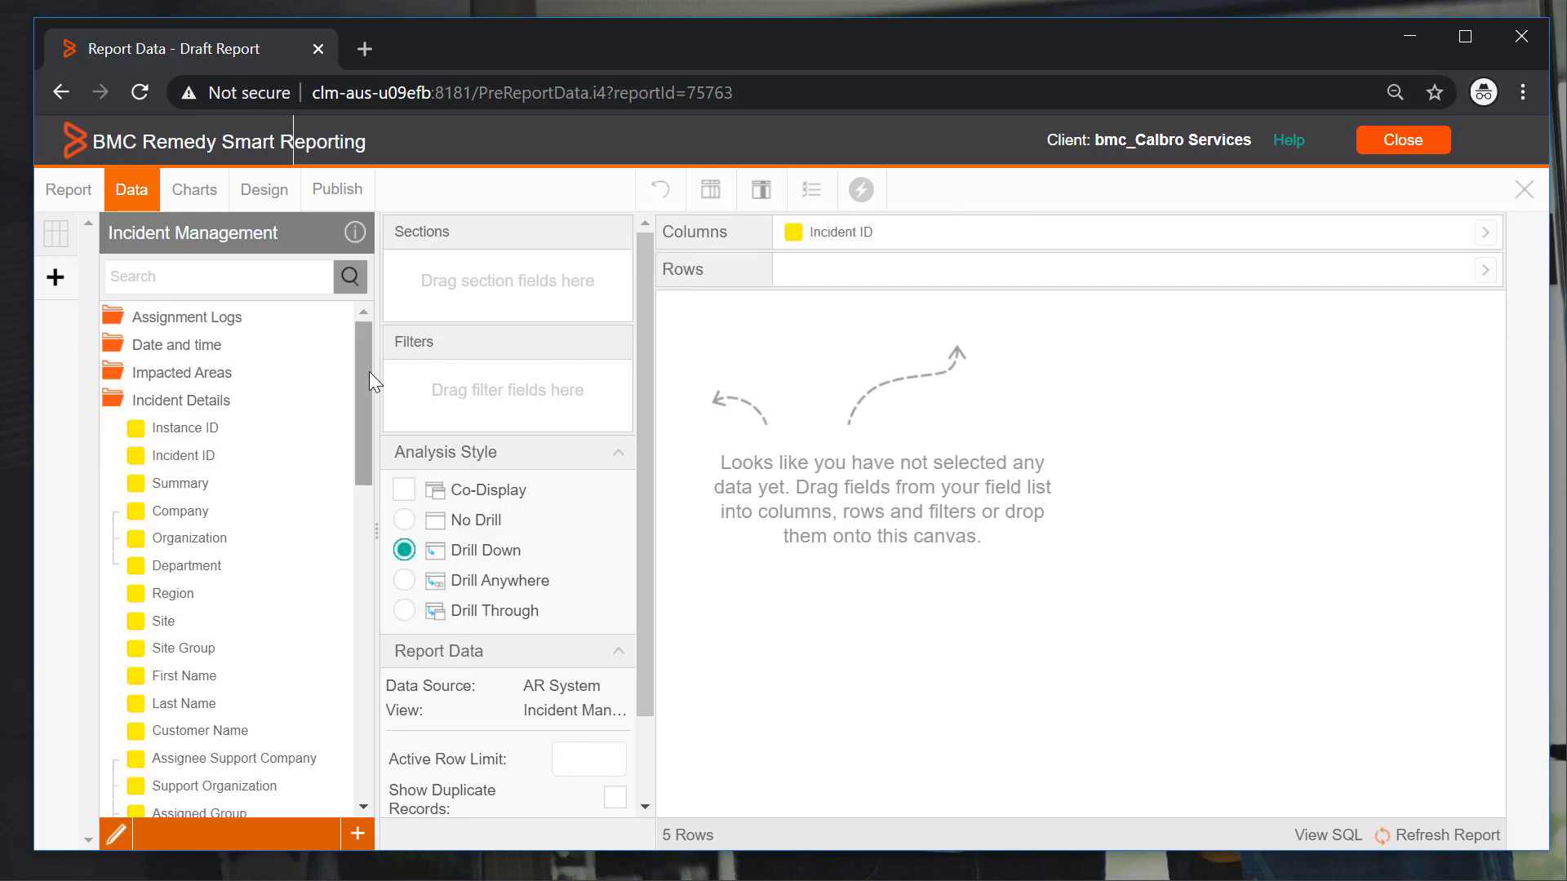
pyautogui.moveTo(370, 408); pyautogui.dragTo(378, 489)
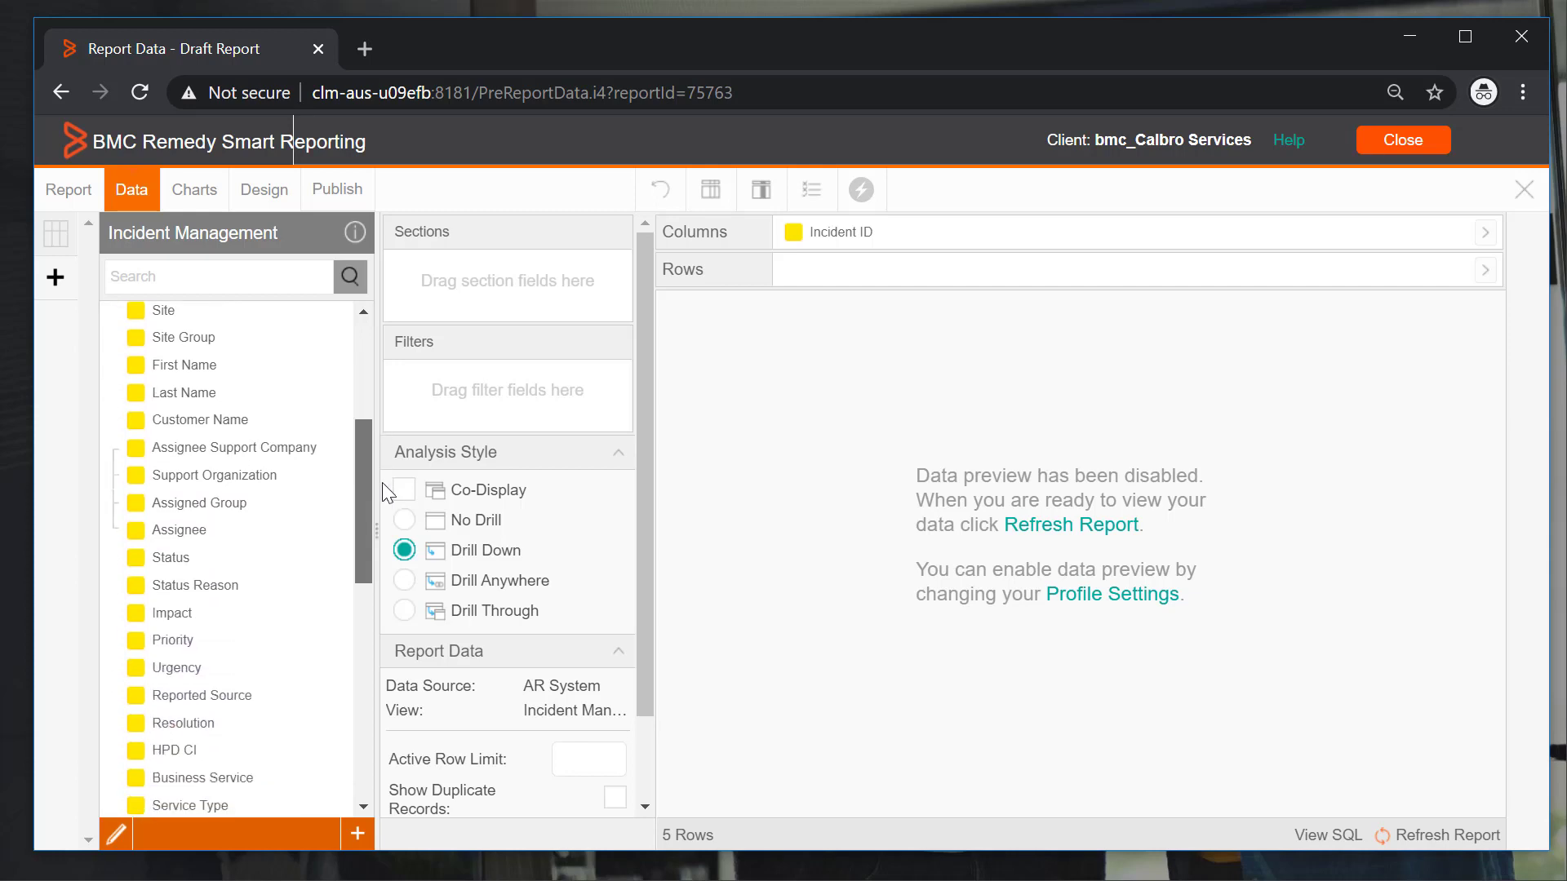
# - Add the Status, Status Reason and Impact fields from Incident Details to the report columns before Incident ID
pyautogui.keyDown('ctrl'); pyautogui.click(217, 552); pyautogui.keyUp('ctrl')
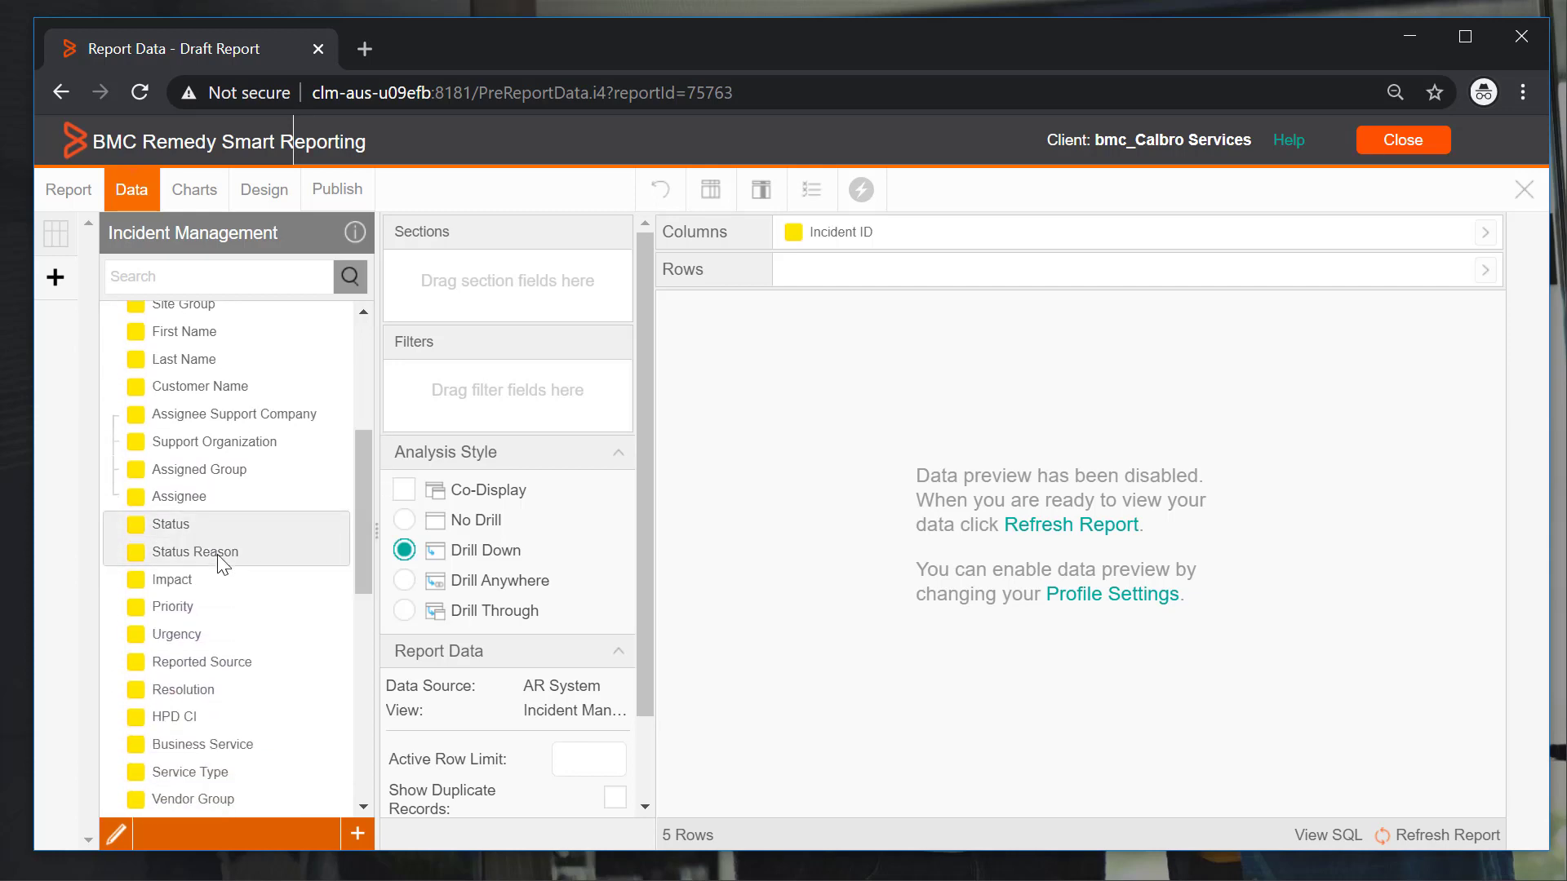
pyautogui.keyDown('ctrl'); pyautogui.click(215, 574); pyautogui.keyUp('ctrl')
pyautogui.moveTo(216, 574); pyautogui.dragTo(907, 368)
# - Add the Submit Date field from Date and time as the first report column
pyautogui.moveTo(363, 492); pyautogui.dragTo(350, 308)
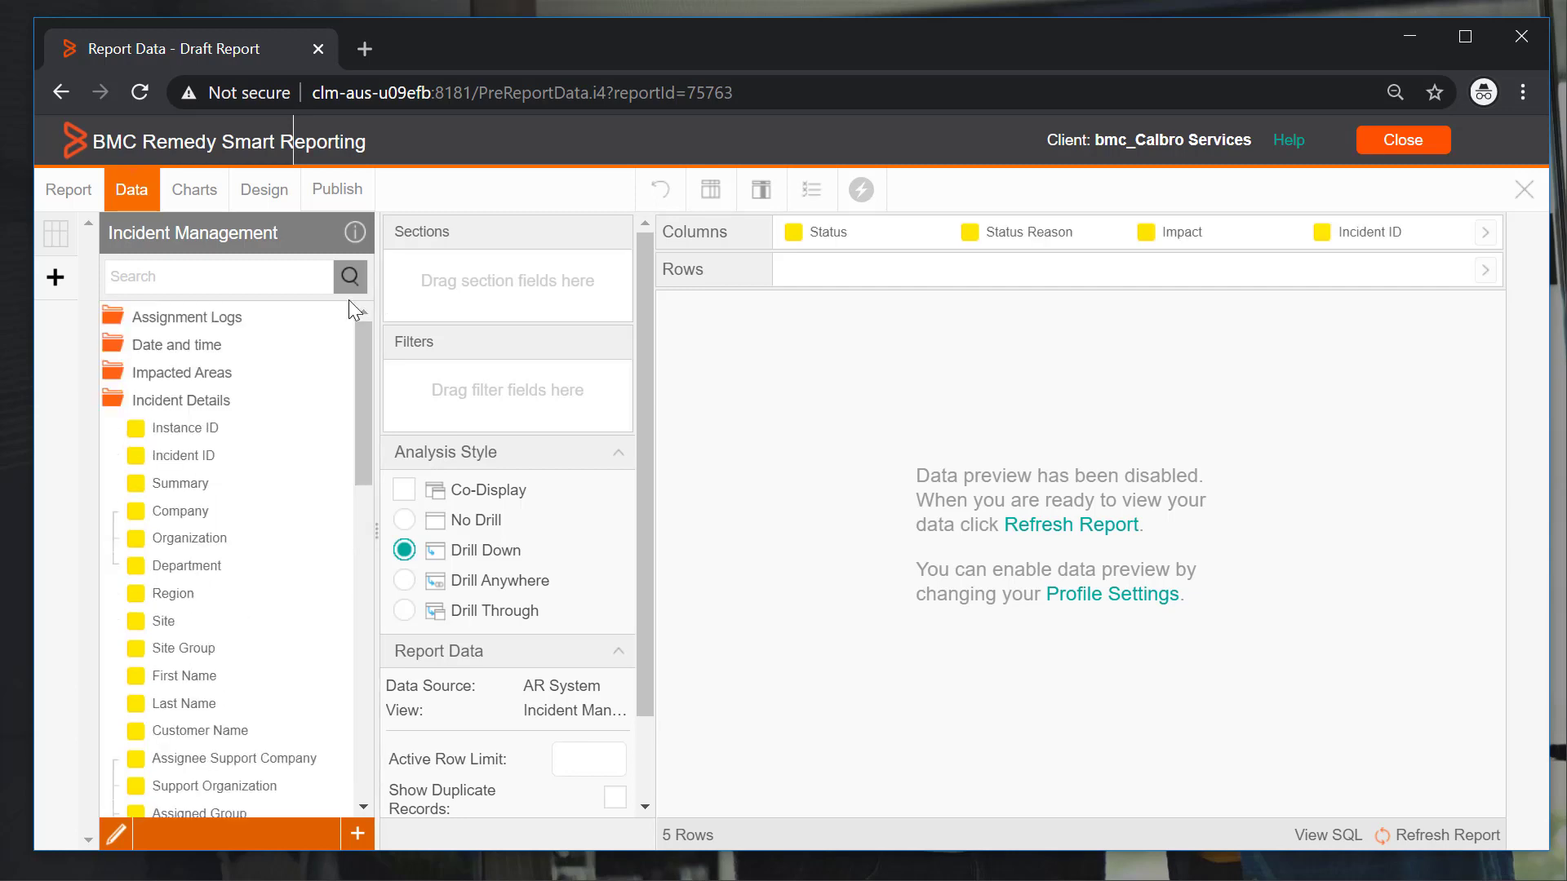
pyautogui.click(235, 344)
pyautogui.moveTo(188, 400); pyautogui.dragTo(828, 245)
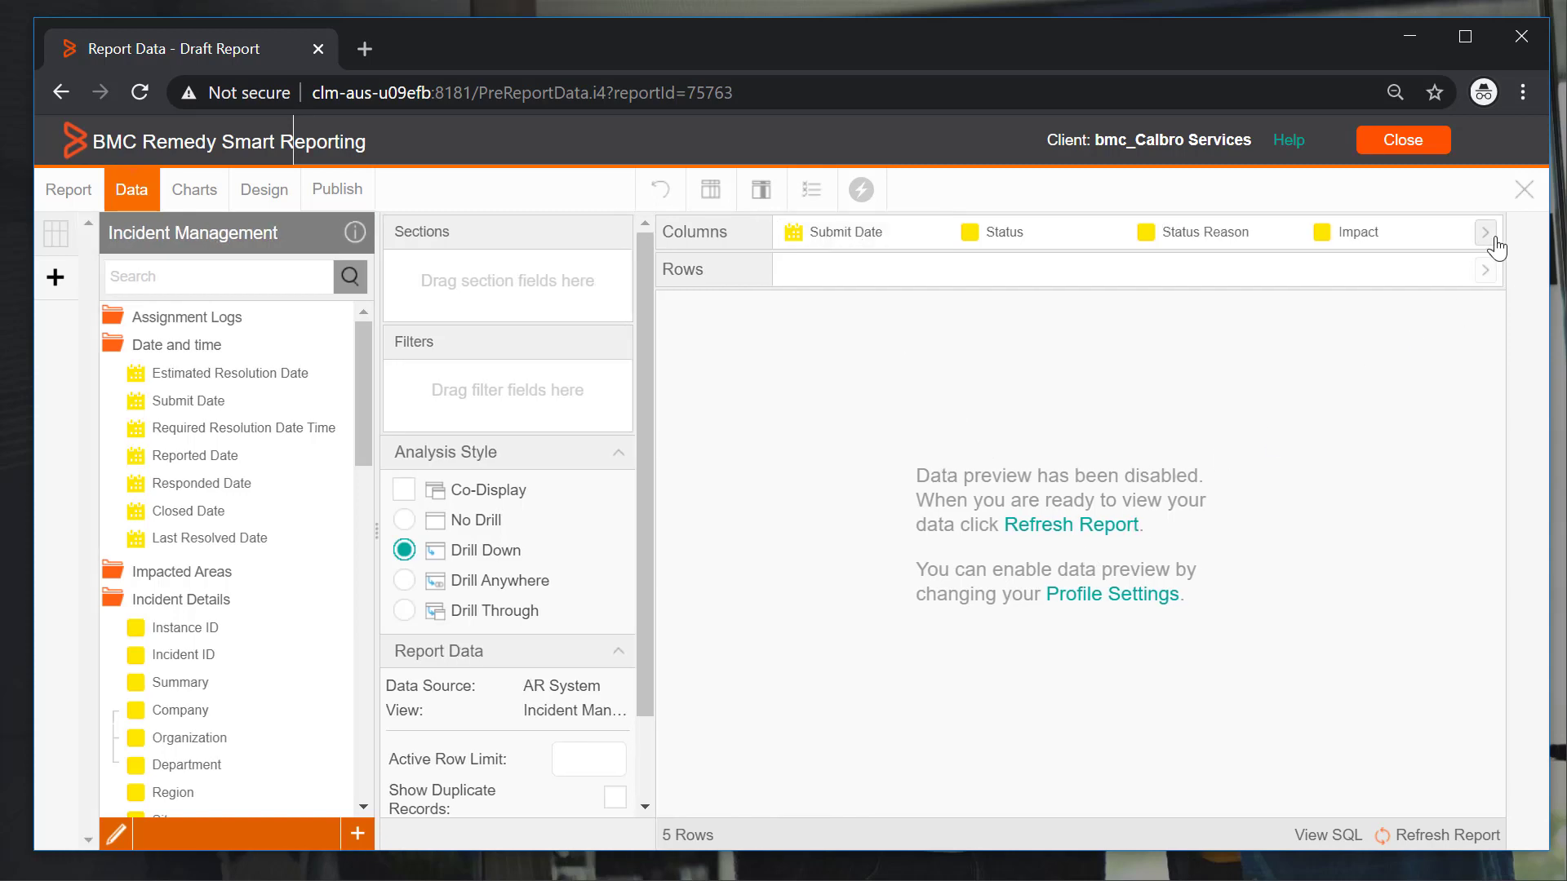
# - Move the Incident ID column directly after Submit Date and refresh the report
pyautogui.click(1490, 235)
pyautogui.moveTo(1330, 235); pyautogui.dragTo(844, 237)
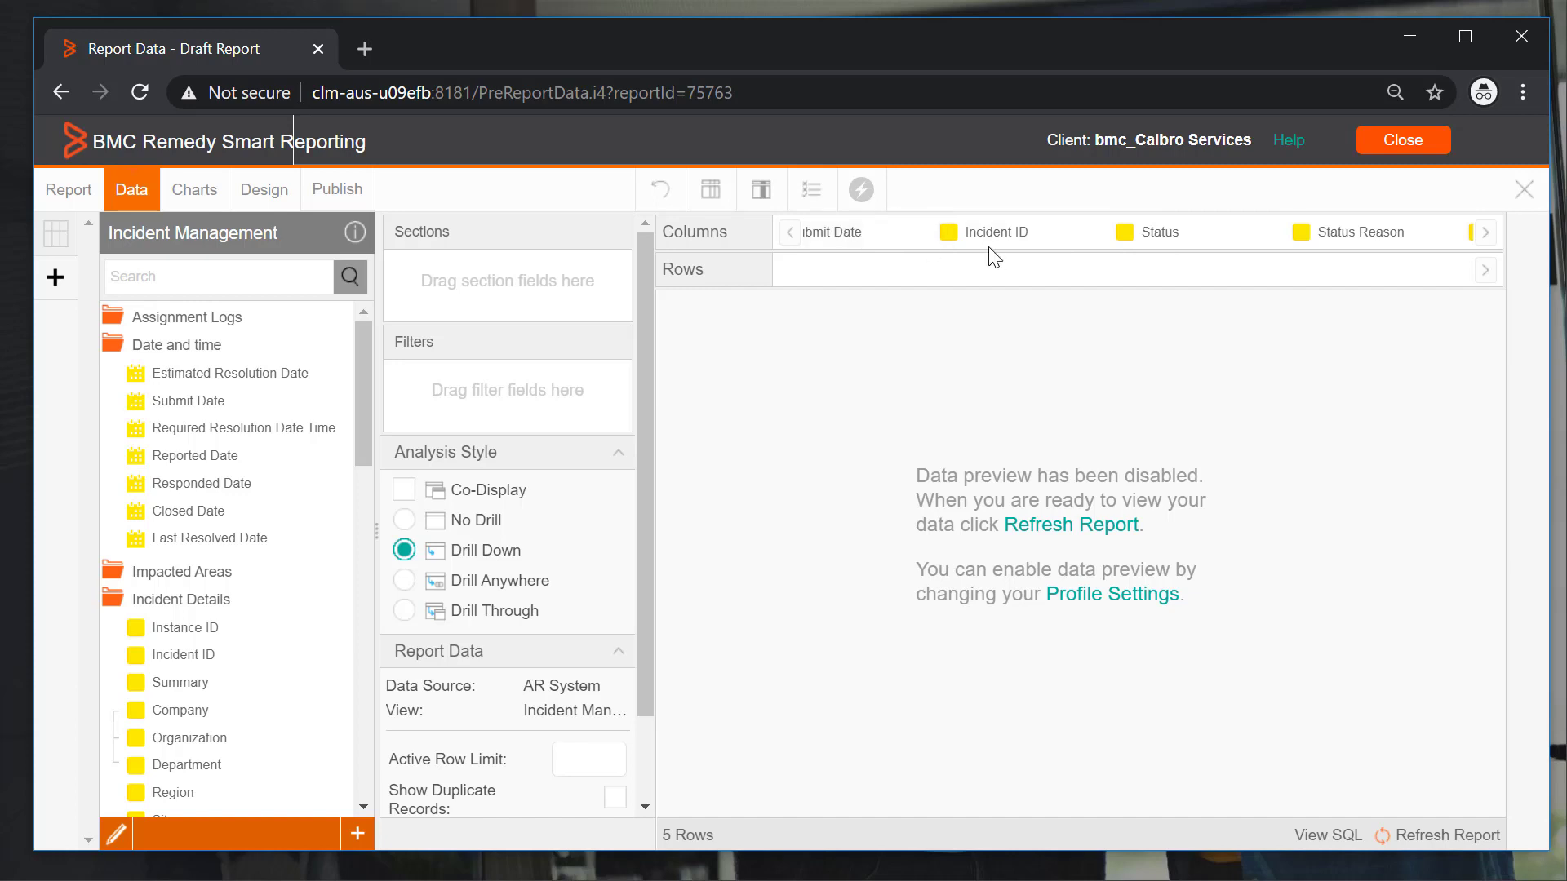
pyautogui.click(1094, 529)
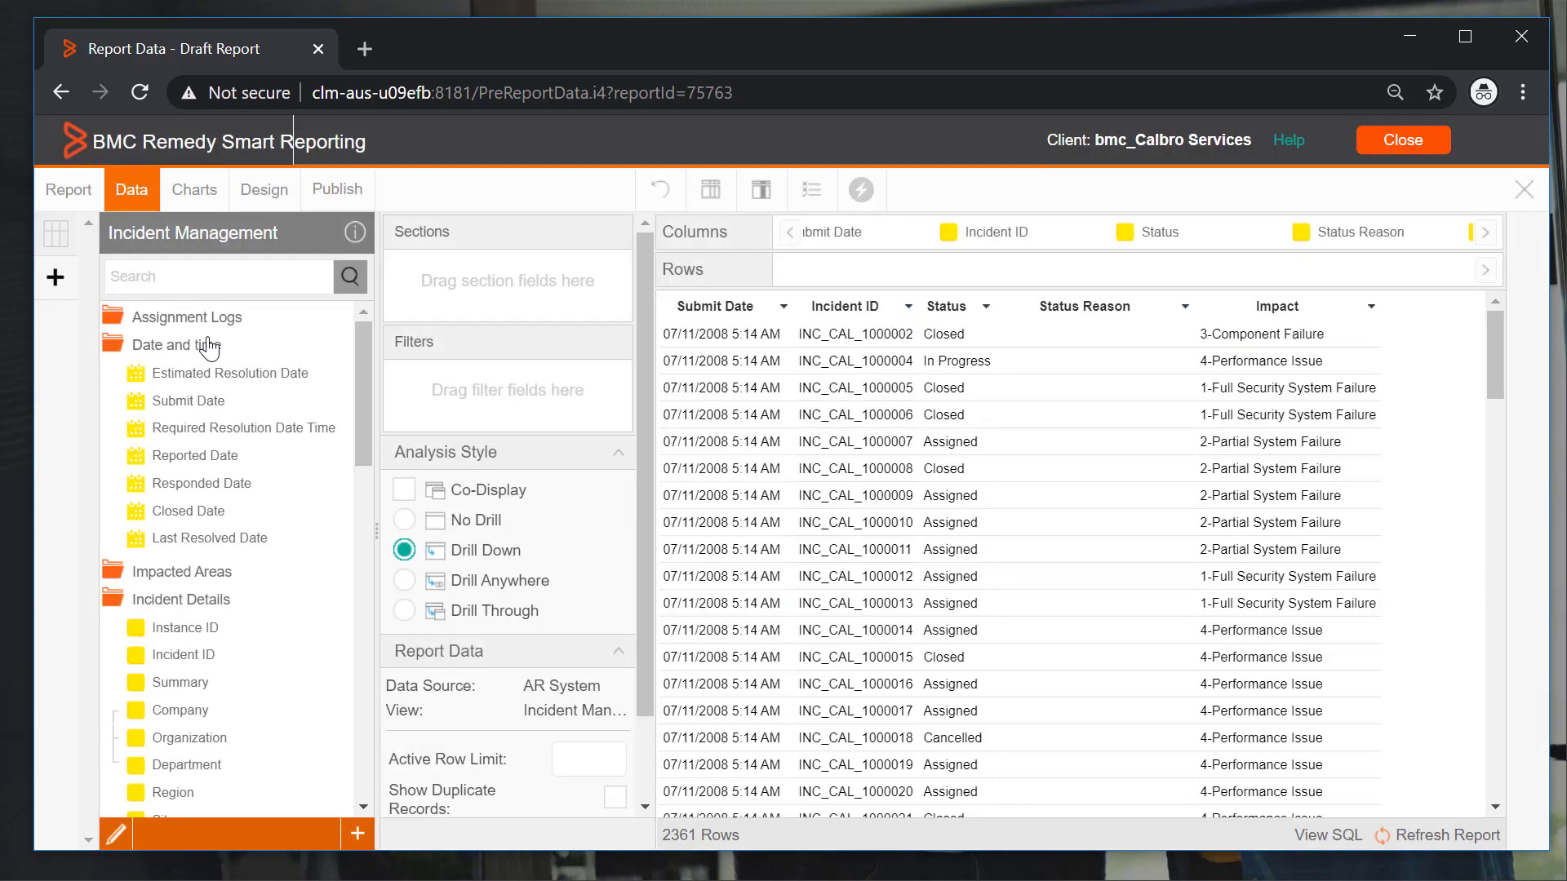
# - Create a new calculated field with the Pre-Defined formula type and the Month Name, ARJDBC function
pyautogui.click(209, 344)
pyautogui.click(190, 409)
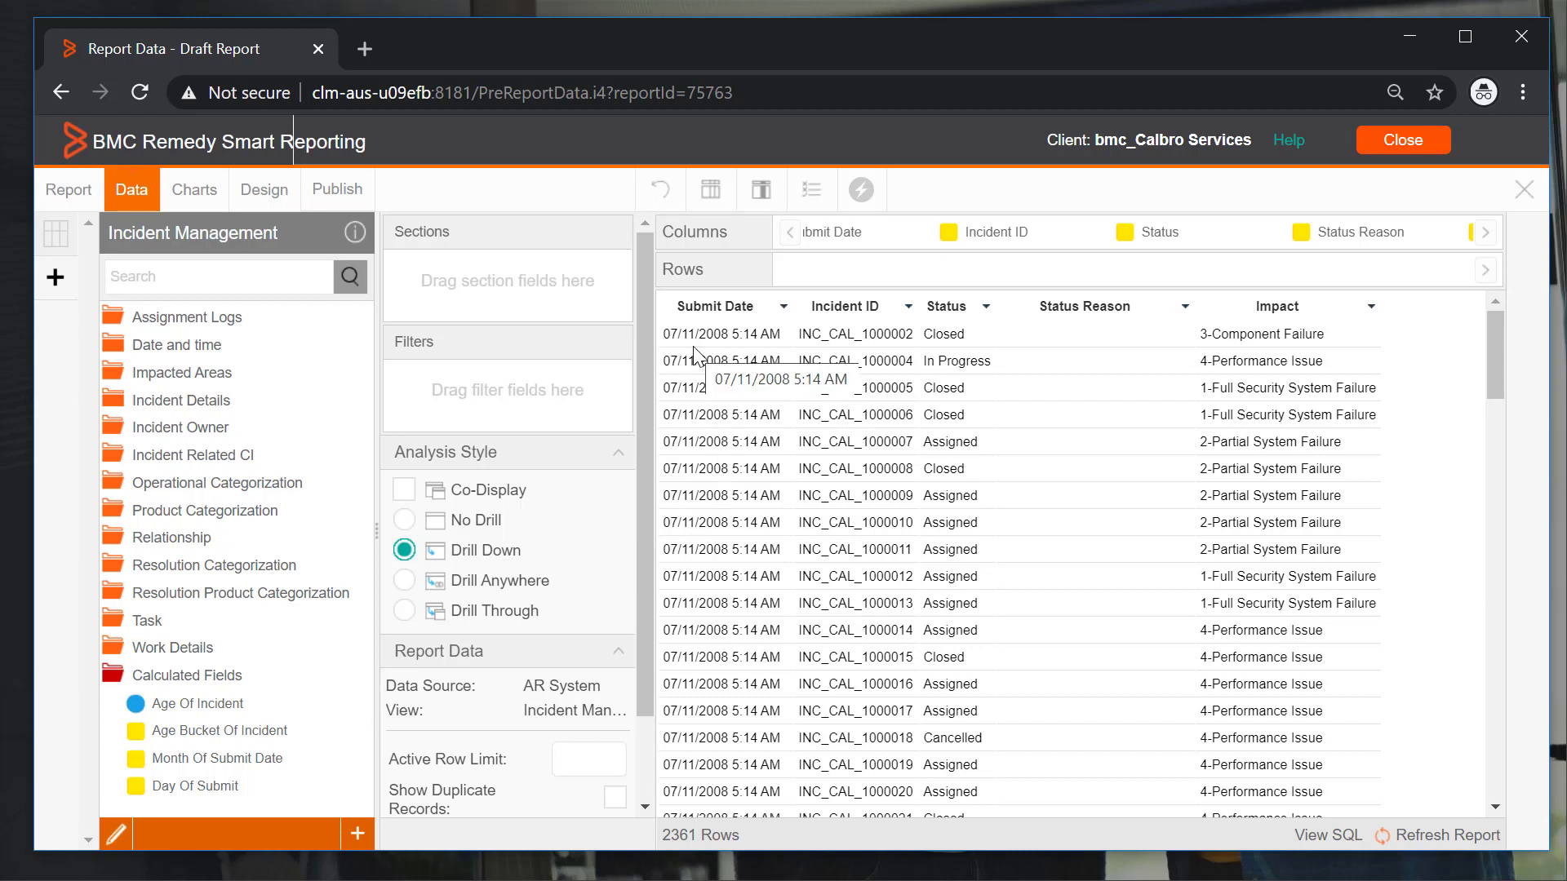
pyautogui.click(356, 833)
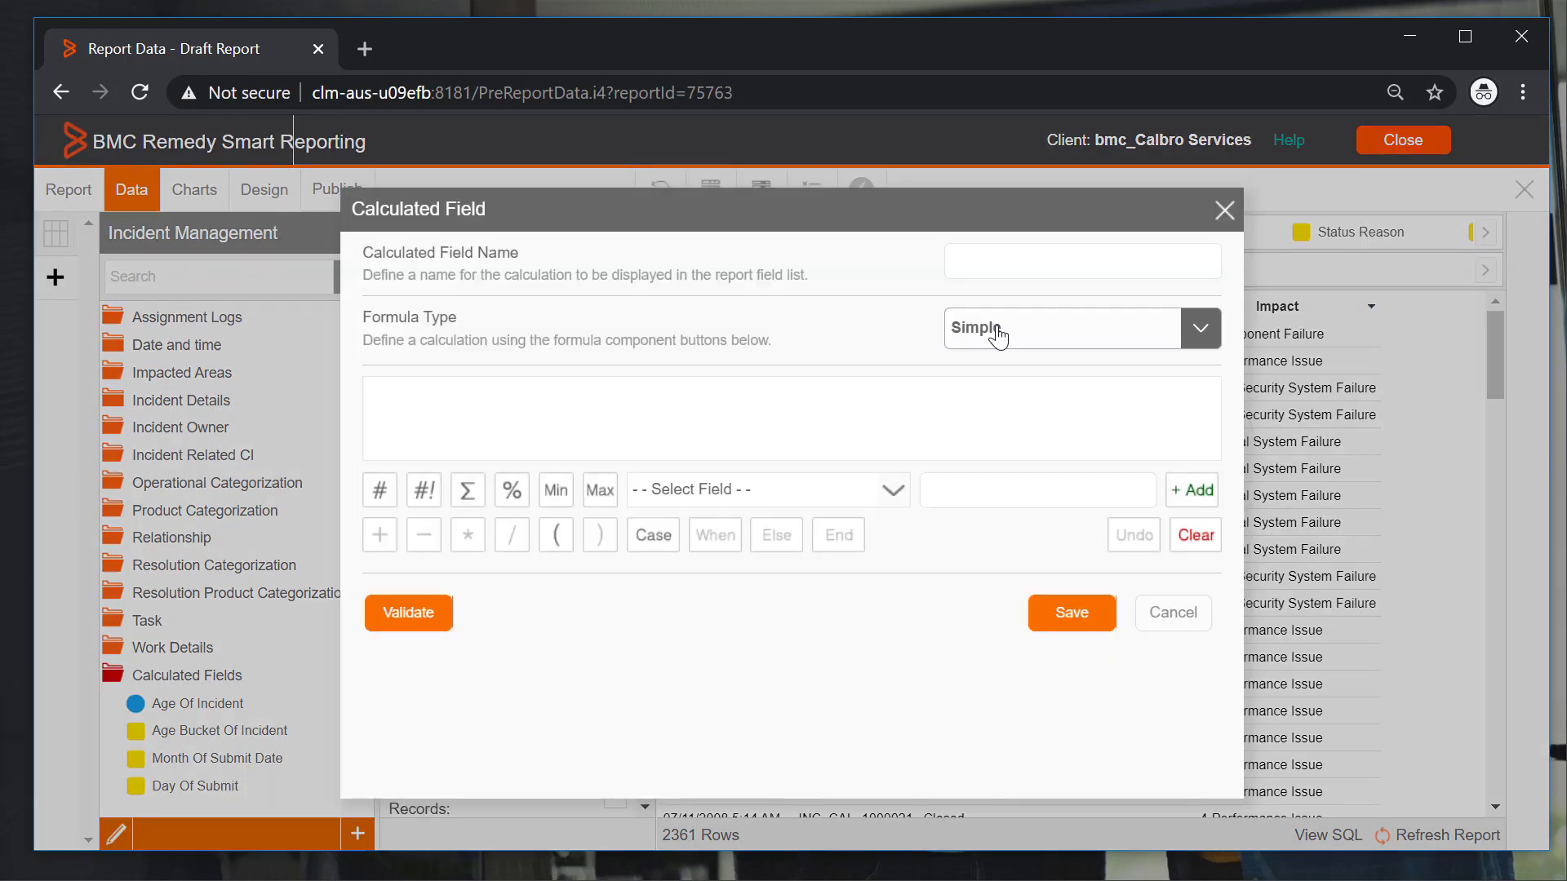
pyautogui.click(992, 335)
pyautogui.click(992, 376)
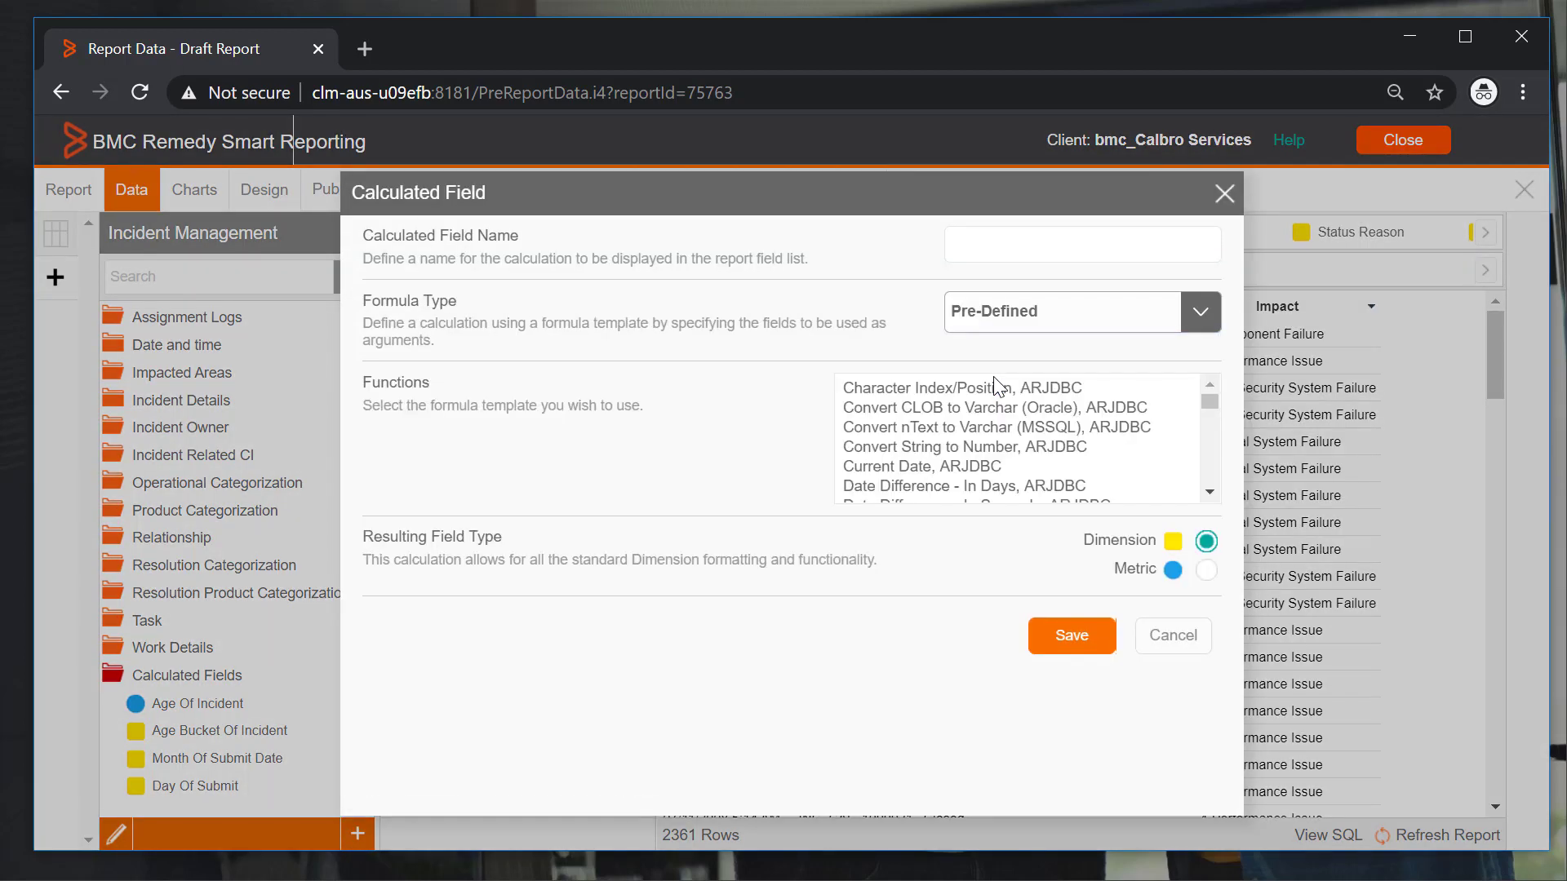
pyautogui.click(1001, 453)
pyautogui.press('m')
pyautogui.press('m')
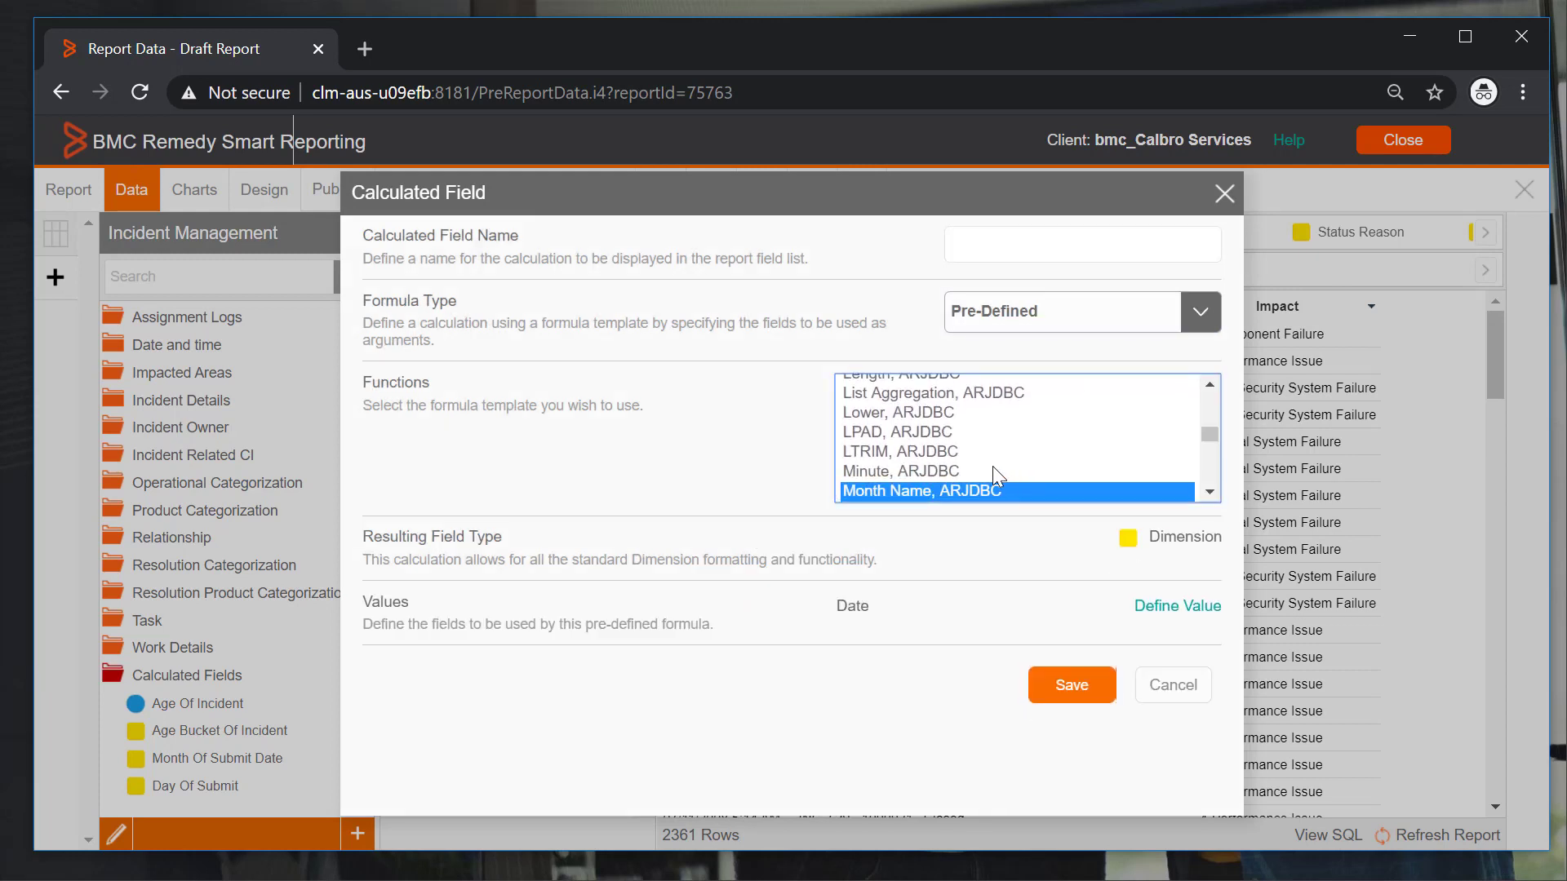
# - Define the function's date as Submit Date from Date and time, and save the calculated field as Month Submit Date
pyautogui.click(1175, 610)
pyautogui.click(902, 613)
pyautogui.write('su')
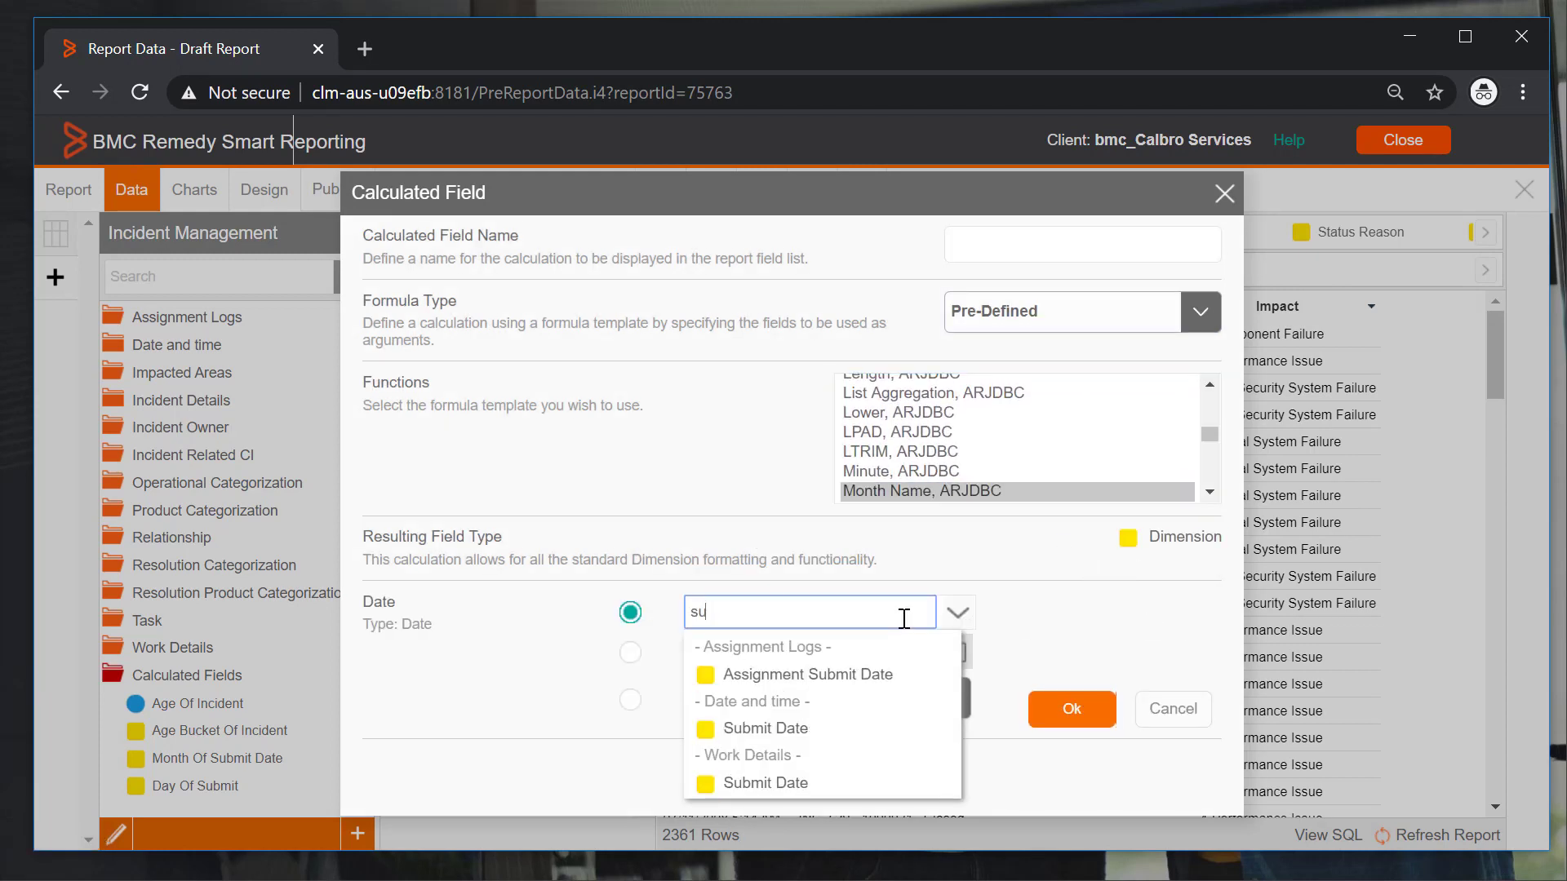
pyautogui.write('b')
pyautogui.click(816, 728)
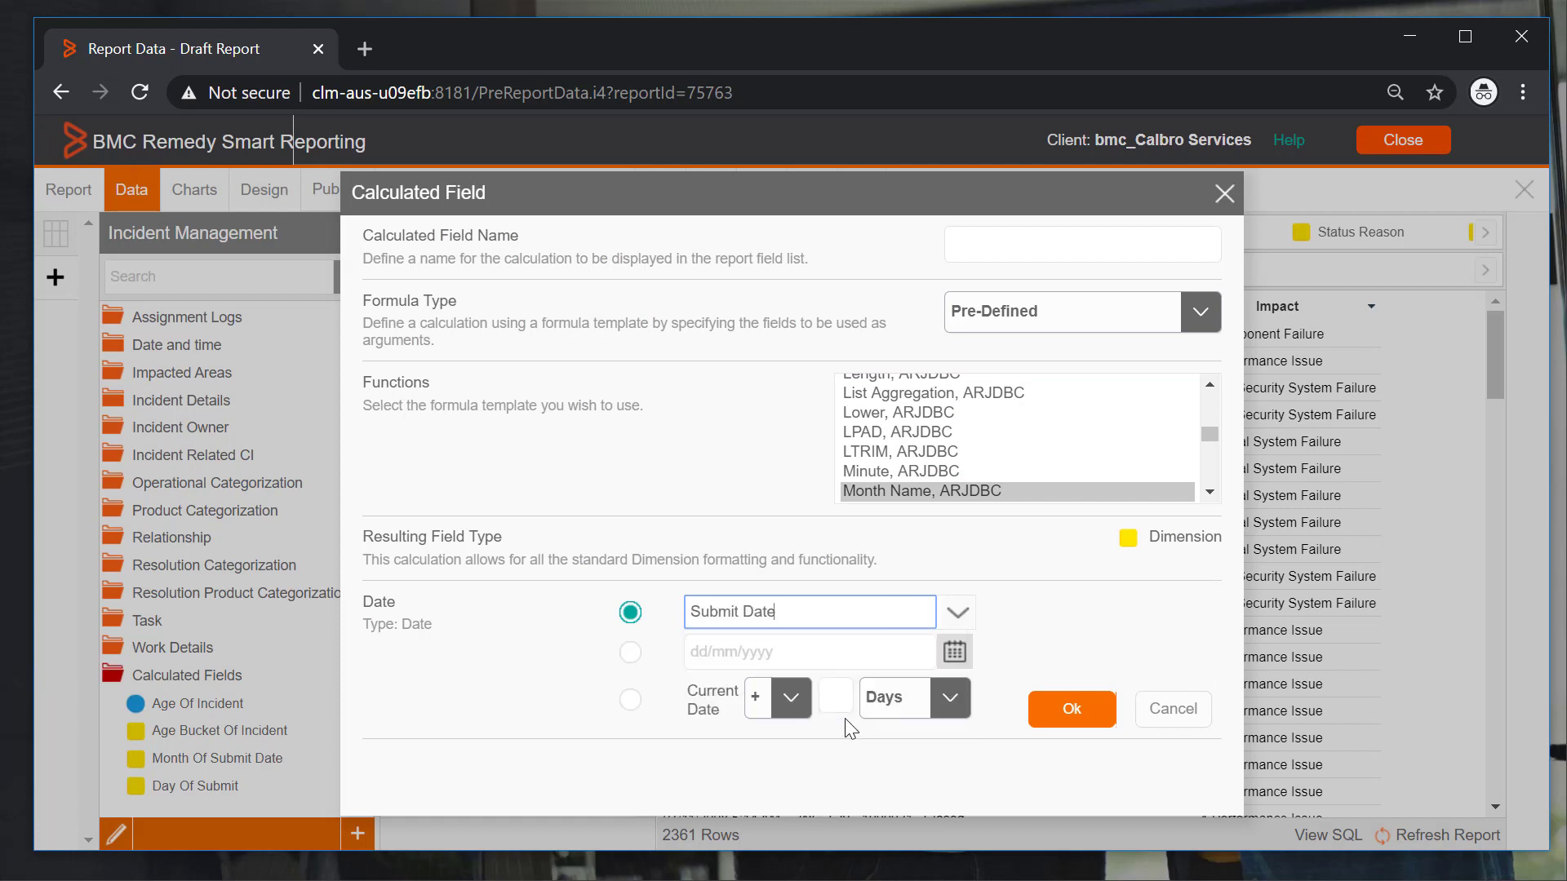
pyautogui.click(1051, 710)
pyautogui.click(1063, 260)
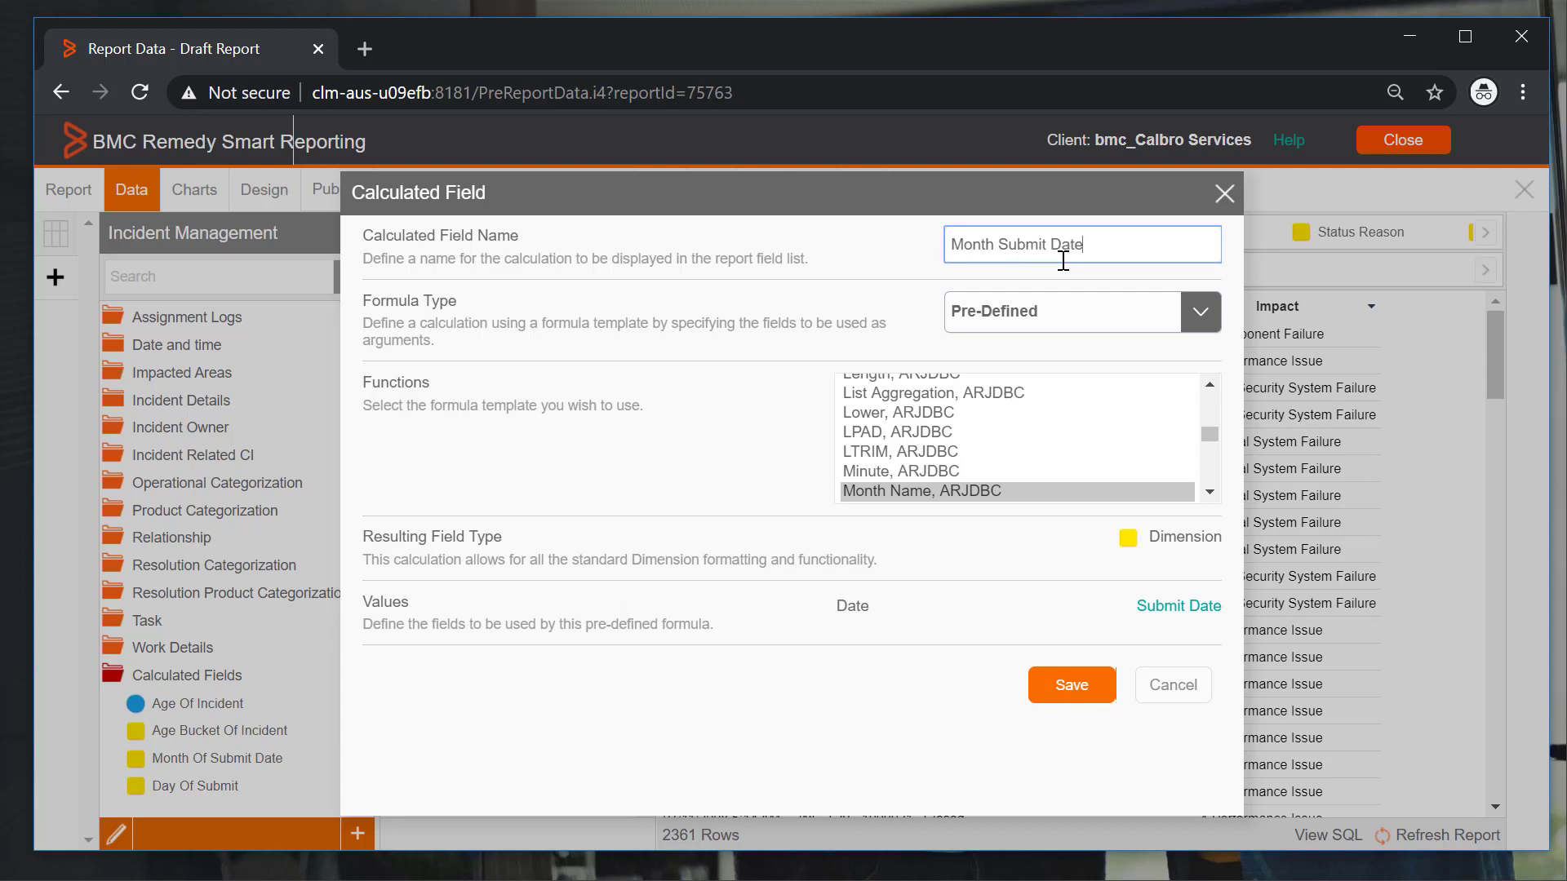
pyautogui.click(1065, 688)
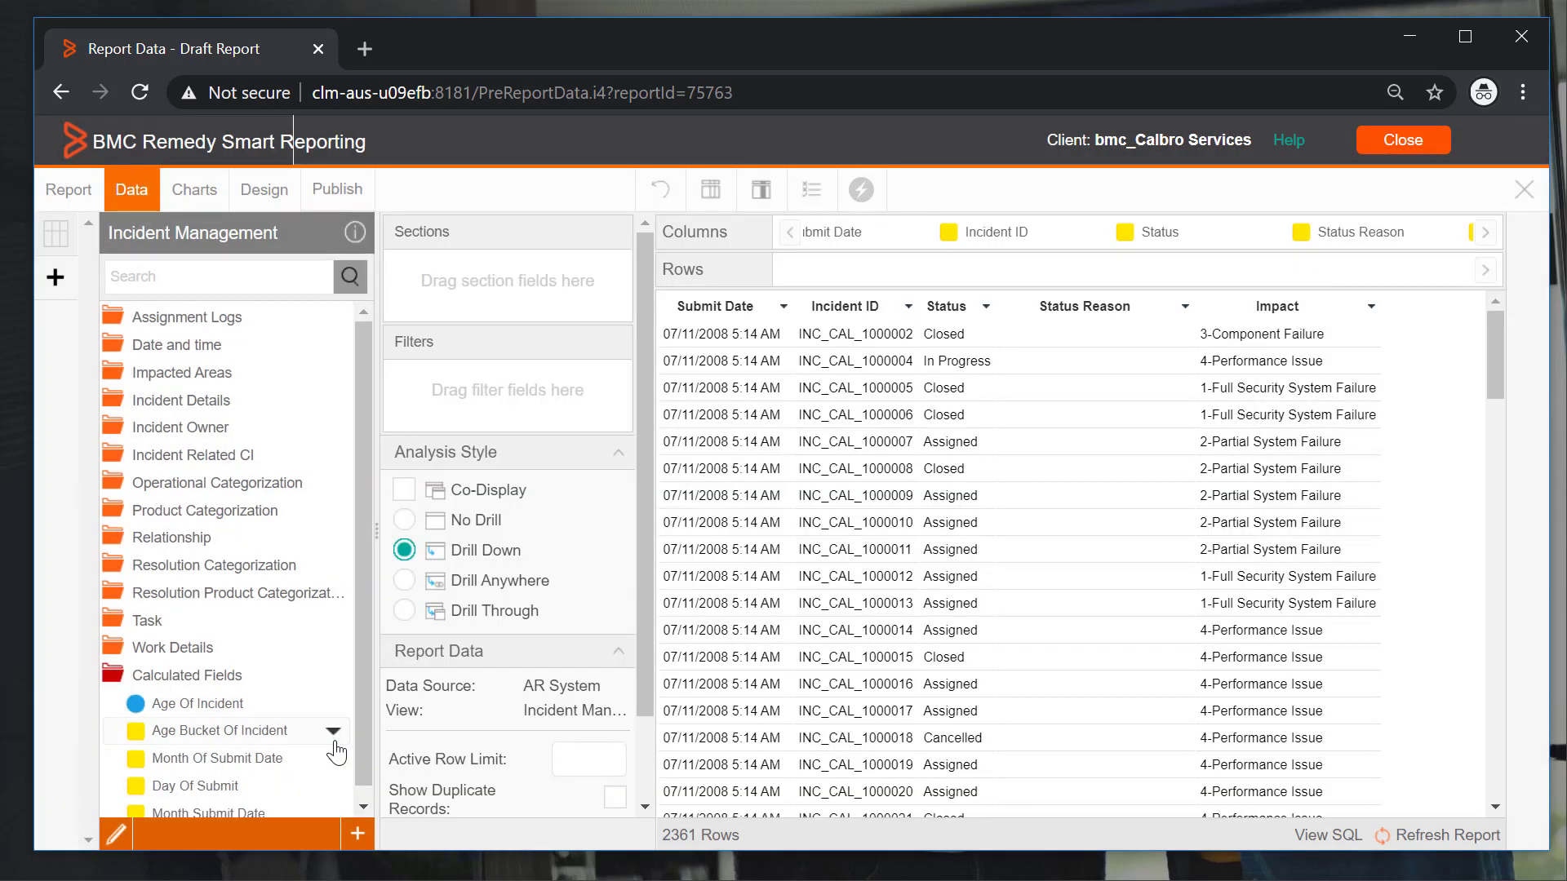
# - Add the Month Submit Date calculated field as a column after Submit Date and refresh the report
pyautogui.moveTo(267, 806)
pyautogui.mouseDown()
pyautogui.moveTo(523, 526)
pyautogui.moveTo(831, 402)
pyautogui.mouseUp()
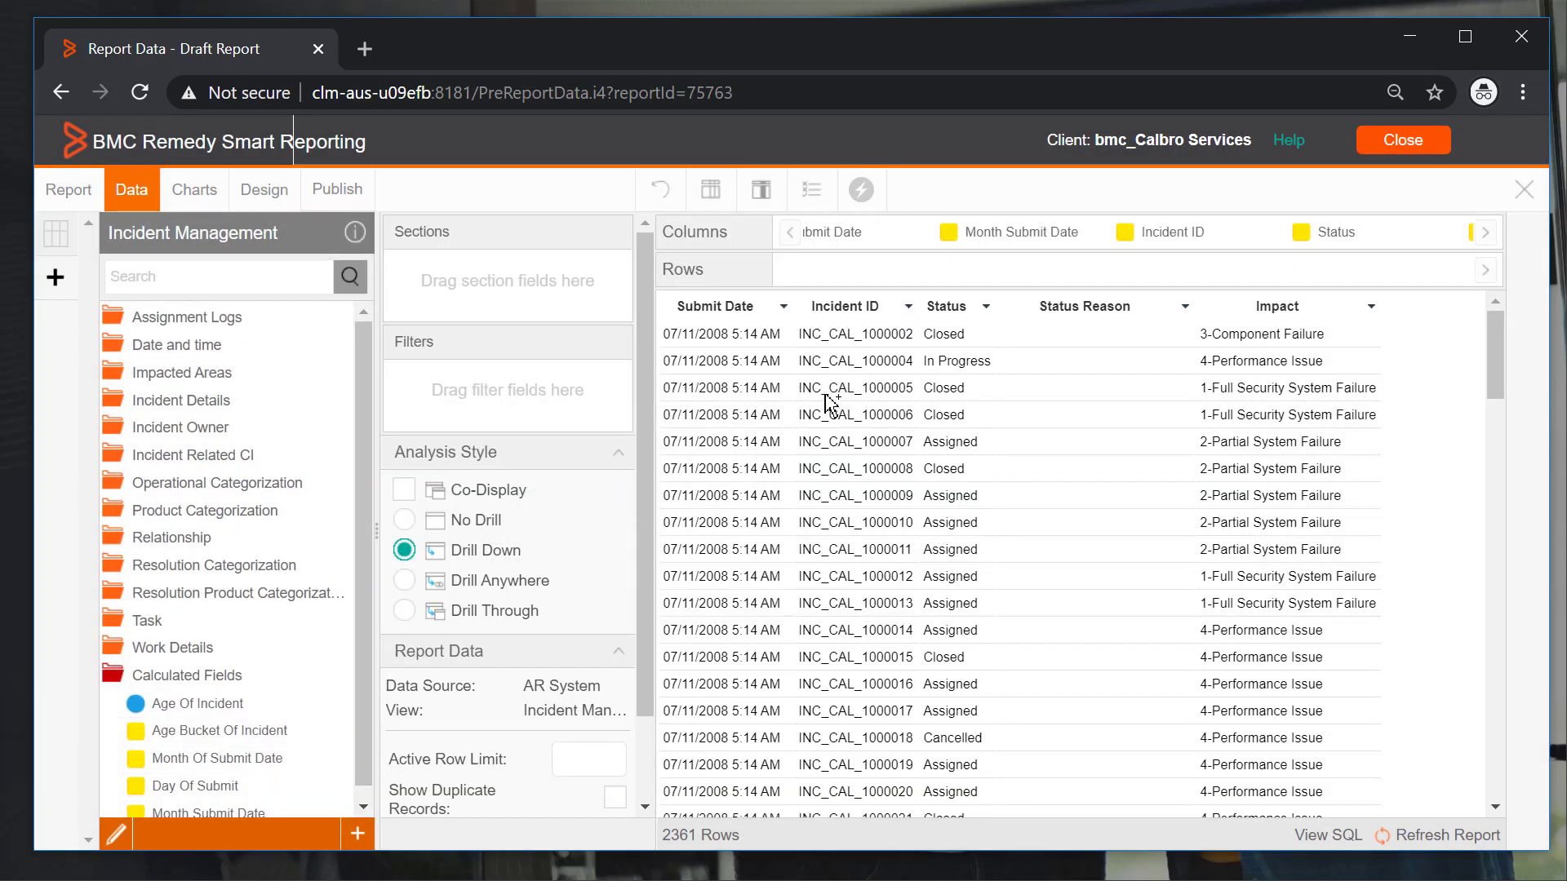
pyautogui.click(1045, 526)
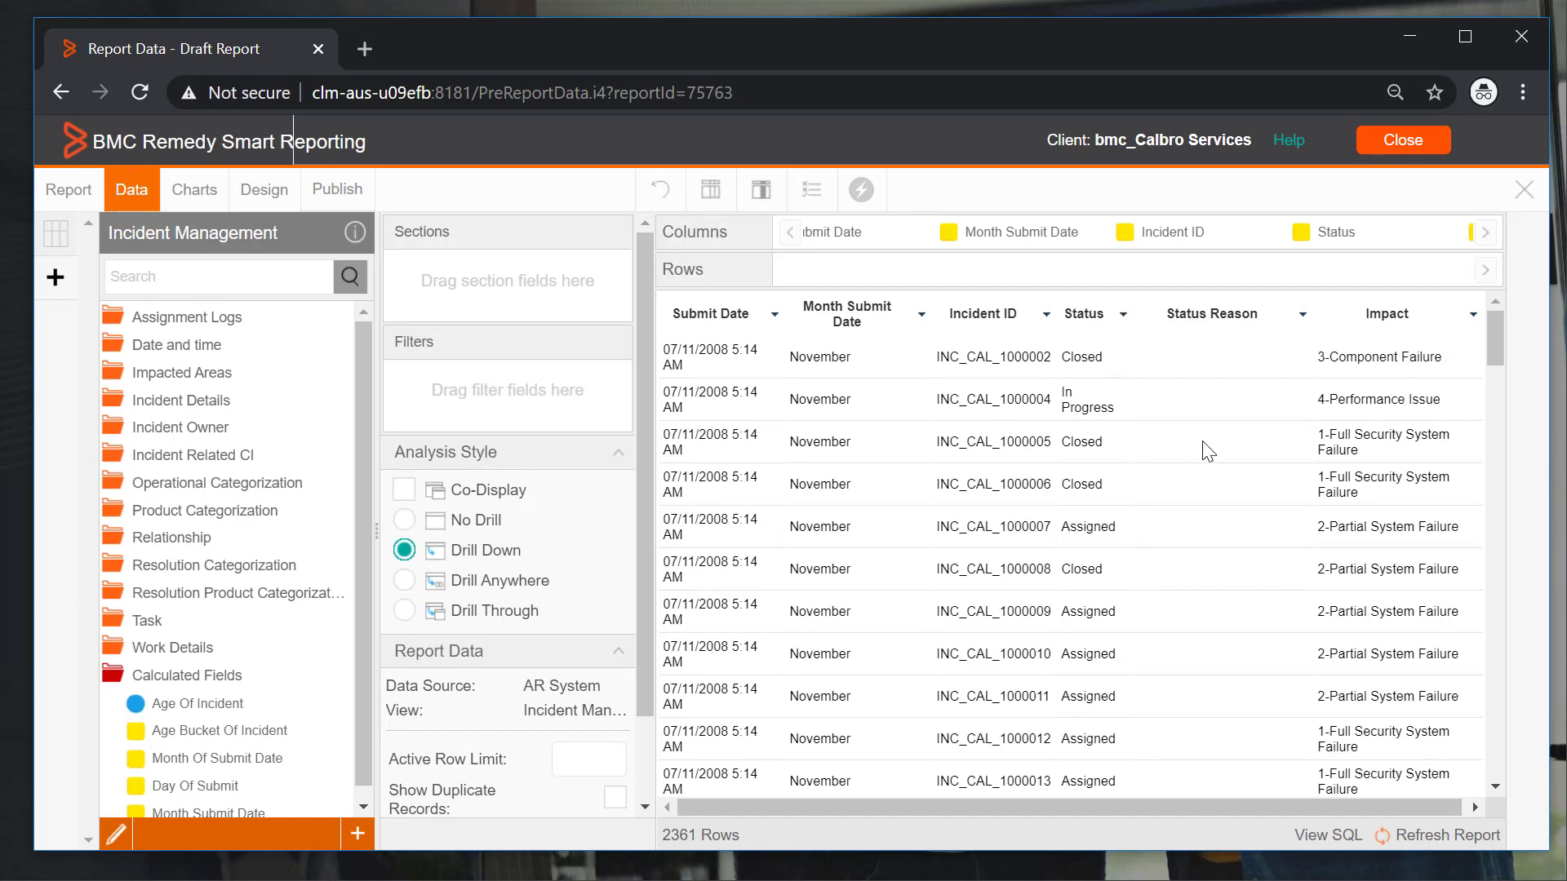
# - Create another calculated field with the Pre-Defined formula type and the Day, ARJDBC function
pyautogui.moveTo(1493, 325)
pyautogui.mouseDown()
pyautogui.moveTo(1485, 431)
pyautogui.moveTo(1495, 298)
pyautogui.mouseUp()
pyautogui.click(358, 836)
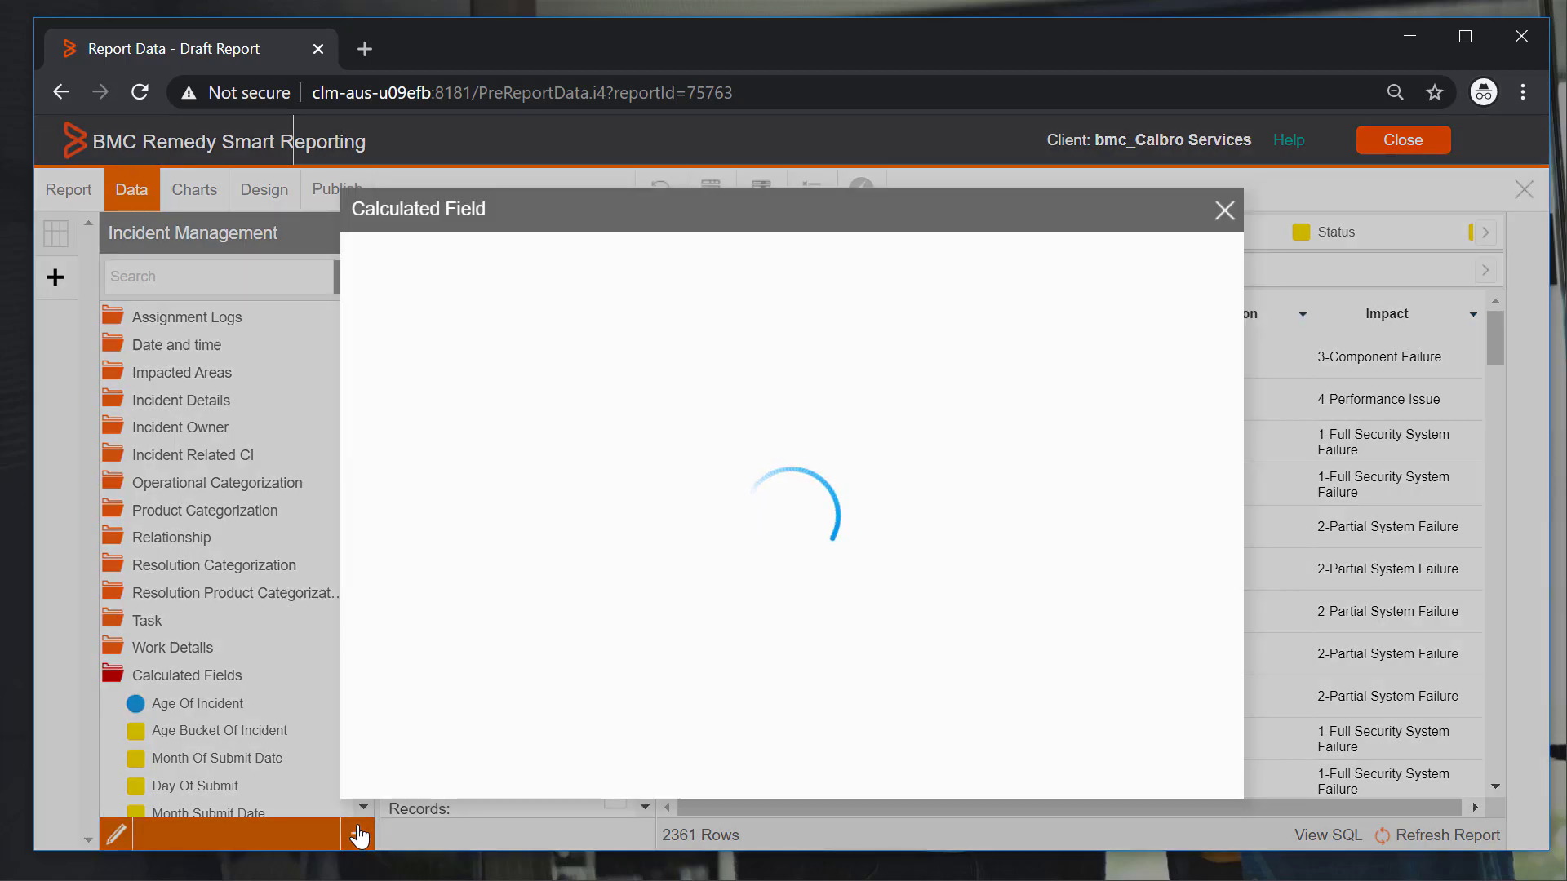
pyautogui.click(1007, 335)
pyautogui.click(994, 375)
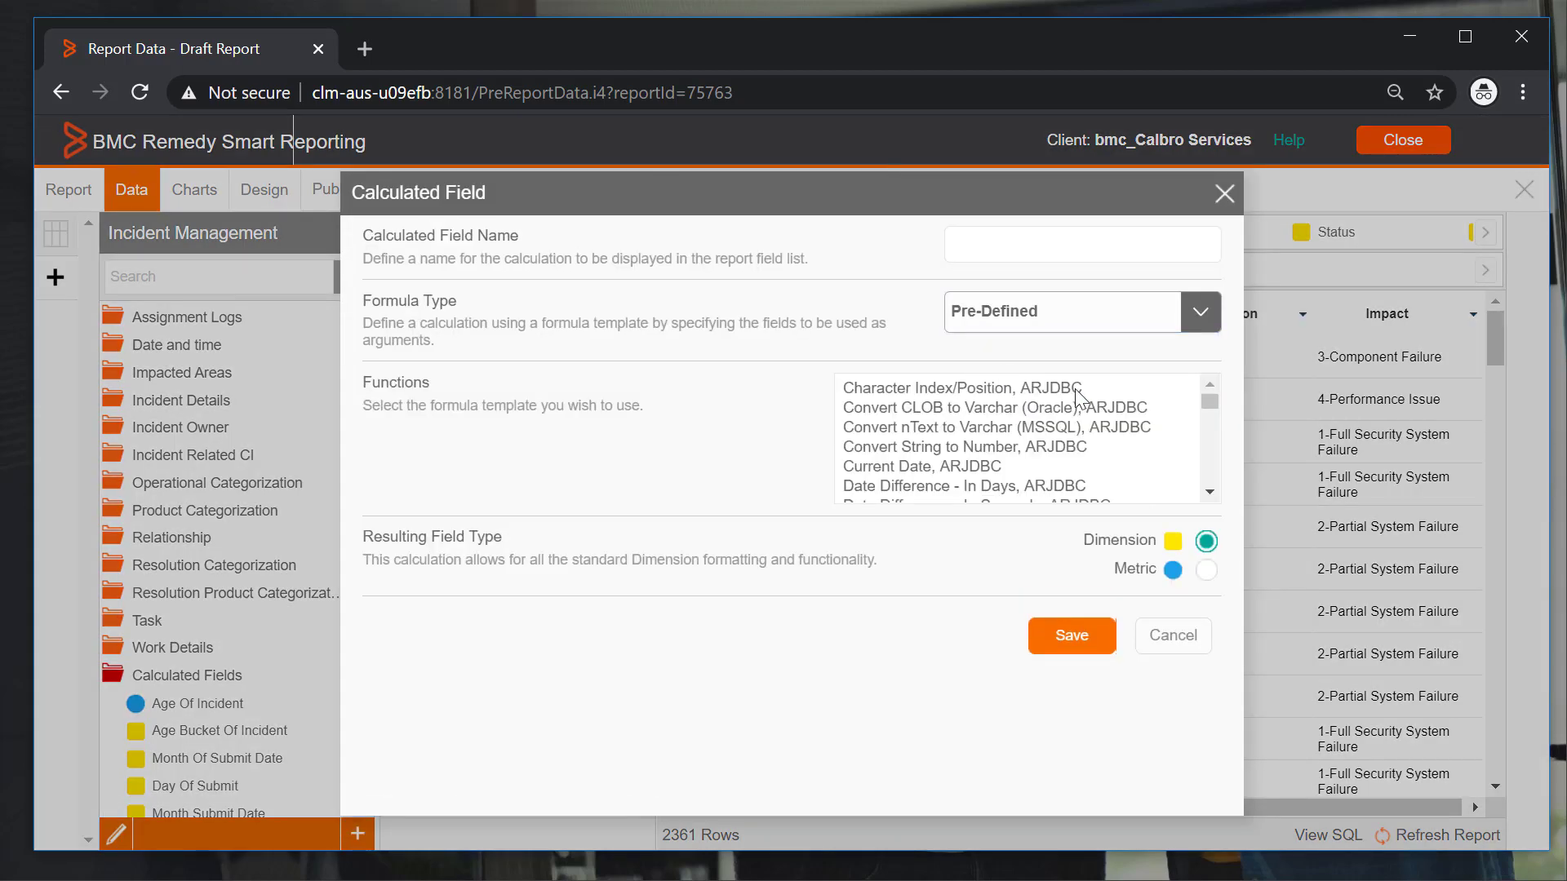
pyautogui.click(1210, 492)
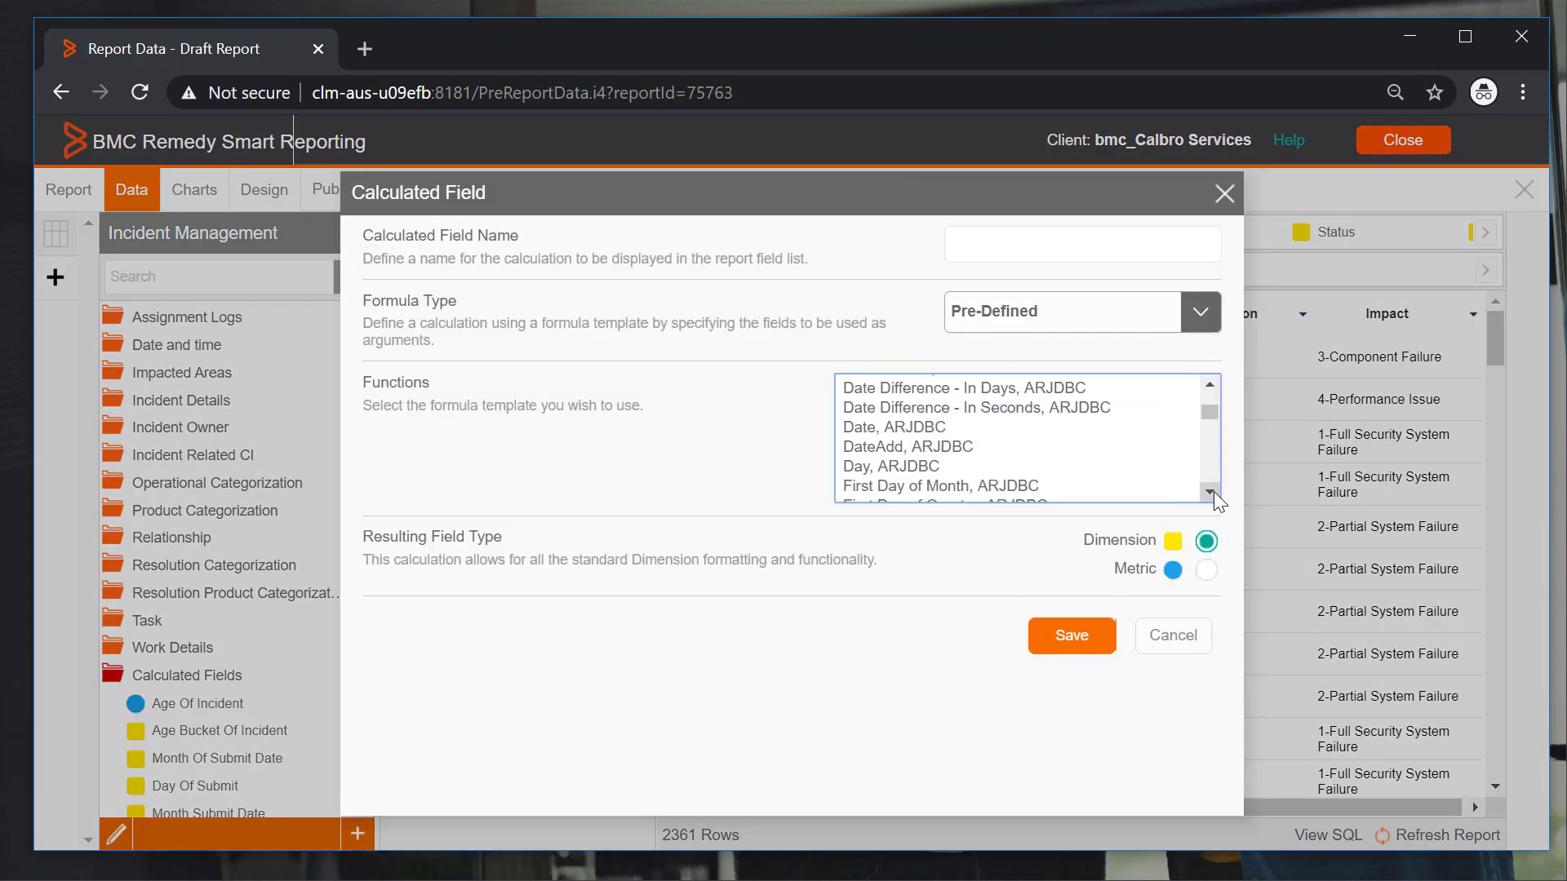
pyautogui.click(1211, 492)
pyautogui.click(1212, 493)
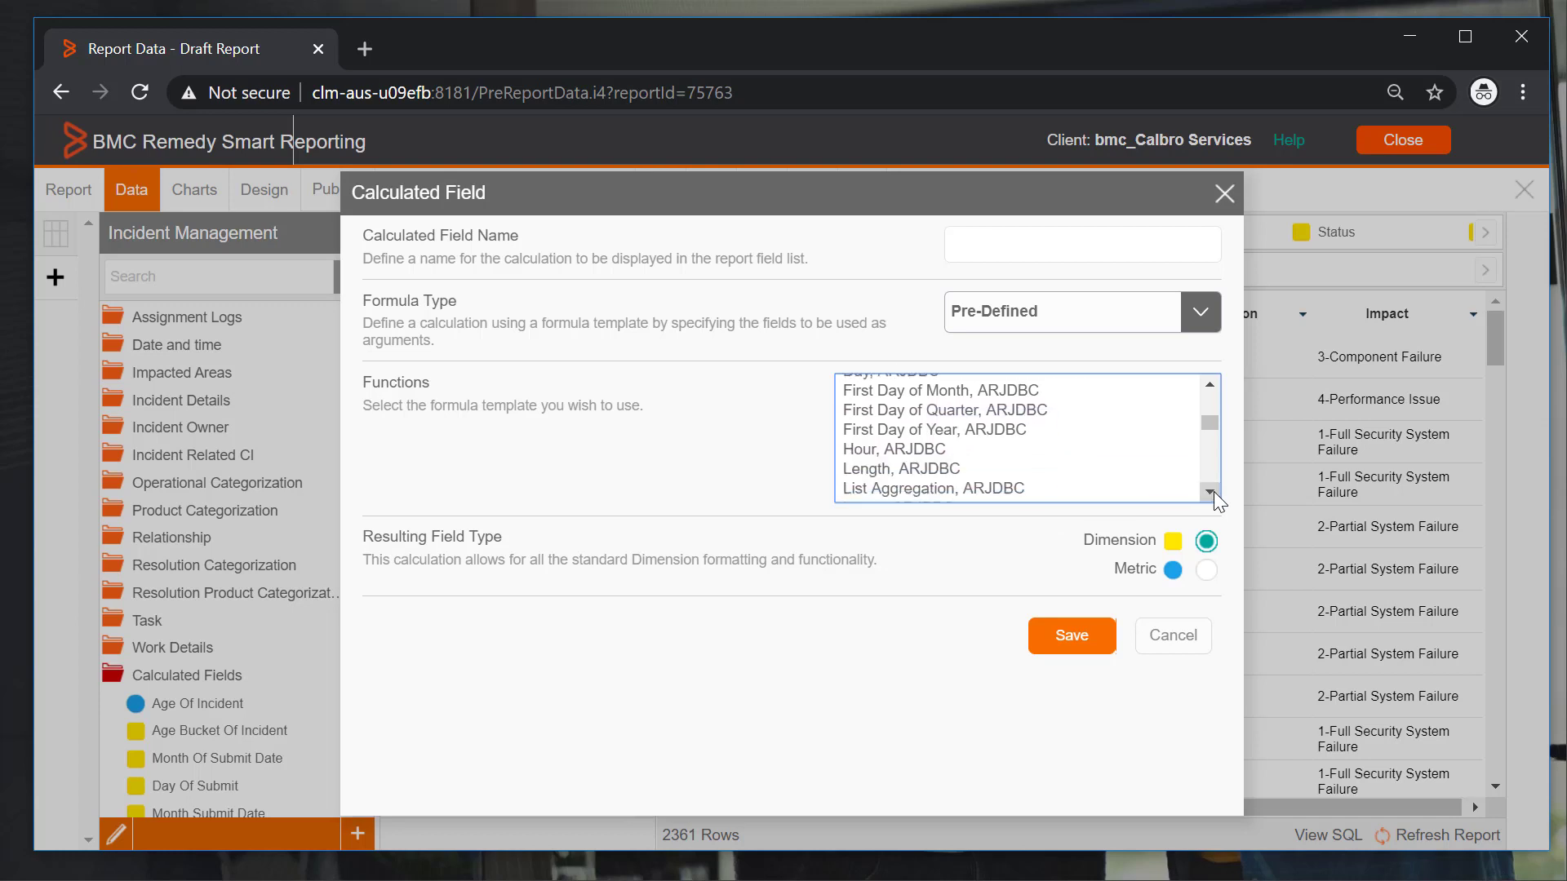
pyautogui.click(1211, 492)
pyautogui.click(1211, 492)
pyautogui.click(1211, 492)
pyautogui.click(875, 437)
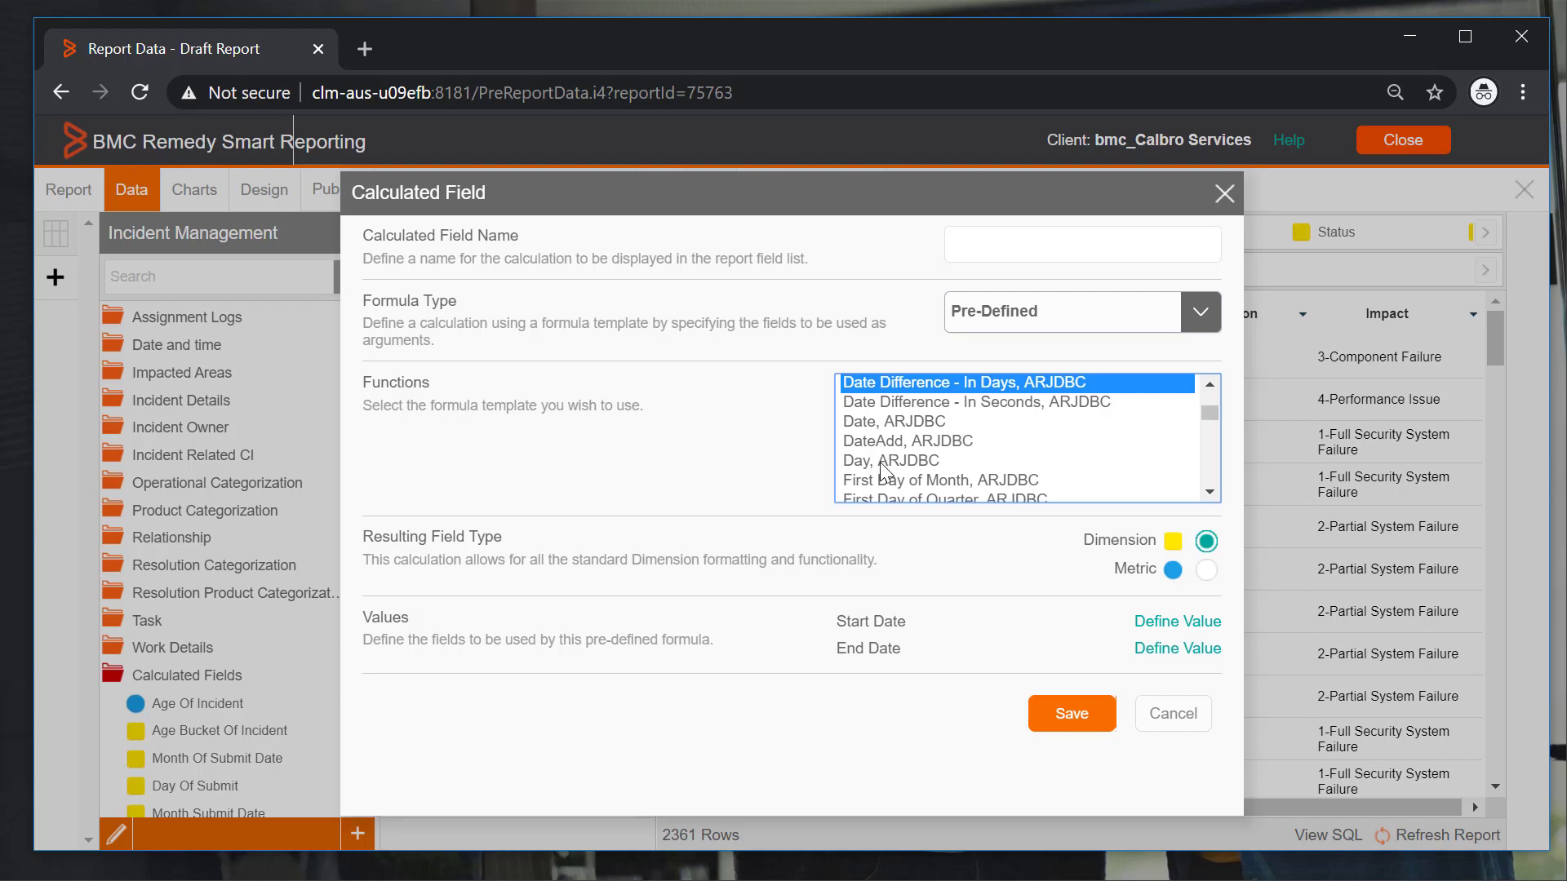
pyautogui.click(884, 460)
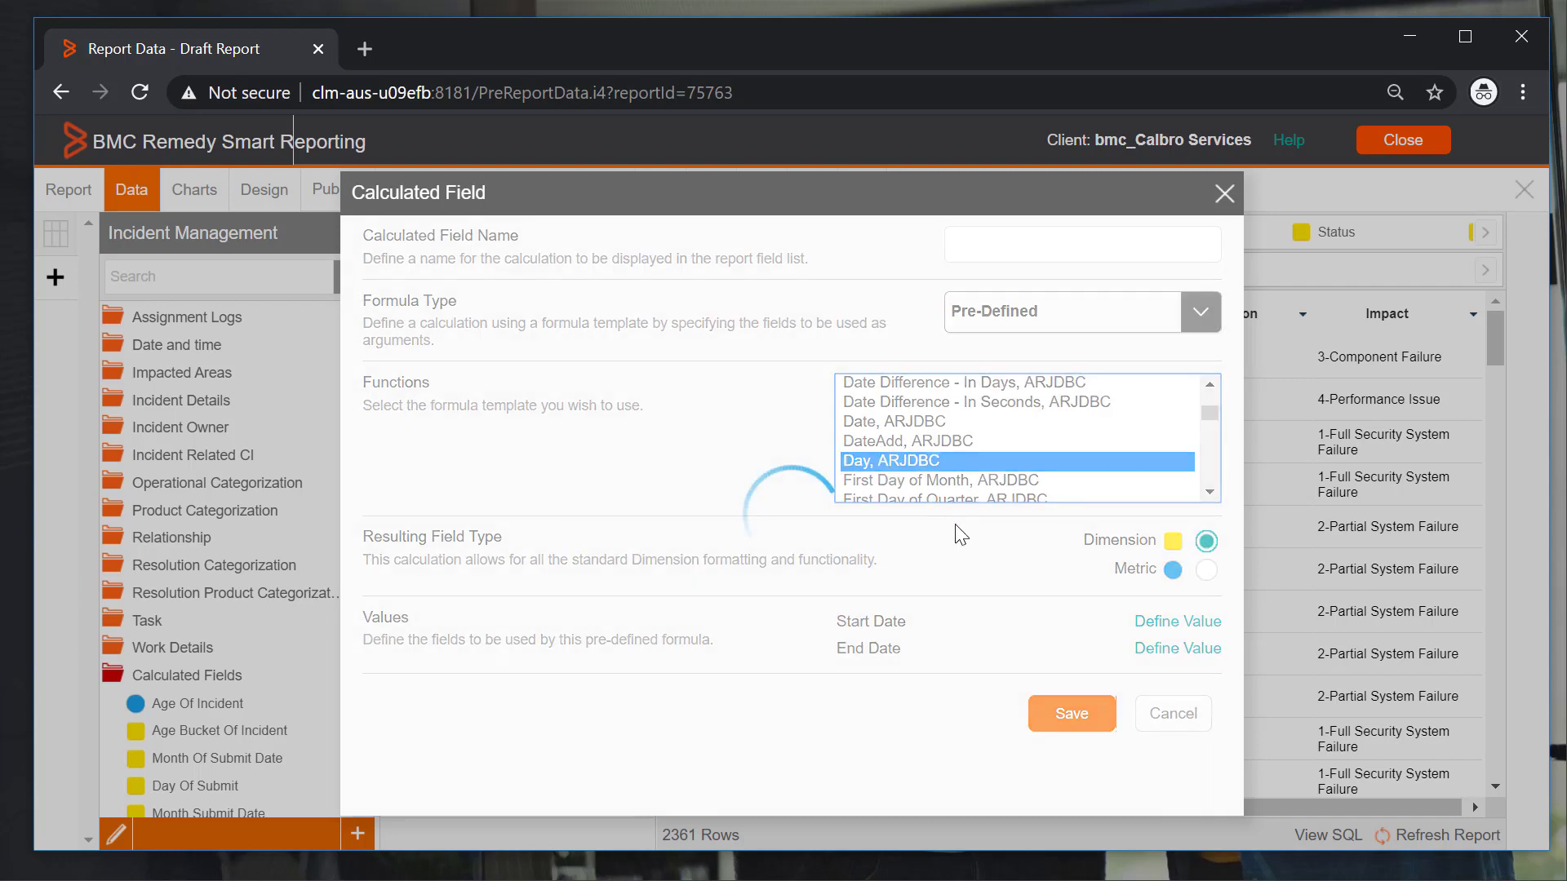
# - Set the Day function's date to Submit Date from Date and time, and save the calculated field as Day Submit Date
pyautogui.click(1174, 632)
pyautogui.click(886, 630)
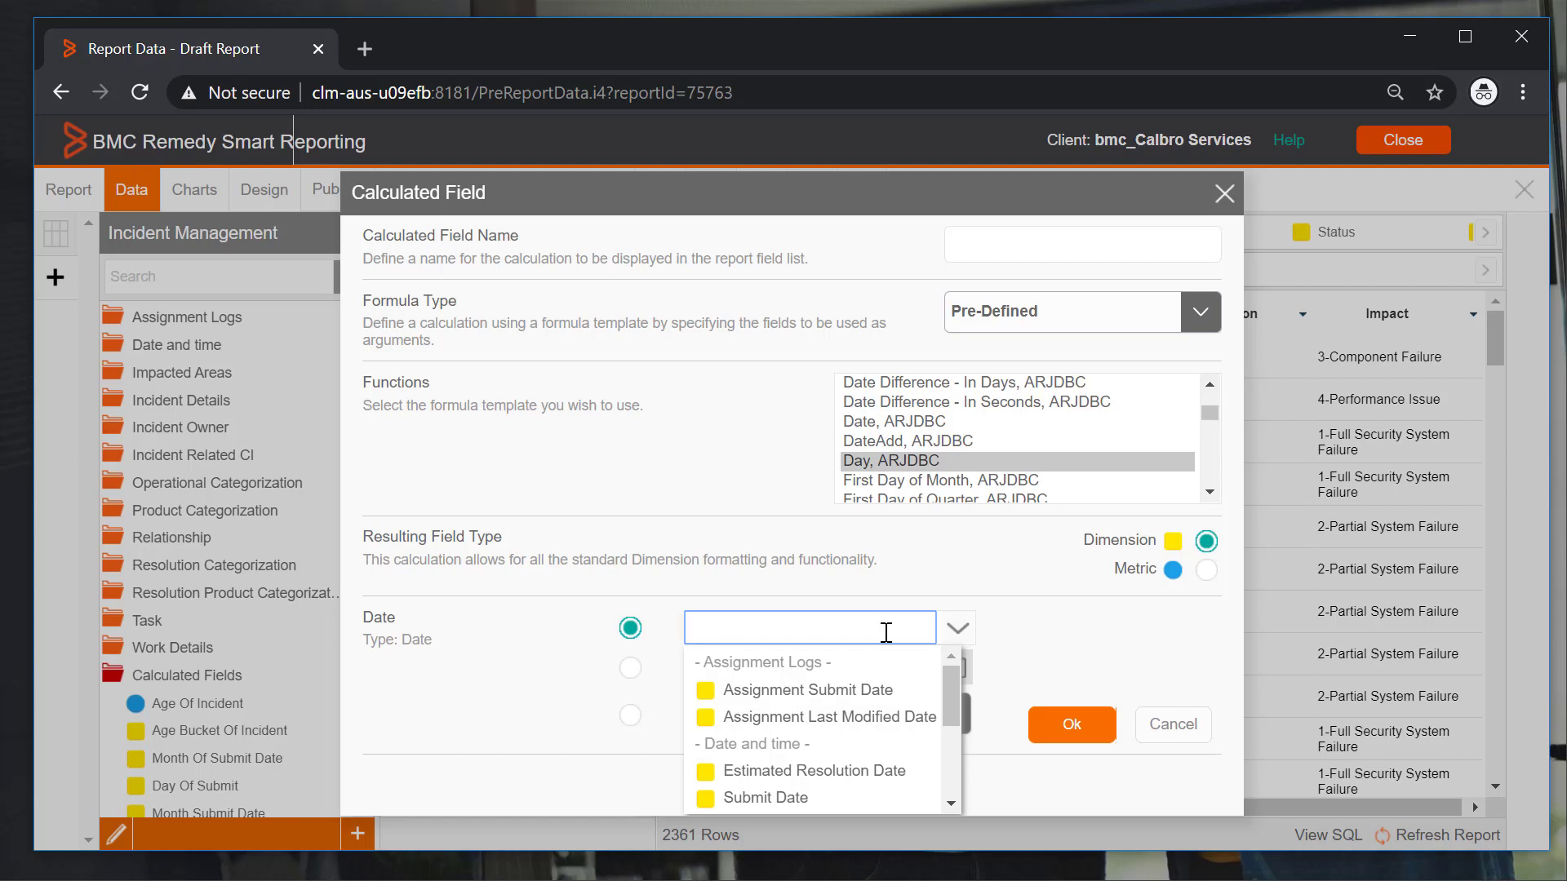
pyautogui.write('su')
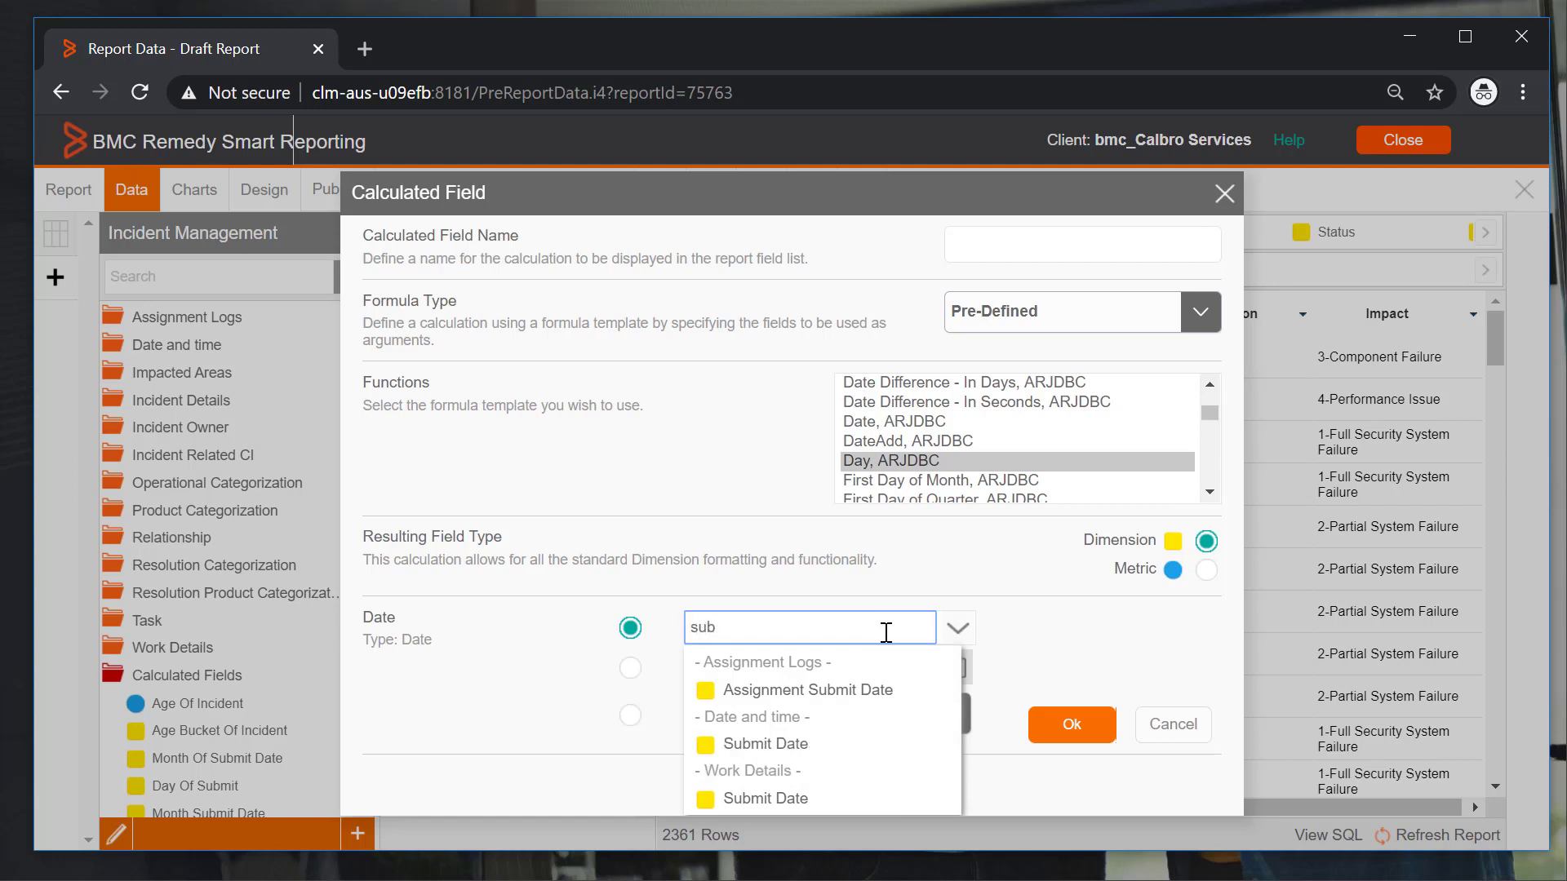
pyautogui.write('b')
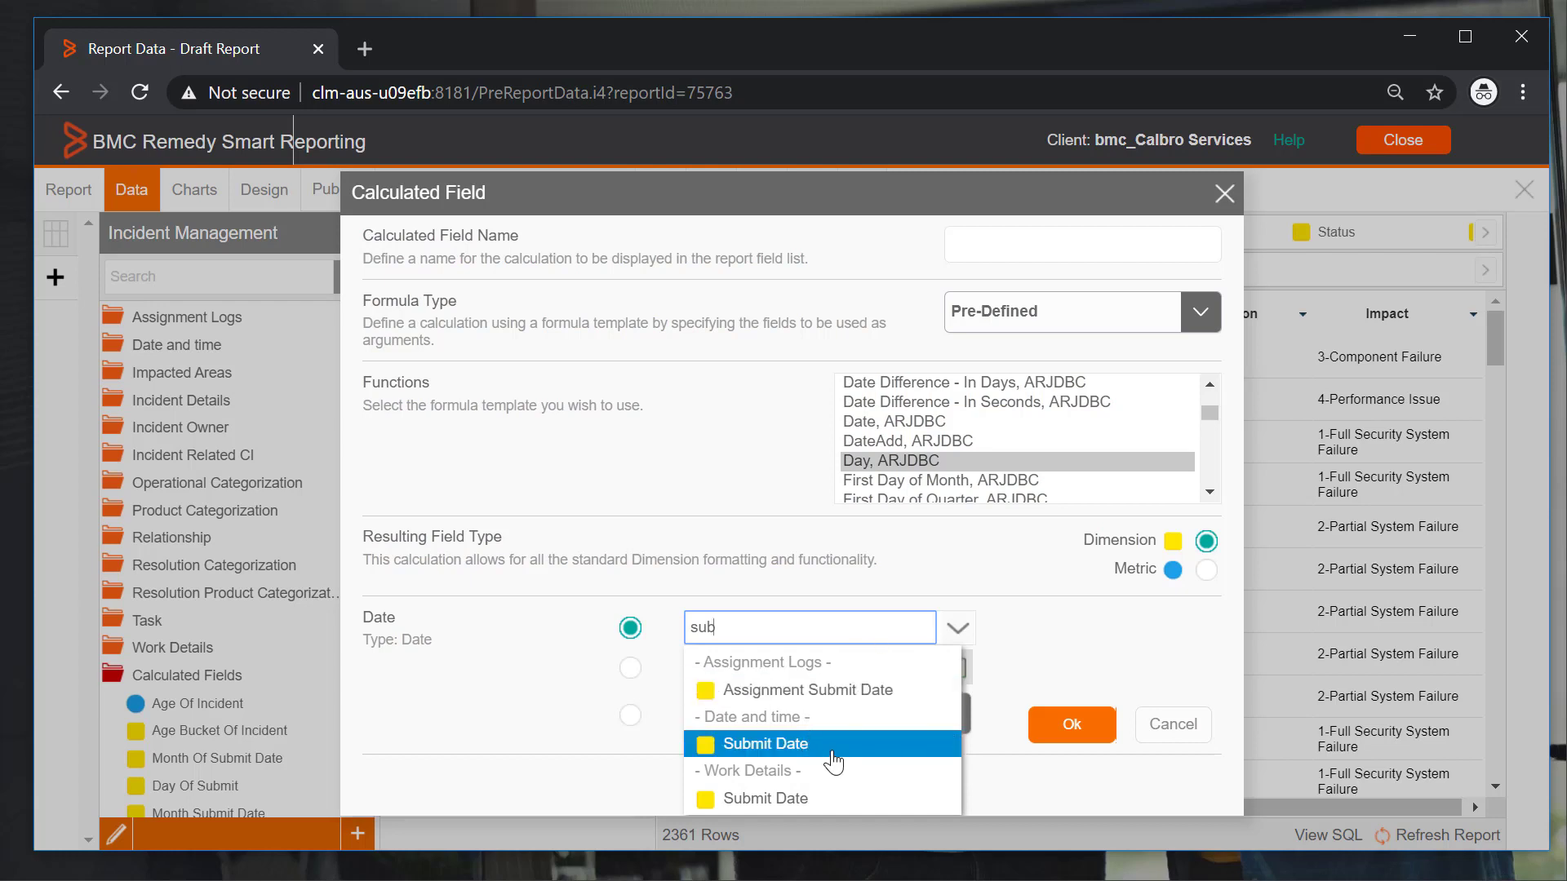
pyautogui.click(816, 744)
pyautogui.click(1060, 725)
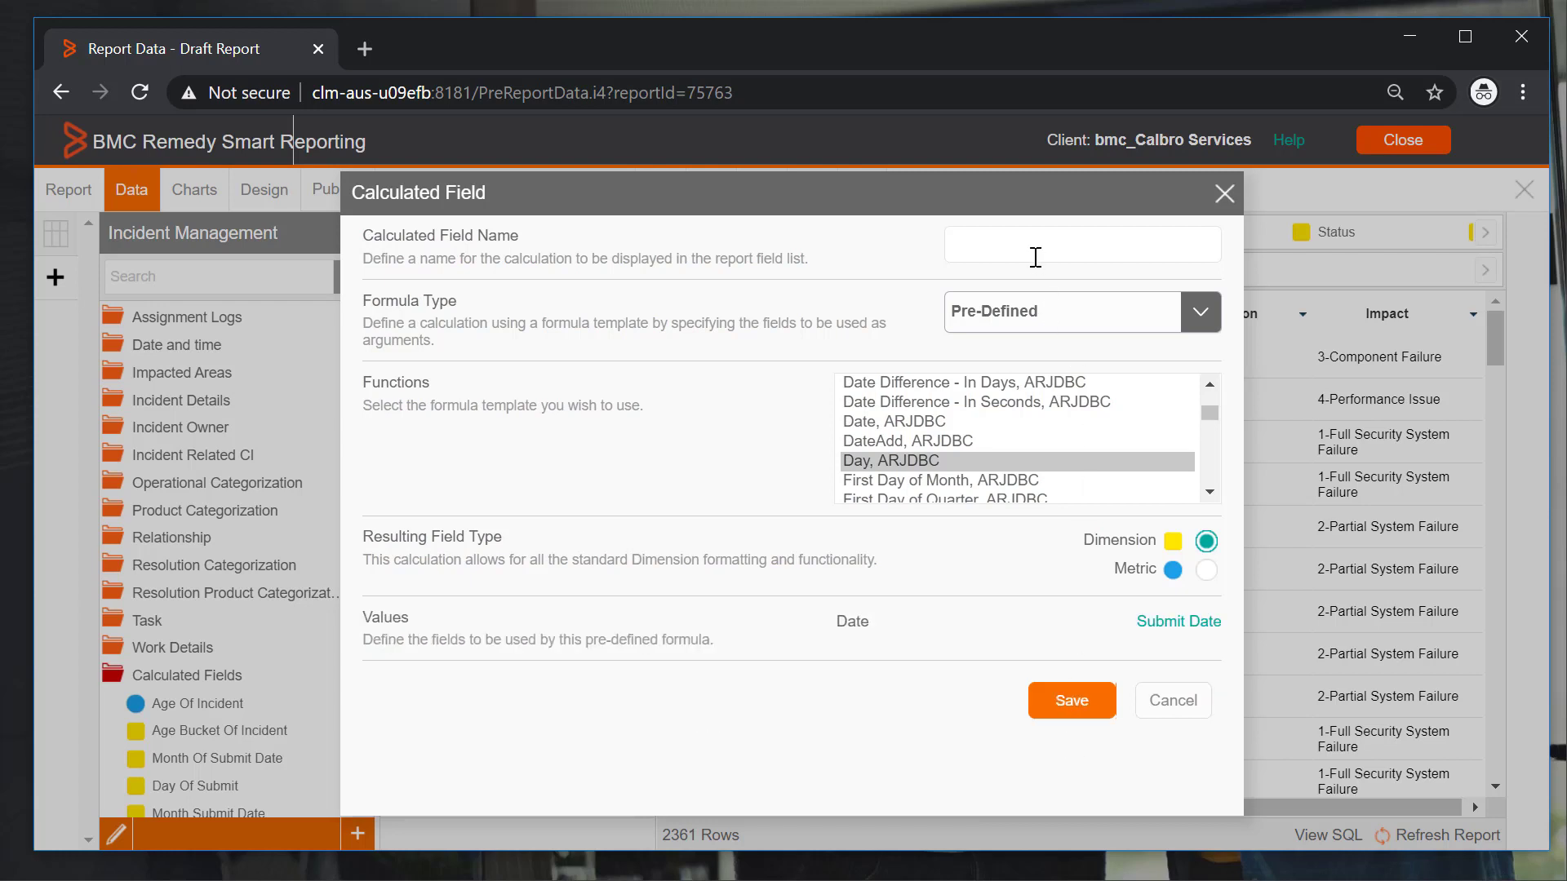
pyautogui.click(1036, 257)
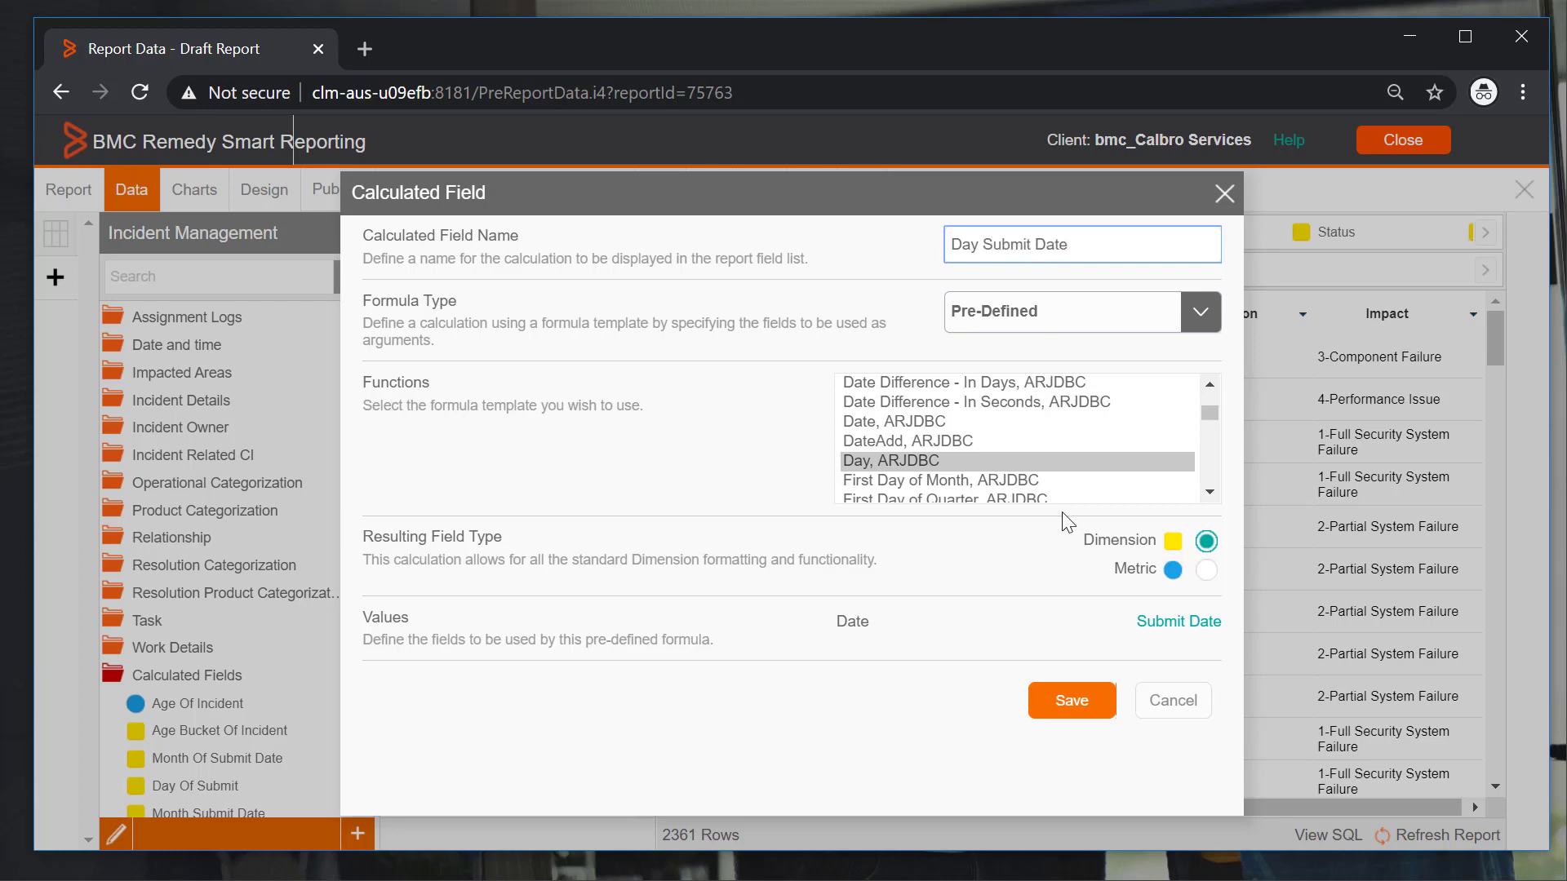
pyautogui.click(1069, 702)
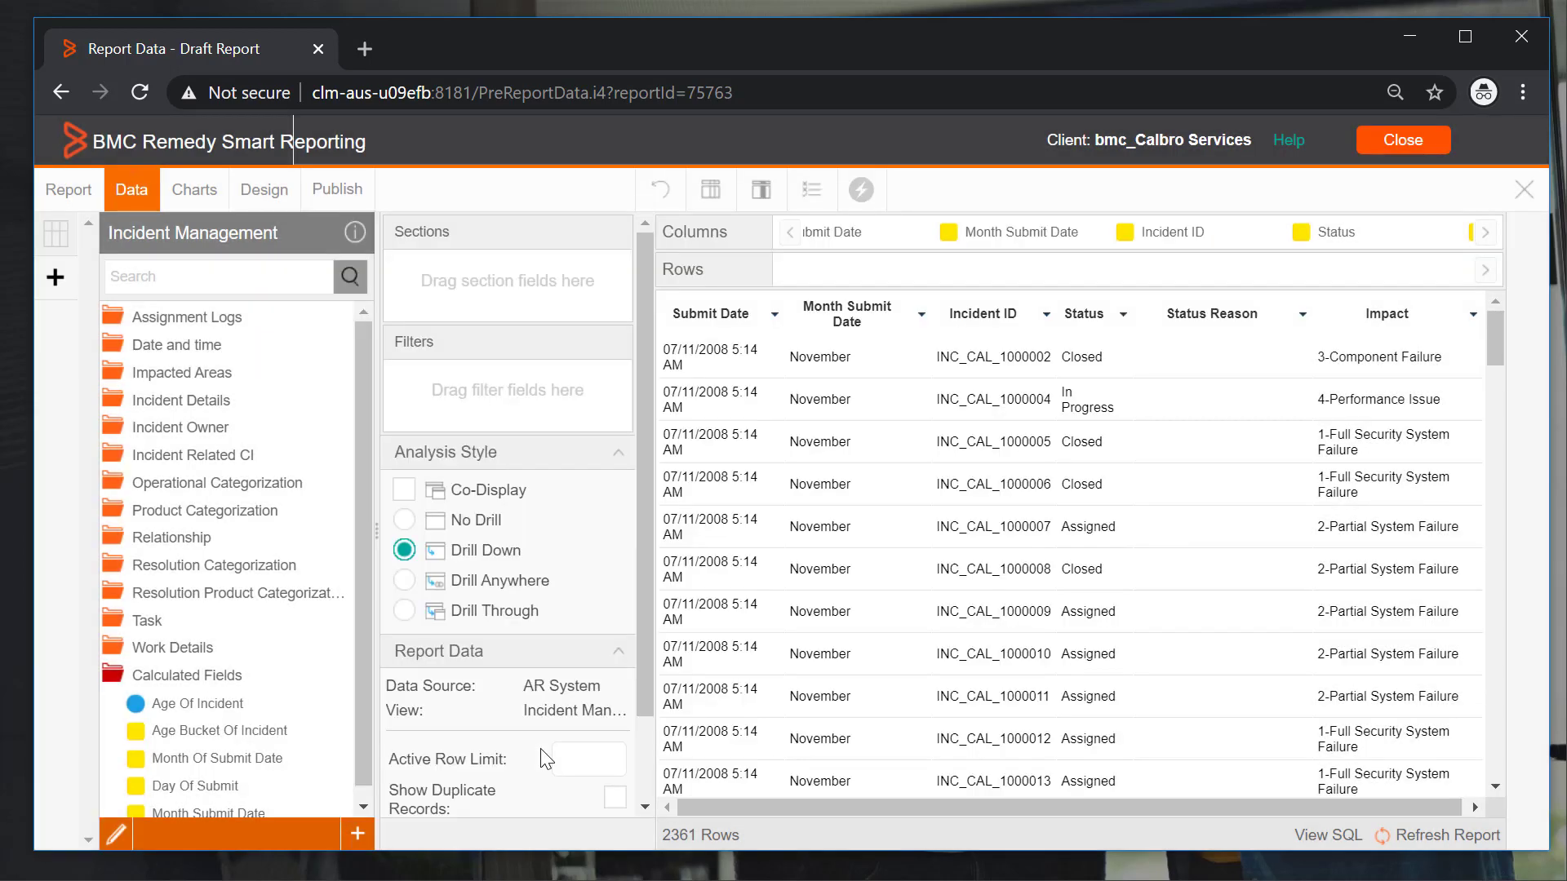
# - Add the Day Submit Date calculated field as a column after Month Submit Date and refresh the report
pyautogui.scroll(-1, 364, 730)
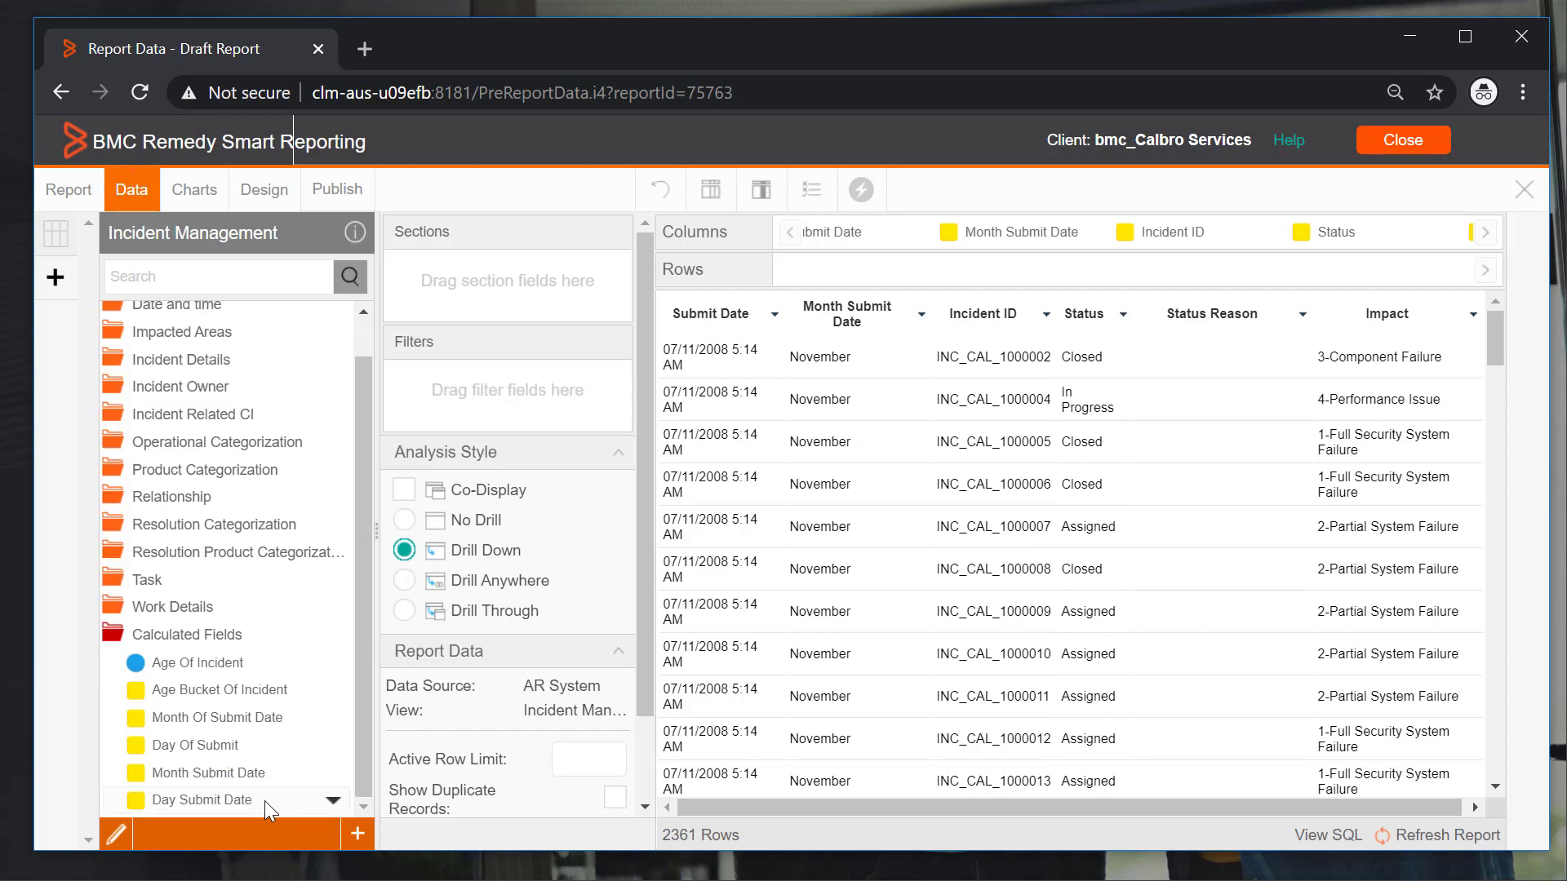
pyautogui.moveTo(416, 716); pyautogui.dragTo(910, 435)
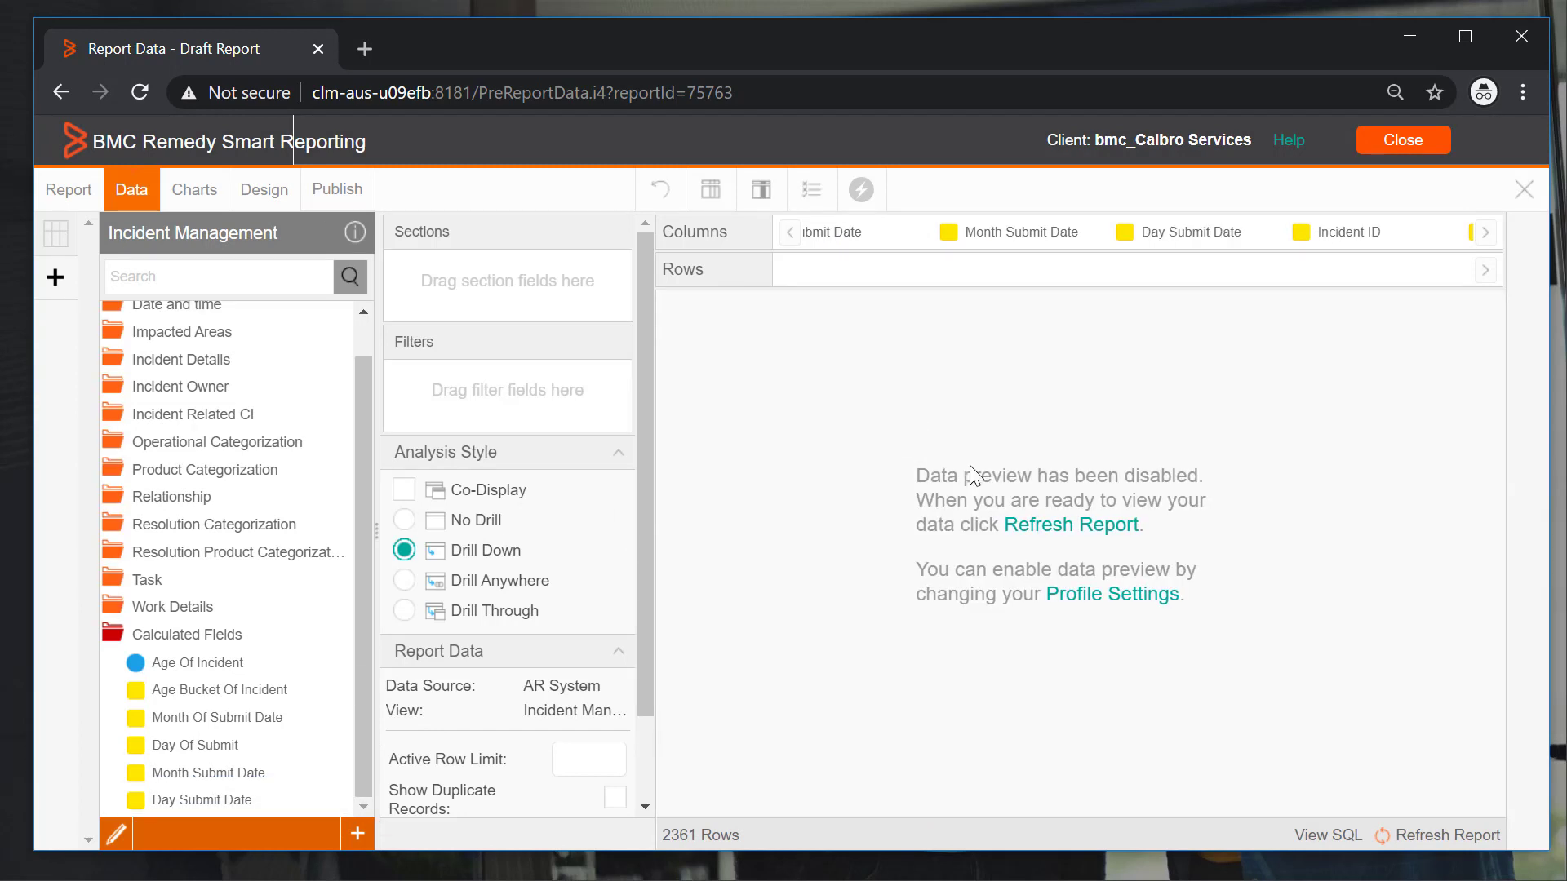
pyautogui.click(1033, 532)
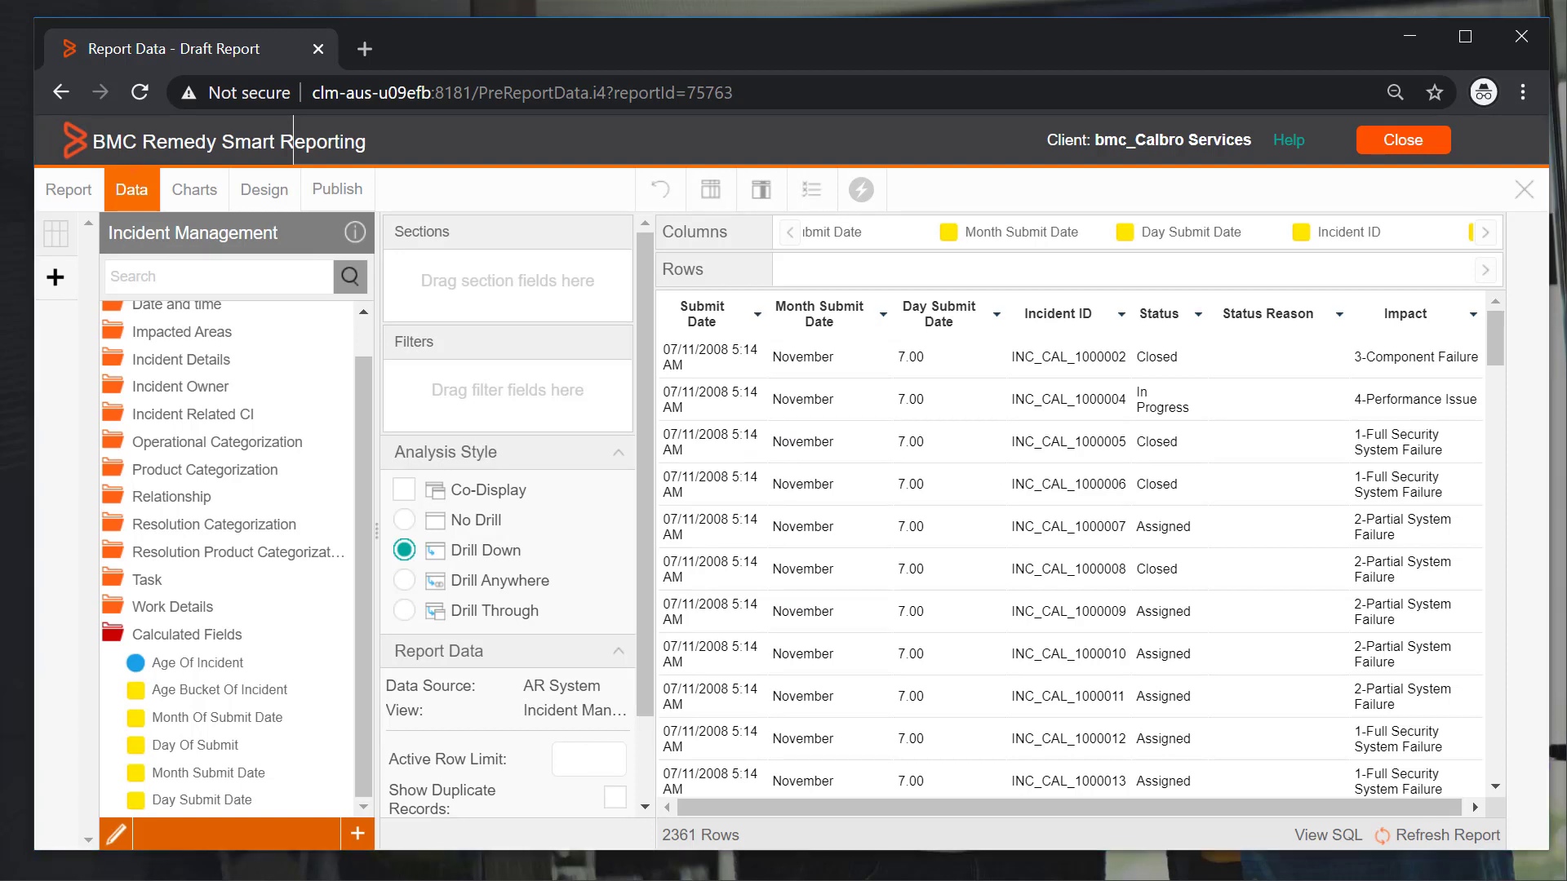
pyautogui.click(1421, 880)
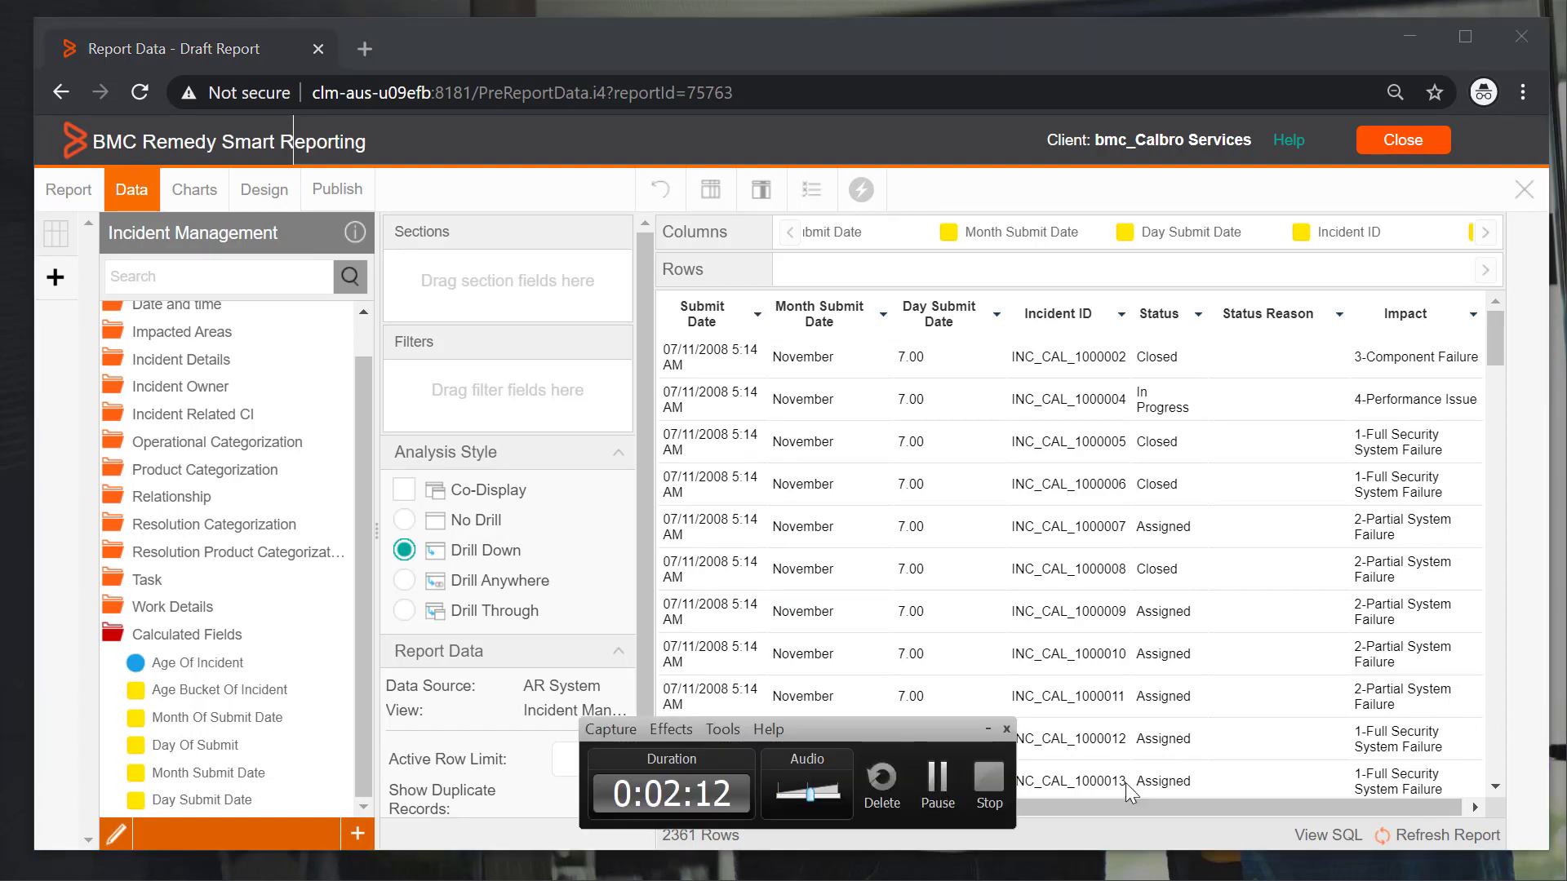
pyautogui.click(983, 428)
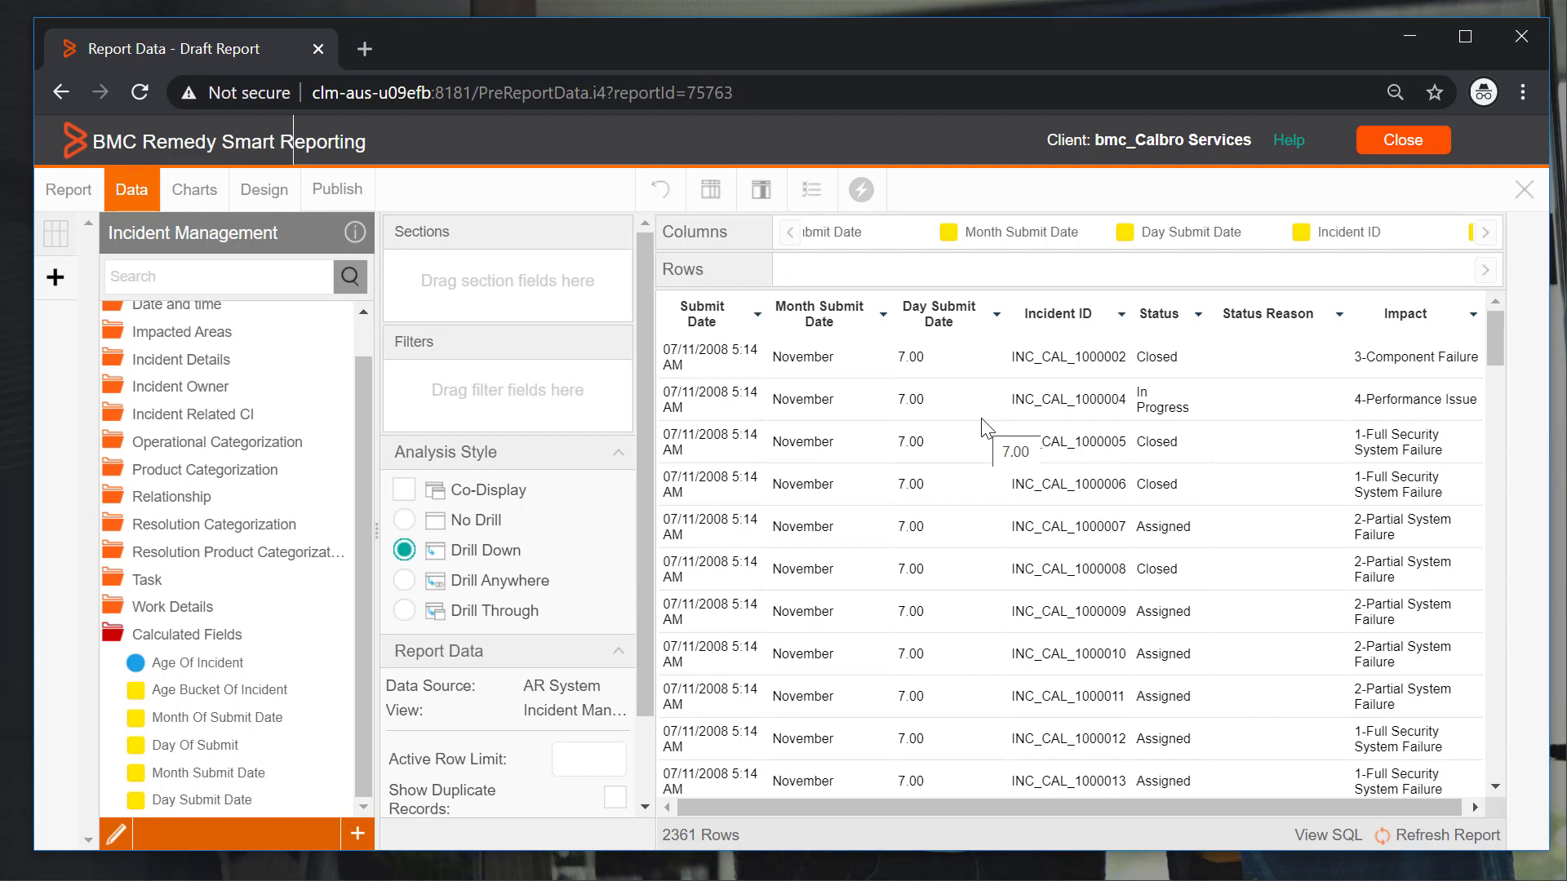
# - Begin publishing the report, naming it BMC - Webinar and choosing the Incident Management subfolder
pyautogui.click(337, 190)
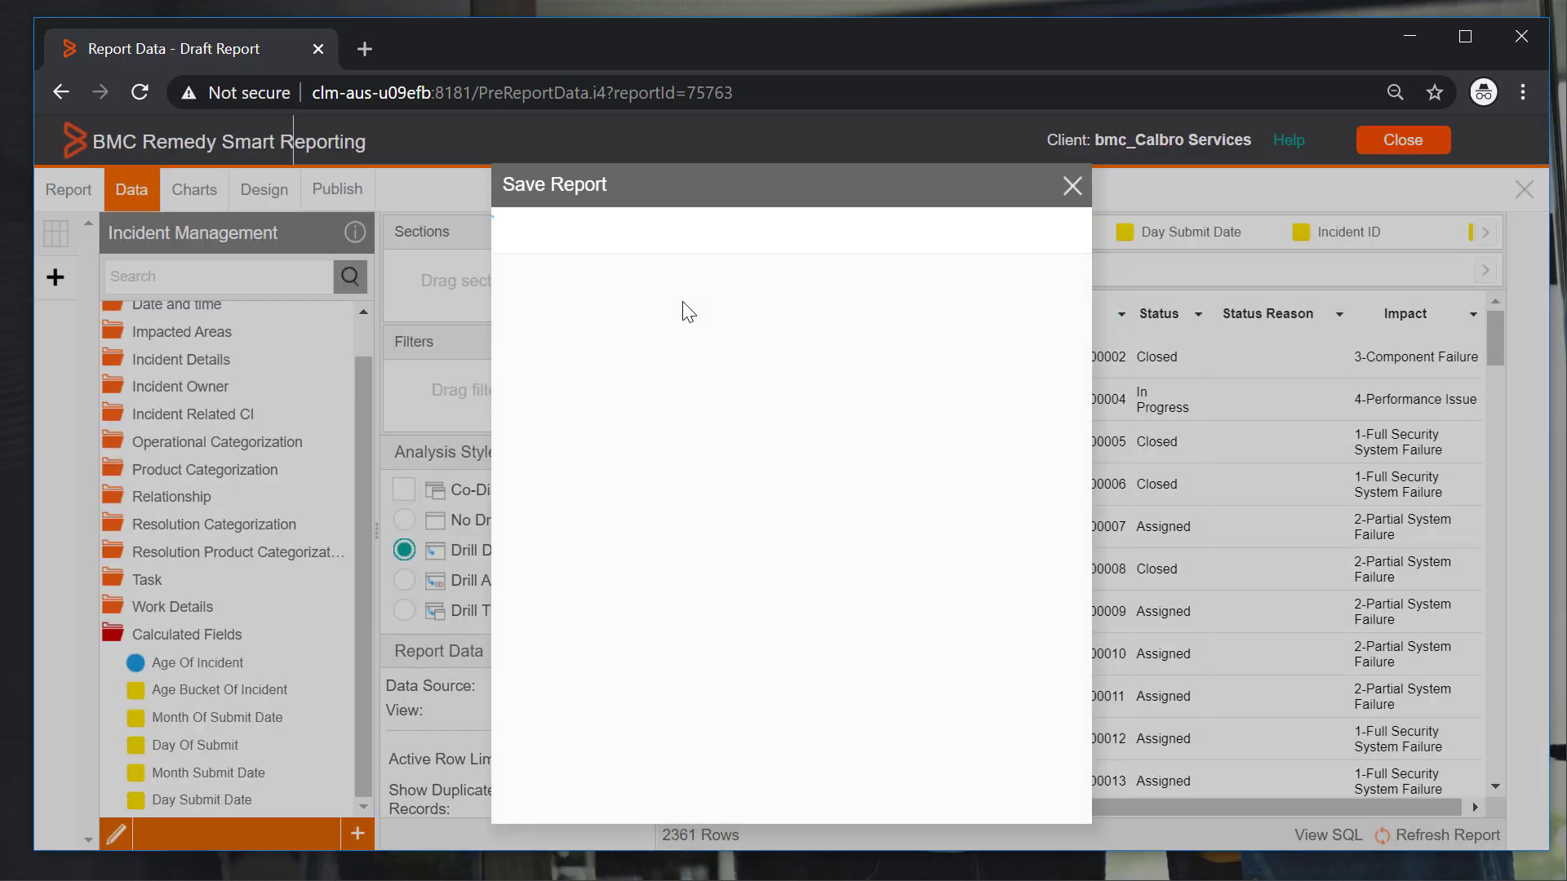
pyautogui.tripleClick(600, 293)
pyautogui.write('B')
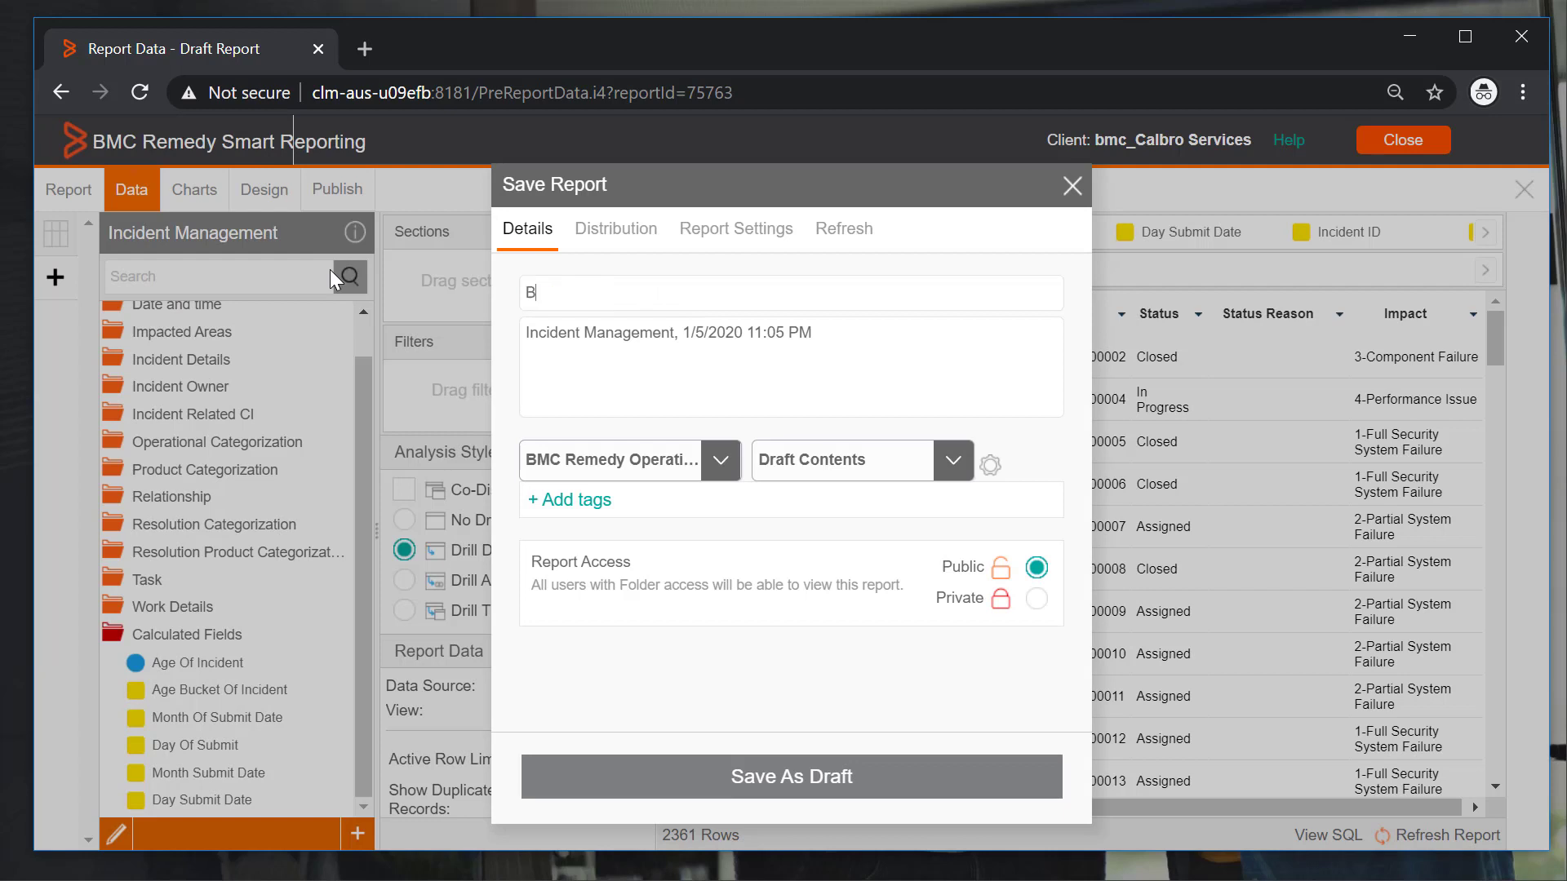
pyautogui.write('MC - Webinar')
pyautogui.click(800, 470)
pyautogui.click(815, 602)
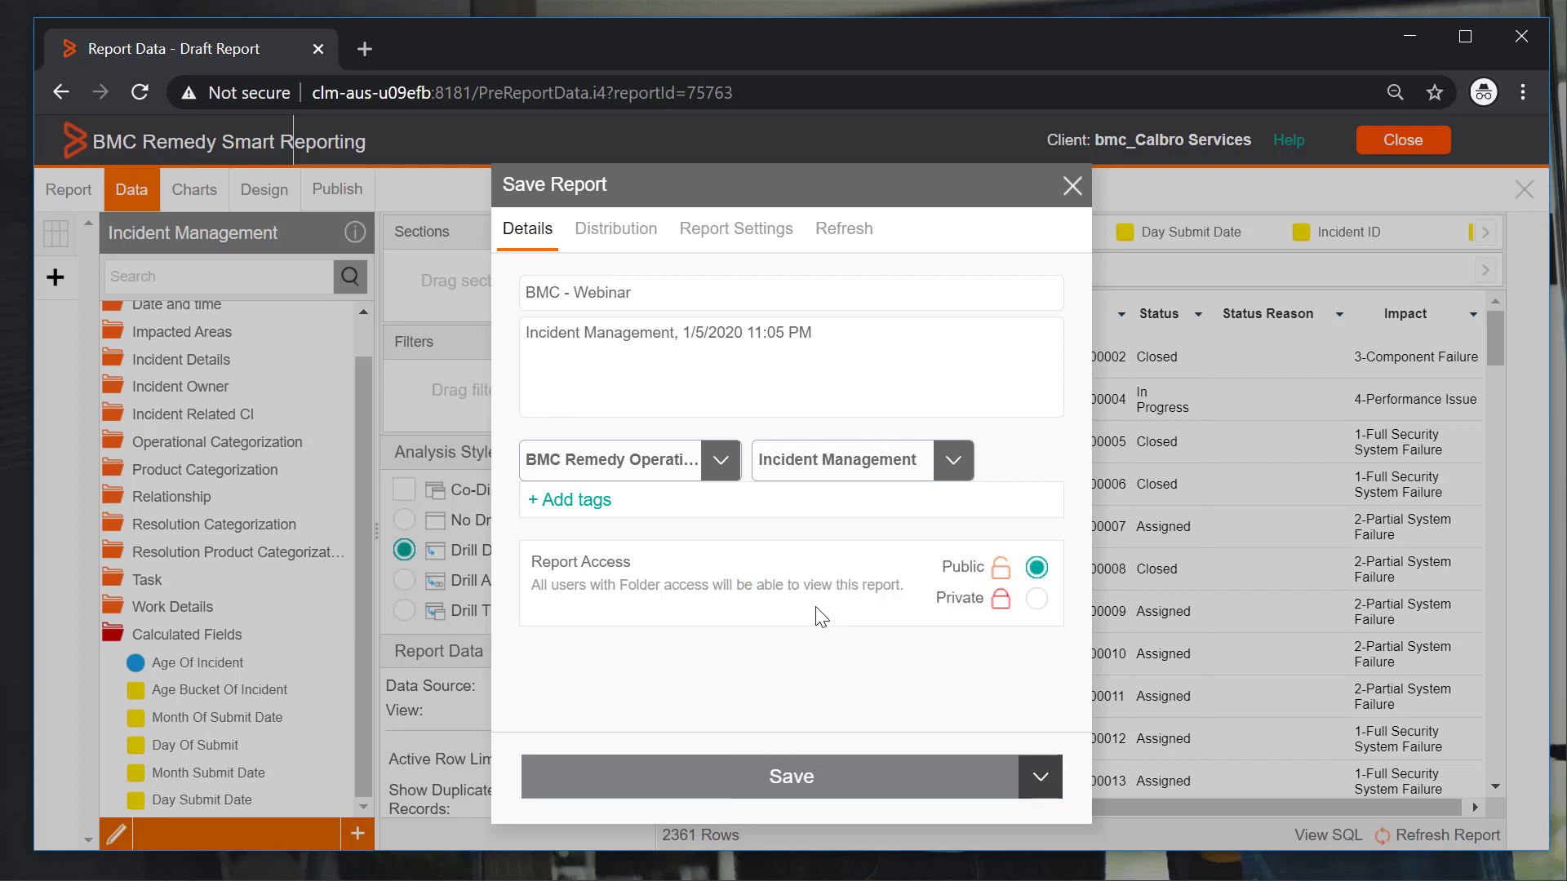
# - Save the BMC - Webinar report, declining translation of its changes
pyautogui.click(808, 776)
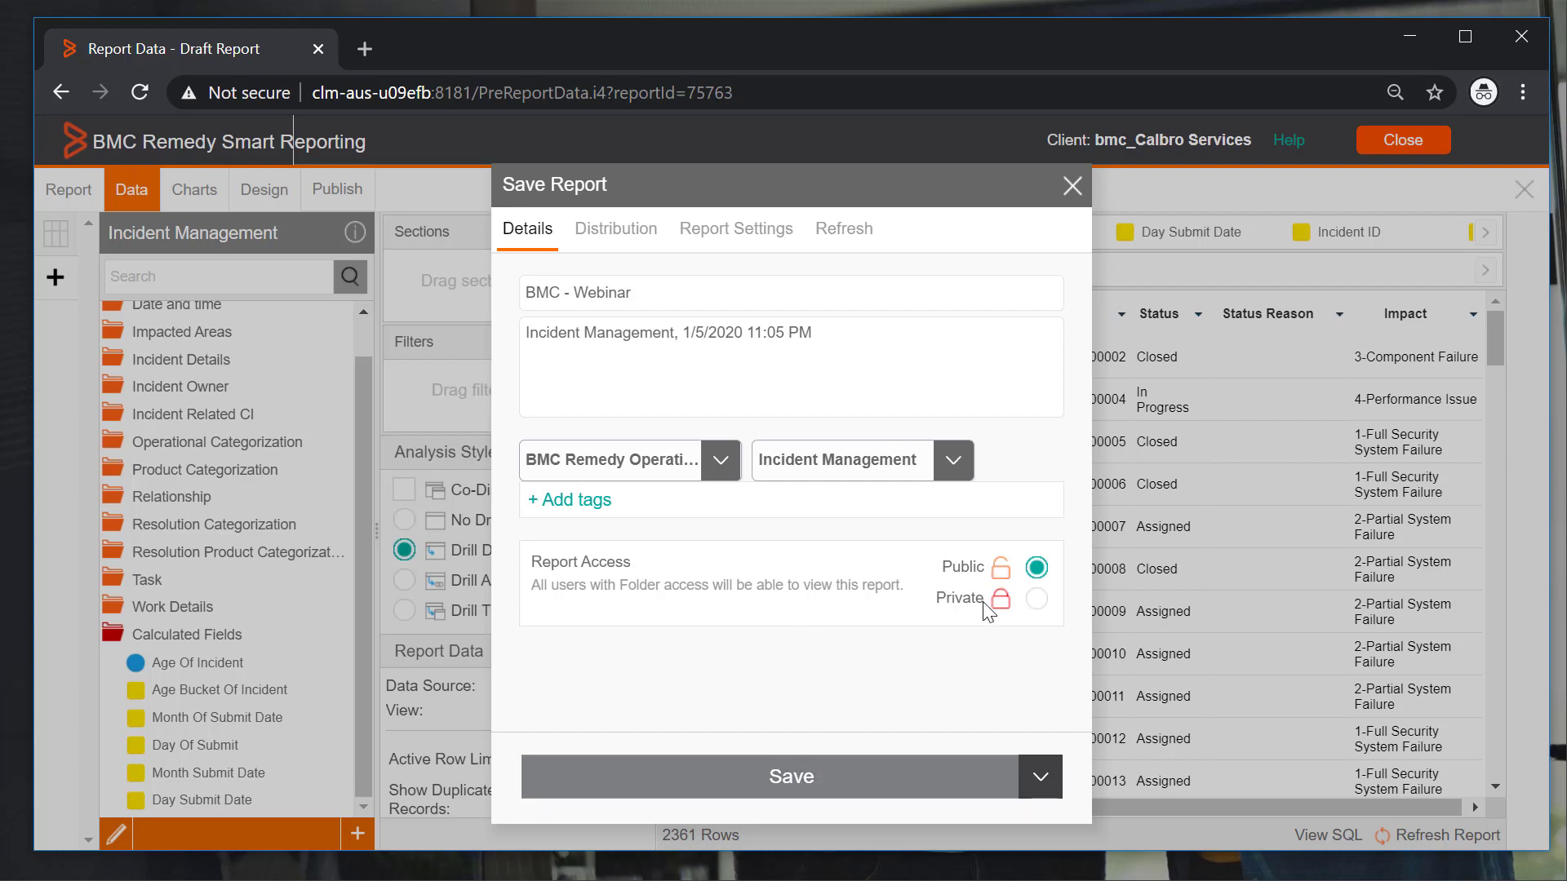
pyautogui.click(800, 780)
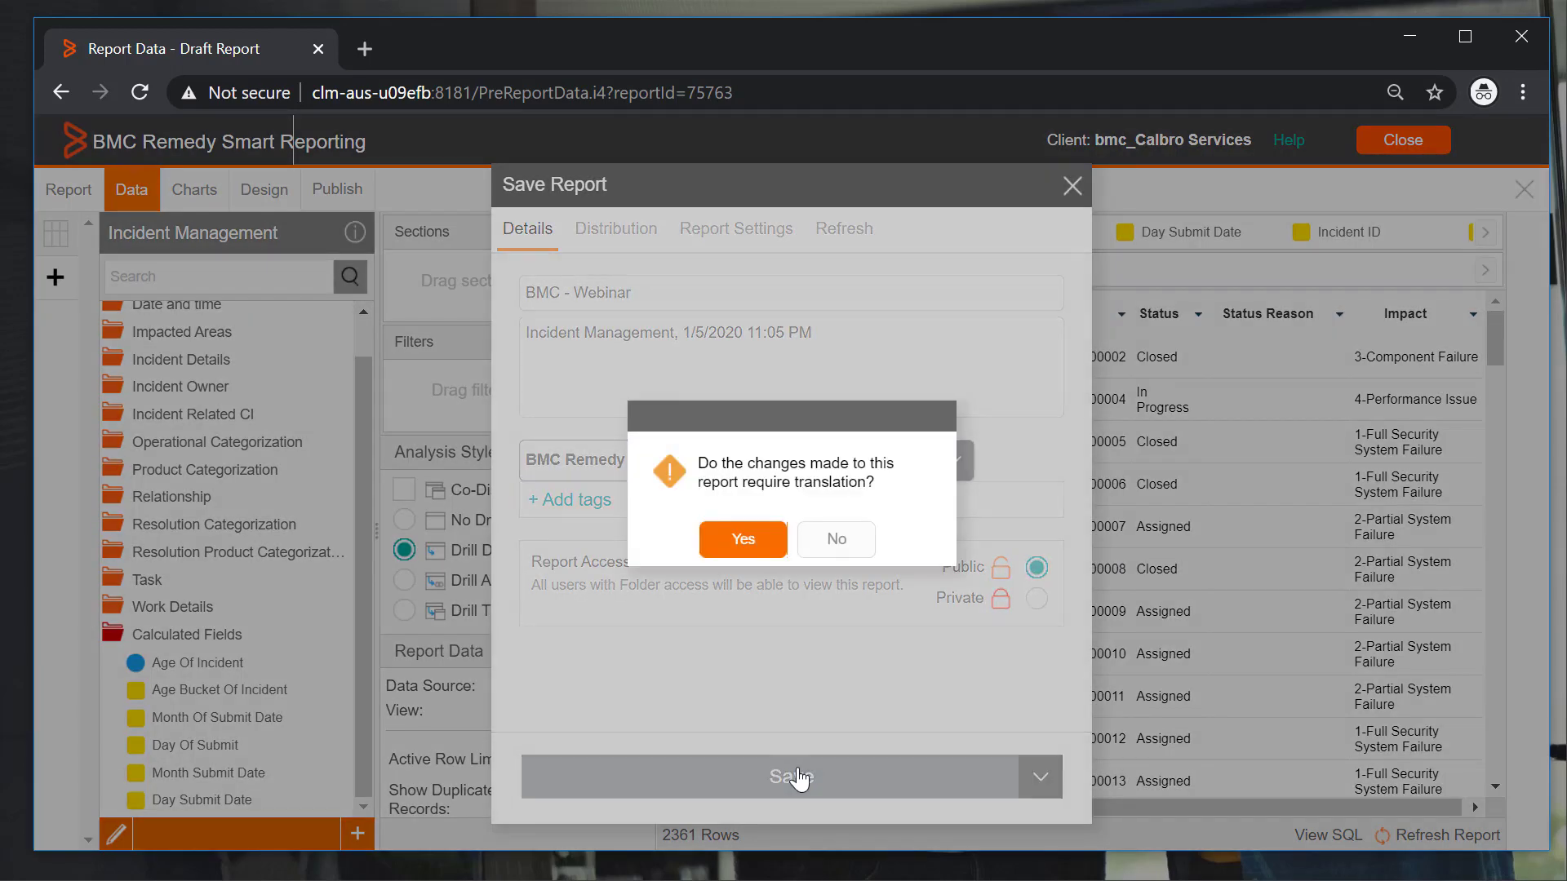
pyautogui.click(830, 542)
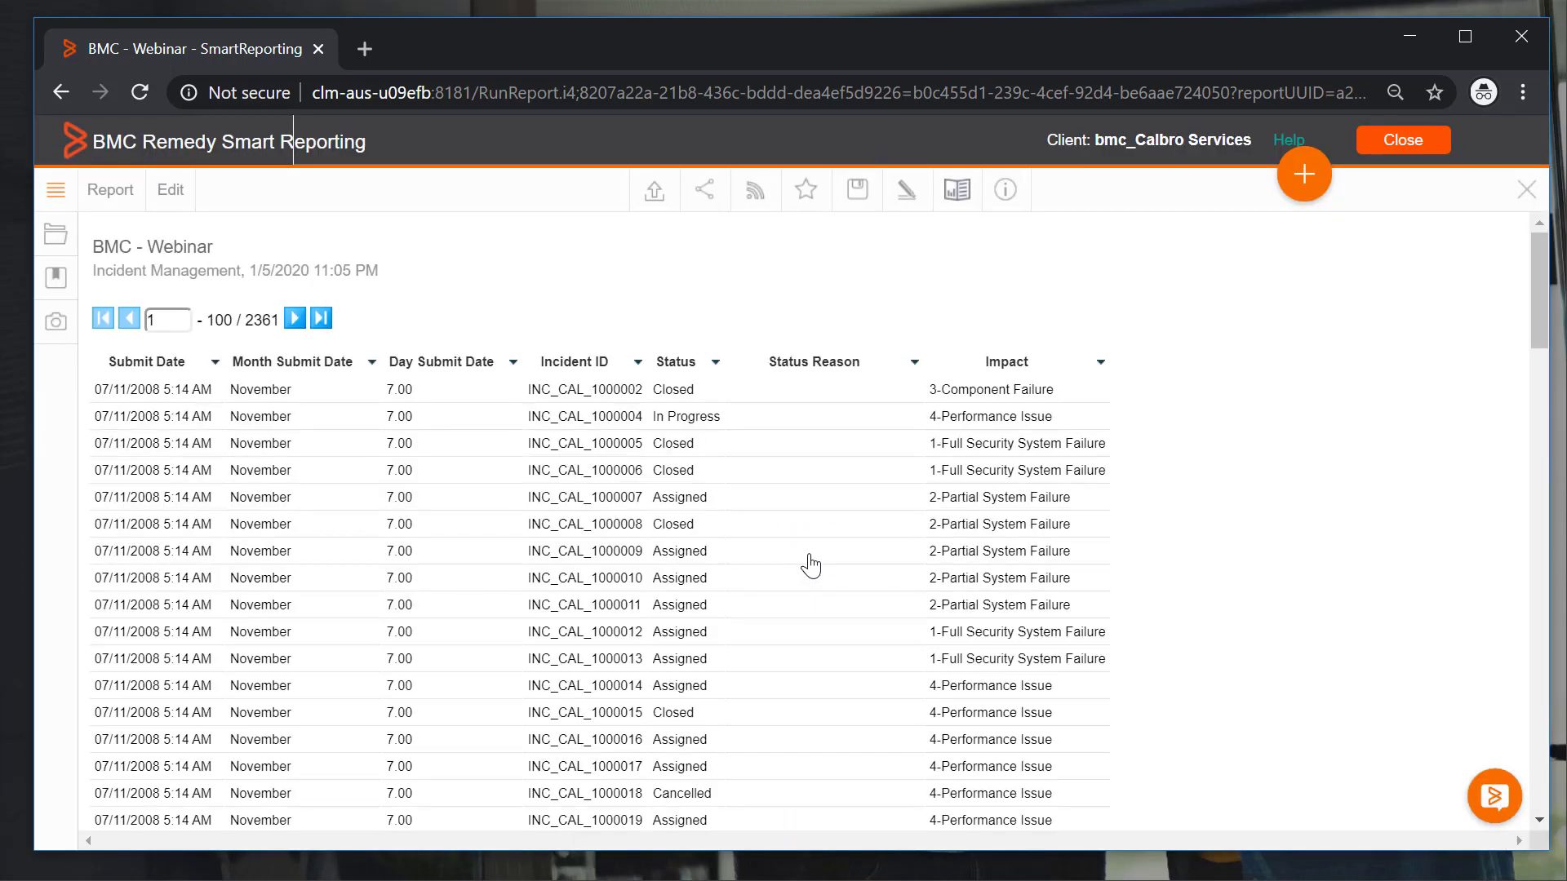
# - Reopen the BMC - Webinar report for editing, enable the Co-Display analysis style and go to its related content
pyautogui.click(173, 193)
pyautogui.click(182, 232)
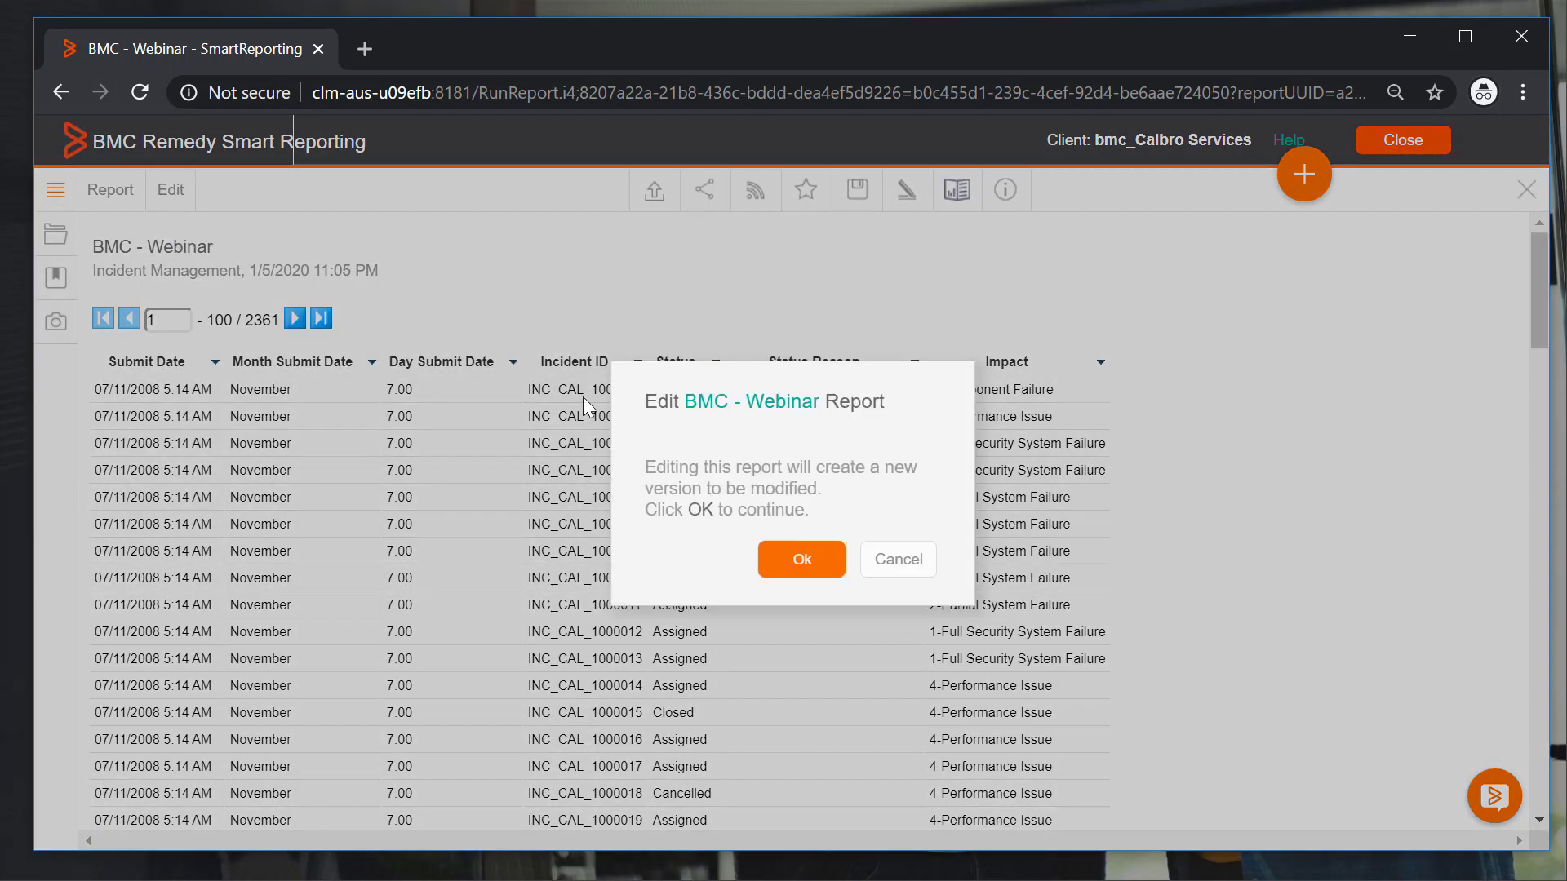
pyautogui.click(821, 562)
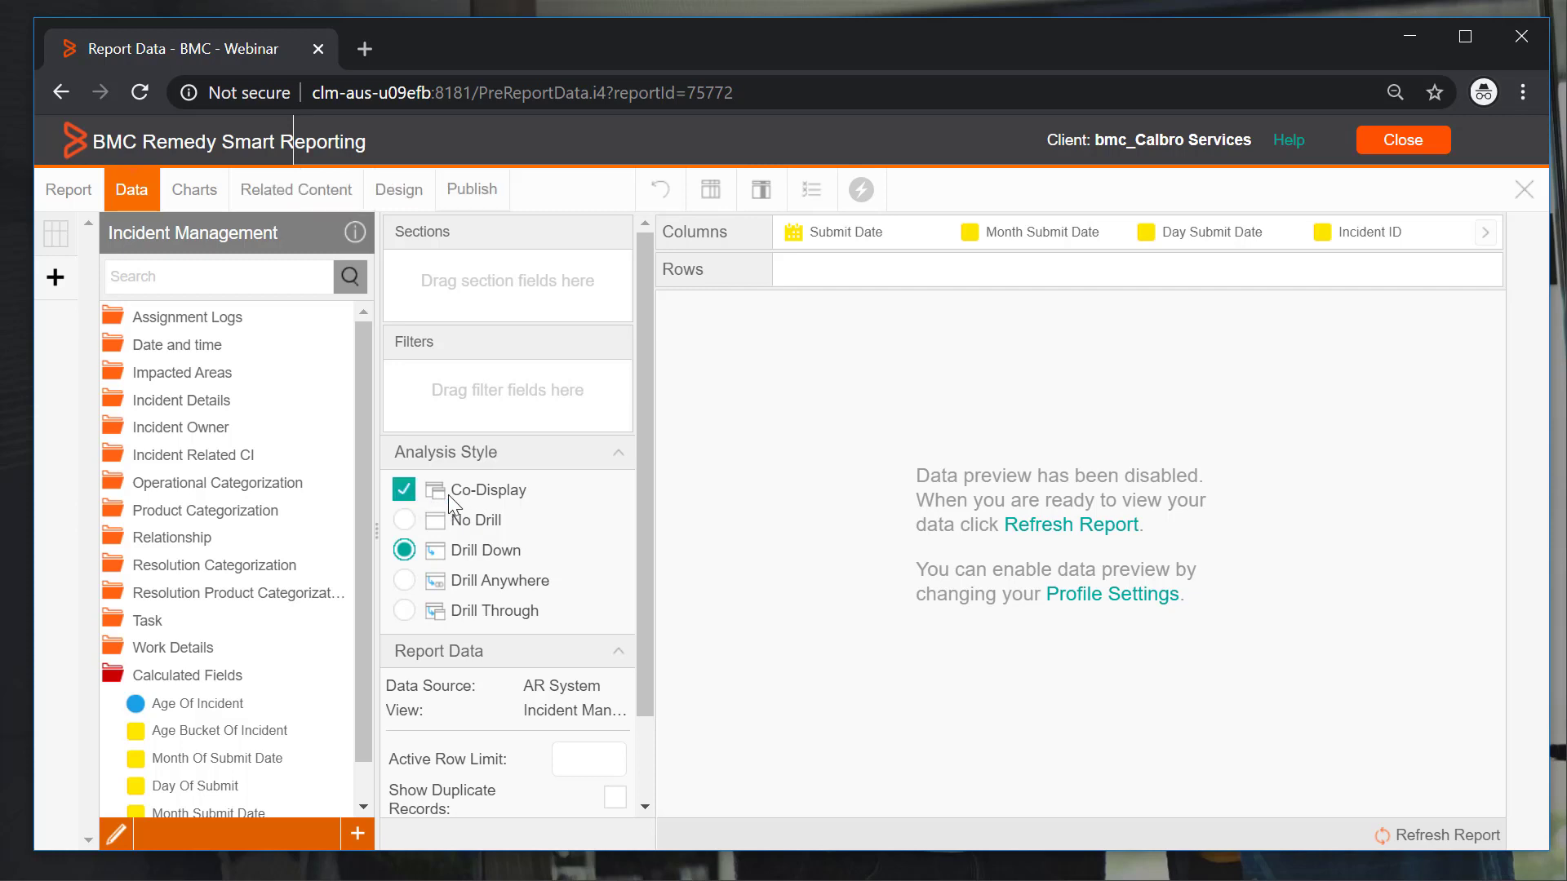
pyautogui.click(314, 194)
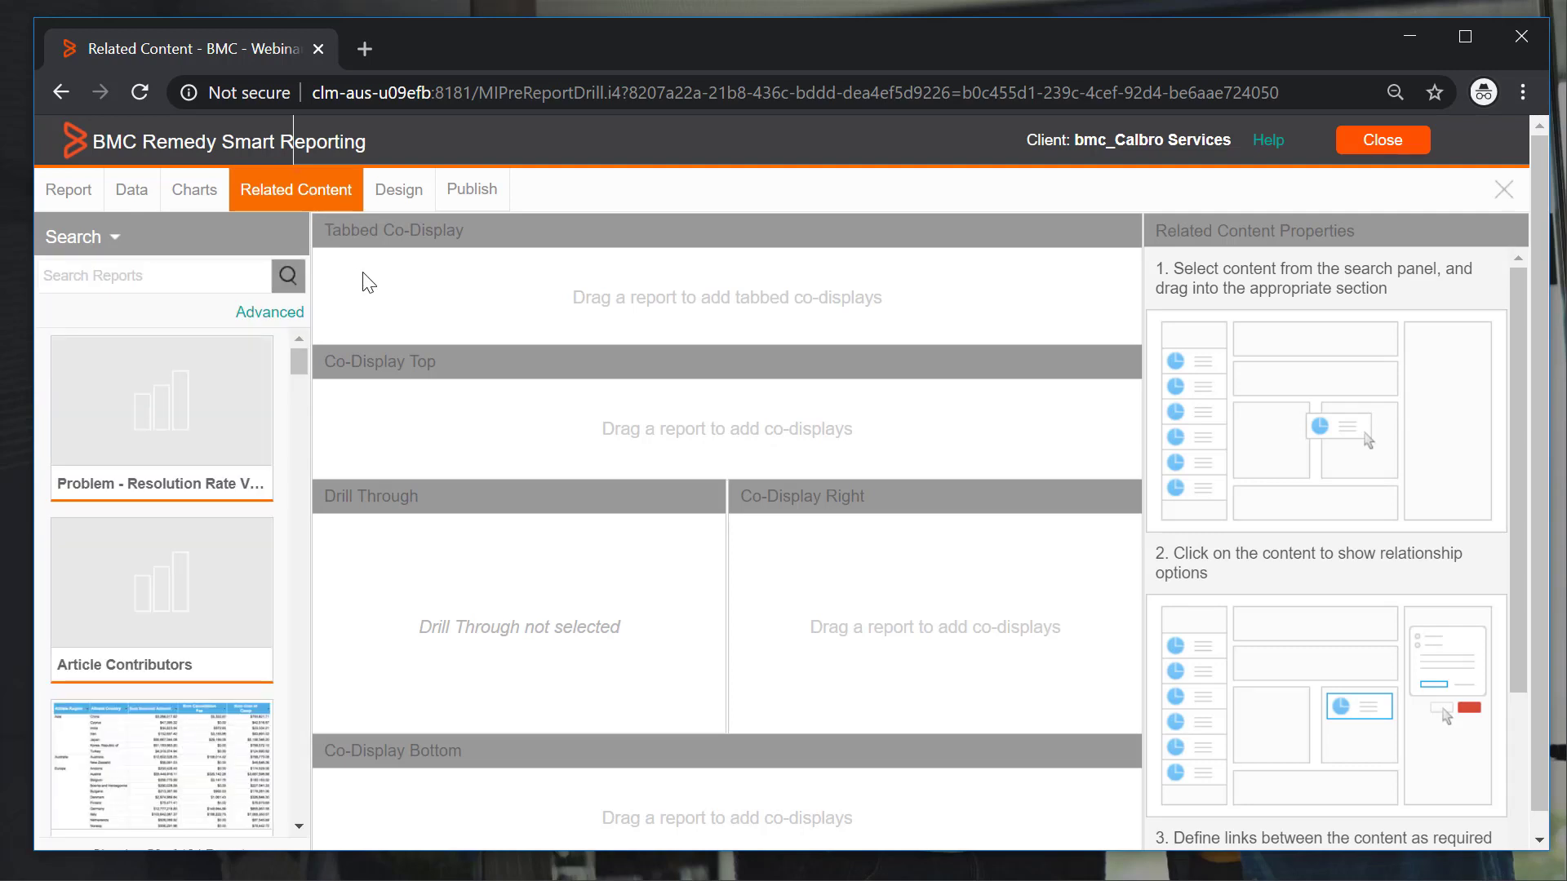
# - Search the reports for Incident details and add the Incident Details report as a tabbed co-display
pyautogui.click(233, 277)
pyautogui.press('Return')
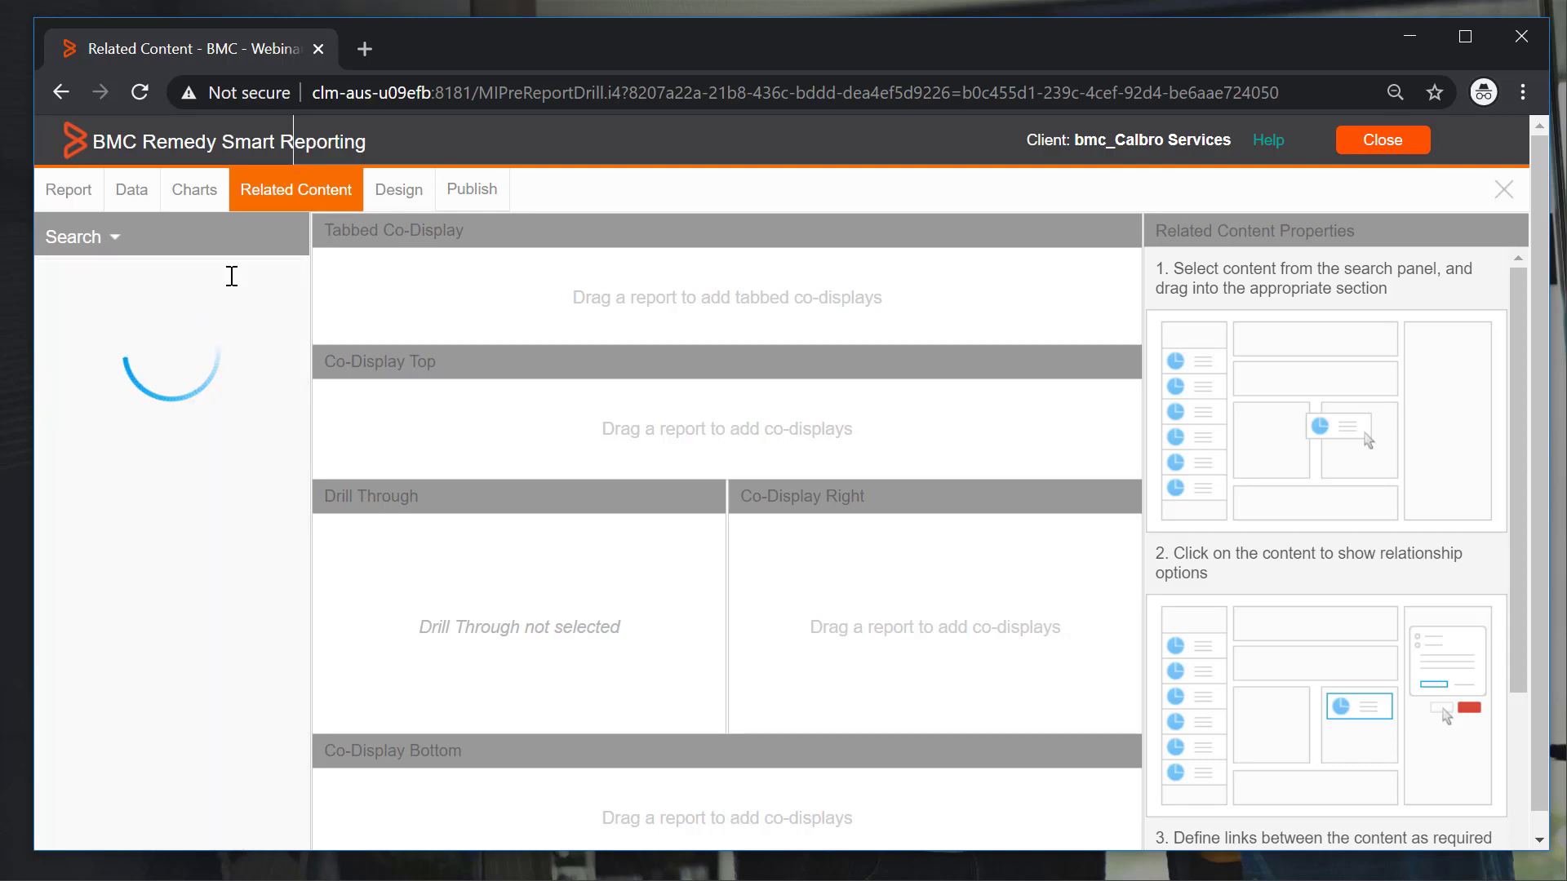
pyautogui.moveTo(173, 395)
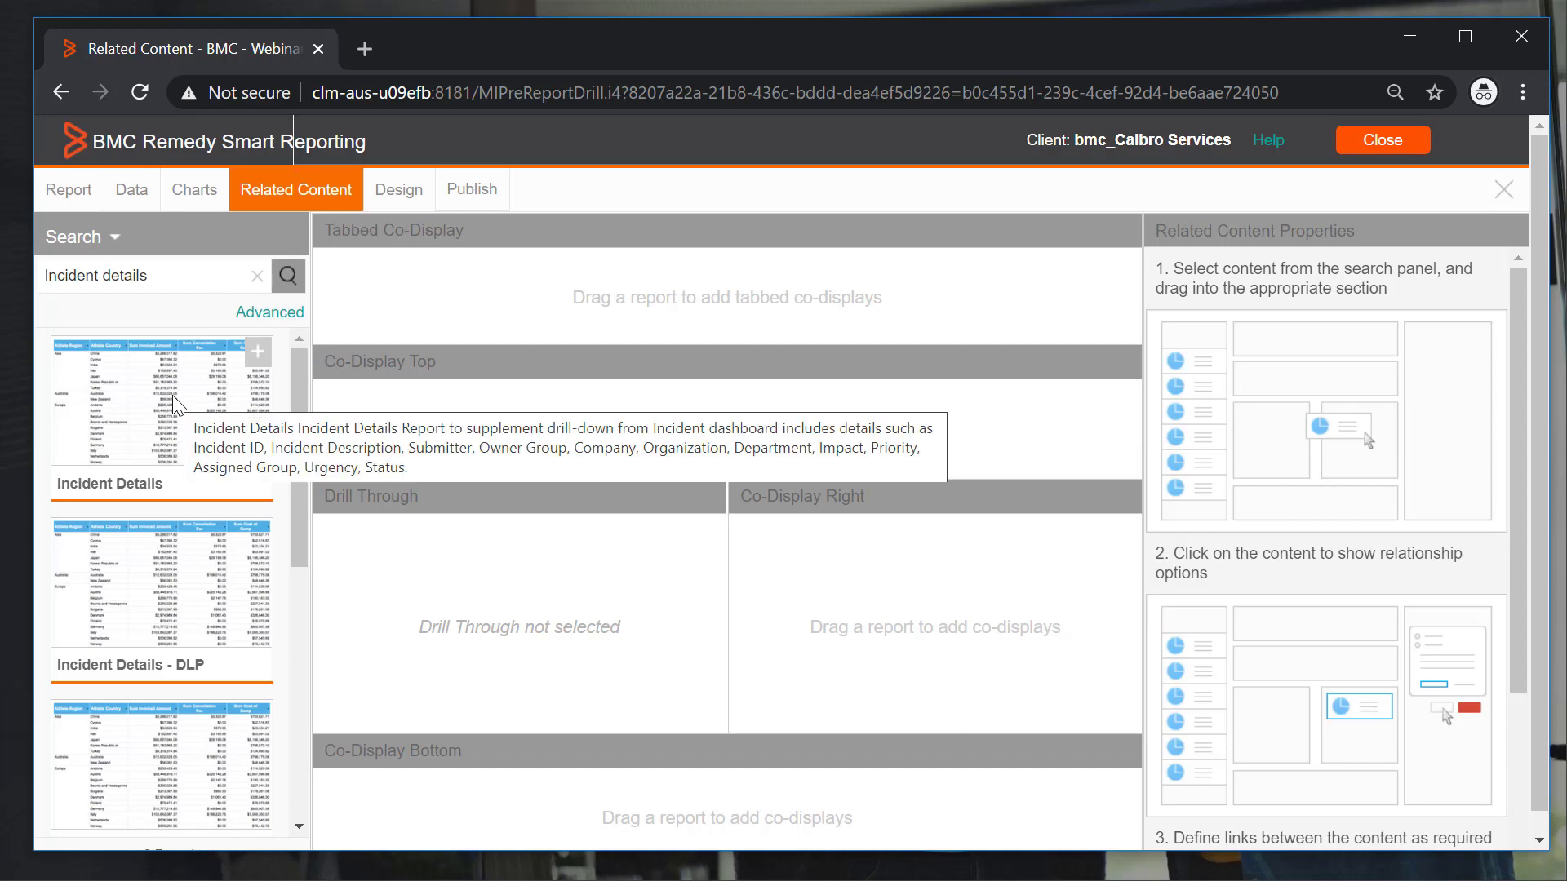
pyautogui.moveTo(173, 395); pyautogui.dragTo(522, 303)
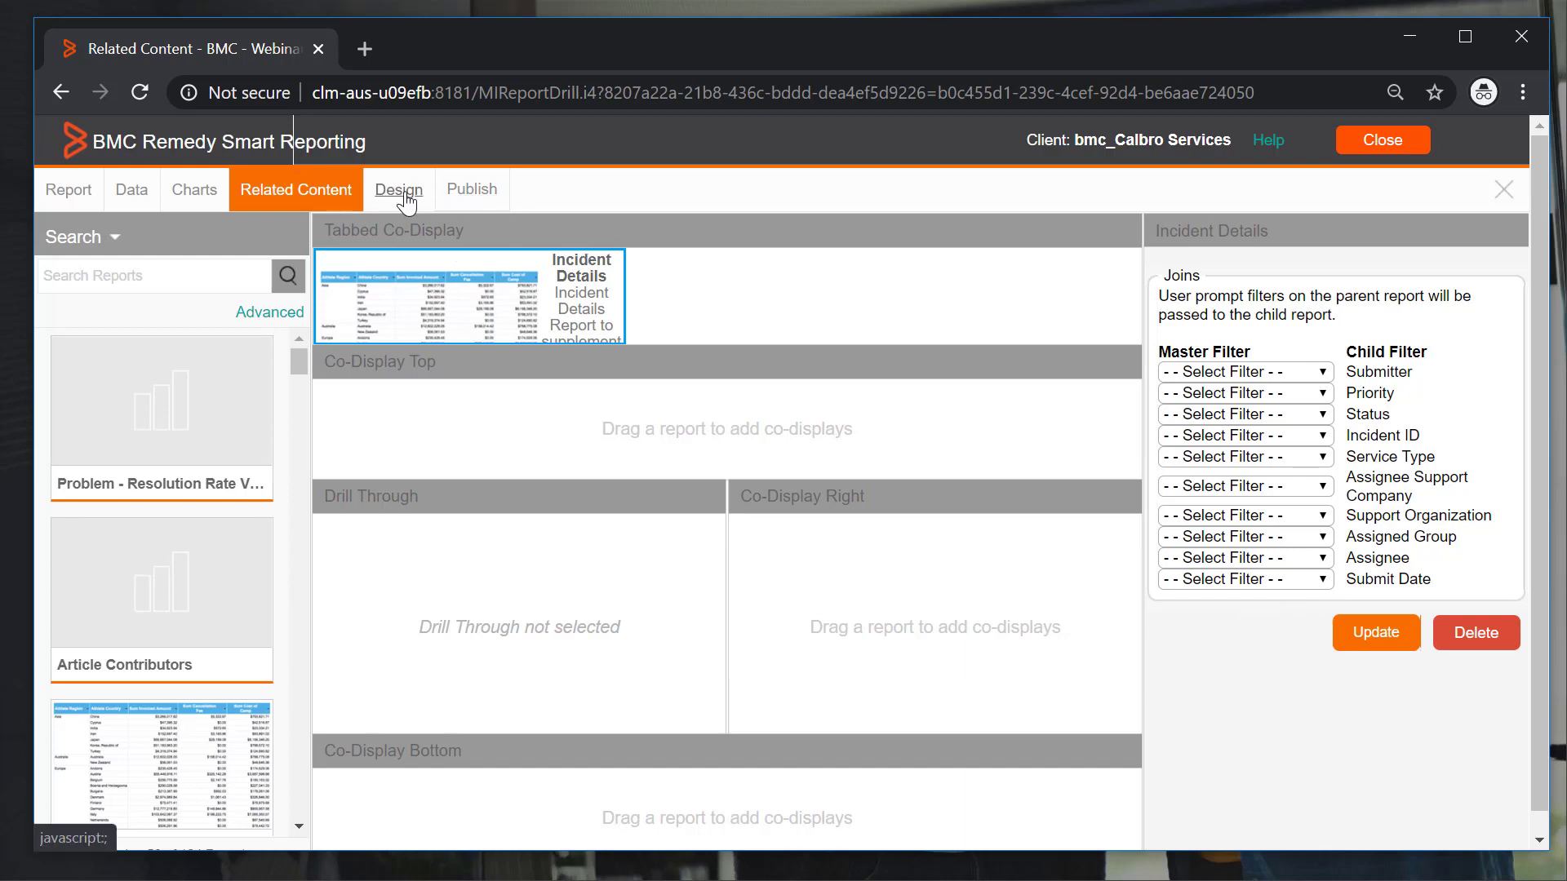
# - Save the edited report without translation and check its Incident Details co-display before closing it
pyautogui.click(457, 192)
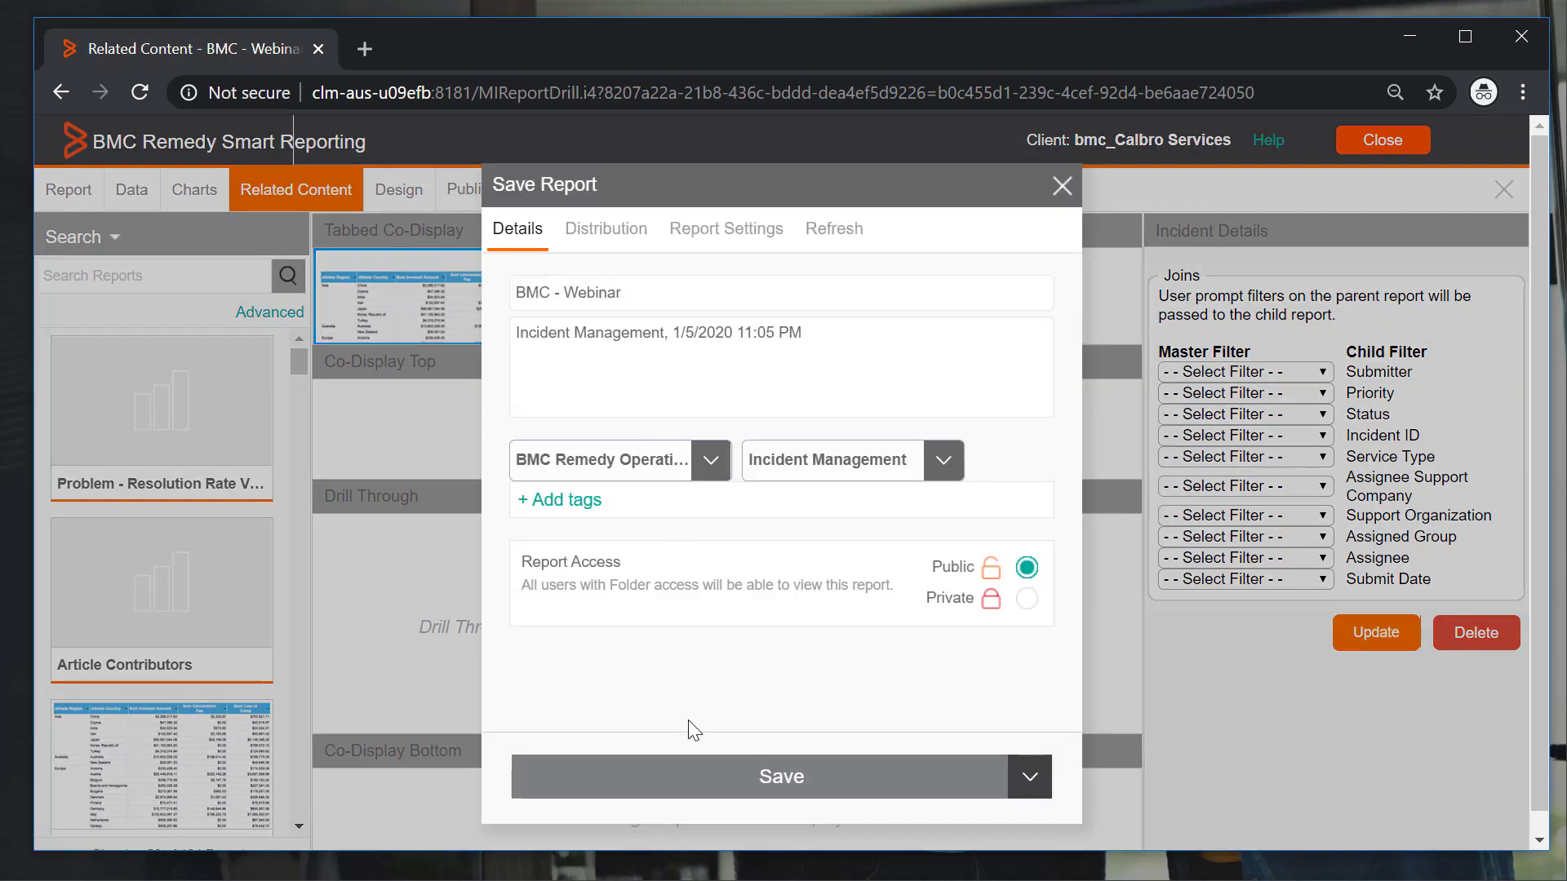
pyautogui.click(692, 775)
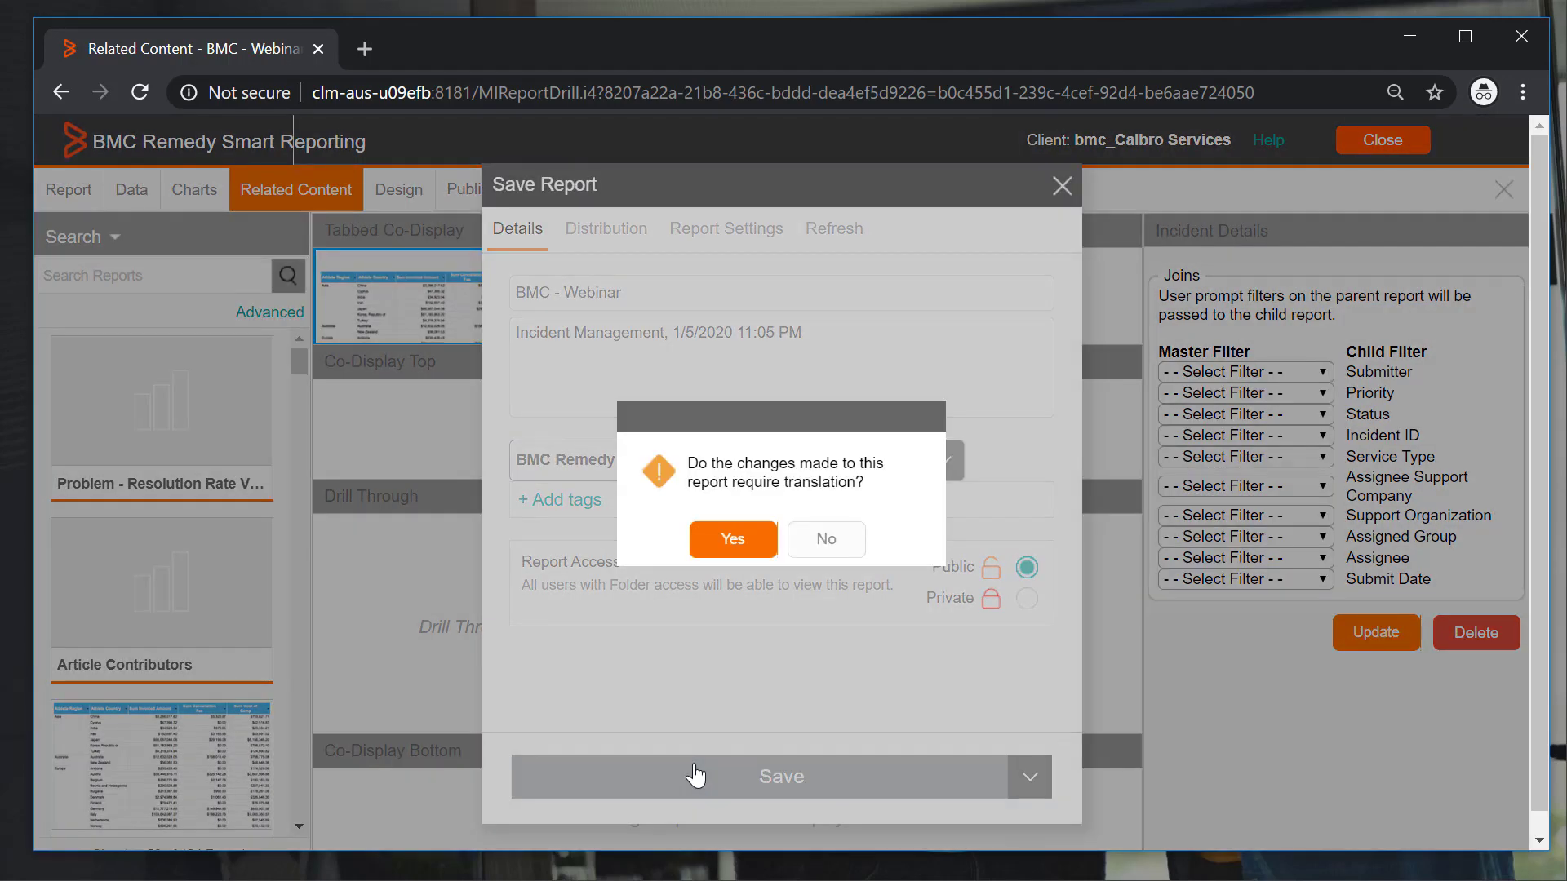
pyautogui.click(824, 534)
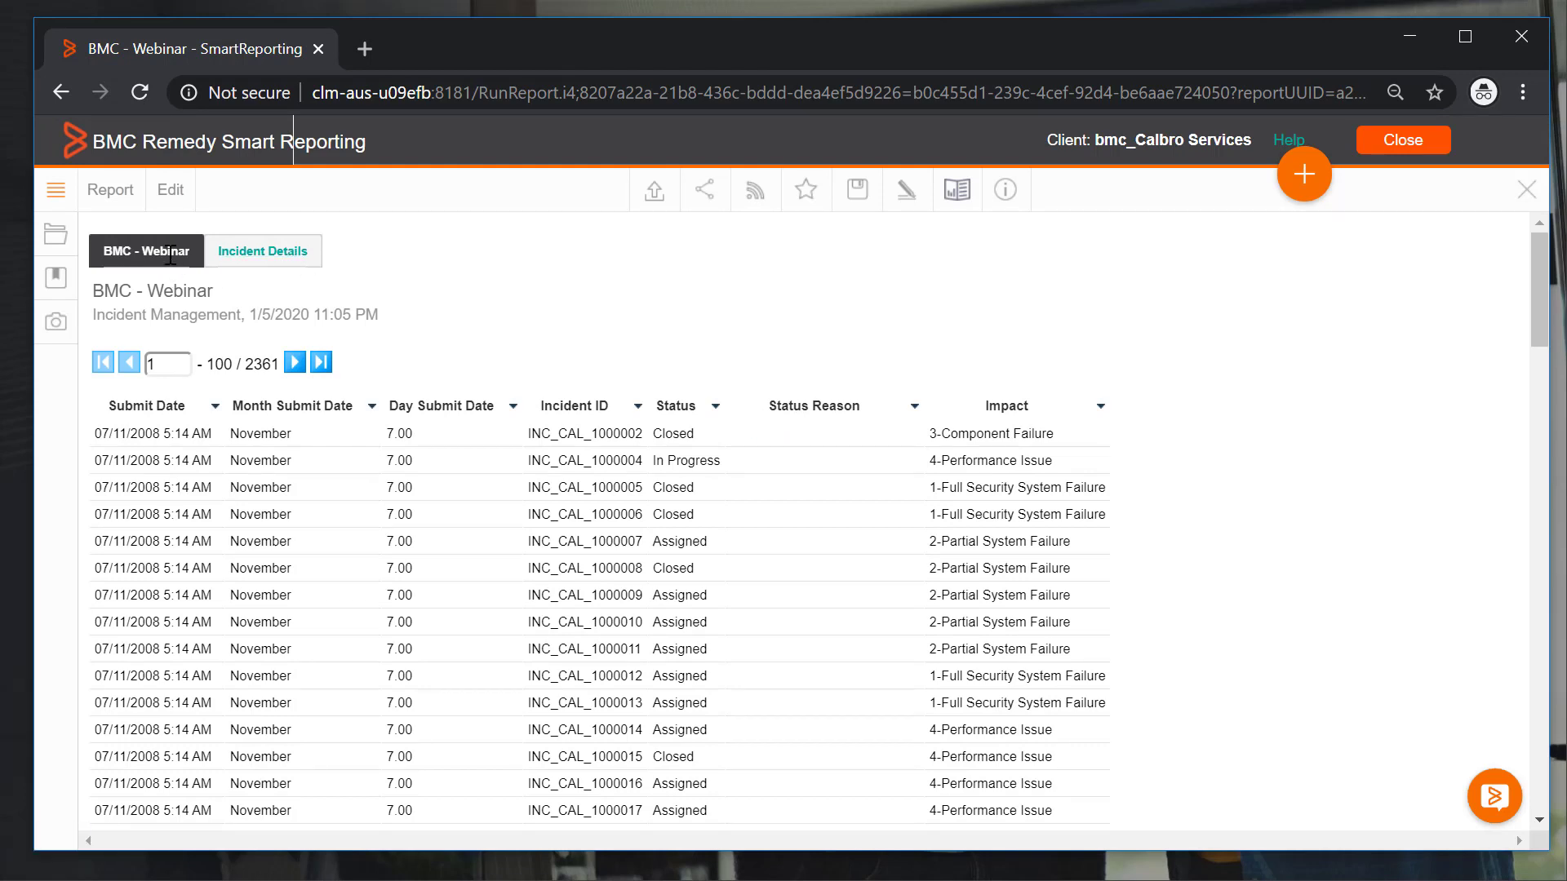
pyautogui.click(276, 253)
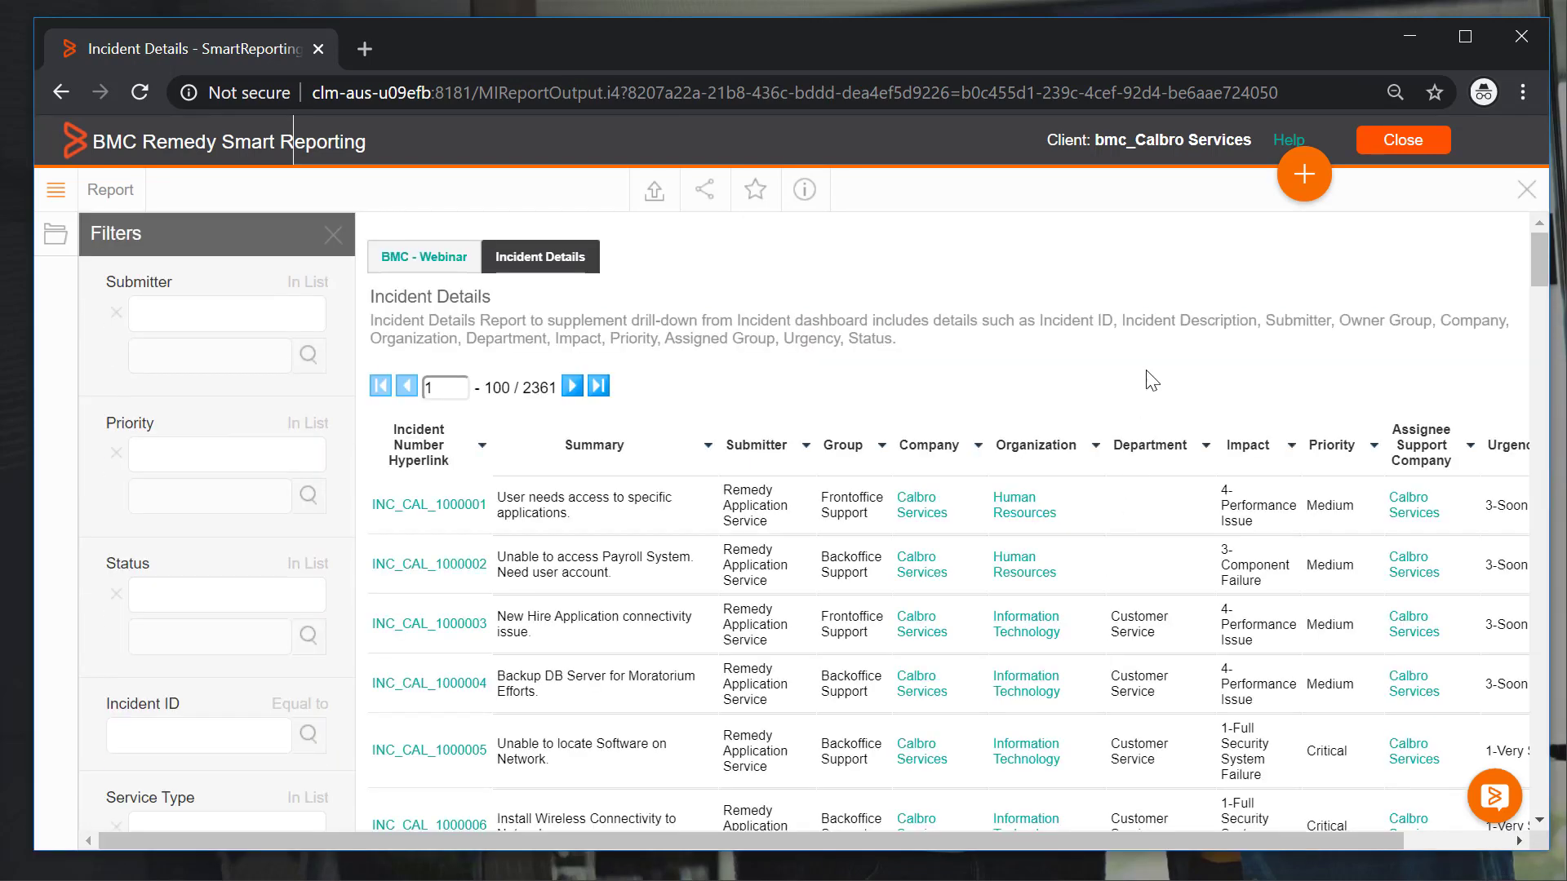
pyautogui.click(1527, 191)
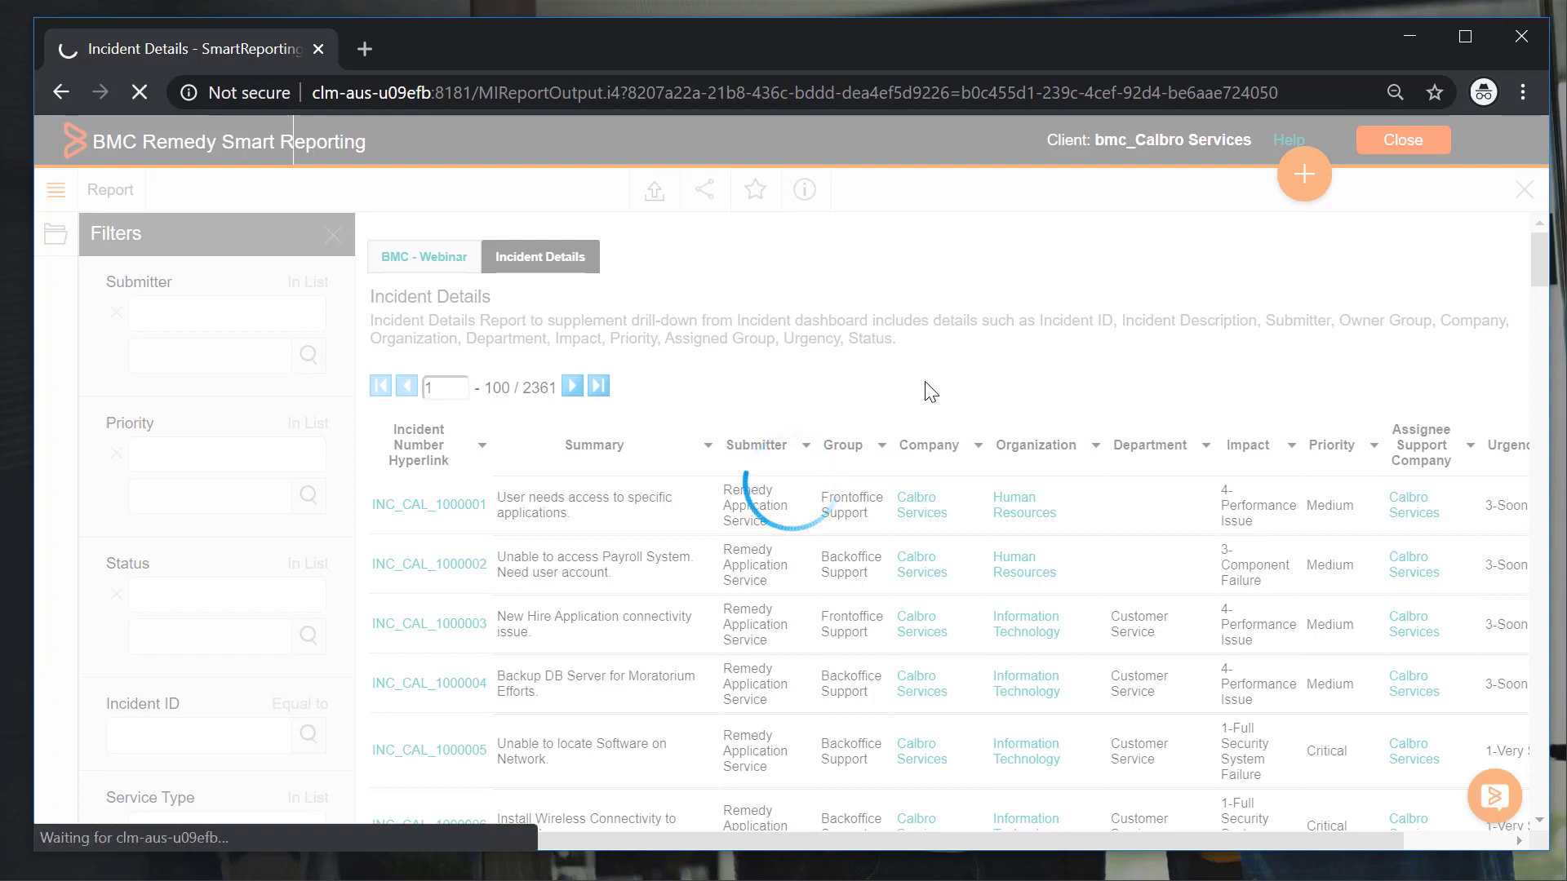
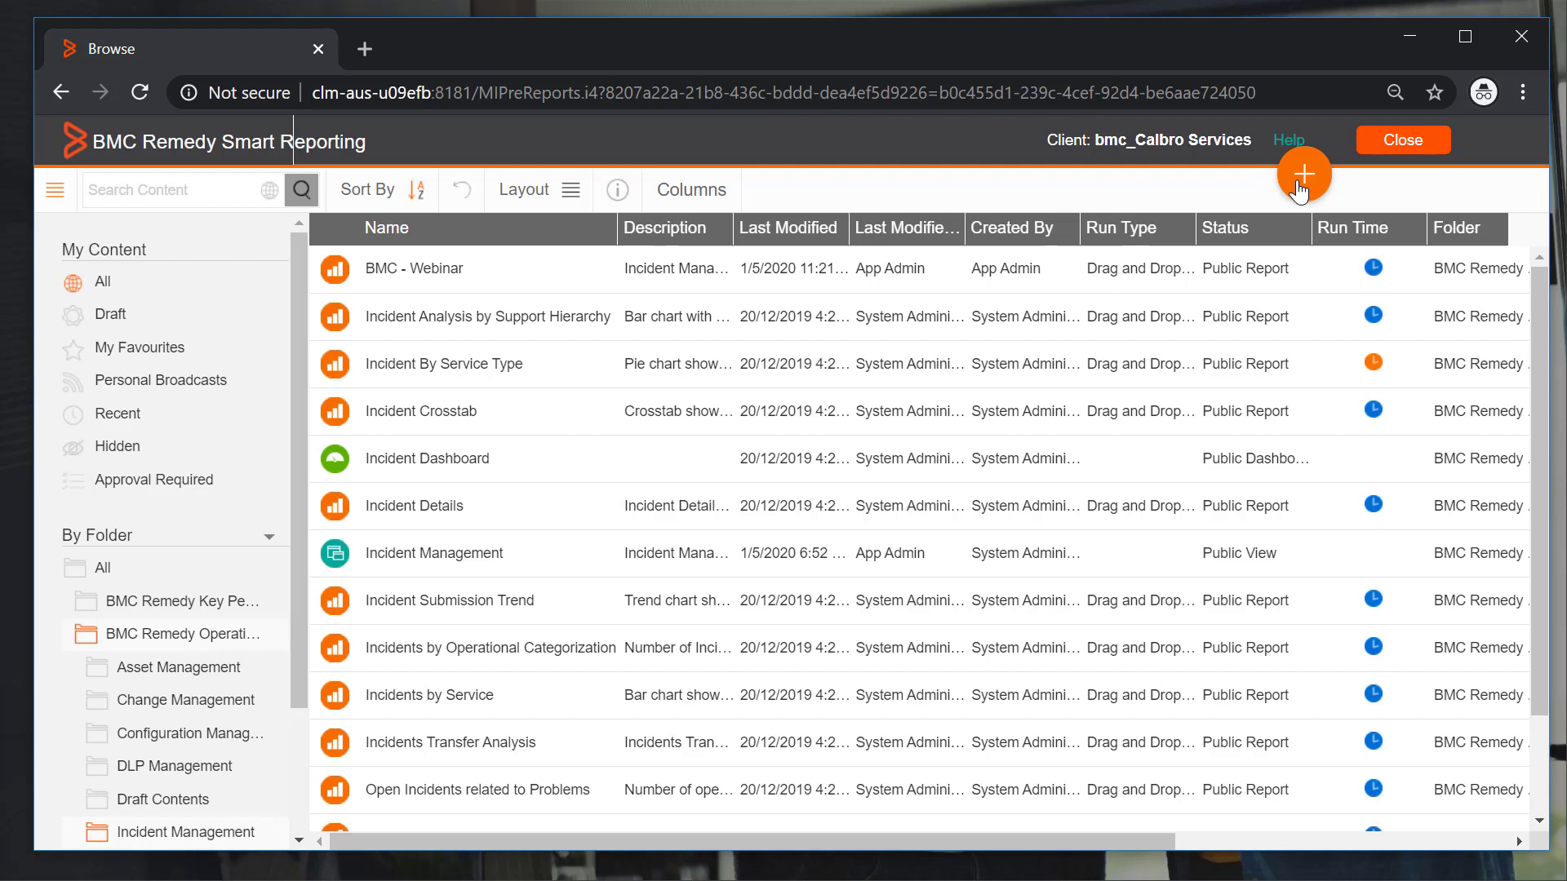
# - Open the list of reference codes in the Admin Console
pyautogui.click(46, 209)
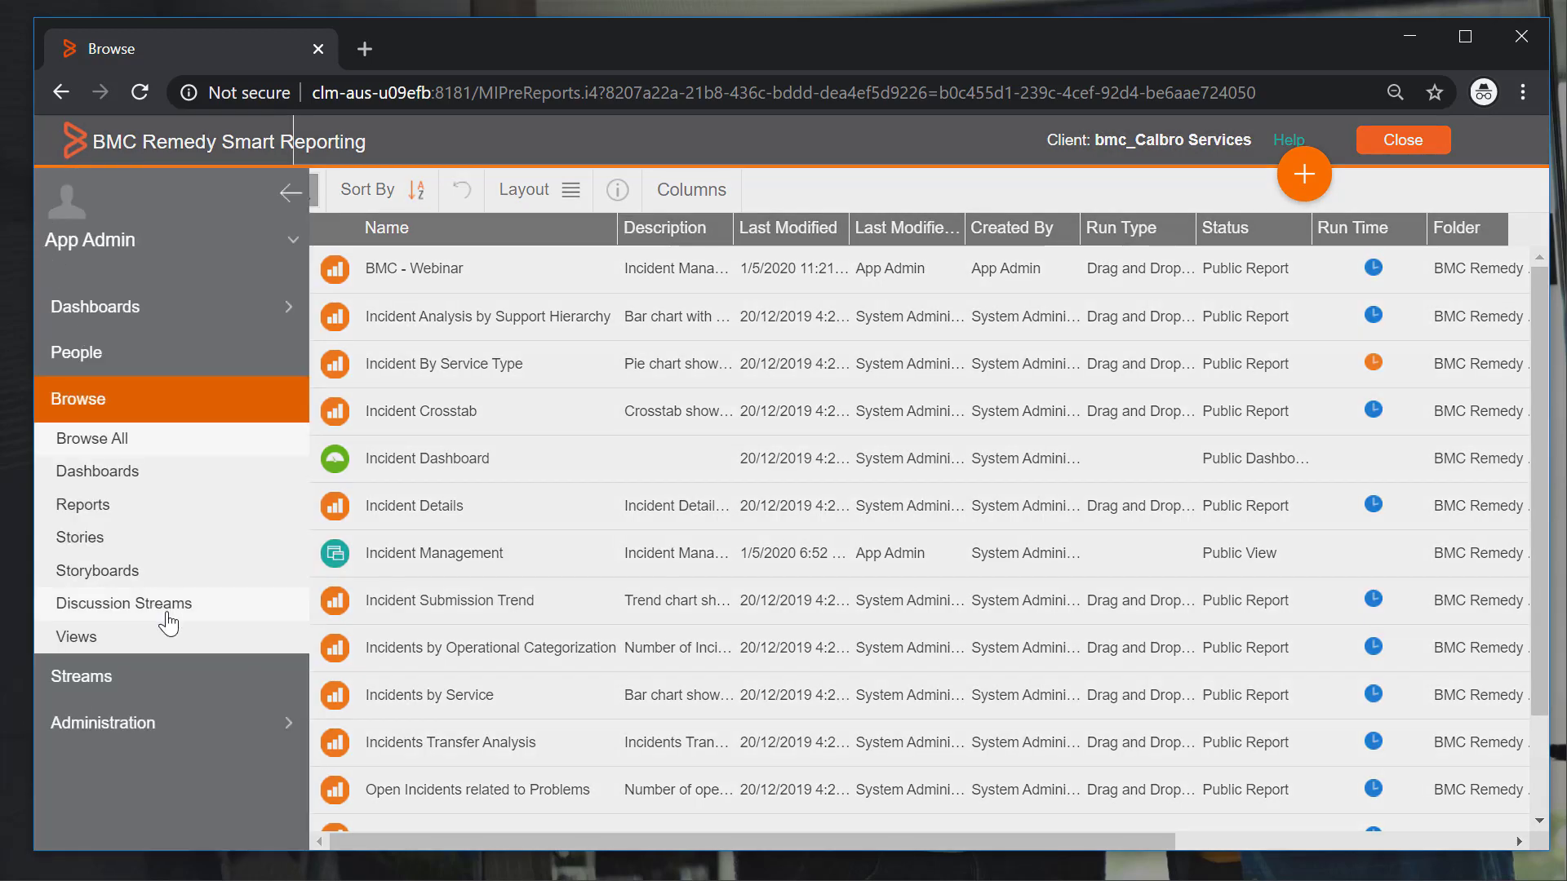
pyautogui.click(145, 724)
pyautogui.click(129, 539)
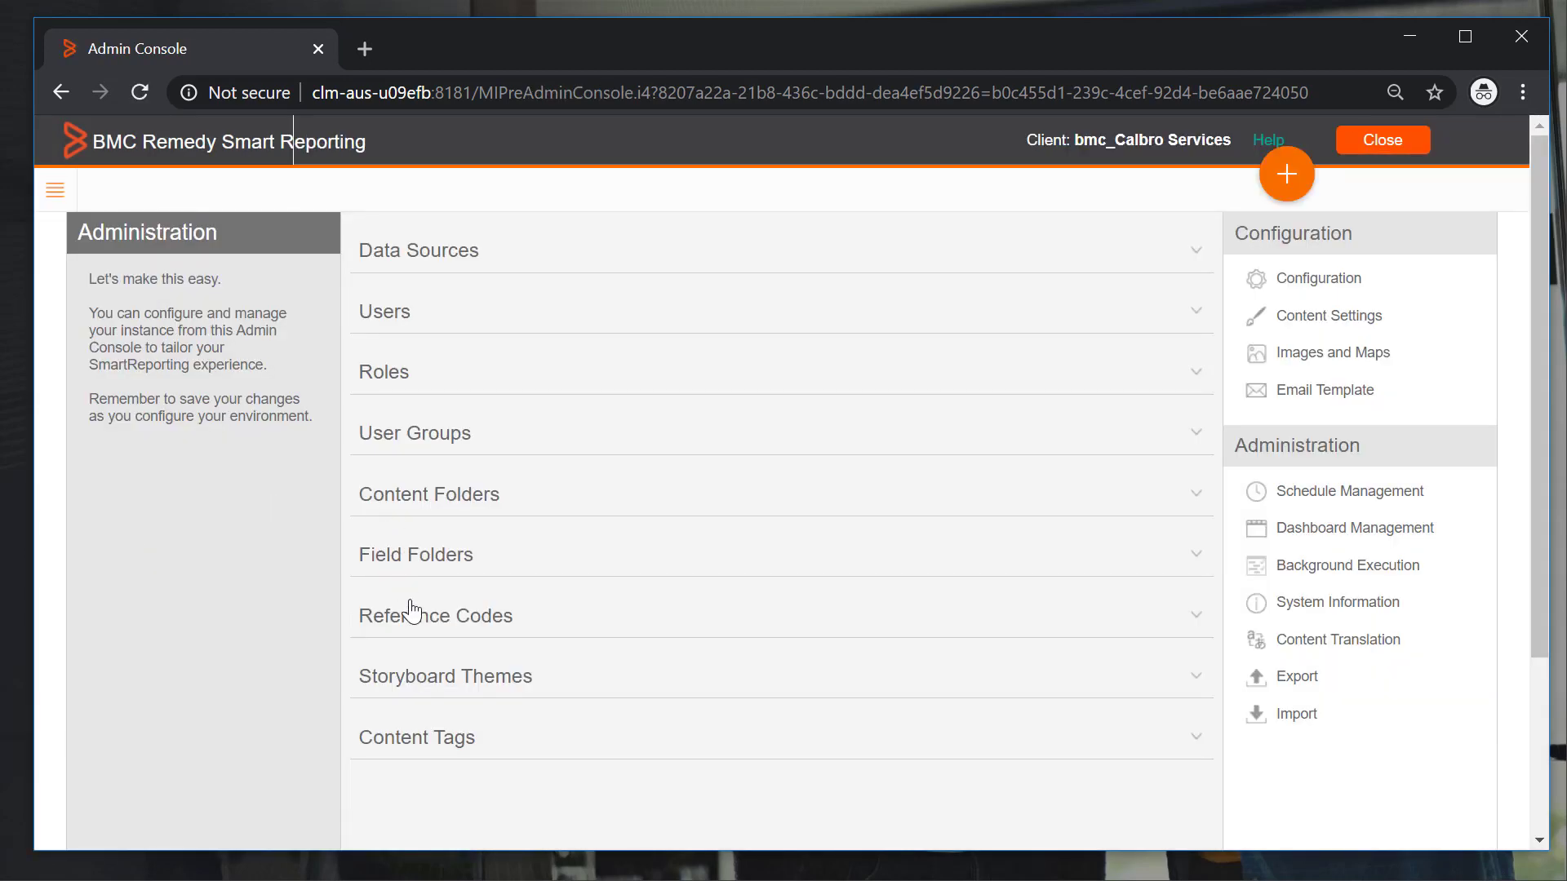
pyautogui.click(411, 613)
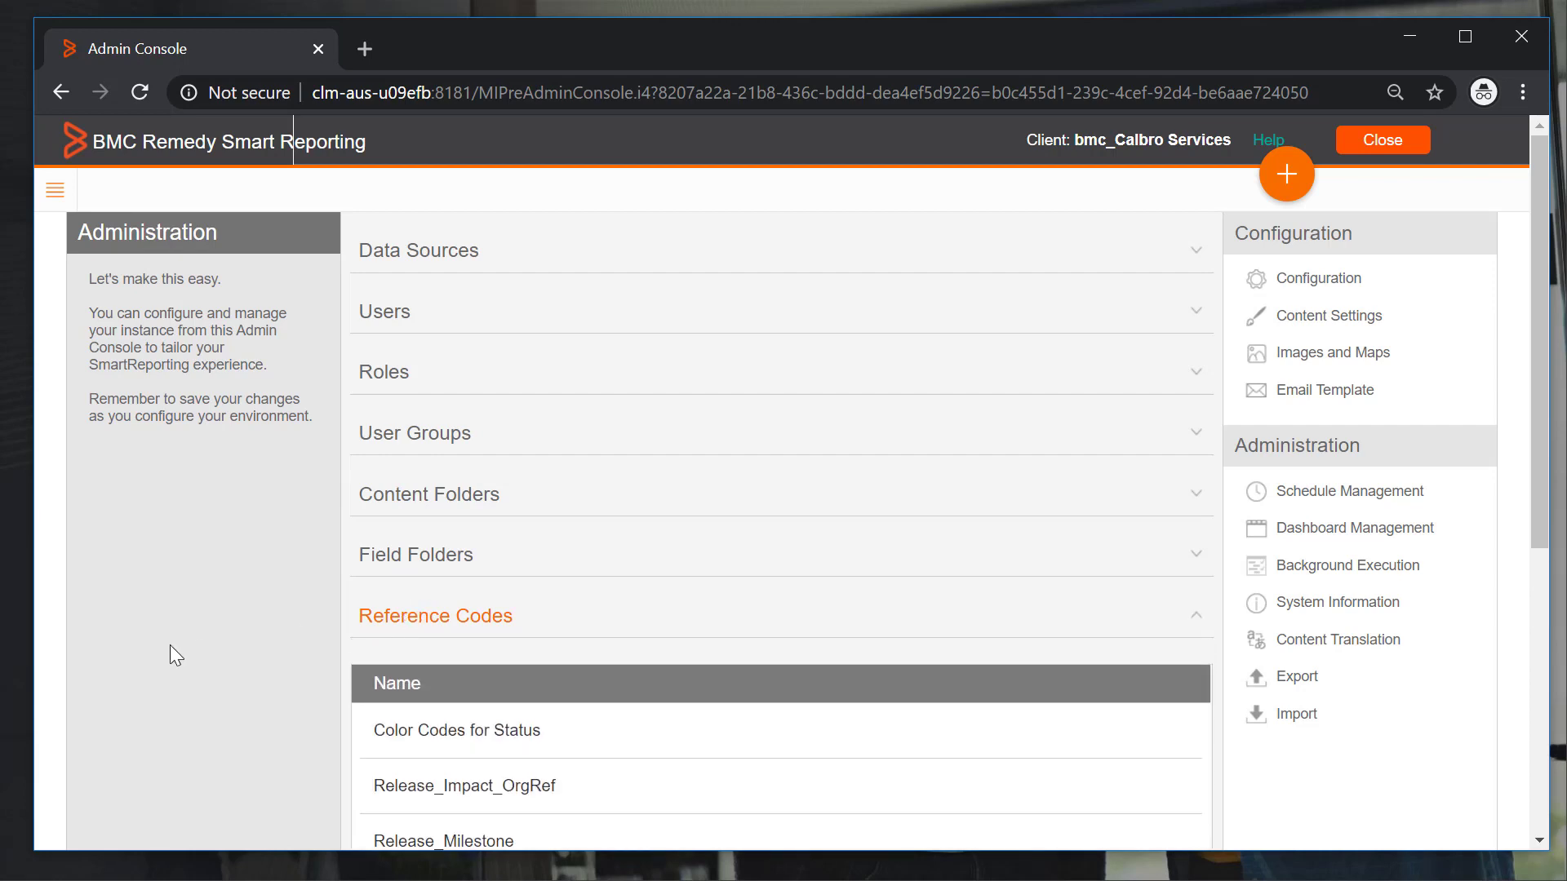
pyautogui.scroll(-5, 170, 644)
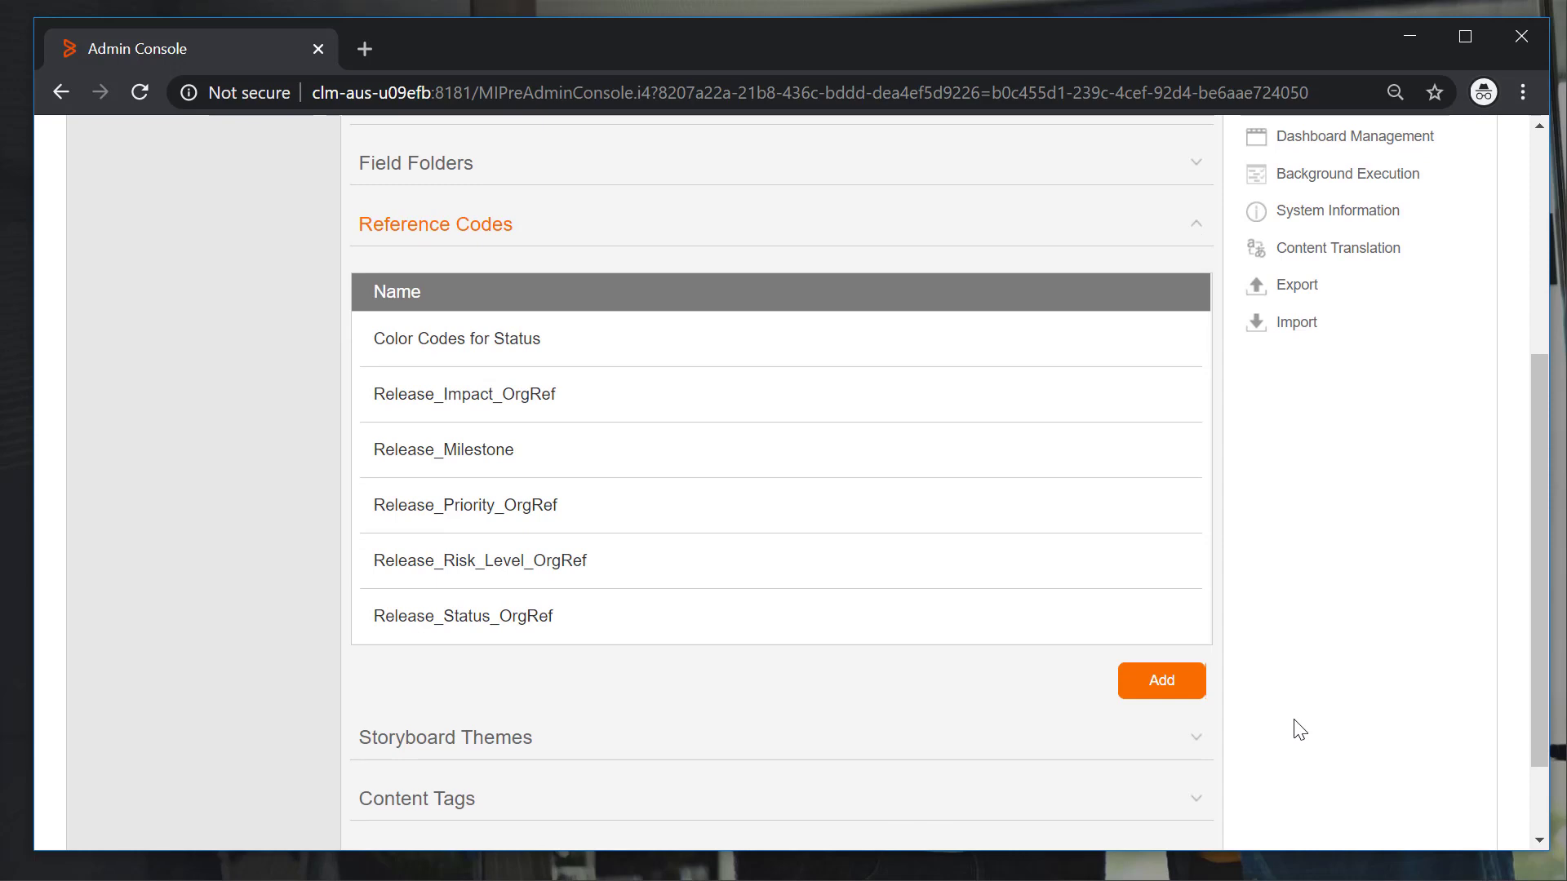
# - Start a new reference code with Custom Colours enabled and go to its value definitions
pyautogui.click(1185, 684)
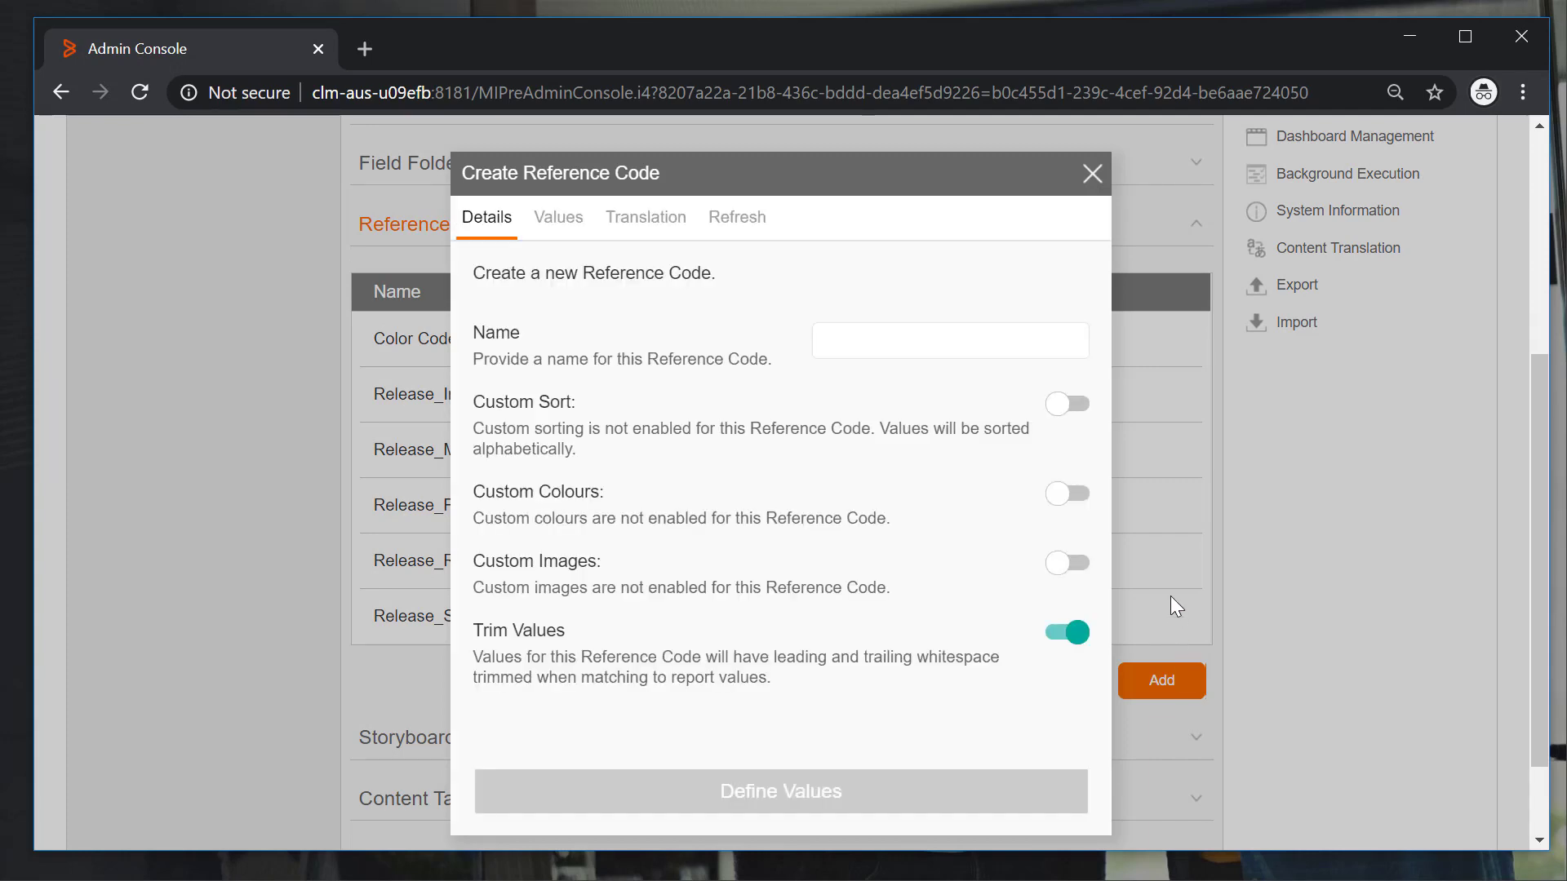
pyautogui.click(1076, 495)
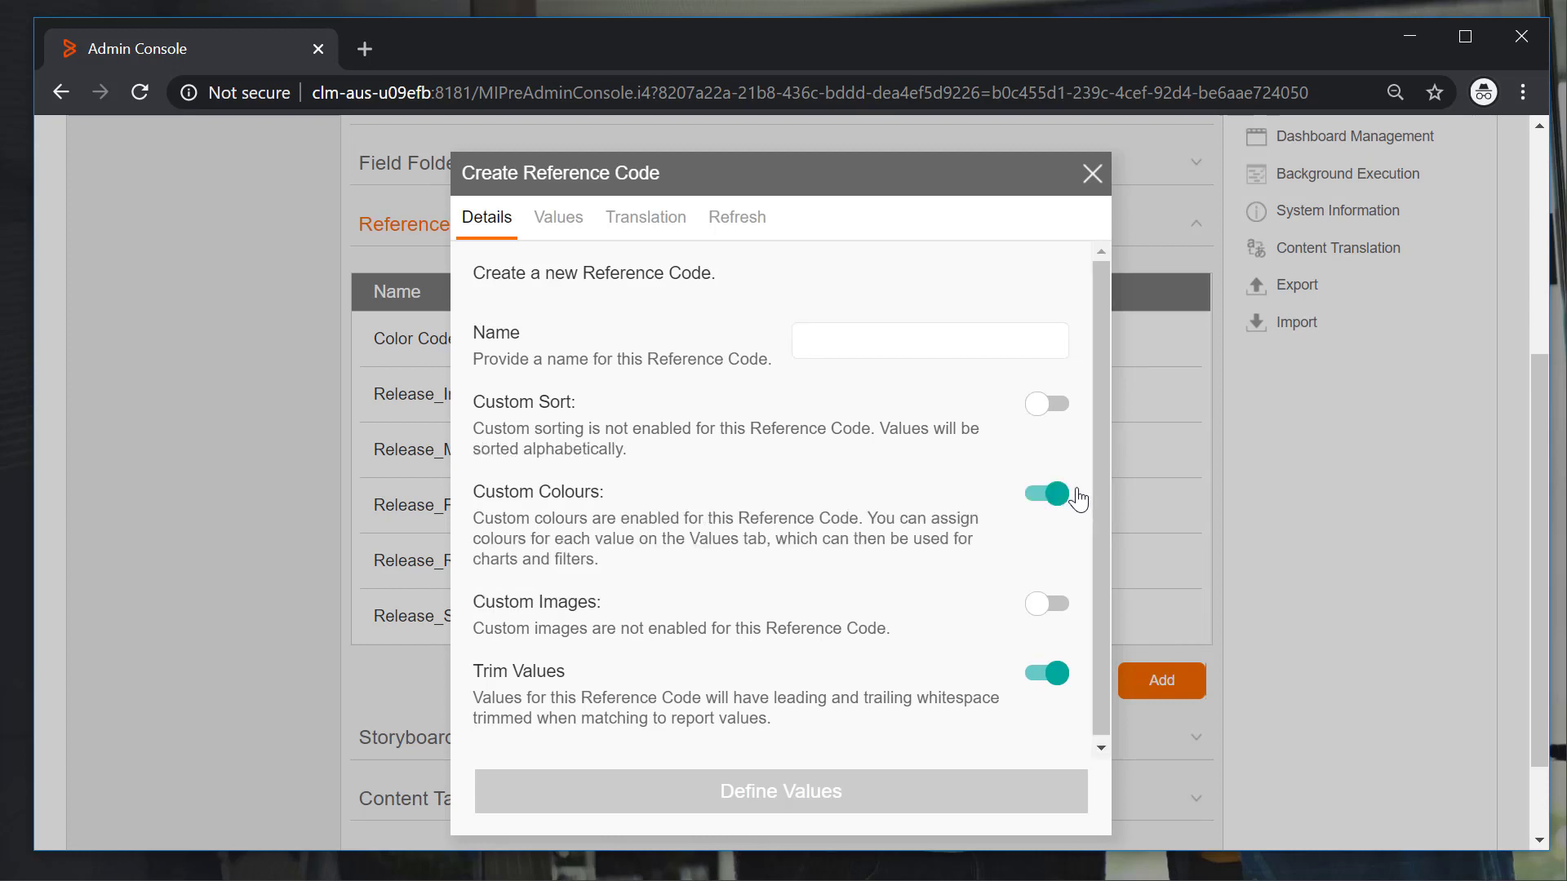
pyautogui.click(563, 219)
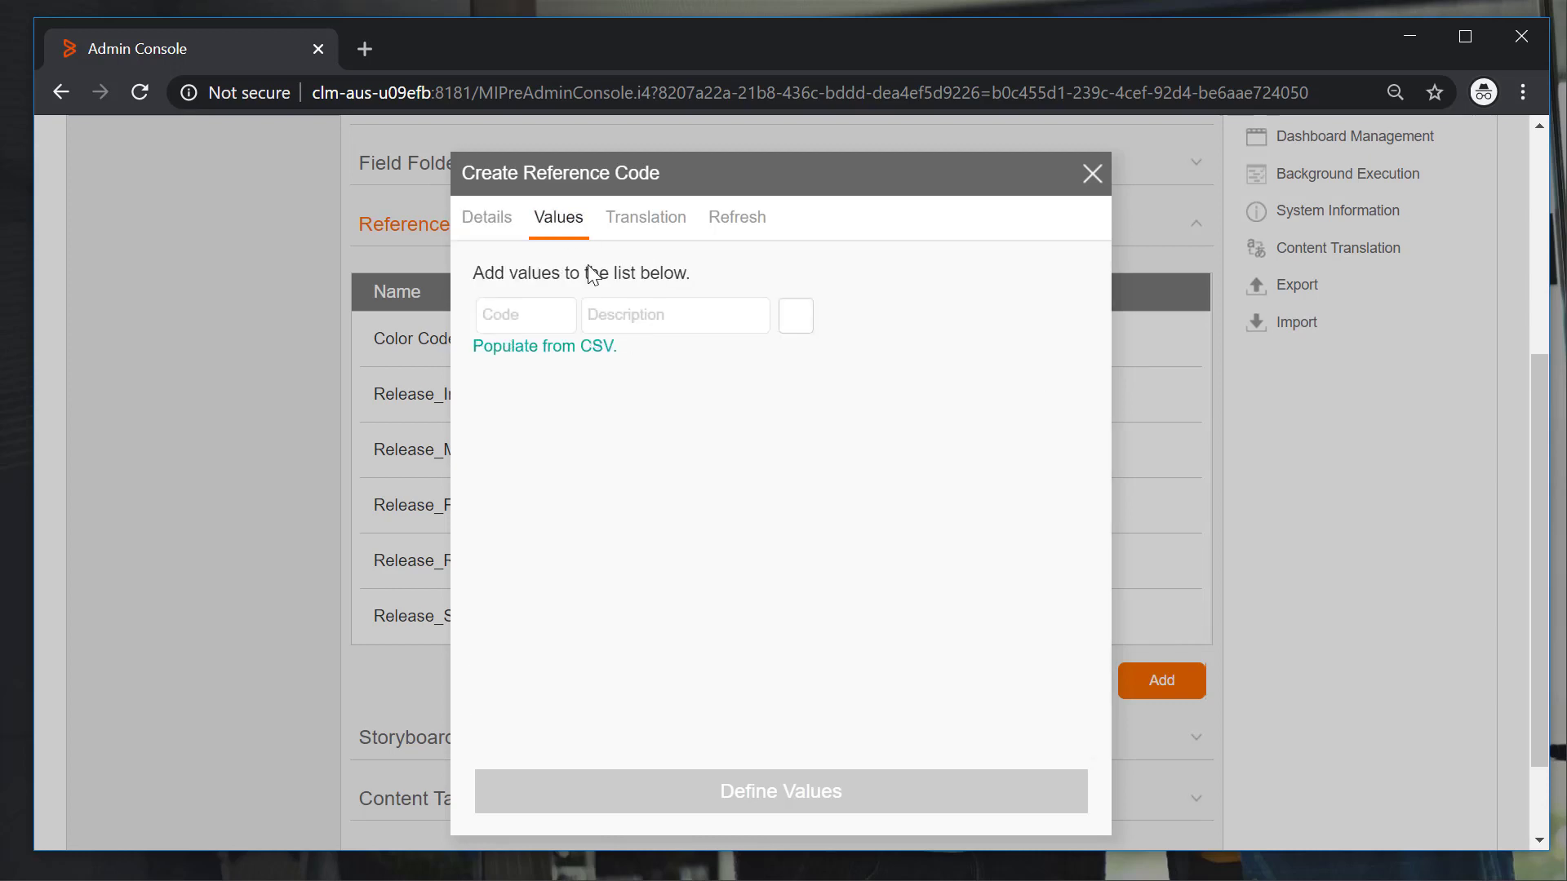
# - Add a reference code value with code and description Resolved and a yellow-green colour
pyautogui.click(550, 302)
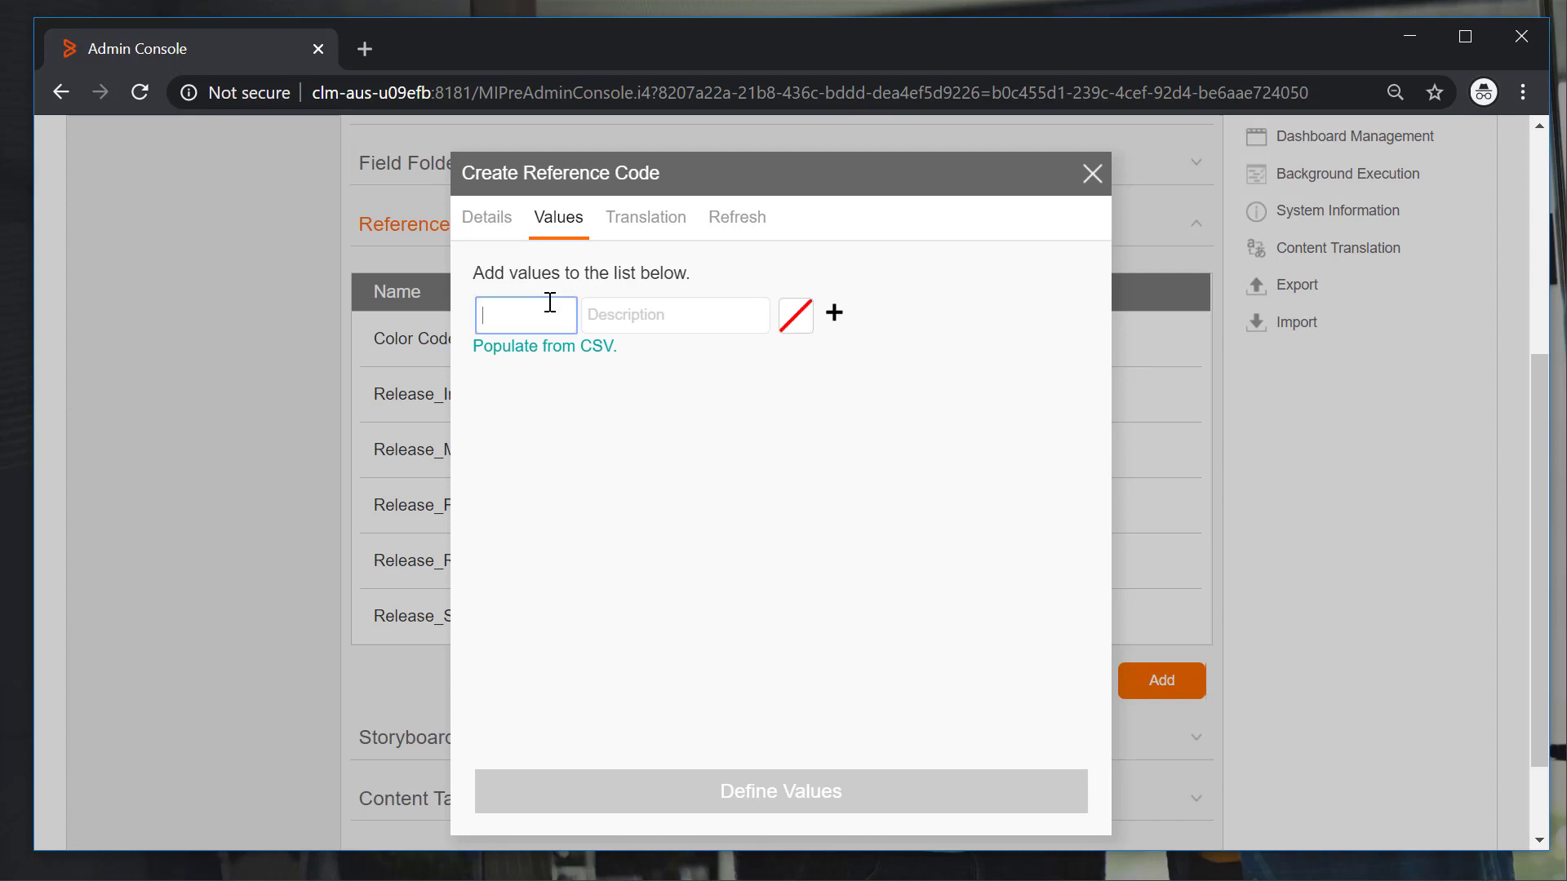
pyautogui.write('Resolved')
pyautogui.doubleClick(550, 303)
pyautogui.hotkey('ctrl', 'c')
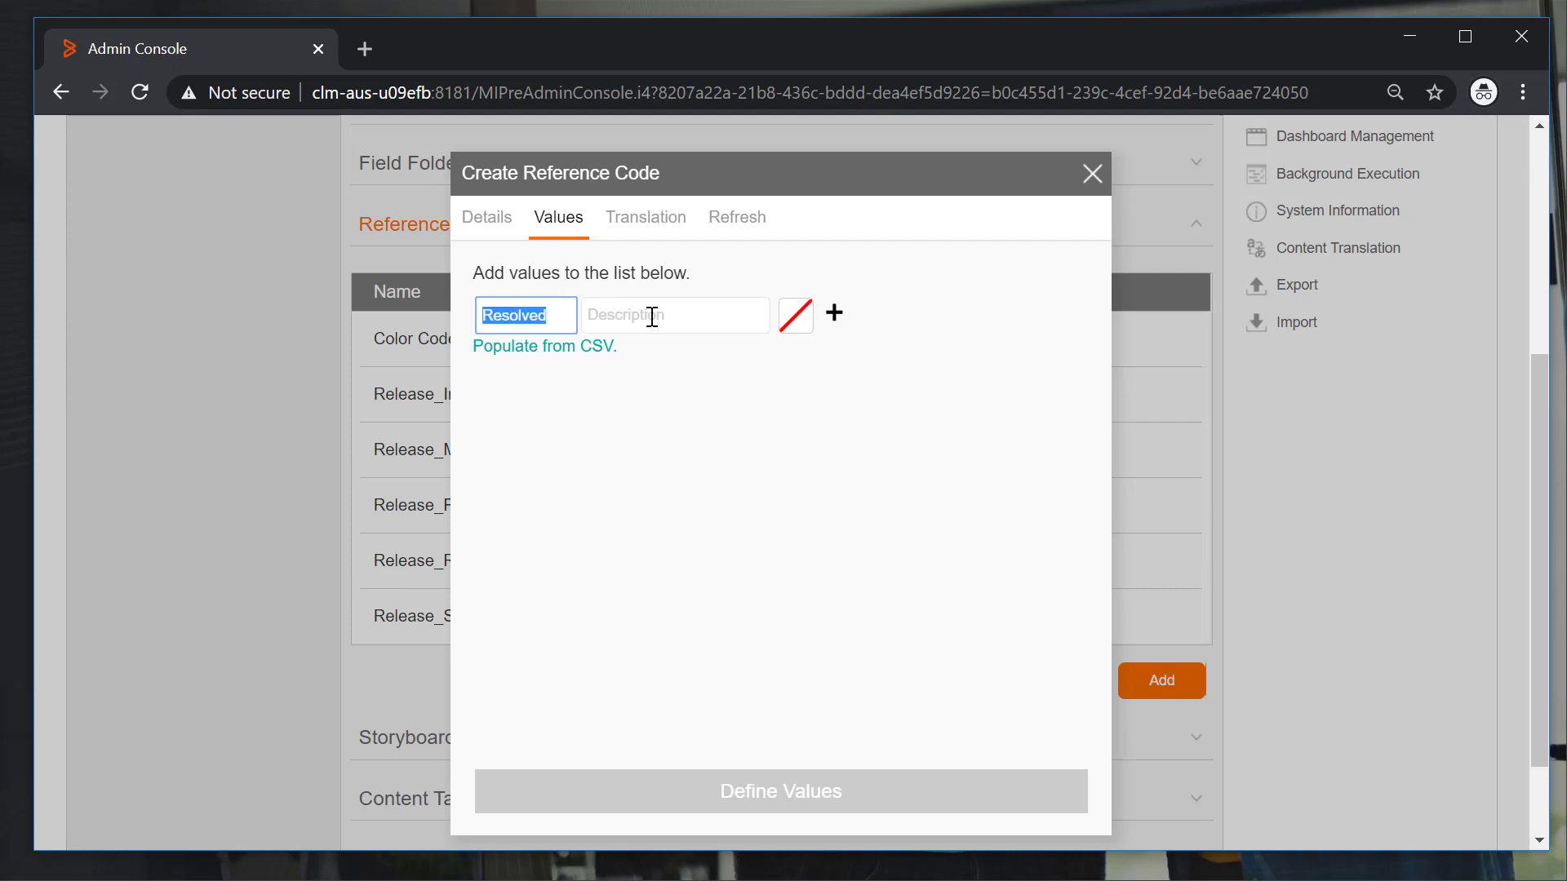
pyautogui.click(652, 316)
pyautogui.hotkey('ctrl', 'v')
pyautogui.click(796, 315)
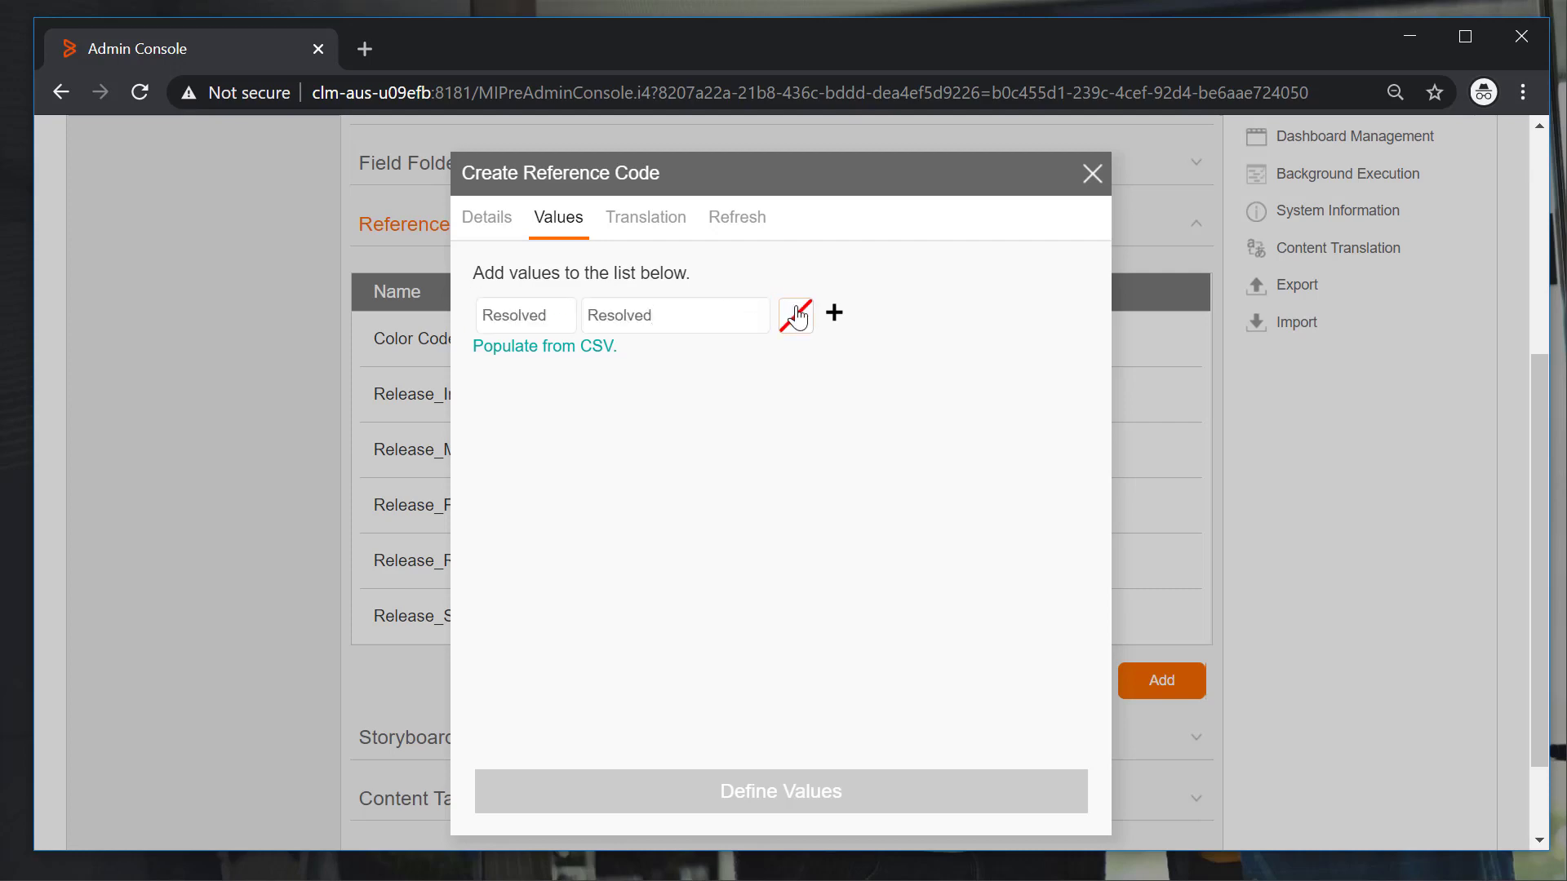
pyautogui.click(823, 433)
pyautogui.click(834, 313)
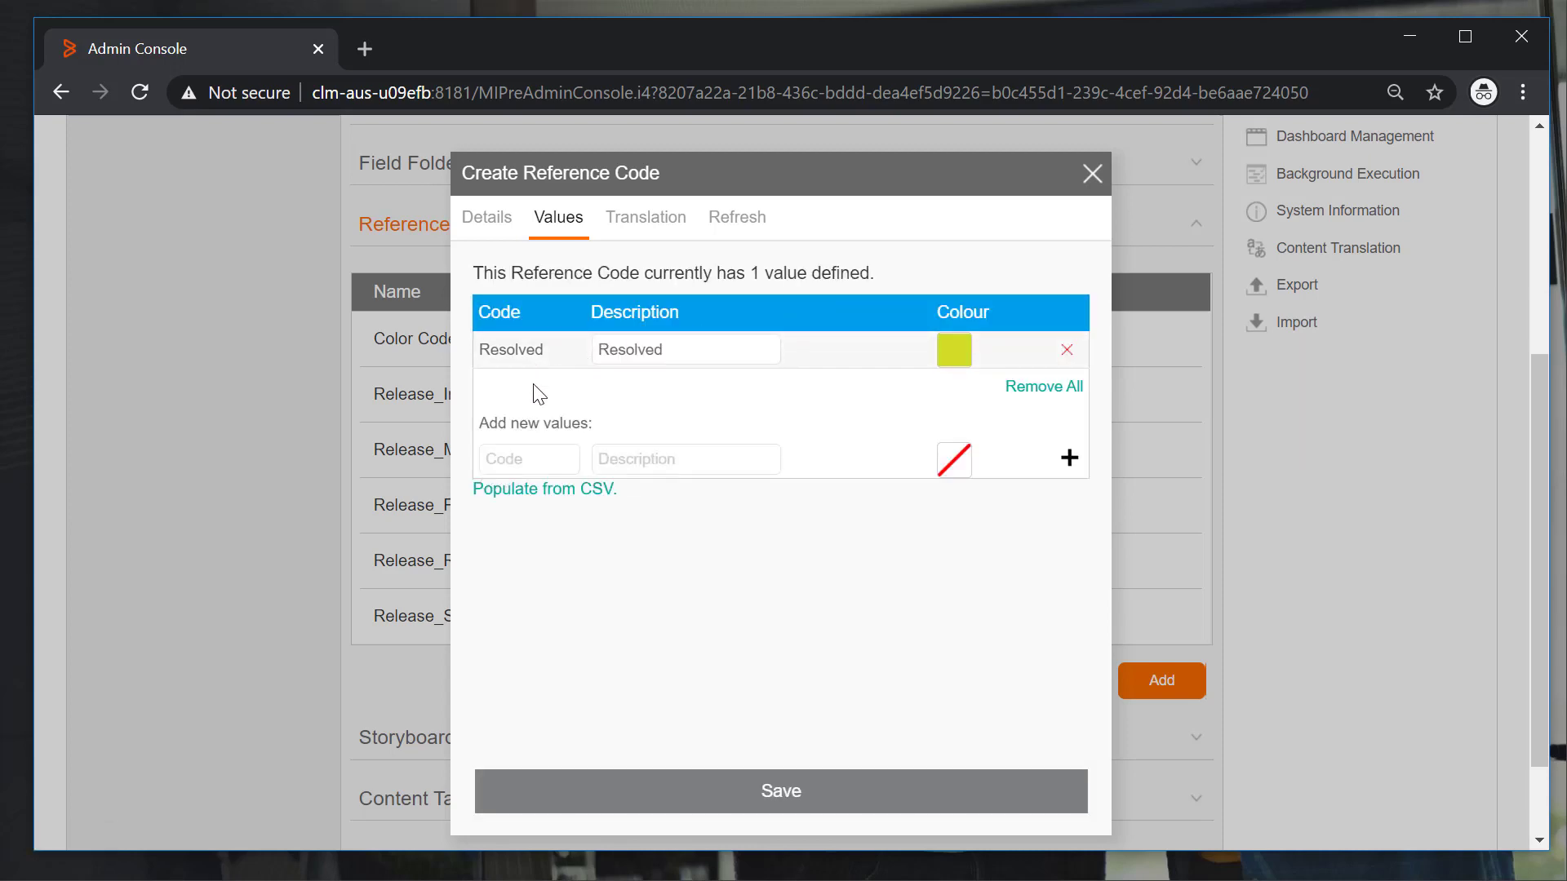
# - Add a second reference code value with code and description Assigned and an orange colour
pyautogui.click(545, 469)
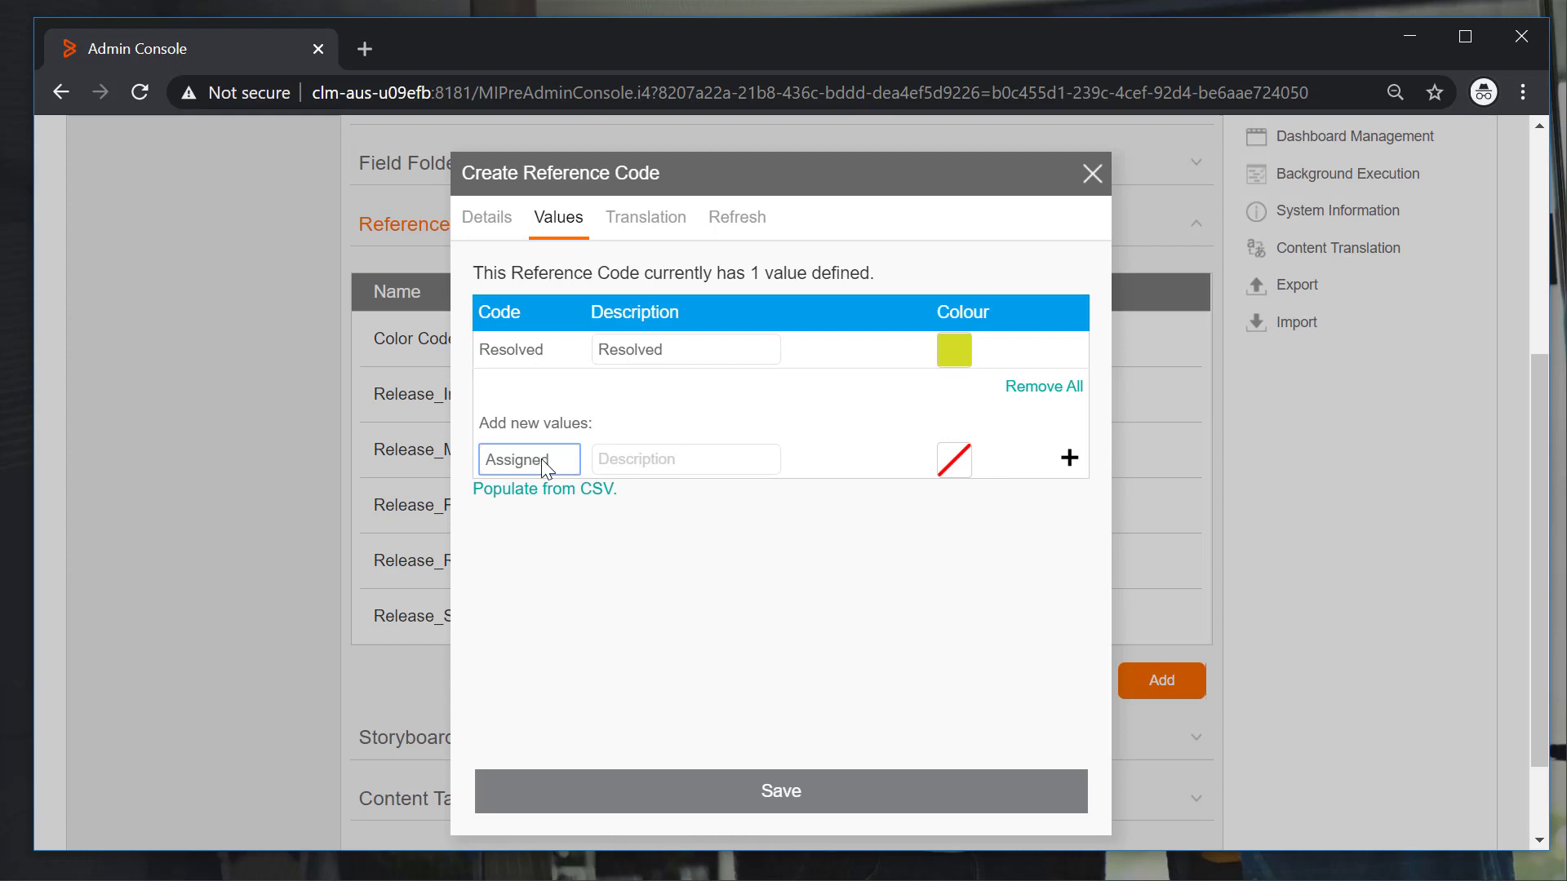
pyautogui.click(629, 461)
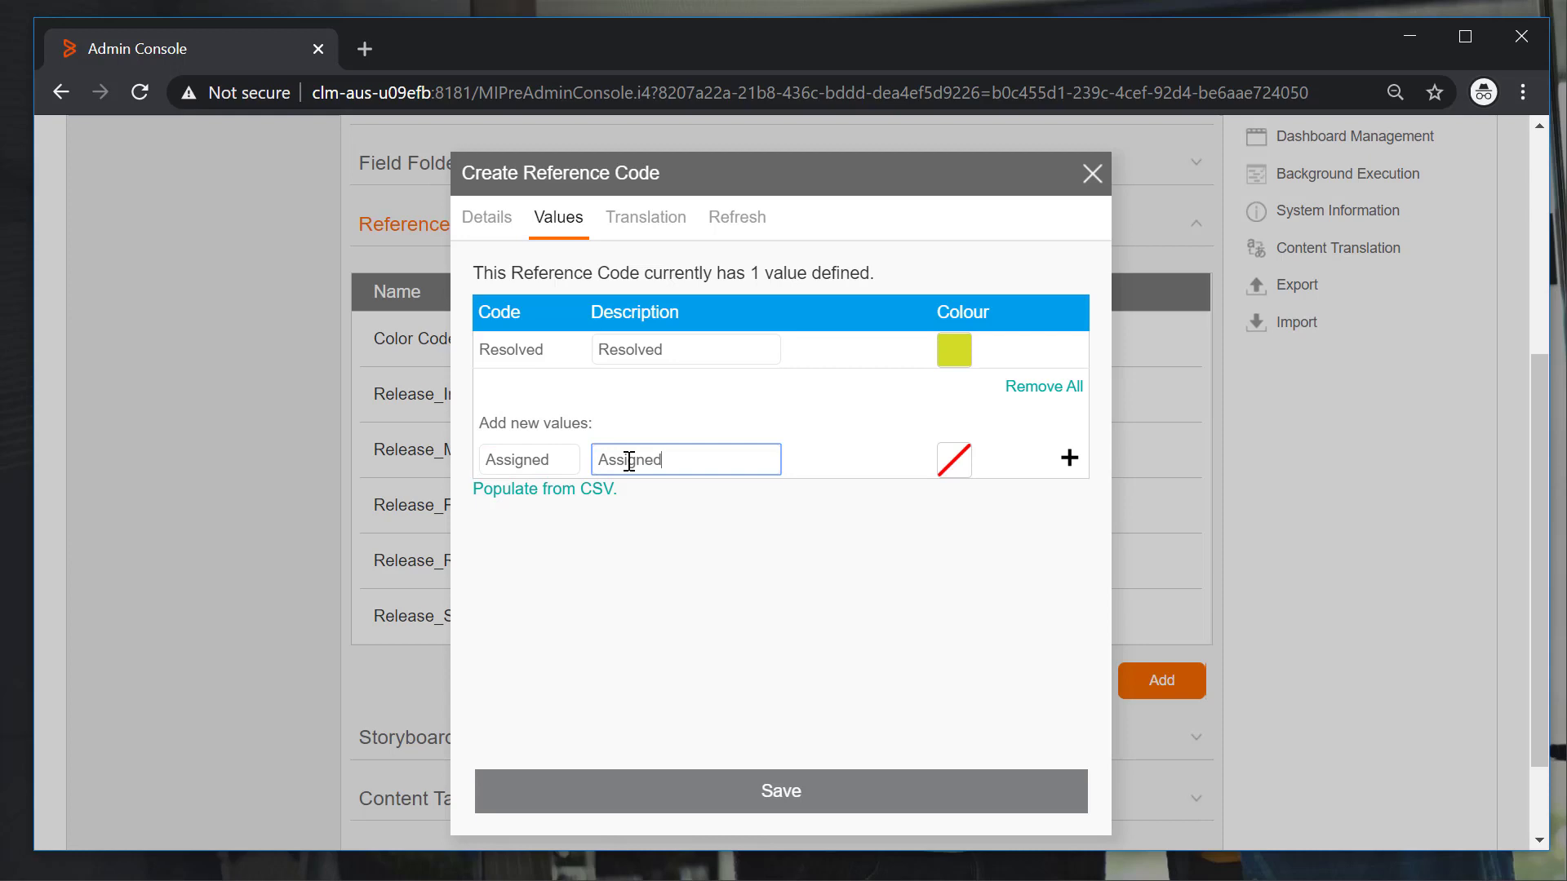
pyautogui.click(954, 460)
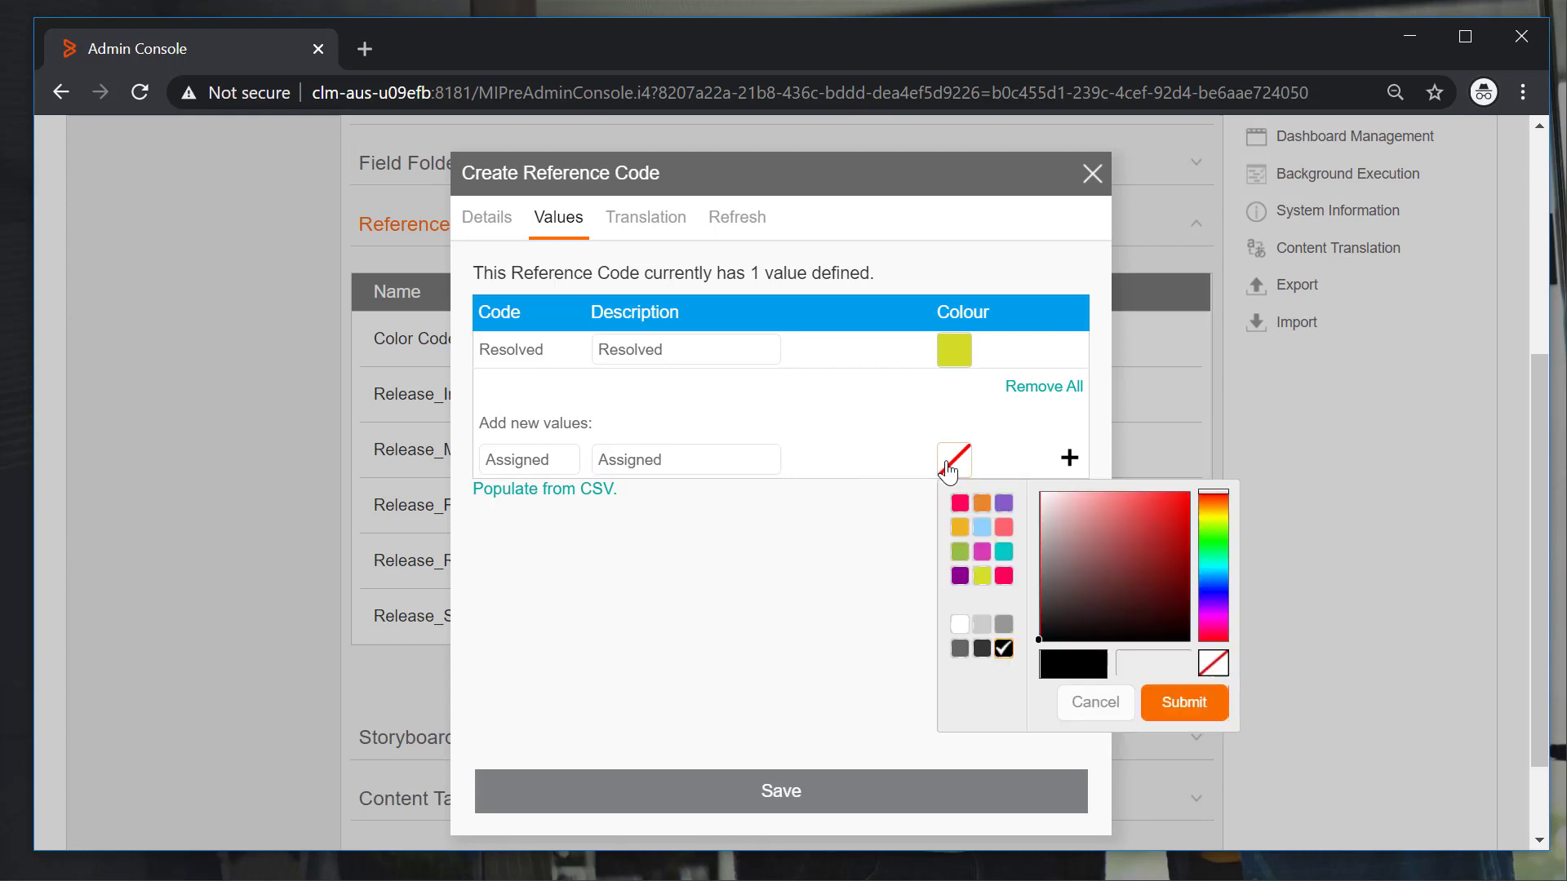
pyautogui.click(983, 506)
pyautogui.click(1069, 457)
# - Add a third reference code value with code and description Pending and a pinkish-red colour
pyautogui.write('Pending')
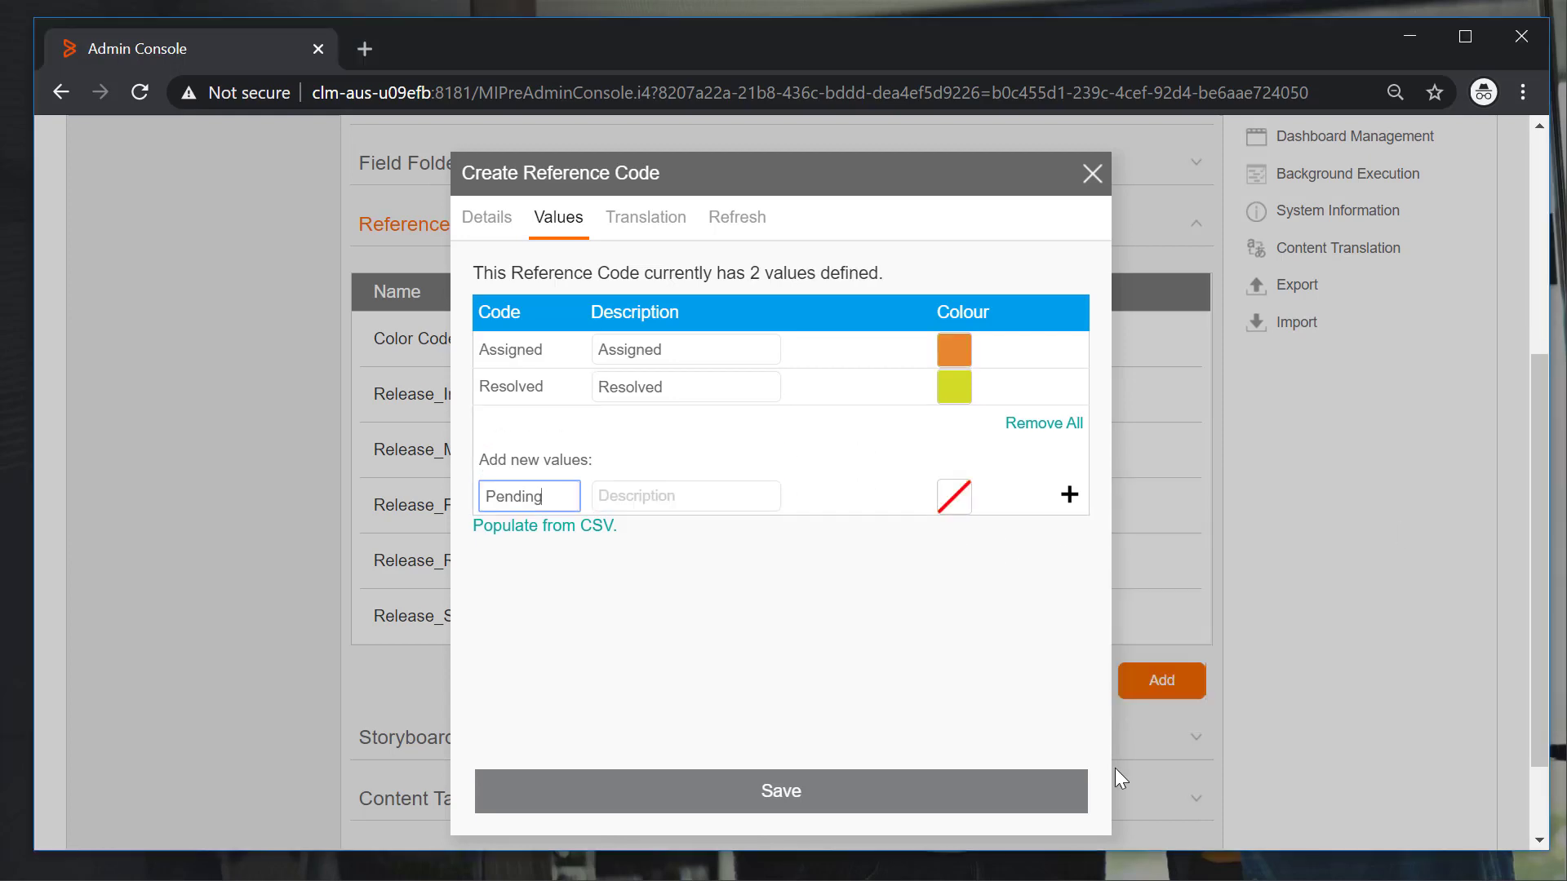
pyautogui.click(699, 508)
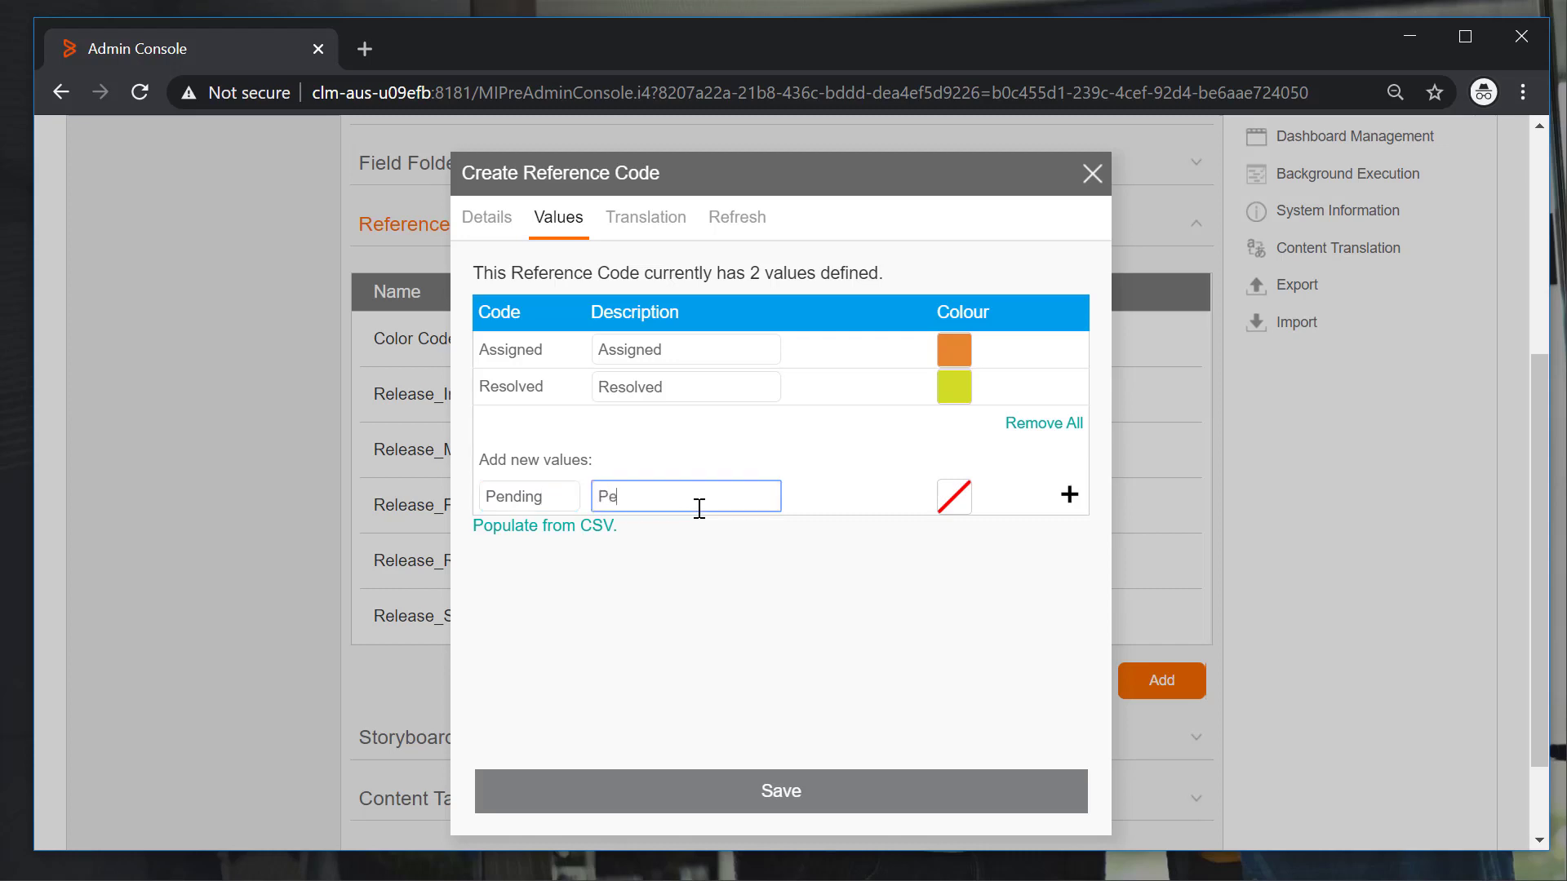
pyautogui.click(950, 505)
pyautogui.click(959, 545)
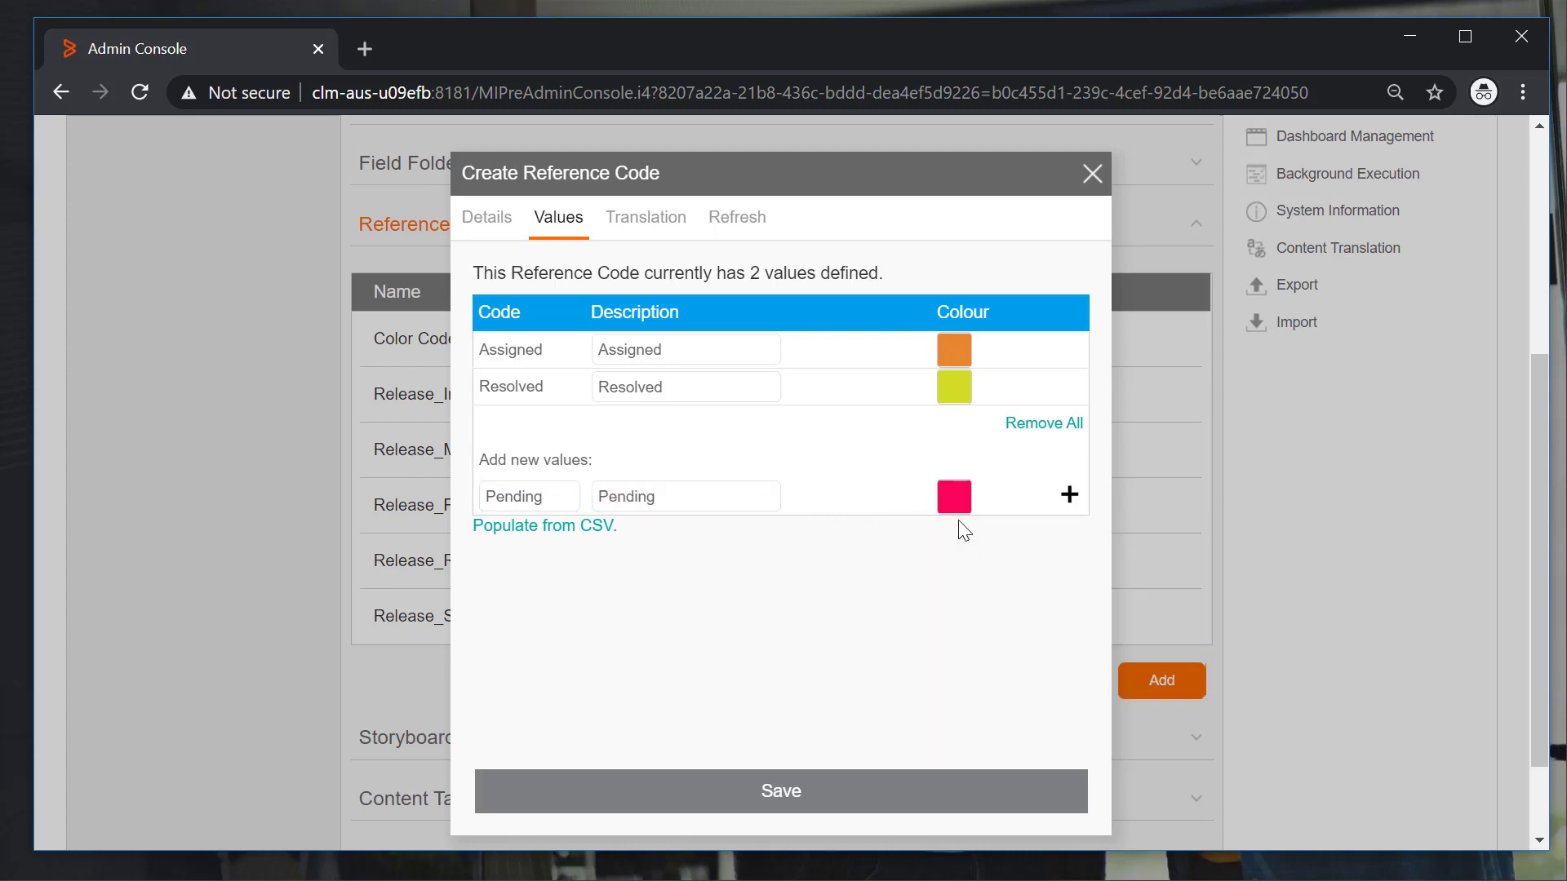
pyautogui.click(1069, 494)
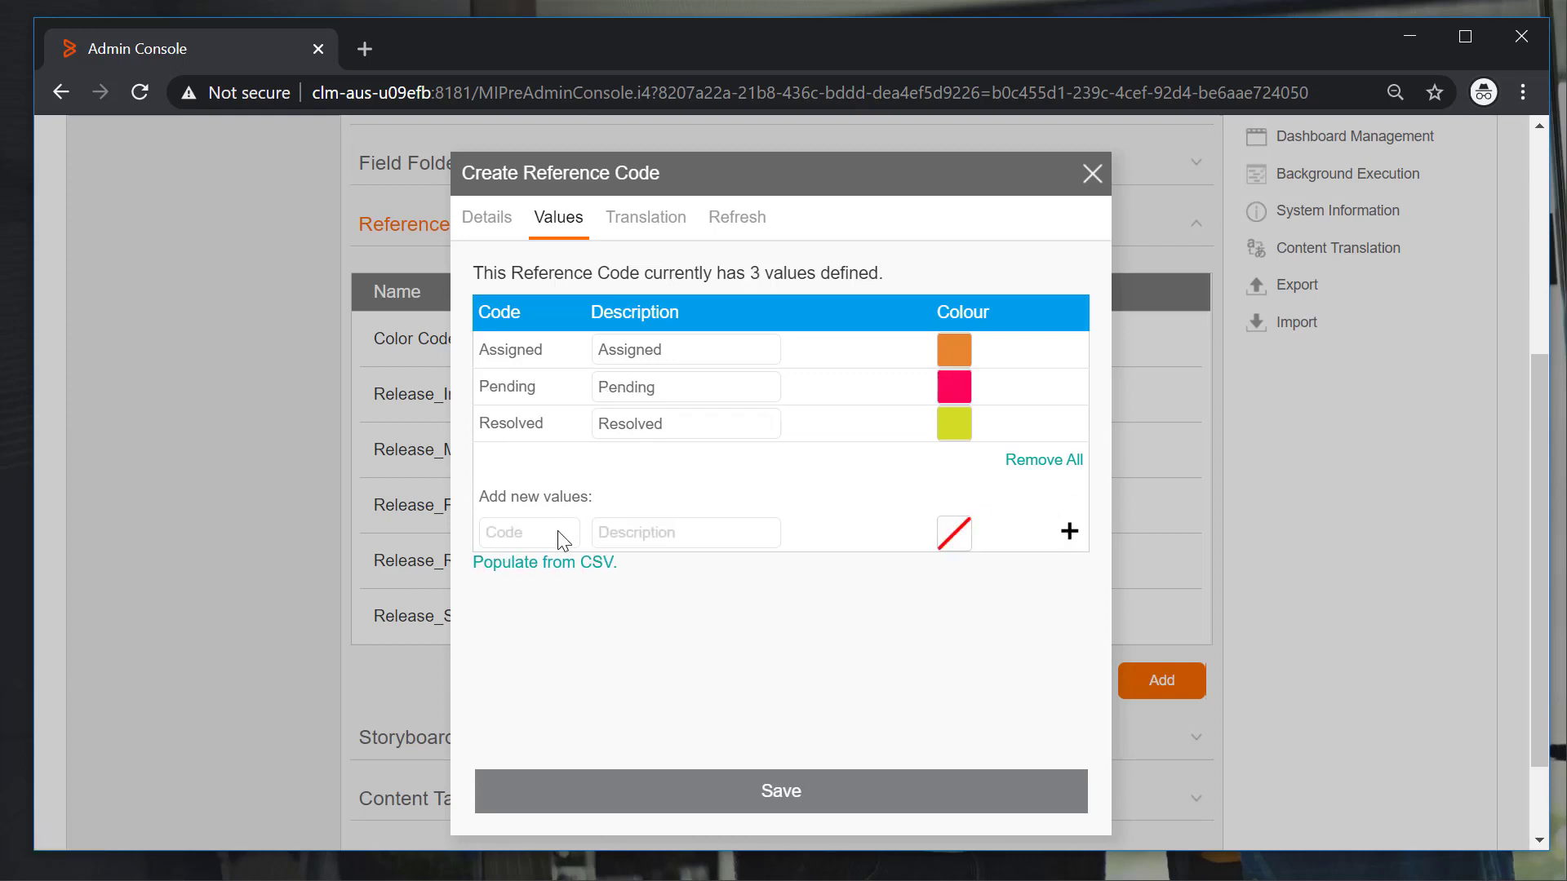
# - Add a reference code value with code and description In Progress and a teal colour
pyautogui.click(560, 539)
pyautogui.write('In Progress')
pyautogui.click(626, 531)
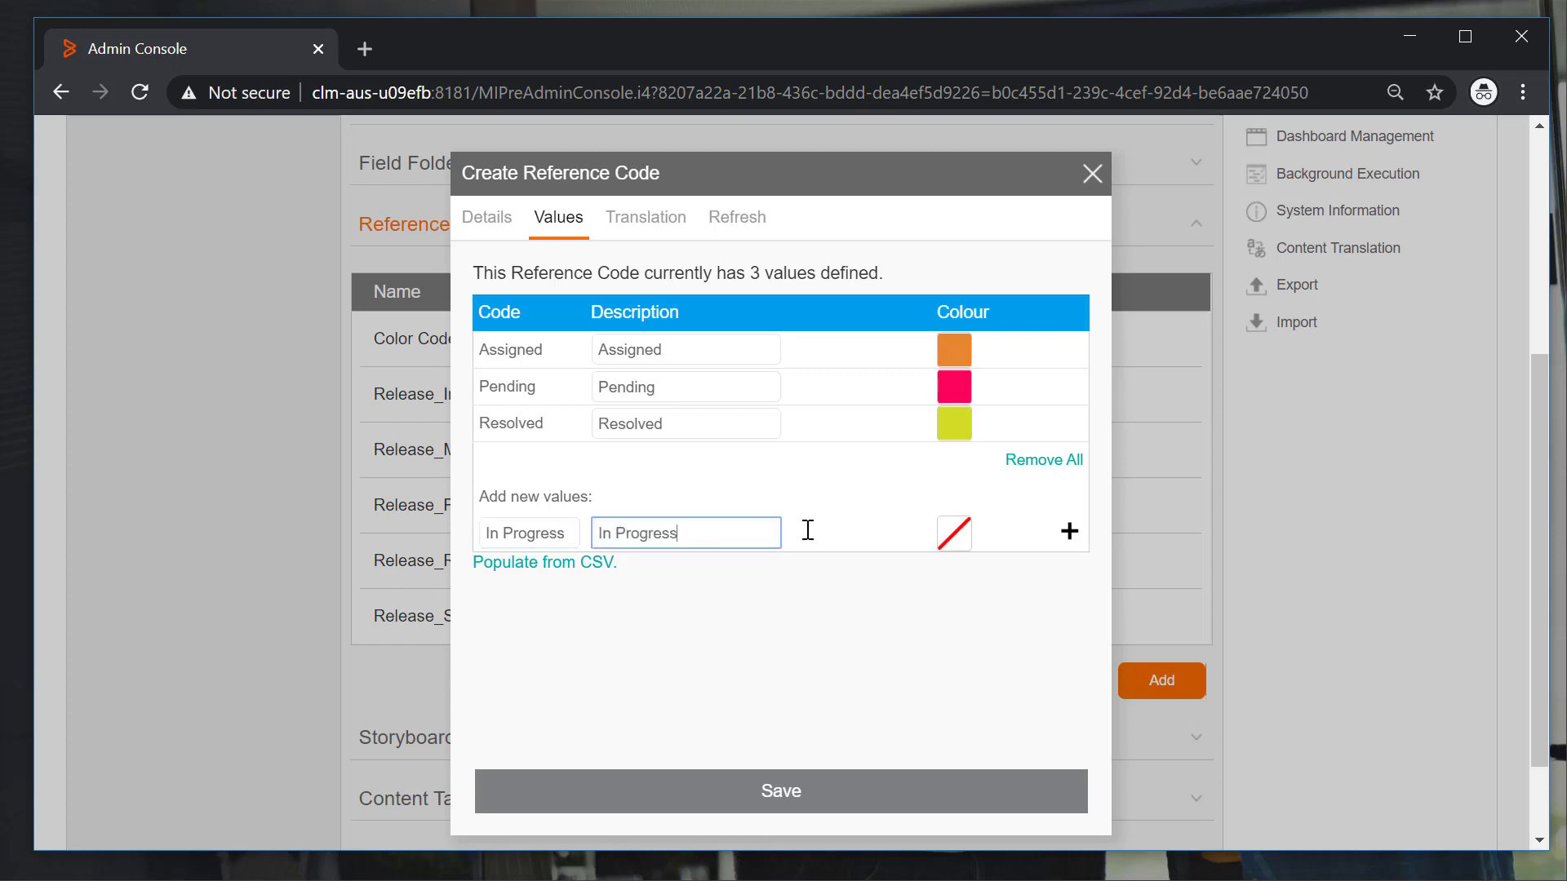
pyautogui.click(954, 535)
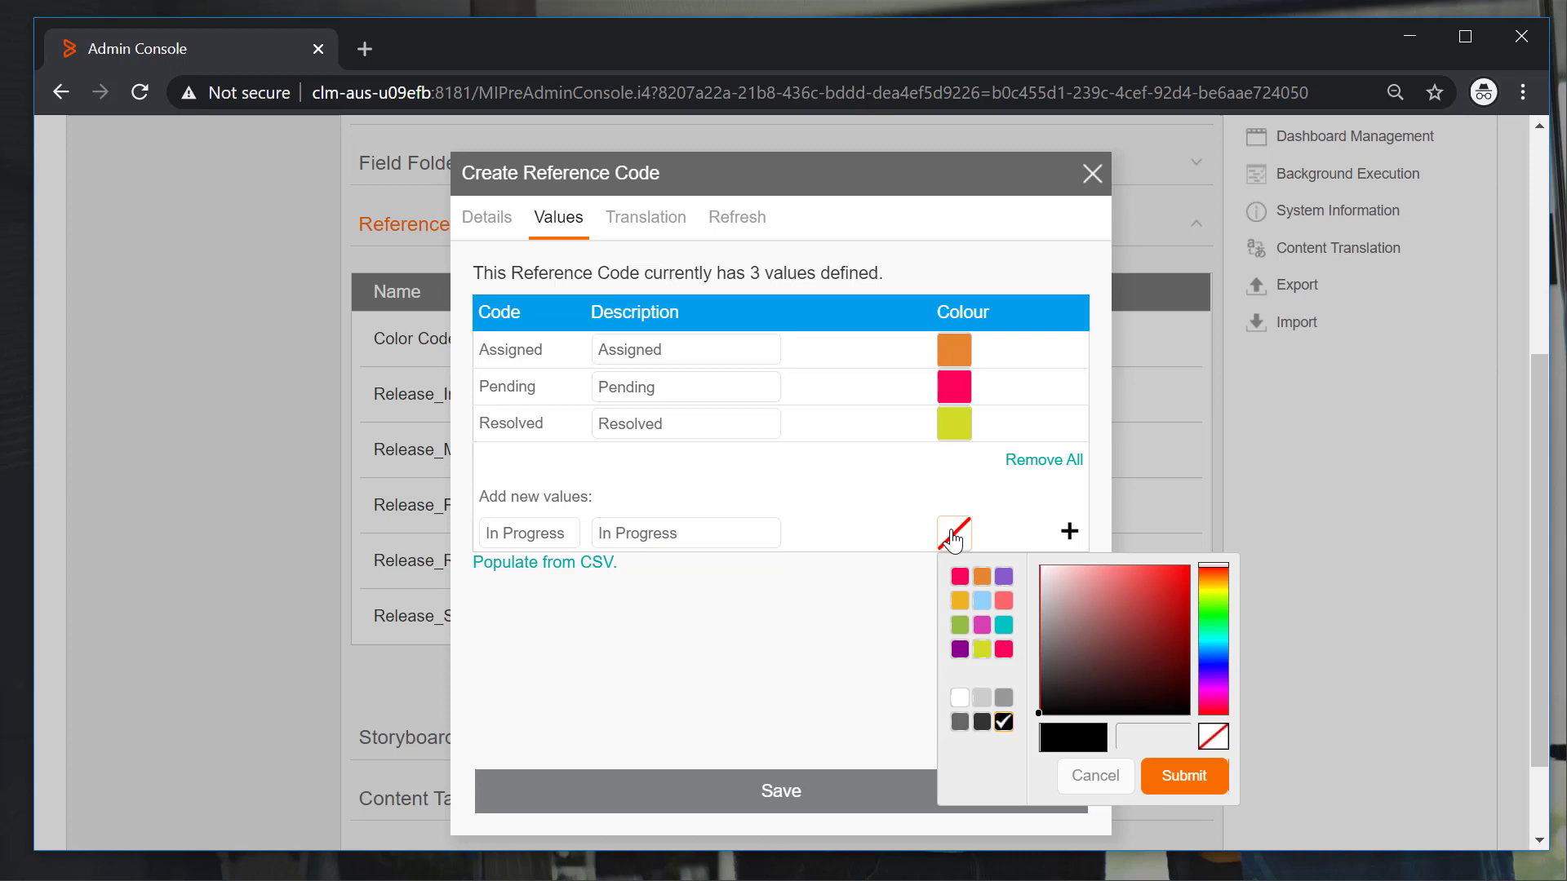
pyautogui.click(1003, 626)
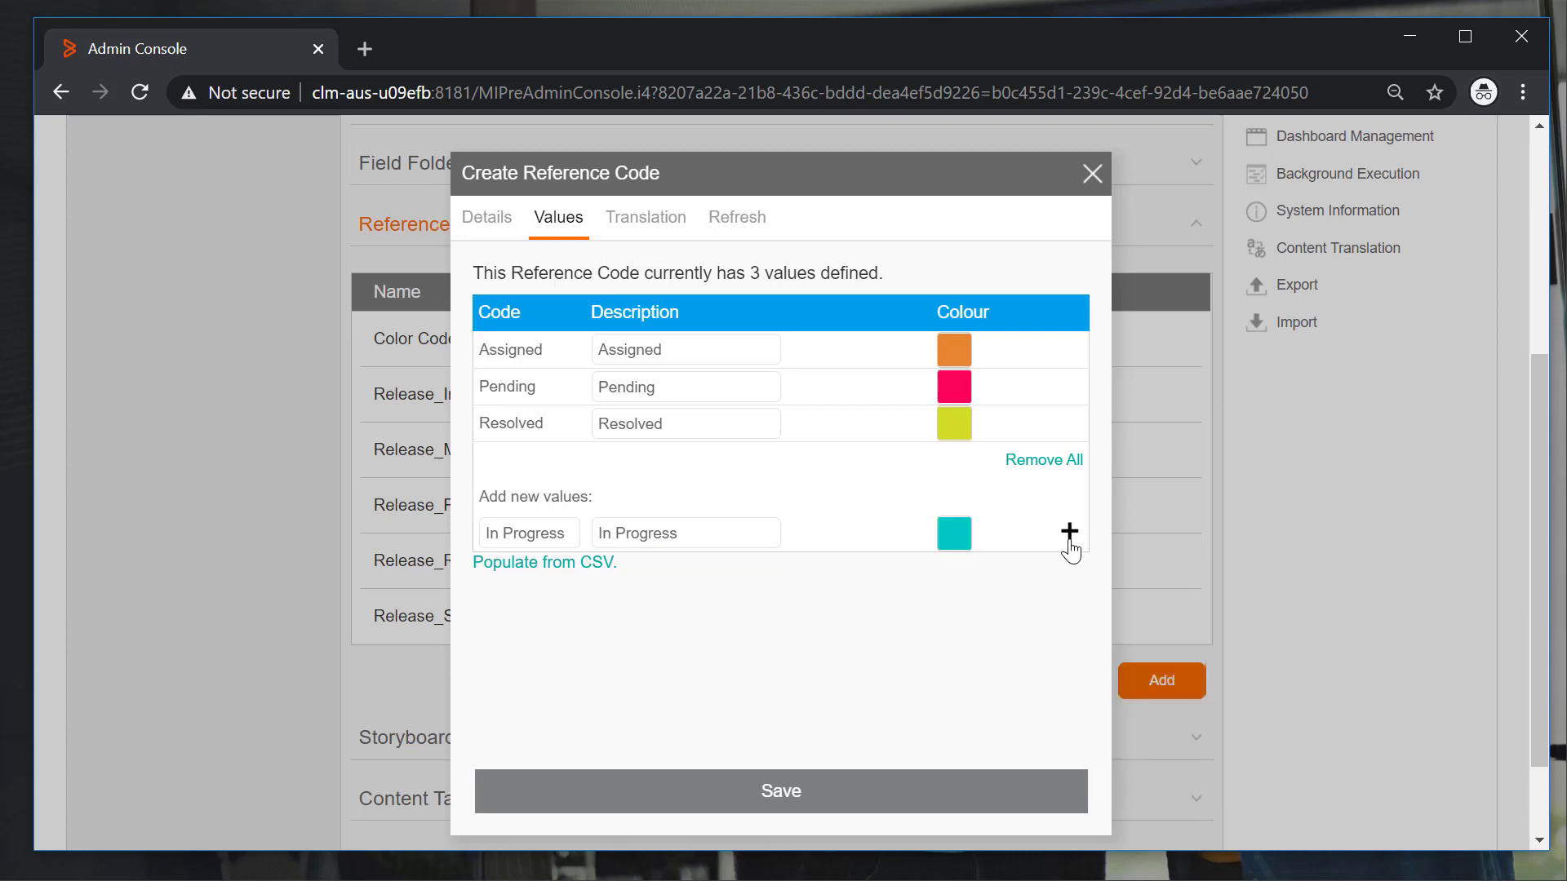
pyautogui.click(1069, 534)
# - Add a reference code value with code and description Closed and a purple colour
pyautogui.click(562, 572)
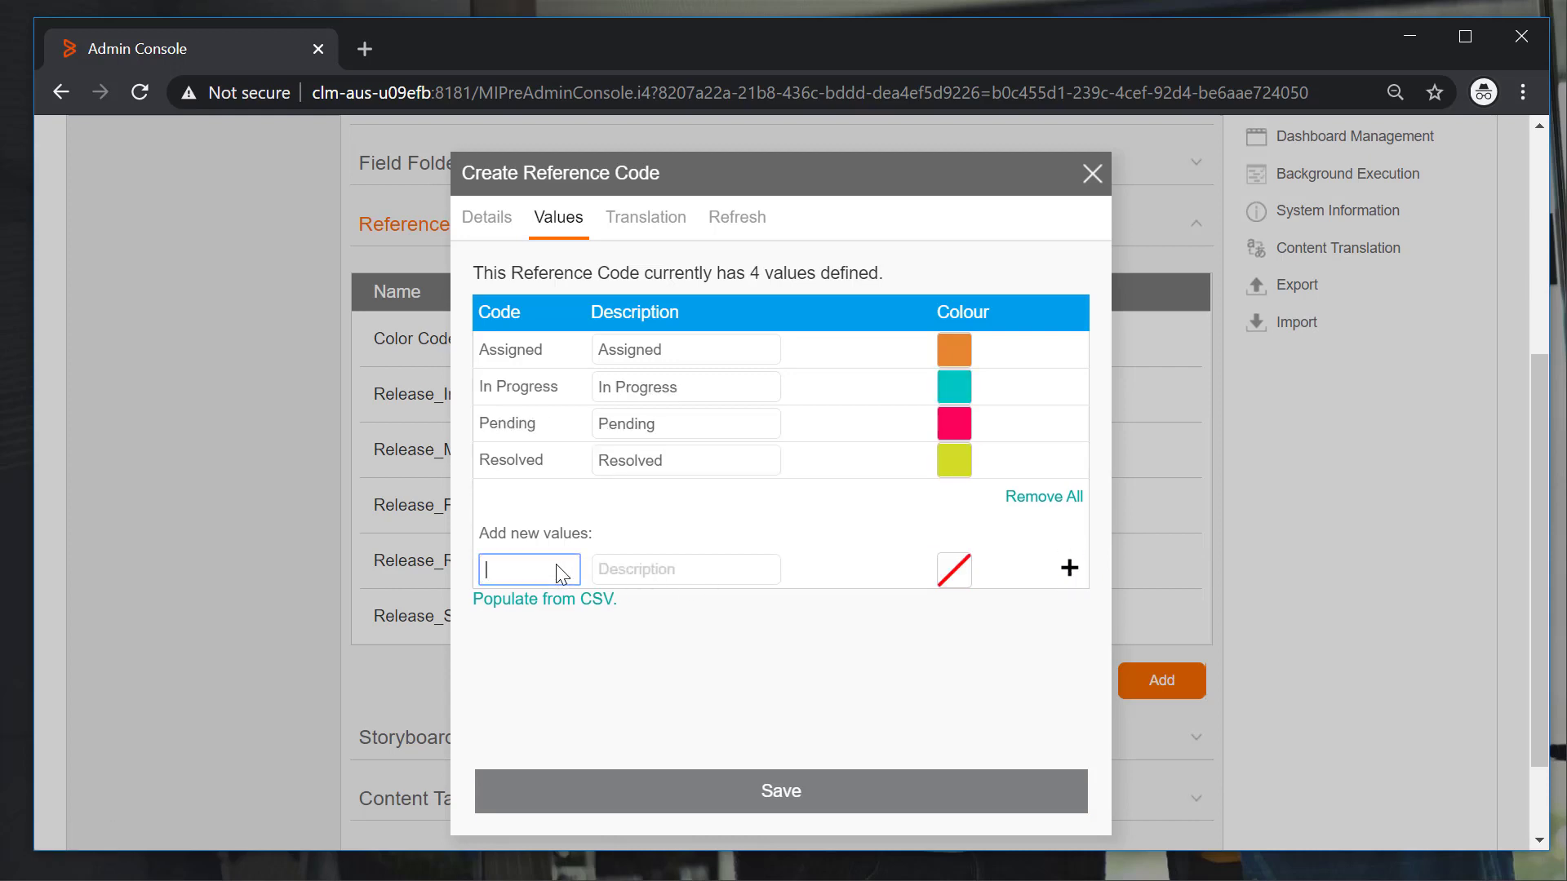
pyautogui.write('Closed')
pyautogui.press('Tab')
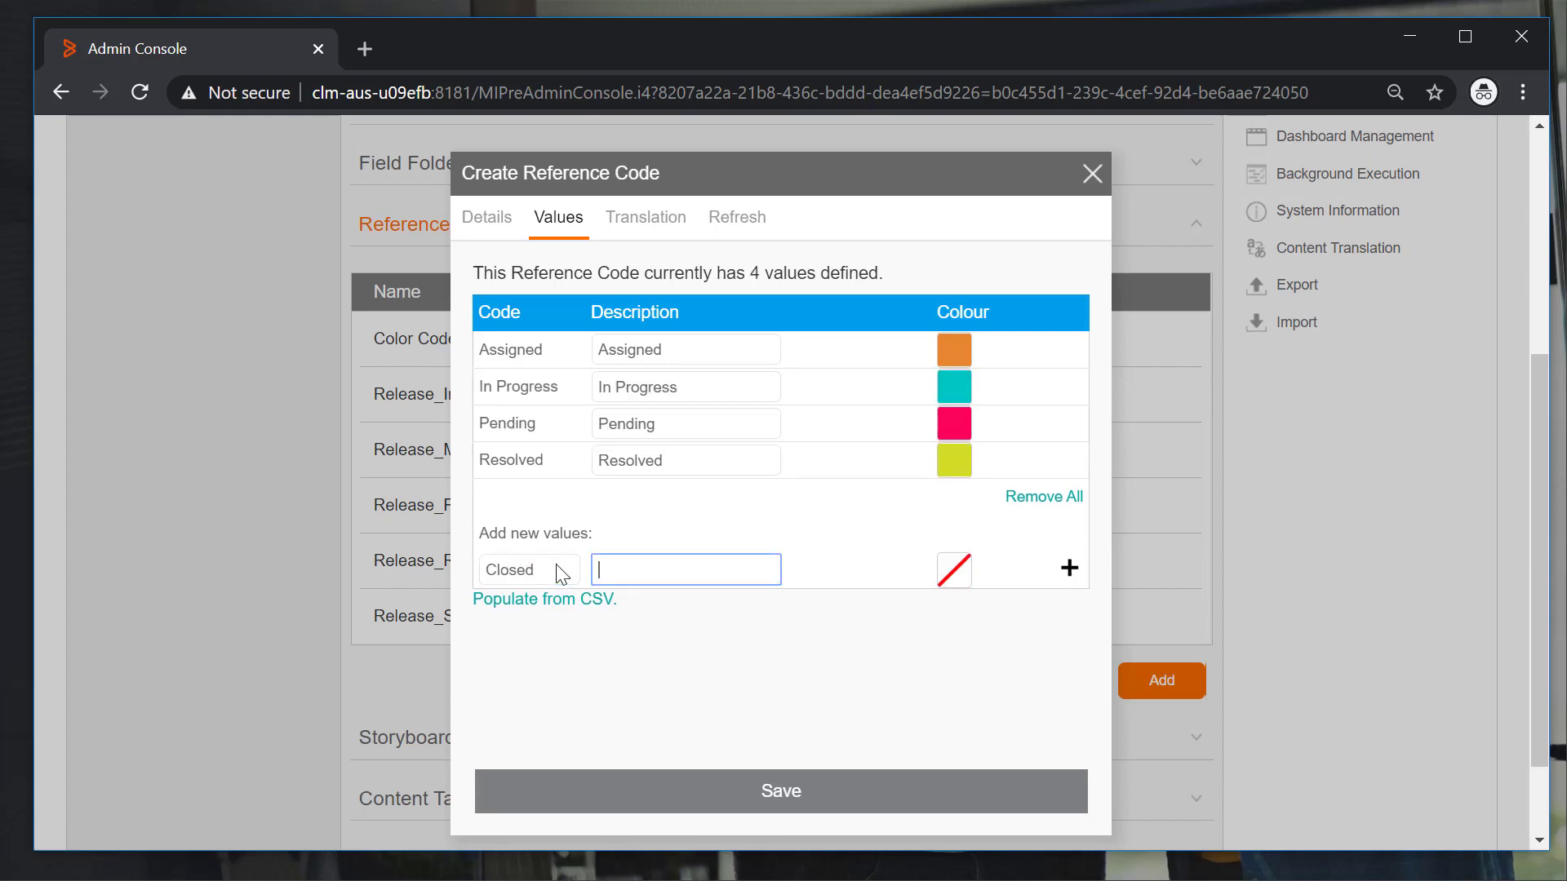
pyautogui.write('Closed')
pyautogui.click(959, 581)
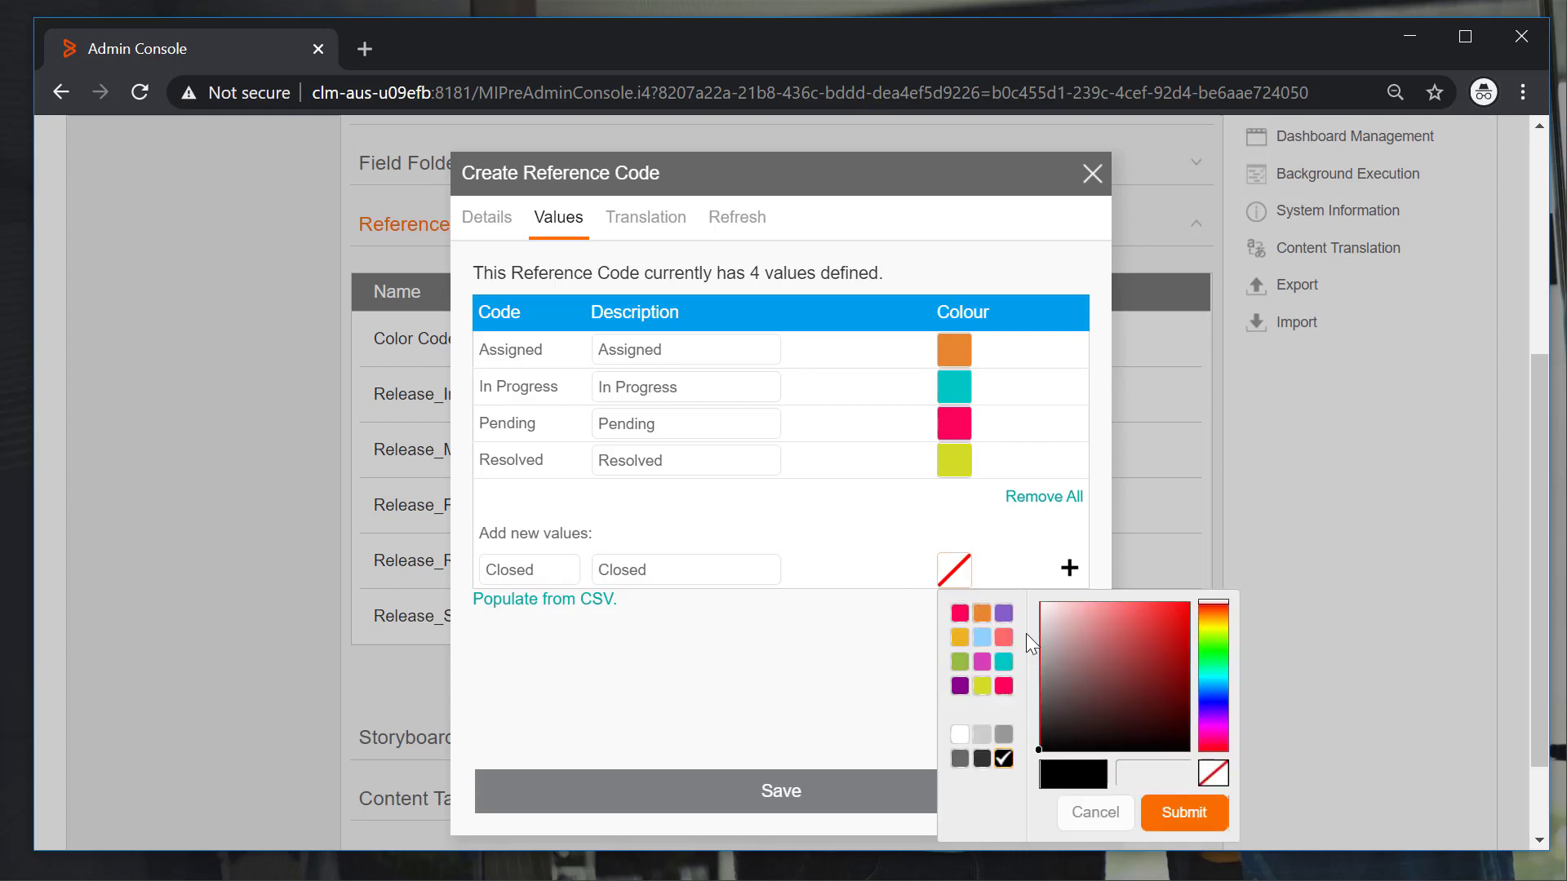
pyautogui.click(1004, 613)
pyautogui.click(1069, 569)
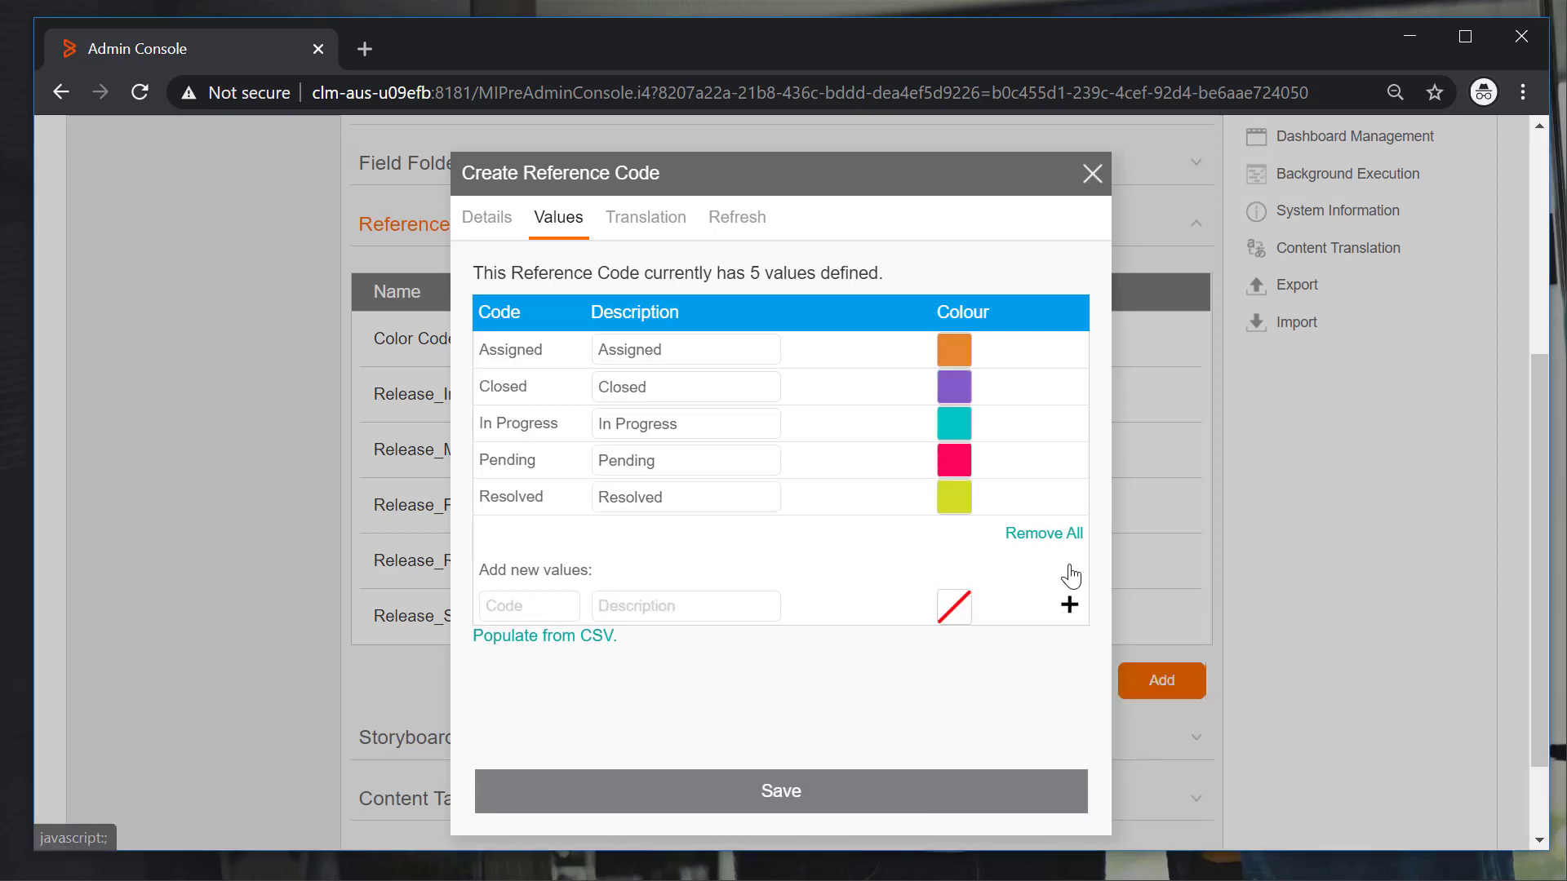
# - Add a reference code value with code and description Cancelled and a light blue colour
pyautogui.click(548, 601)
pyautogui.write('C')
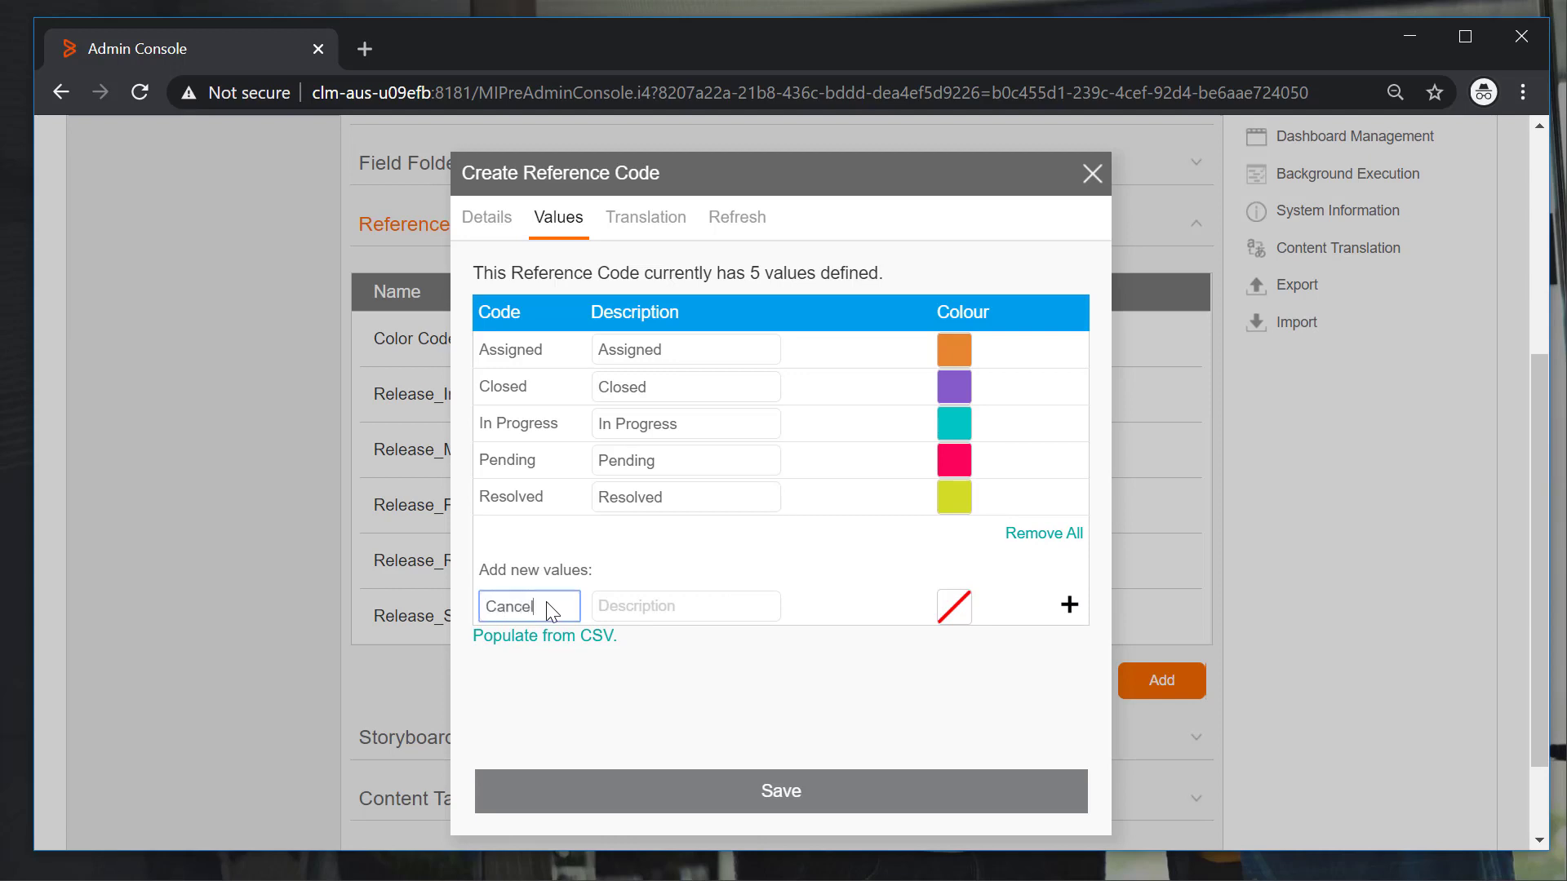
pyautogui.write('ancelled')
pyautogui.click(618, 607)
pyautogui.write('C')
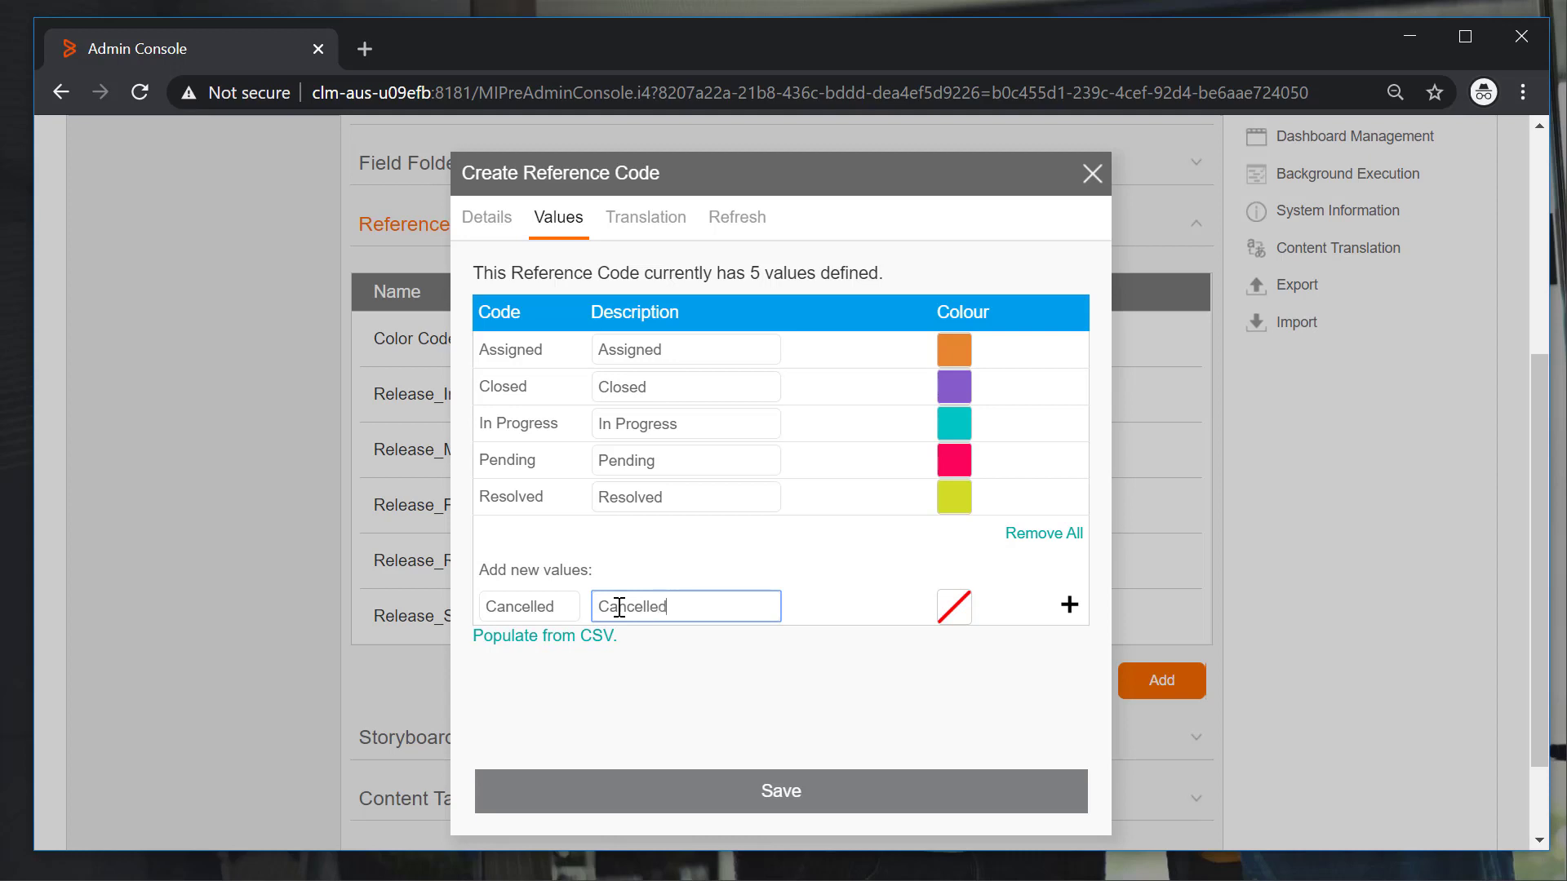
pyautogui.click(954, 614)
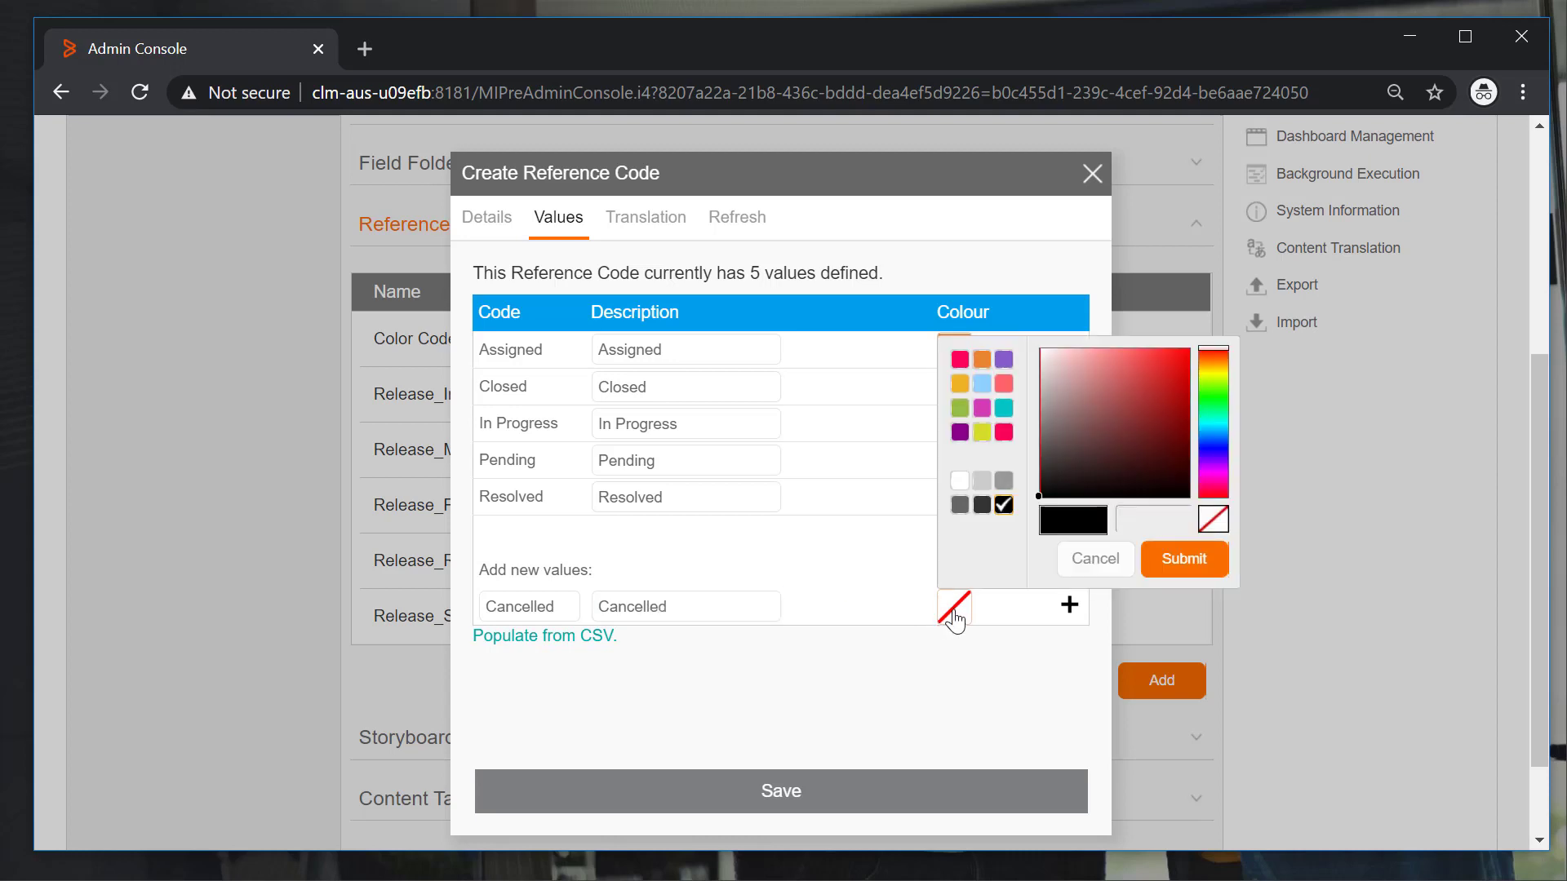
pyautogui.click(980, 390)
pyautogui.click(1069, 607)
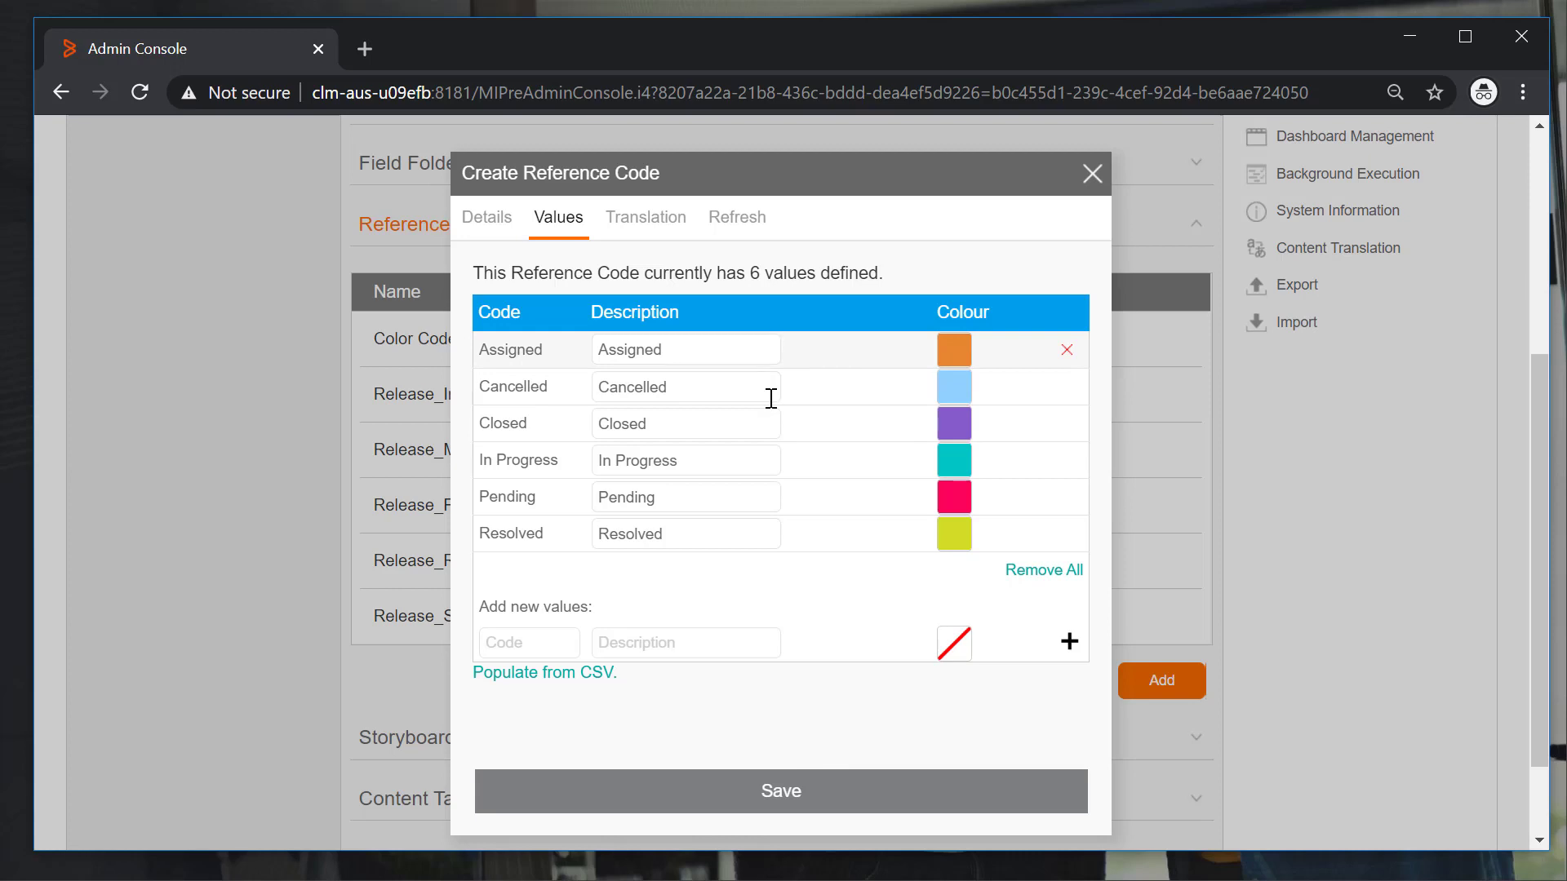
# - Name the new reference code Status Org Ref Code and save it
pyautogui.click(779, 791)
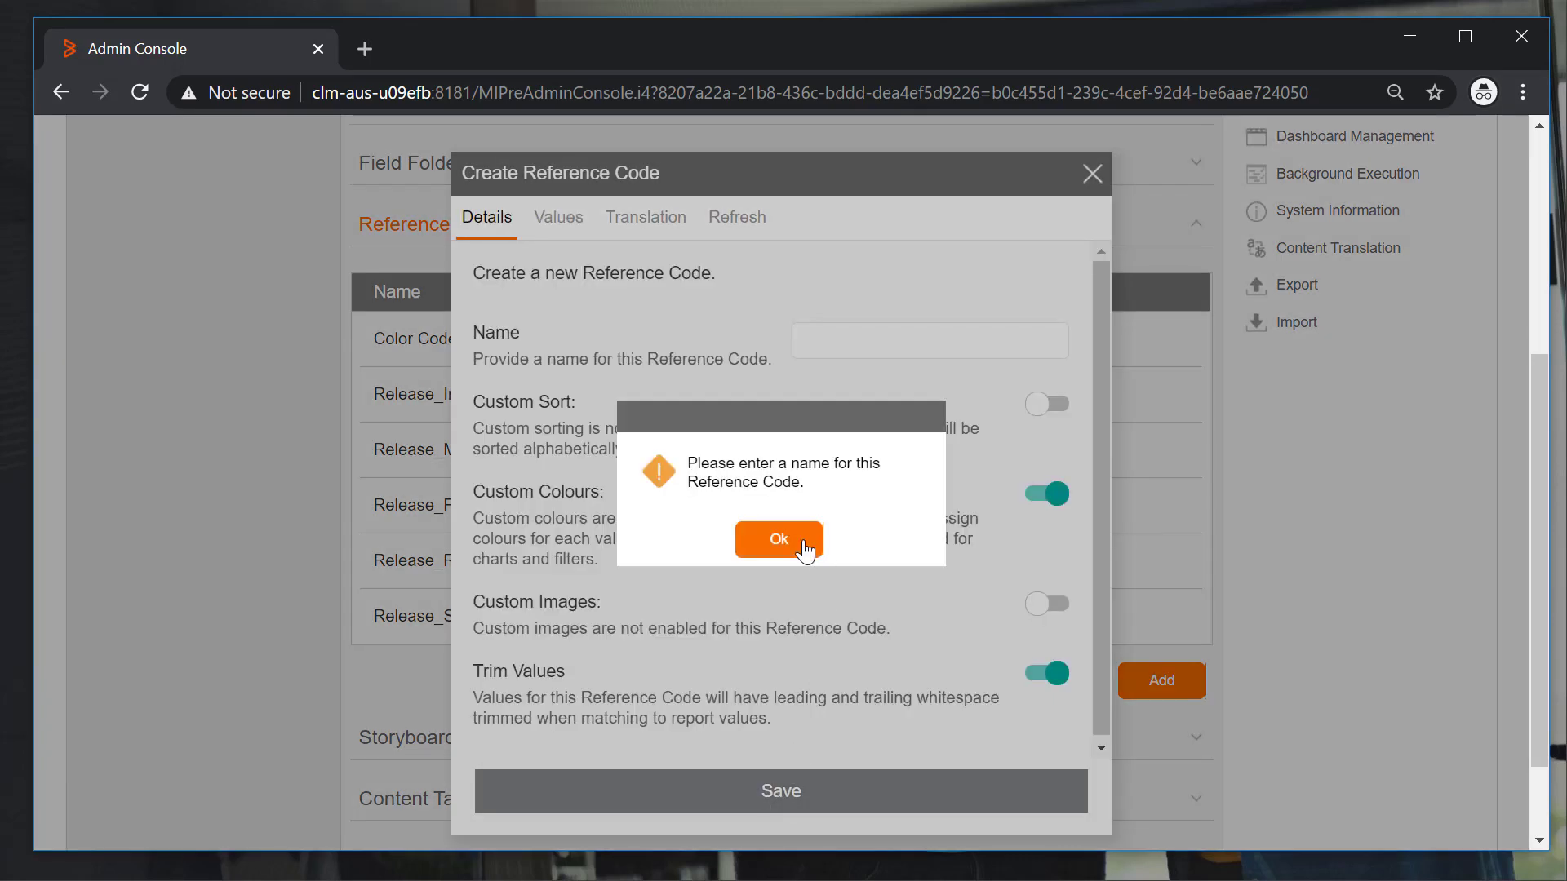
pyautogui.click(776, 538)
pyautogui.click(846, 351)
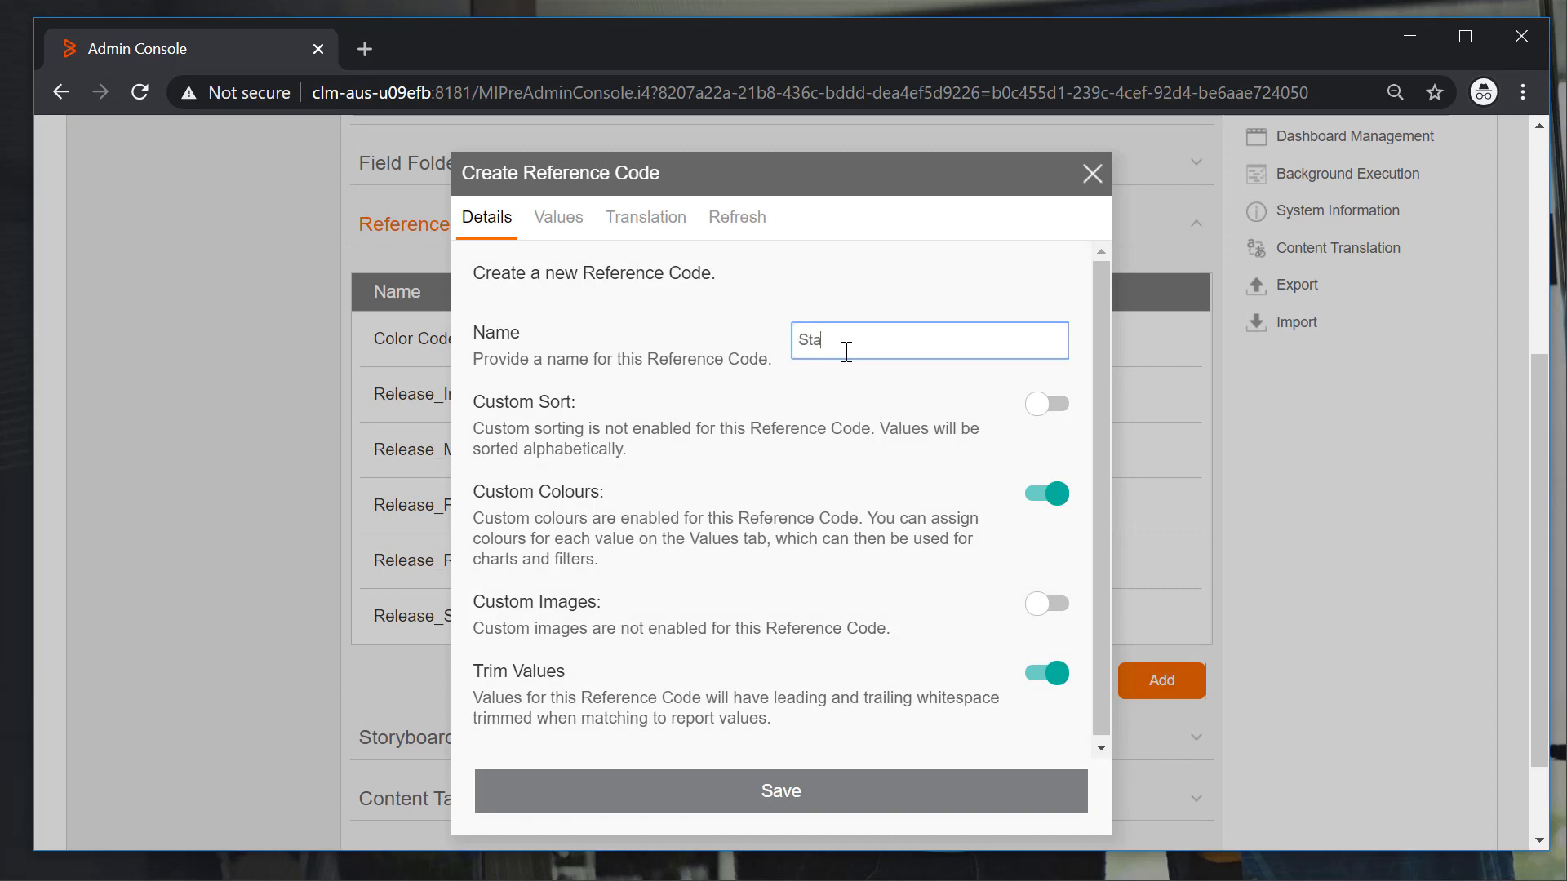
pyautogui.write('Status Org Ref')
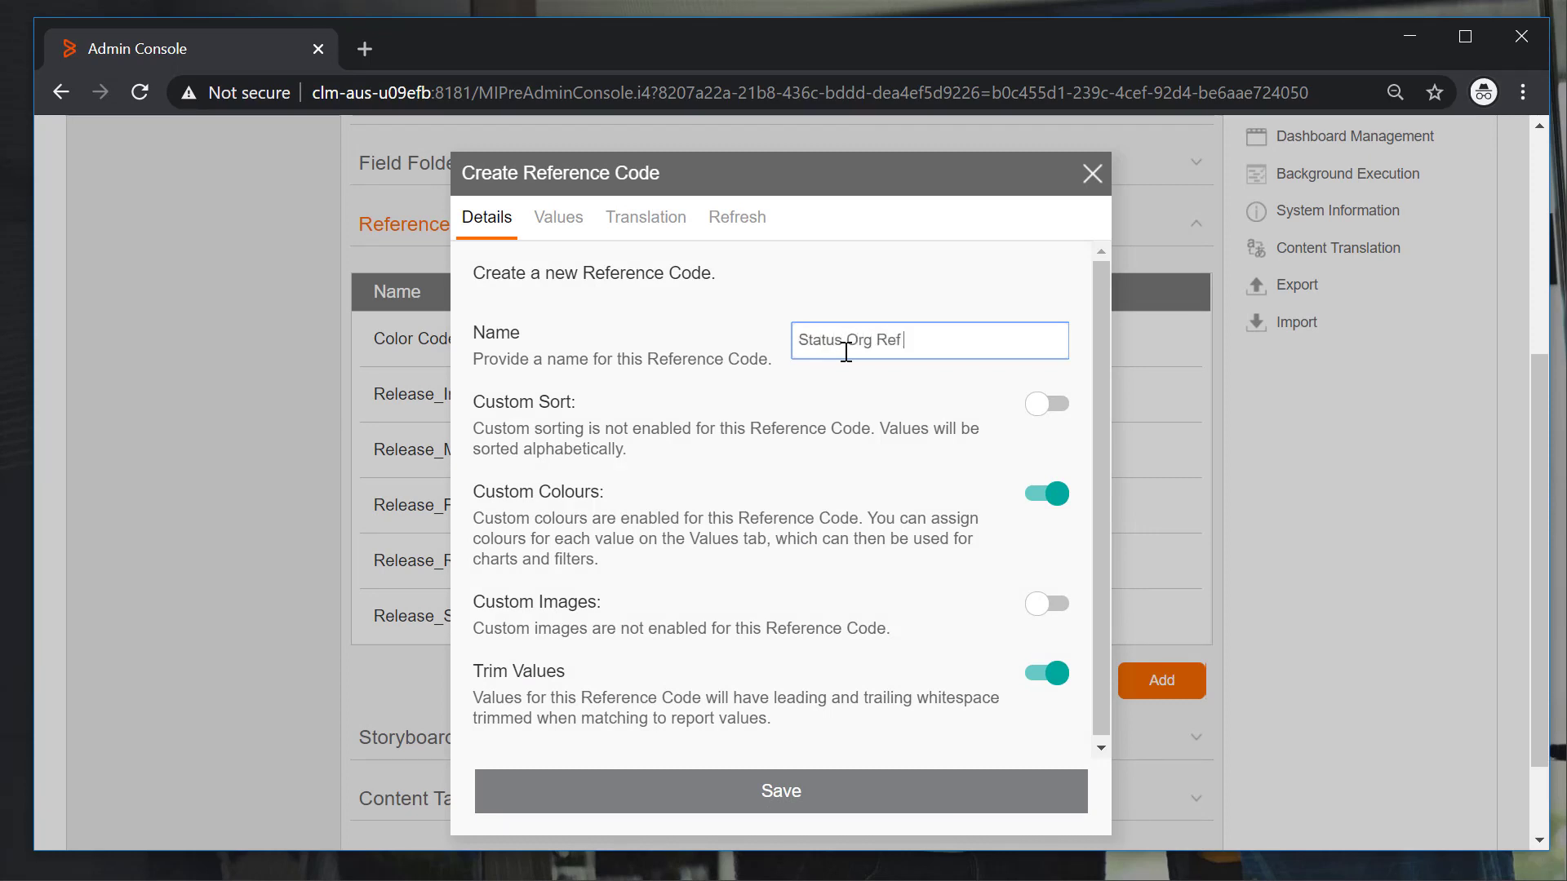
pyautogui.write(' Code')
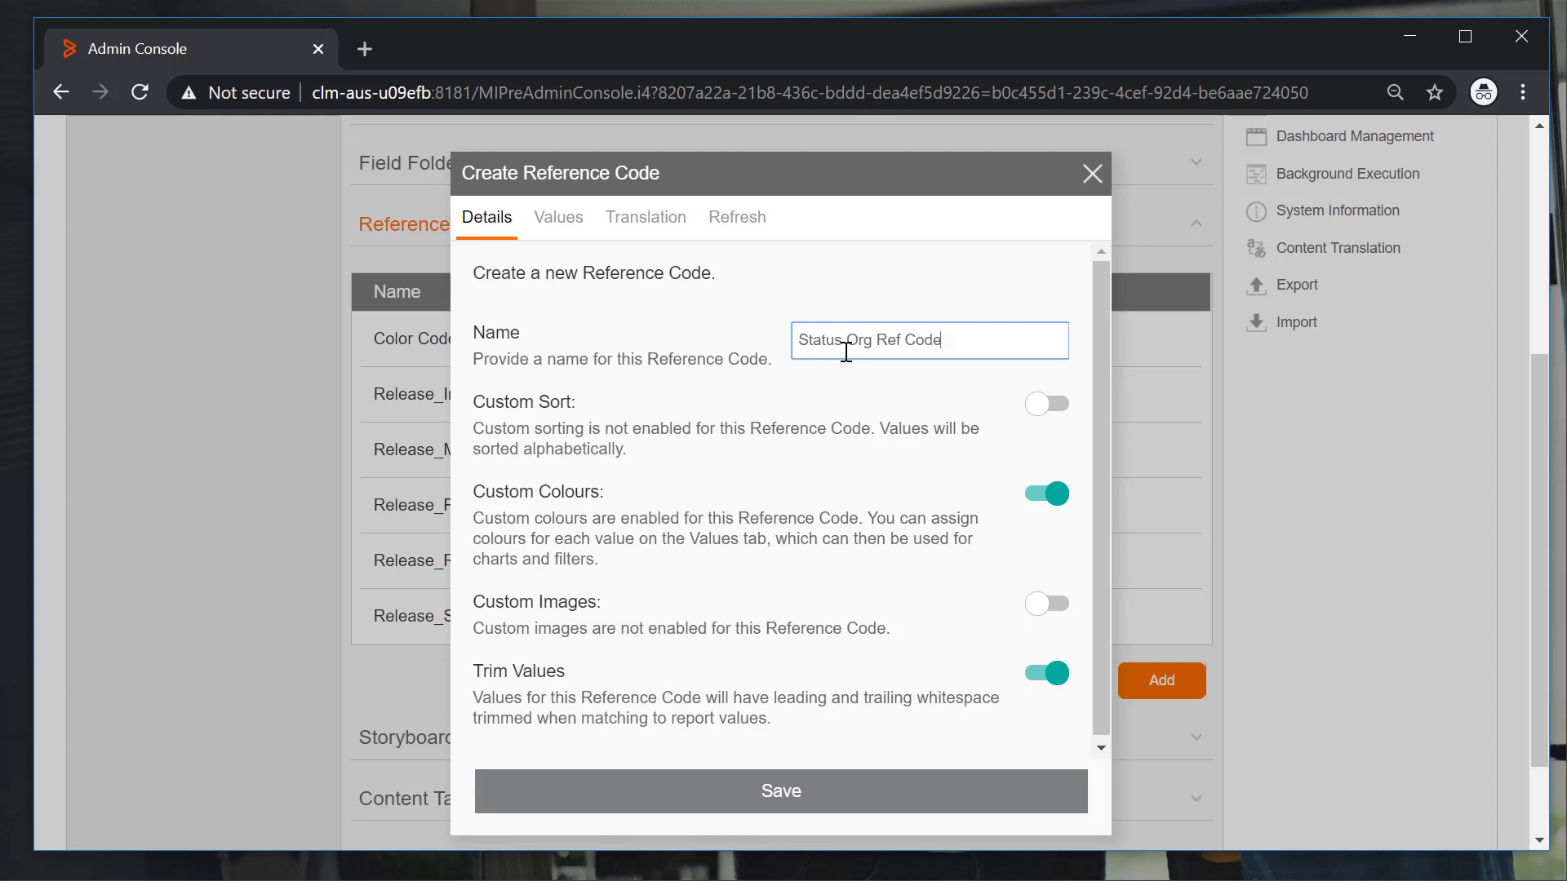
pyautogui.click(794, 804)
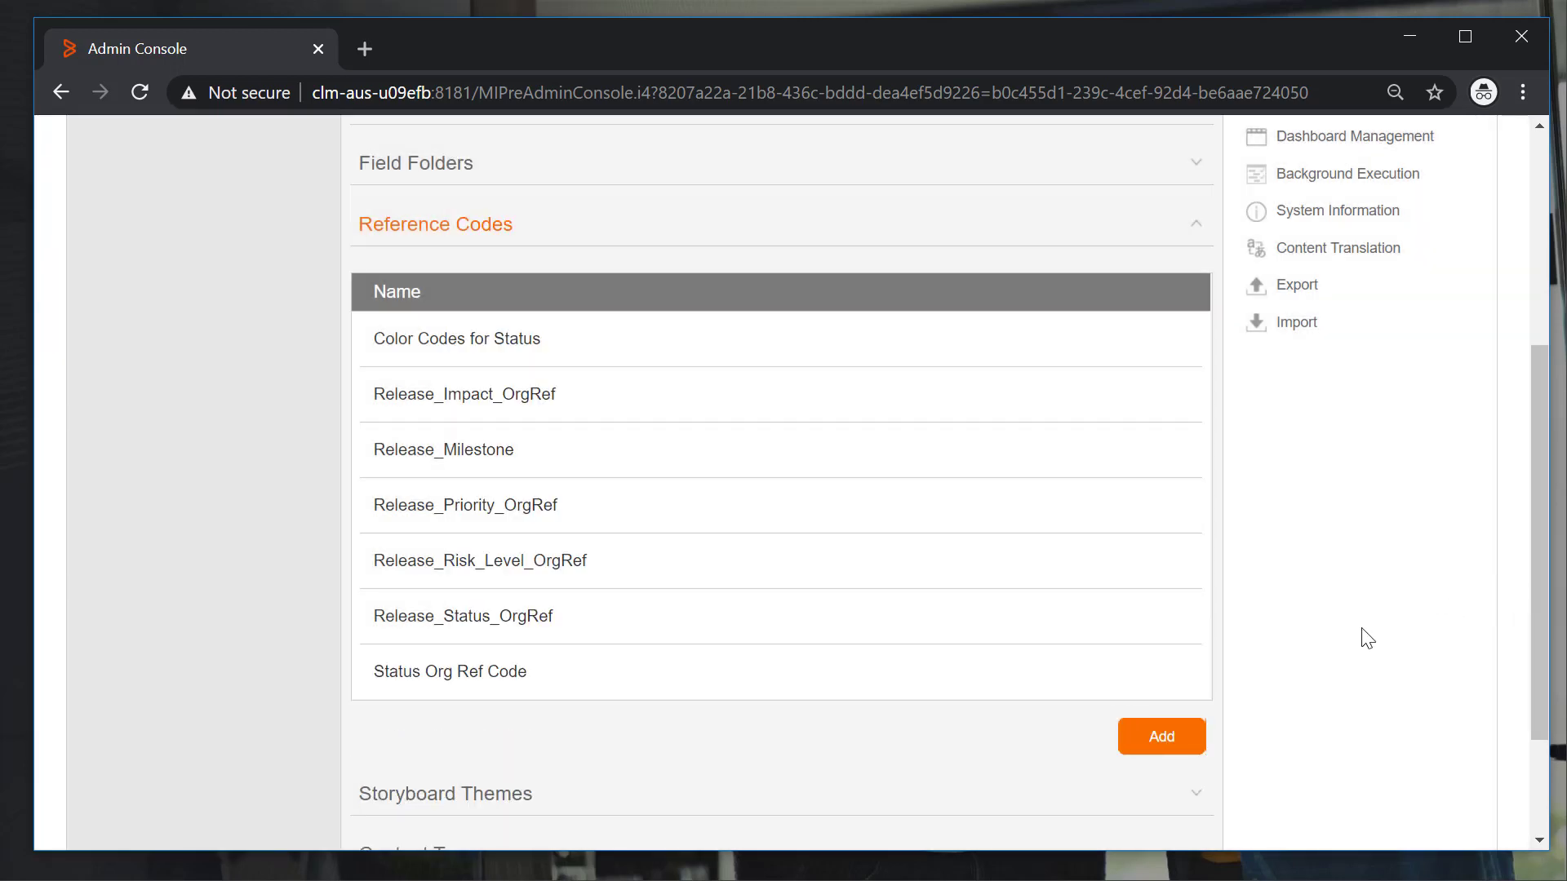
# - Create a new report based on the Incident Management view
pyautogui.scroll(5, 1365, 637)
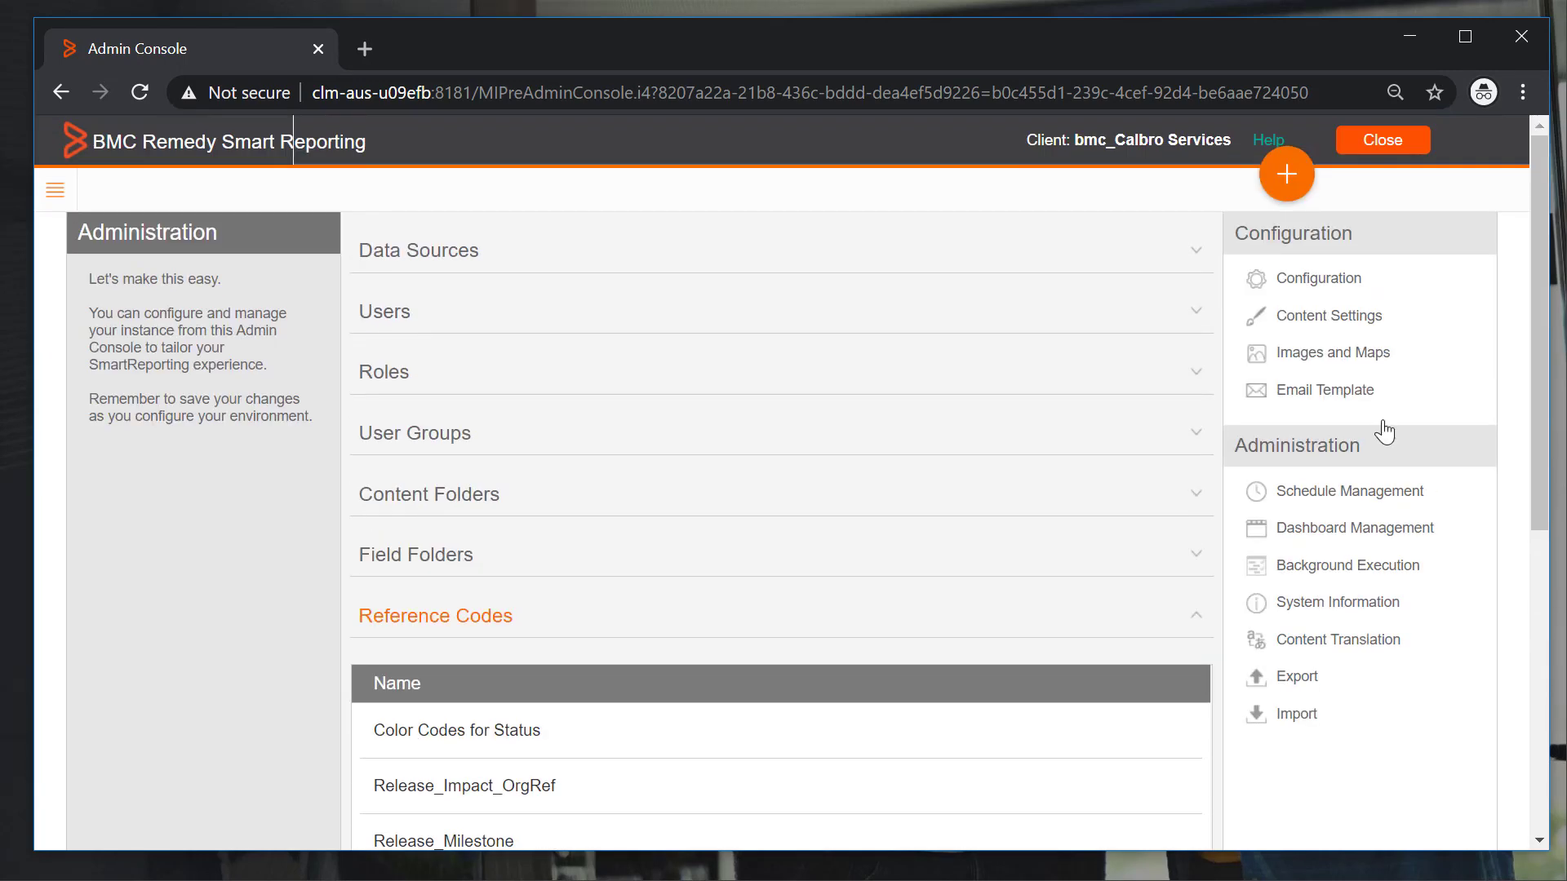
pyautogui.click(1298, 196)
pyautogui.click(1191, 270)
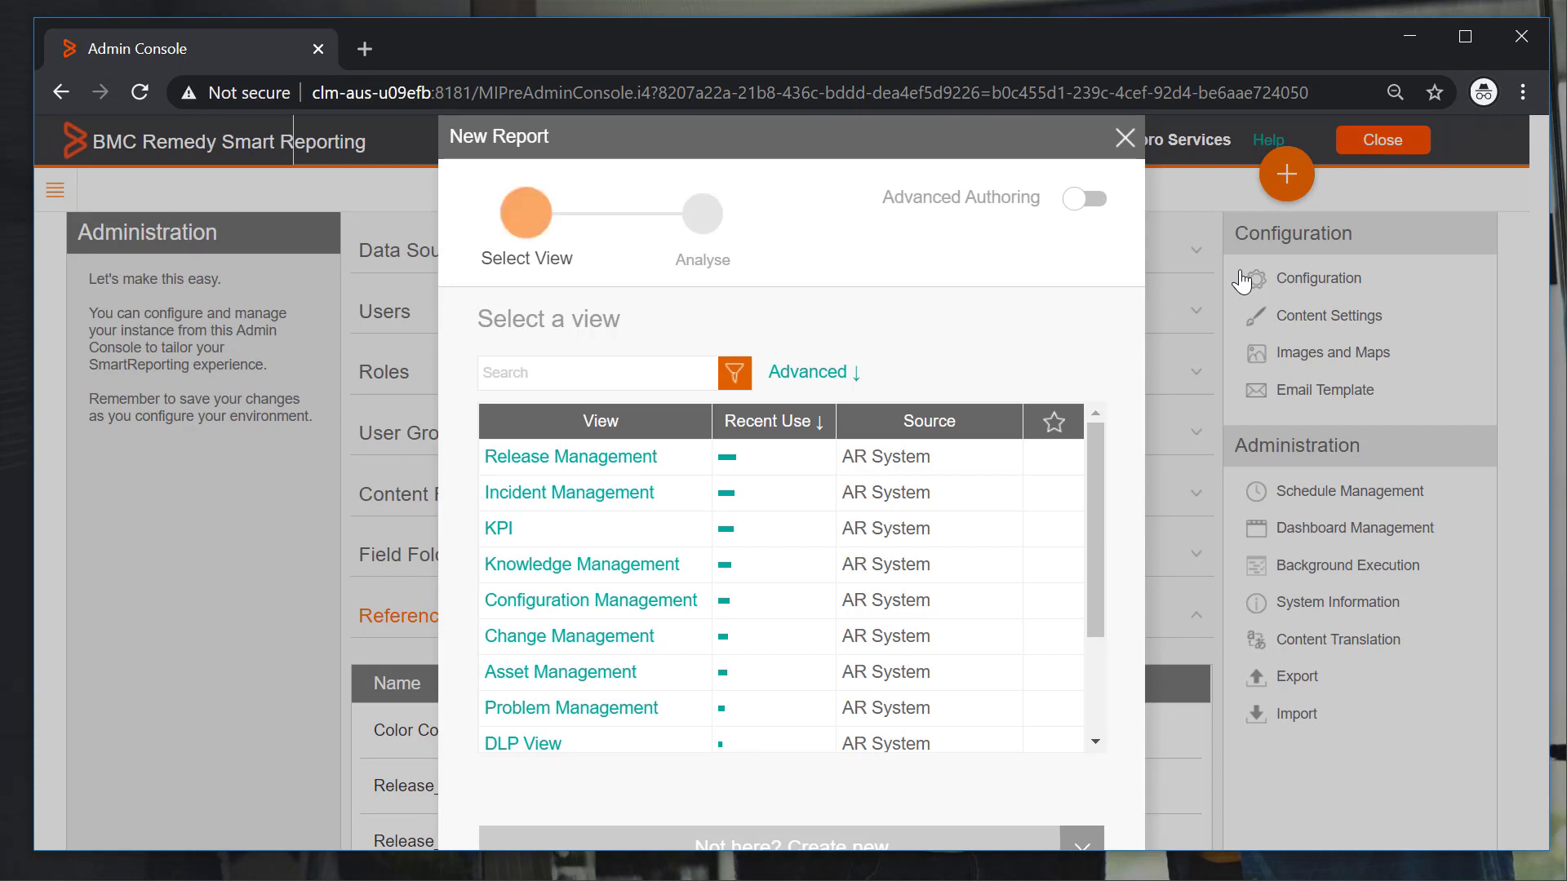
pyautogui.click(575, 496)
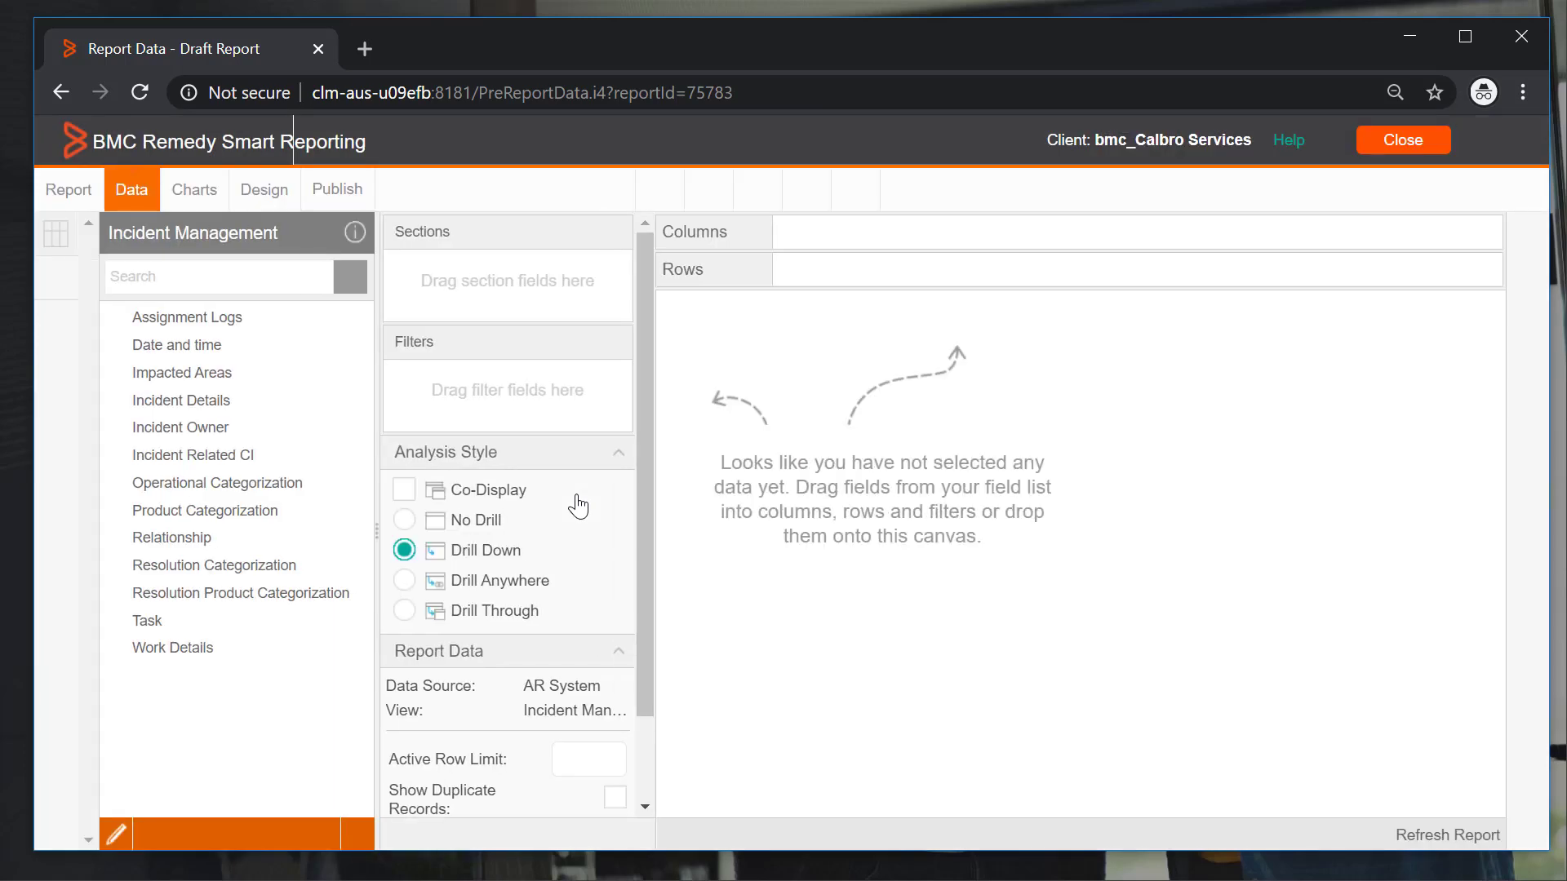
# - Add Number of Incidents and Status from Incident Details as report columns and refresh the data preview
pyautogui.click(238, 269)
pyautogui.write('N')
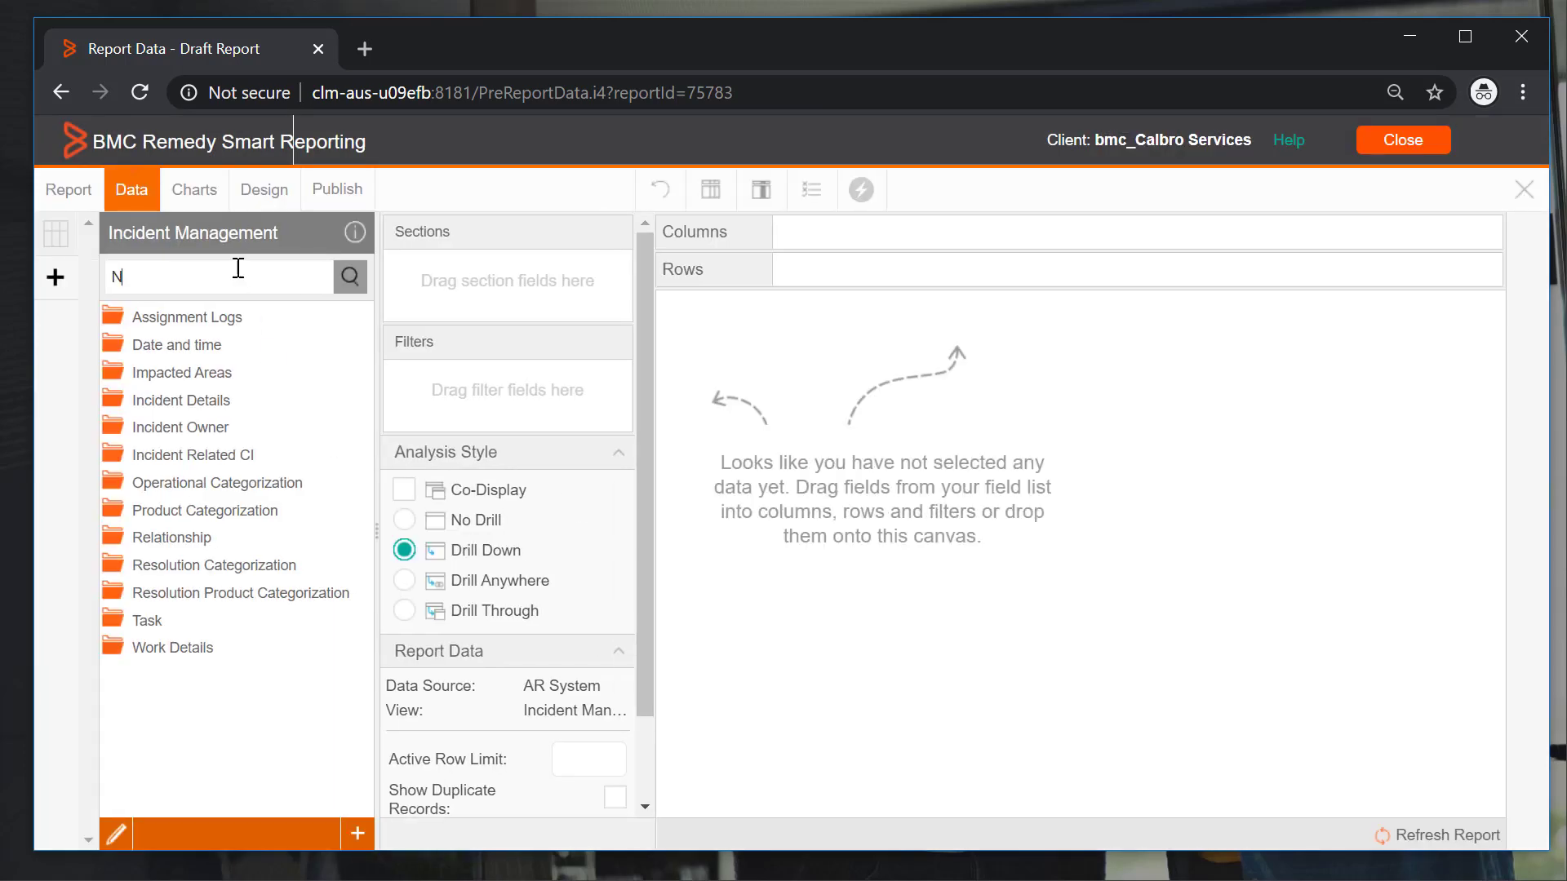
pyautogui.write('umber')
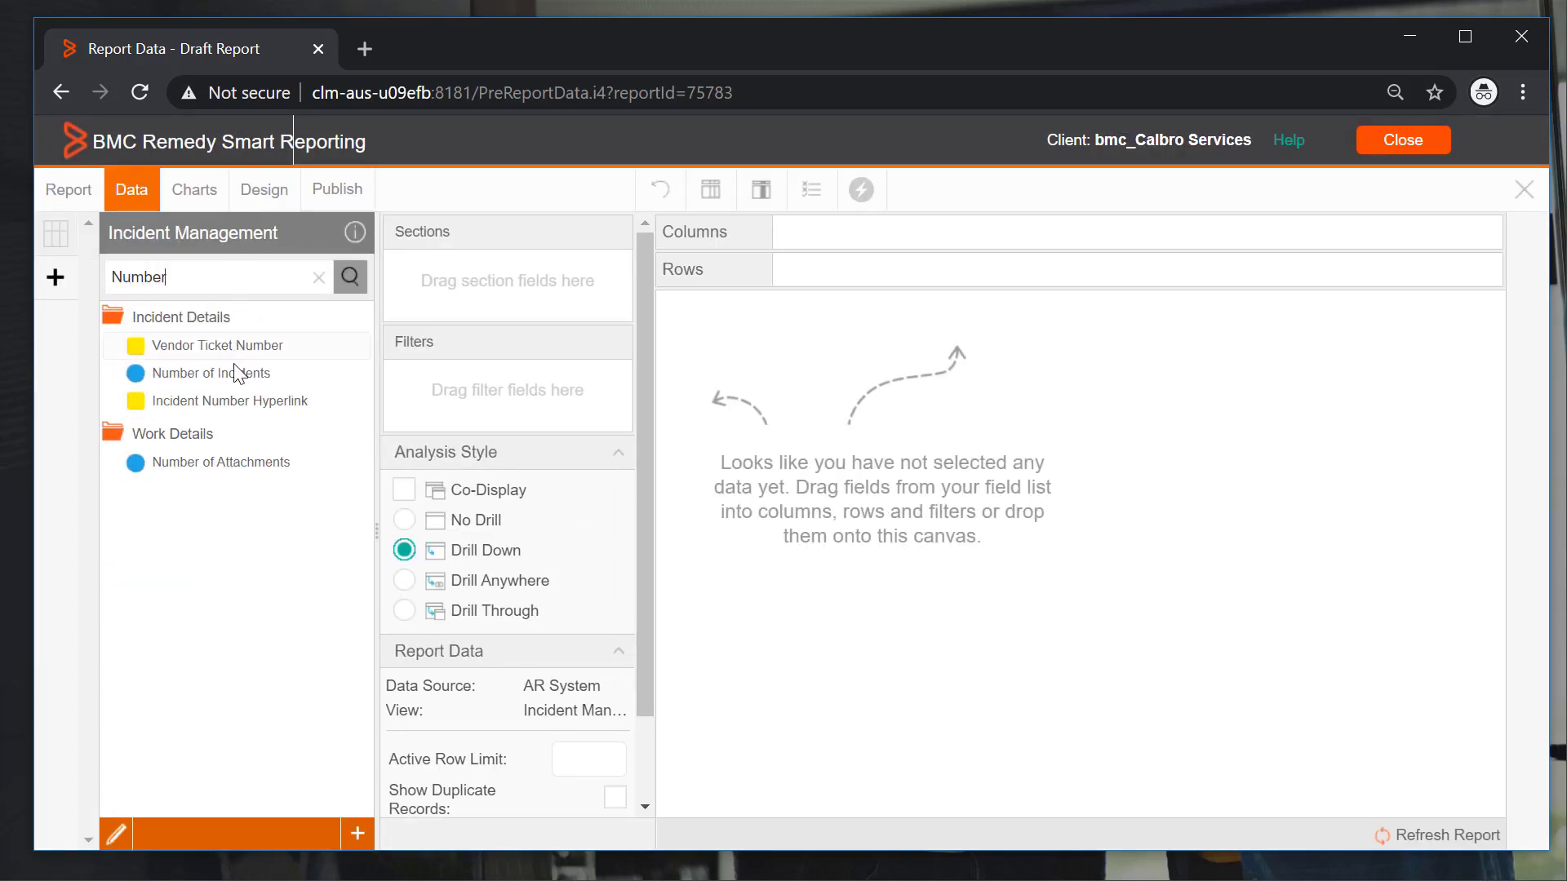
pyautogui.moveTo(239, 380); pyautogui.dragTo(909, 248)
pyautogui.click(319, 281)
pyautogui.write('status')
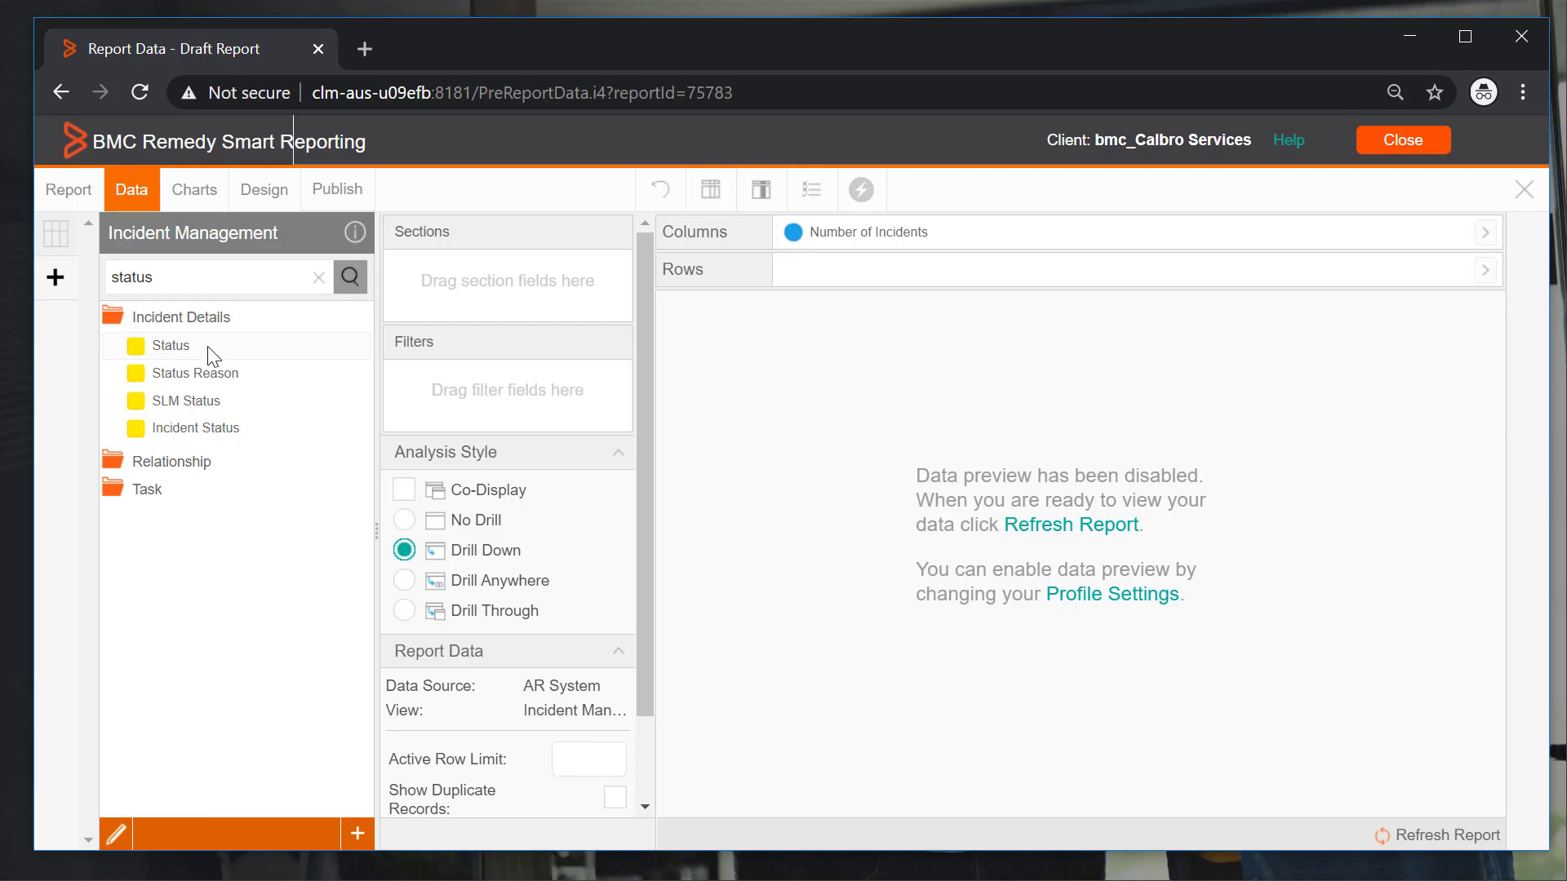
pyautogui.moveTo(210, 352); pyautogui.dragTo(1068, 247)
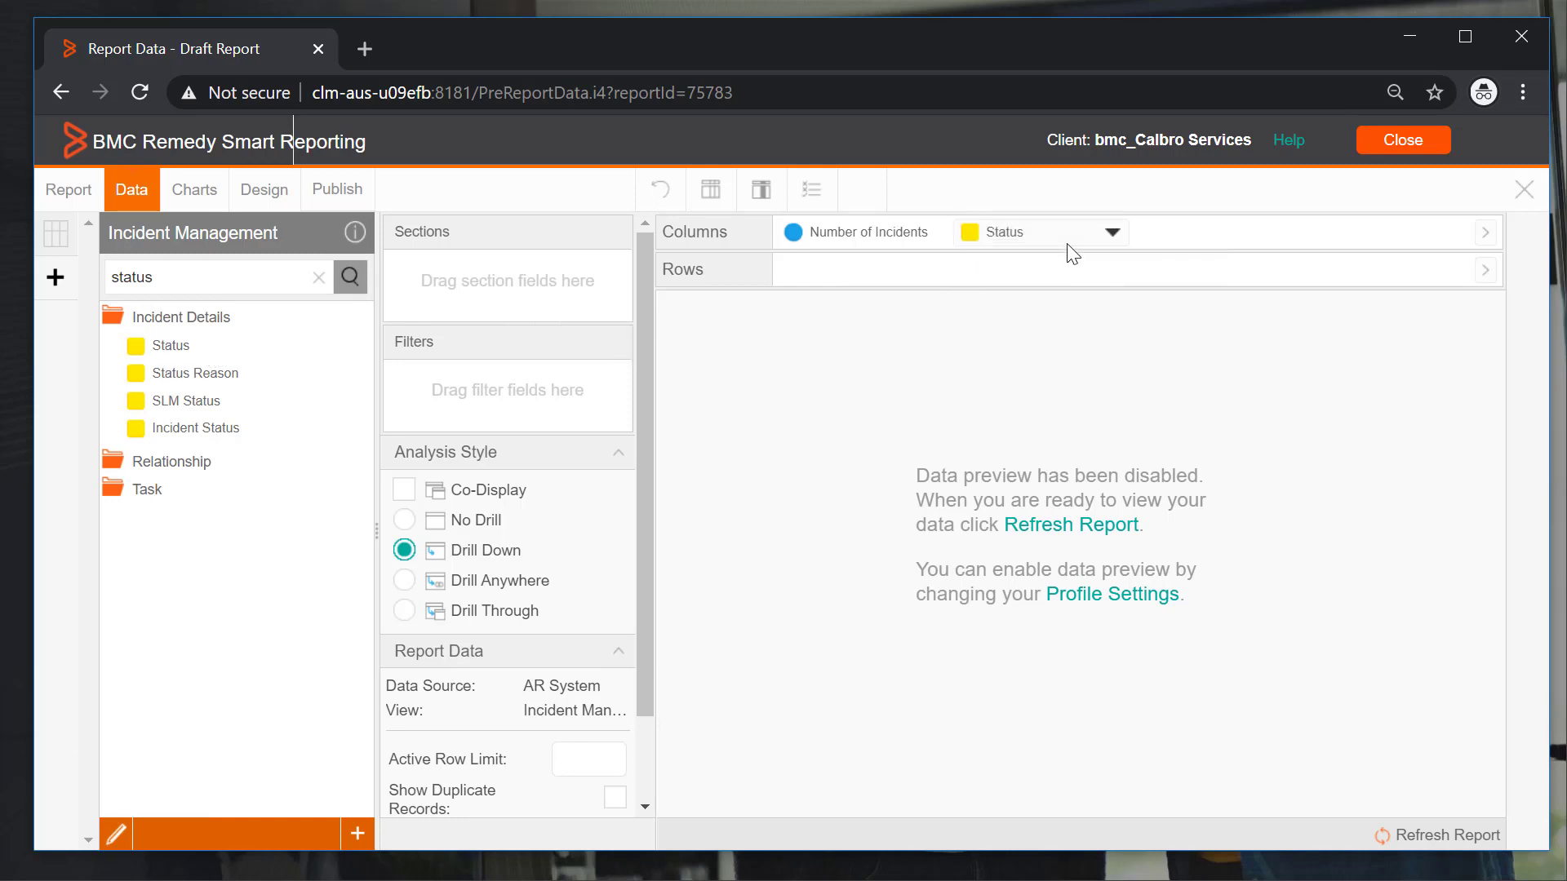
pyautogui.click(1114, 529)
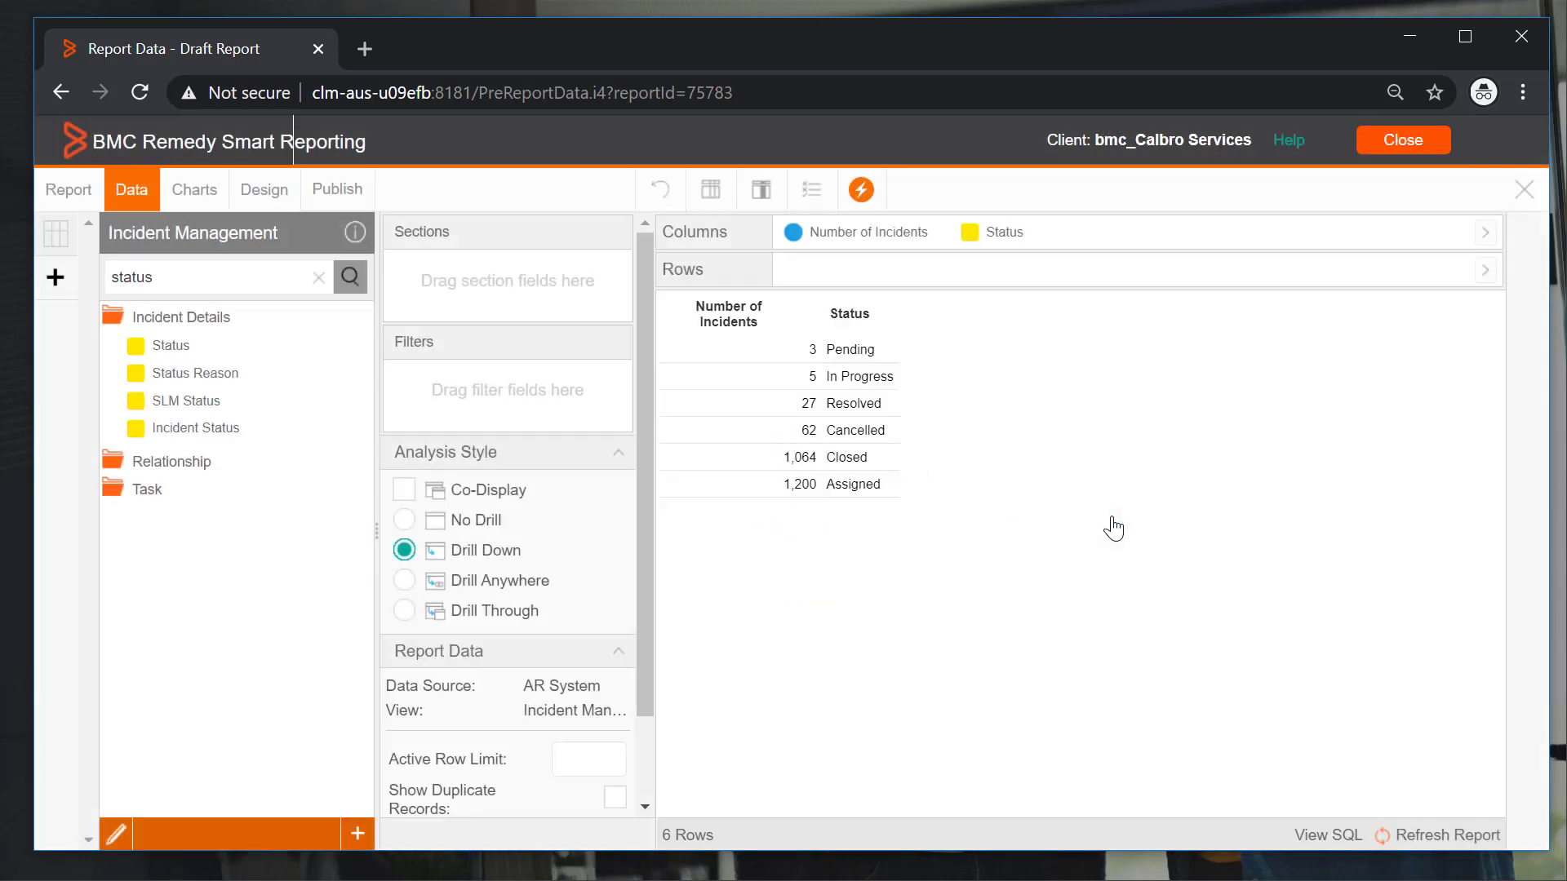
# - Format the Status column as a Reference Code using the reference type Status Org Ref Code
pyautogui.click(1113, 235)
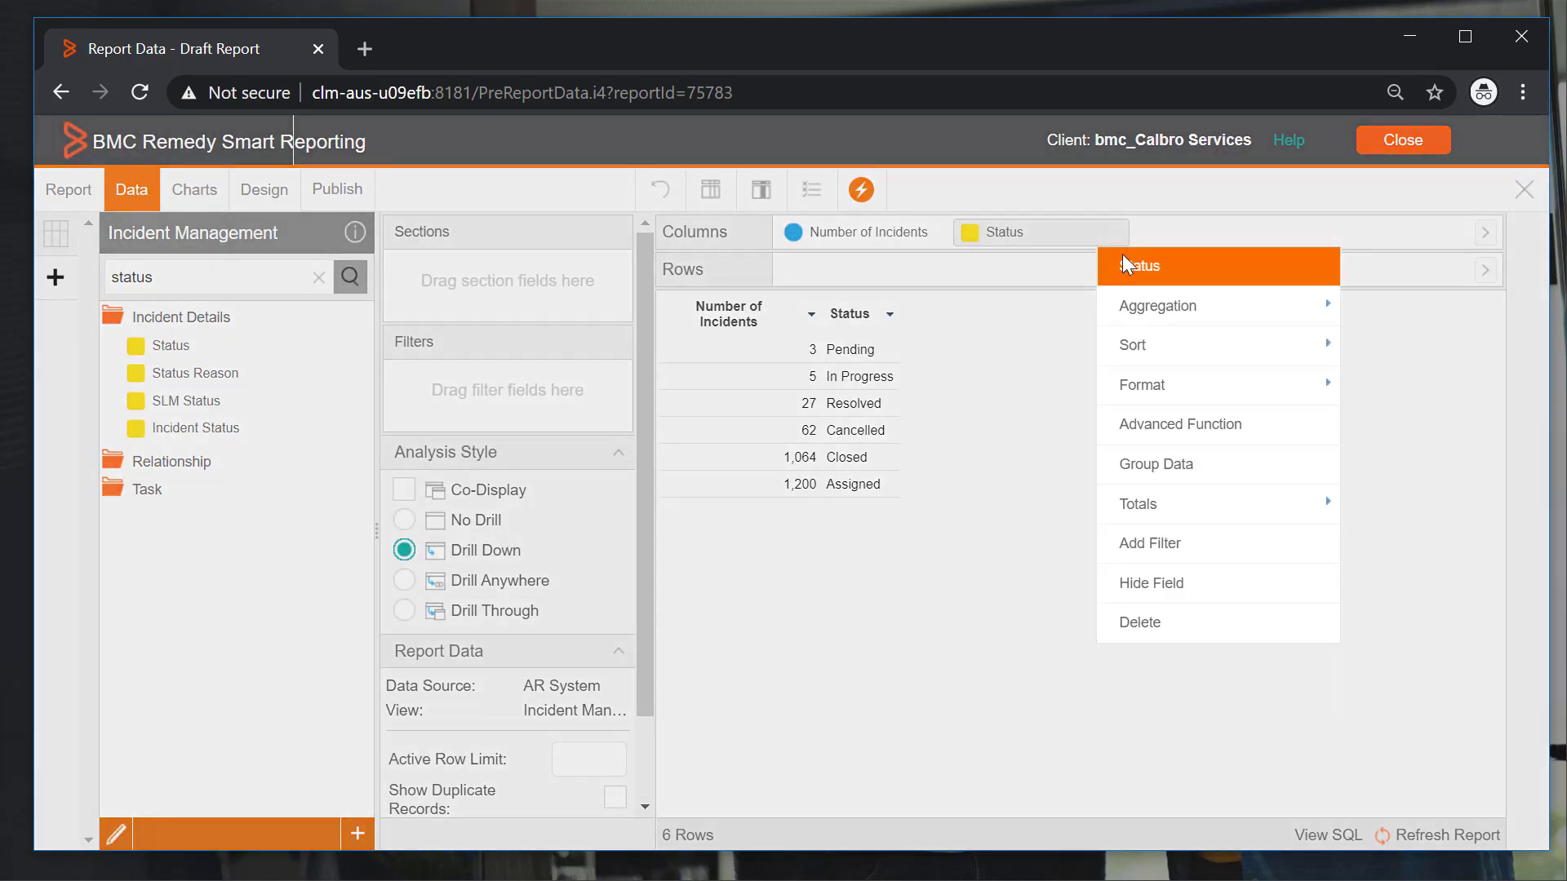
pyautogui.moveTo(1156, 364)
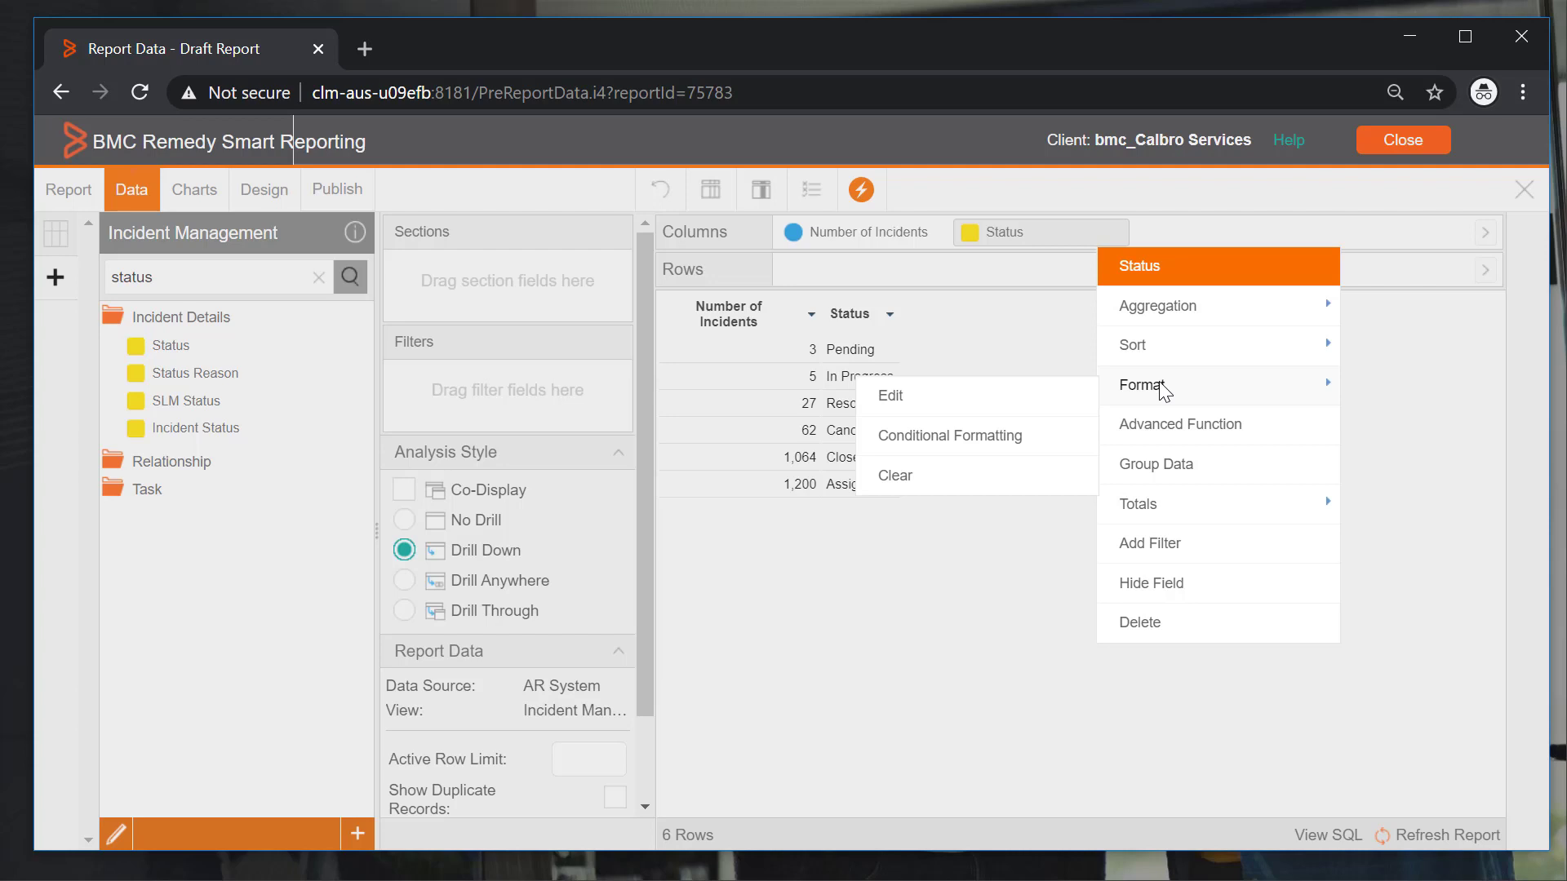
pyautogui.click(1036, 395)
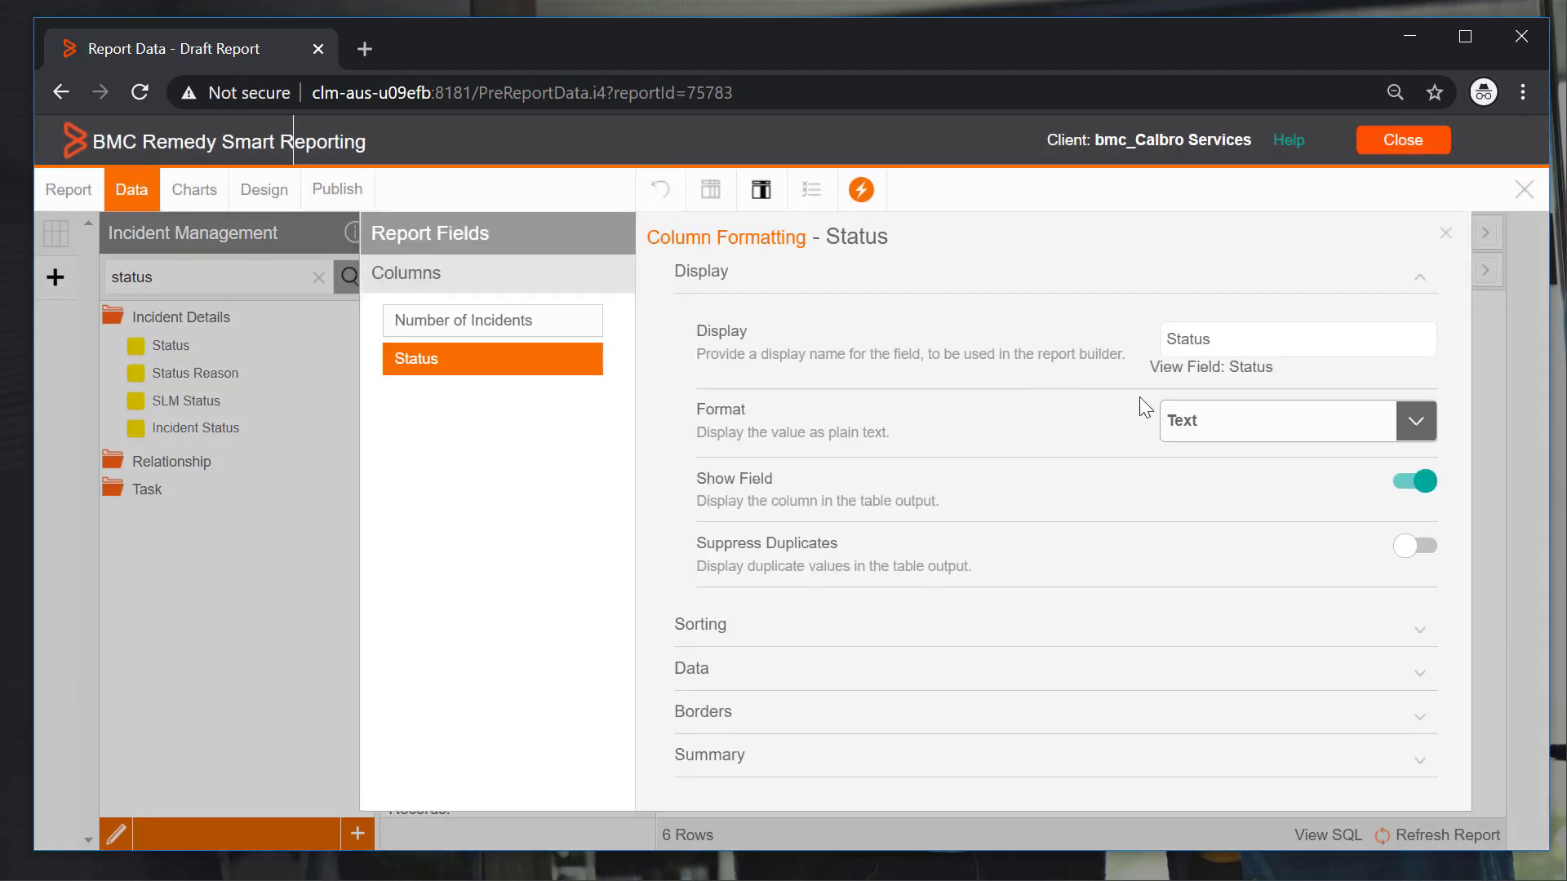
pyautogui.click(1205, 430)
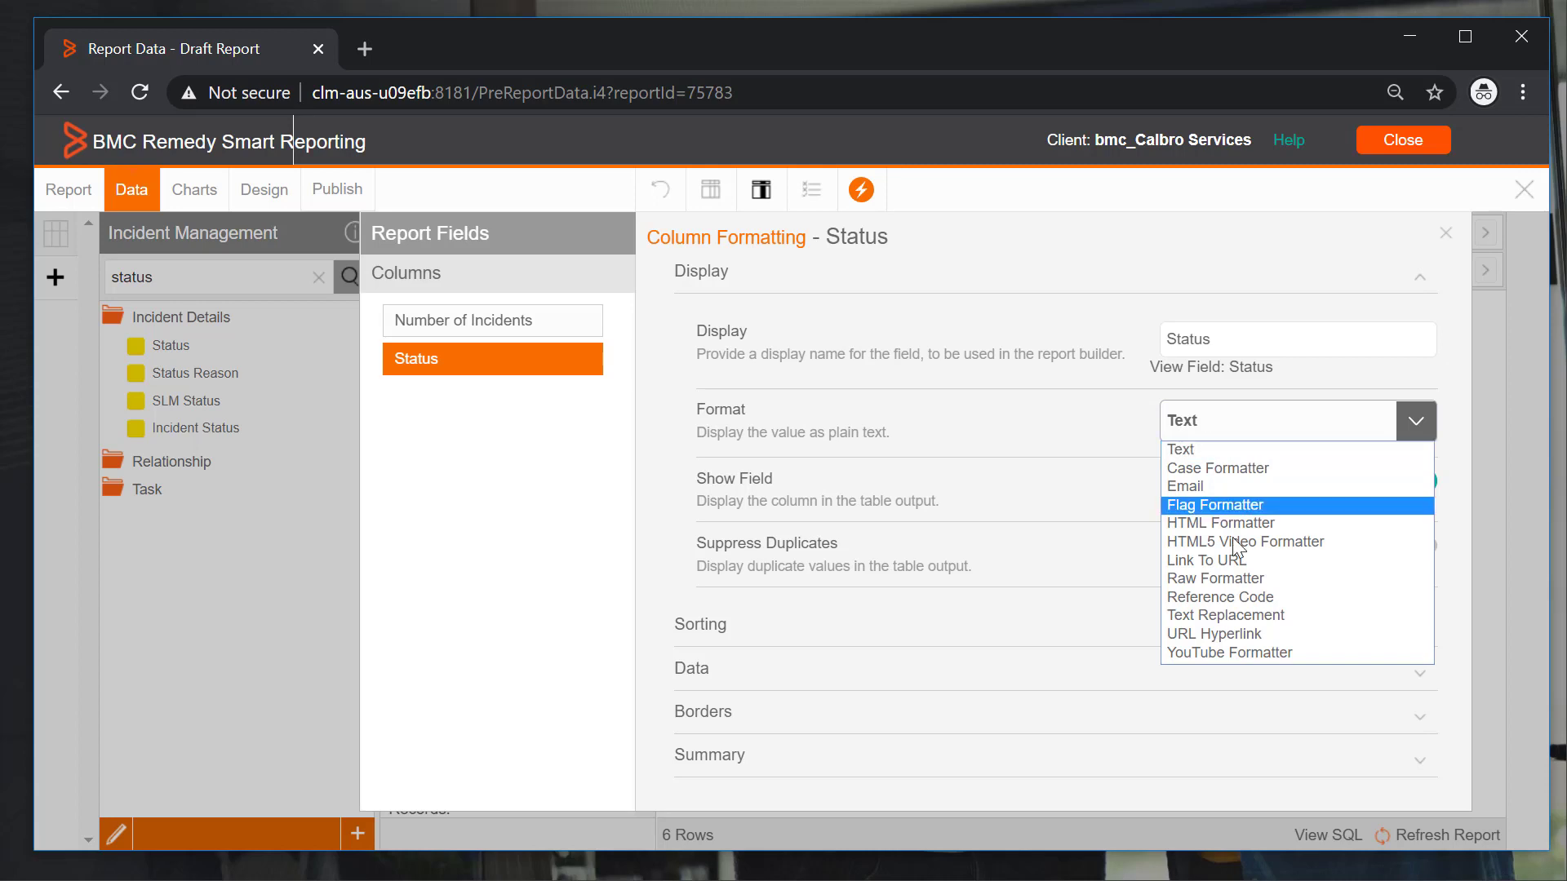
pyautogui.click(1232, 594)
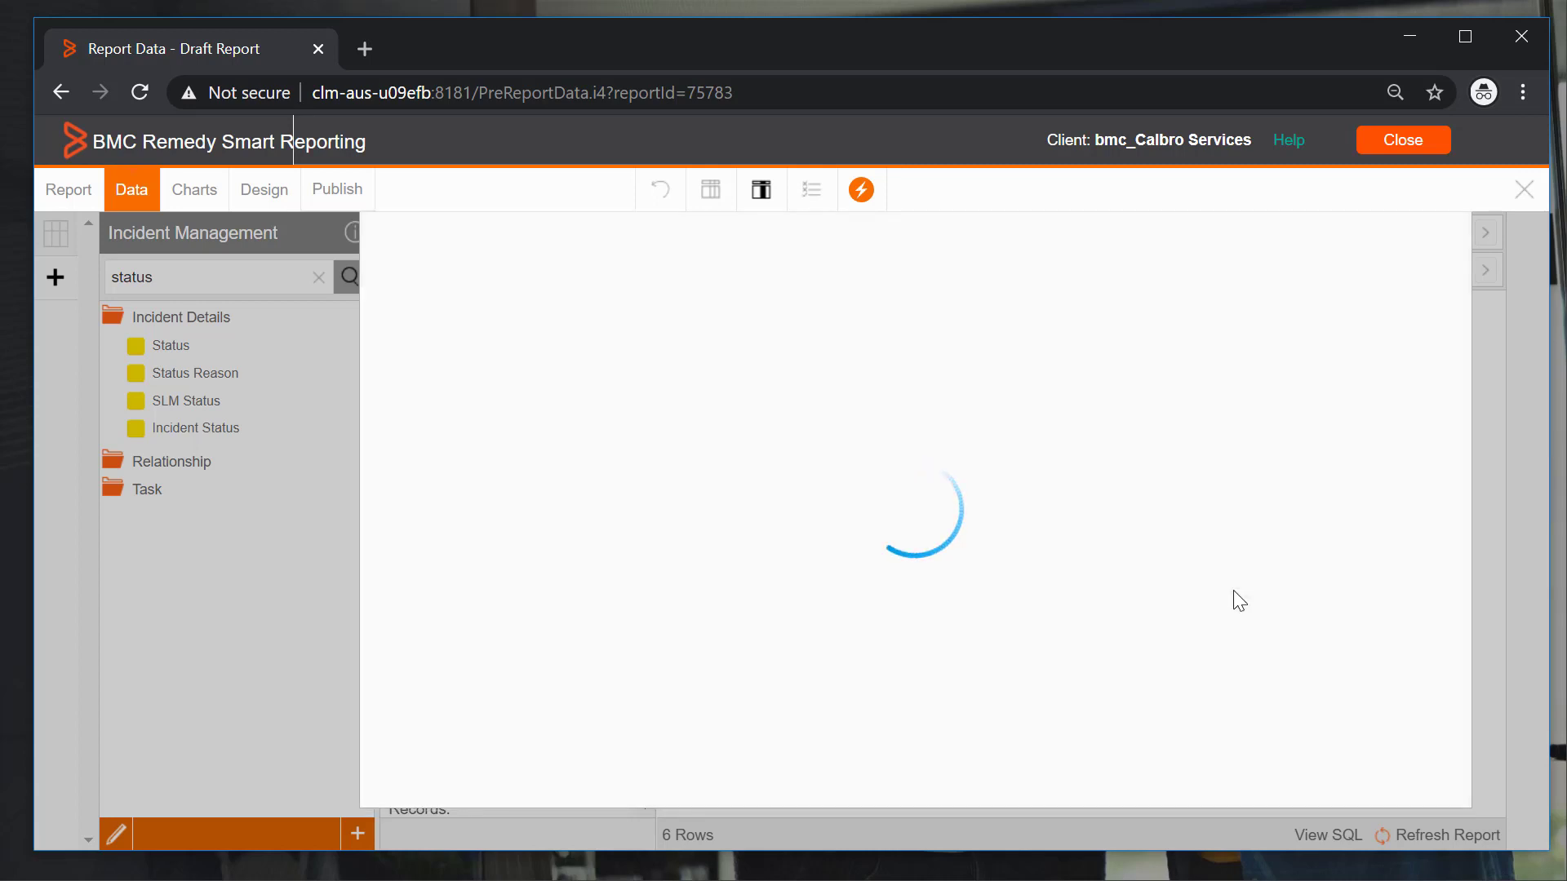
pyautogui.click(1225, 506)
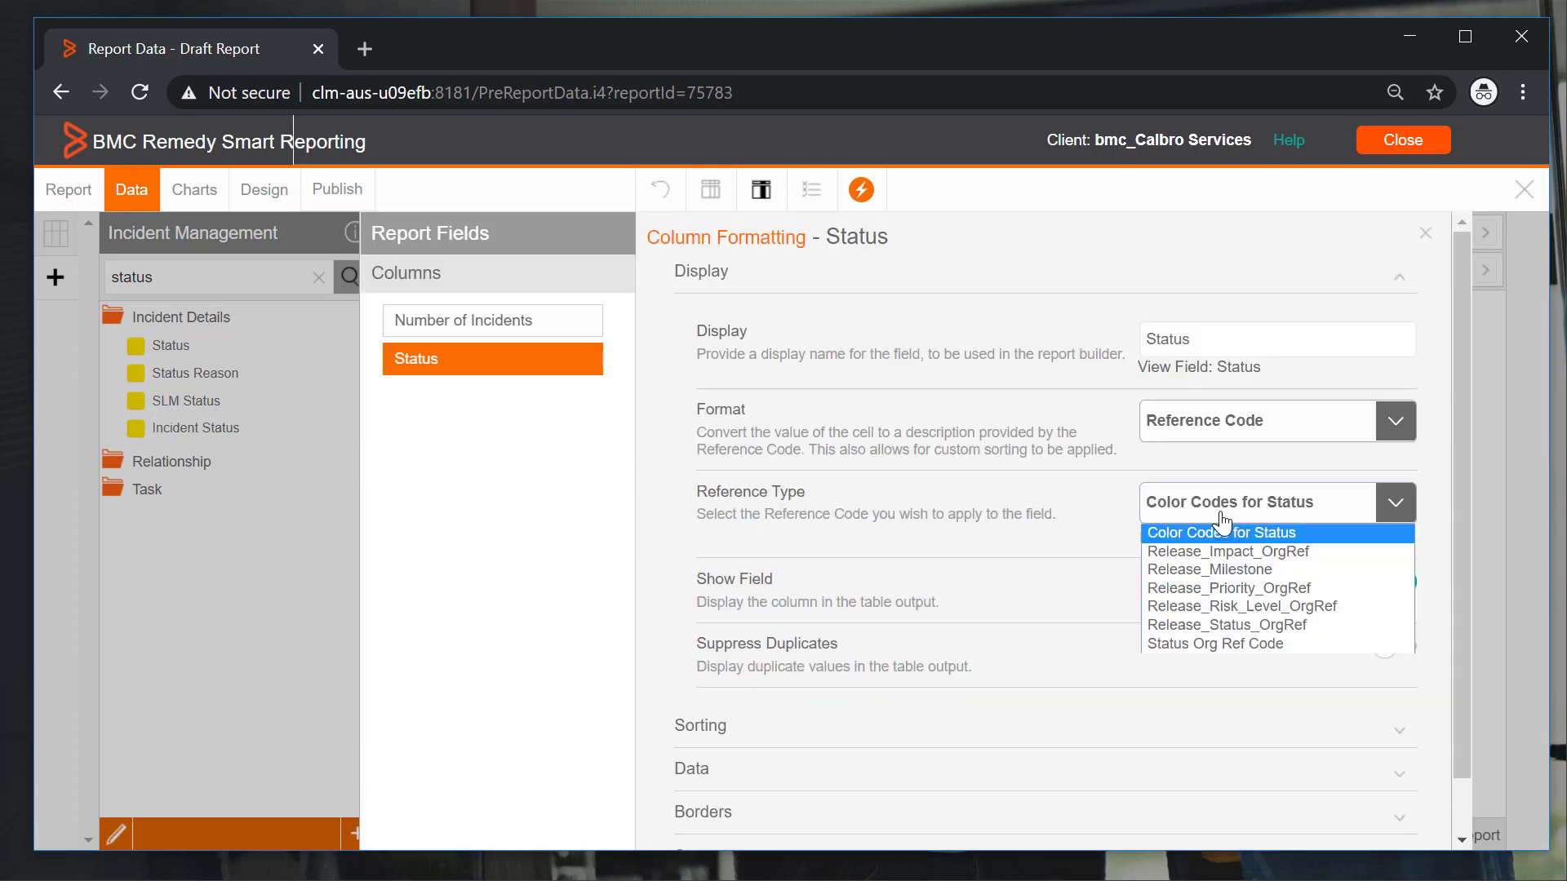
pyautogui.click(1195, 648)
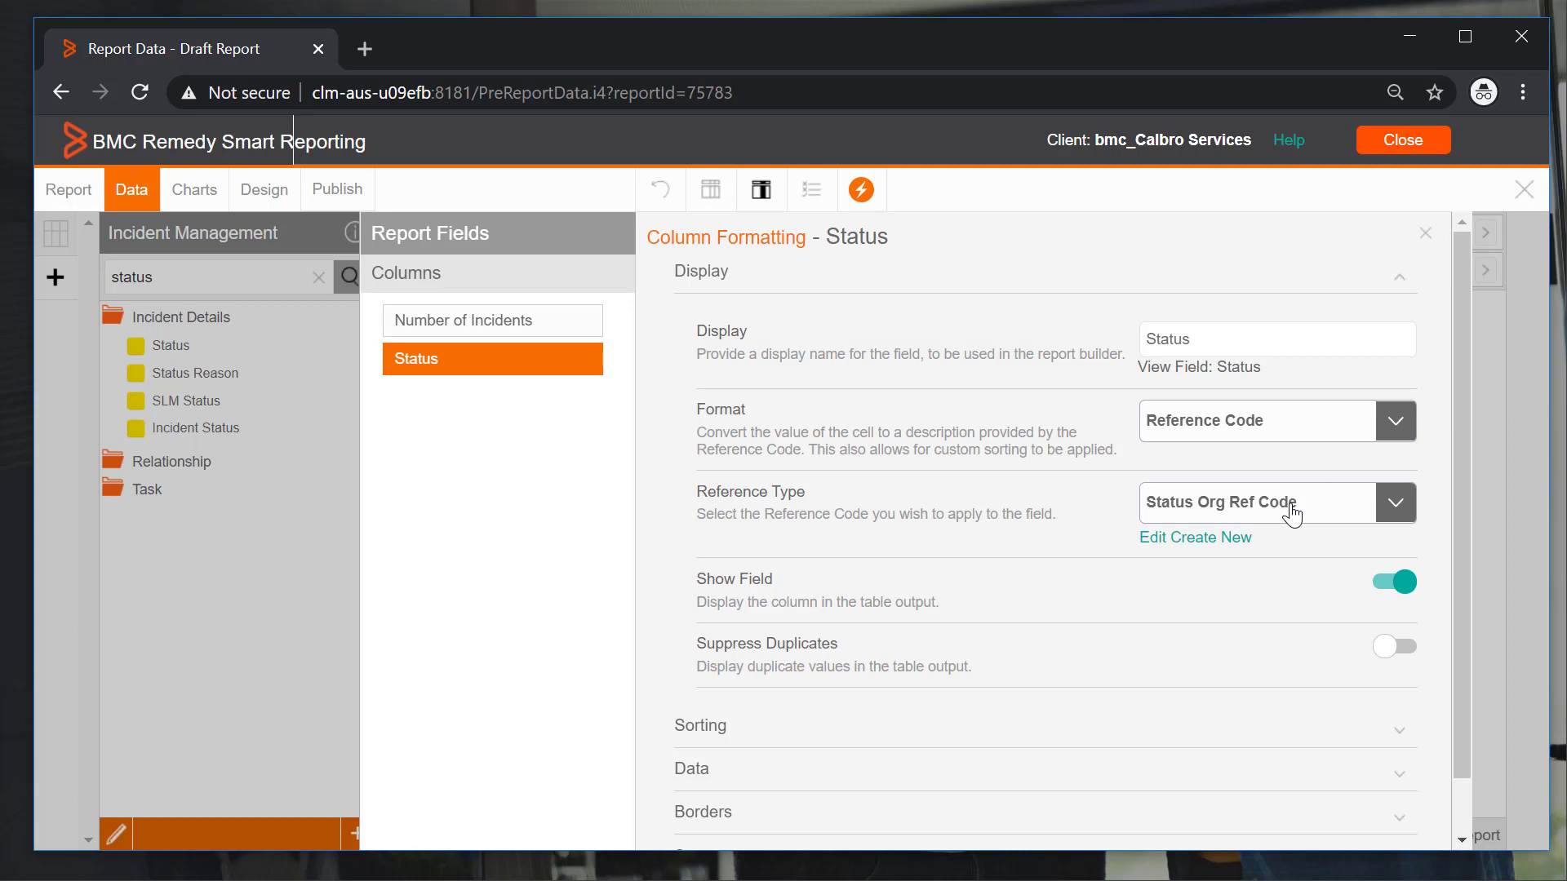
pyautogui.click(1429, 236)
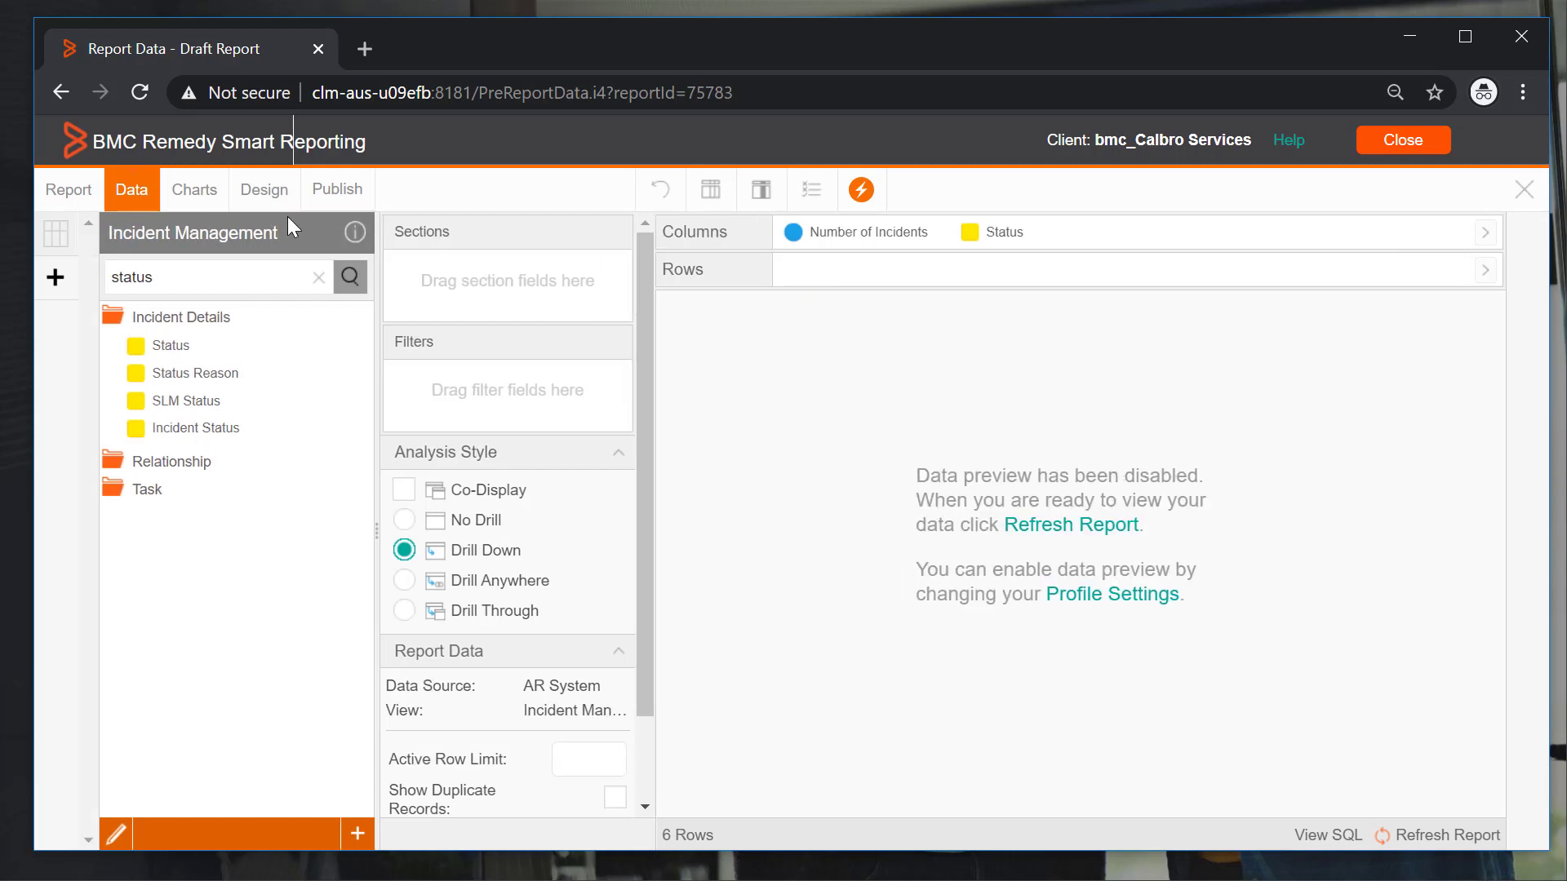
# - Set up the report's chart with Number of Incidents on the vertical axis and Status on the horizontal axis
pyautogui.click(192, 196)
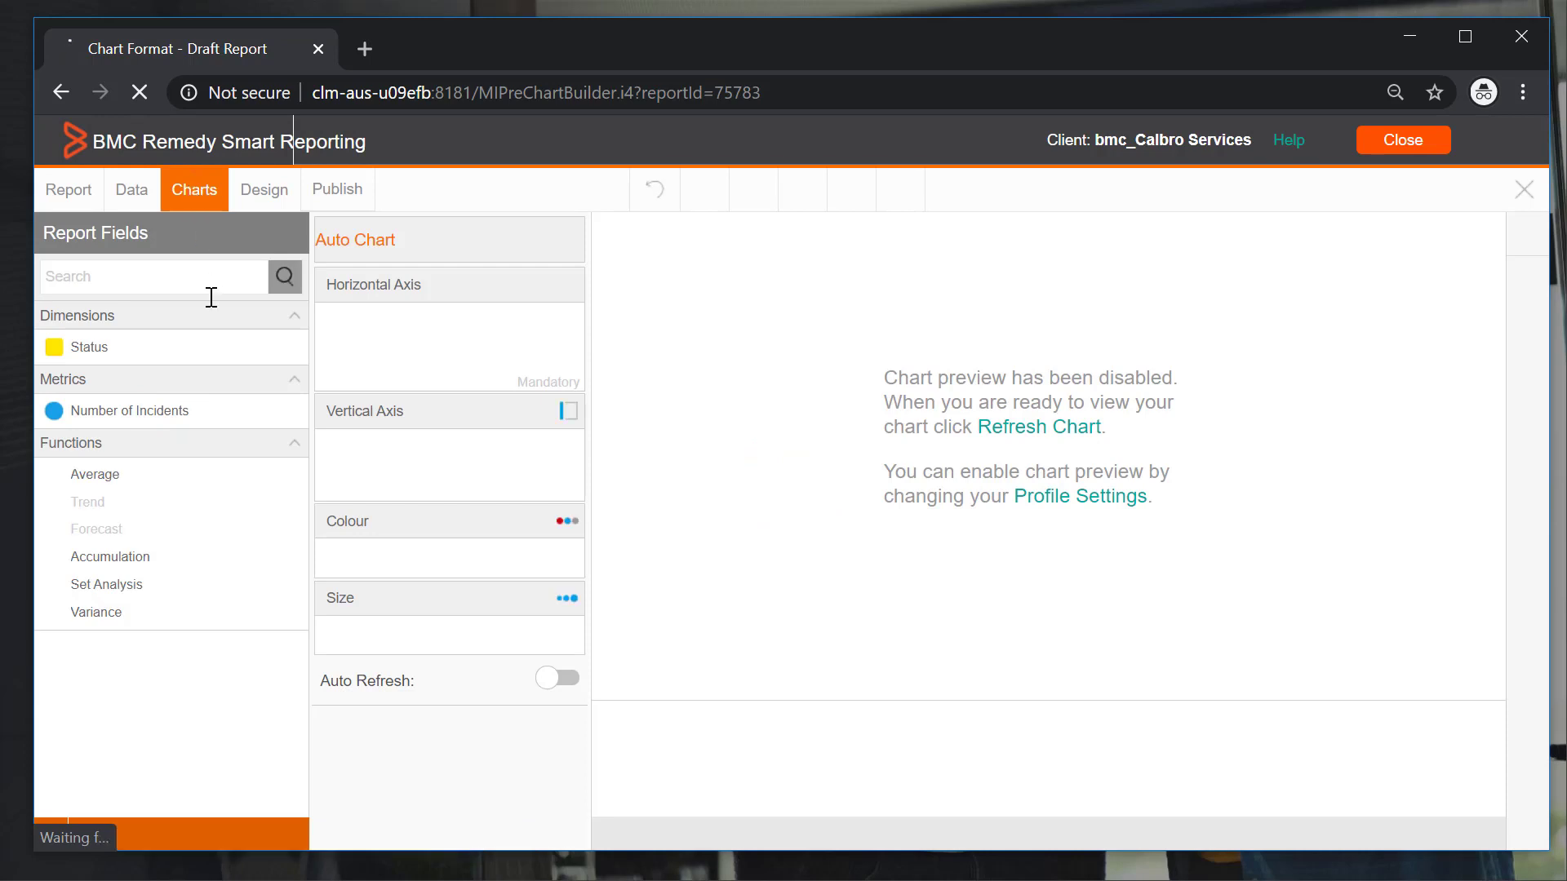
pyautogui.moveTo(179, 413); pyautogui.dragTo(418, 477)
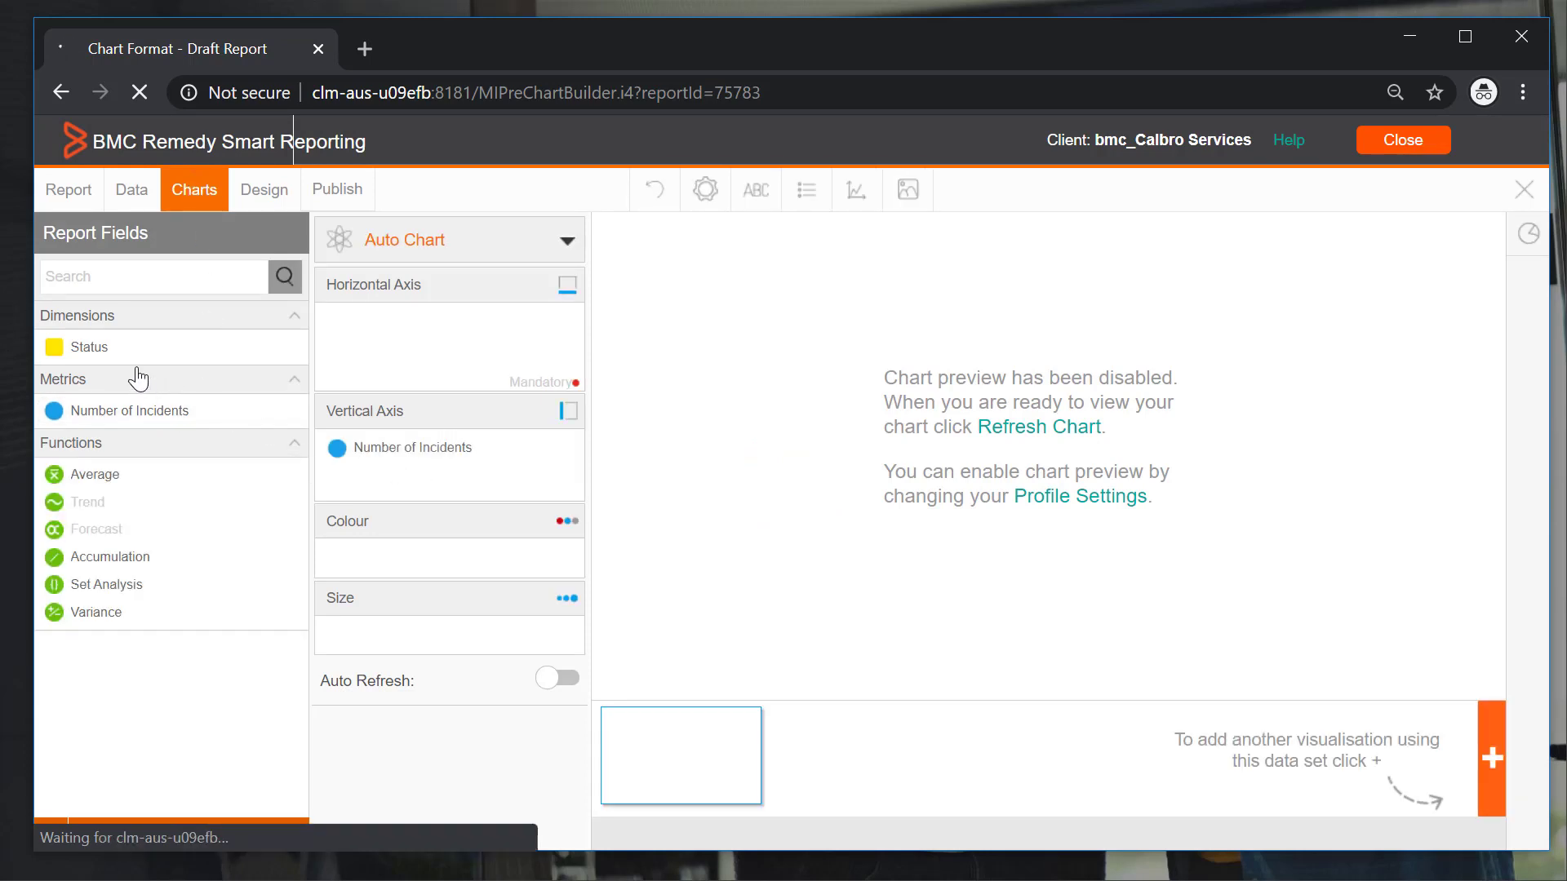
pyautogui.moveTo(105, 349); pyautogui.dragTo(418, 358)
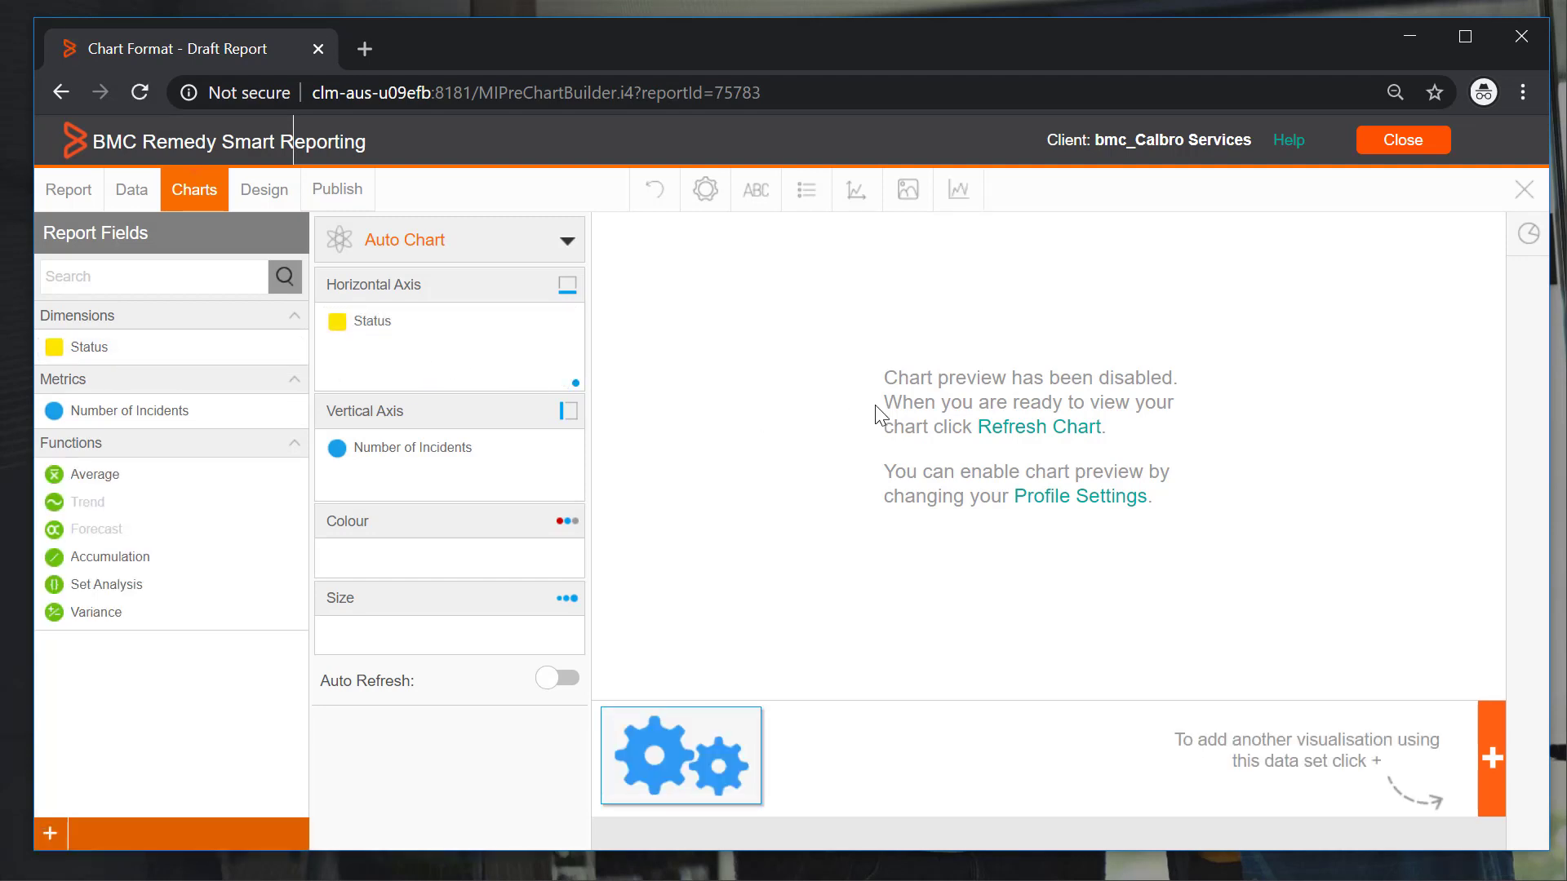
# - Refresh the chart preview and browse the available chart types without changing the Auto Chart selection
pyautogui.click(1011, 437)
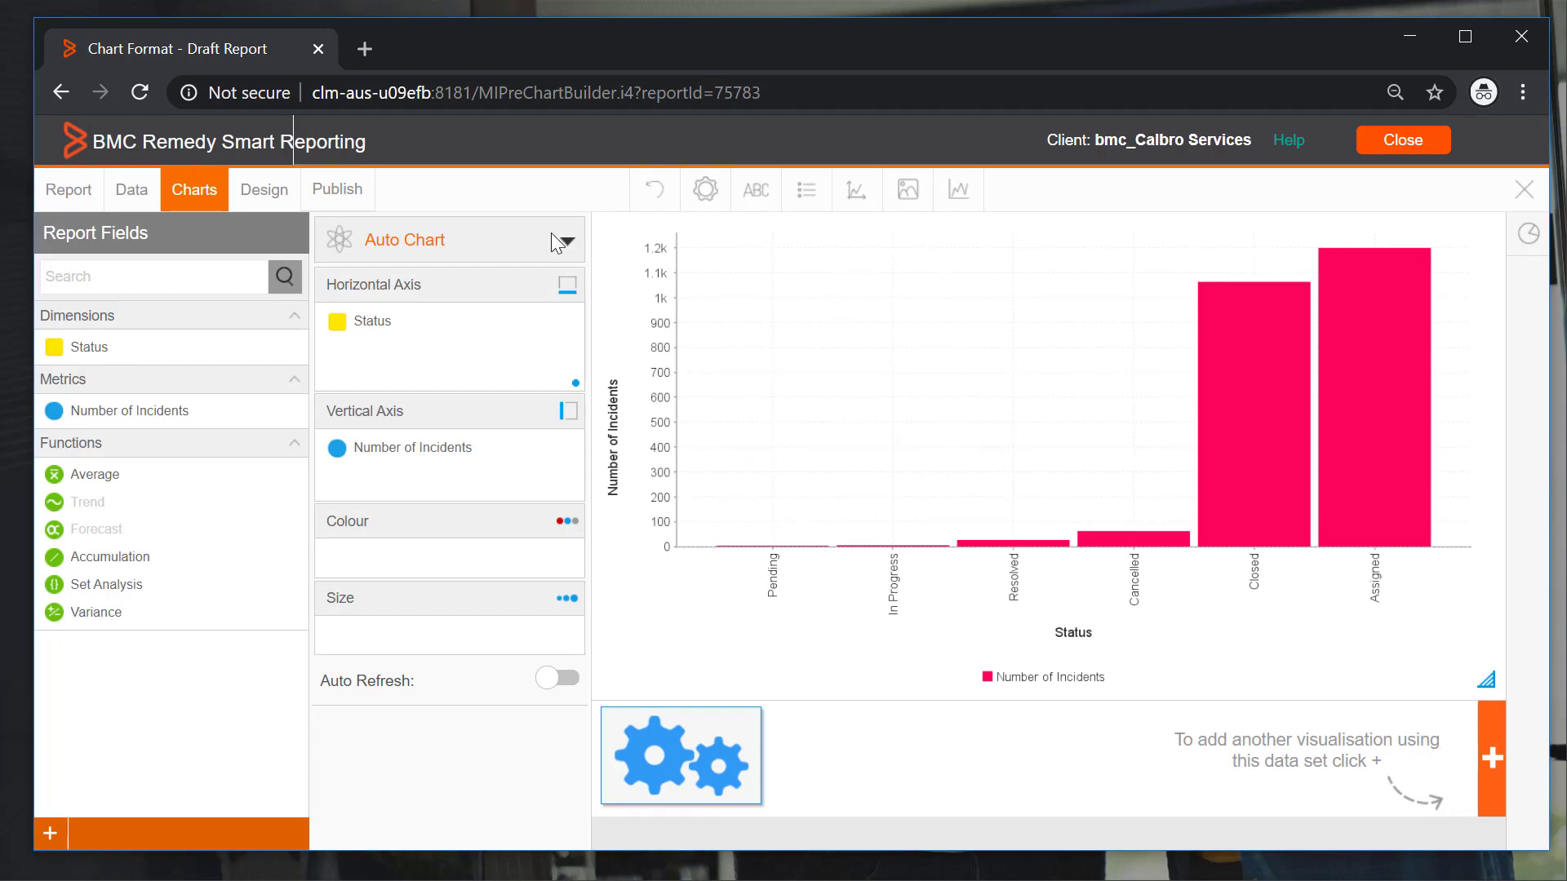
pyautogui.click(565, 243)
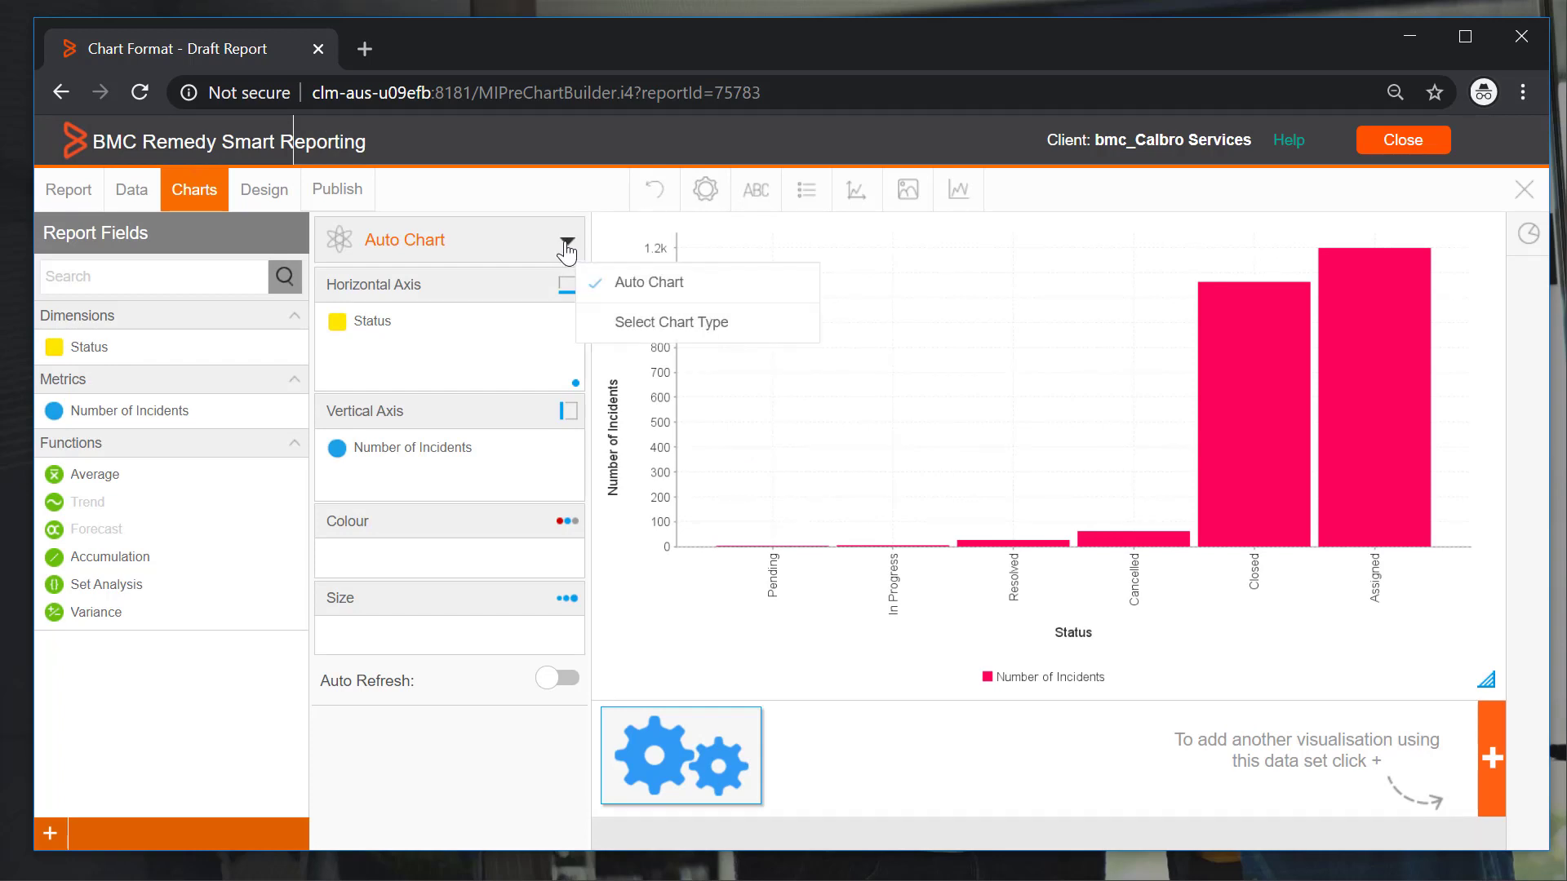
pyautogui.click(633, 325)
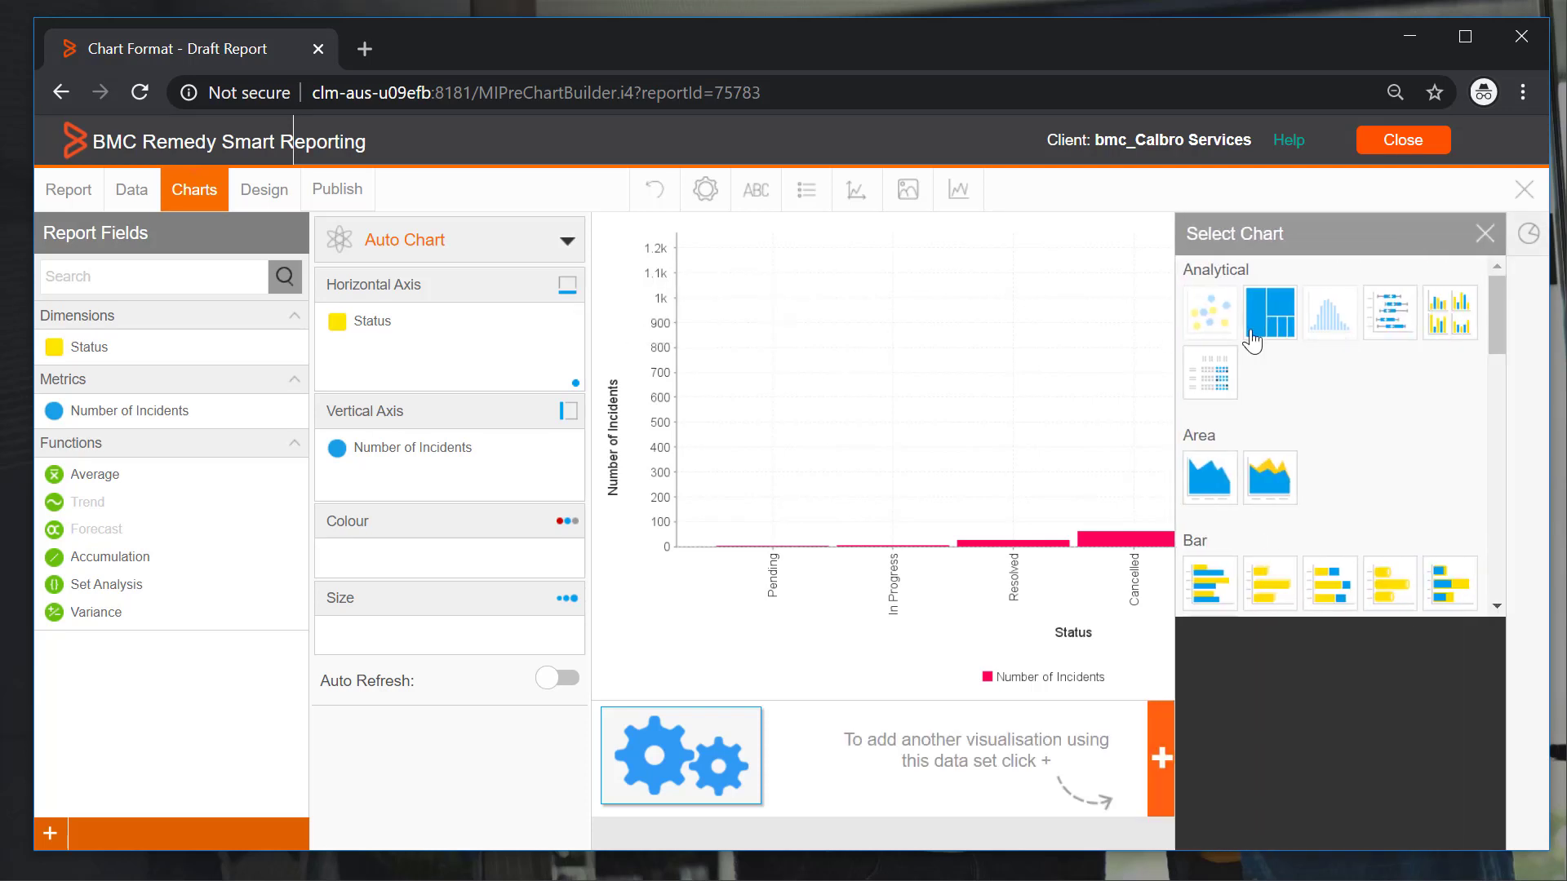
pyautogui.moveTo(1493, 317); pyautogui.dragTo(1498, 469)
pyautogui.click(1485, 236)
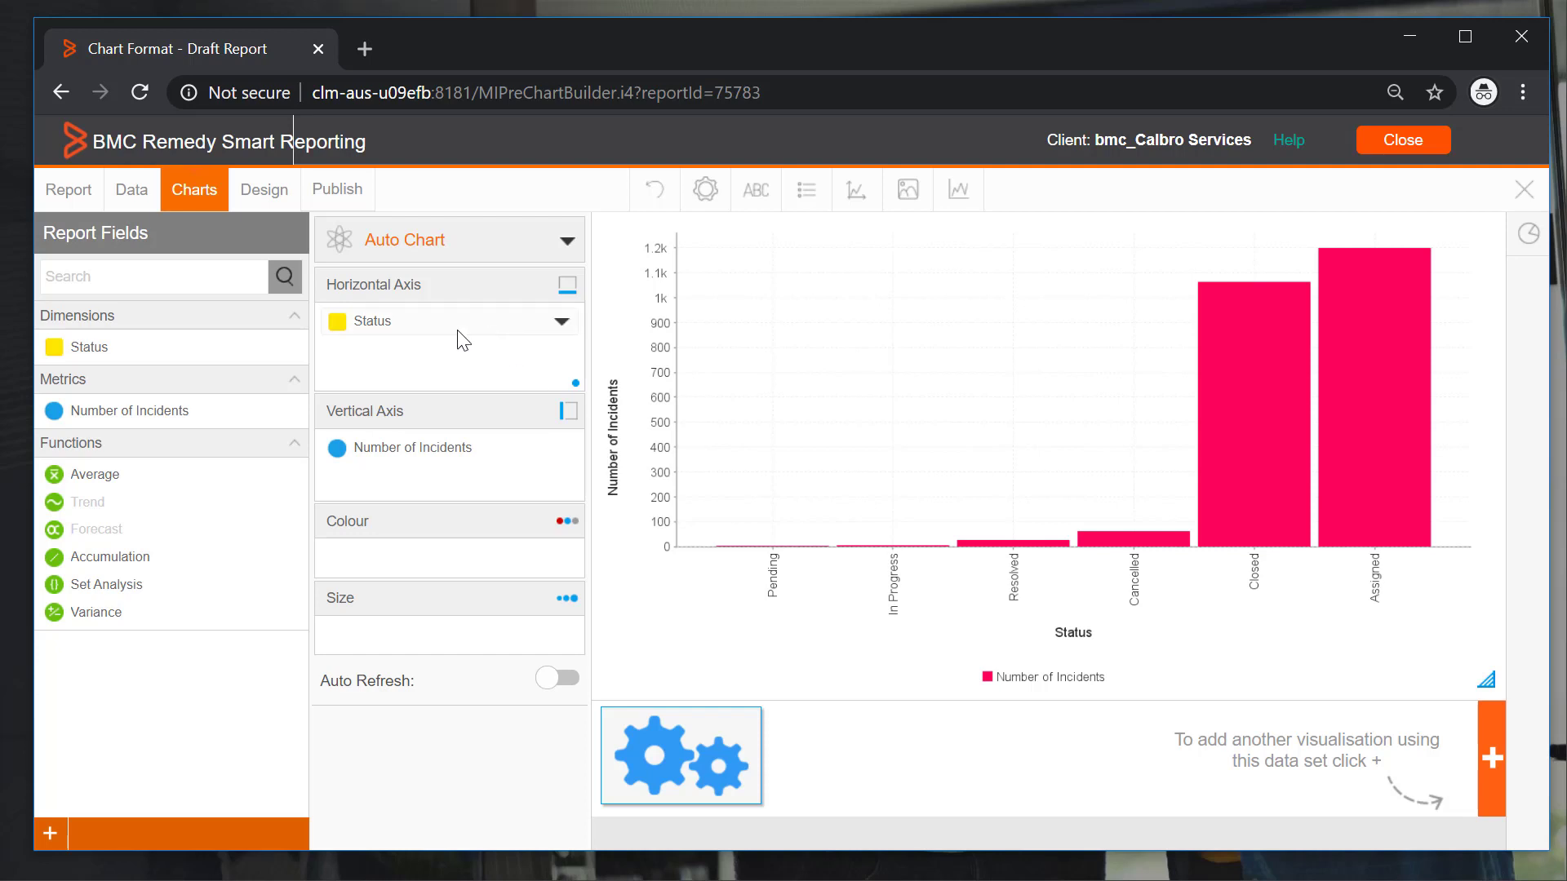
# - Add Status as the chart's Colour field, set its colouring to Reference Code, and refresh the chart
pyautogui.moveTo(231, 433); pyautogui.dragTo(414, 565)
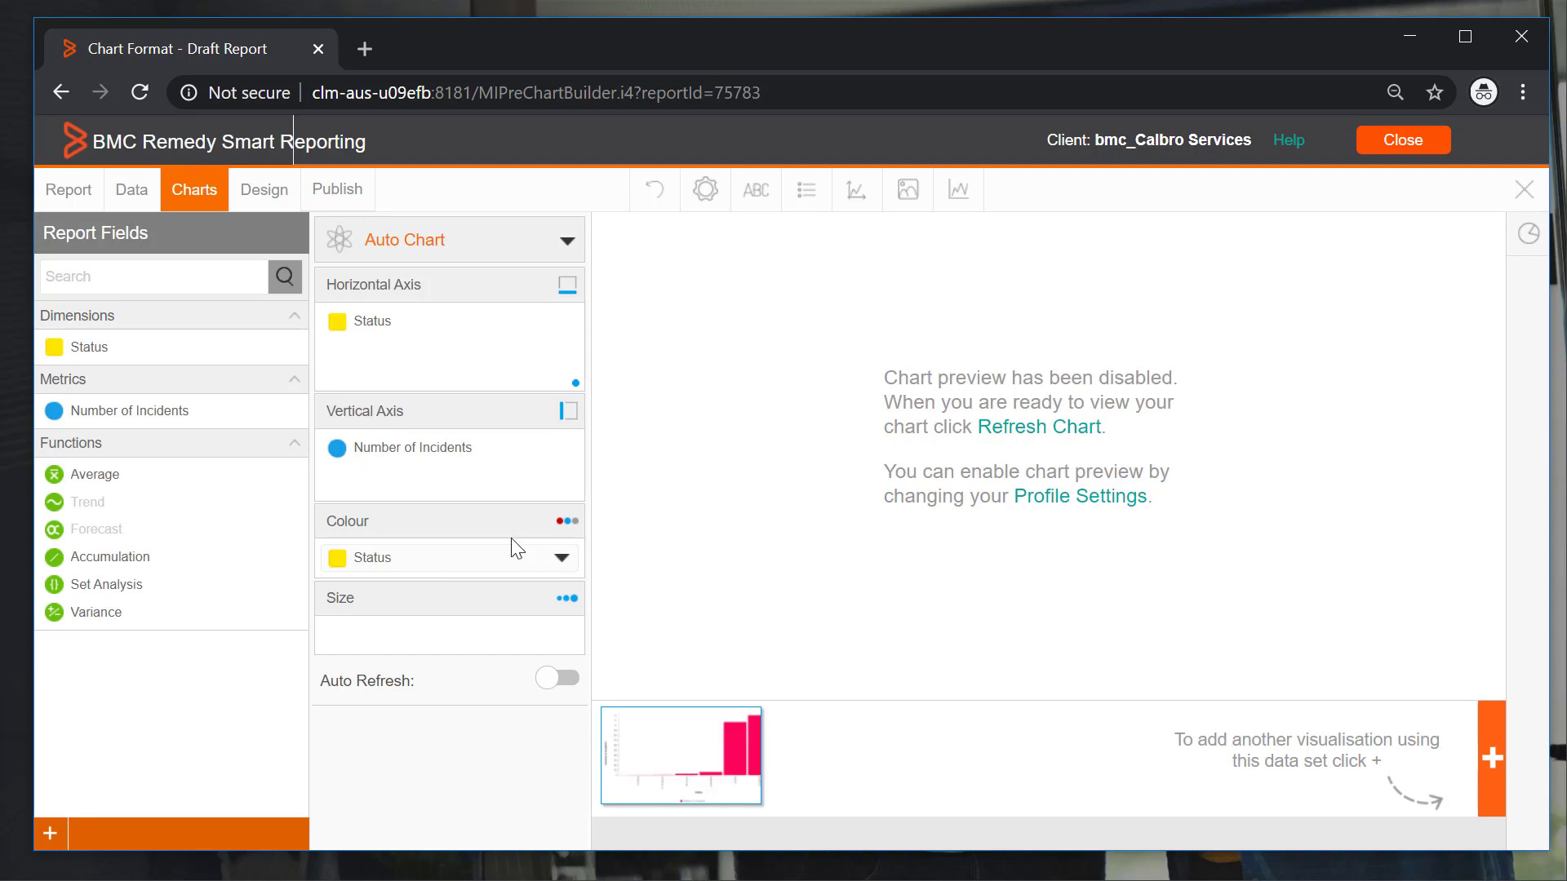
pyautogui.click(570, 563)
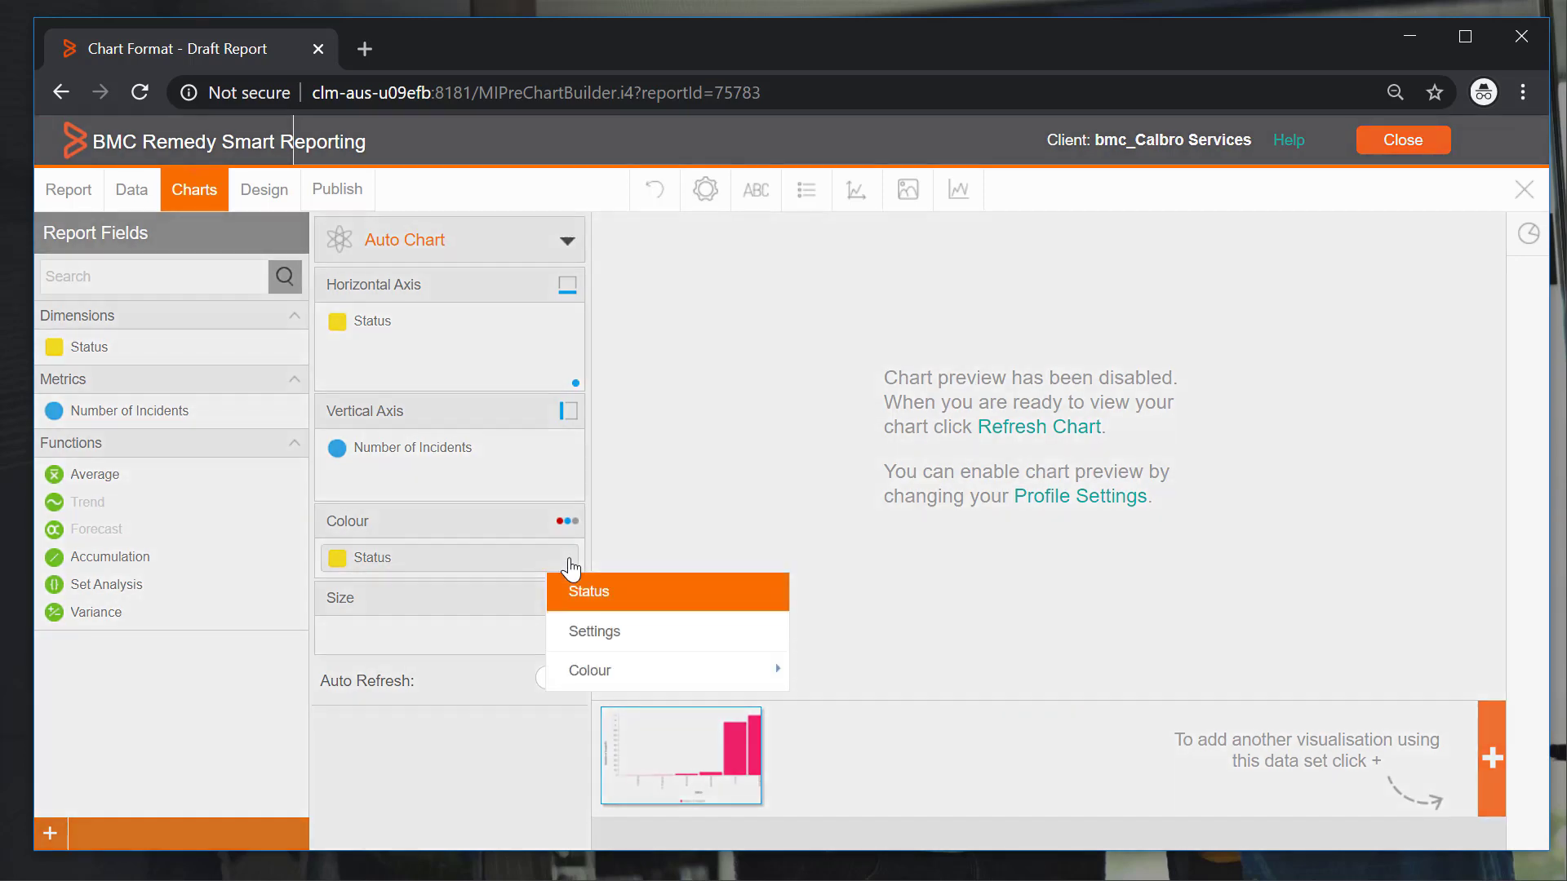
pyautogui.moveTo(662, 678)
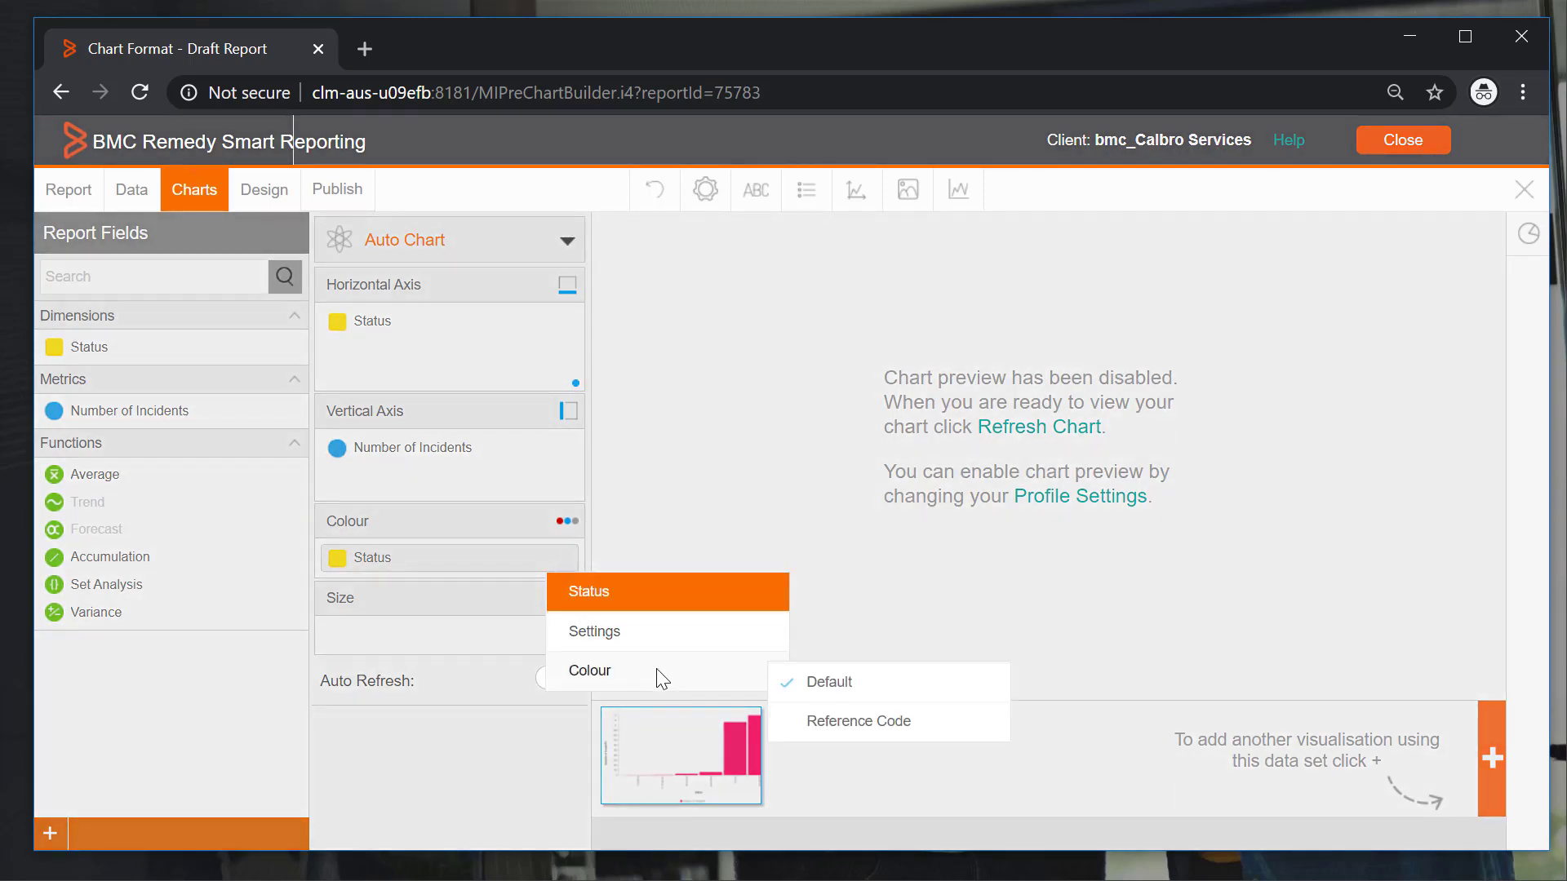
pyautogui.click(848, 725)
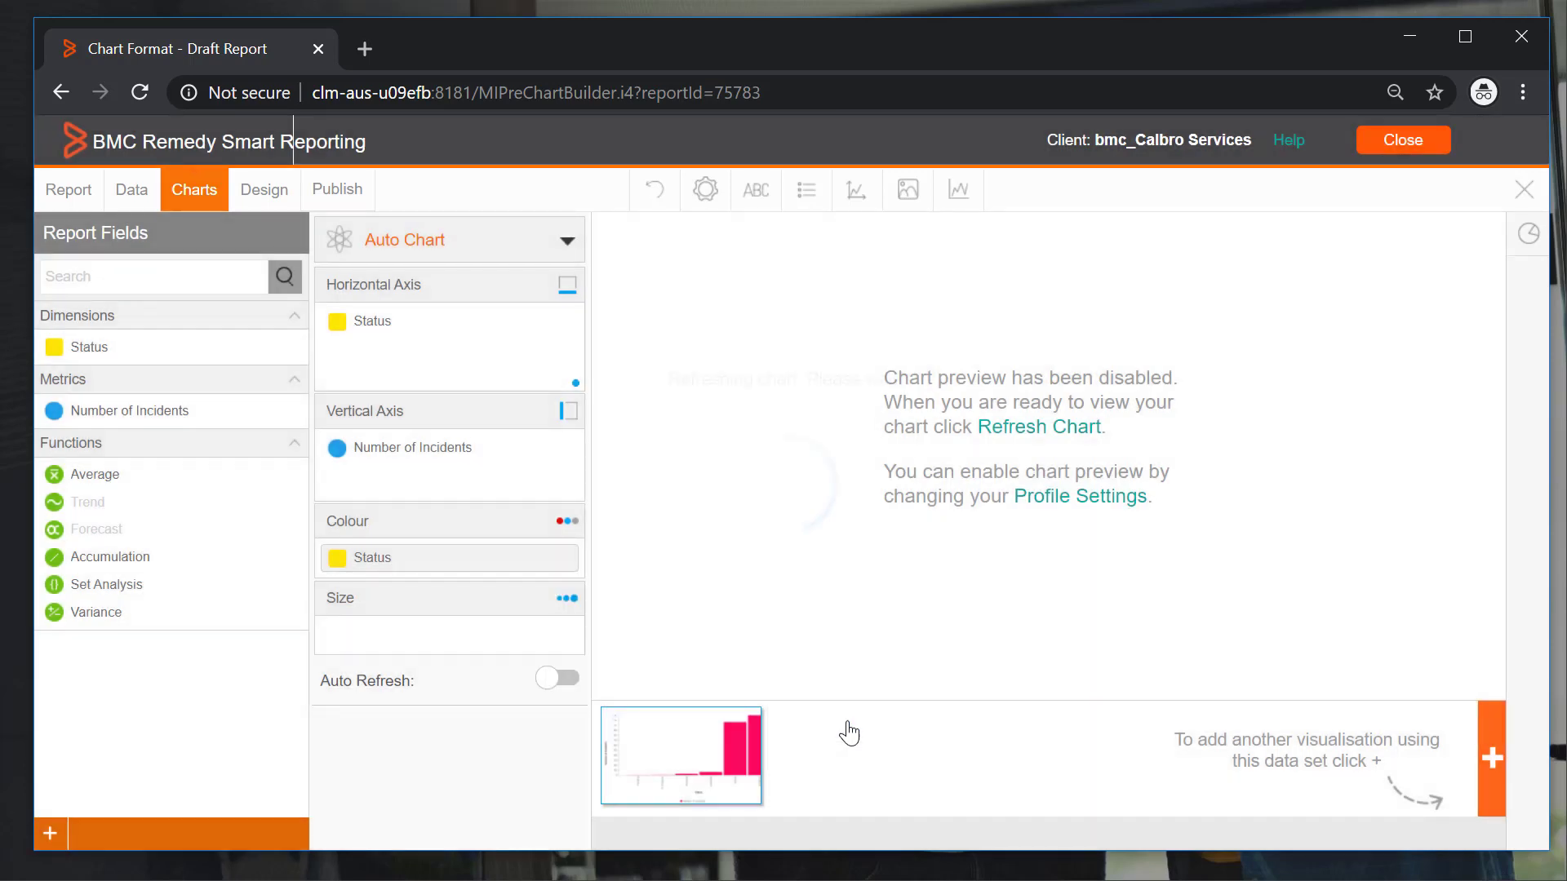
pyautogui.click(1044, 439)
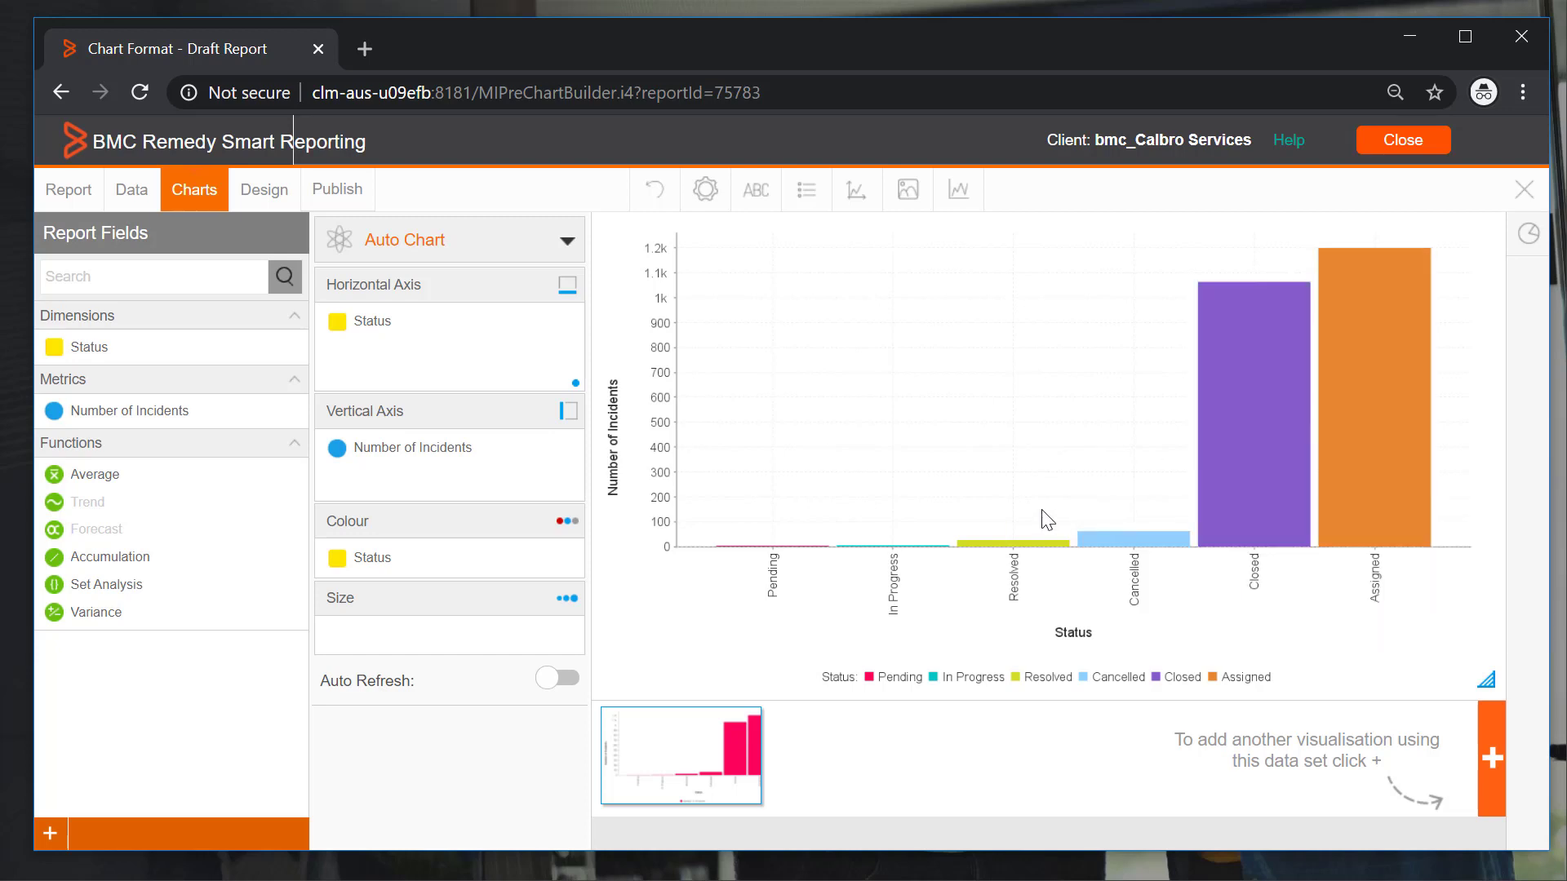
# - Review the report's design view, checking the Closed bar's details and the data table beneath the chart
pyautogui.click(266, 193)
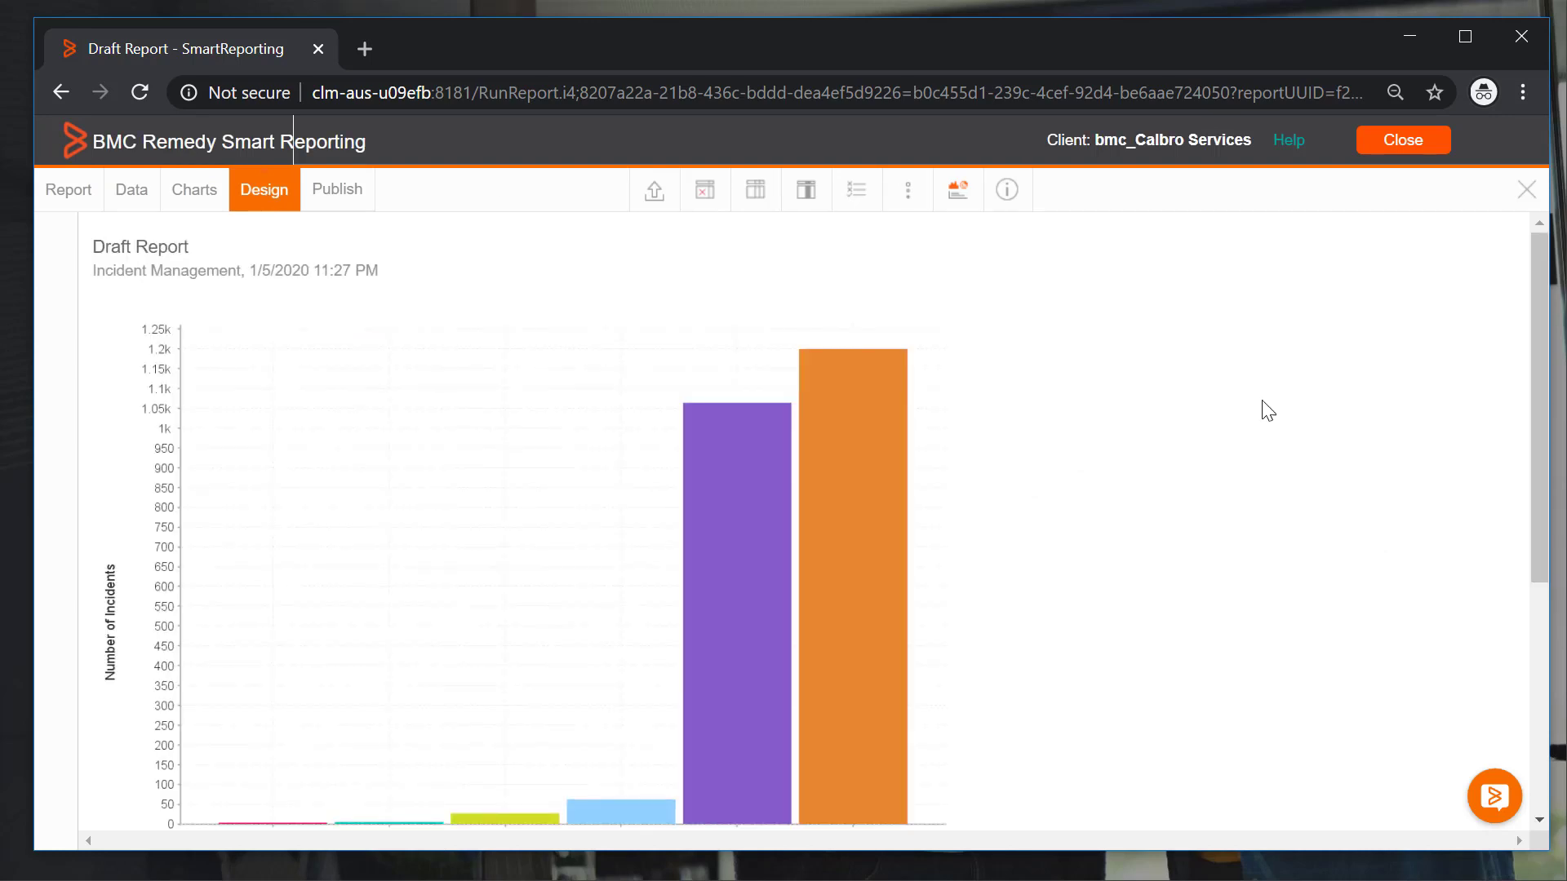
pyautogui.scroll(-2, 1499, 433)
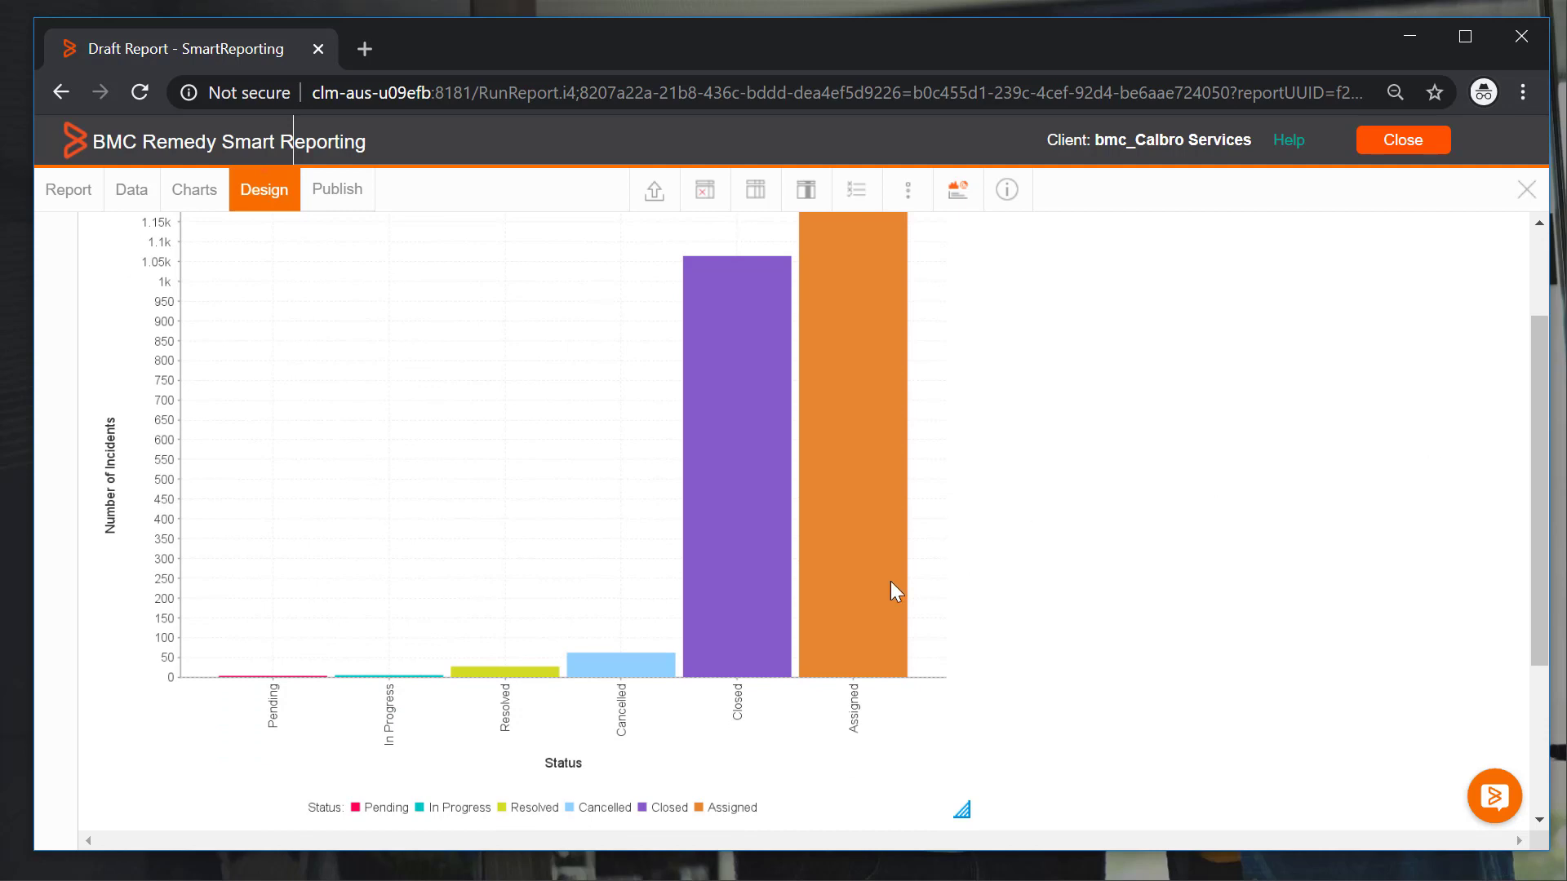
pyautogui.click(772, 679)
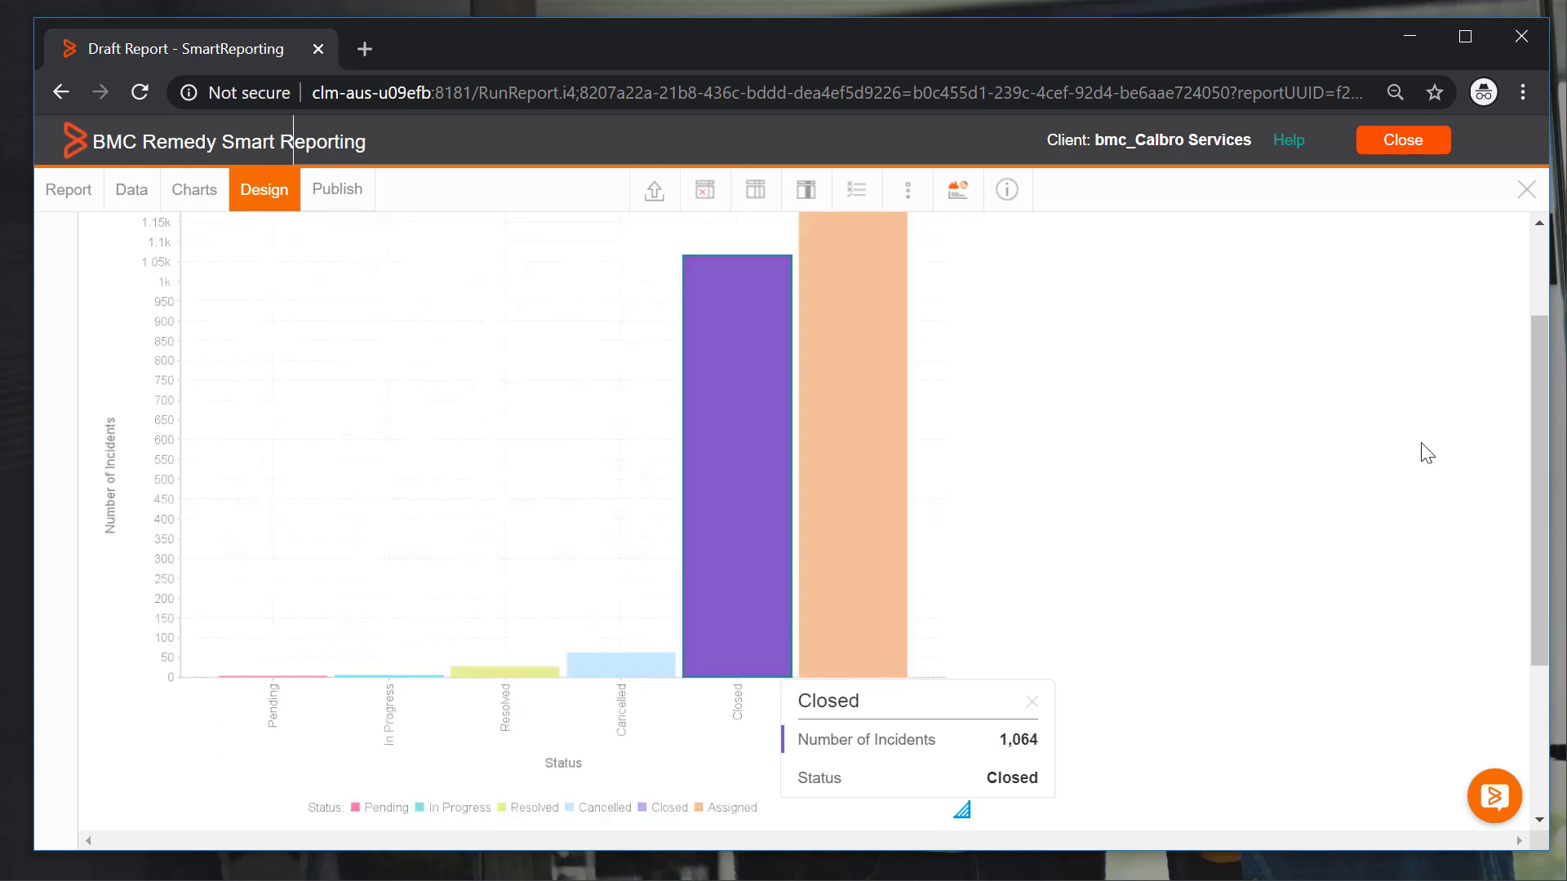
pyautogui.scroll(-1, 1434, 453)
pyautogui.scroll(-3, 1434, 453)
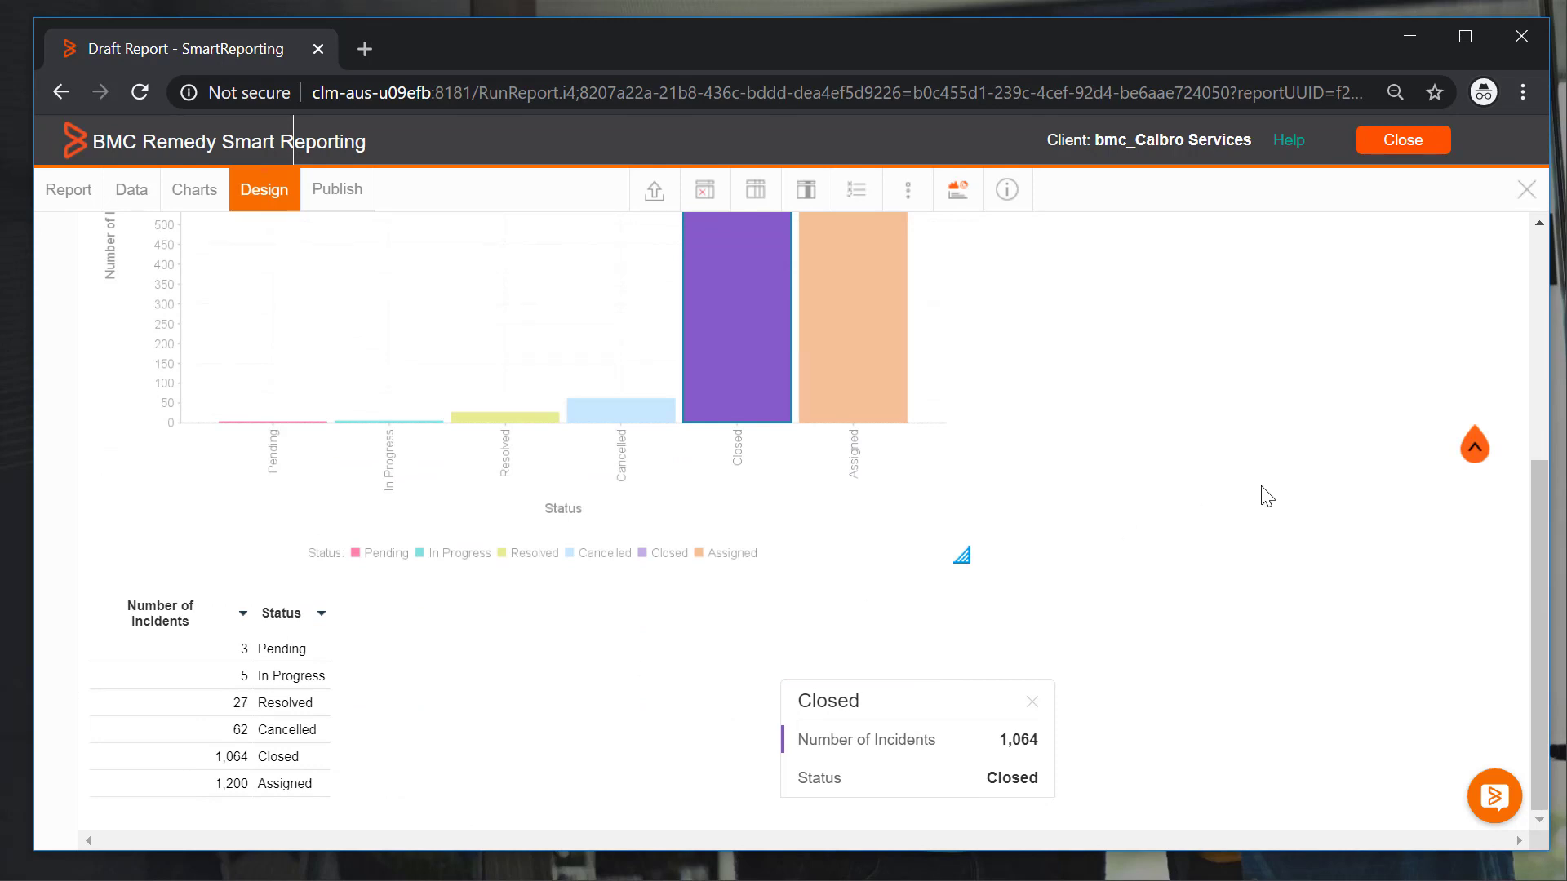
# - Hide the data table in the draft report so only the chart is displayed
pyautogui.scroll(4, 1266, 496)
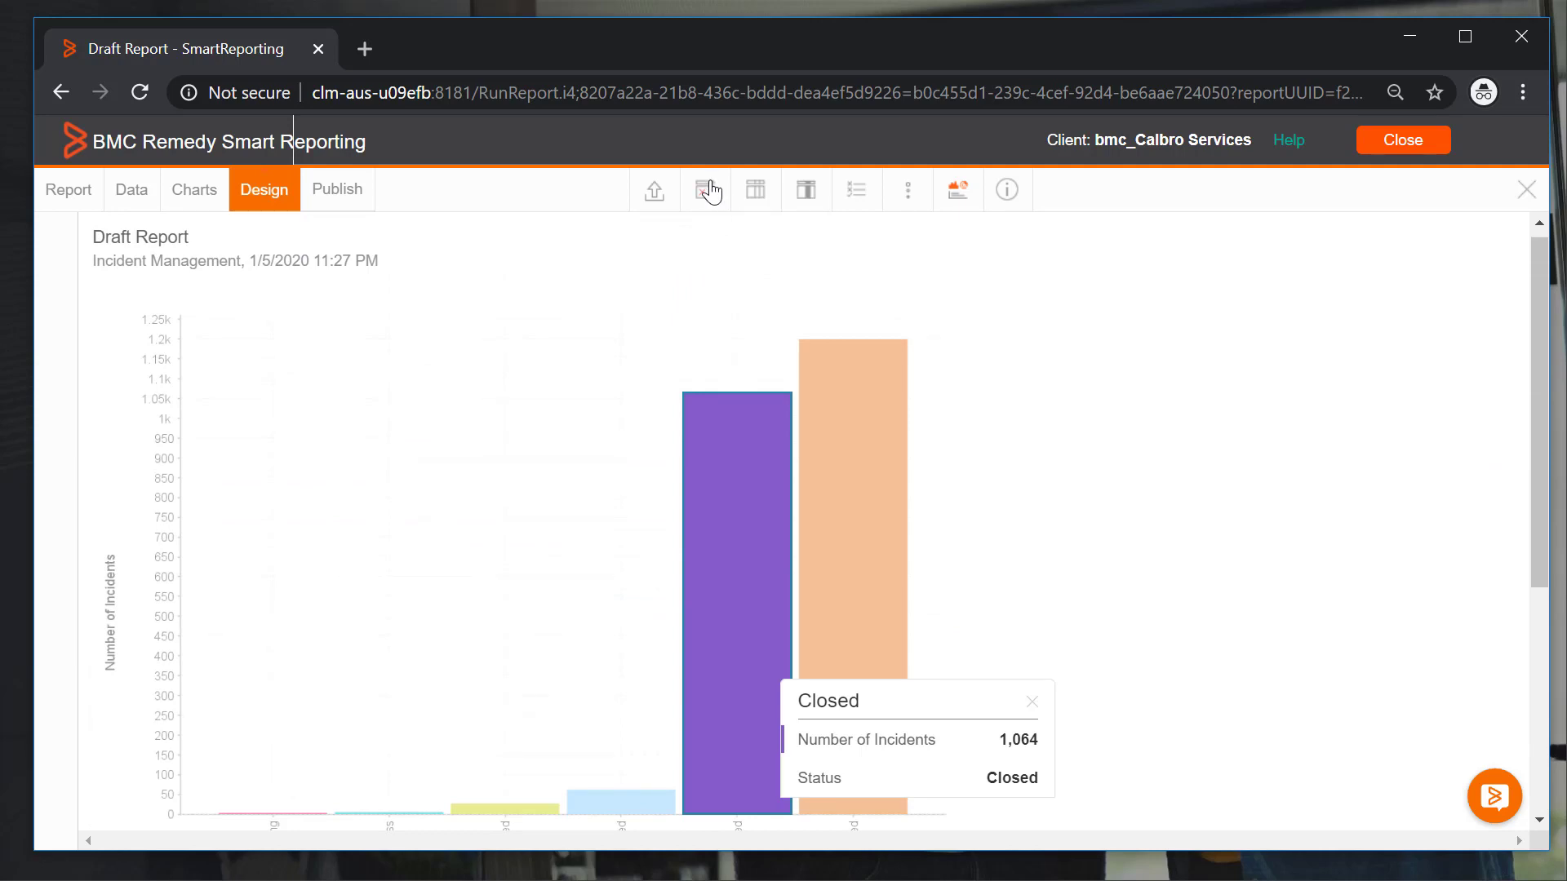
pyautogui.click(706, 190)
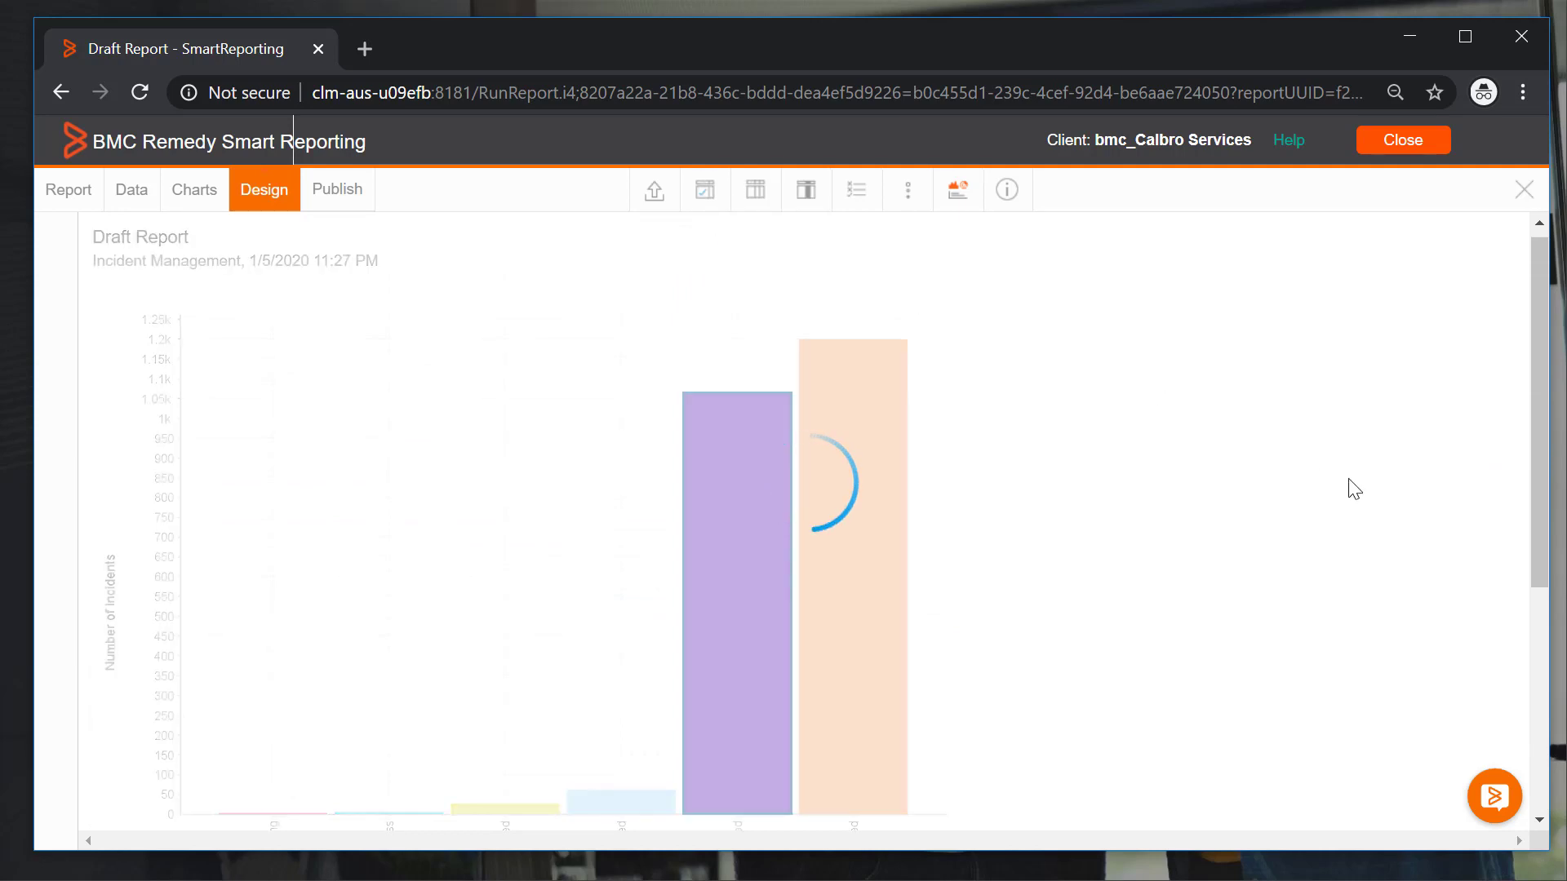
pyautogui.scroll(-2, 1353, 488)
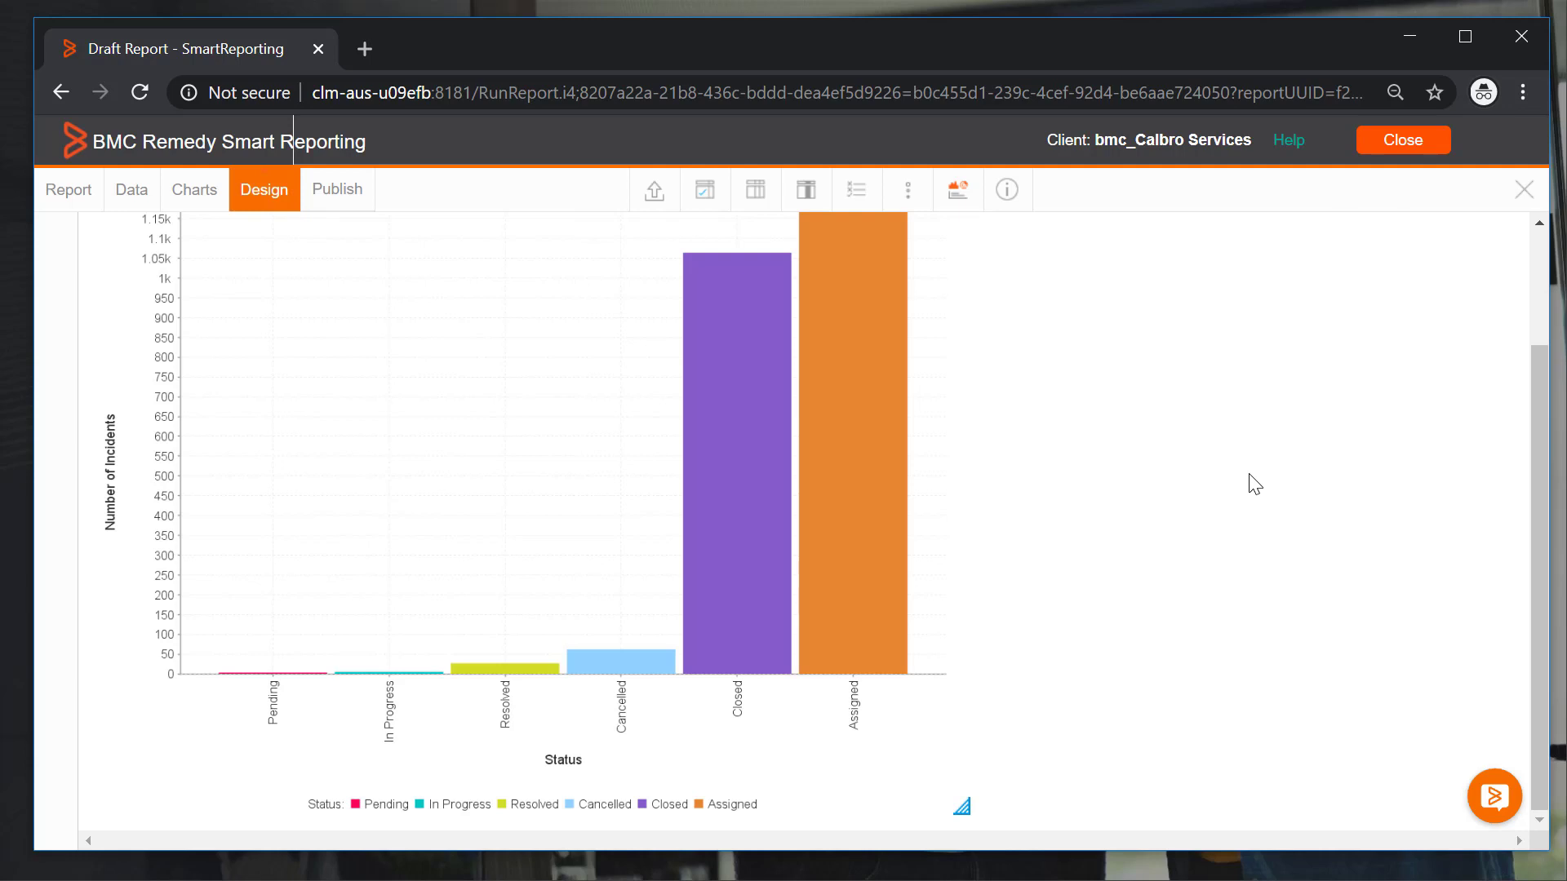
pyautogui.scroll(2, 1255, 485)
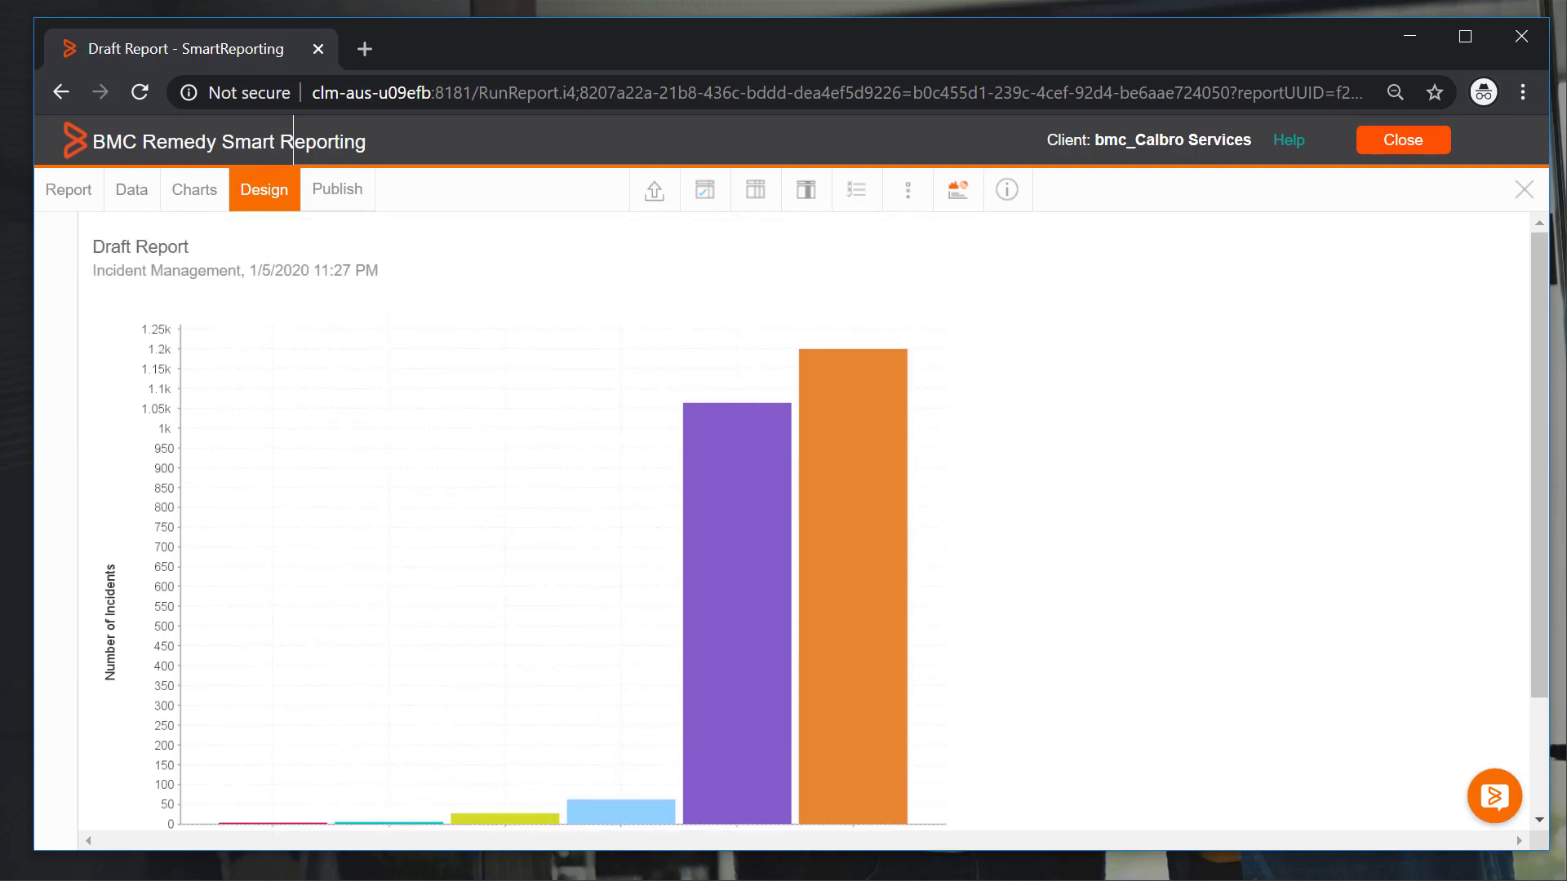
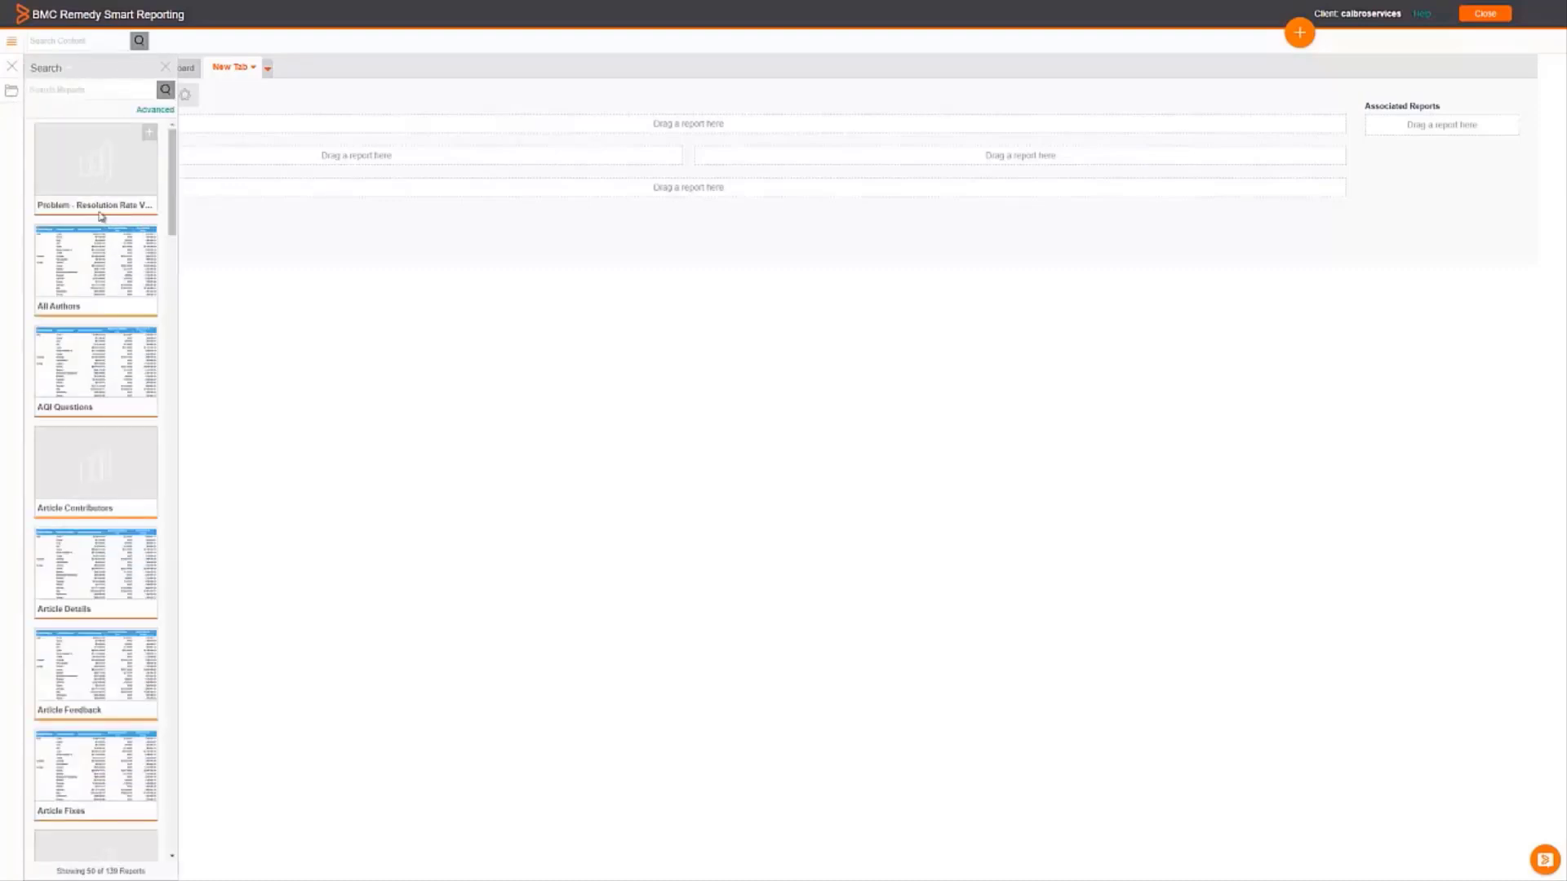
# - Search the reports for "webi" and place Webinar - Crystal report and Webinar Report side by side in the dashboard's two columns
pyautogui.click(59, 93)
pyautogui.press('Return')
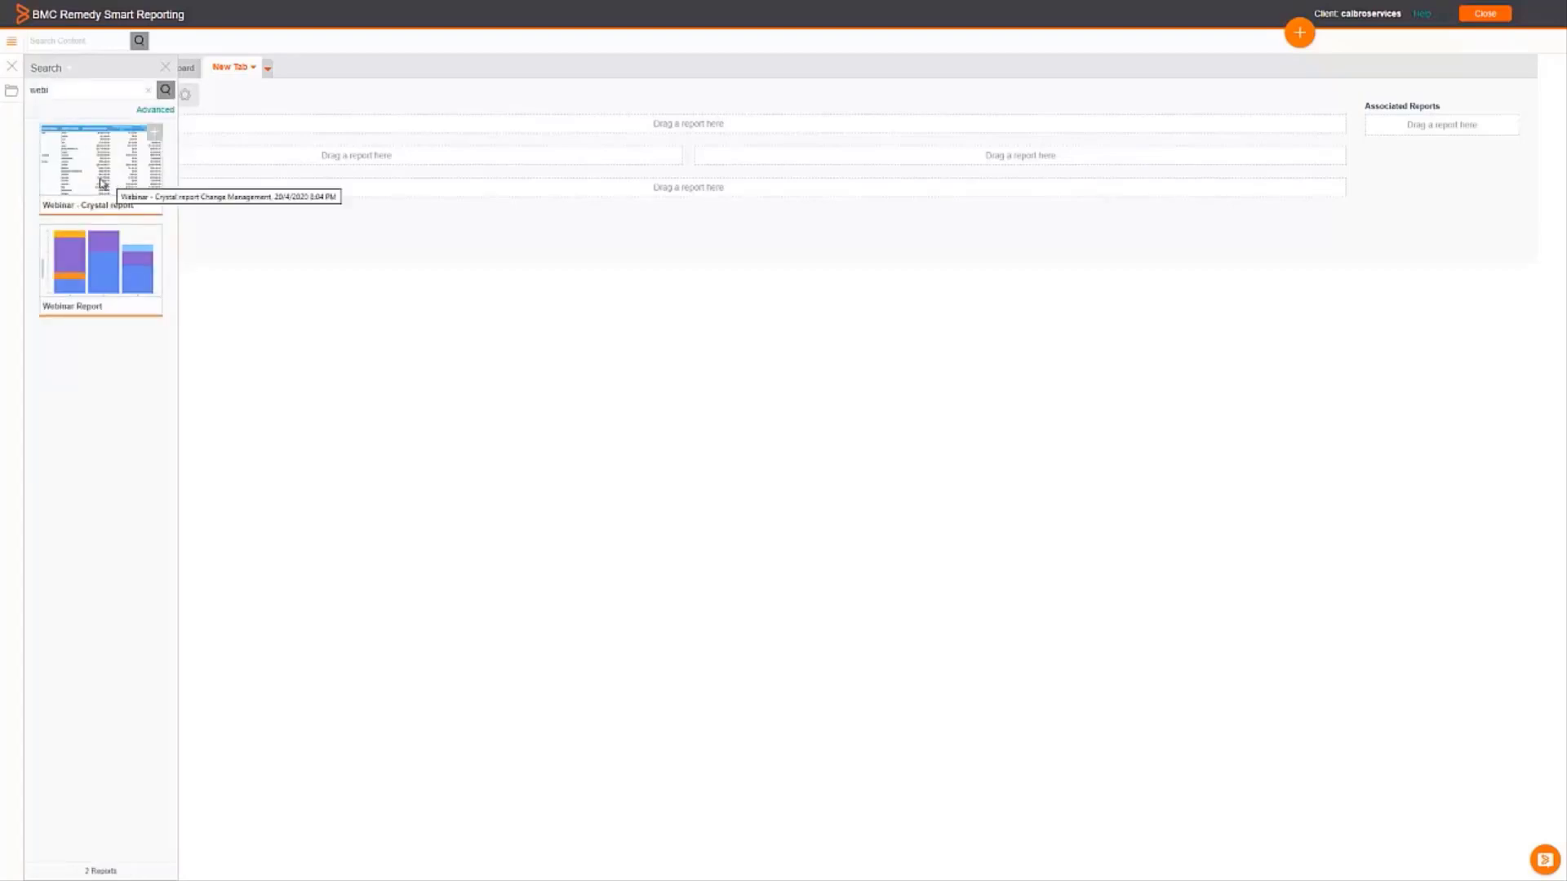
pyautogui.moveTo(113, 185); pyautogui.dragTo(427, 155)
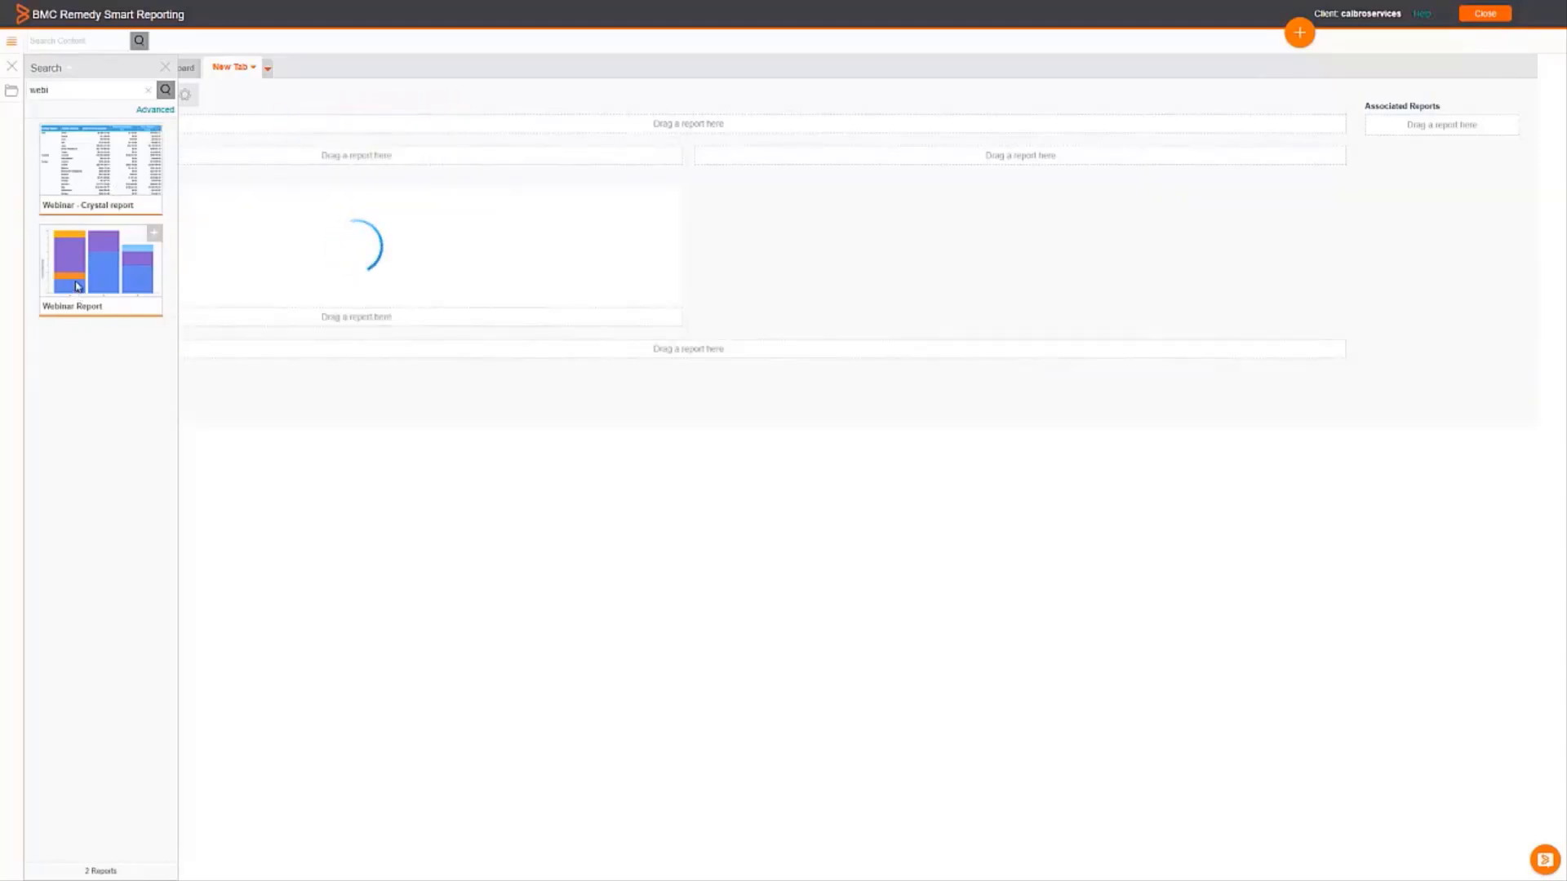
pyautogui.moveTo(76, 286); pyautogui.dragTo(971, 163)
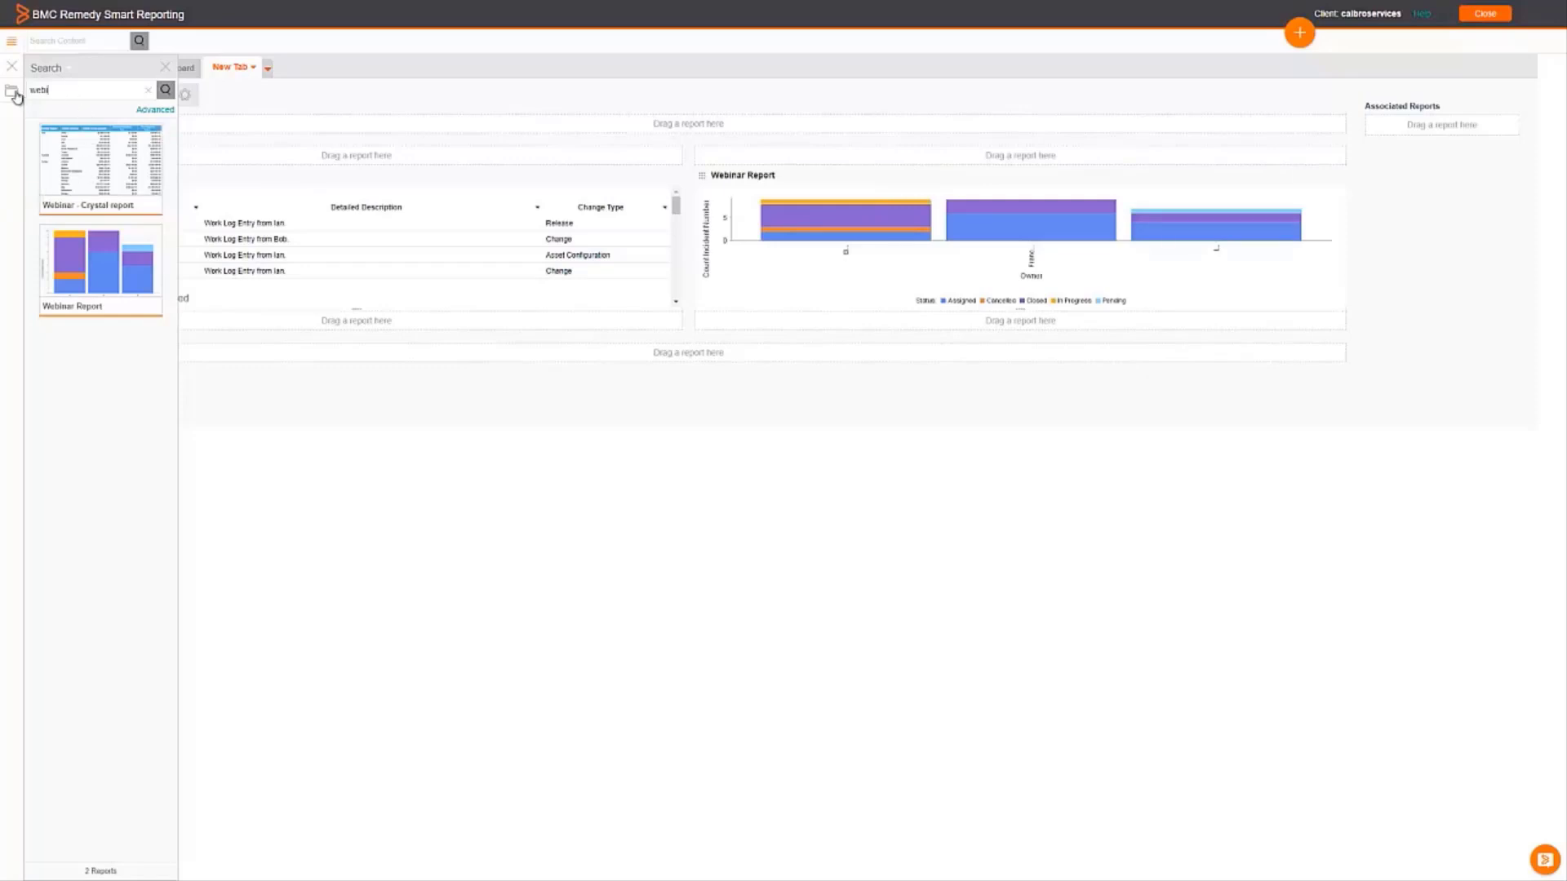
# - Clear the report search and add Changes By Class Type as a full-width report beneath the two-column row
pyautogui.moveTo(16, 97); pyautogui.dragTo(3, 95)
pyautogui.press('BackSpace')
pyautogui.click(165, 90)
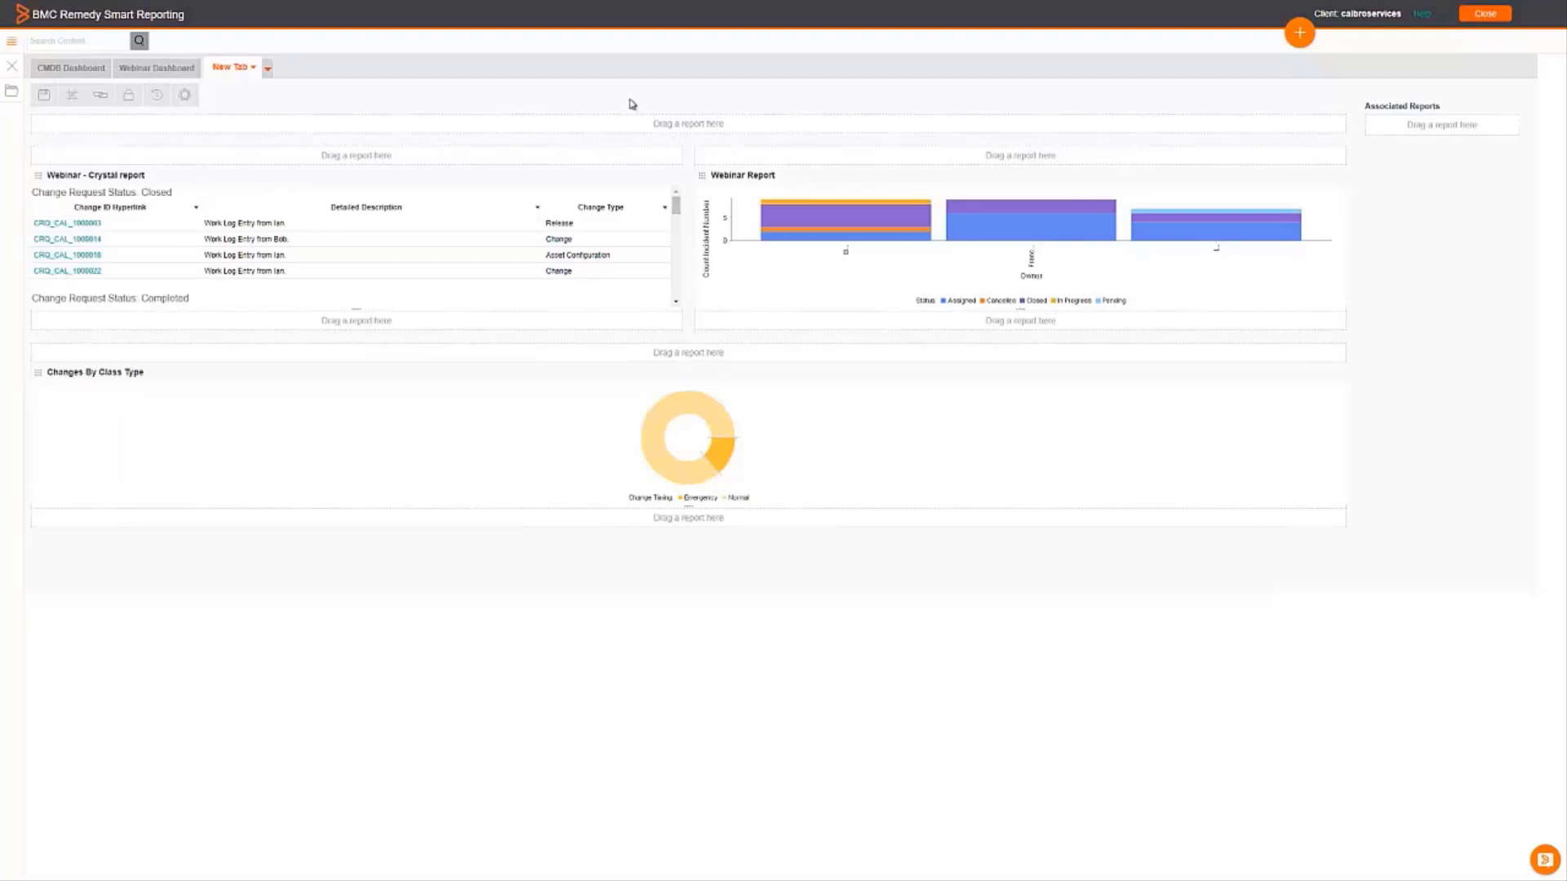
# - Try the three-column dashboard layout and restore the layout with two equal columns
pyautogui.click(71, 95)
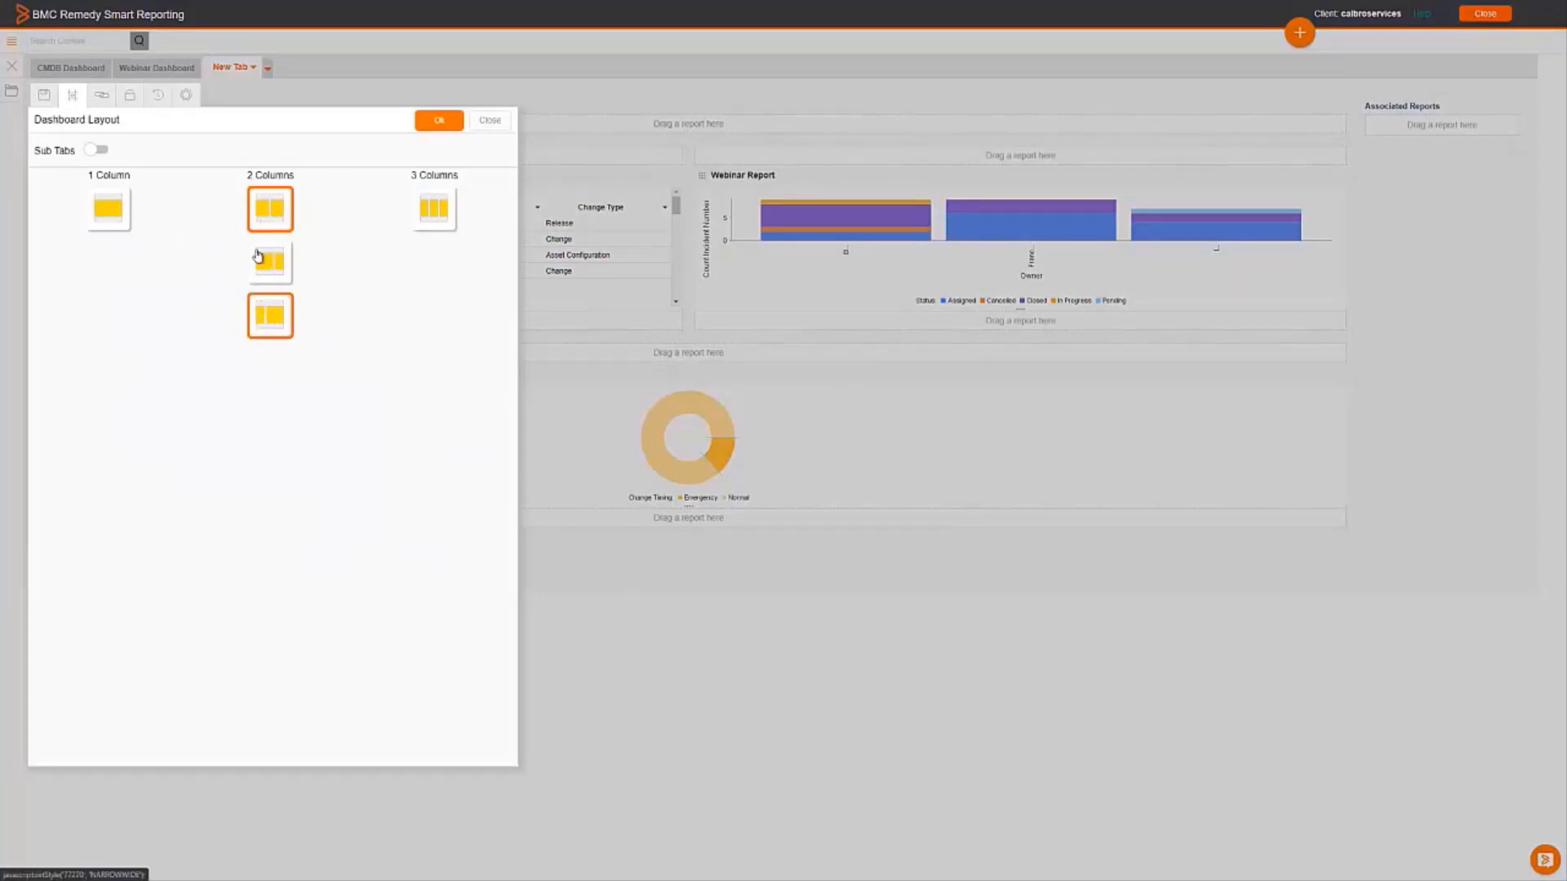
pyautogui.click(430, 221)
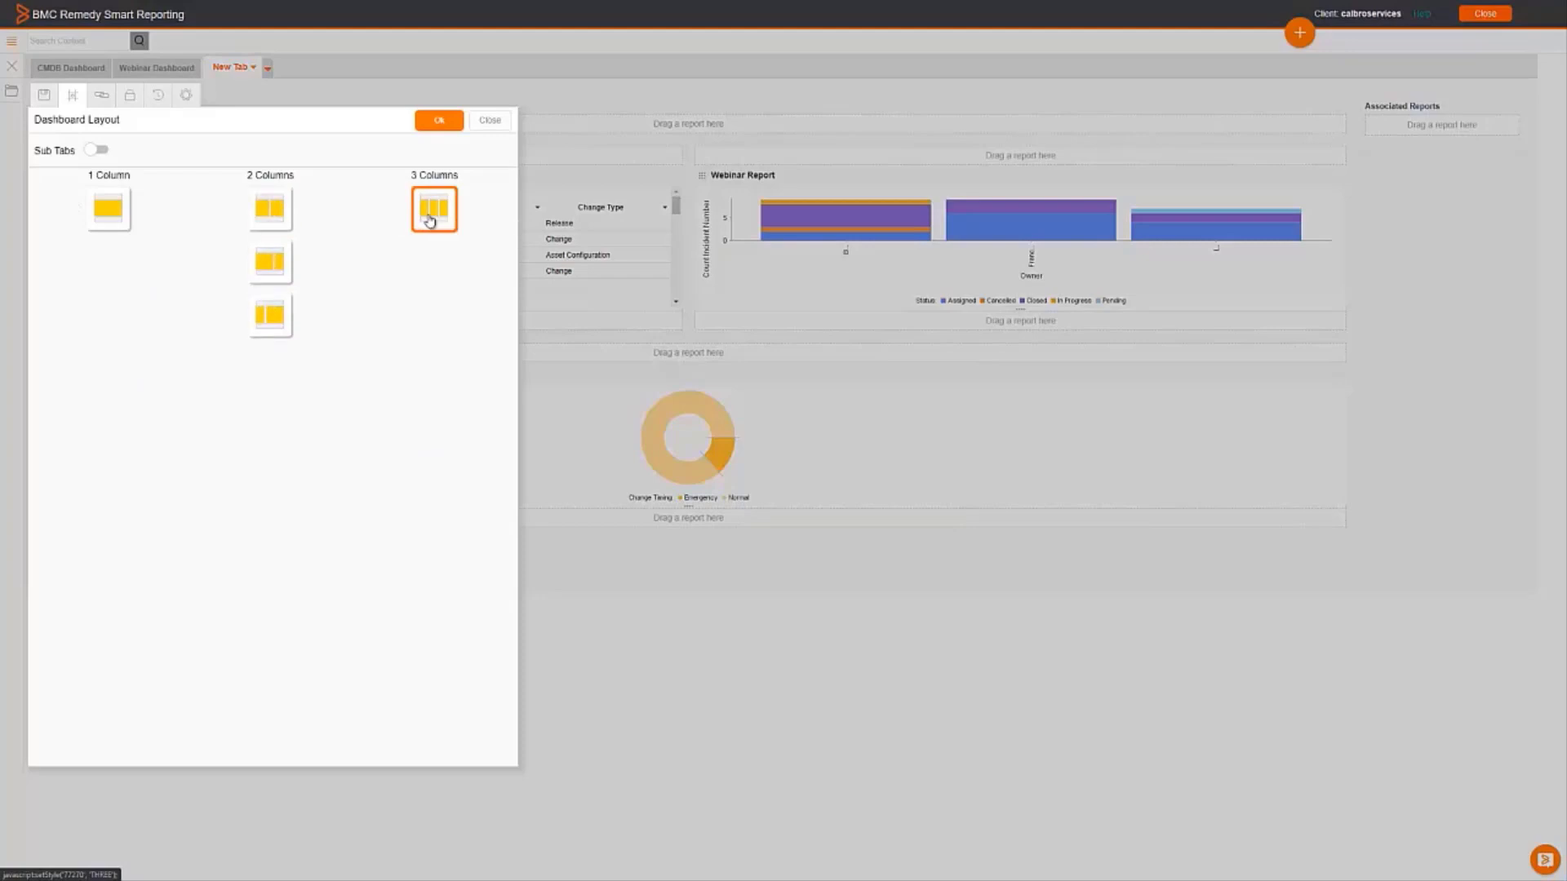
pyautogui.click(433, 122)
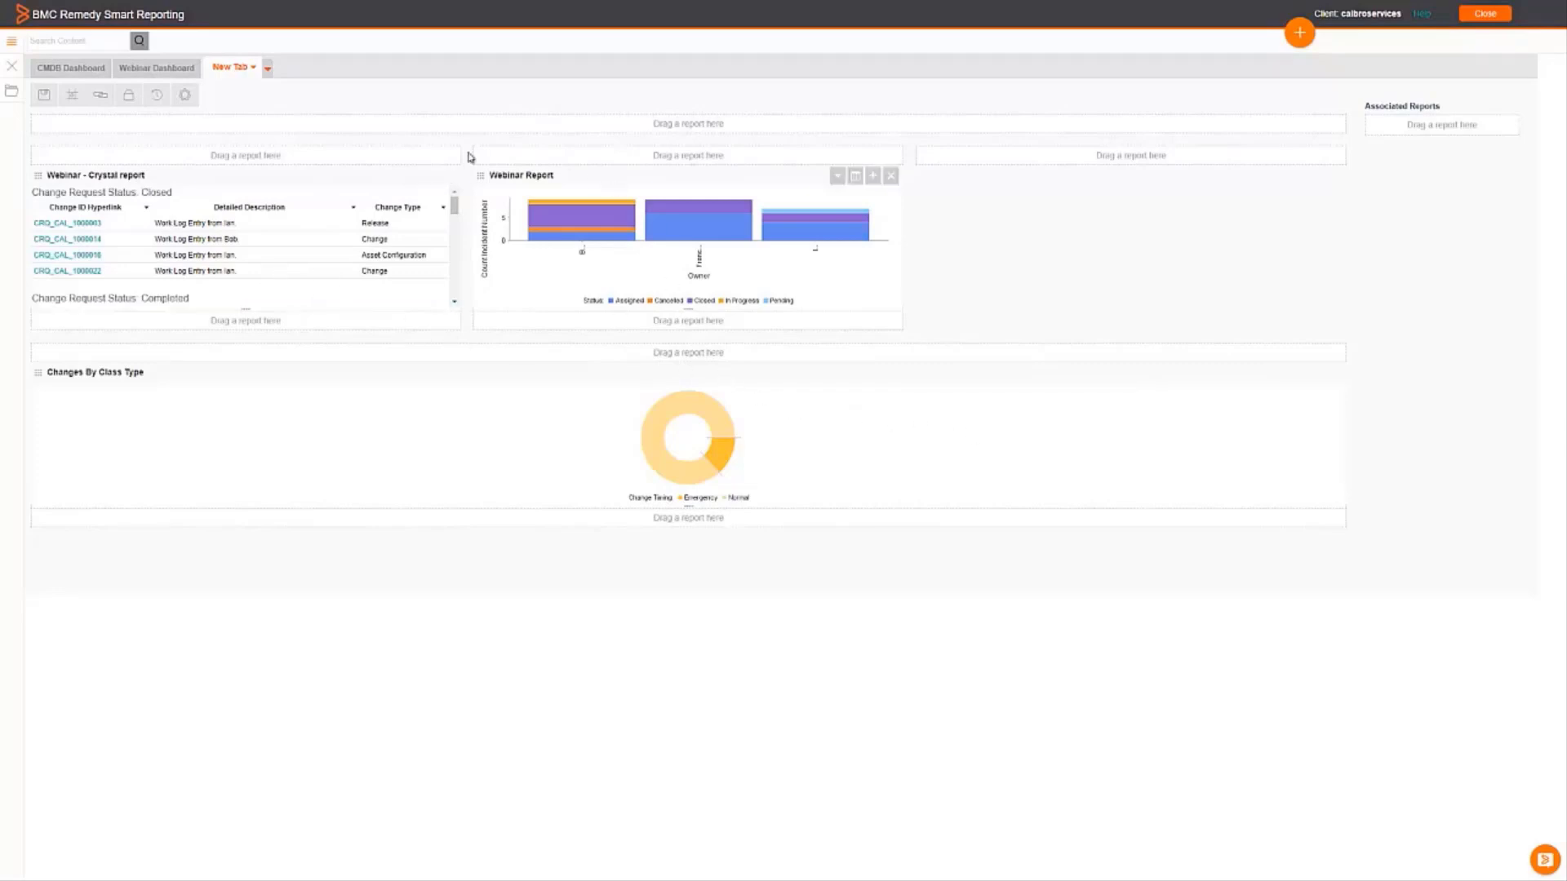
pyautogui.click(71, 94)
pyautogui.click(279, 222)
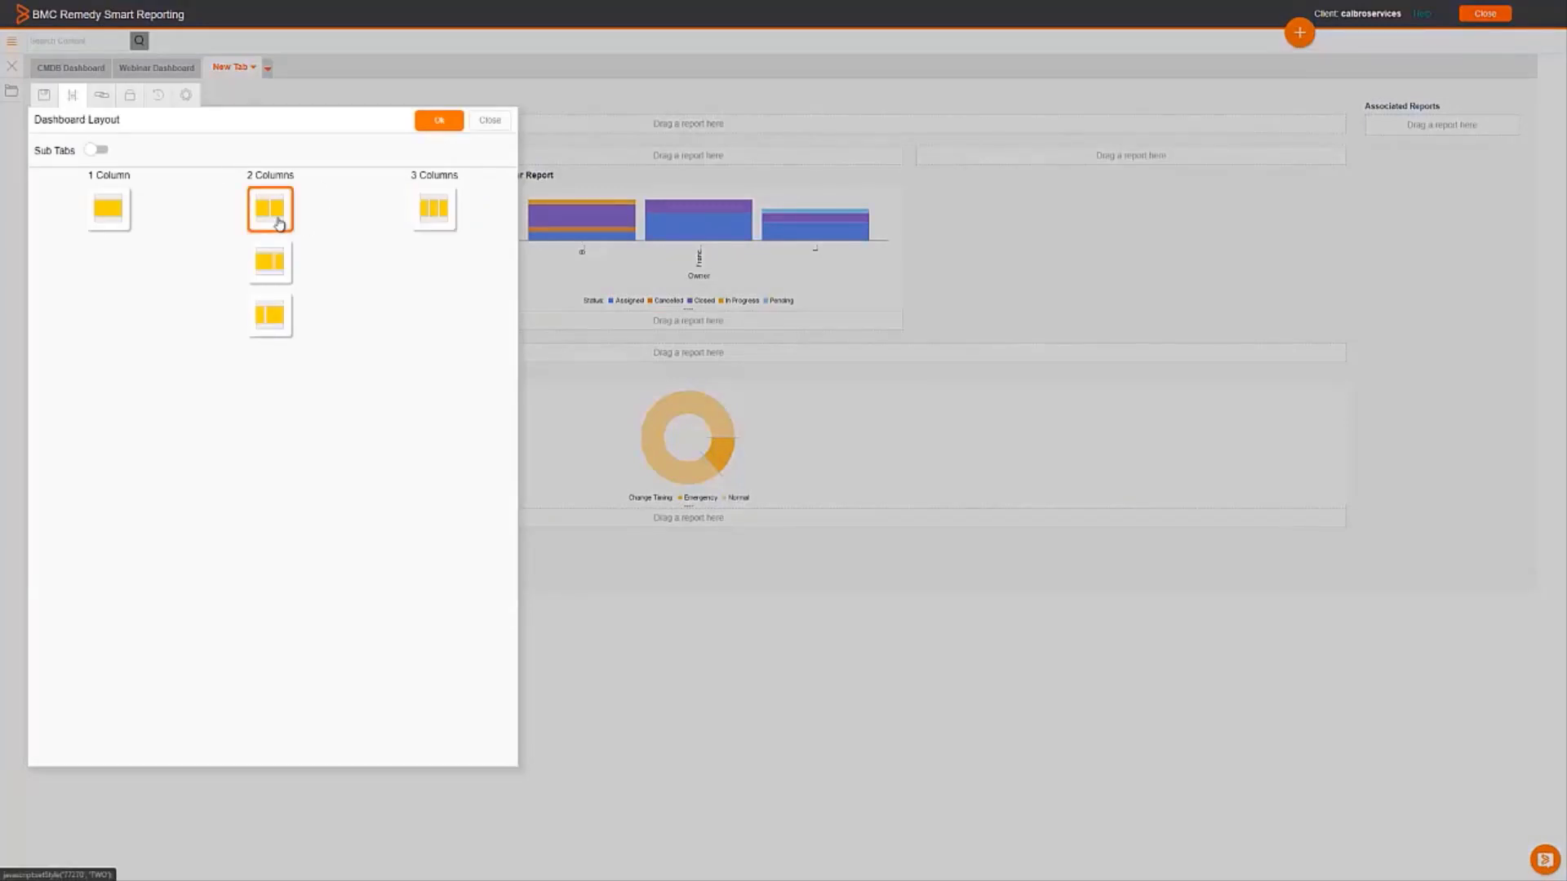
pyautogui.click(439, 120)
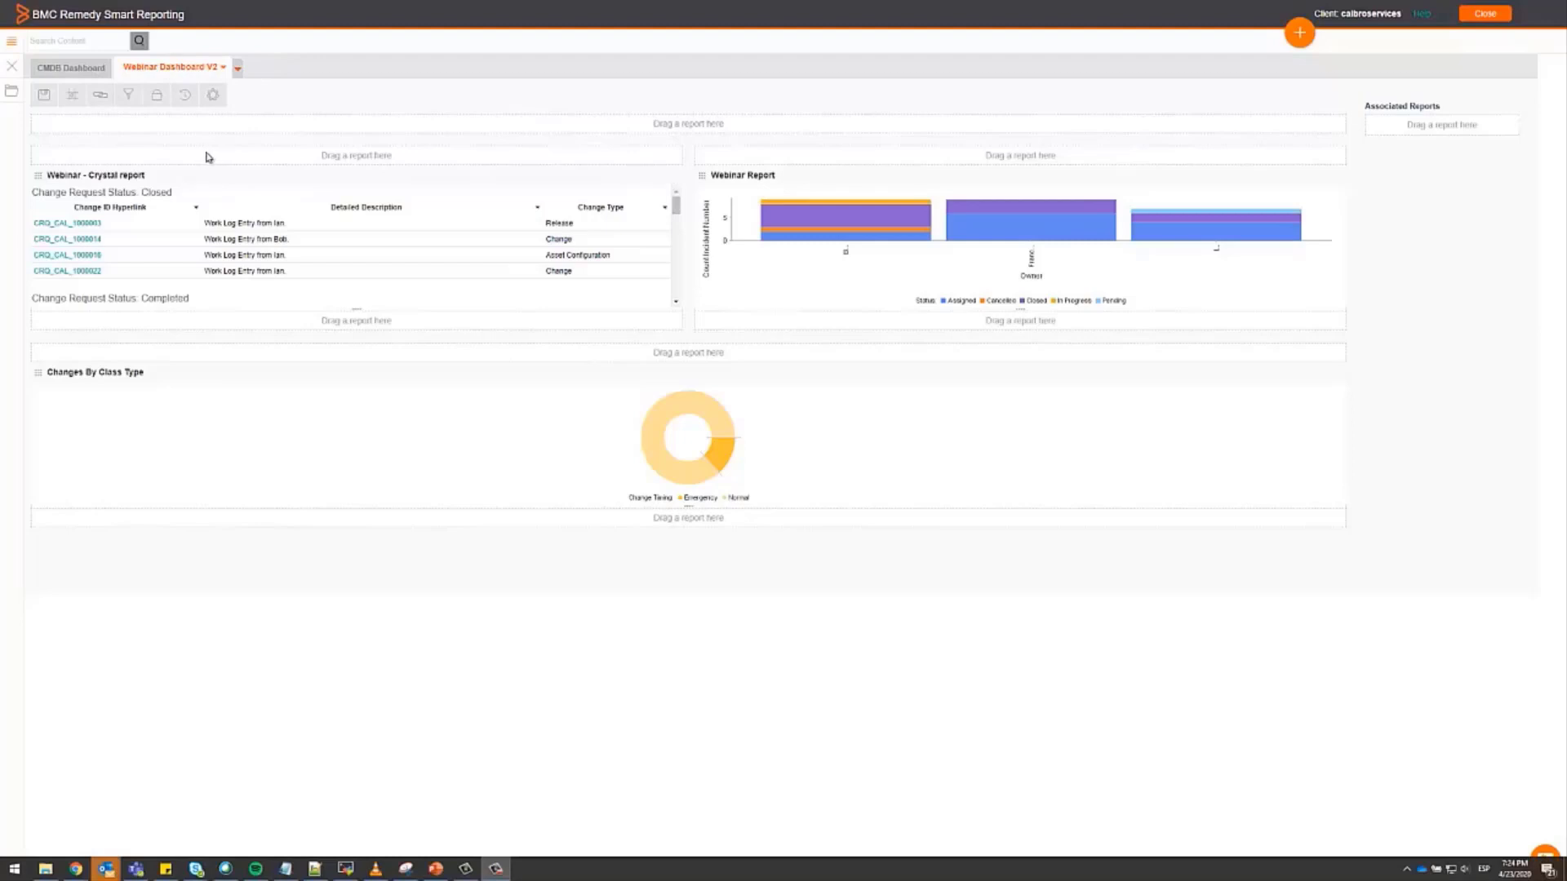
# - In the dashboard's analytic setup, enable the Submit Date user prompt of Webinar Report as a dashboard filter
pyautogui.click(101, 96)
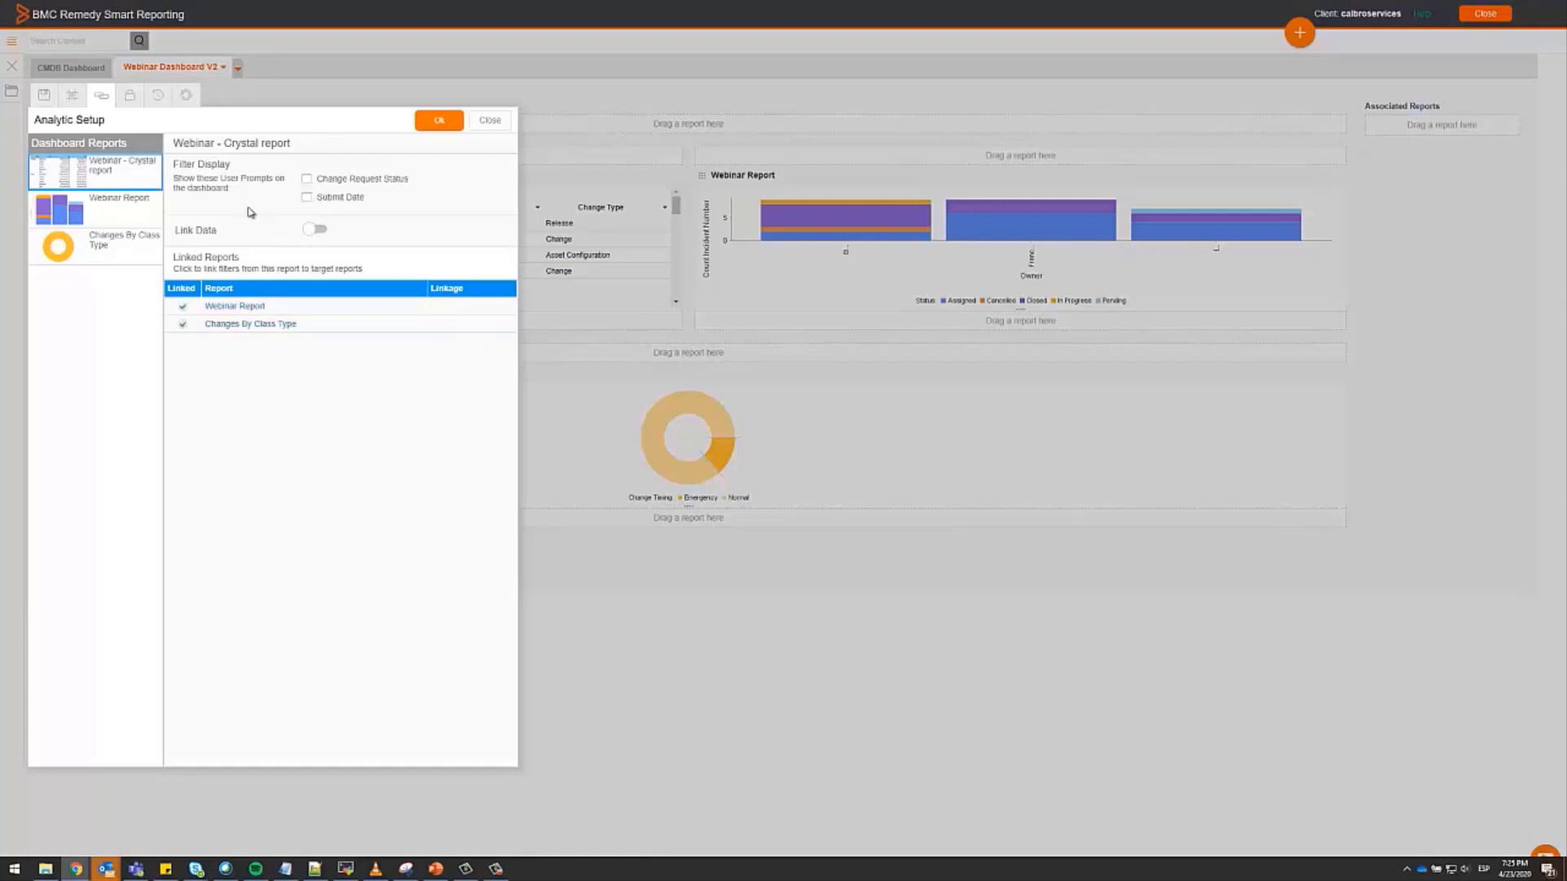
pyautogui.click(142, 215)
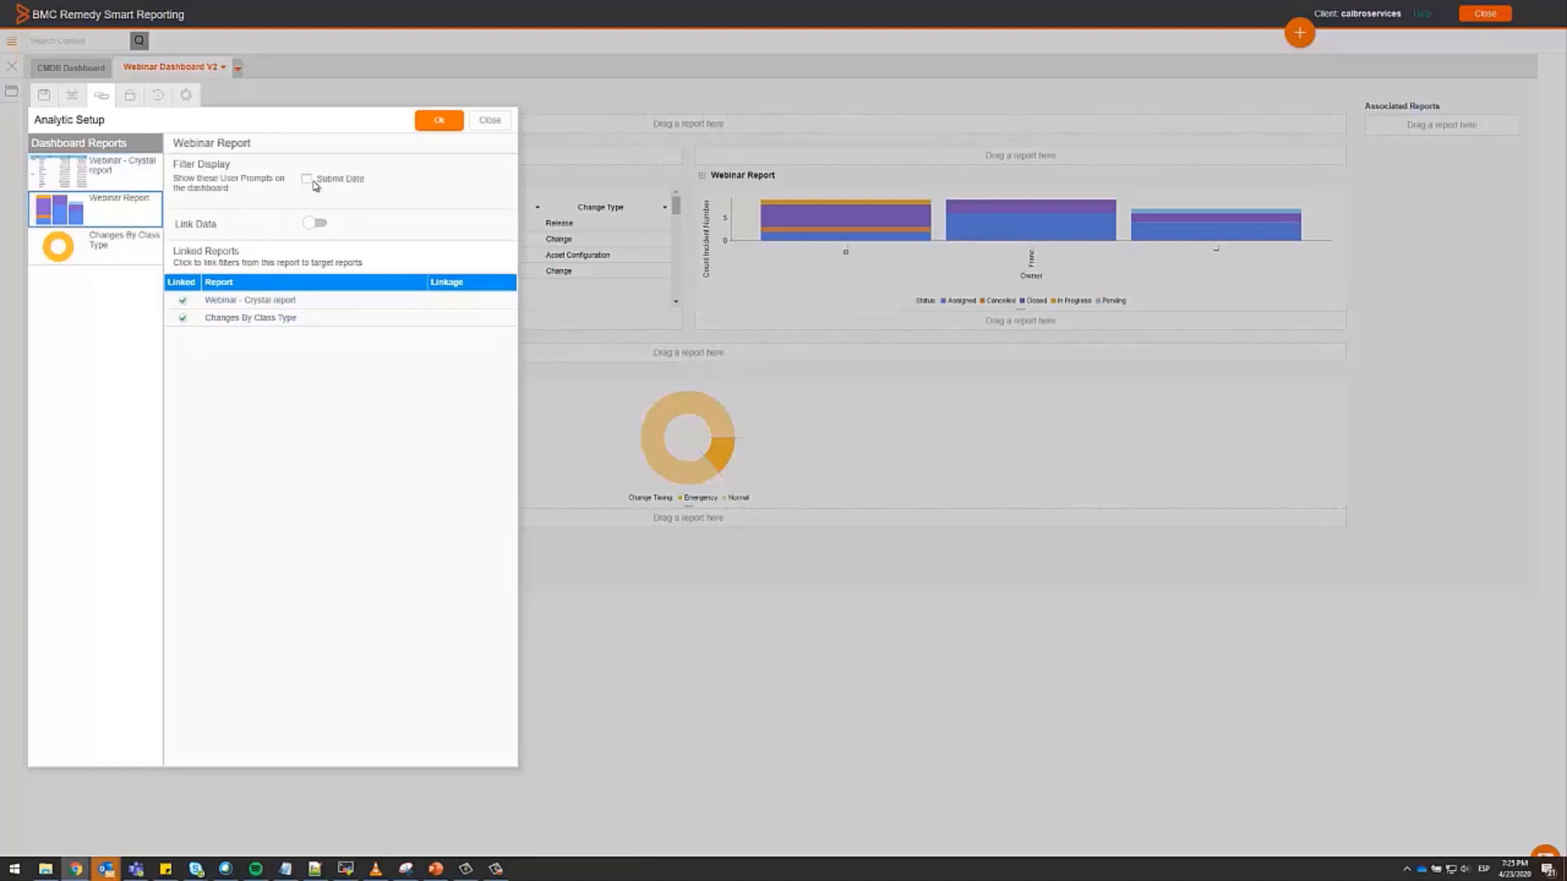
pyautogui.click(122, 178)
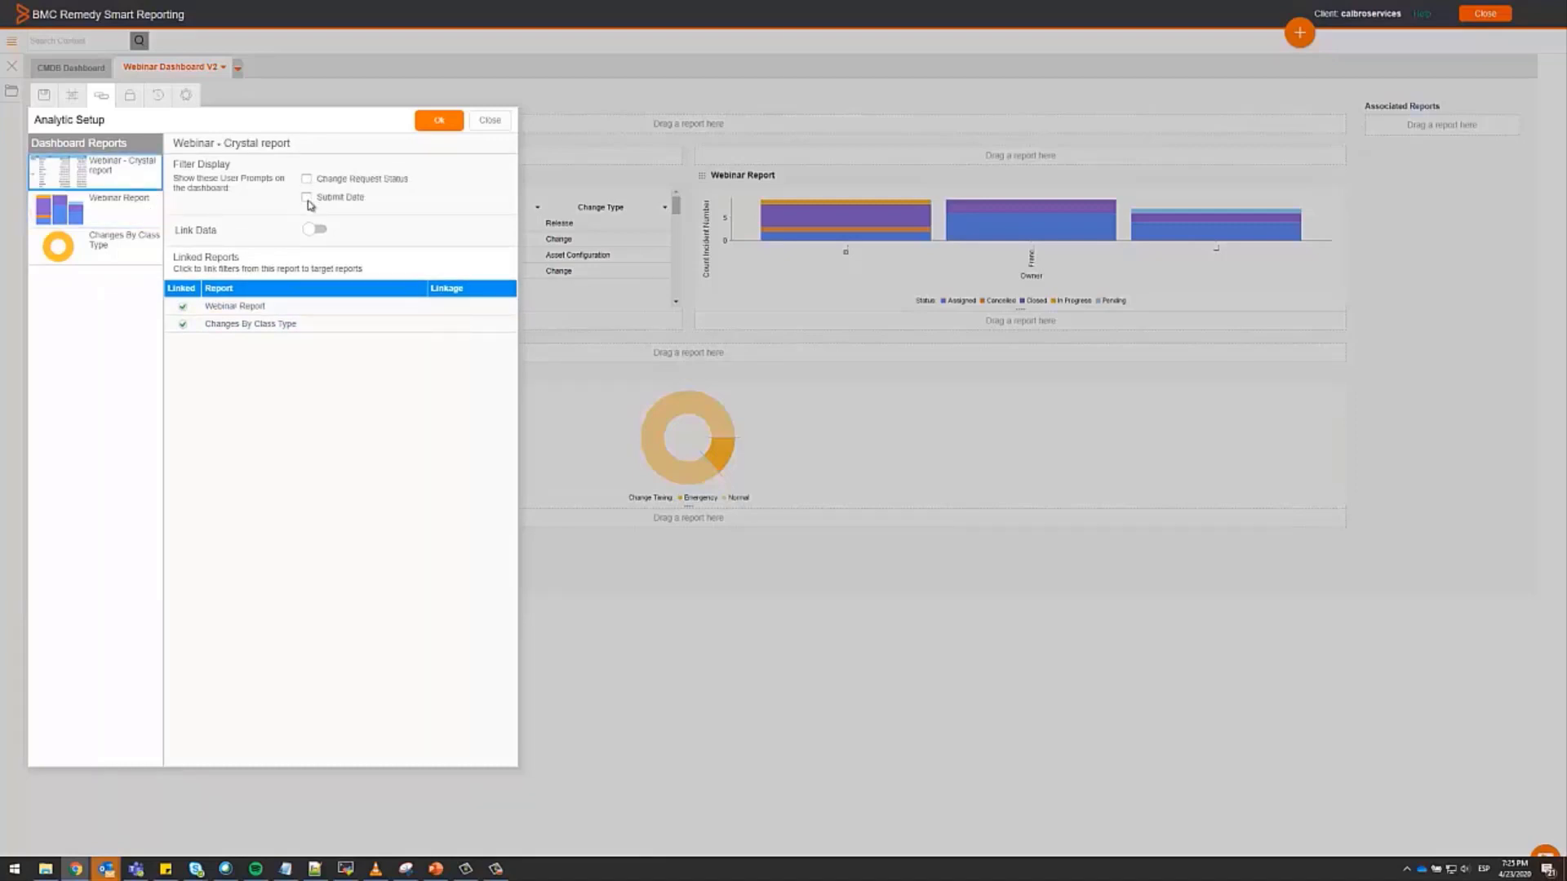
pyautogui.click(156, 220)
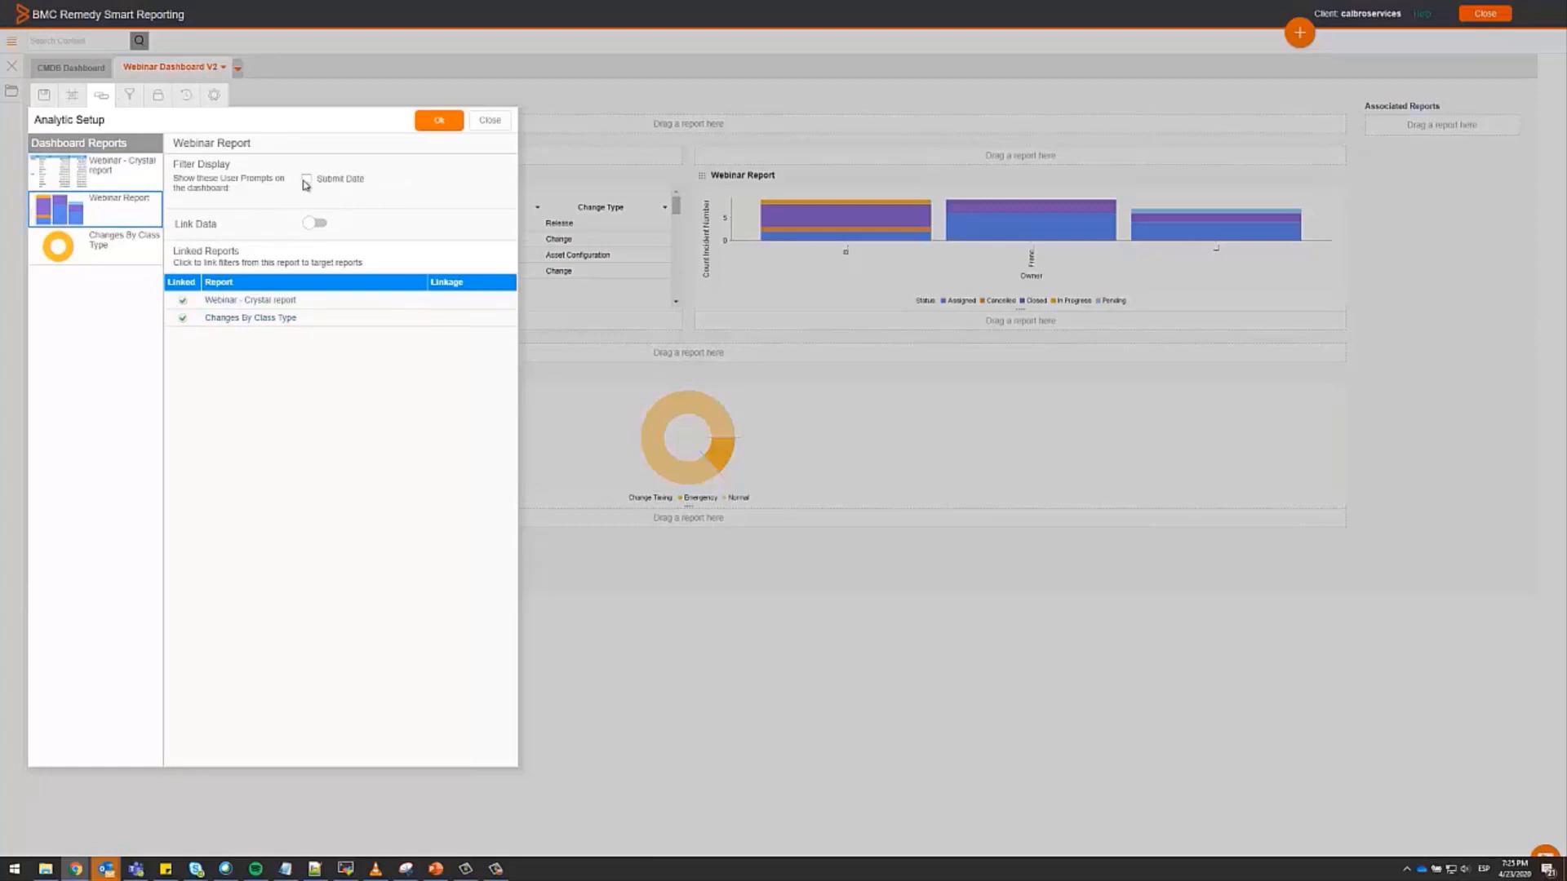
pyautogui.click(306, 181)
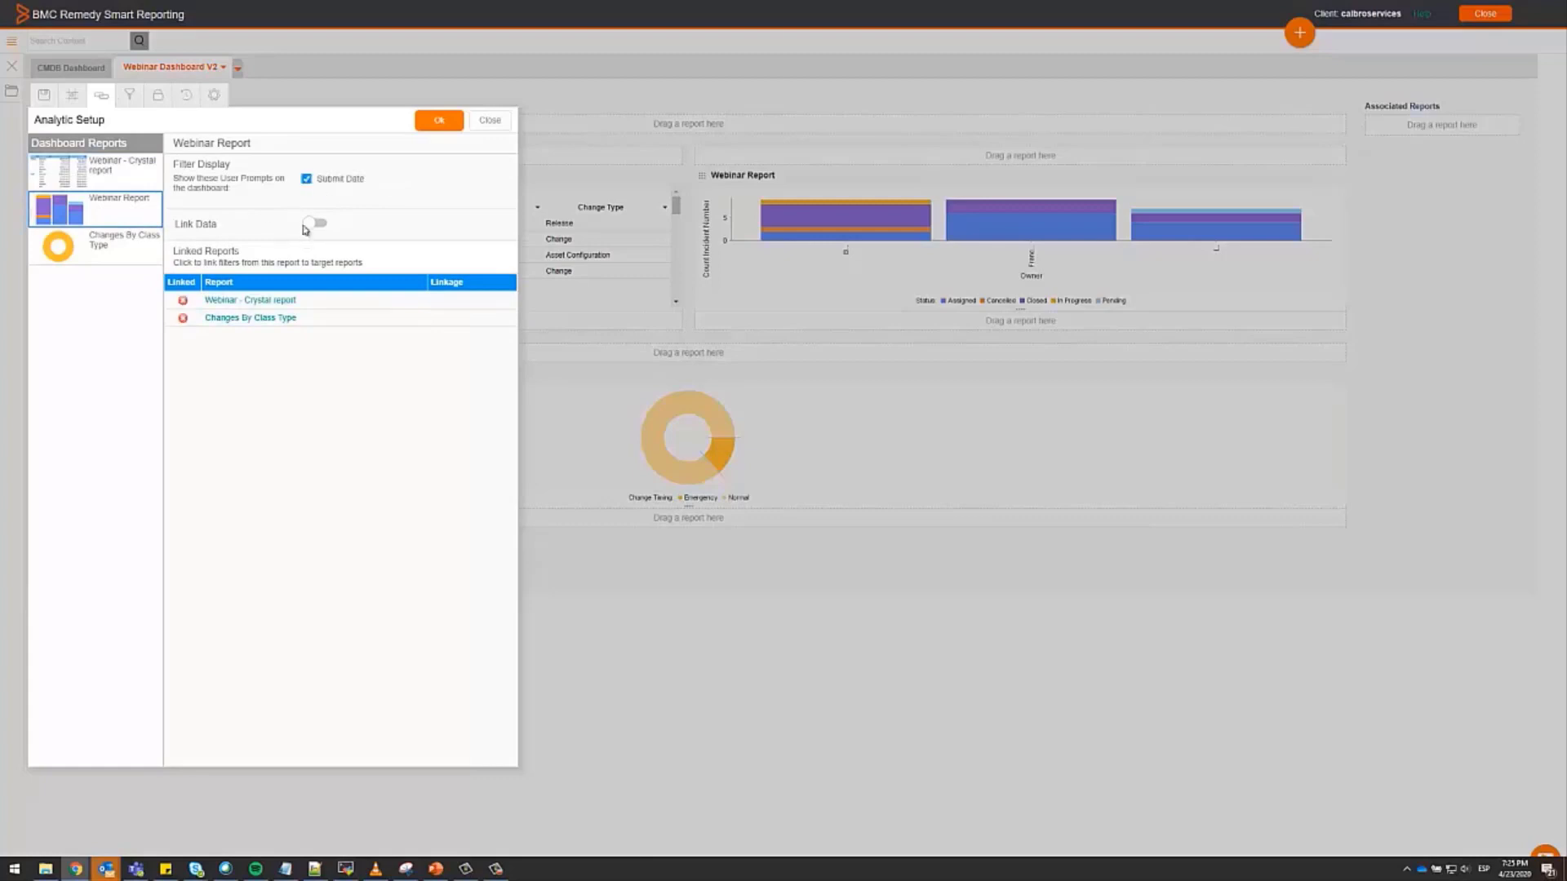
pyautogui.click(439, 122)
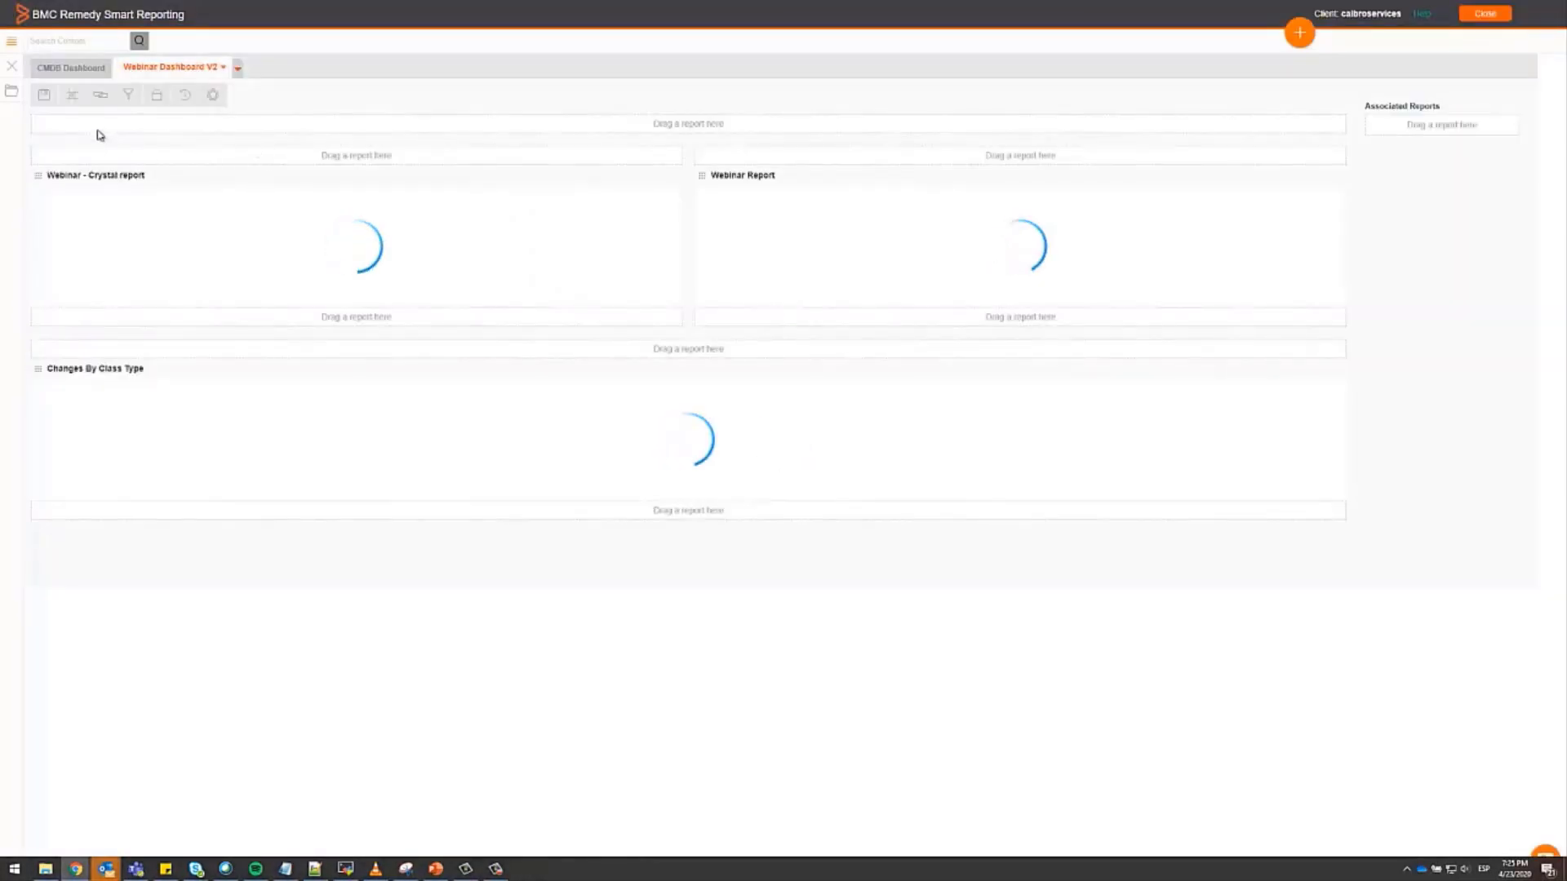
# - Save and activate Webinar Dashboard V2 without requiring translation of its changes
pyautogui.click(45, 96)
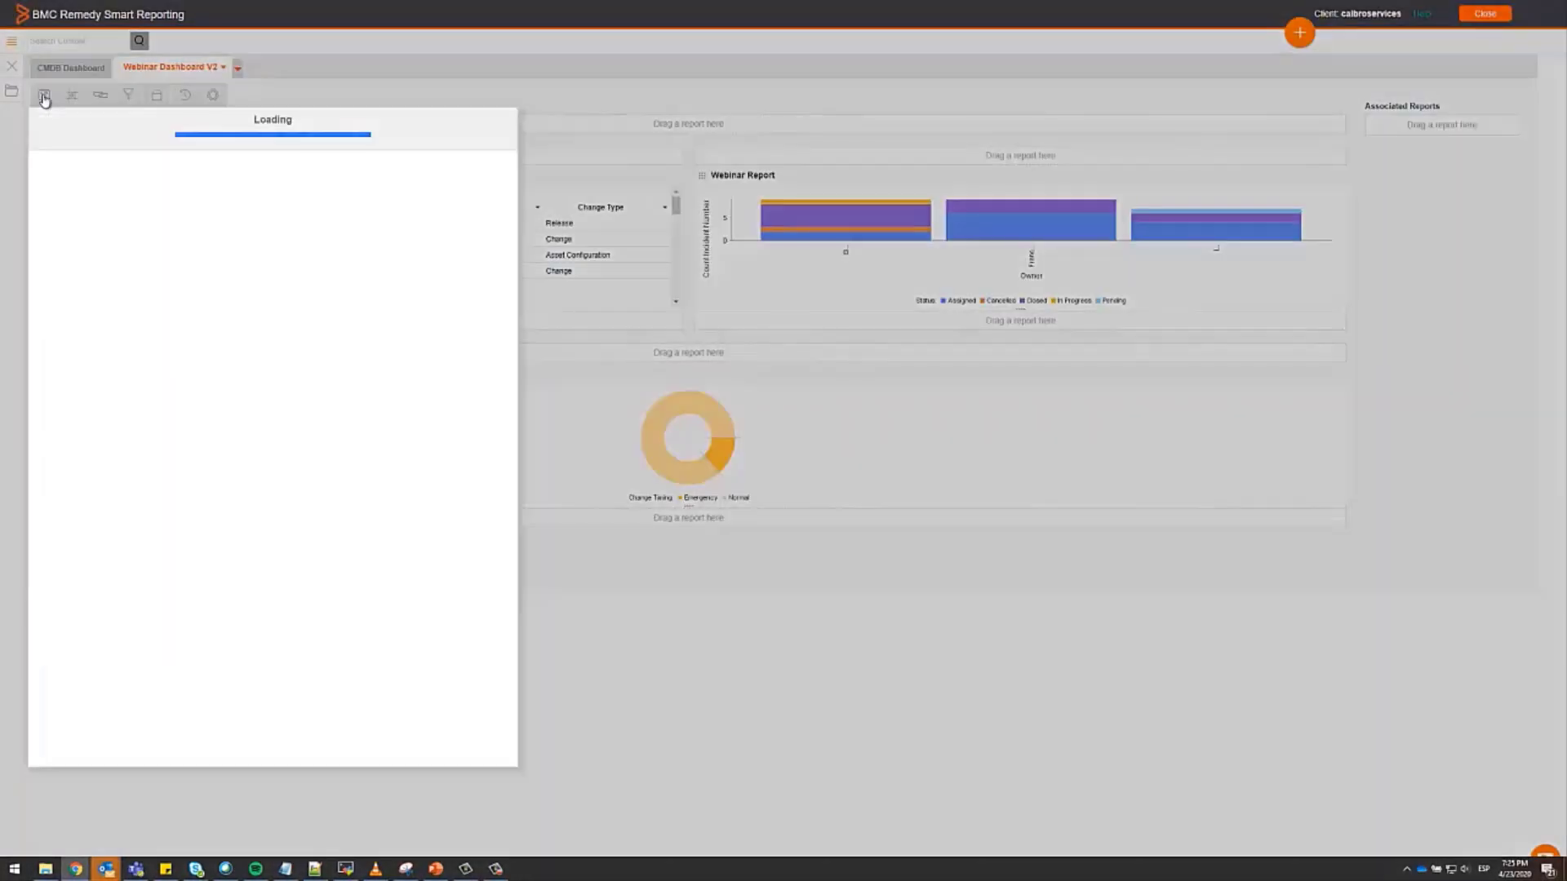
pyautogui.click(406, 124)
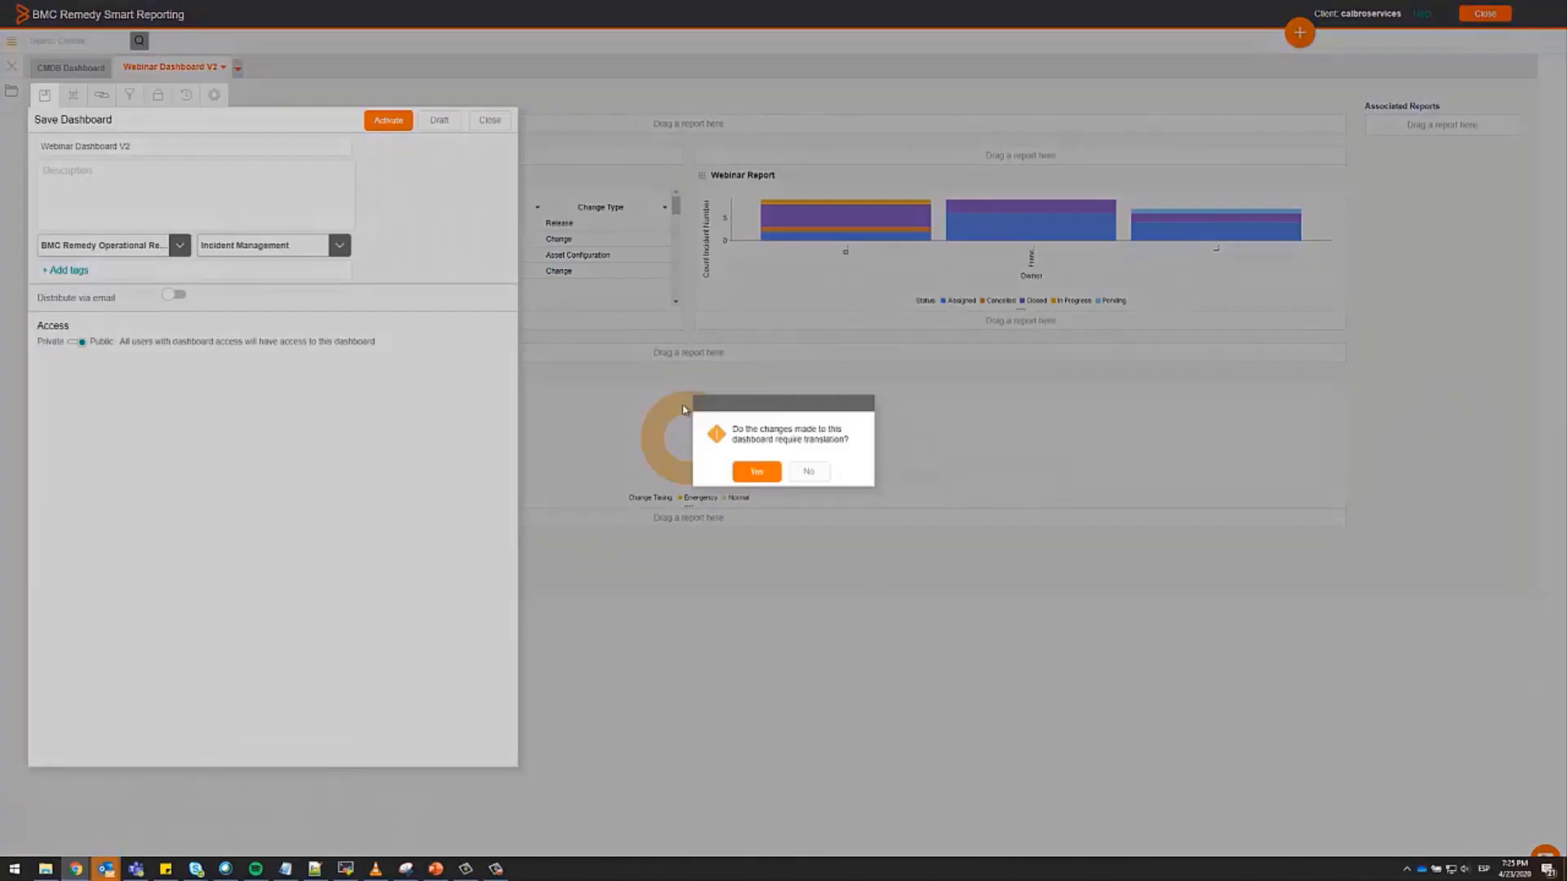
pyautogui.click(808, 472)
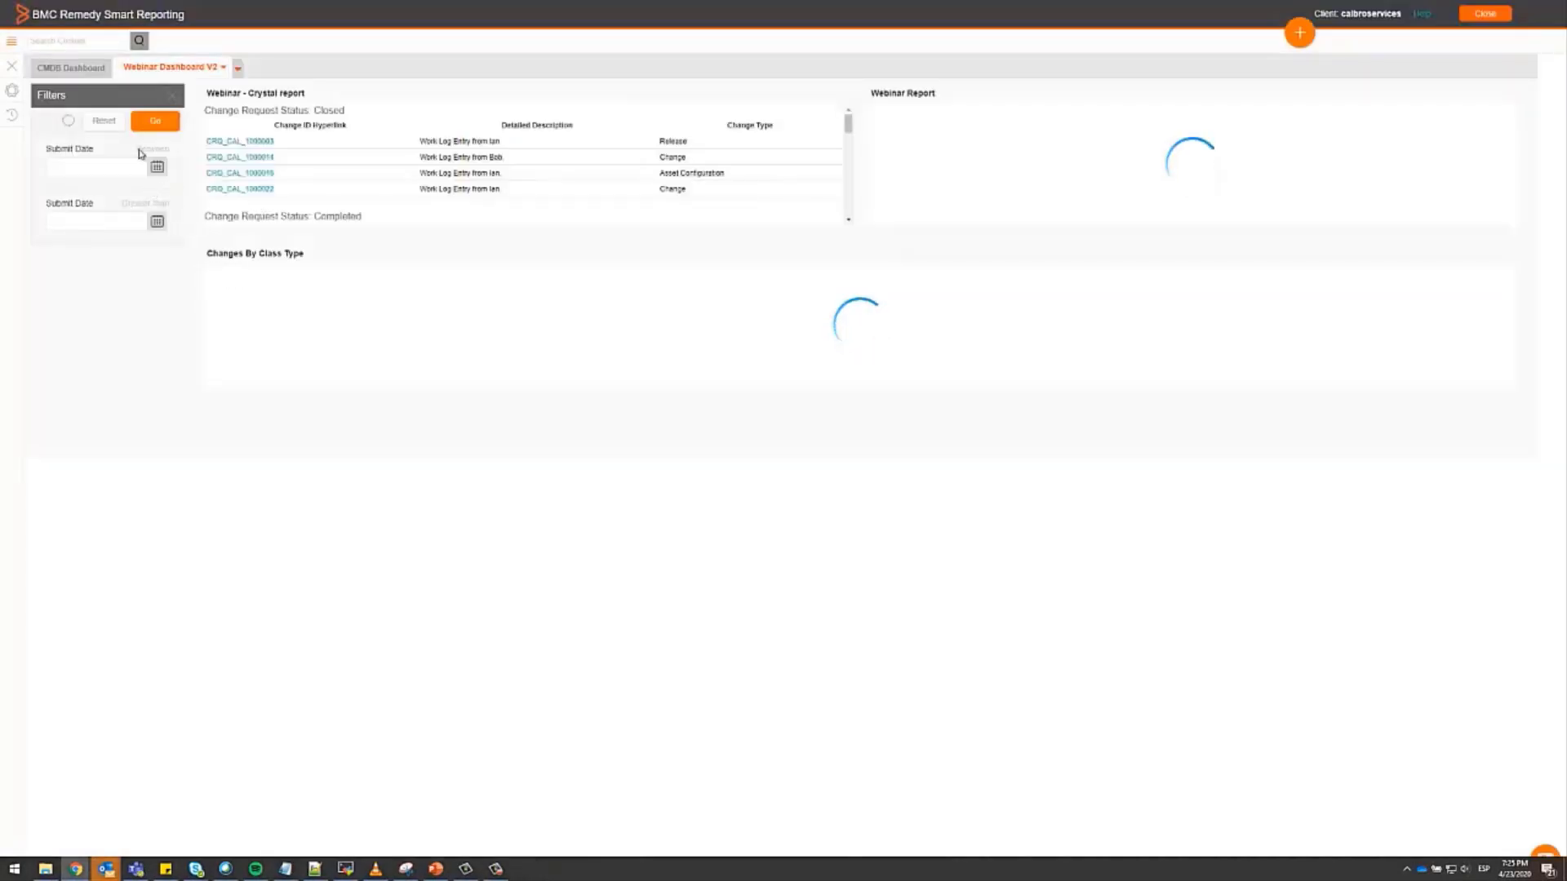
# - Run the dashboard with the first Submit Date filter set to a date range starting on 7 April 2020
pyautogui.click(157, 167)
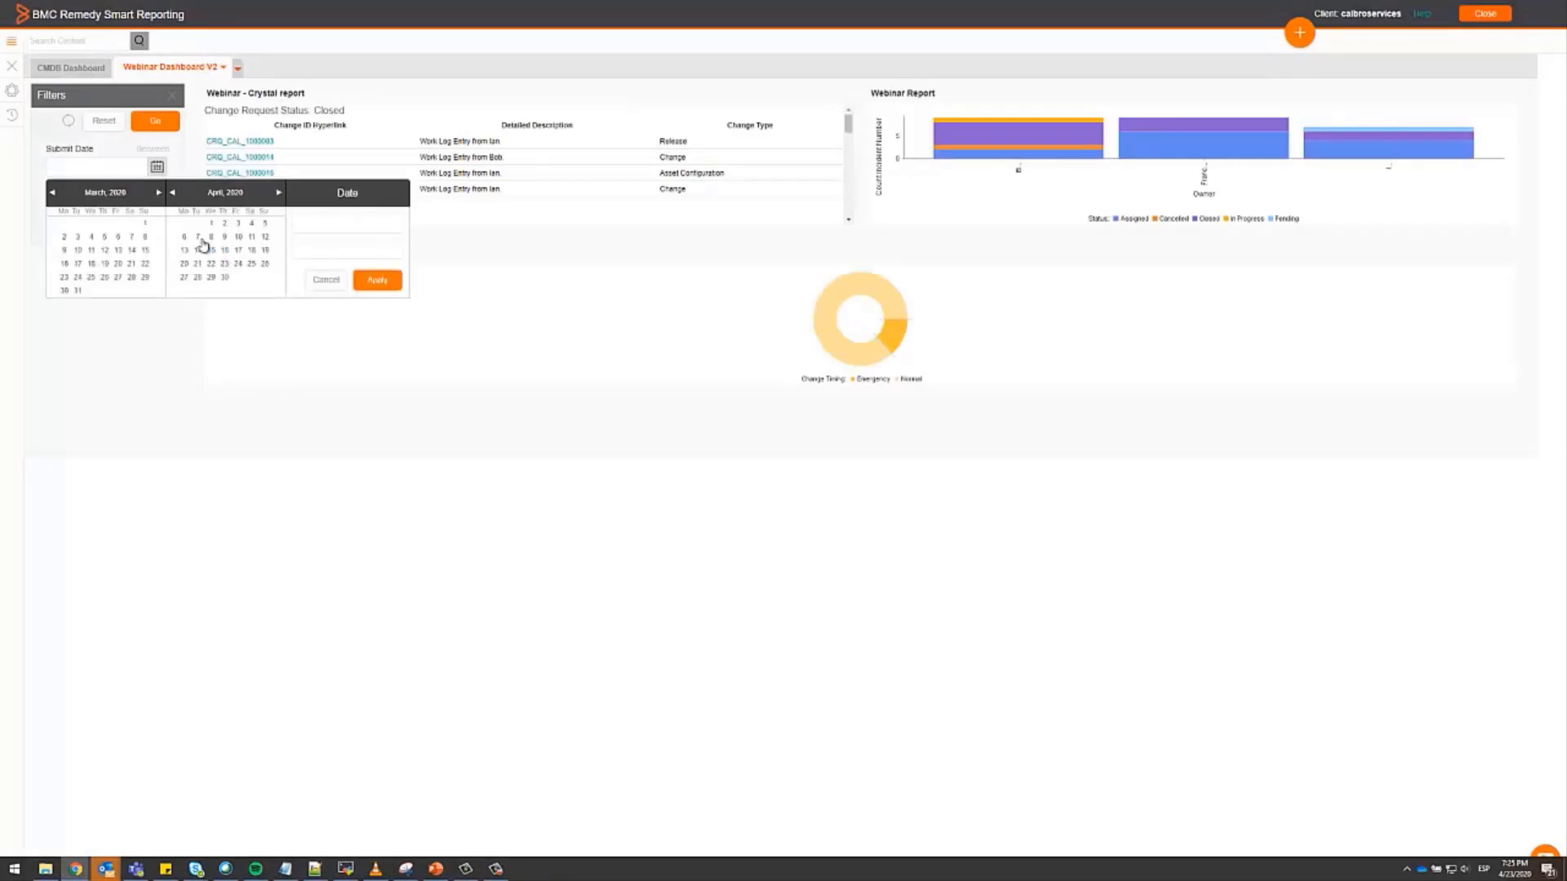
pyautogui.click(251, 251)
pyautogui.click(377, 280)
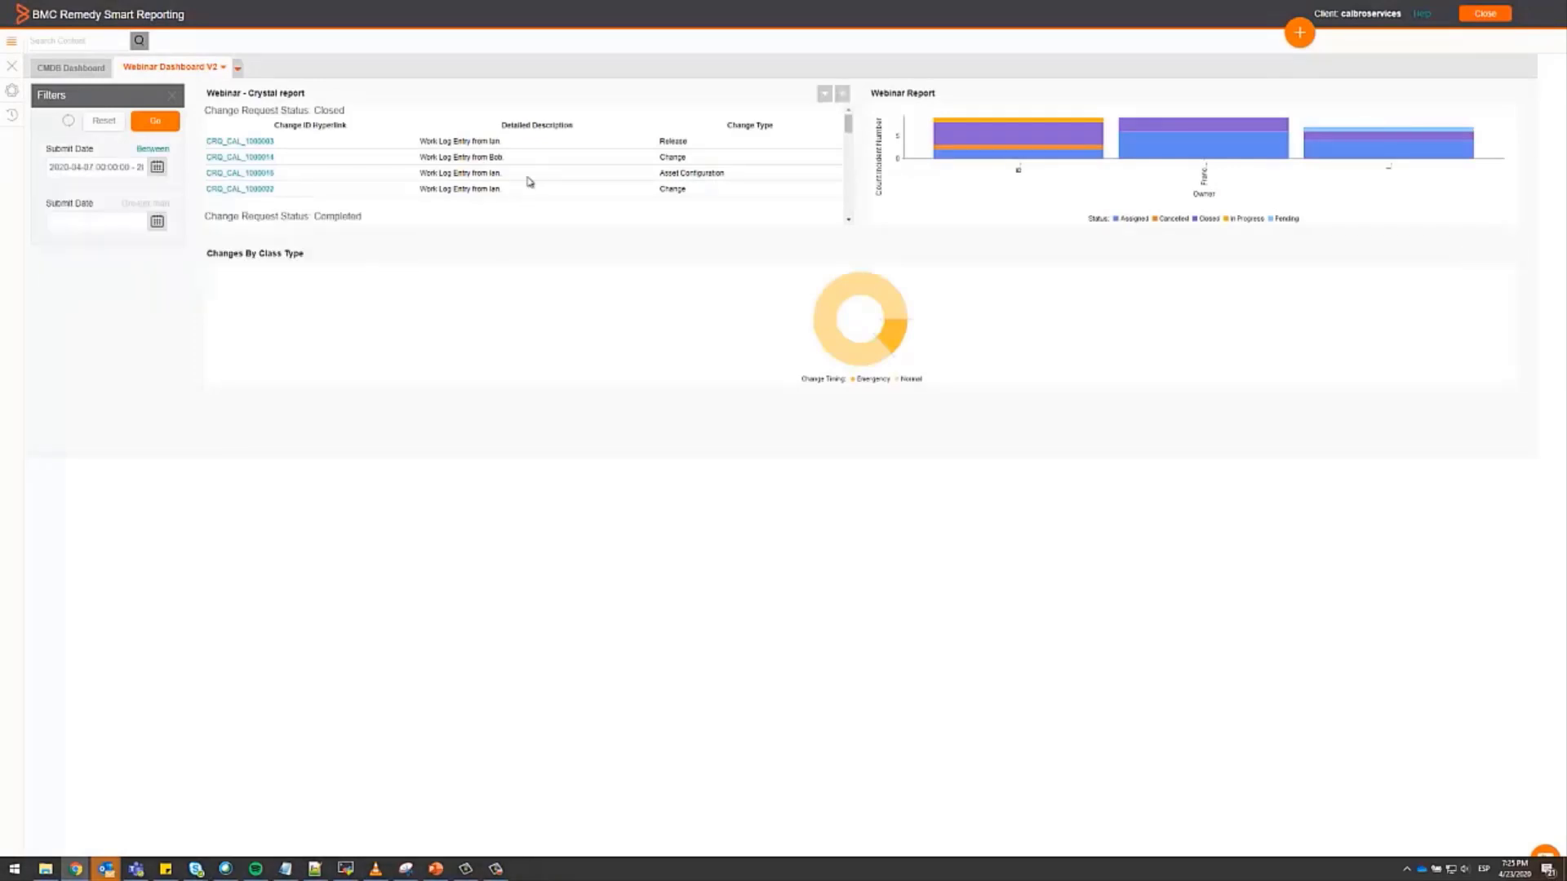
pyautogui.click(156, 123)
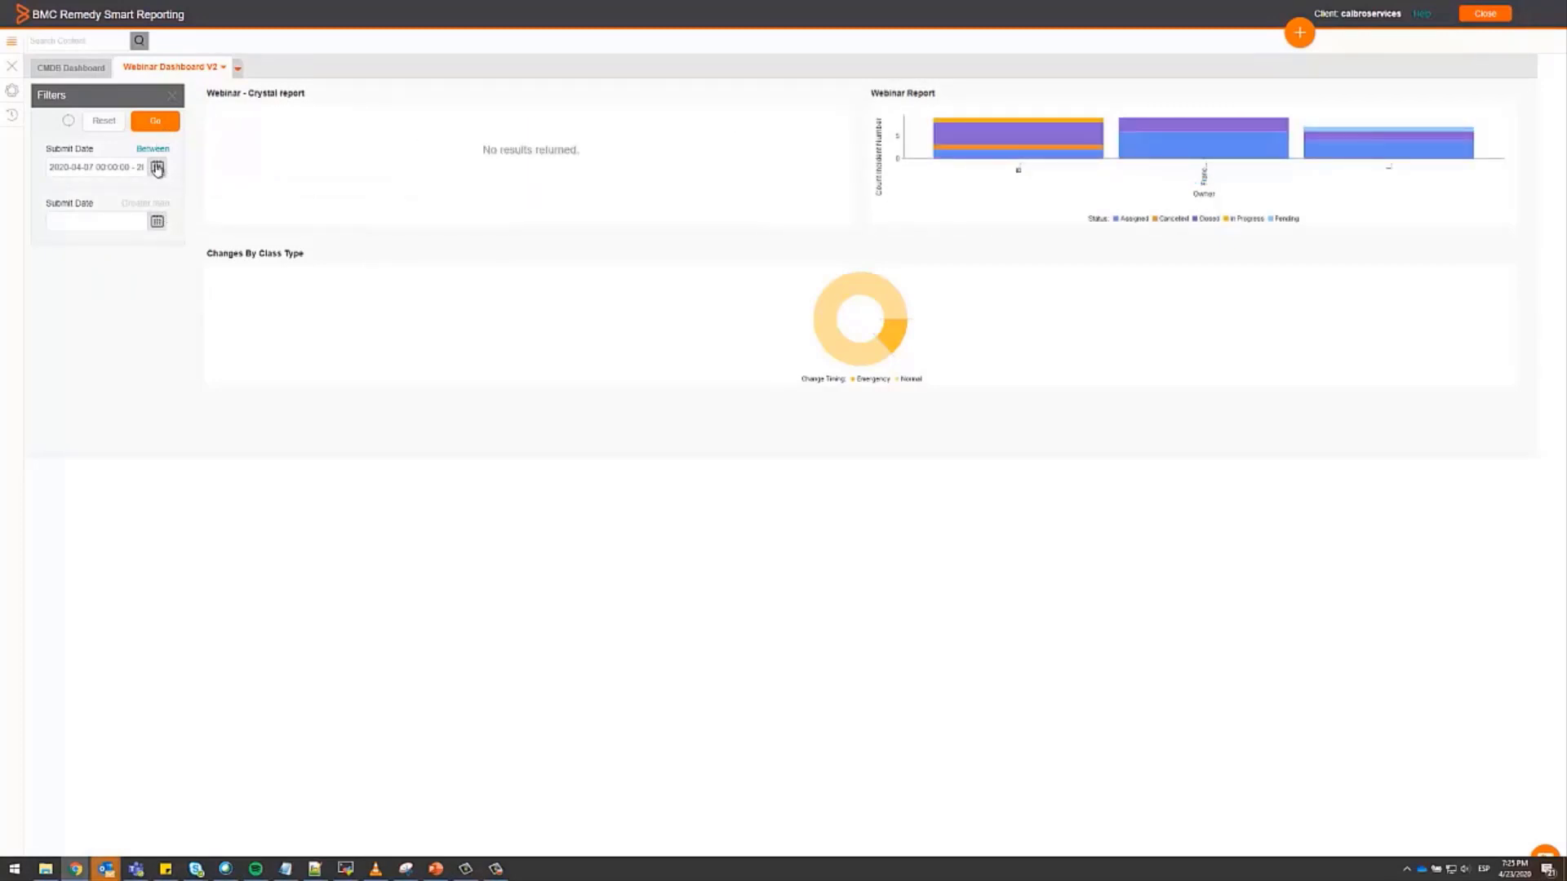
# - Run the dashboard with the second Submit Date filter set to greater than 18 April 2020, and reset all filters
pyautogui.click(158, 223)
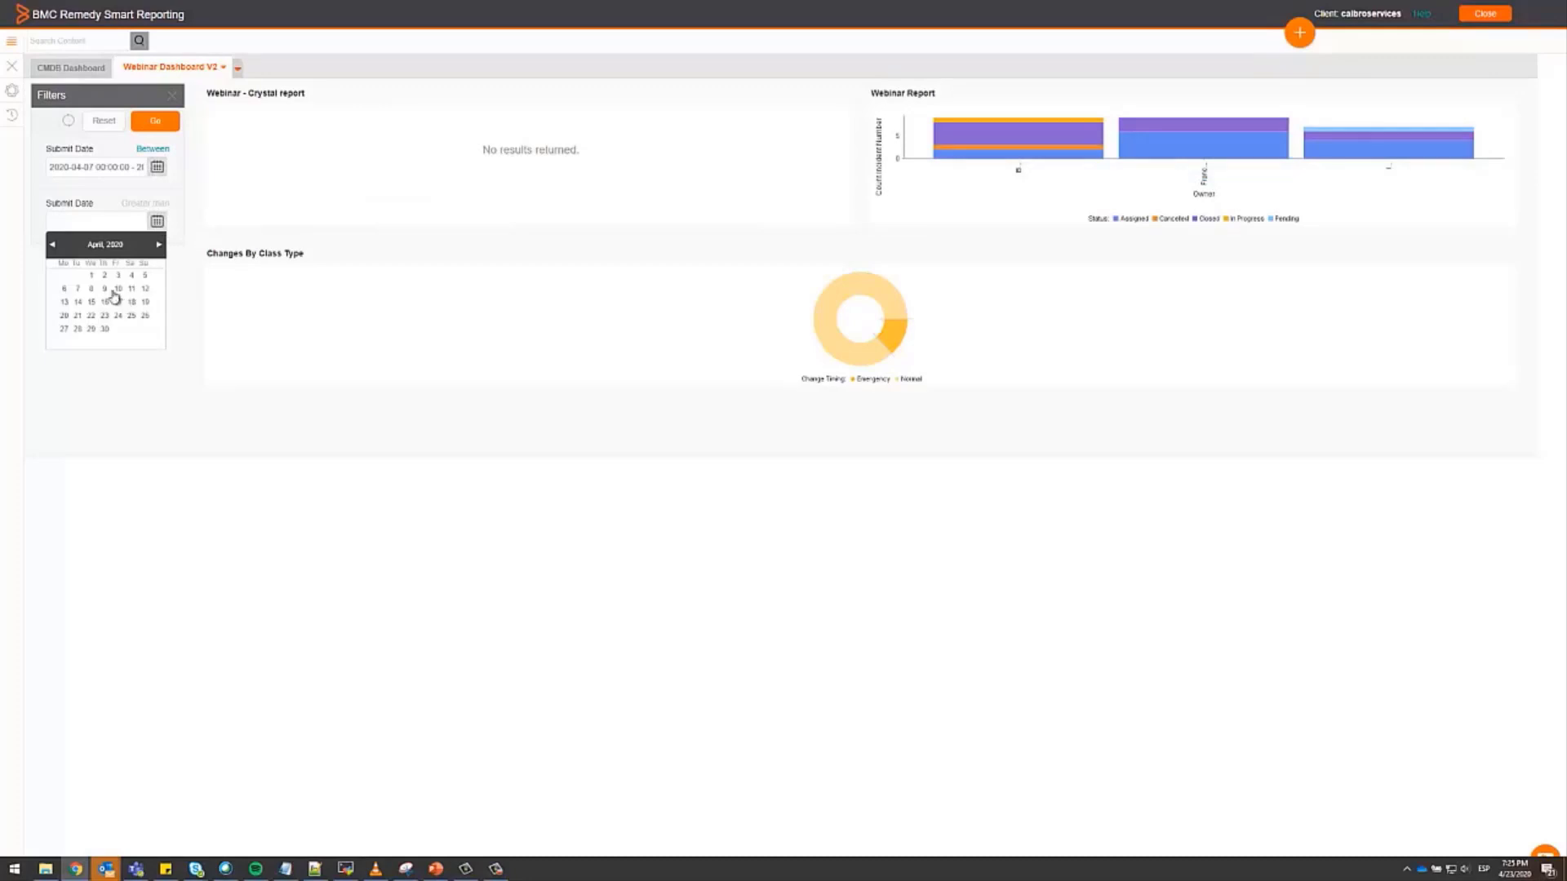
pyautogui.click(121, 304)
pyautogui.click(155, 226)
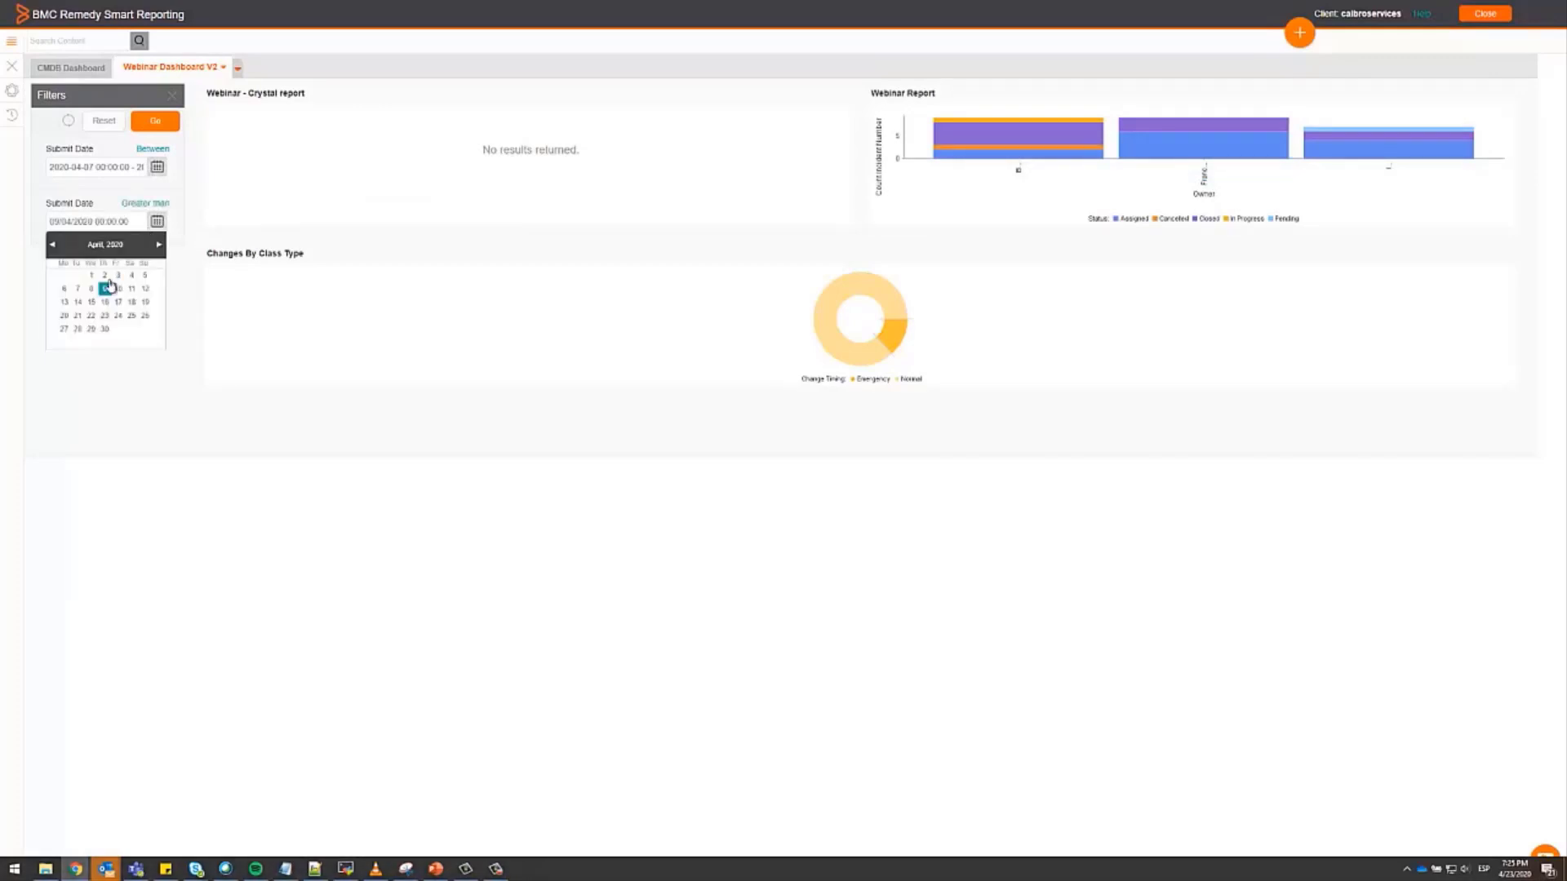
pyautogui.click(139, 308)
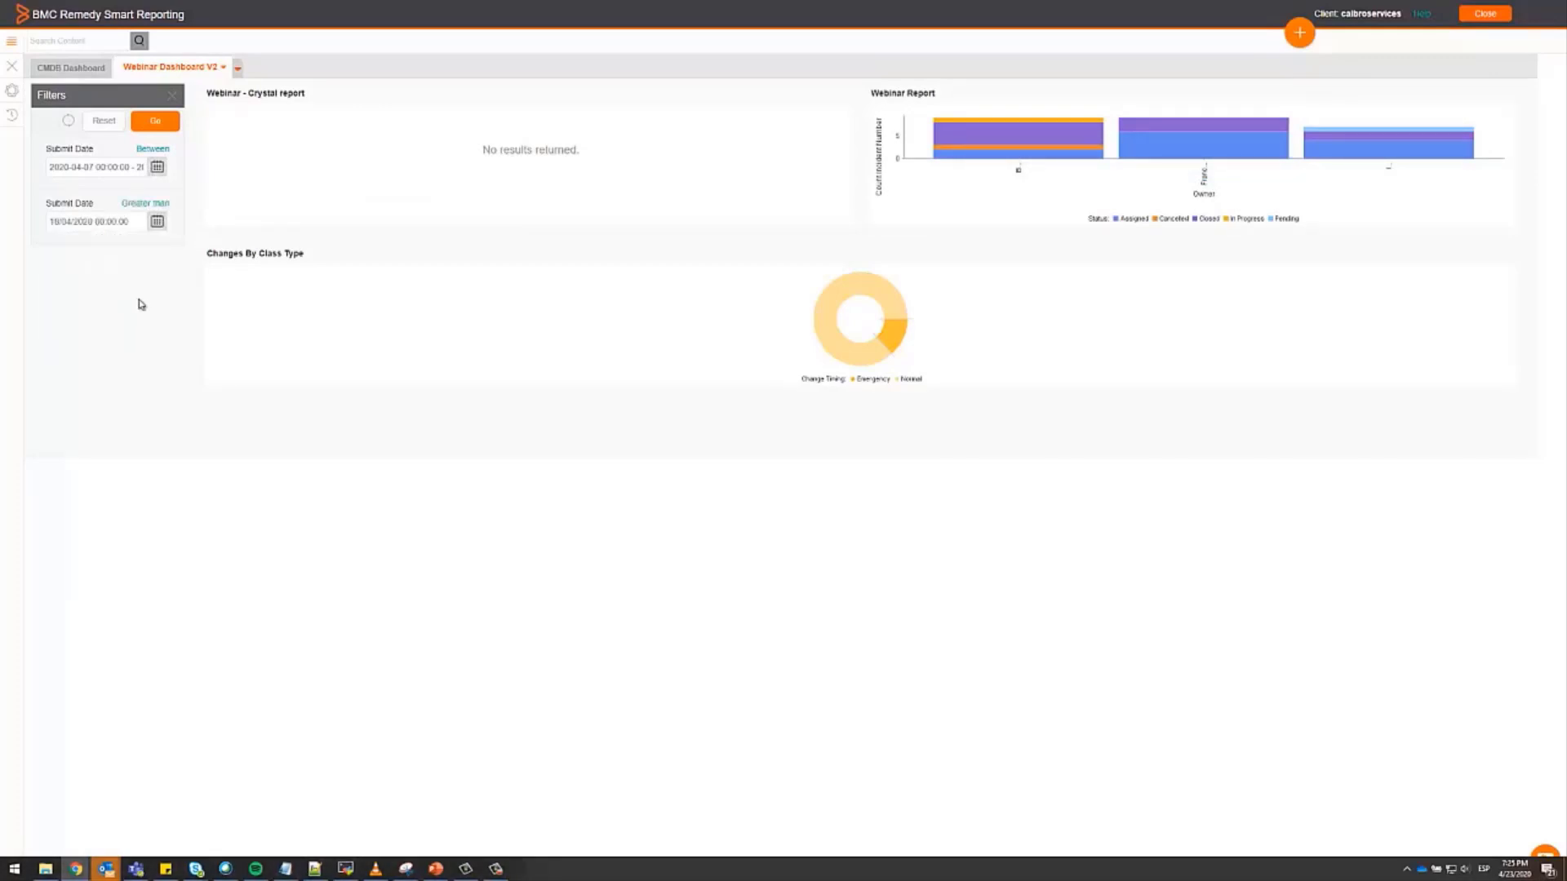
pyautogui.click(163, 120)
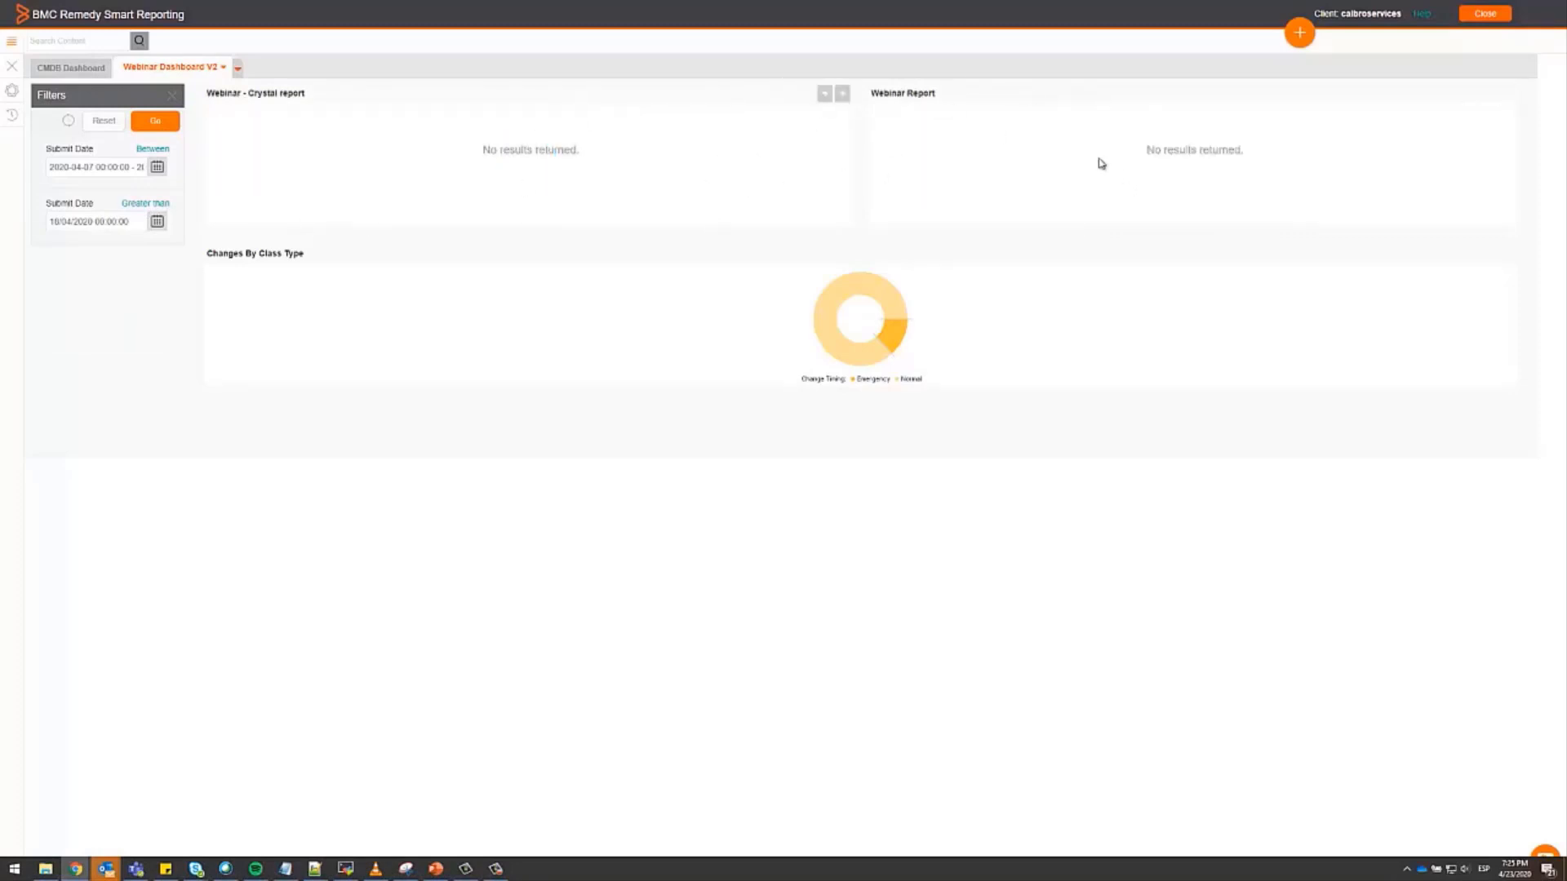
pyautogui.click(104, 121)
pyautogui.click(157, 122)
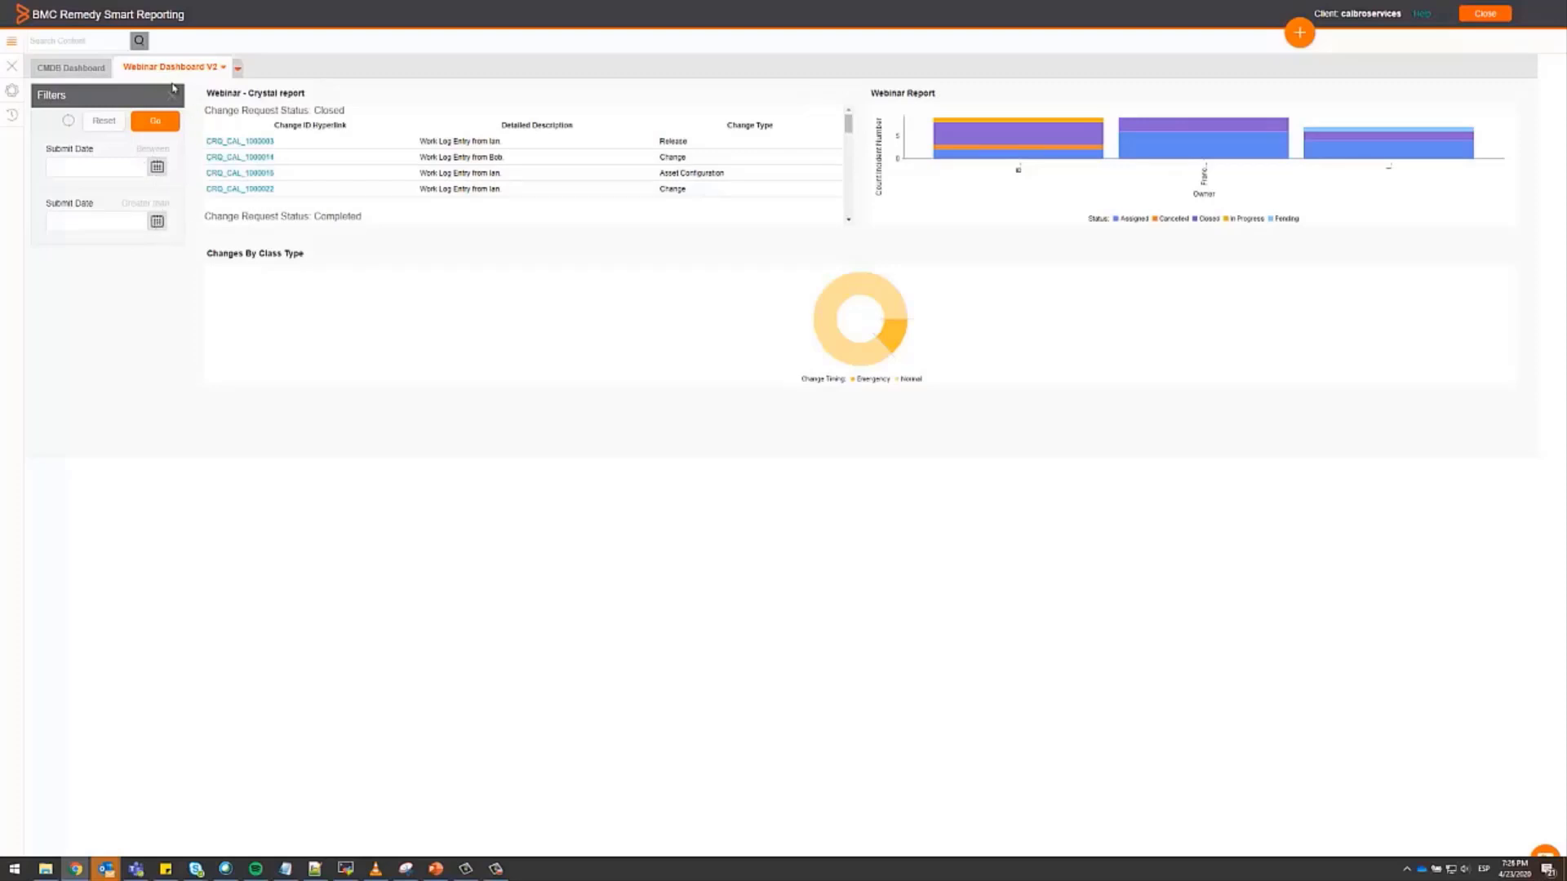
# - Reopen Webinar Dashboard V2 for editing and disable the Submit Date user prompt of Webinar Report in the analytic setup
pyautogui.click(225, 70)
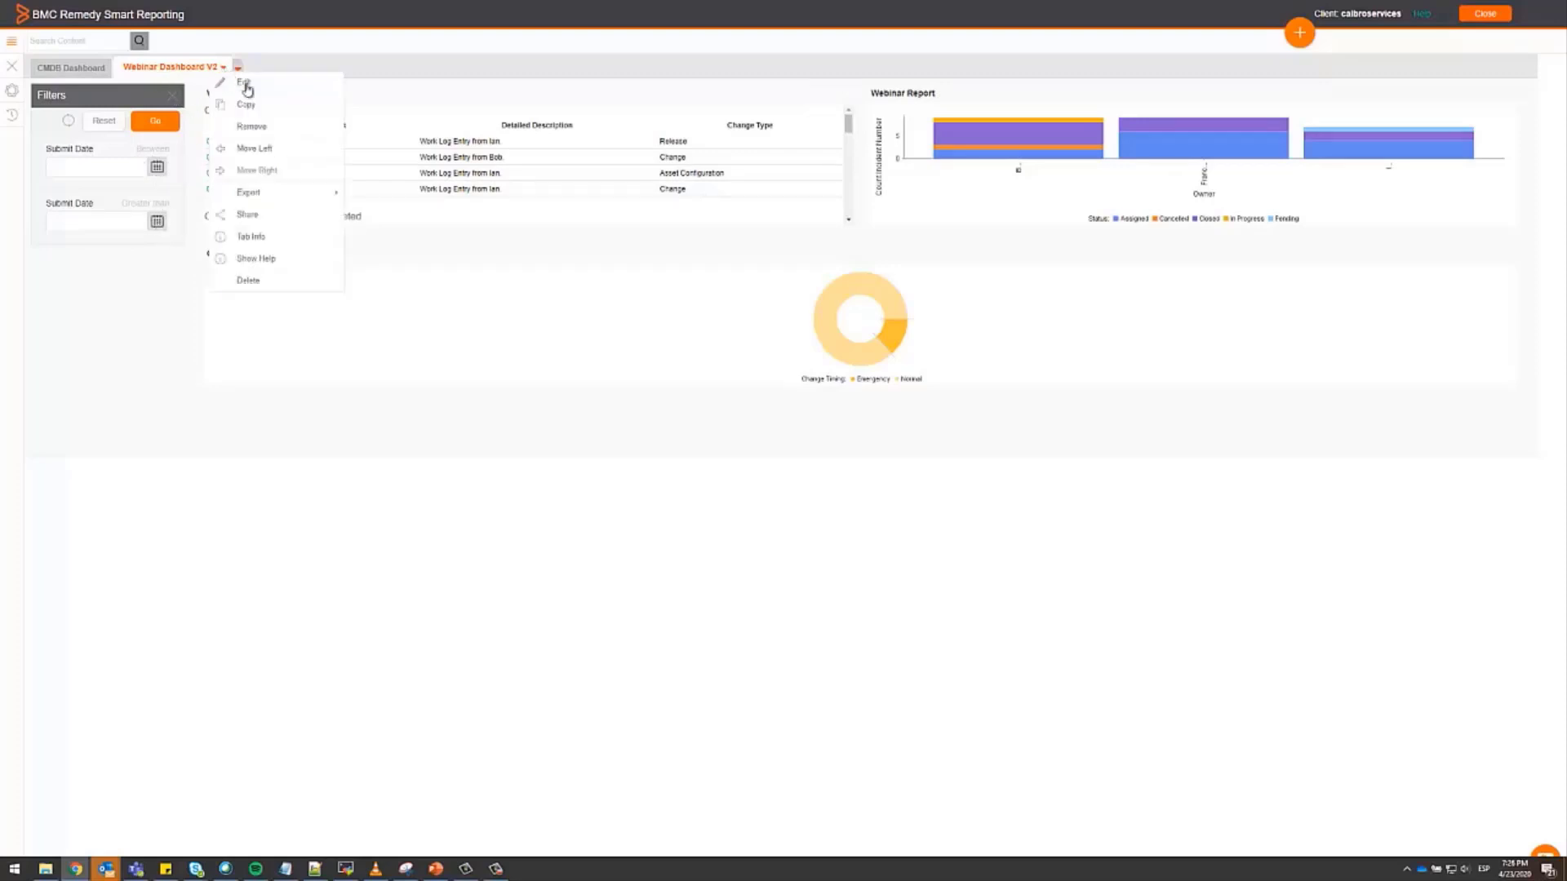
pyautogui.click(251, 87)
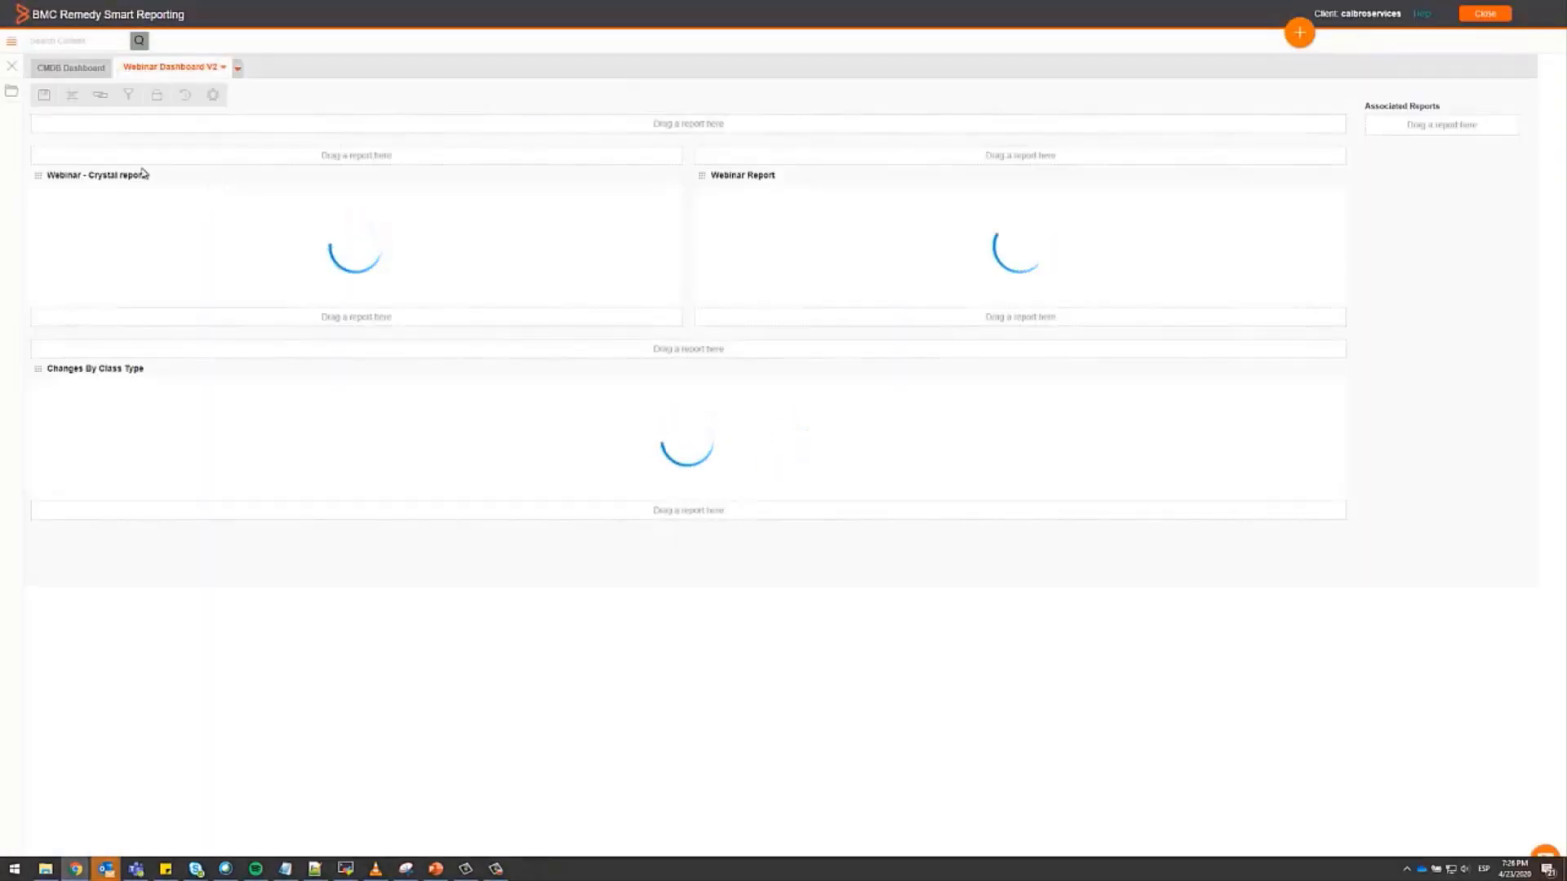
pyautogui.click(101, 97)
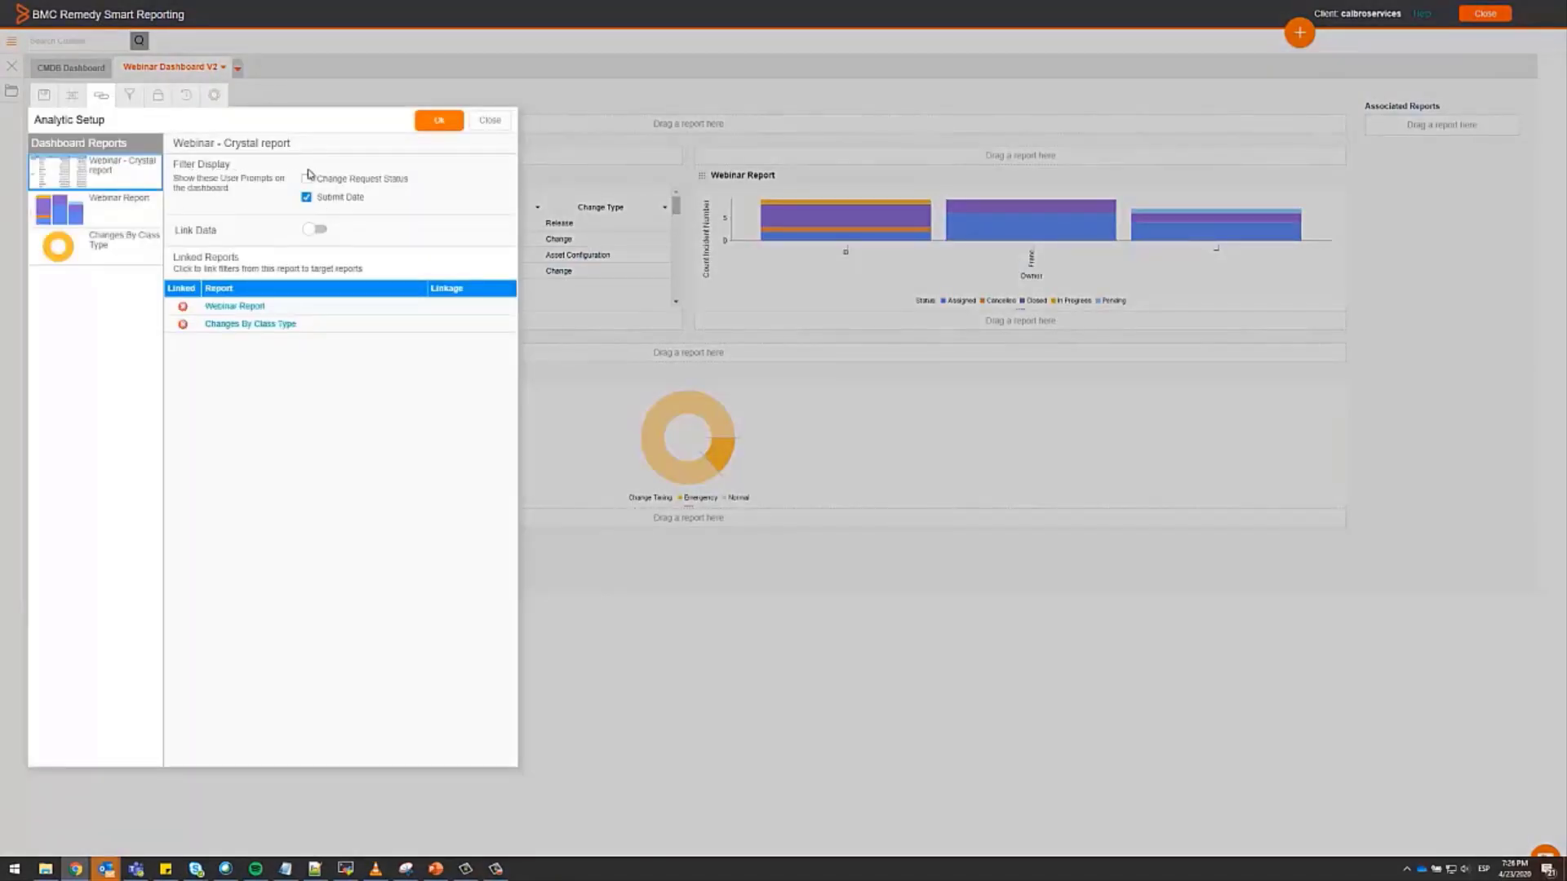
pyautogui.click(110, 216)
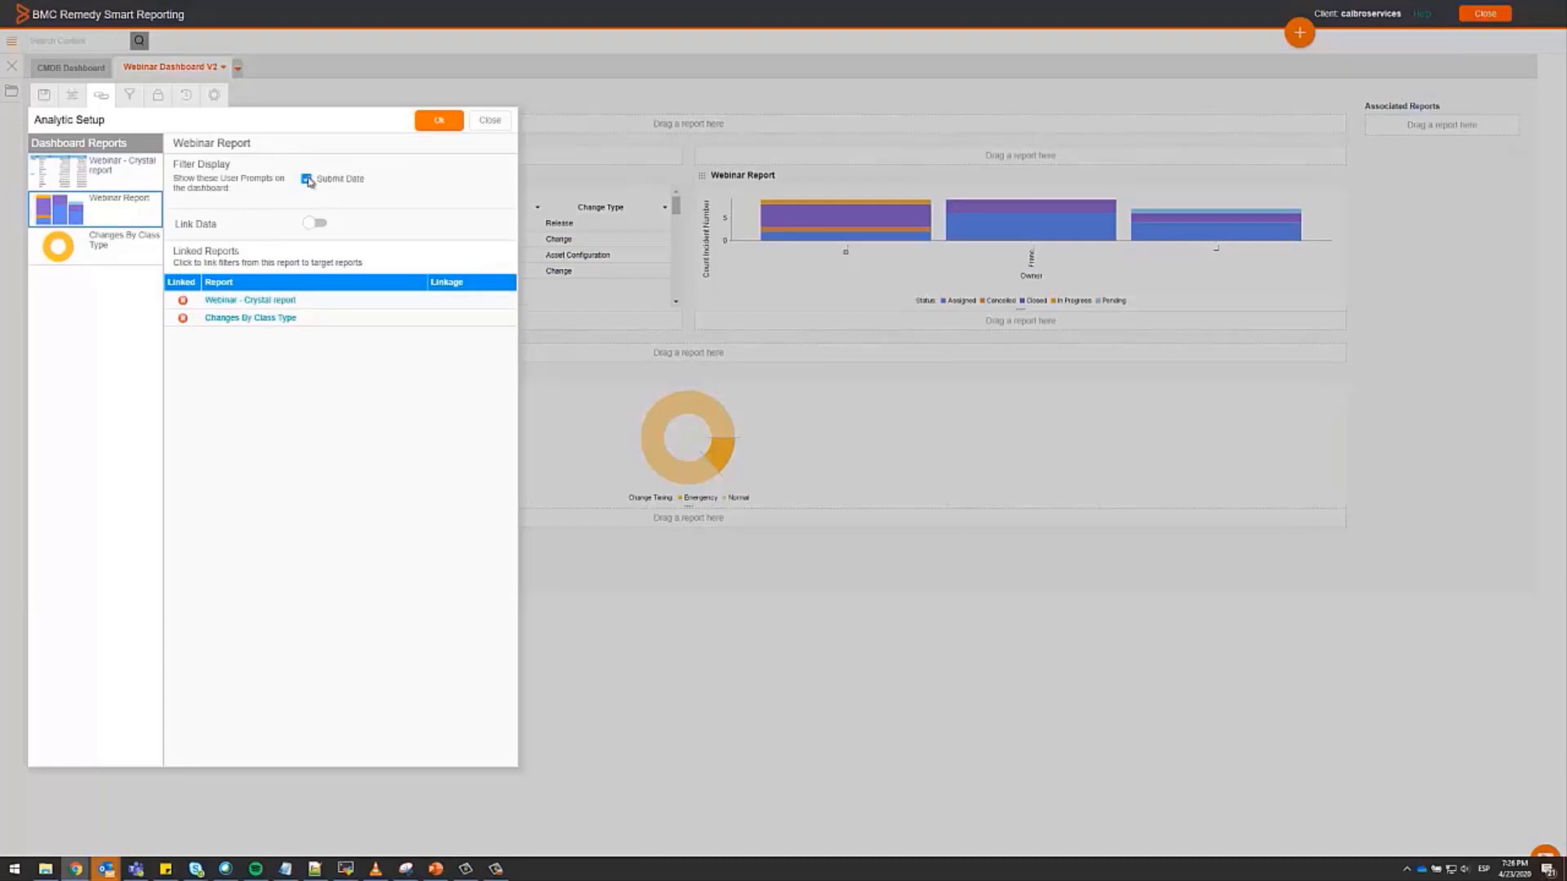
pyautogui.click(307, 179)
# - Link the Submit Date filter of Webinar - Crystal report to the Submit Date filter of Webinar Report and accept the analytic setup
pyautogui.click(98, 230)
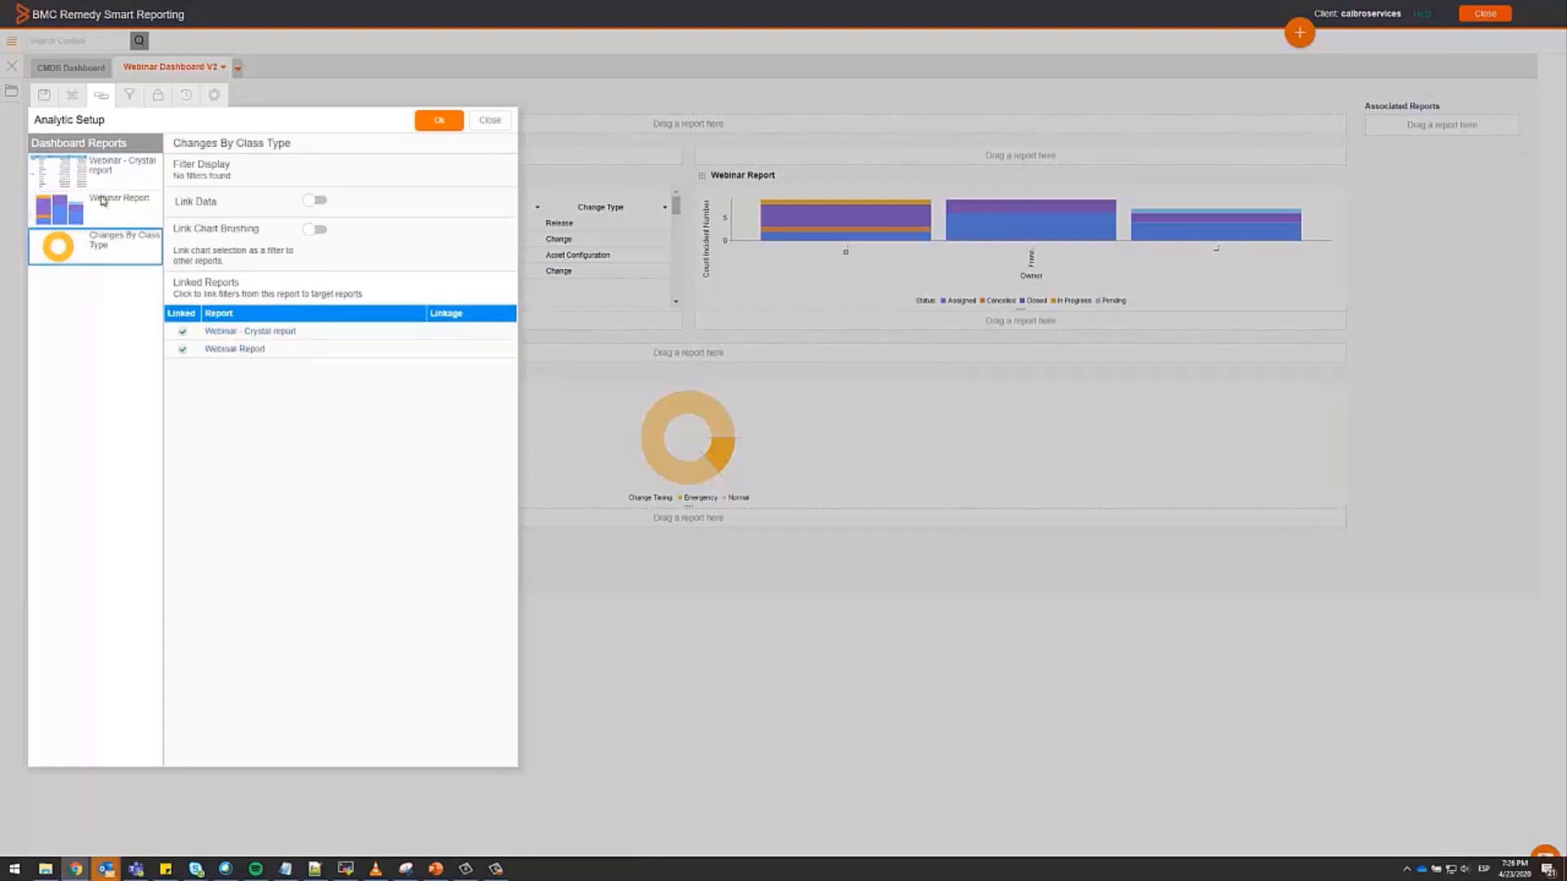
pyautogui.click(105, 206)
pyautogui.click(108, 168)
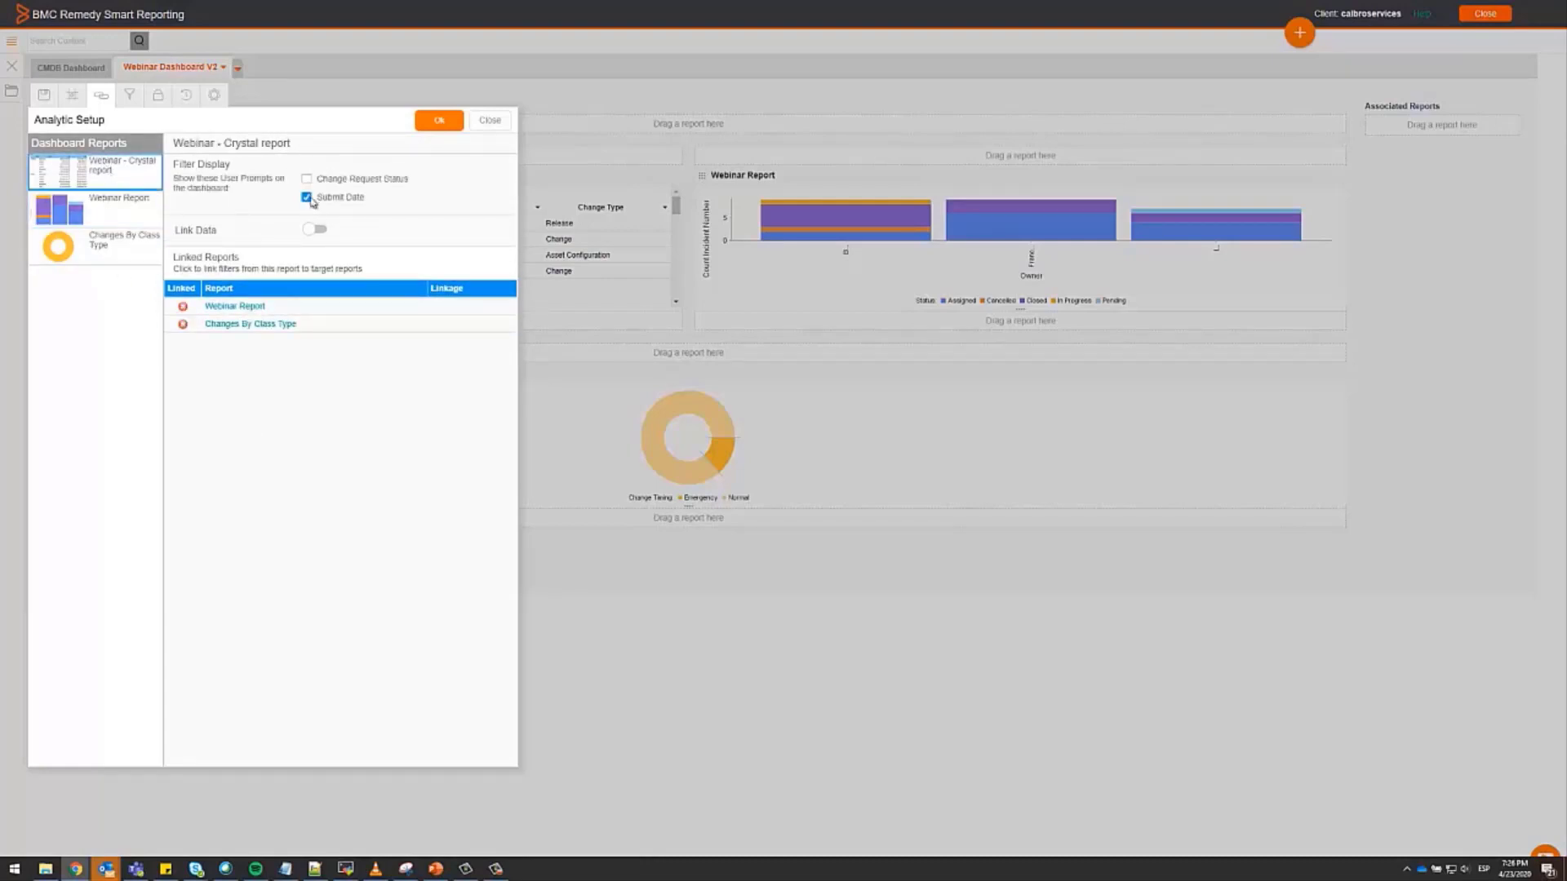
pyautogui.click(235, 308)
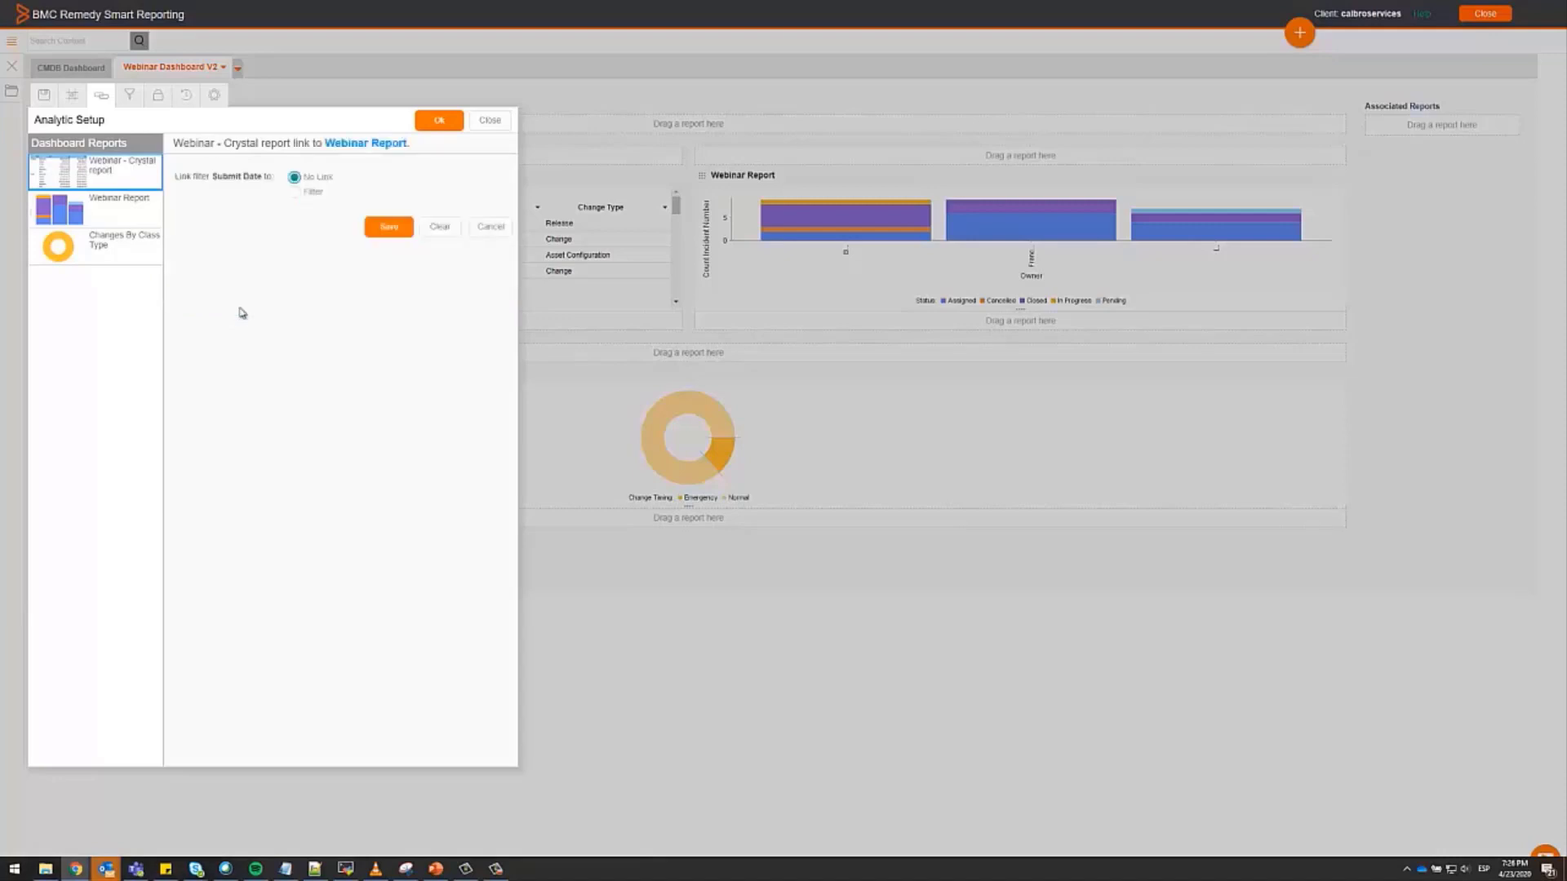
pyautogui.click(294, 192)
pyautogui.click(327, 215)
pyautogui.click(322, 255)
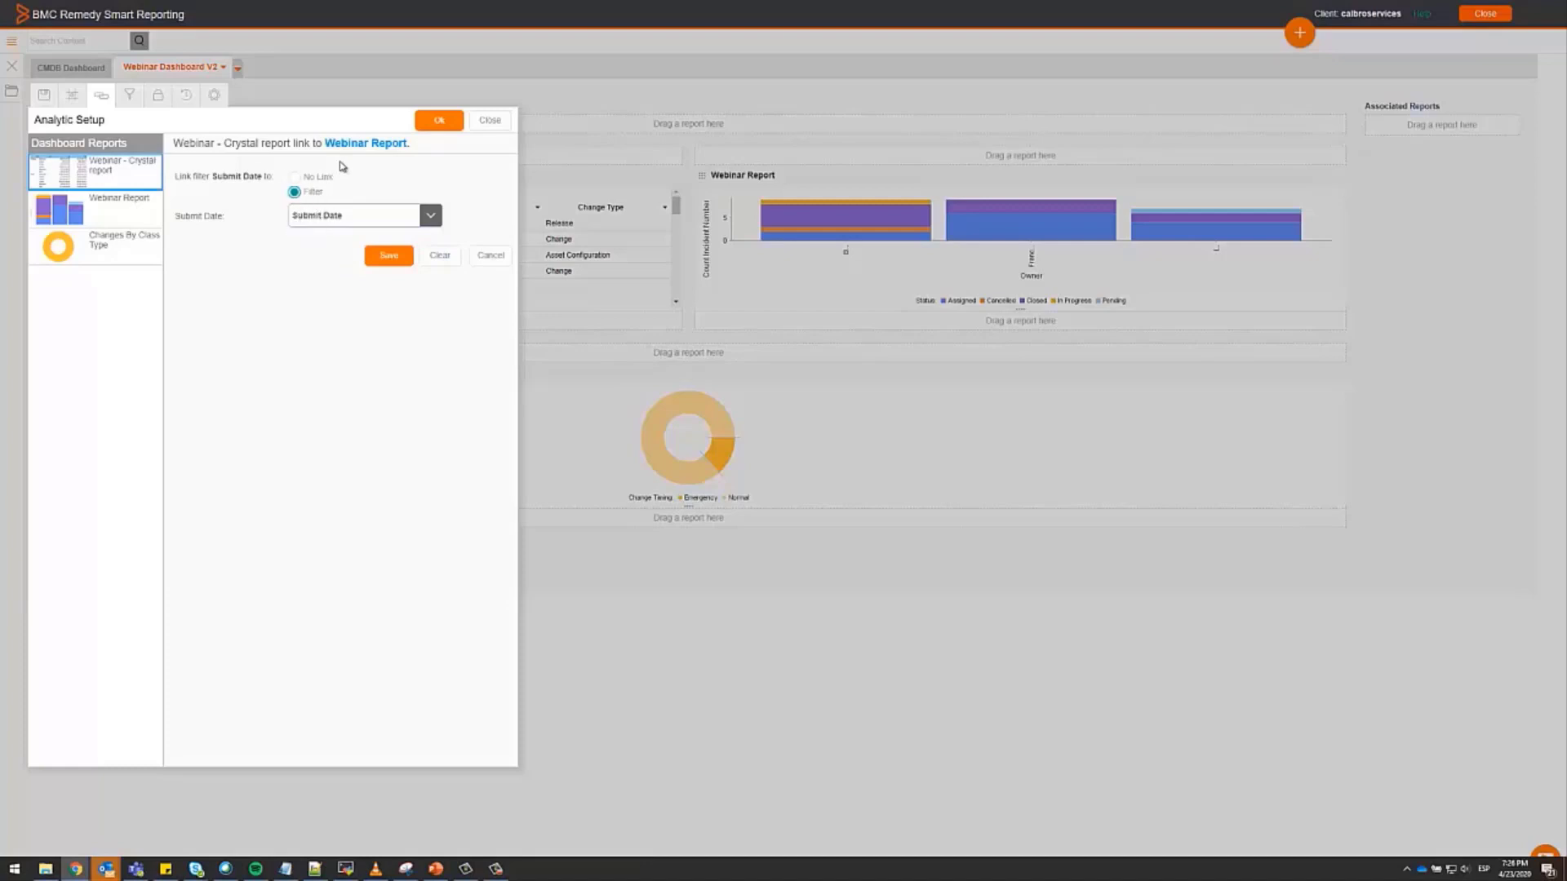
pyautogui.click(387, 256)
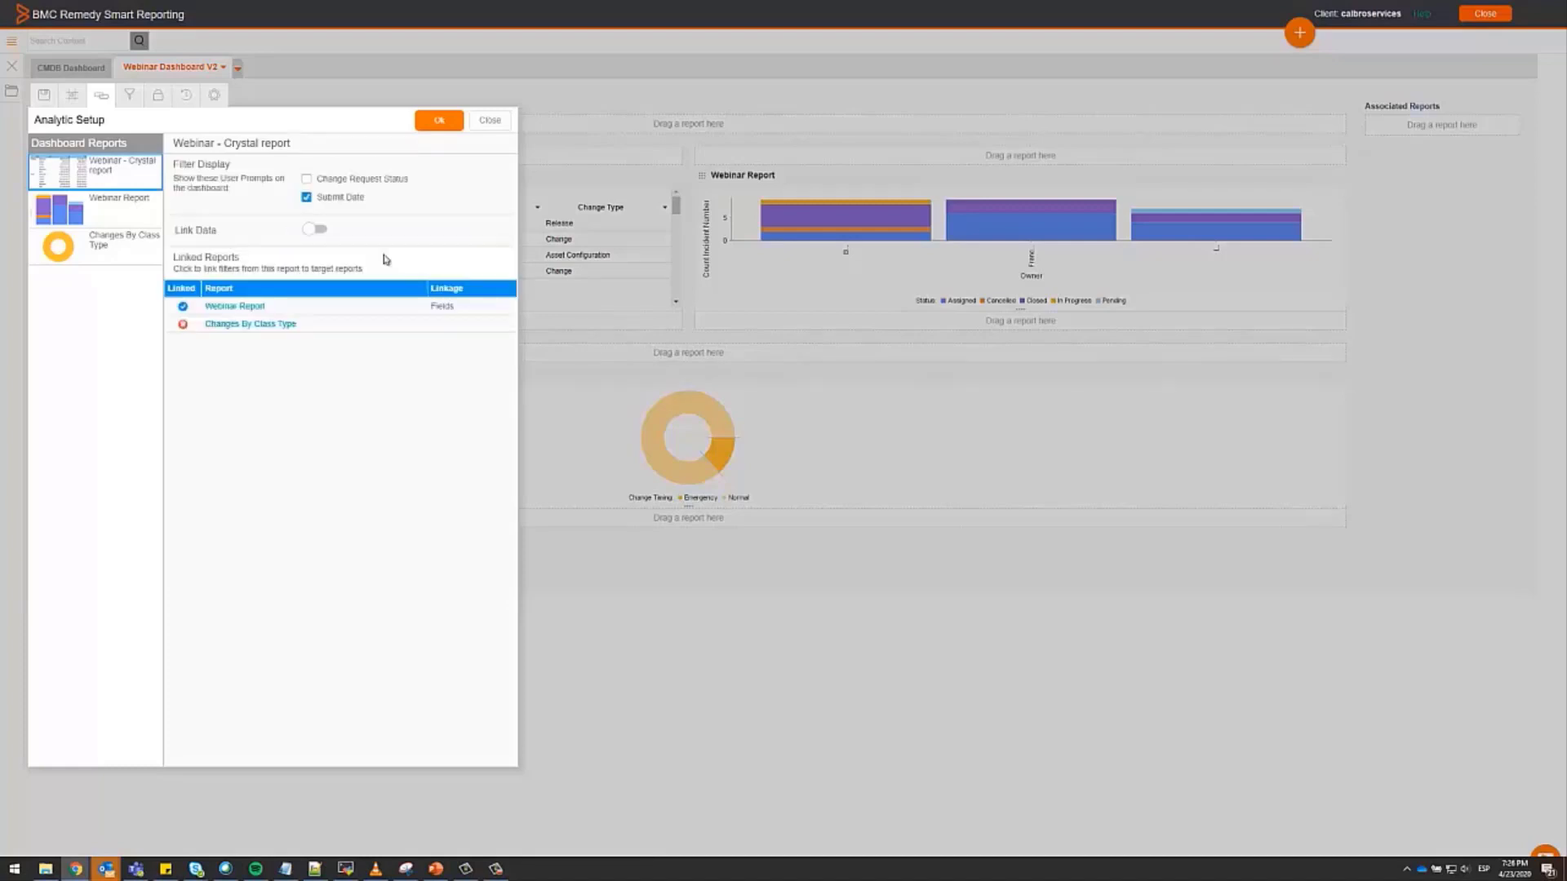
pyautogui.click(439, 122)
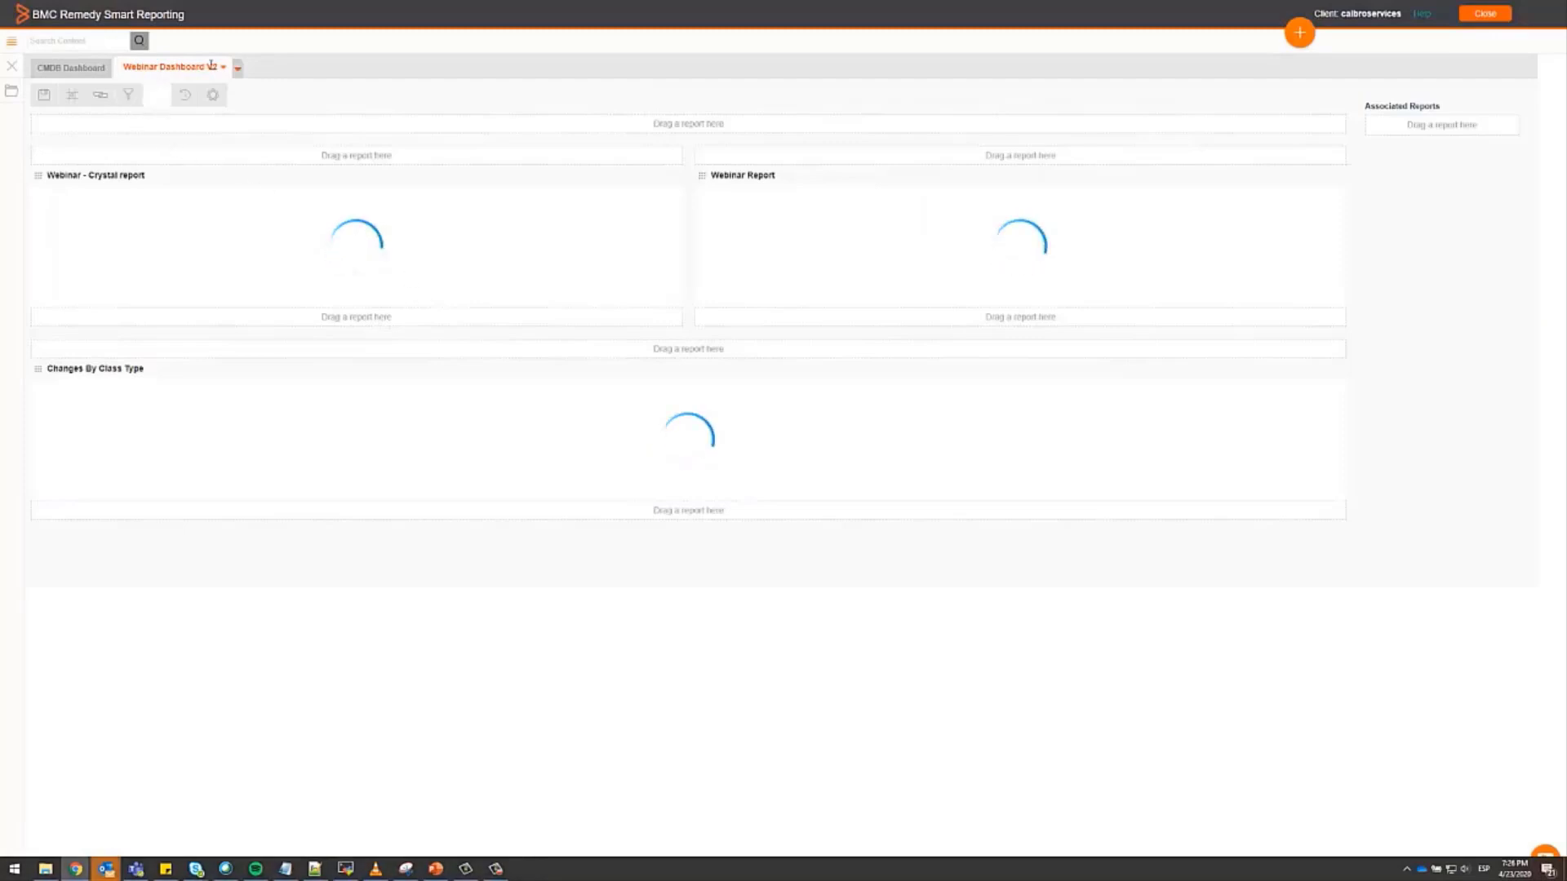
# - Activate the dashboard with its linked Submit Date filter, declining translation of the changes
pyautogui.click(44, 101)
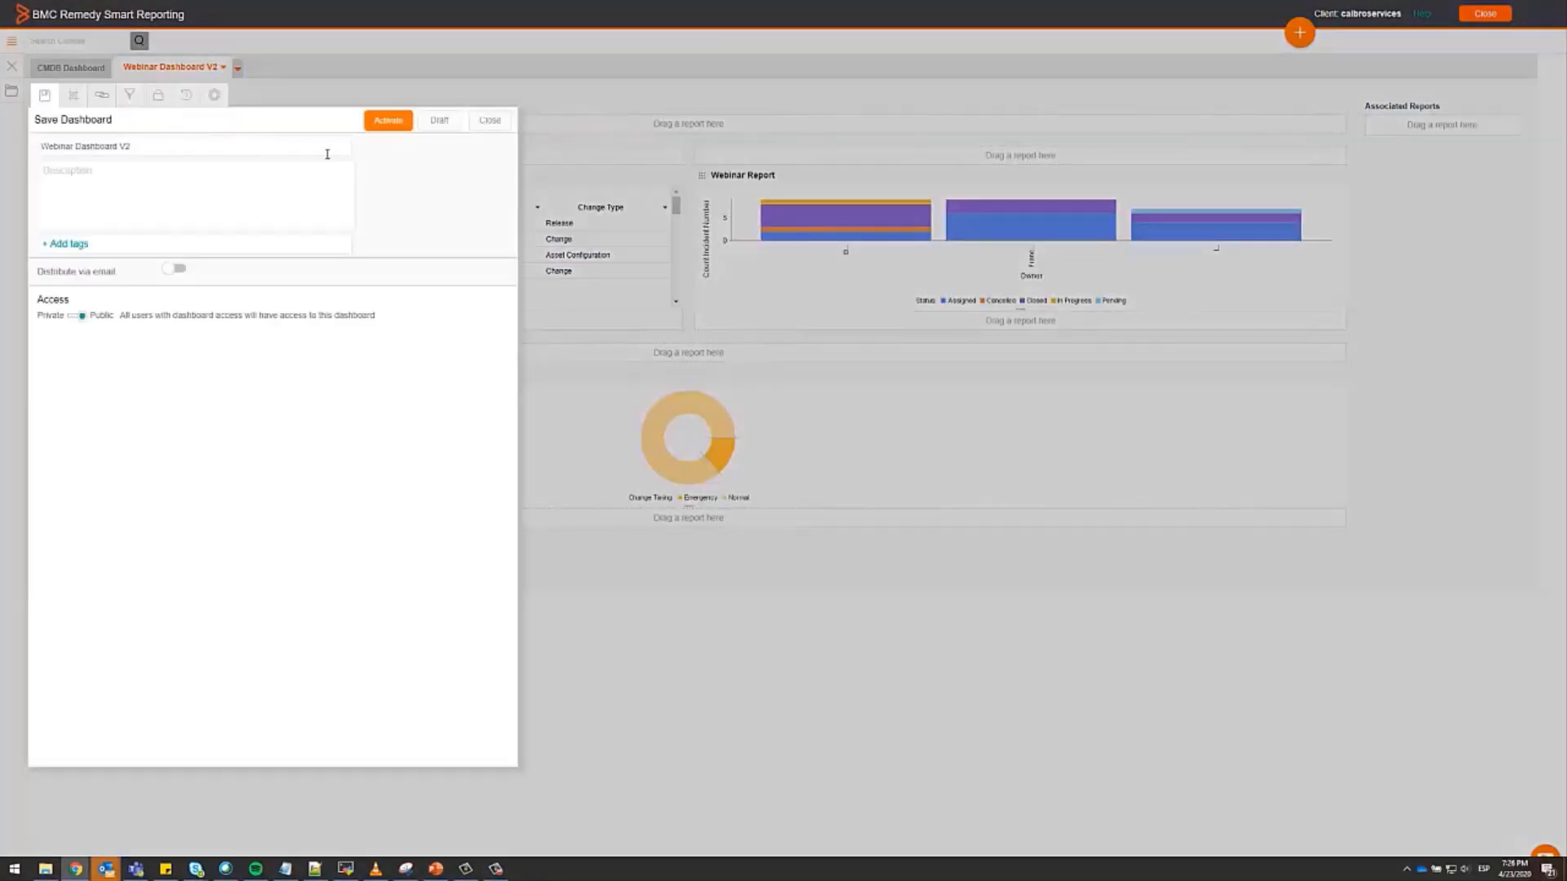
pyautogui.click(387, 122)
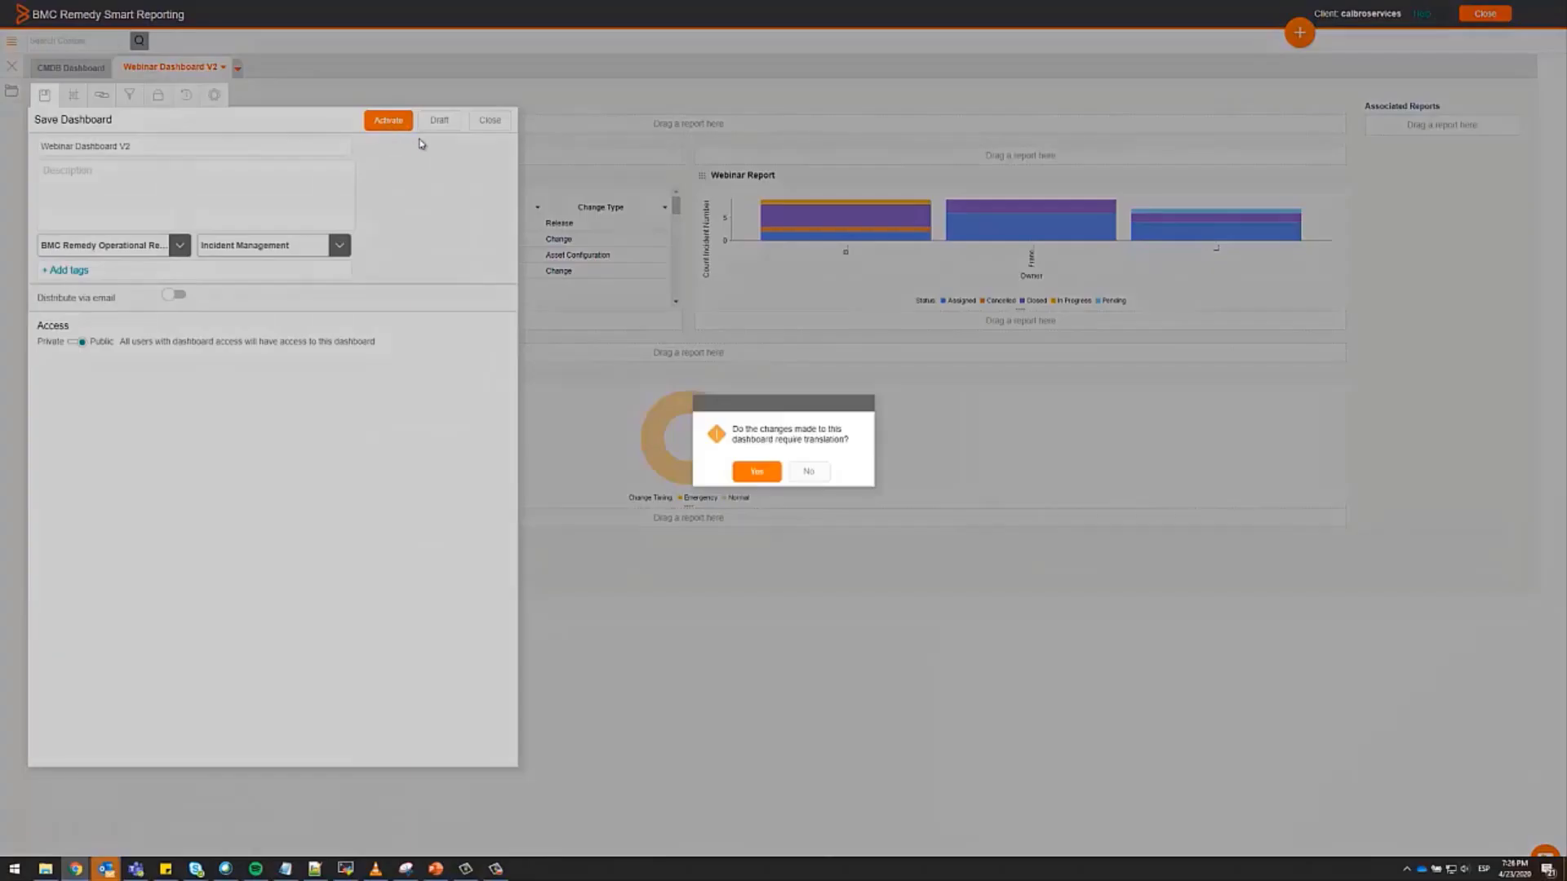
pyautogui.click(808, 473)
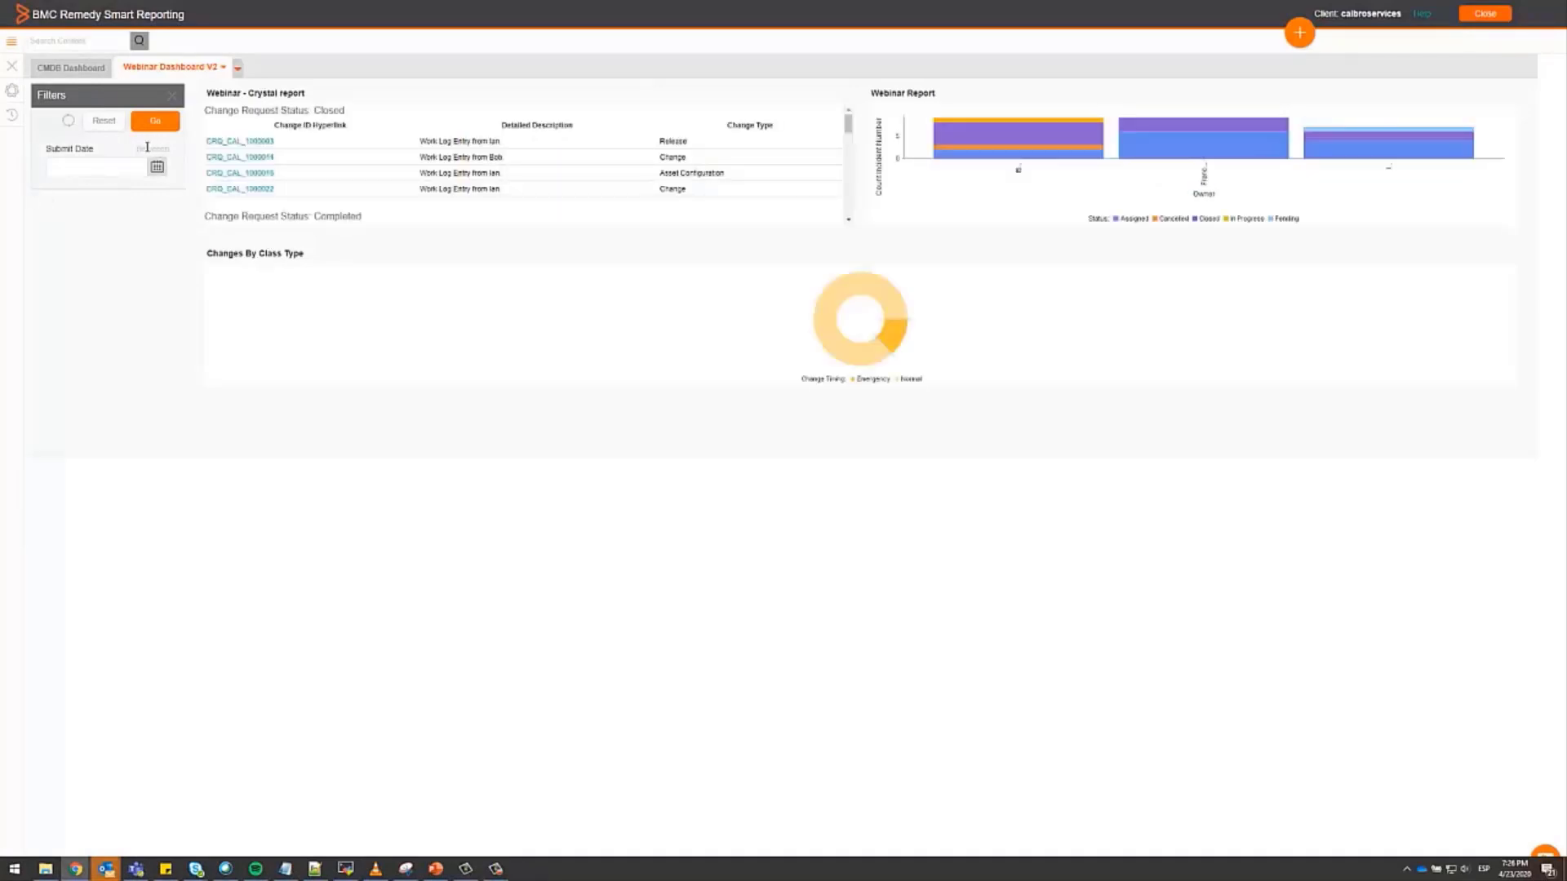
# - Test the linked Submit Date filter with the range 4 to 15 March 2020, and reset it
pyautogui.click(157, 169)
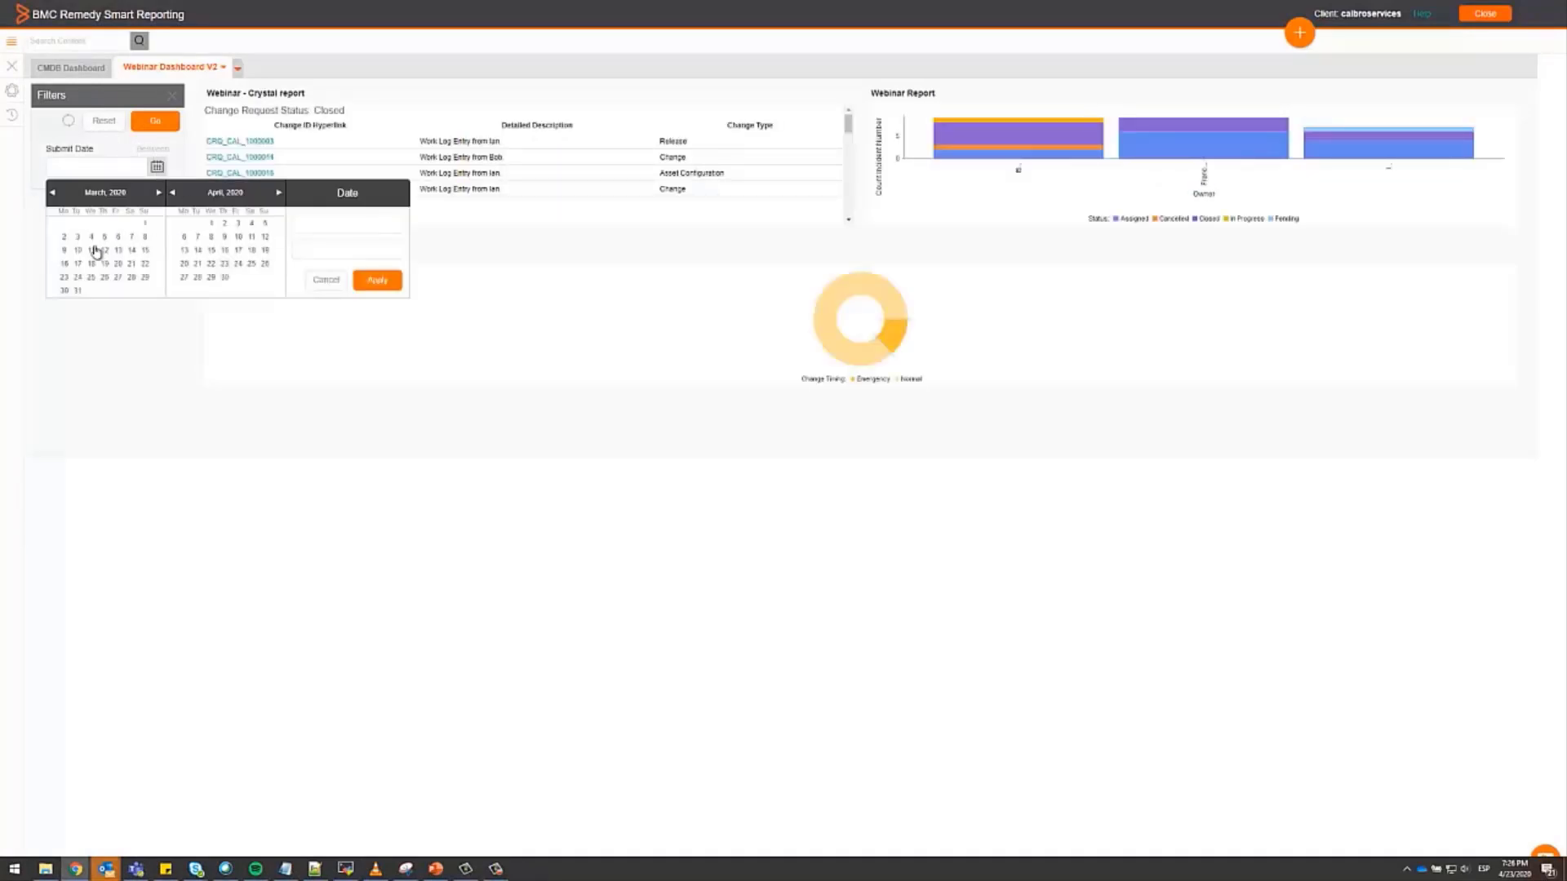
pyautogui.click(91, 237)
pyautogui.click(145, 250)
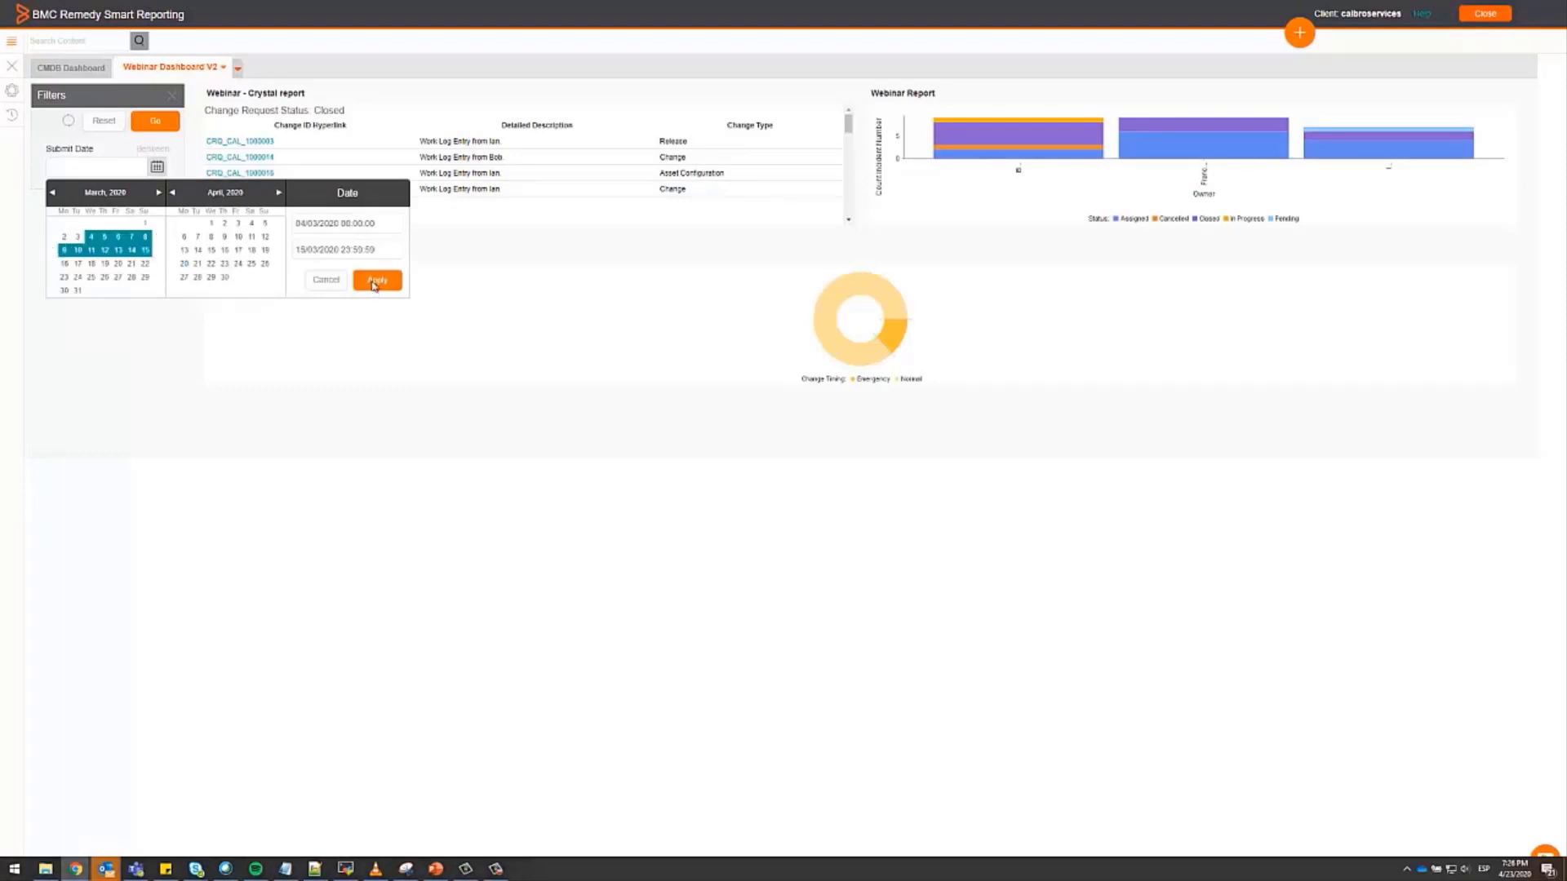
pyautogui.click(375, 283)
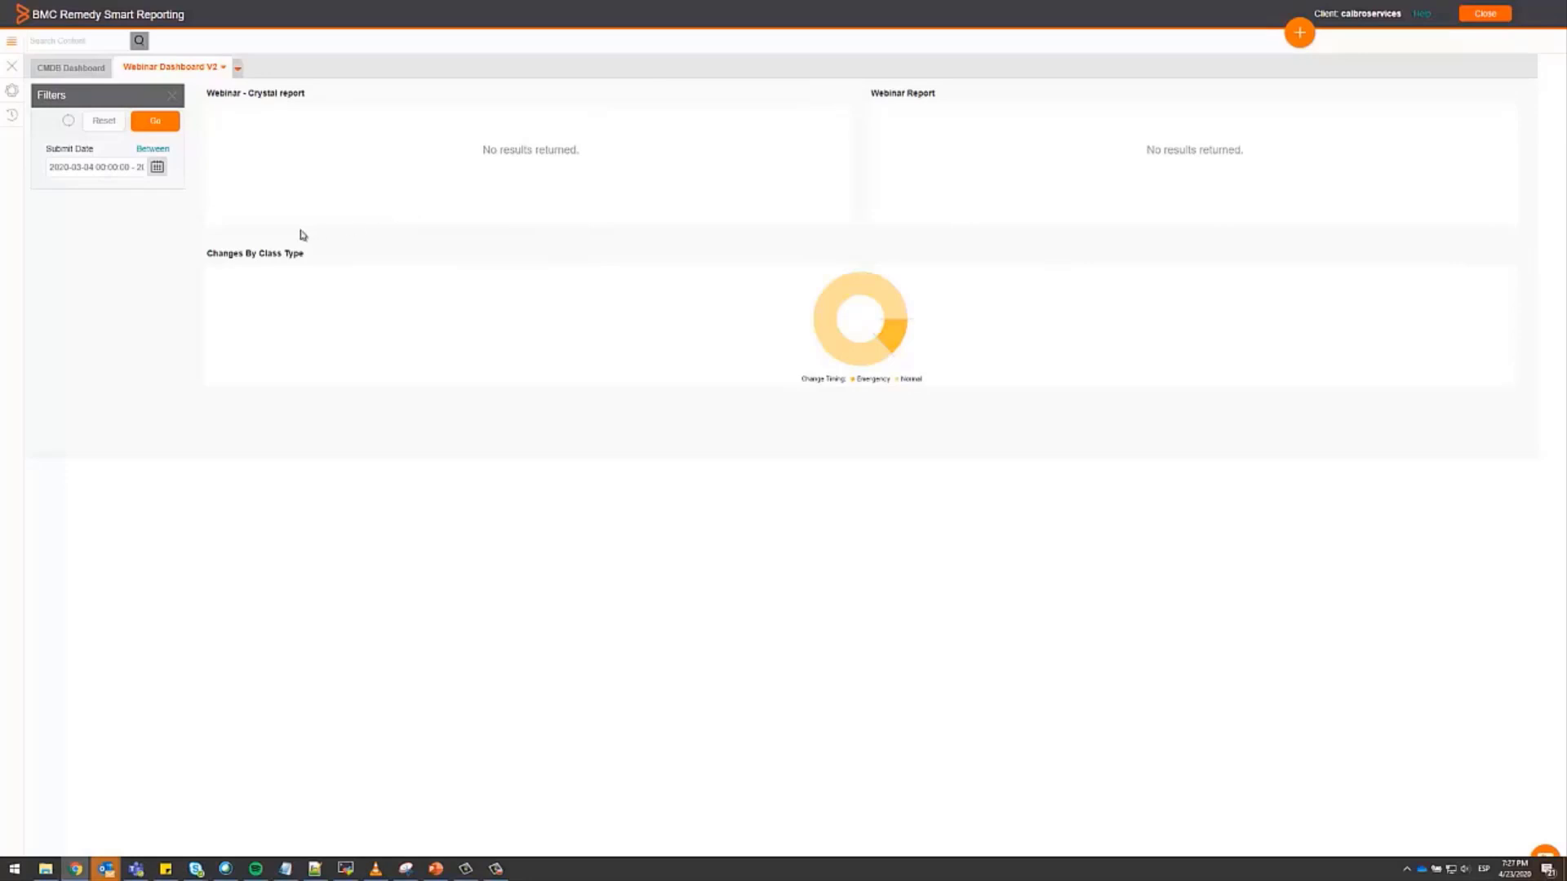
pyautogui.click(104, 121)
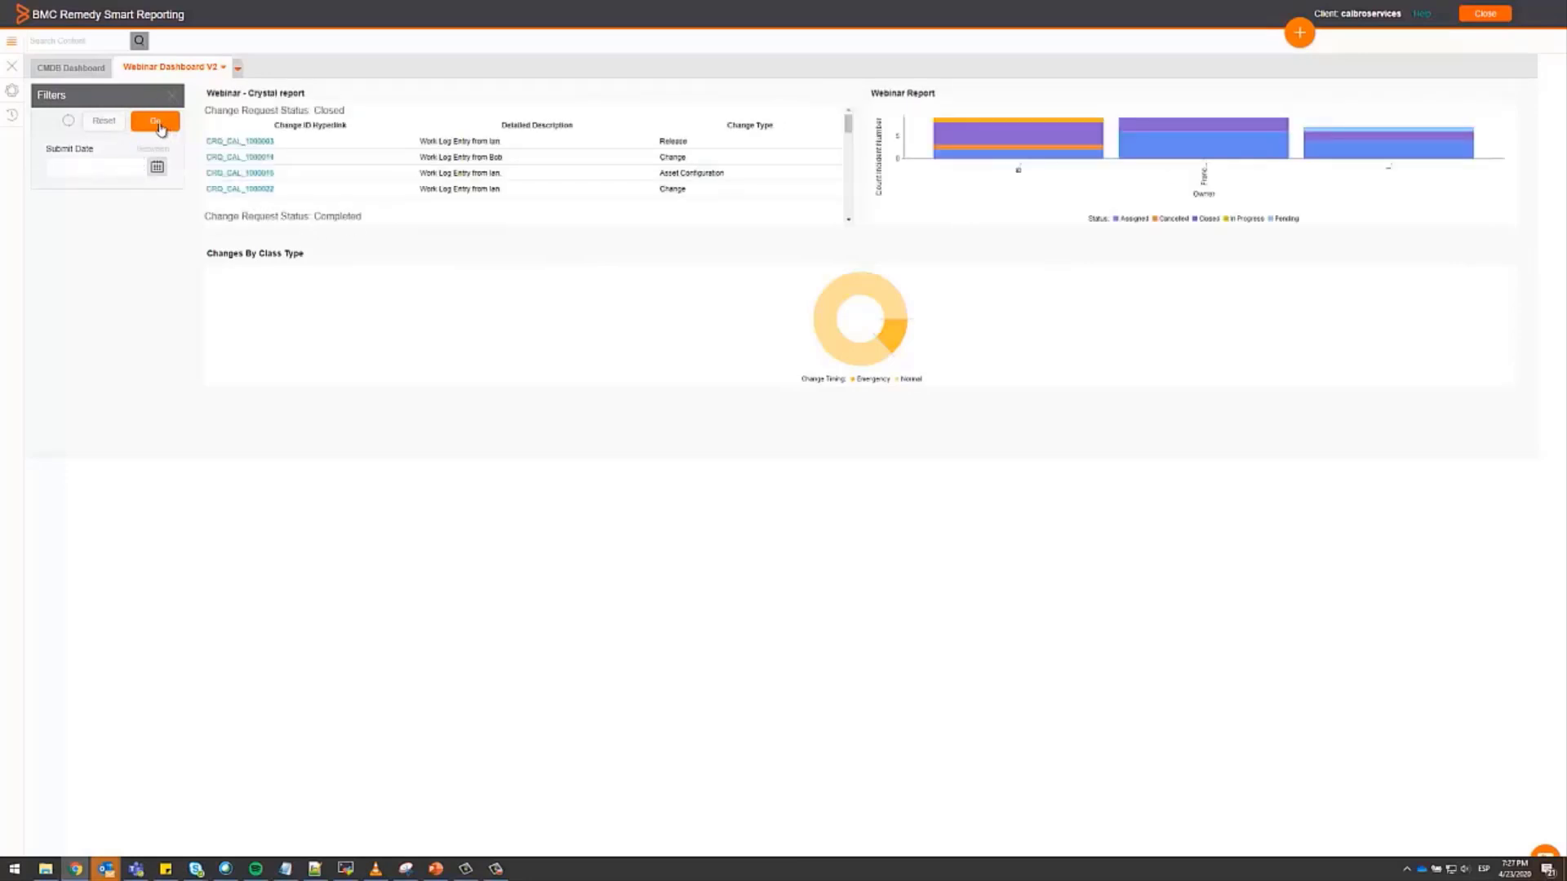
# - Reopen Webinar Dashboard V2 for editing and set its filters location to Right and its apply link location to Bottom
pyautogui.click(237, 68)
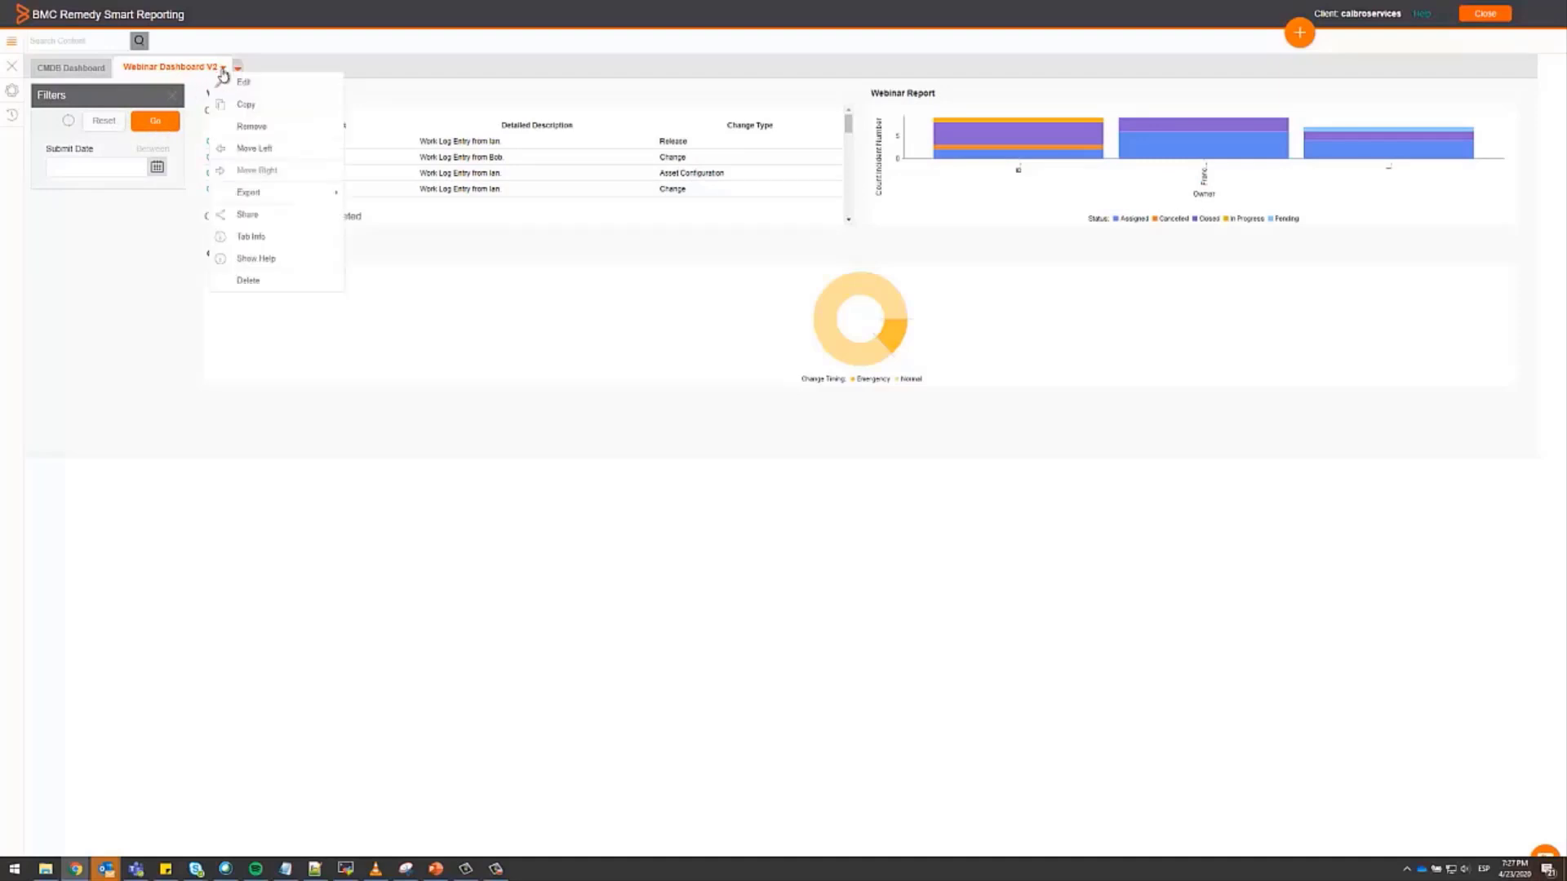
pyautogui.click(244, 84)
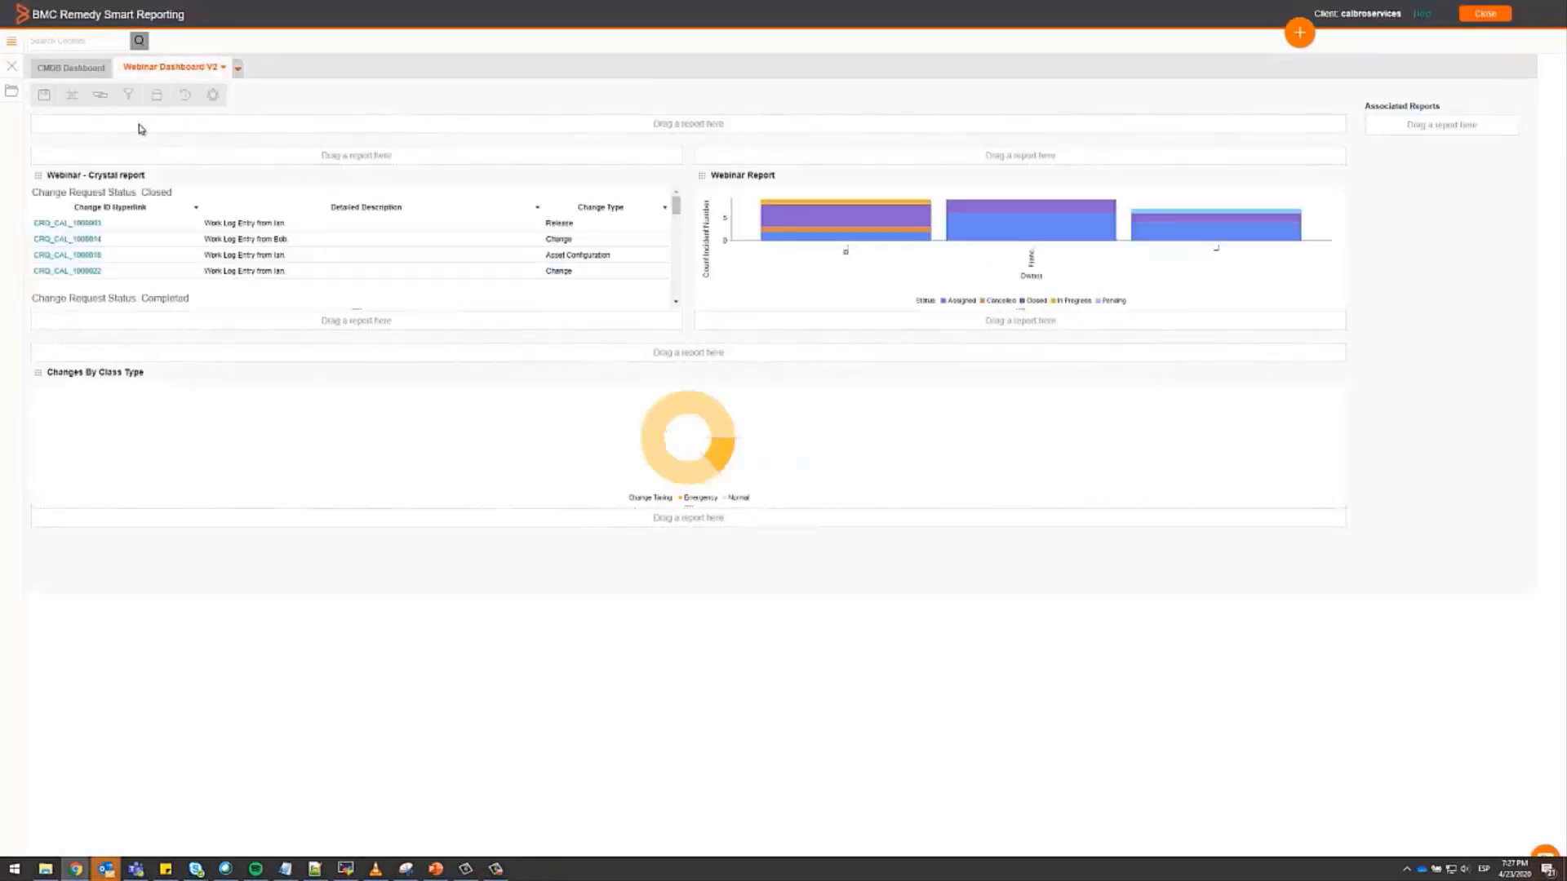
pyautogui.click(127, 98)
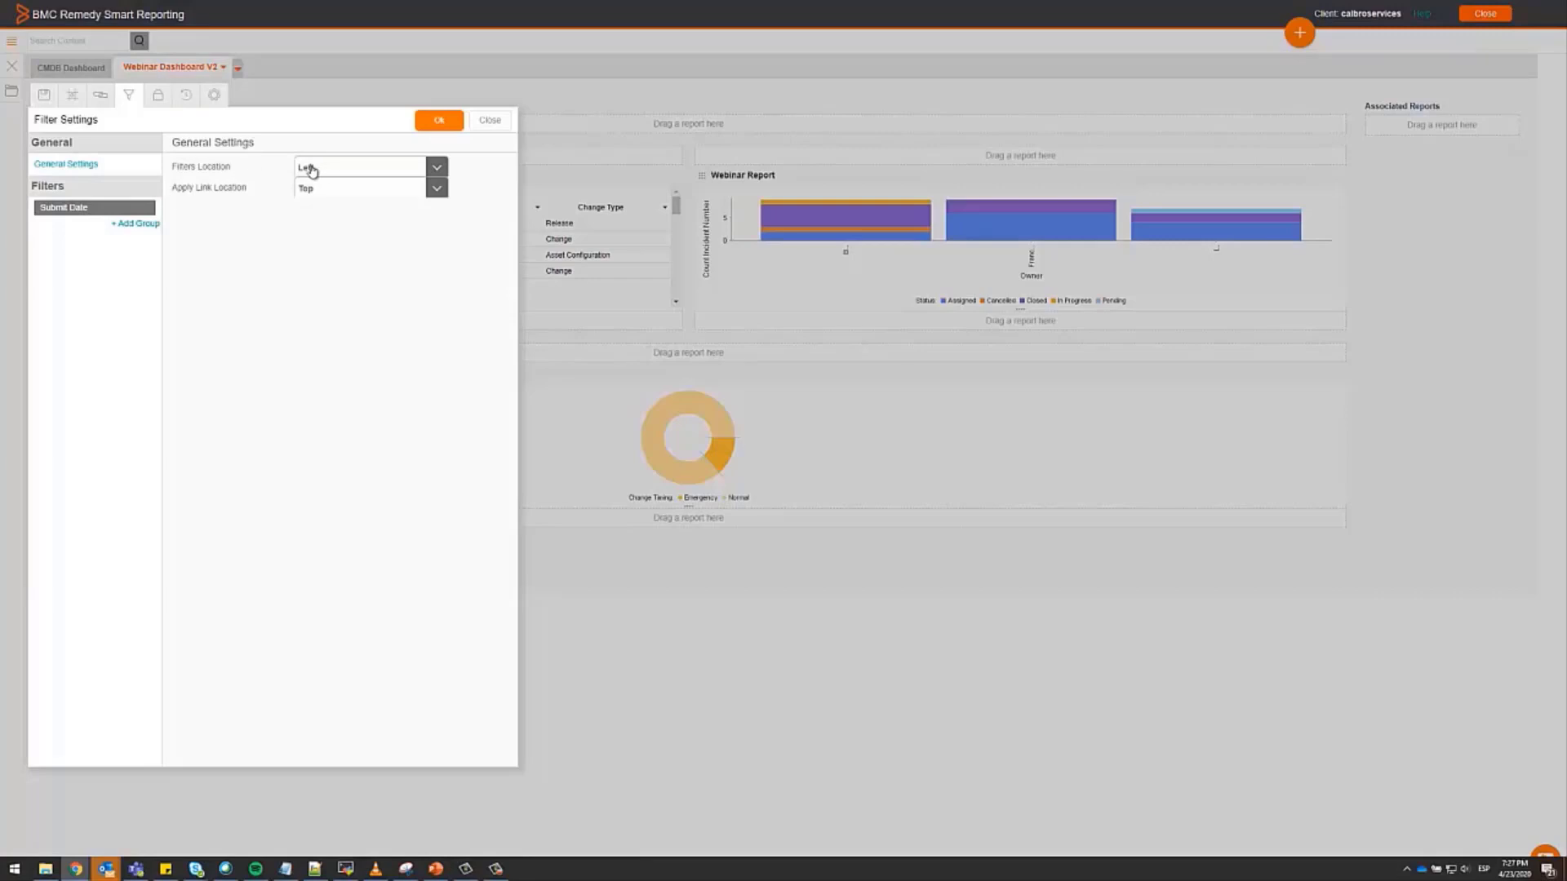
pyautogui.click(352, 169)
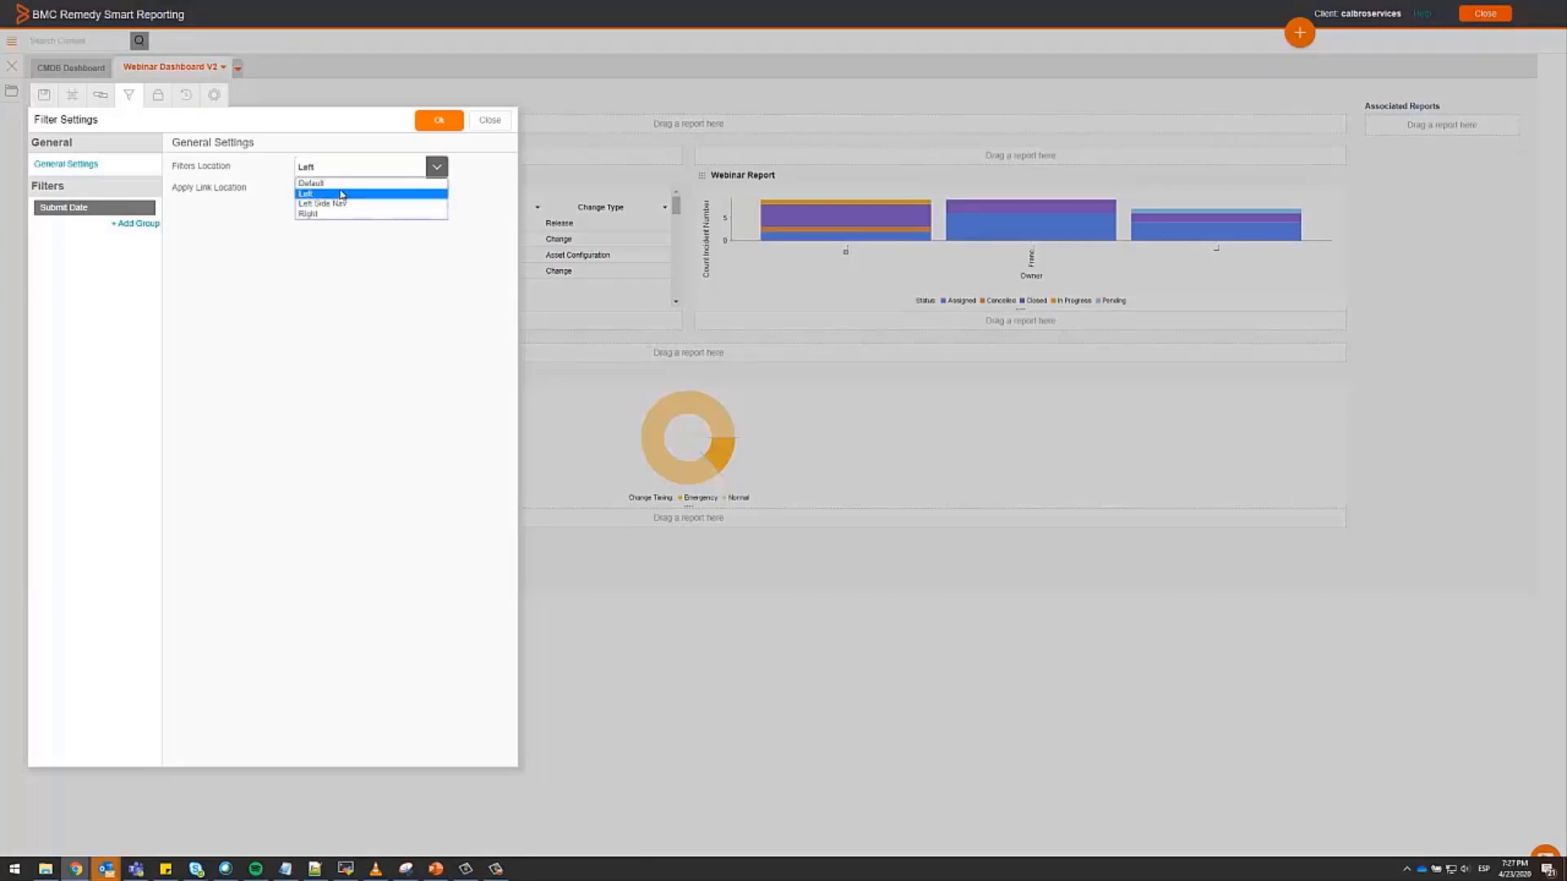
pyautogui.click(236, 215)
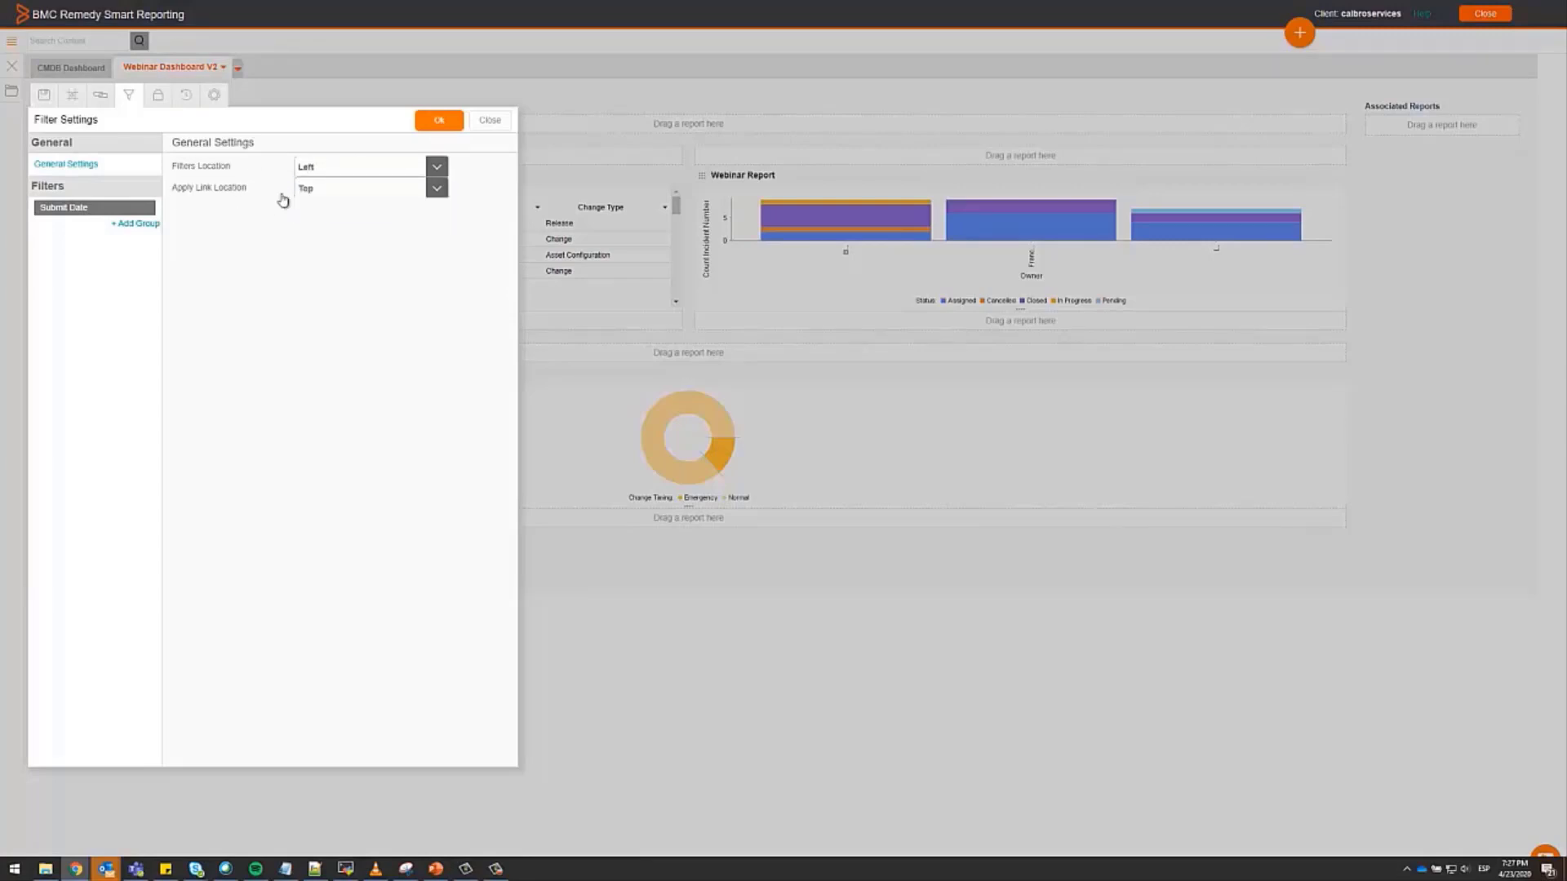
pyautogui.click(357, 190)
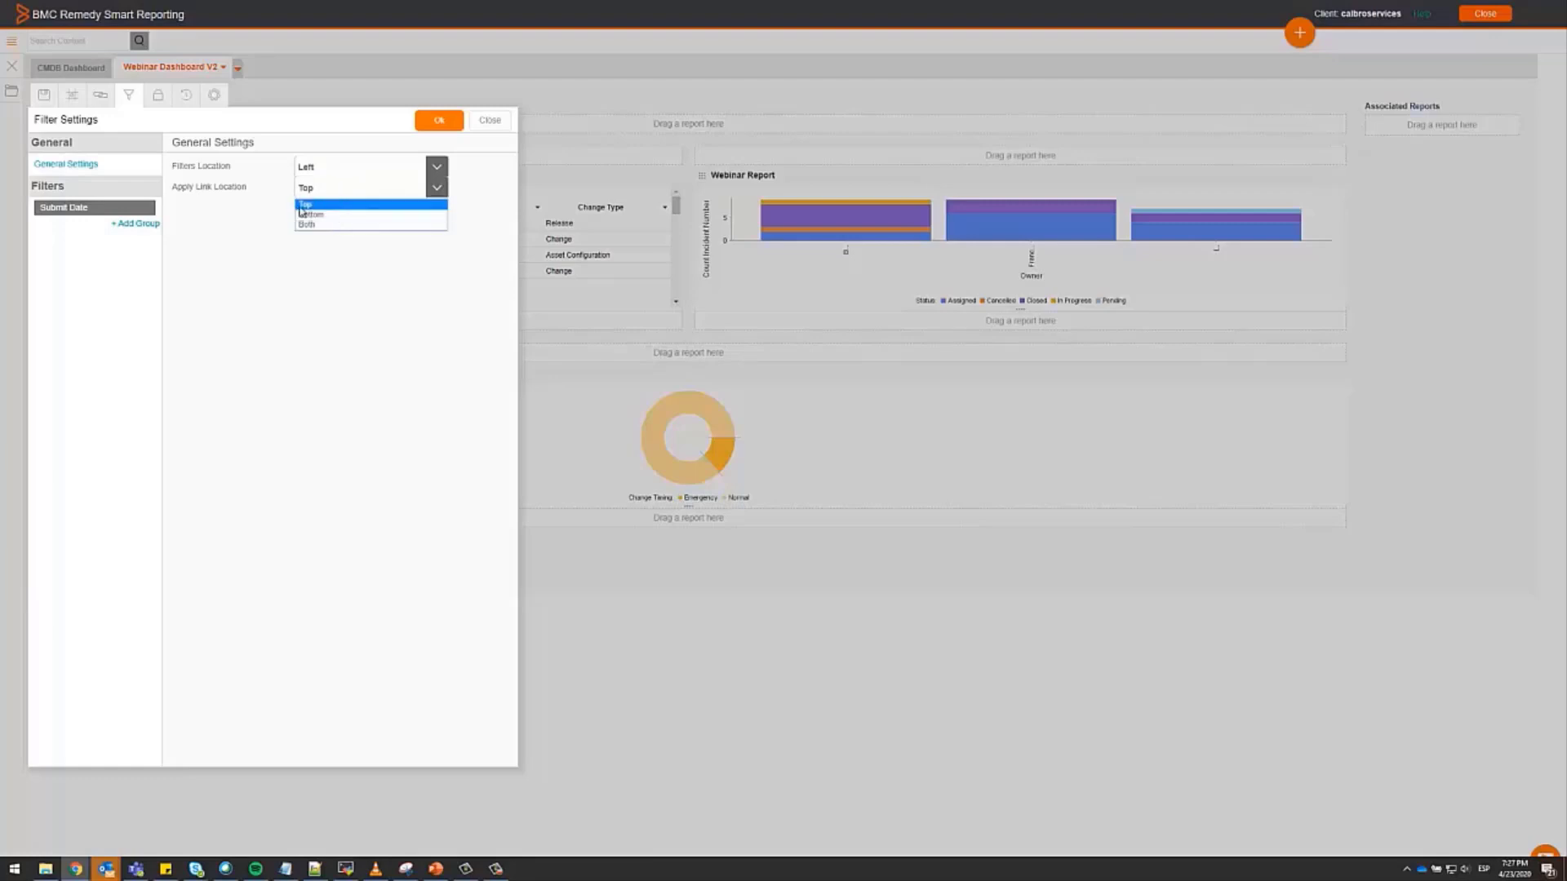
pyautogui.click(247, 218)
pyautogui.click(346, 168)
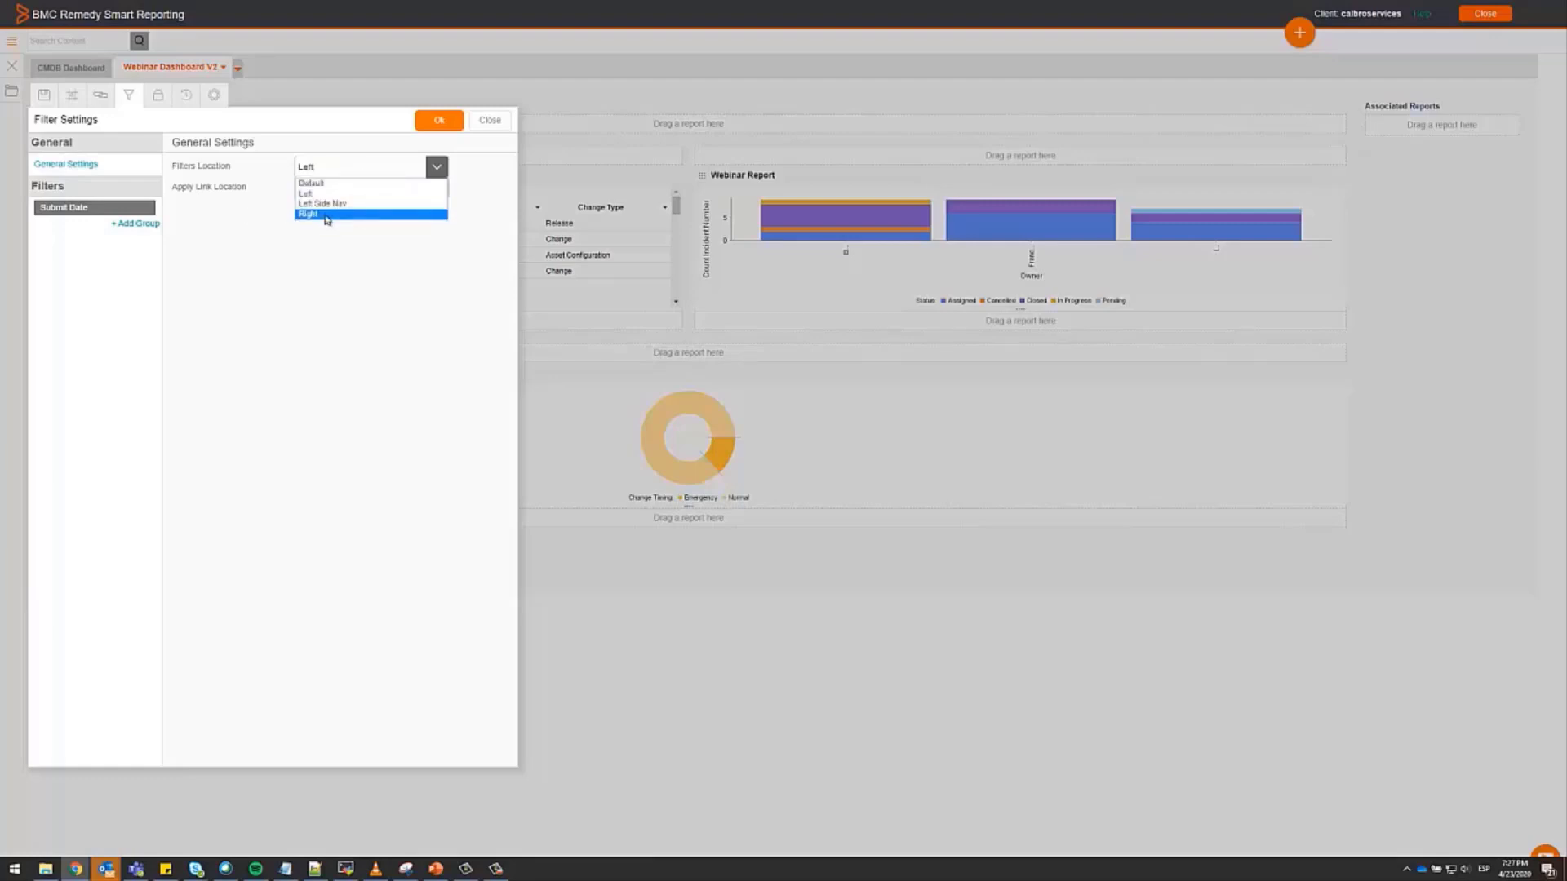
pyautogui.click(324, 215)
pyautogui.click(342, 189)
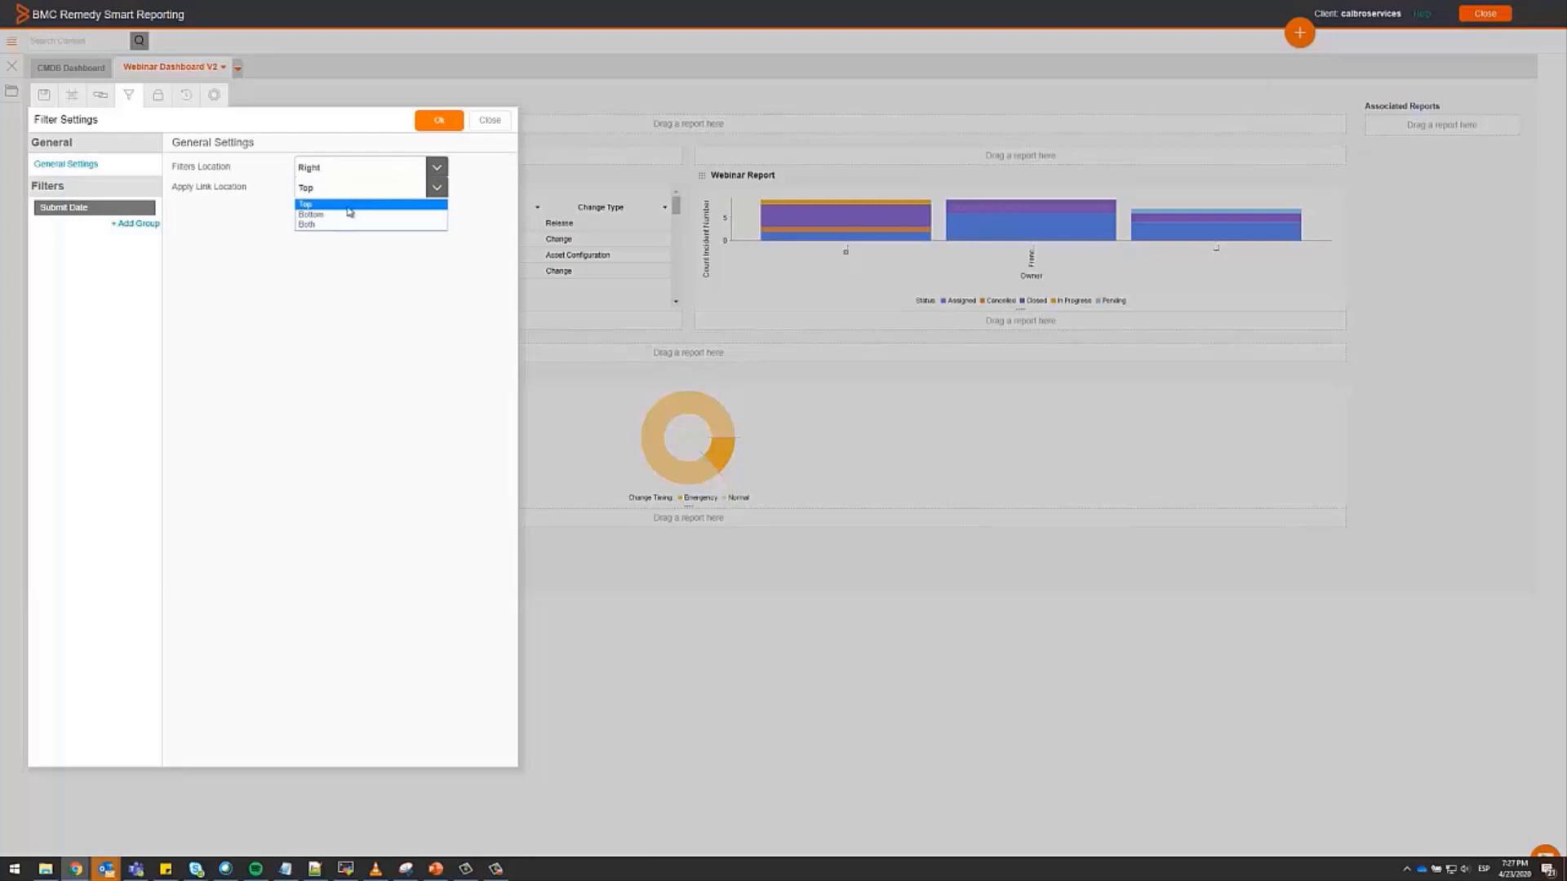
pyautogui.click(341, 216)
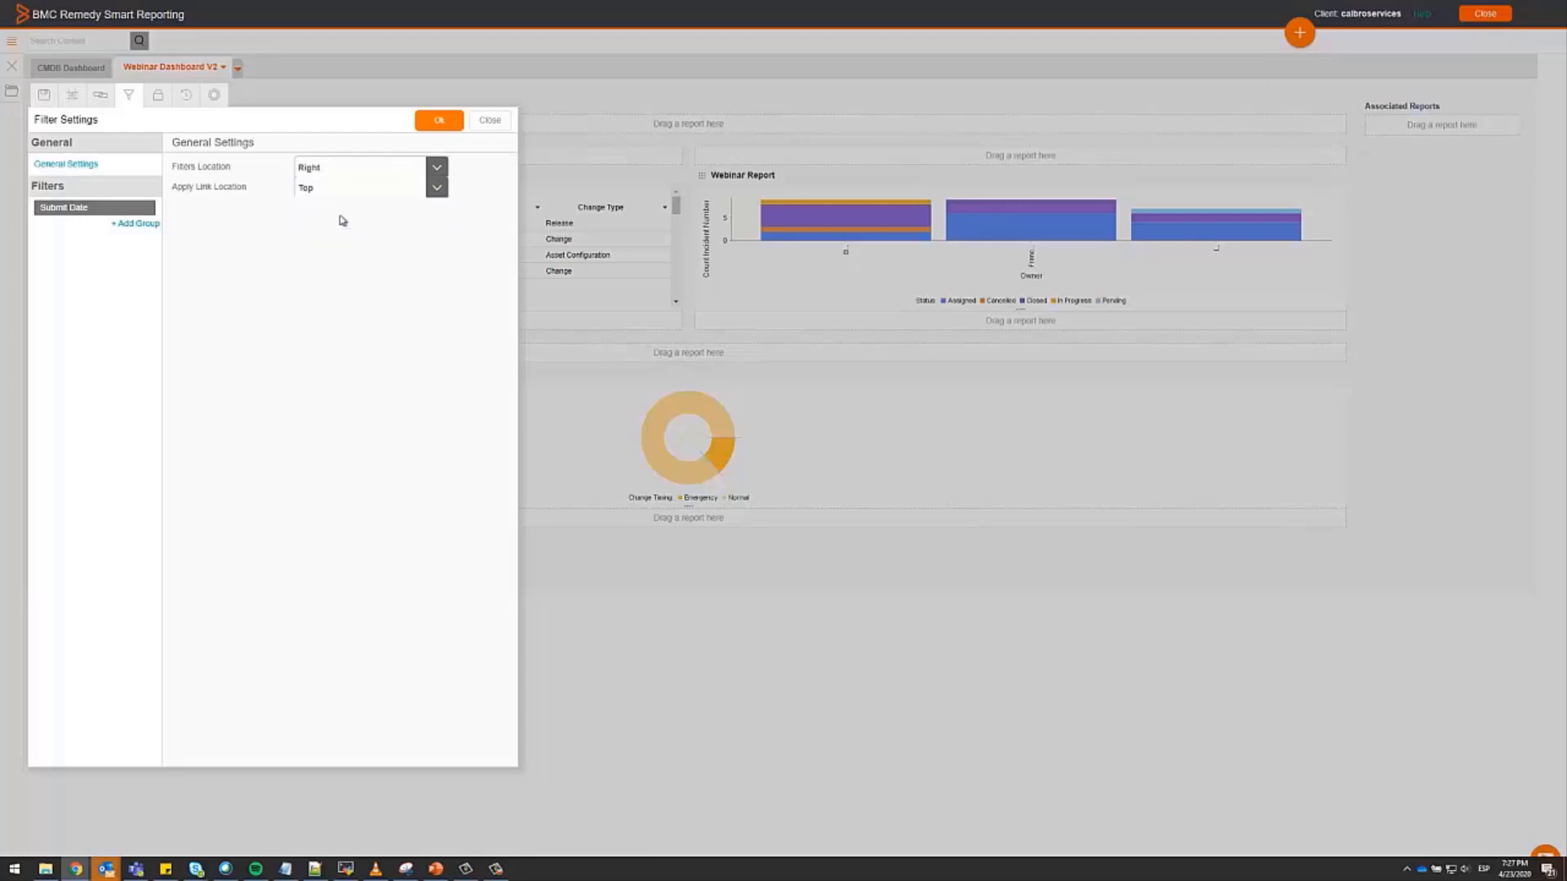
pyautogui.click(432, 124)
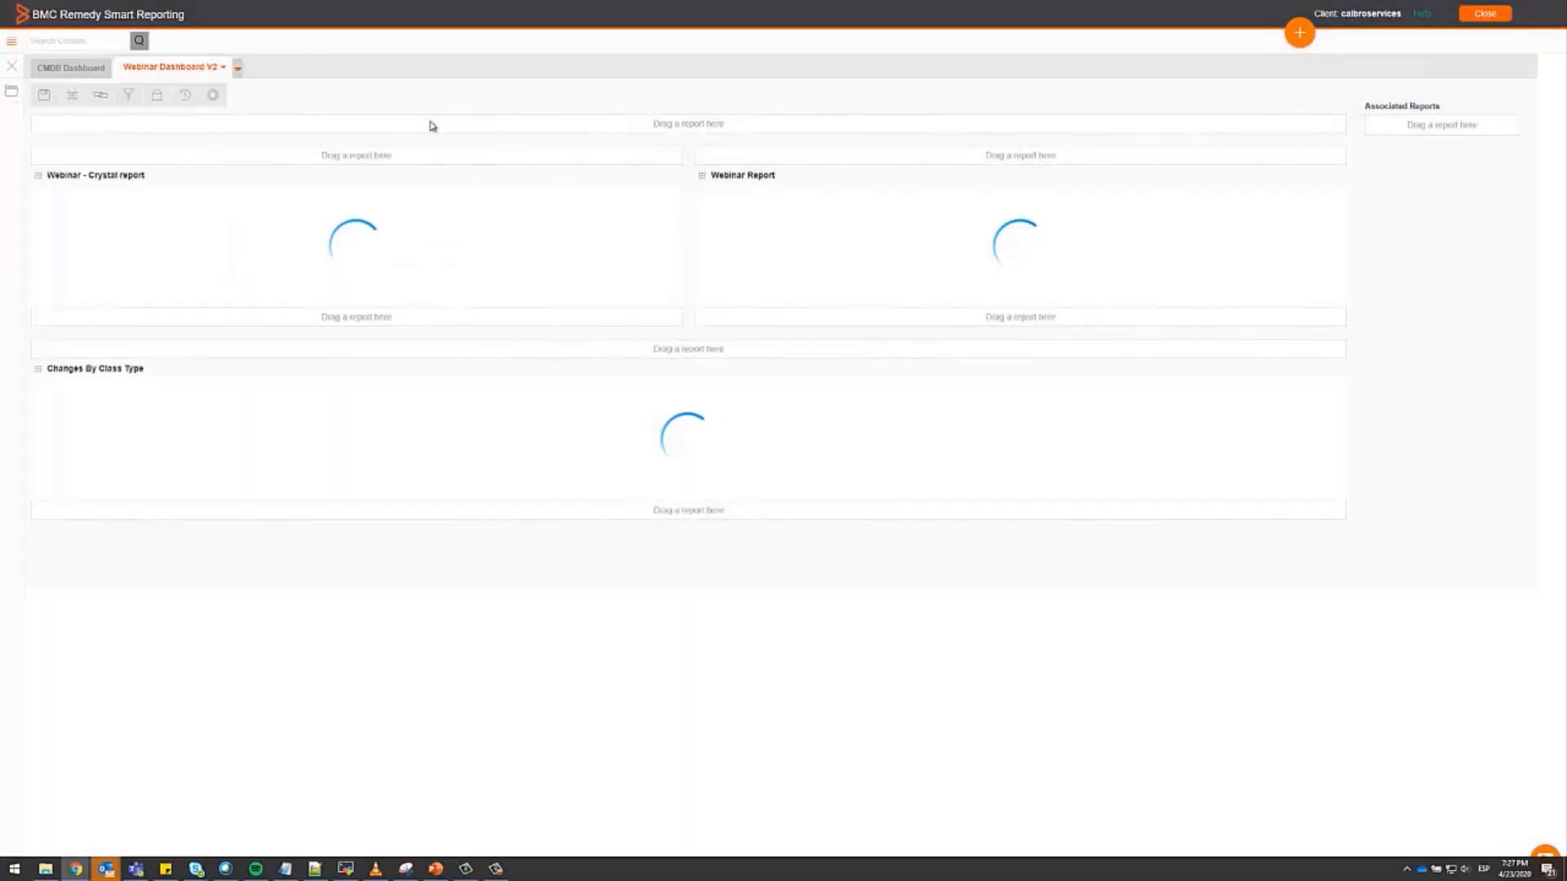
# - Activate Webinar Dashboard V2 with the relocated filters, declining translation of the changes
pyautogui.click(46, 96)
pyautogui.click(388, 122)
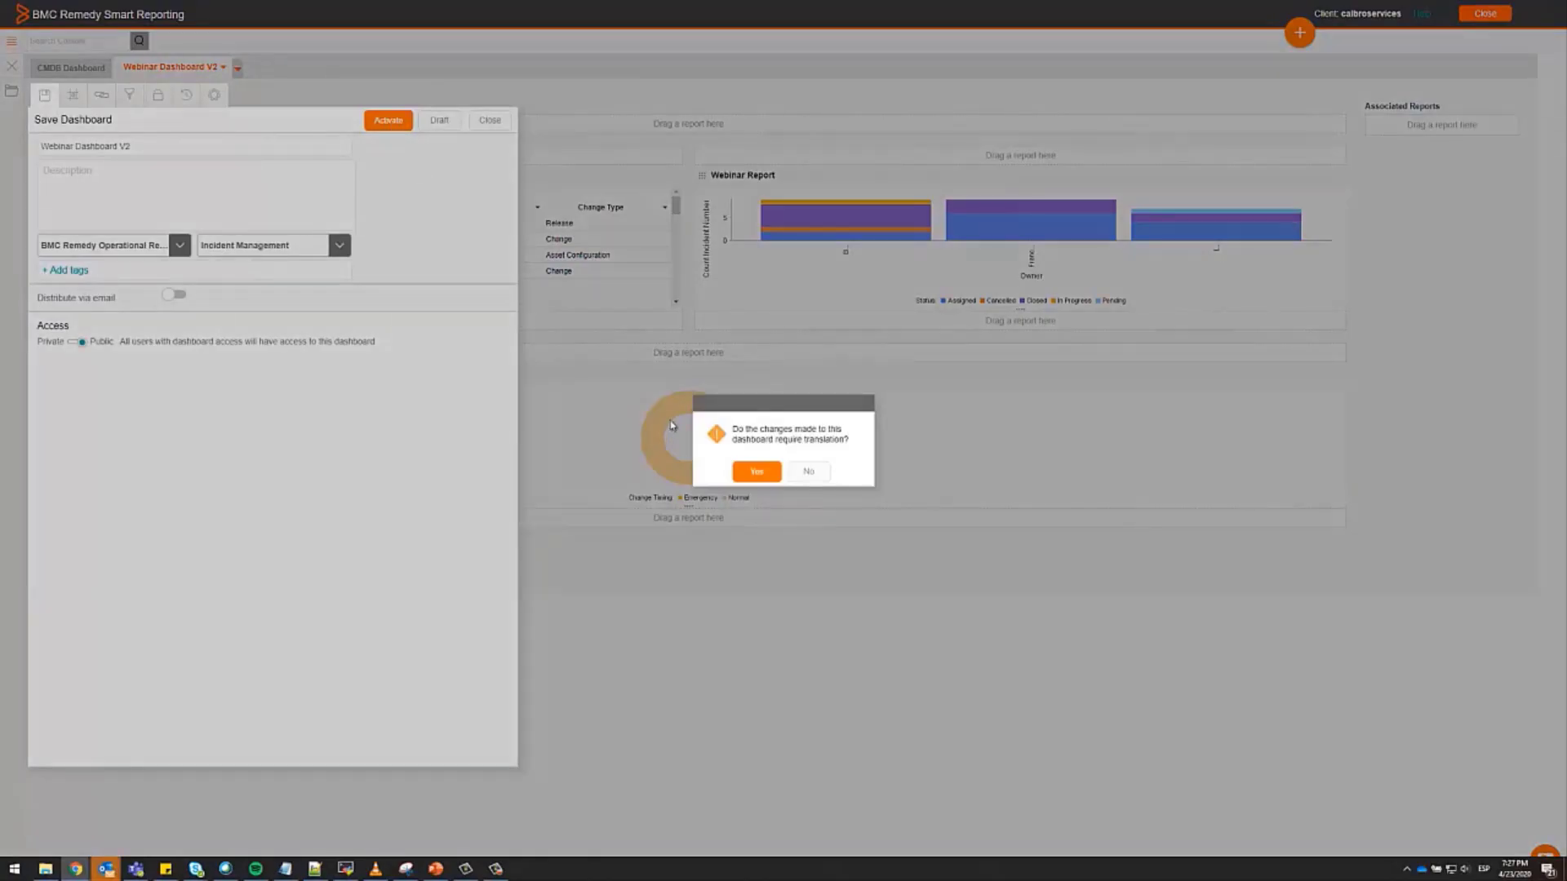
pyautogui.click(809, 473)
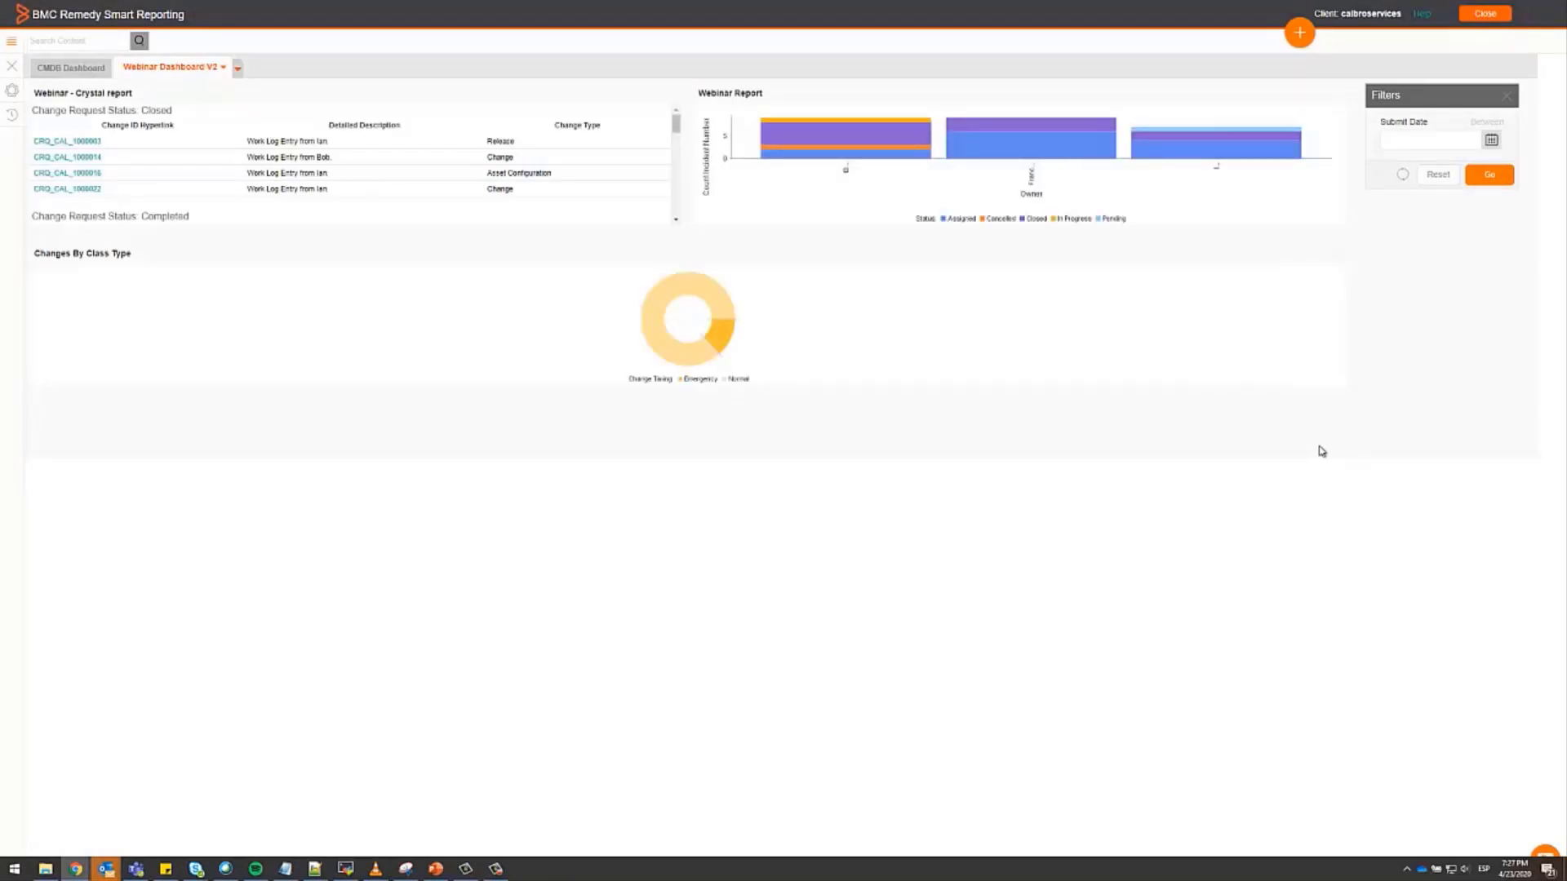
# - Test the relocated Submit Date filter by applying the range 3 to 14 March 2020
pyautogui.click(1491, 142)
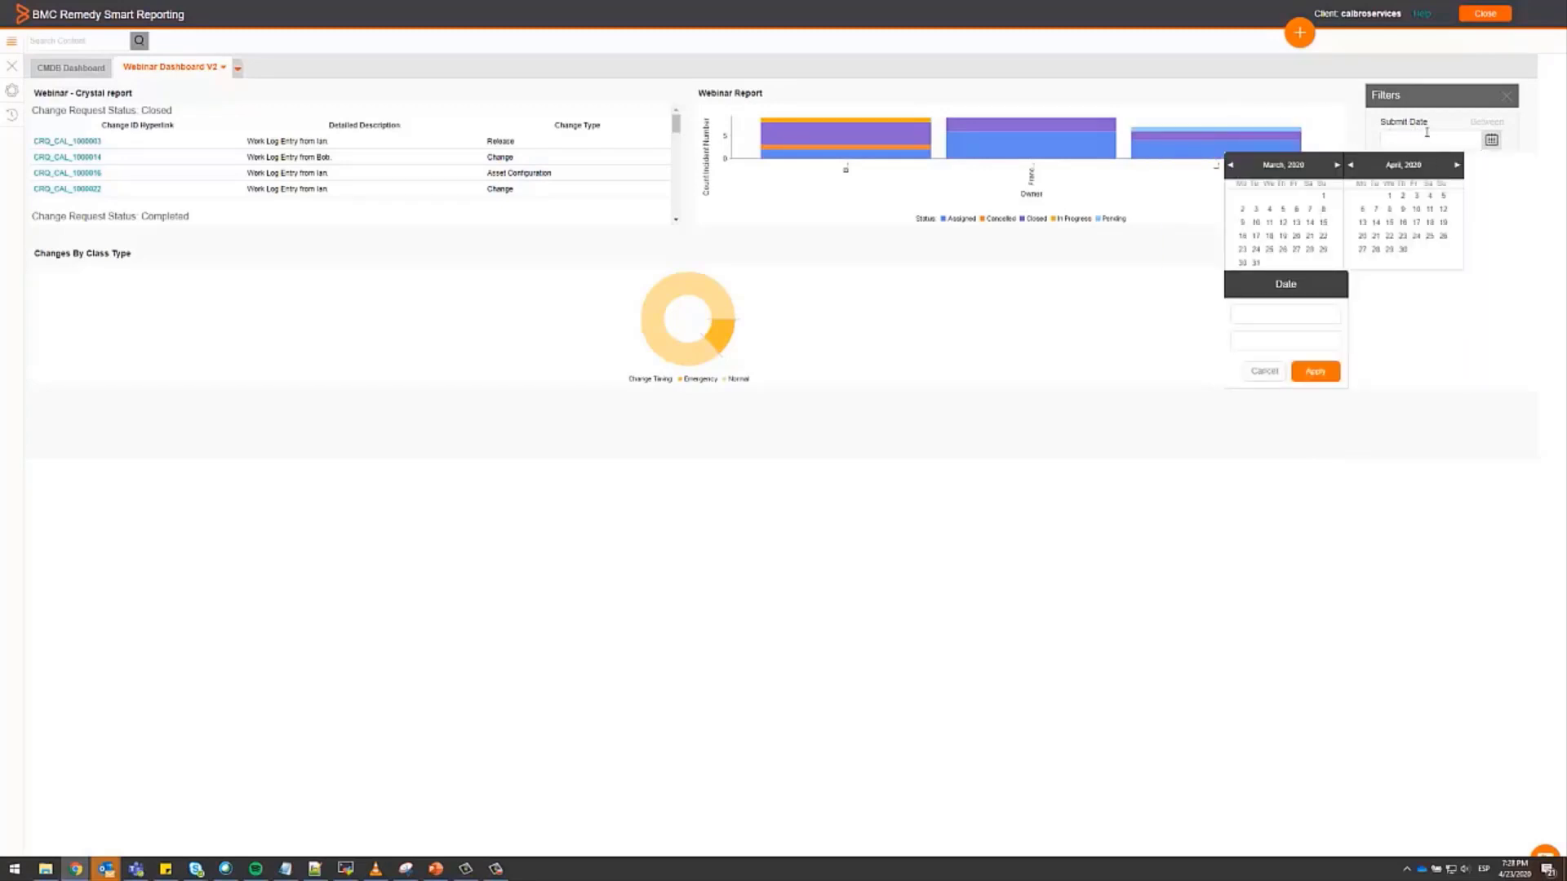
pyautogui.click(1256, 209)
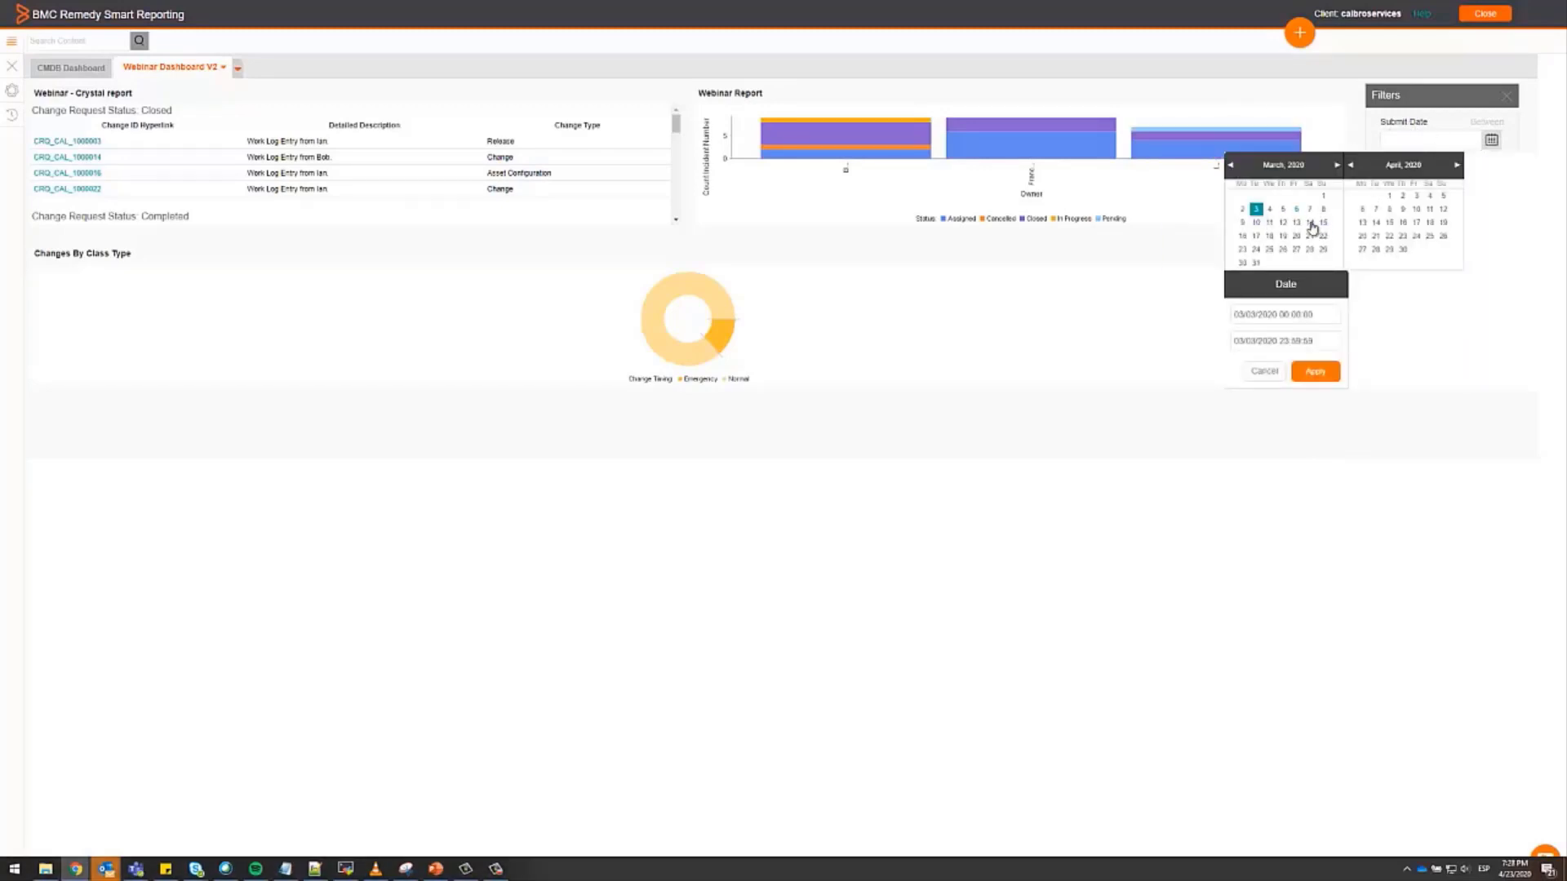
pyautogui.click(1310, 223)
pyautogui.click(1315, 372)
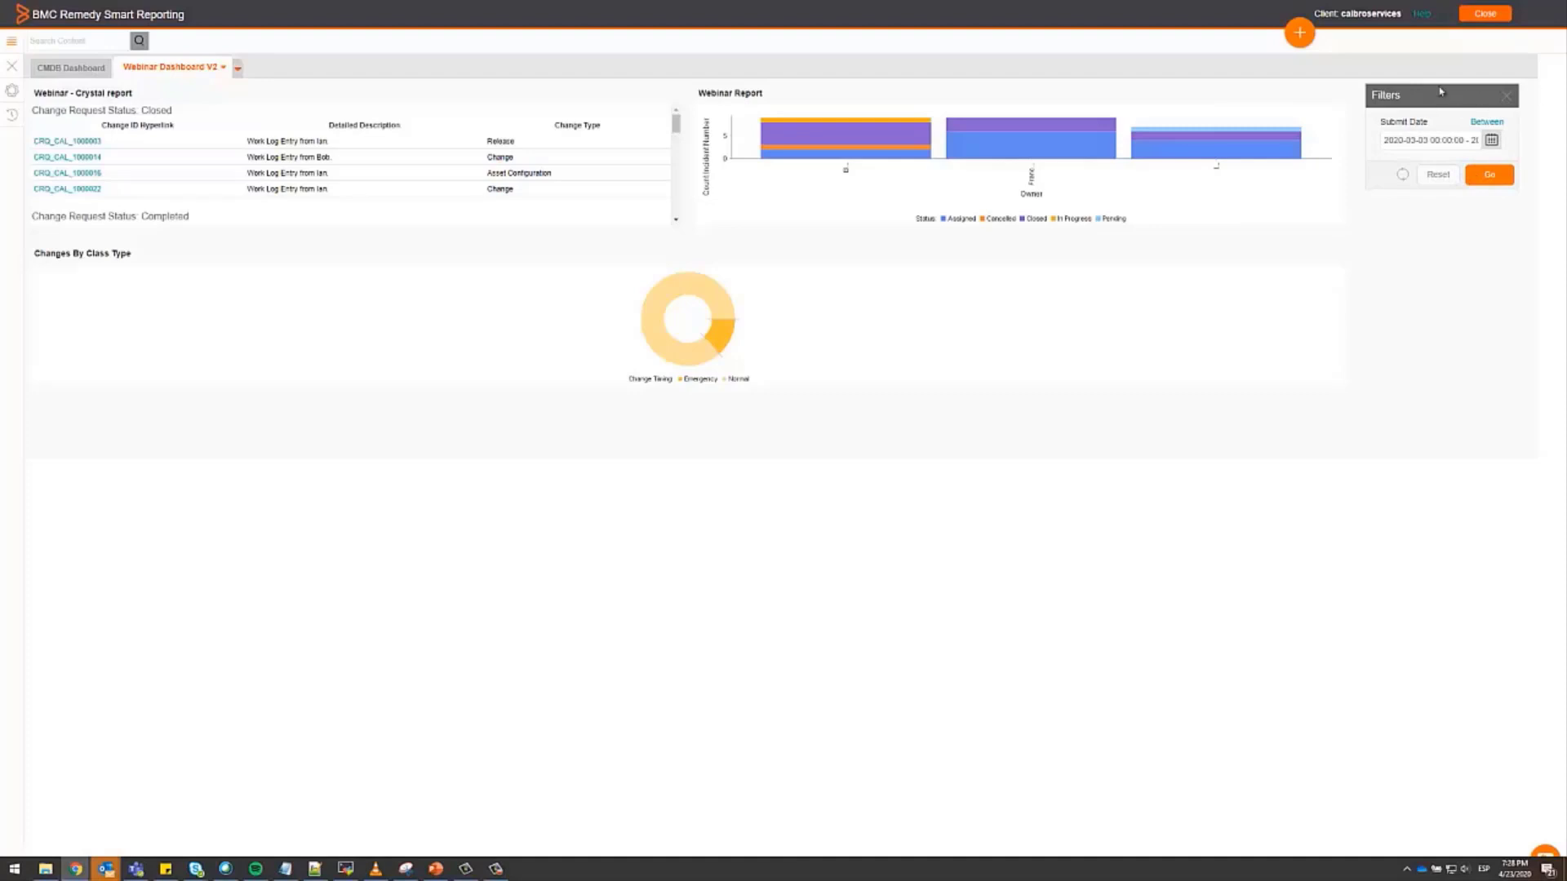
pyautogui.click(1490, 176)
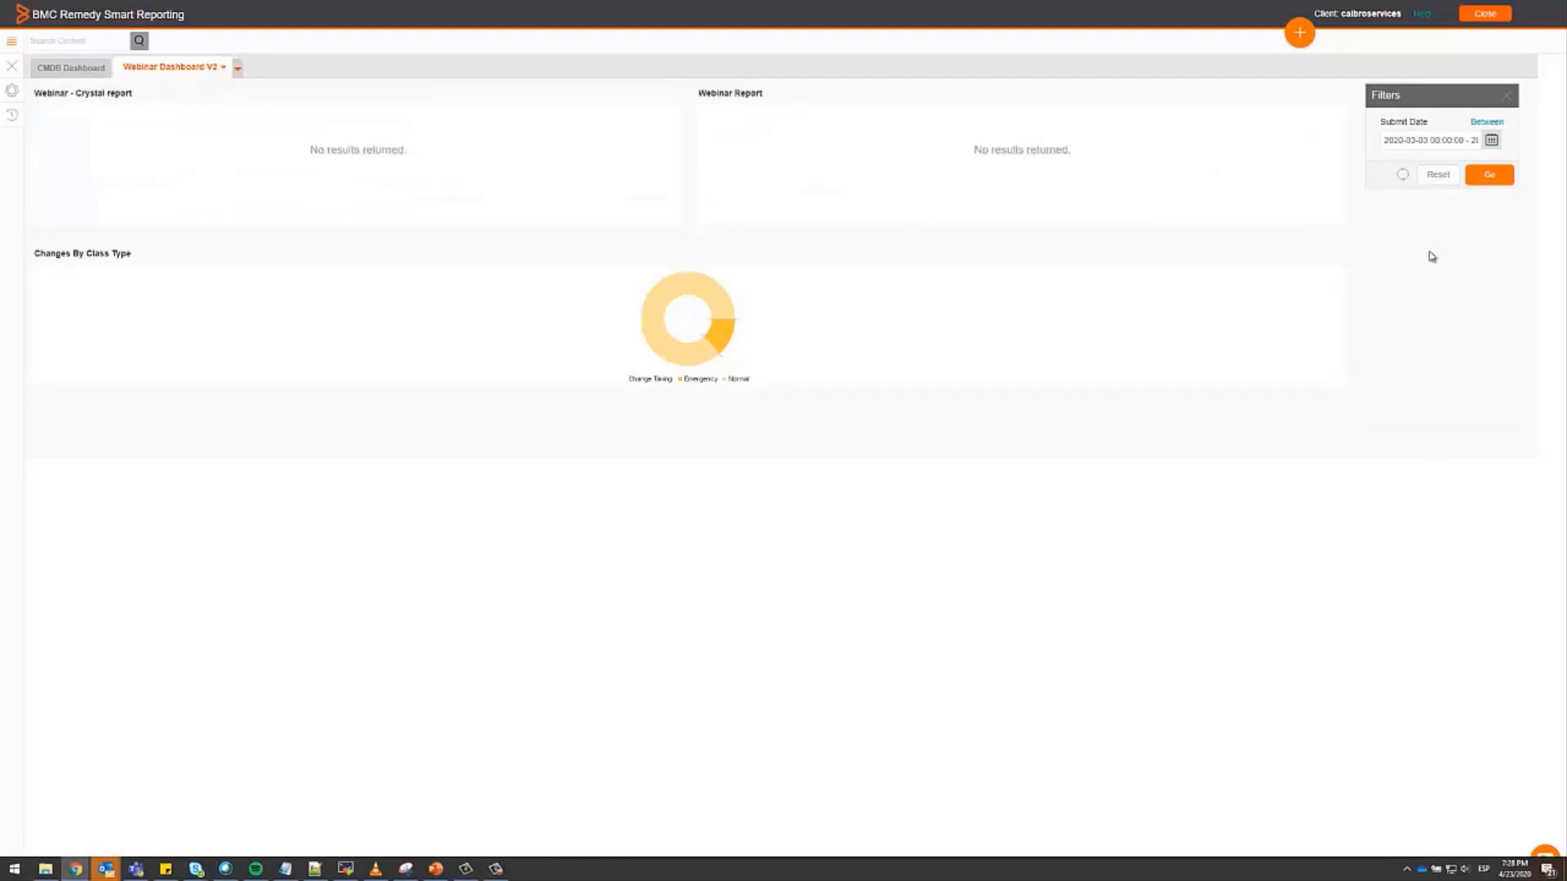
# - Reopen the dashboard for editing, add one person from the suggested list as a subscriber, and accept the subscriber list
pyautogui.click(224, 68)
pyautogui.click(254, 86)
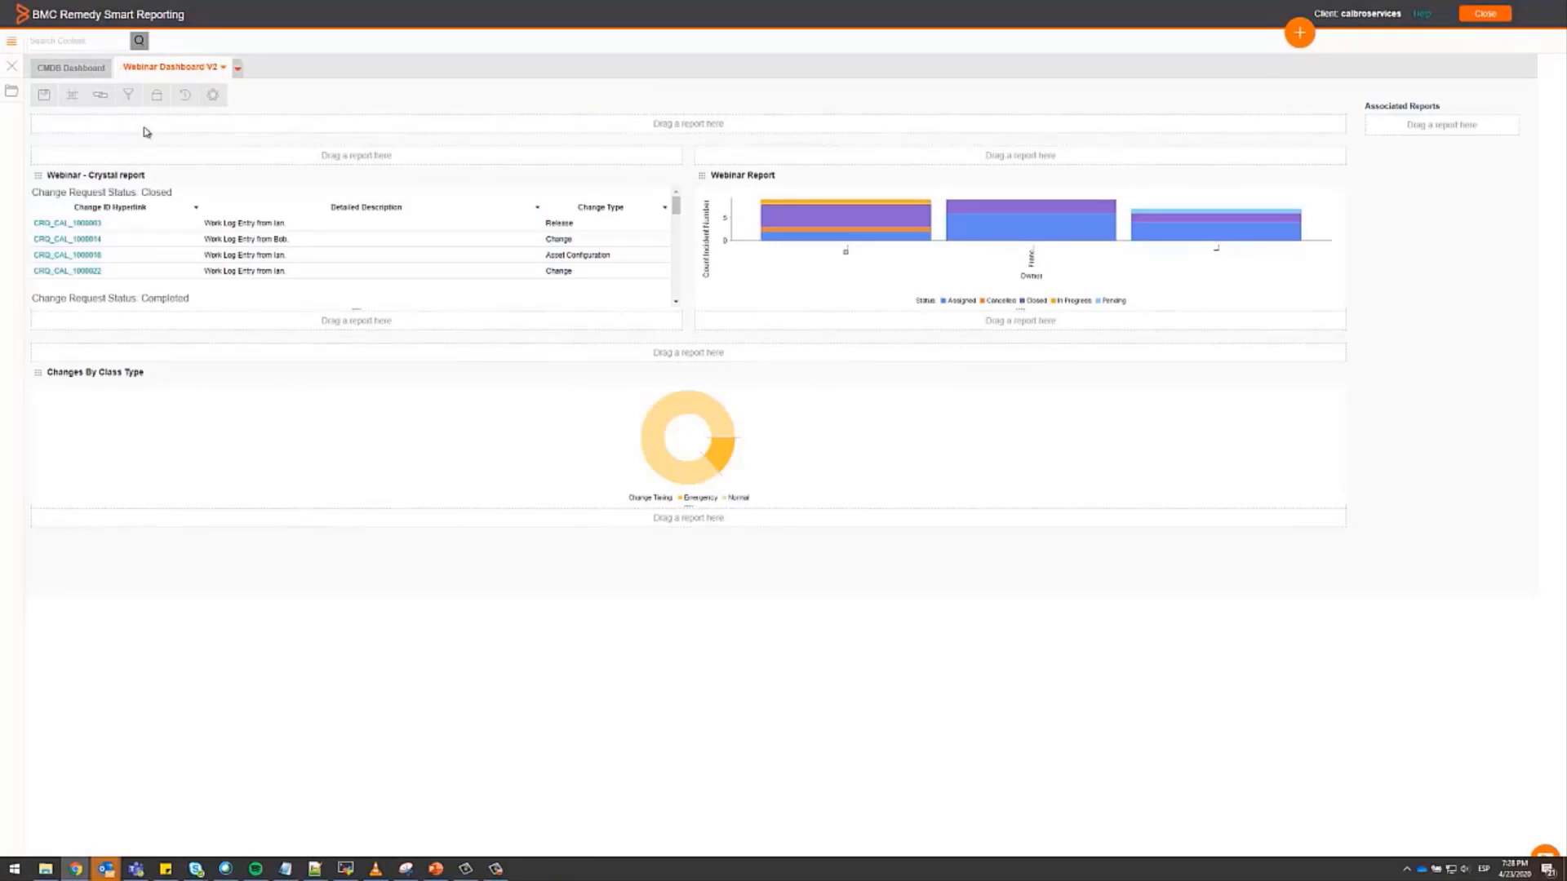
pyautogui.click(158, 96)
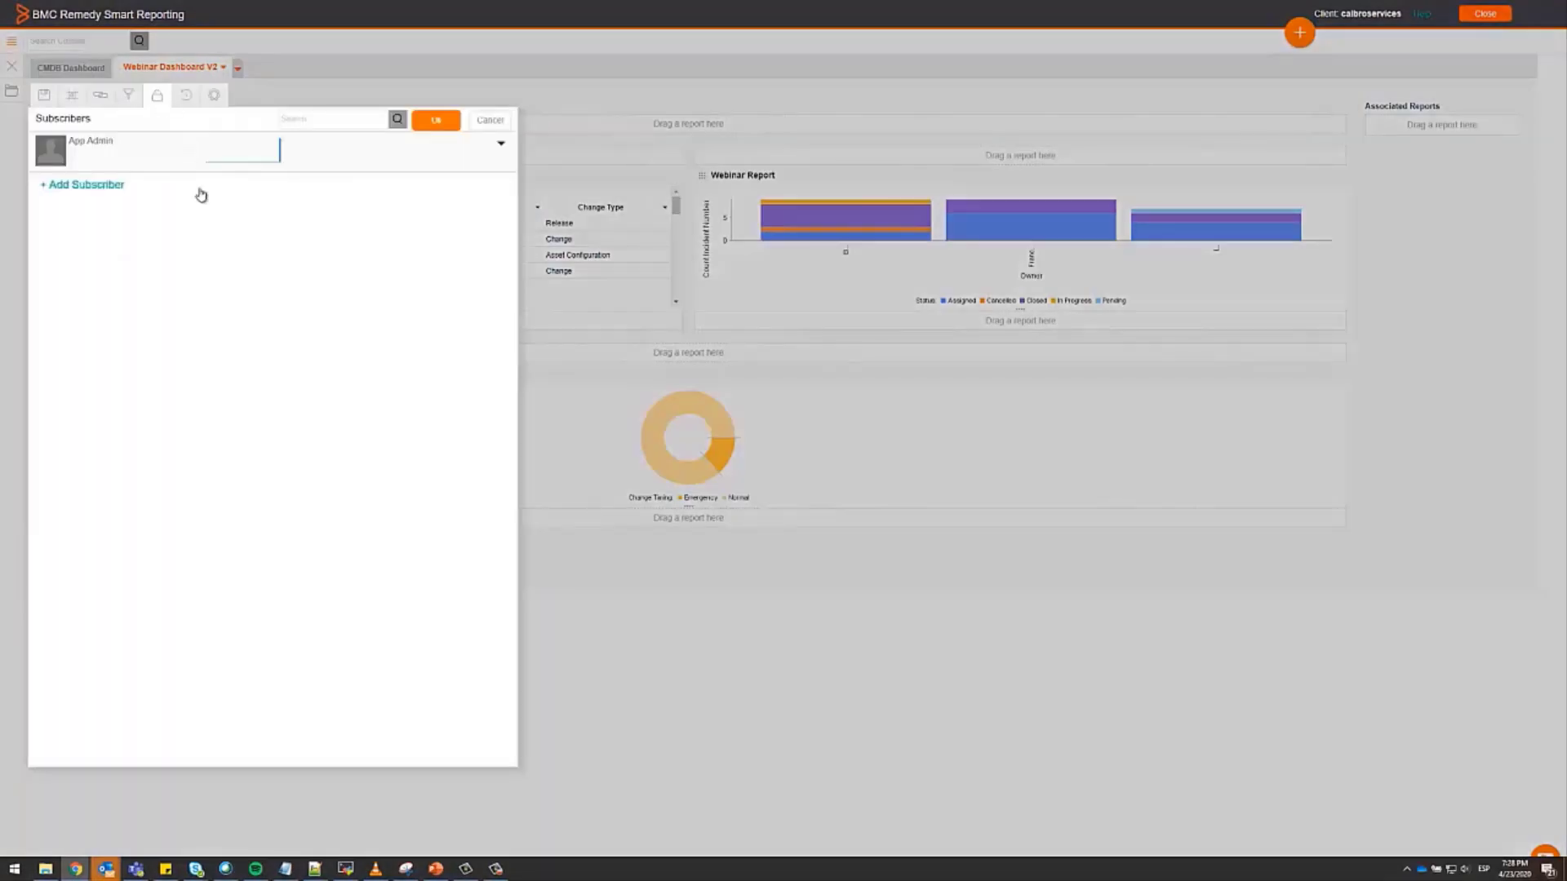
pyautogui.click(501, 144)
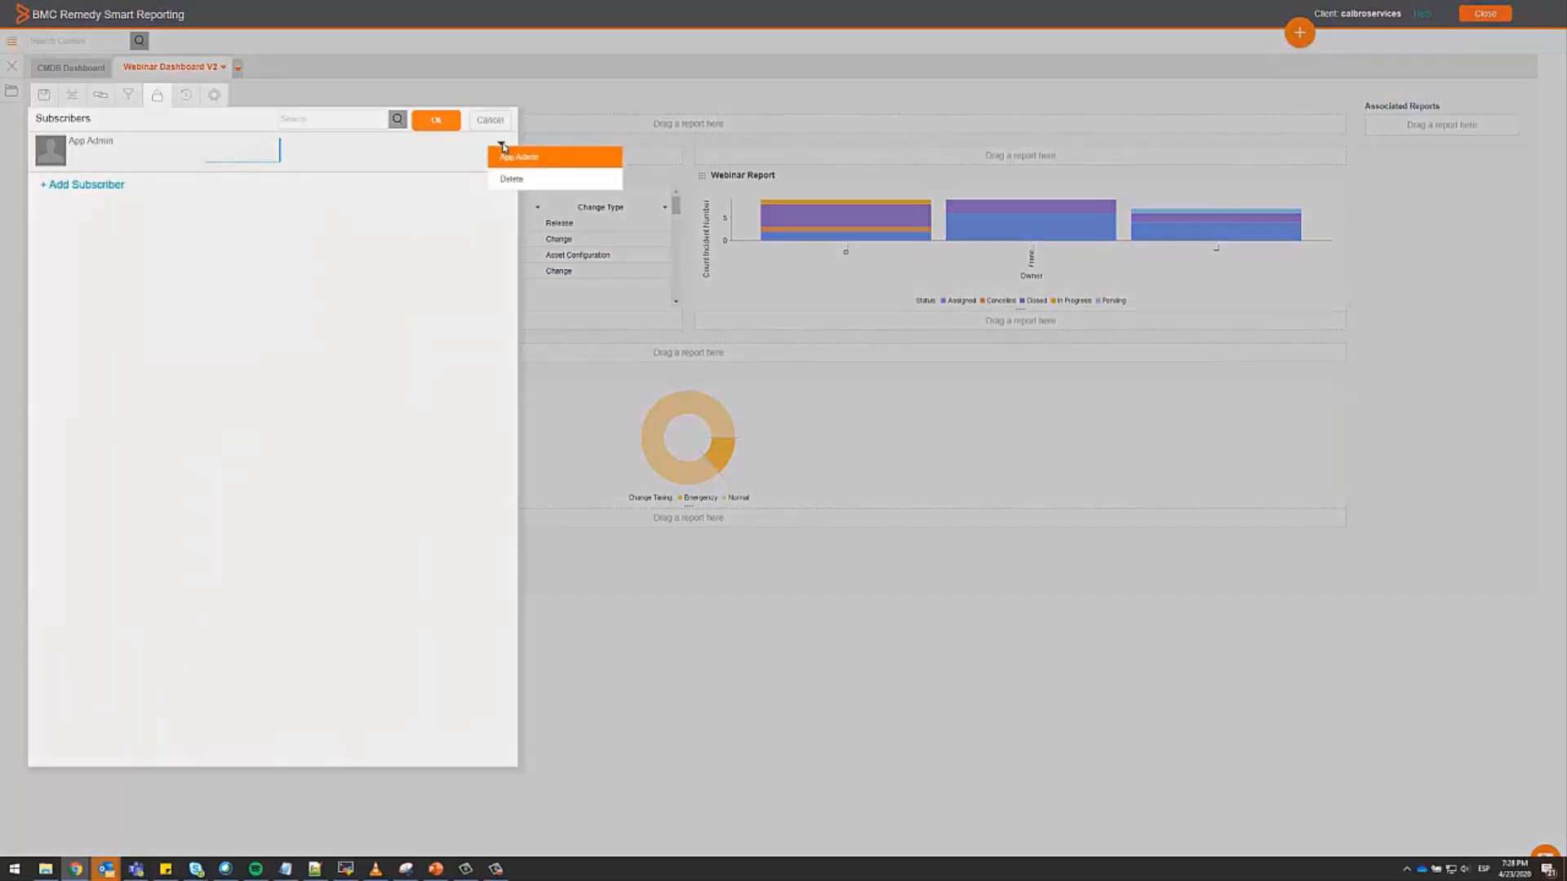
pyautogui.click(72, 185)
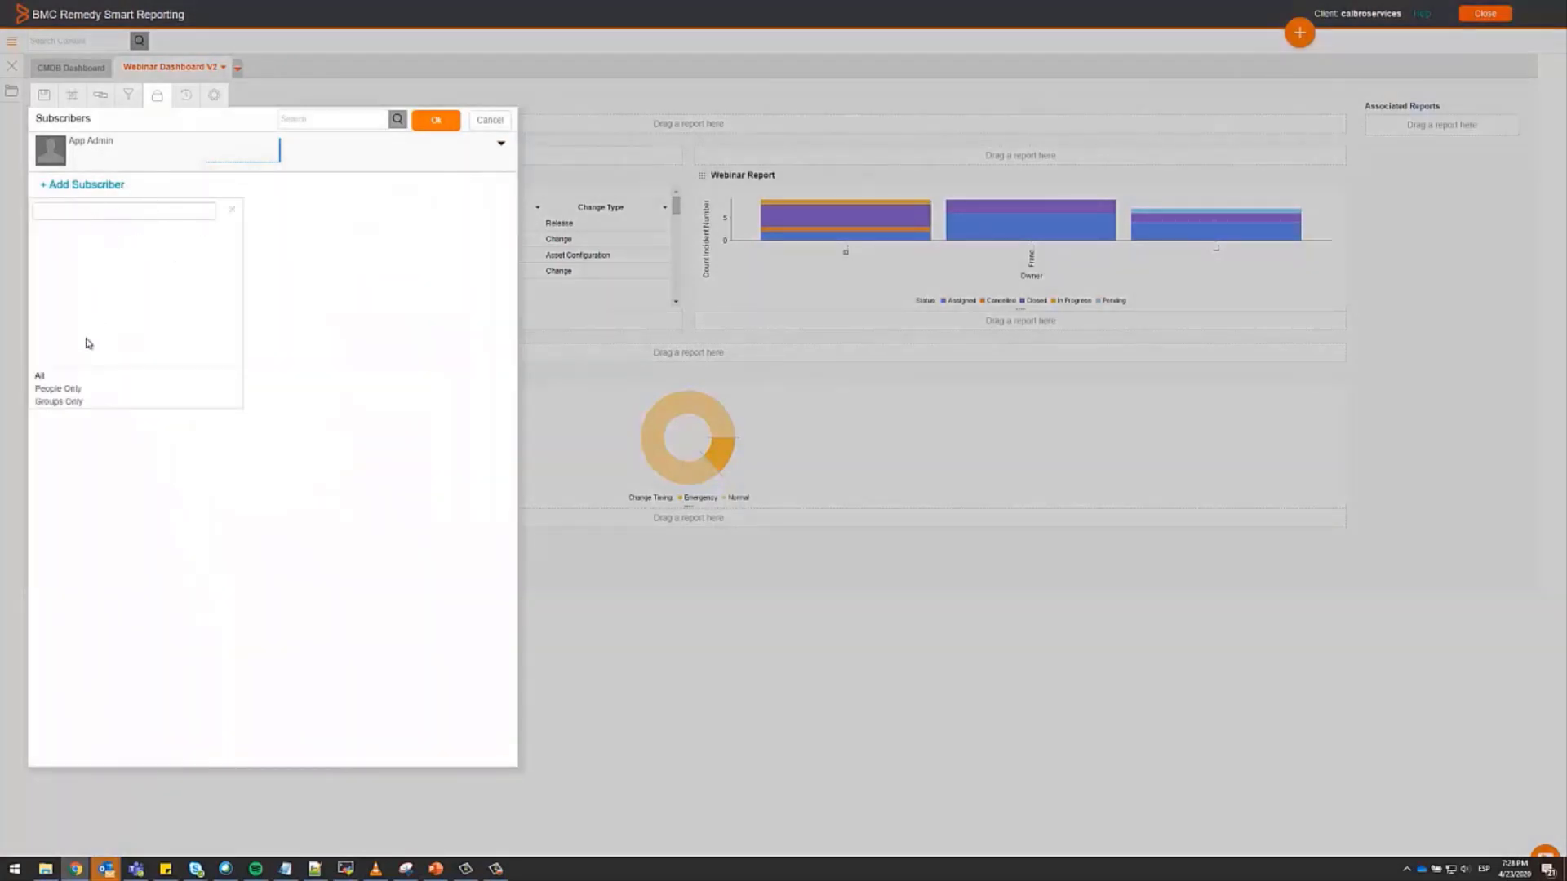
pyautogui.click(106, 236)
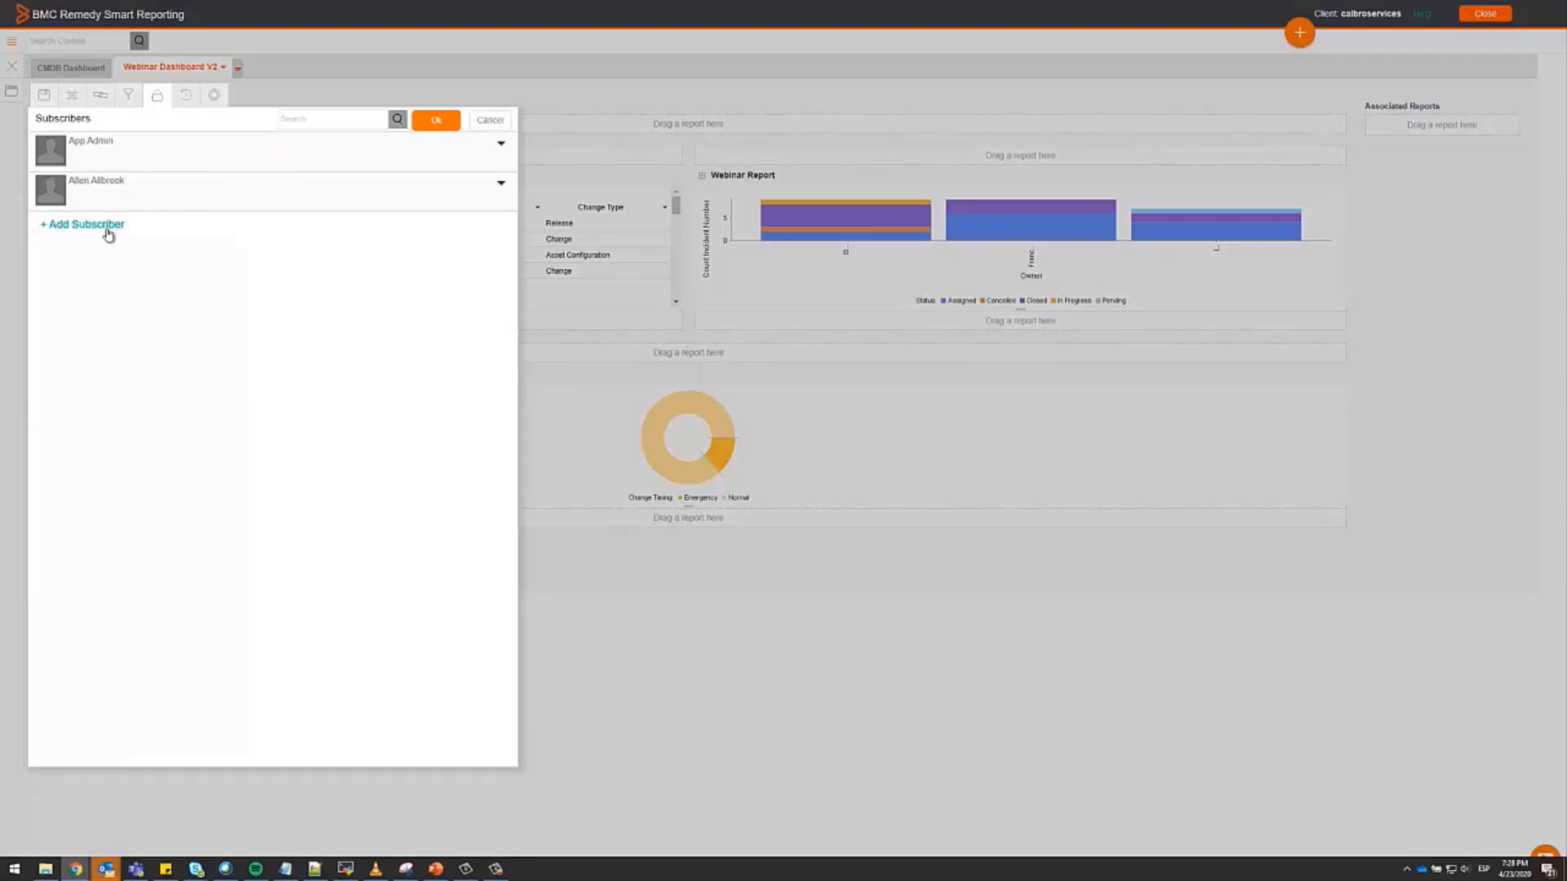
pyautogui.click(503, 188)
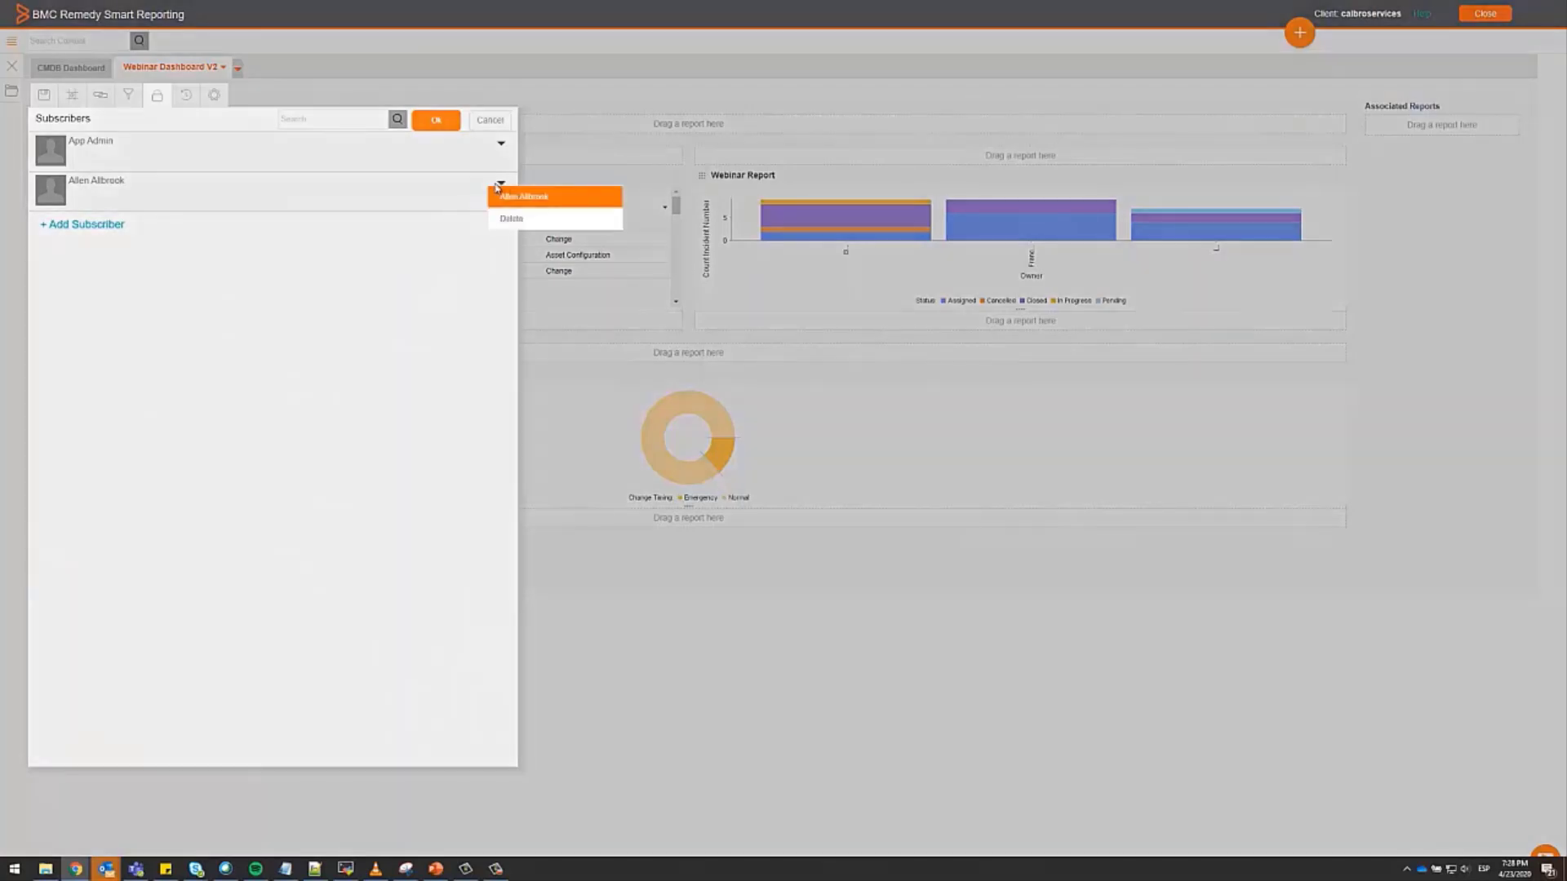
pyautogui.click(451, 244)
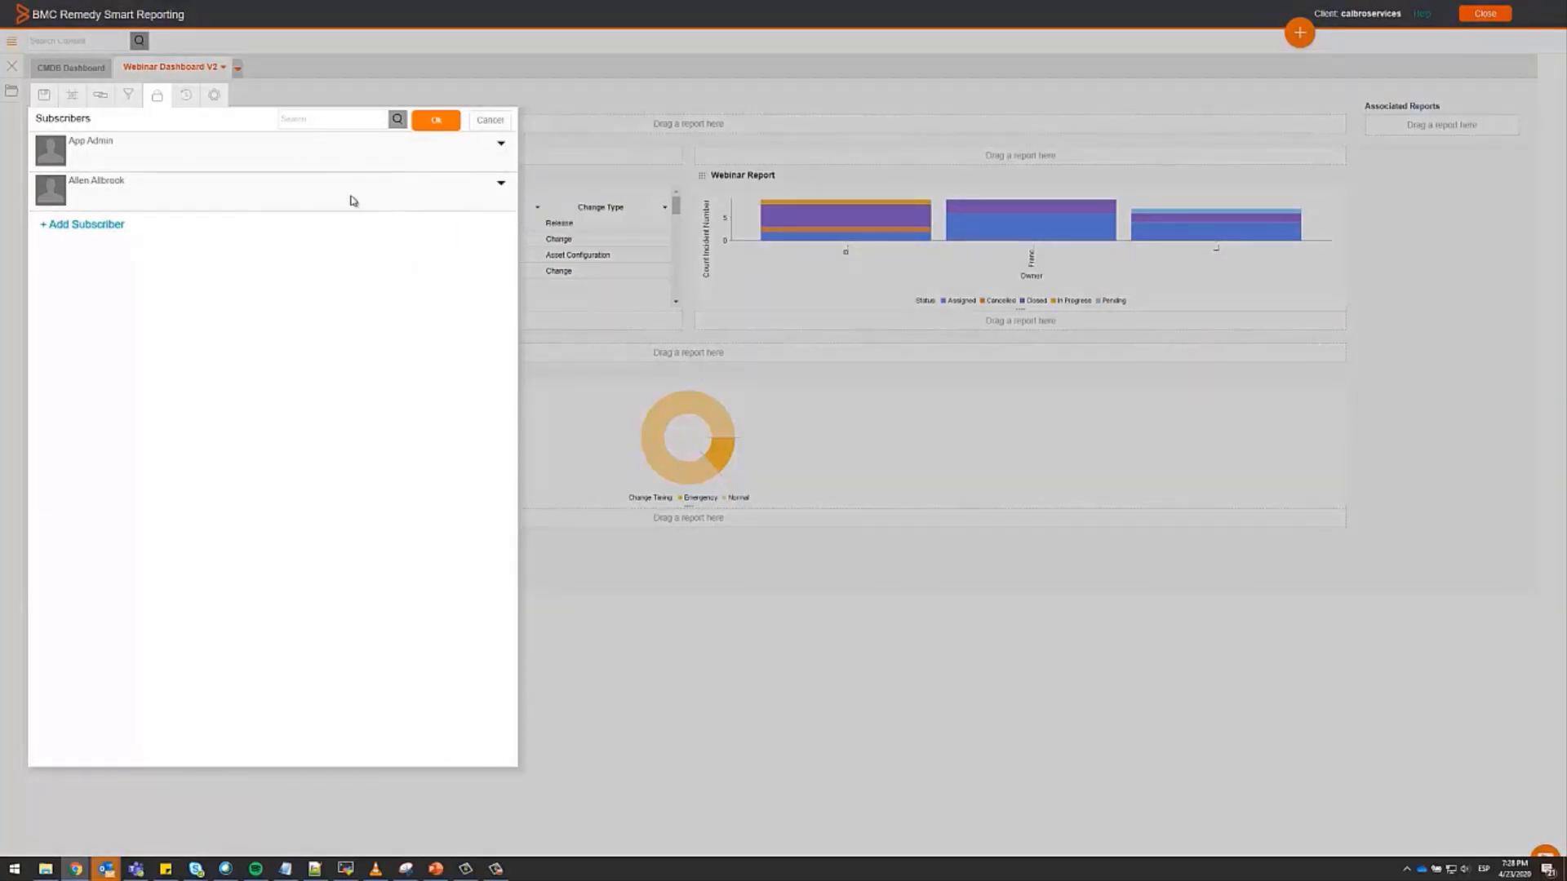
pyautogui.click(435, 123)
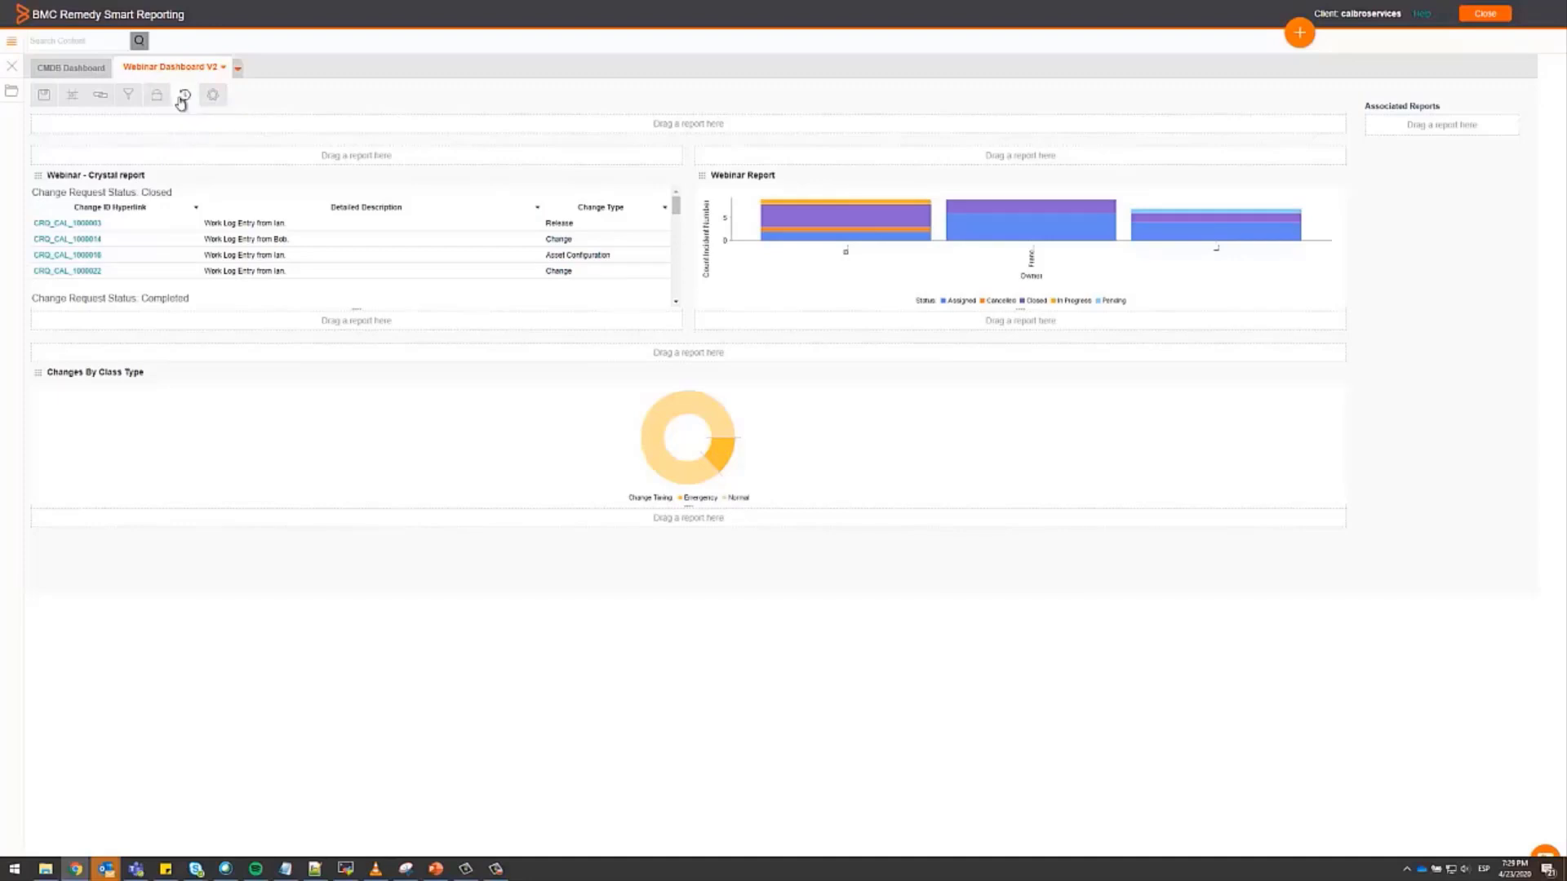
# - Enable periodic report refresh for Changes By Class Type with a frequency of 5 seconds, and accept the refresh settings
pyautogui.click(183, 98)
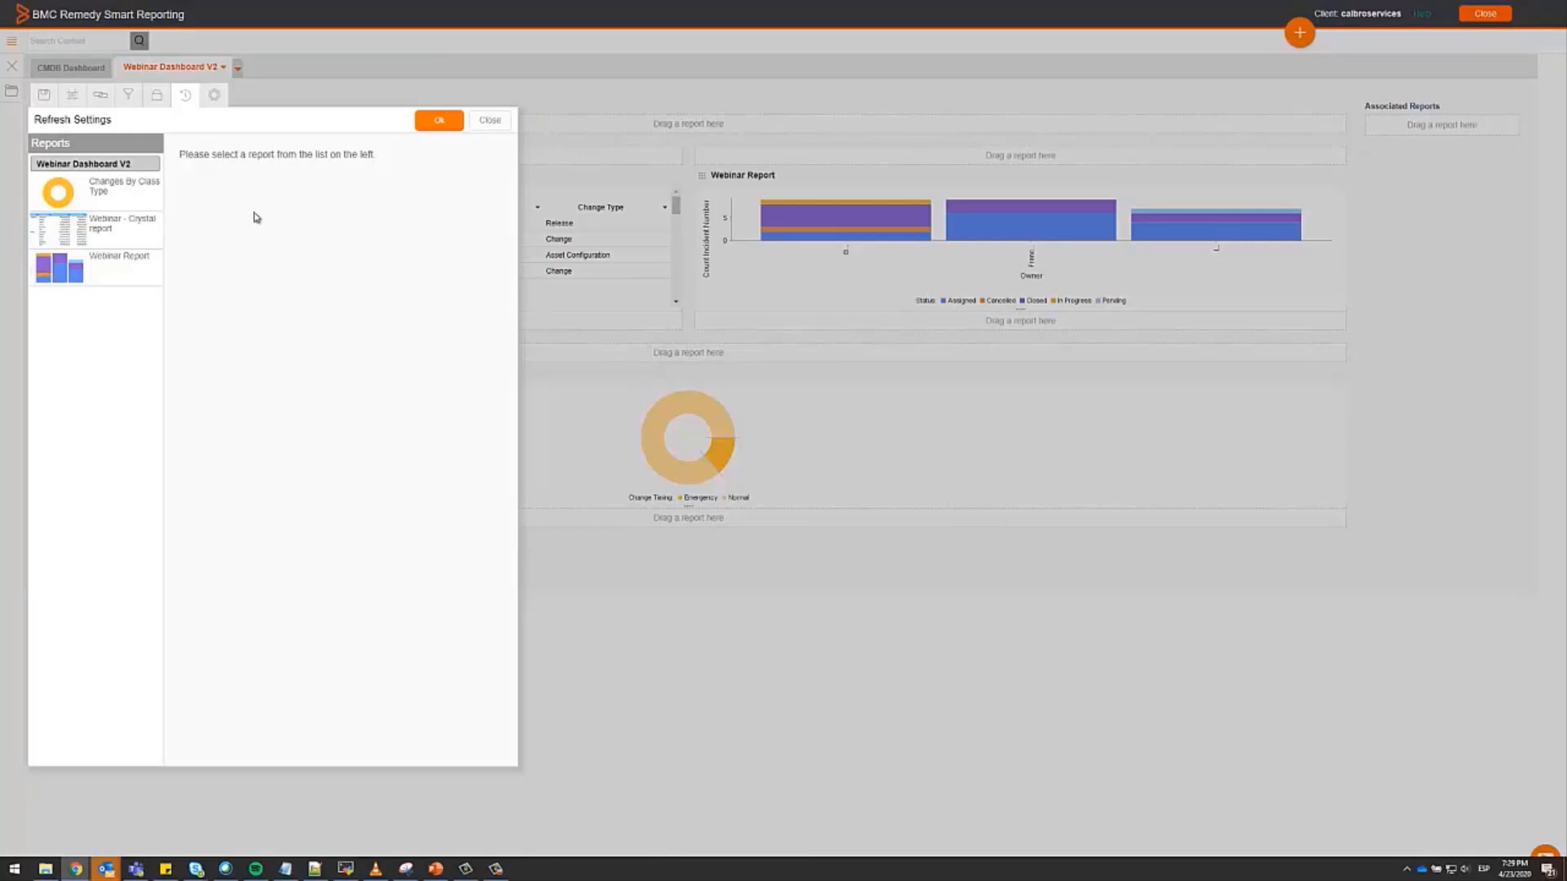
pyautogui.click(105, 200)
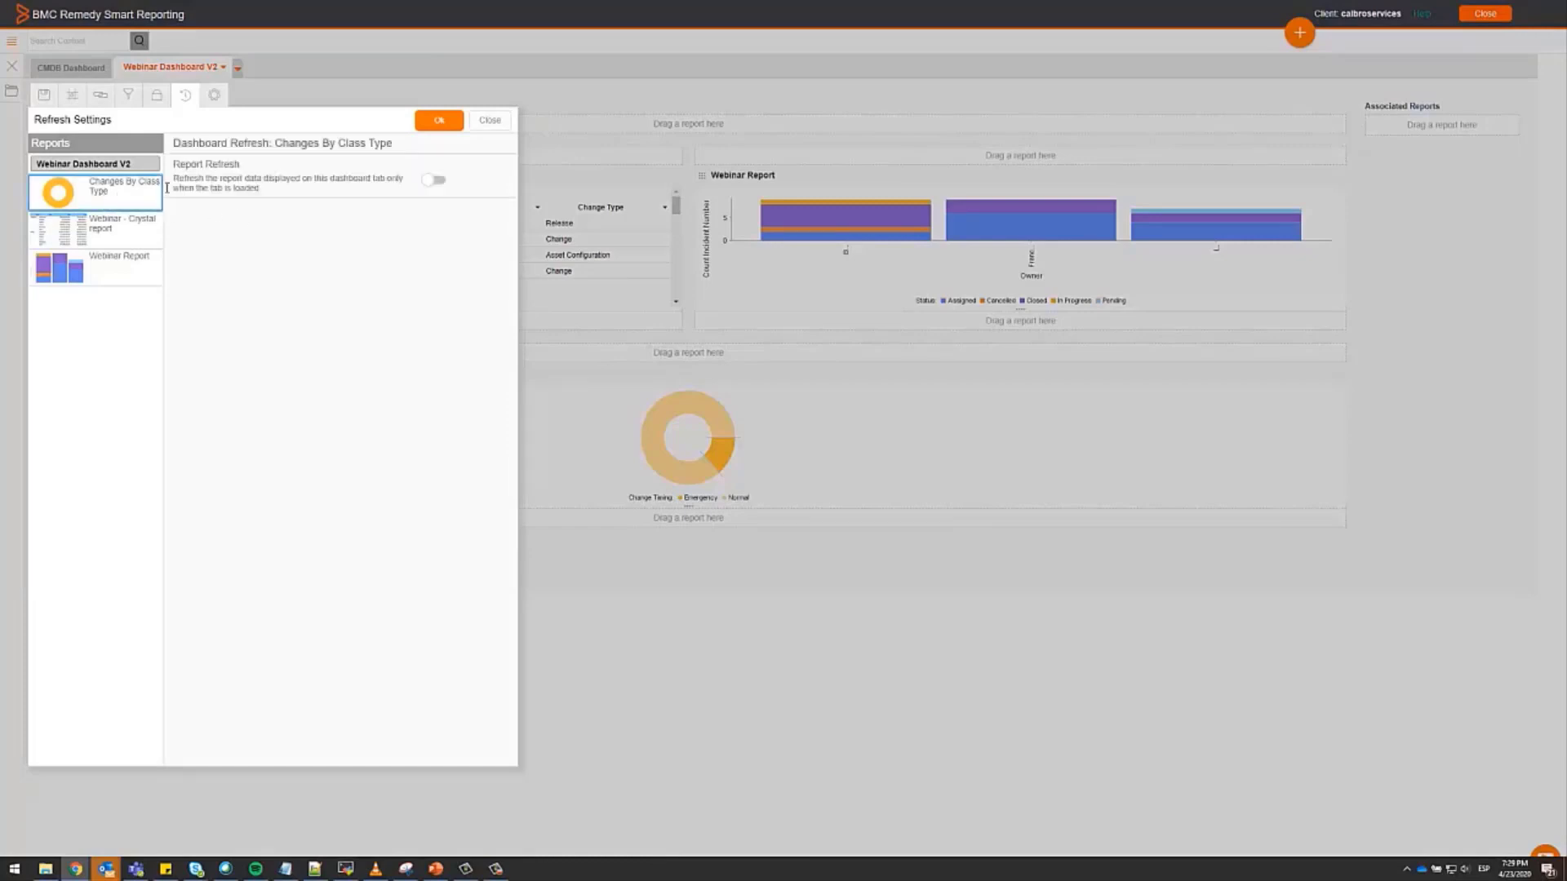
pyautogui.click(432, 181)
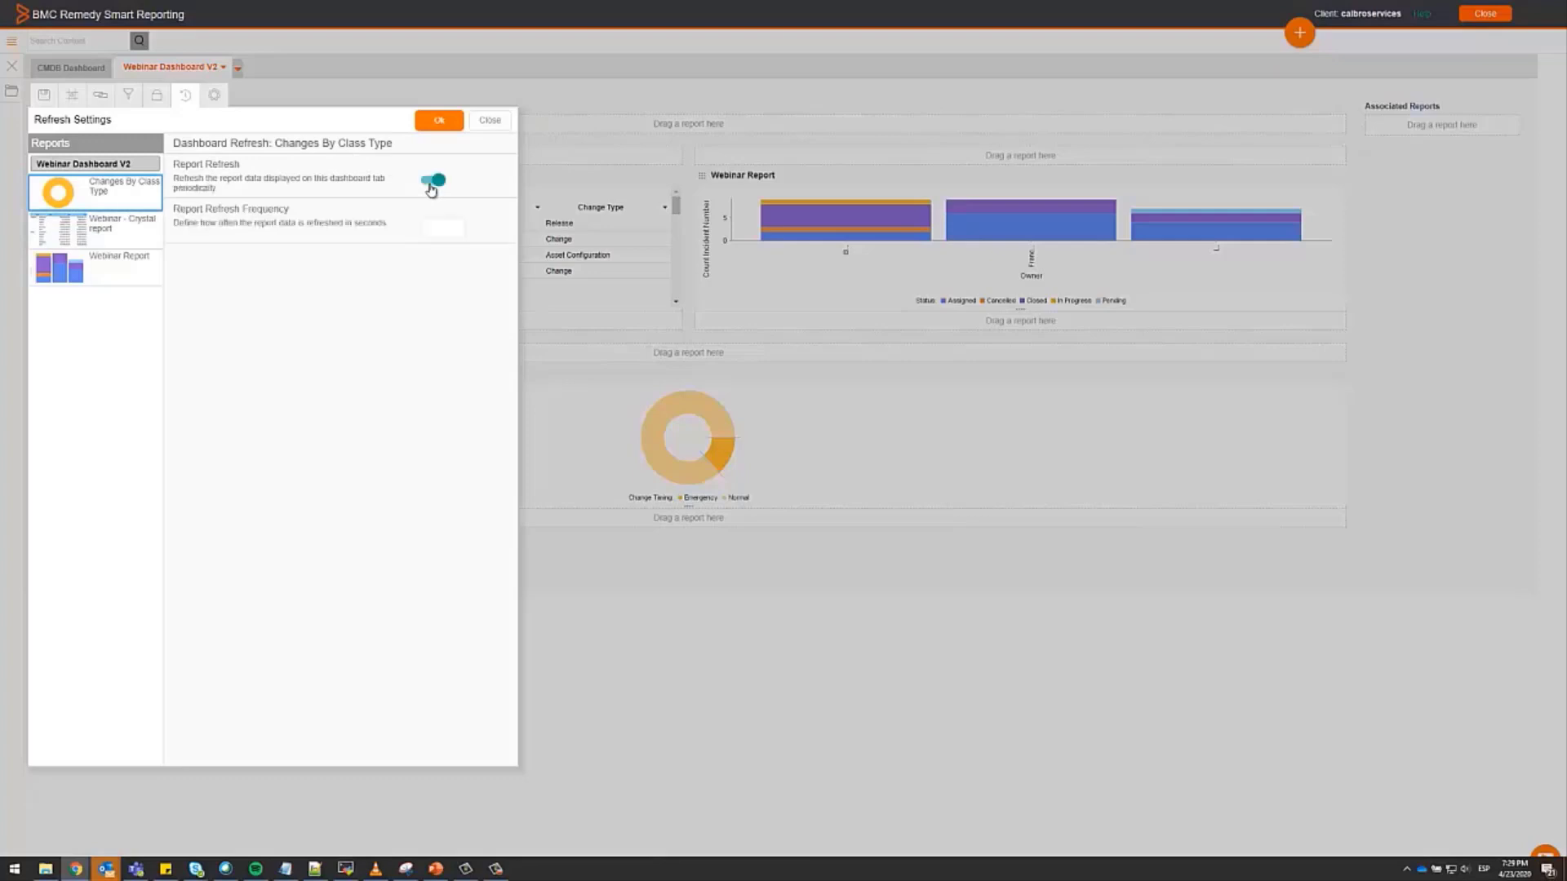
pyautogui.click(434, 223)
pyautogui.write('5')
pyautogui.click(439, 124)
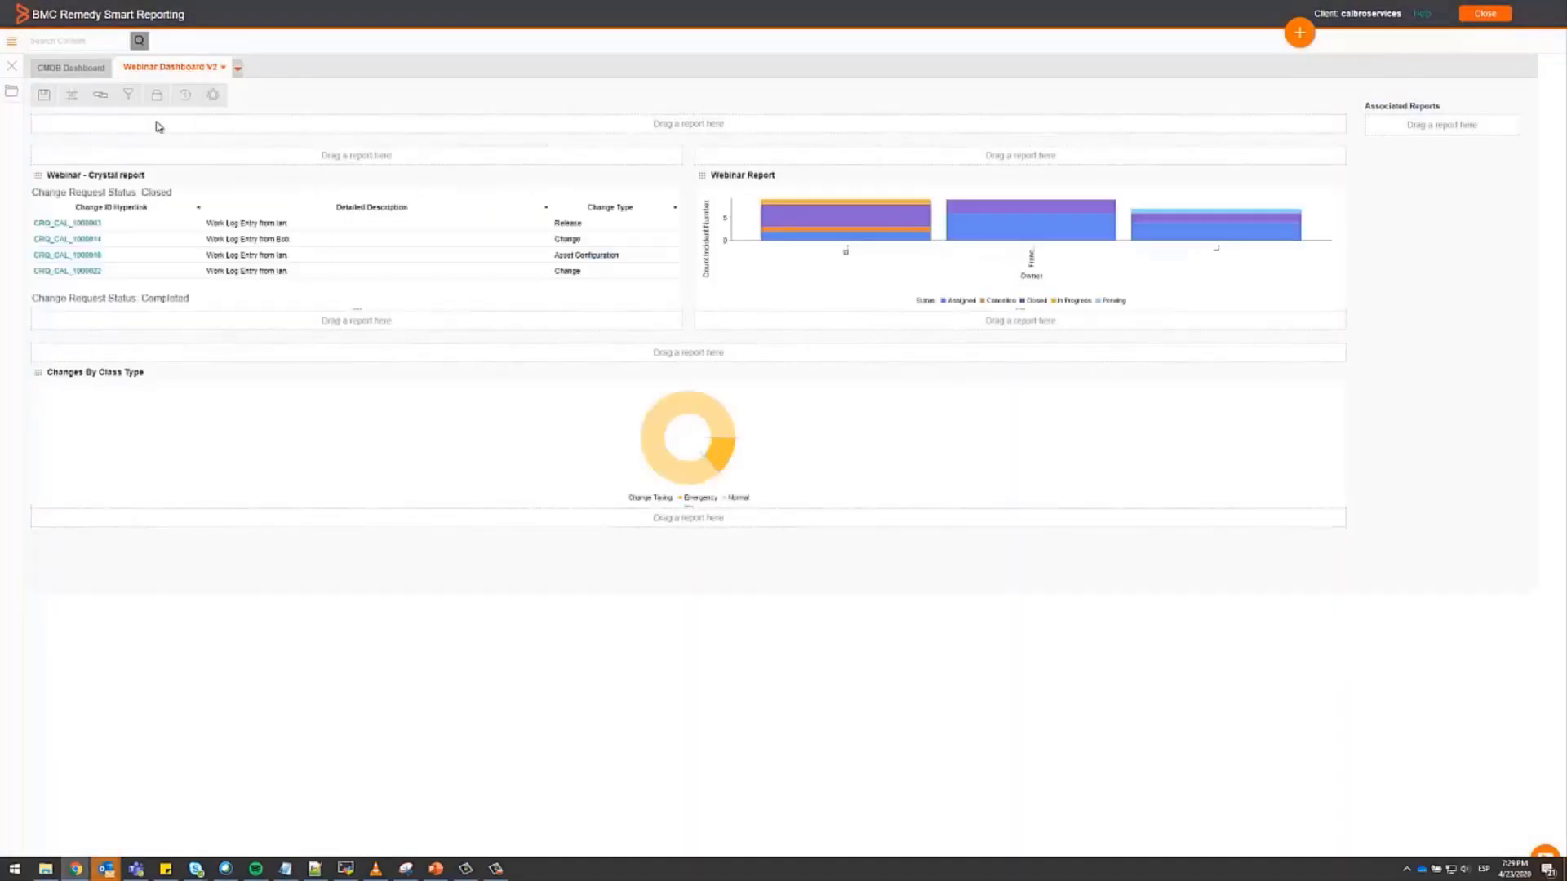
# - Activate the dashboard with its new subscriber and refresh settings, declining translation of the changes
pyautogui.click(44, 97)
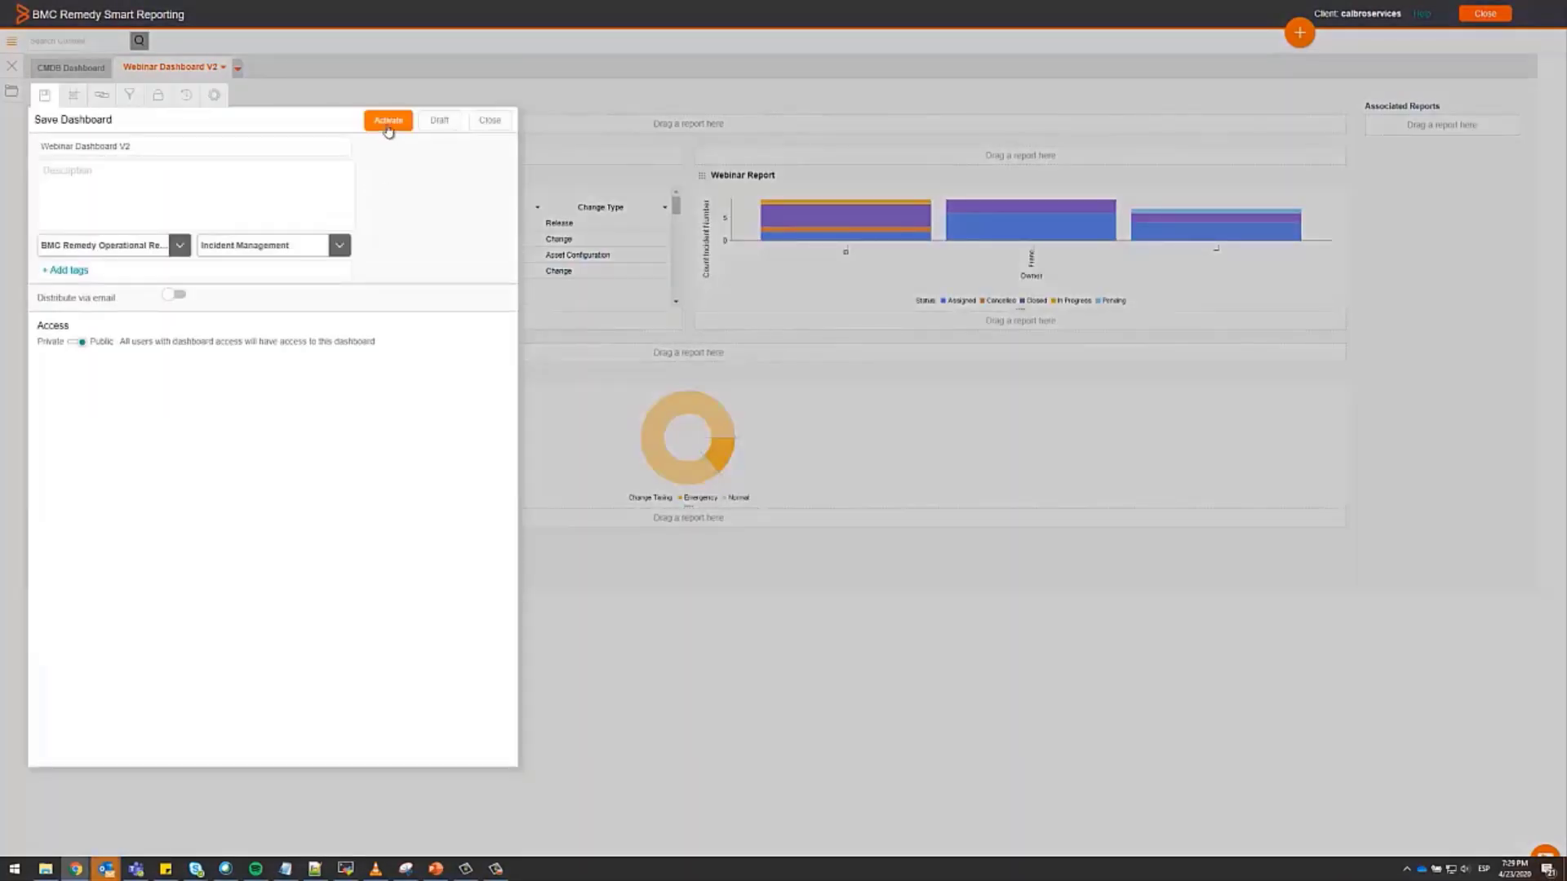
pyautogui.click(387, 123)
pyautogui.click(798, 474)
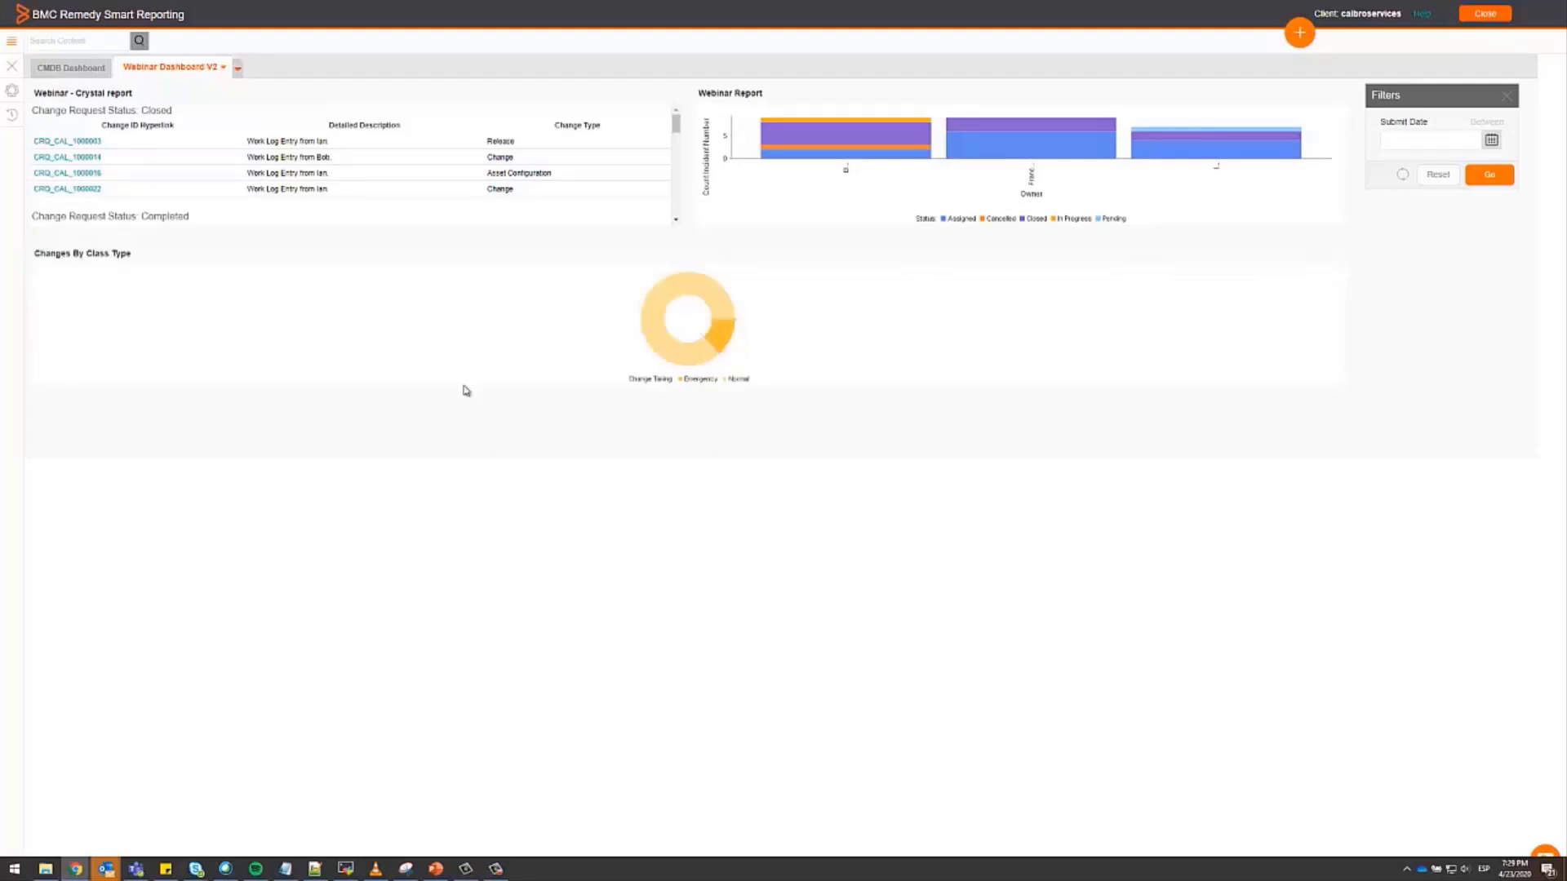
# - Reopen Webinar Dashboard V2 for editing, turn off periodic report refresh for Changes By Class Type, and accept the refresh settings
pyautogui.click(226, 70)
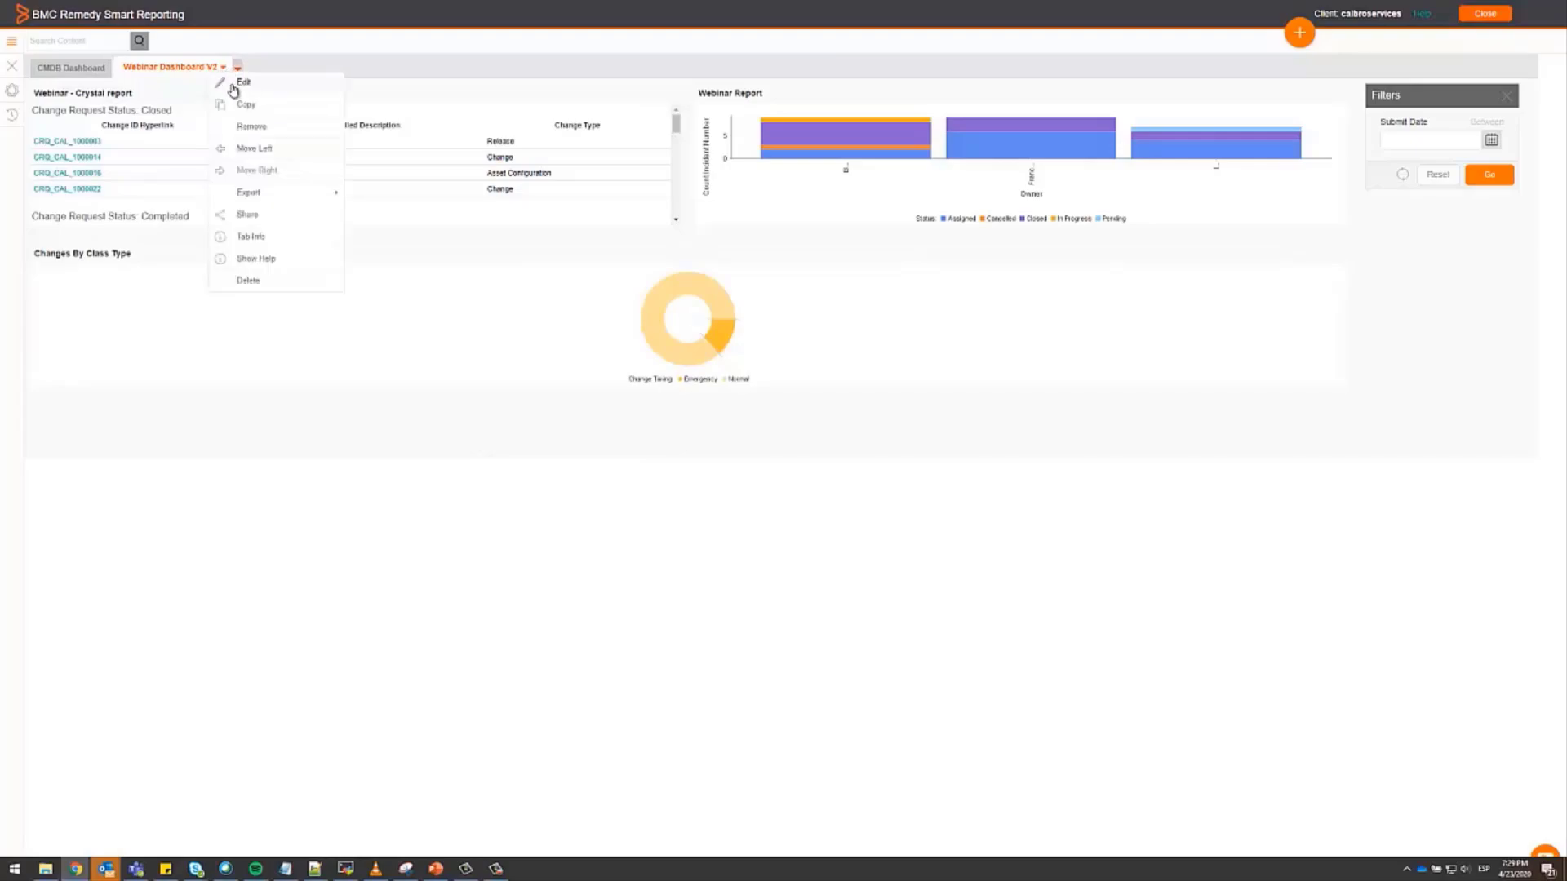
pyautogui.click(242, 94)
pyautogui.click(788, 536)
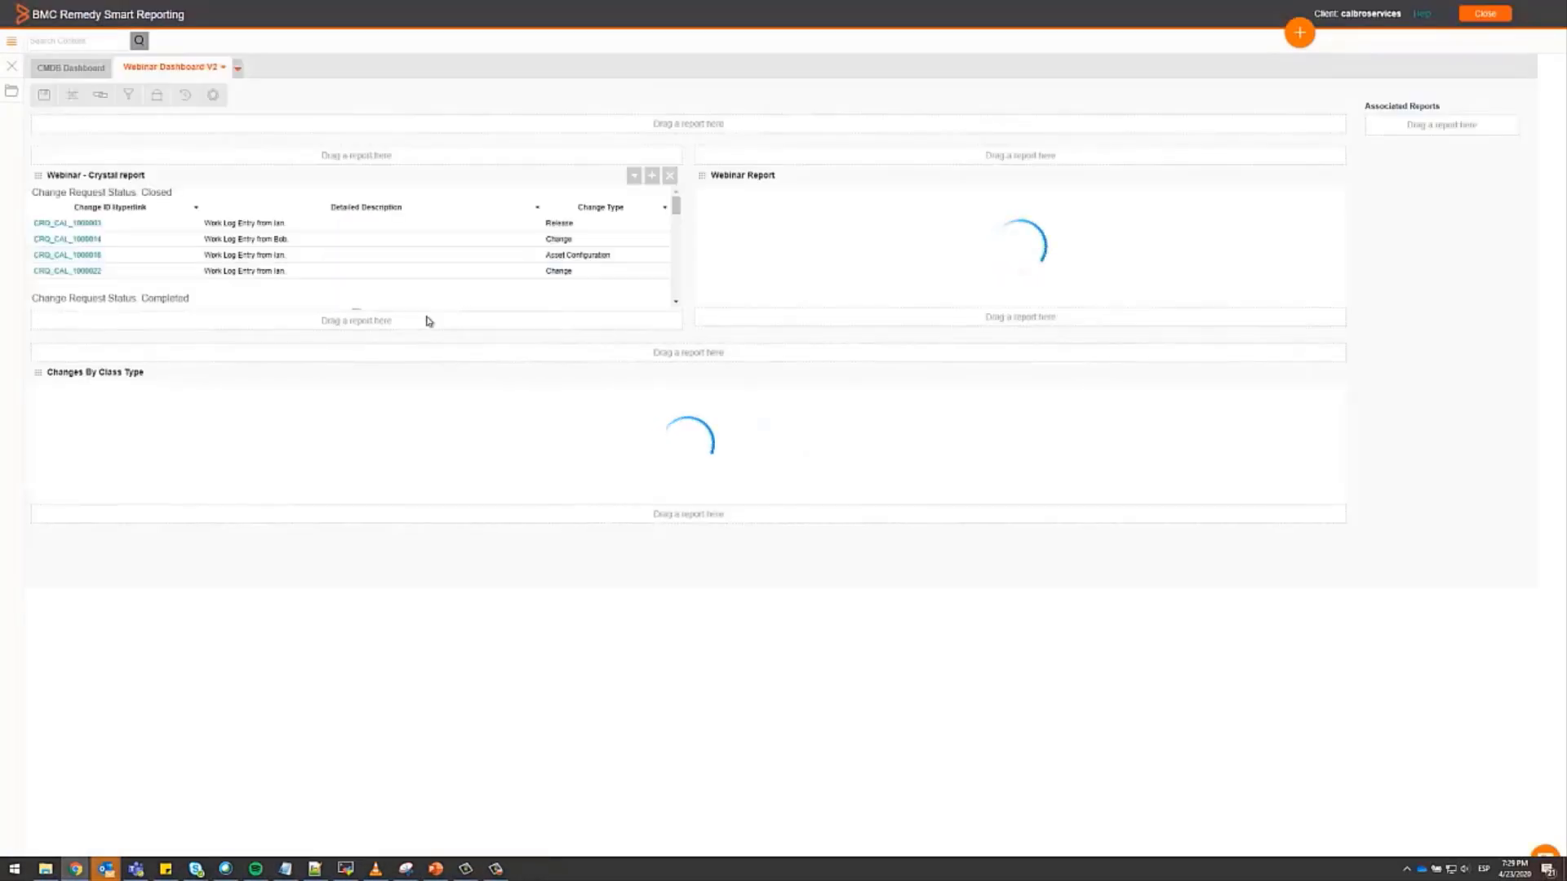
pyautogui.click(186, 95)
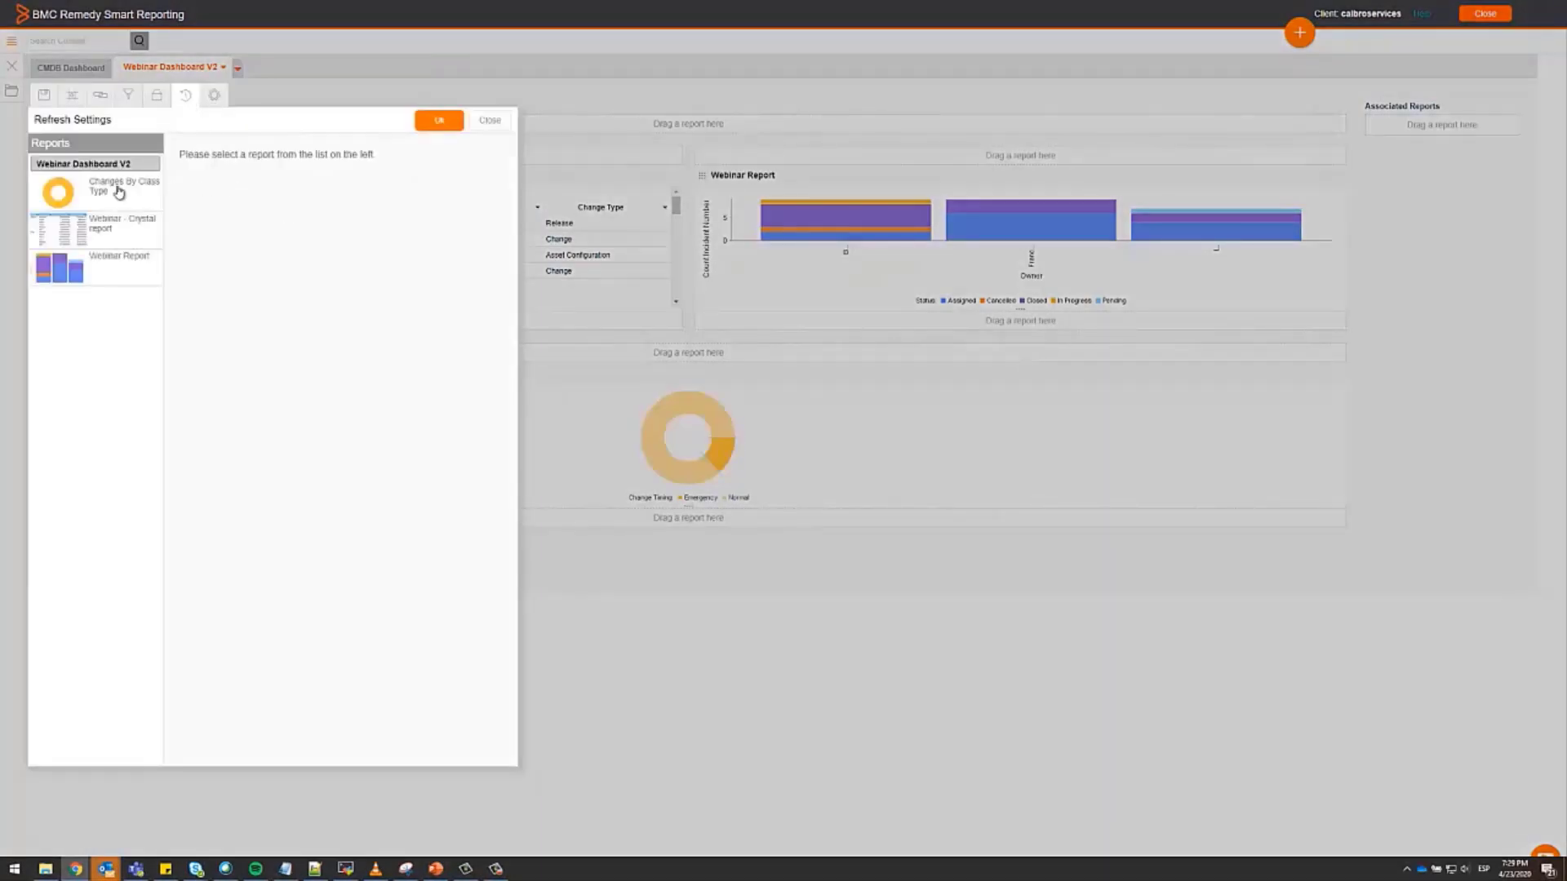
pyautogui.click(88, 194)
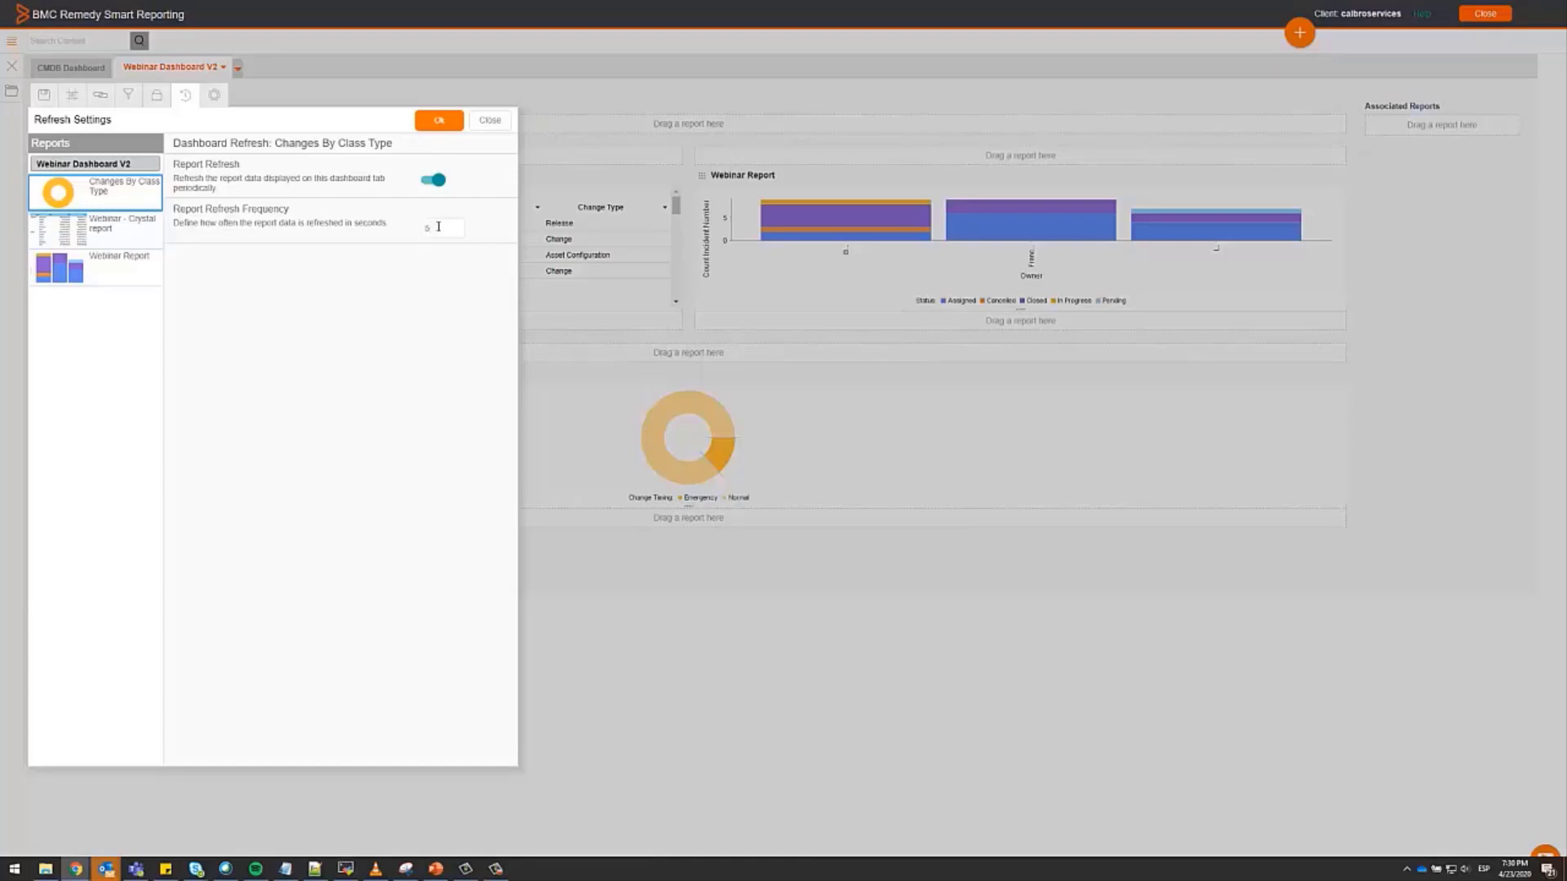
pyautogui.click(431, 180)
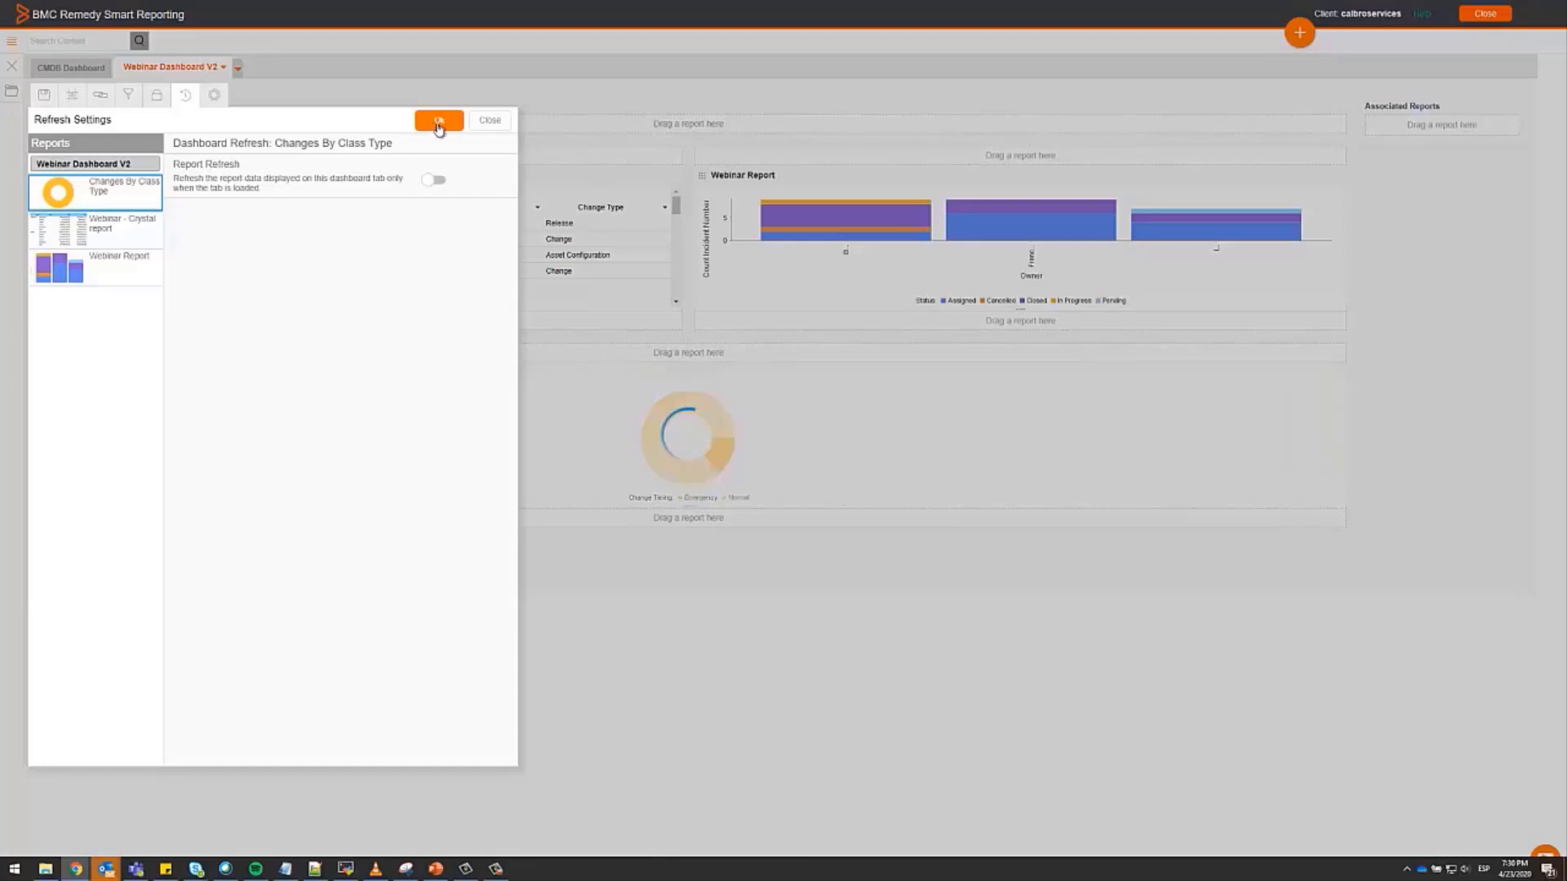
pyautogui.click(437, 123)
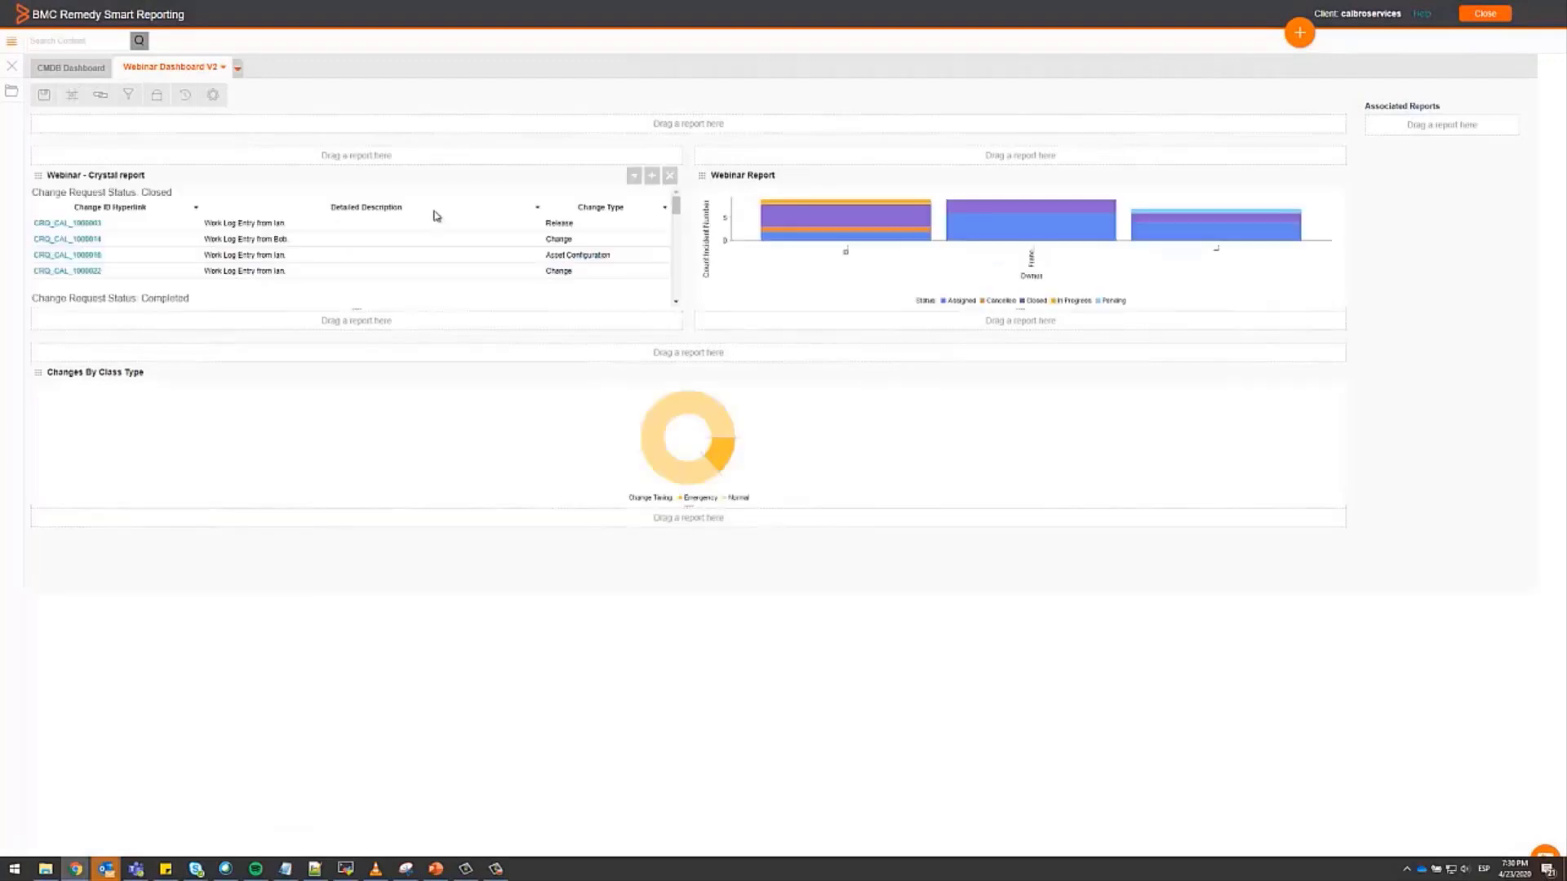
# - Try the Visible Unit Selection and Help options in the dashboard settings, turn both off again, and accept the settings
pyautogui.click(213, 95)
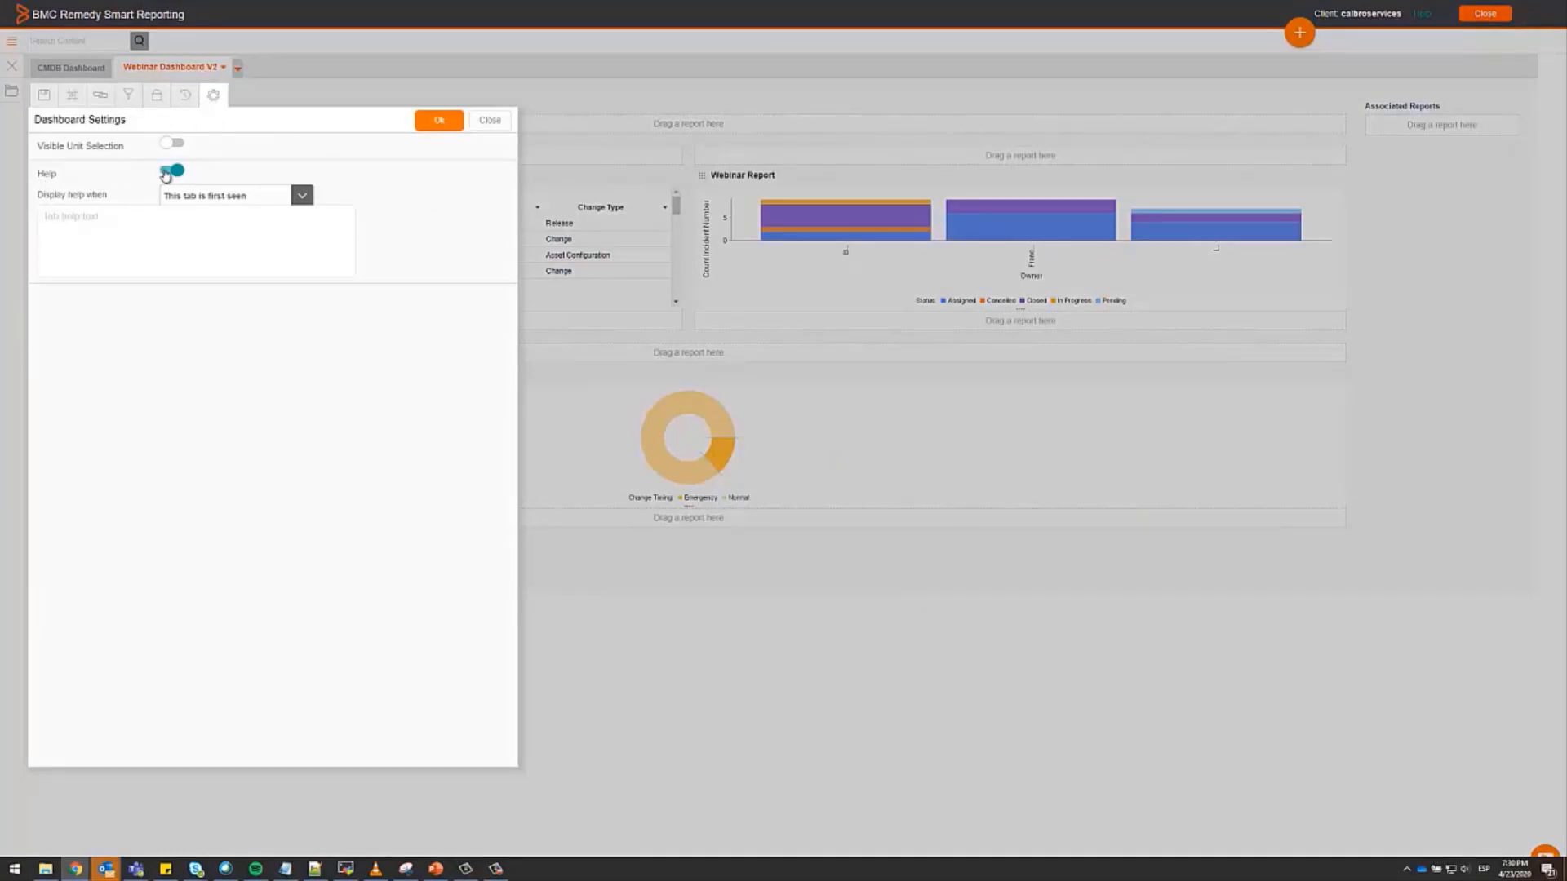
pyautogui.click(171, 145)
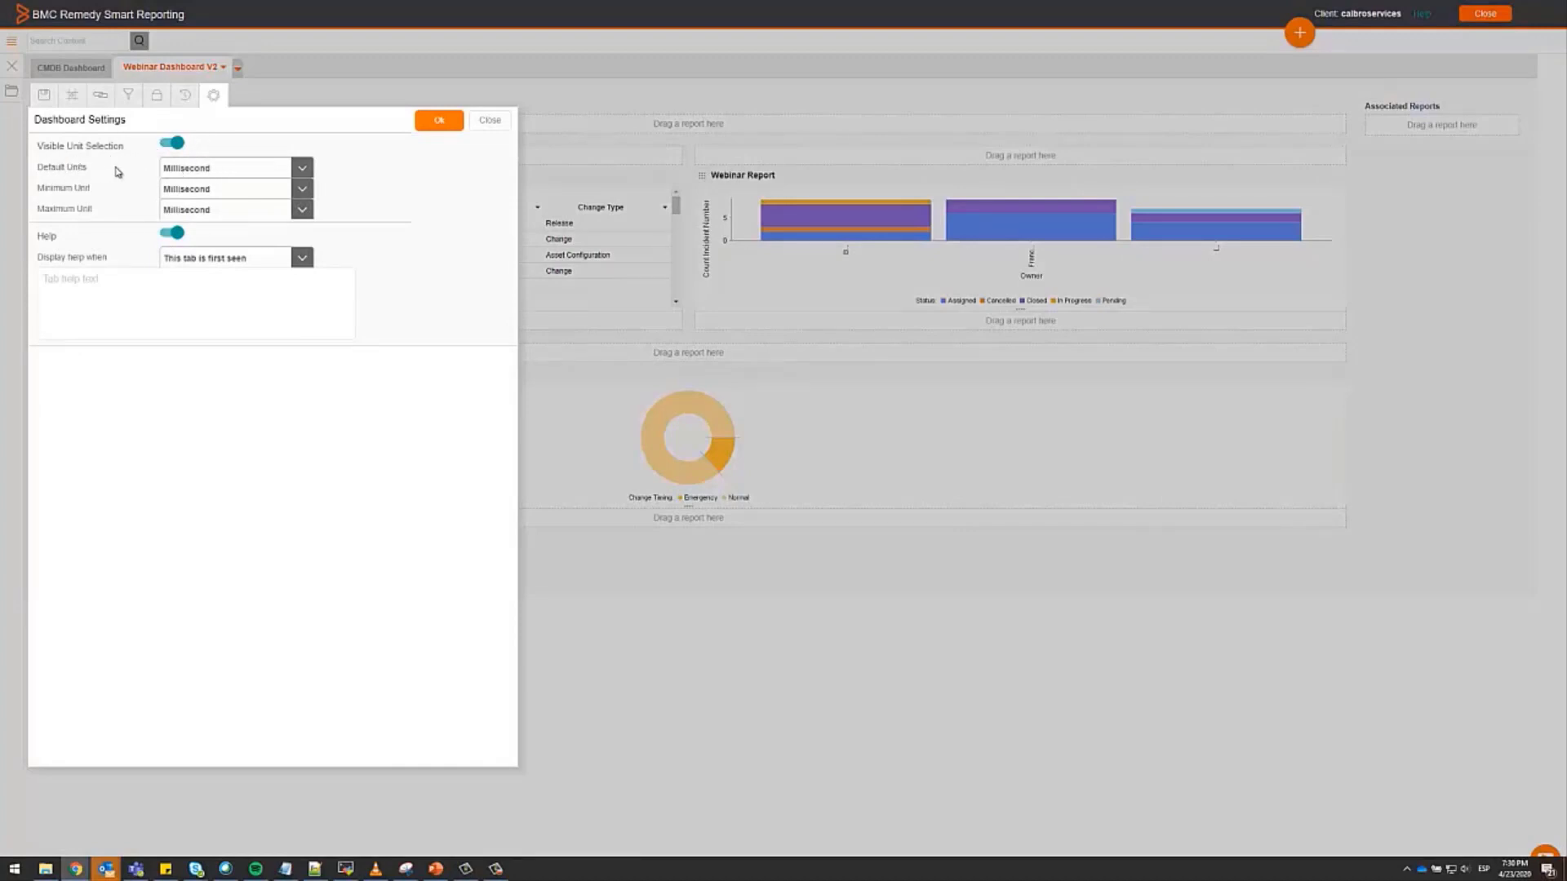
pyautogui.click(172, 145)
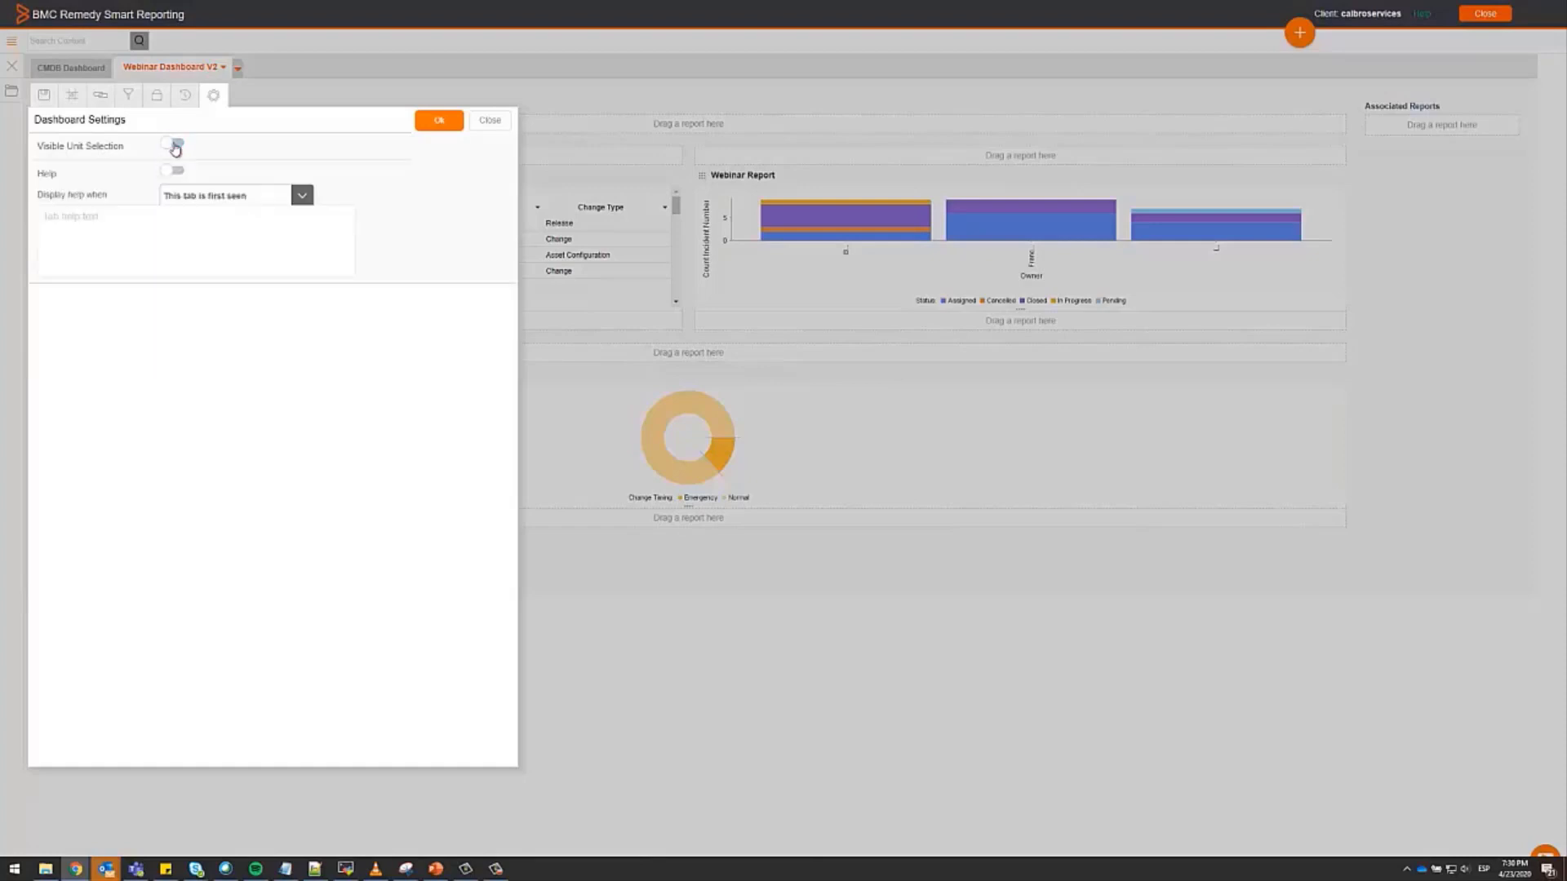
pyautogui.click(441, 123)
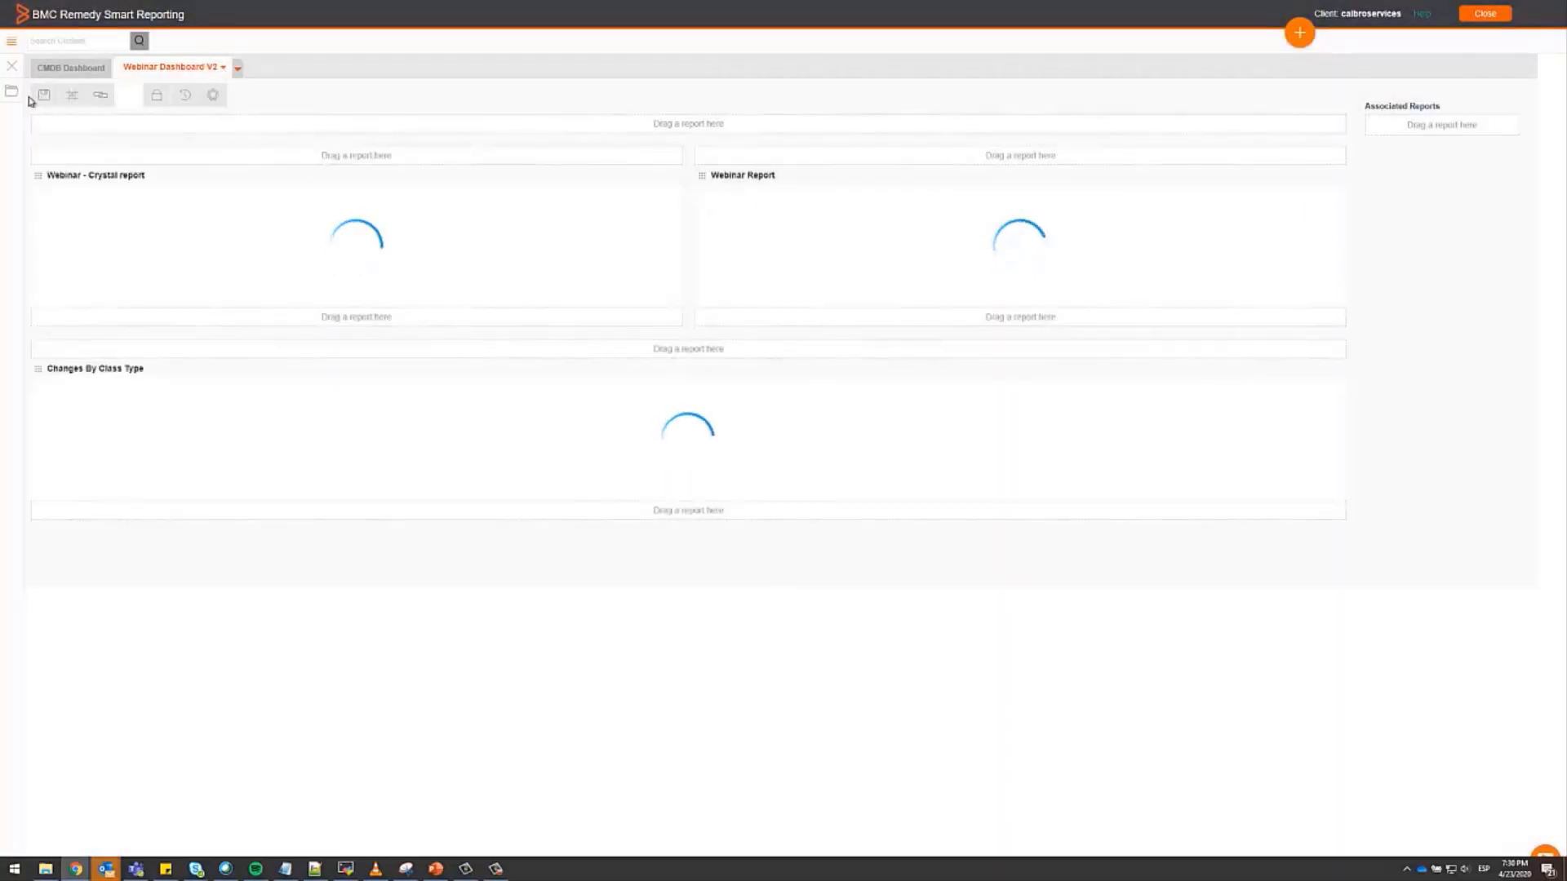
# - Save and activate Webinar Dashboard V2 with periodic refresh turned off for Changes By Class Type
pyautogui.click(44, 95)
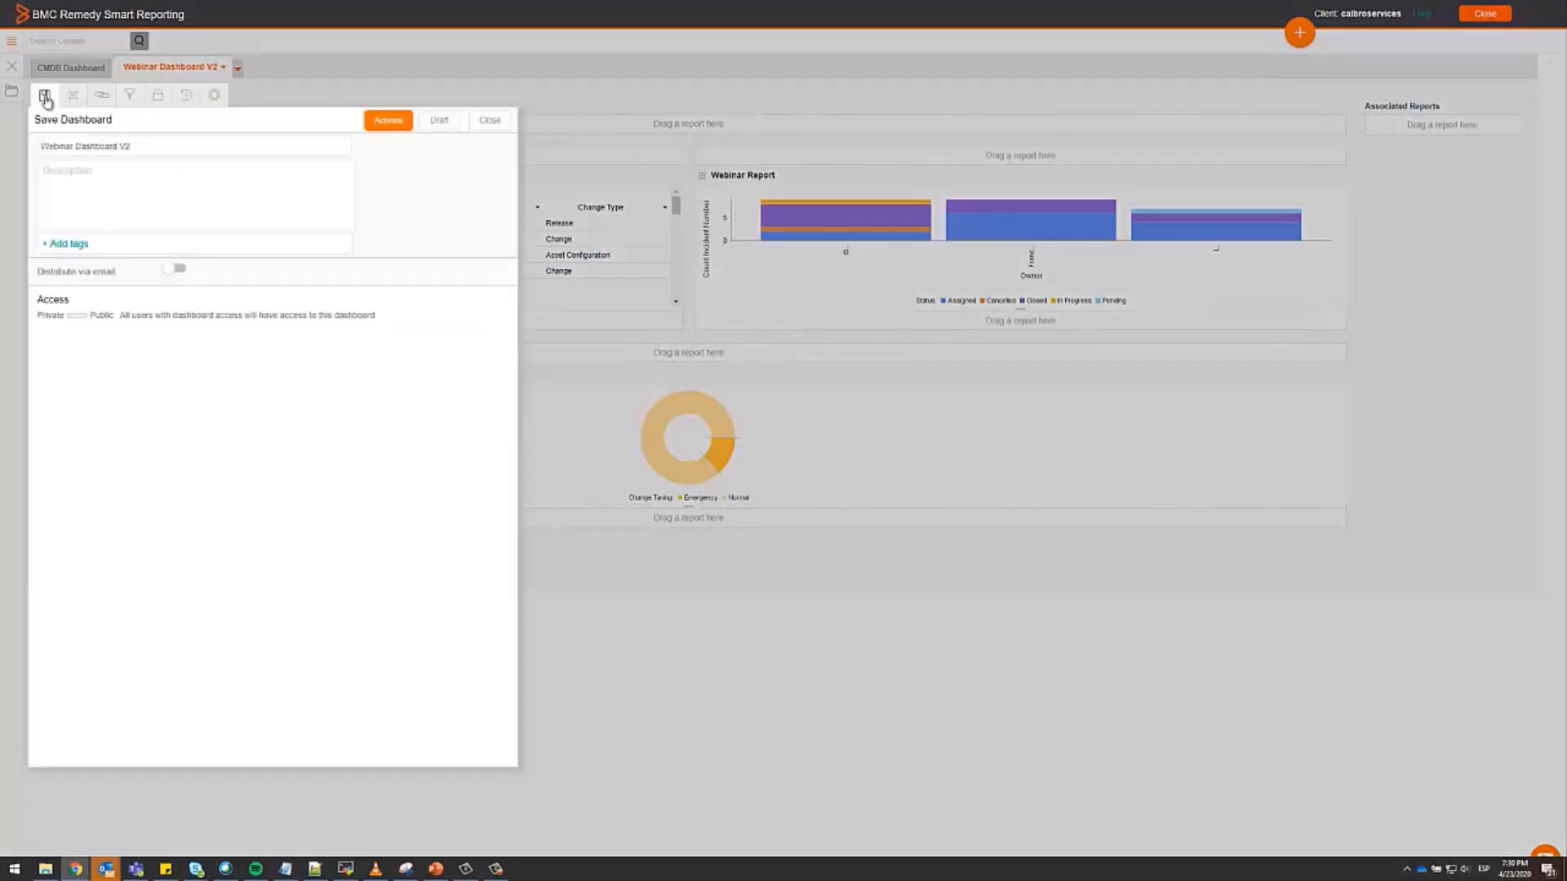
pyautogui.click(388, 122)
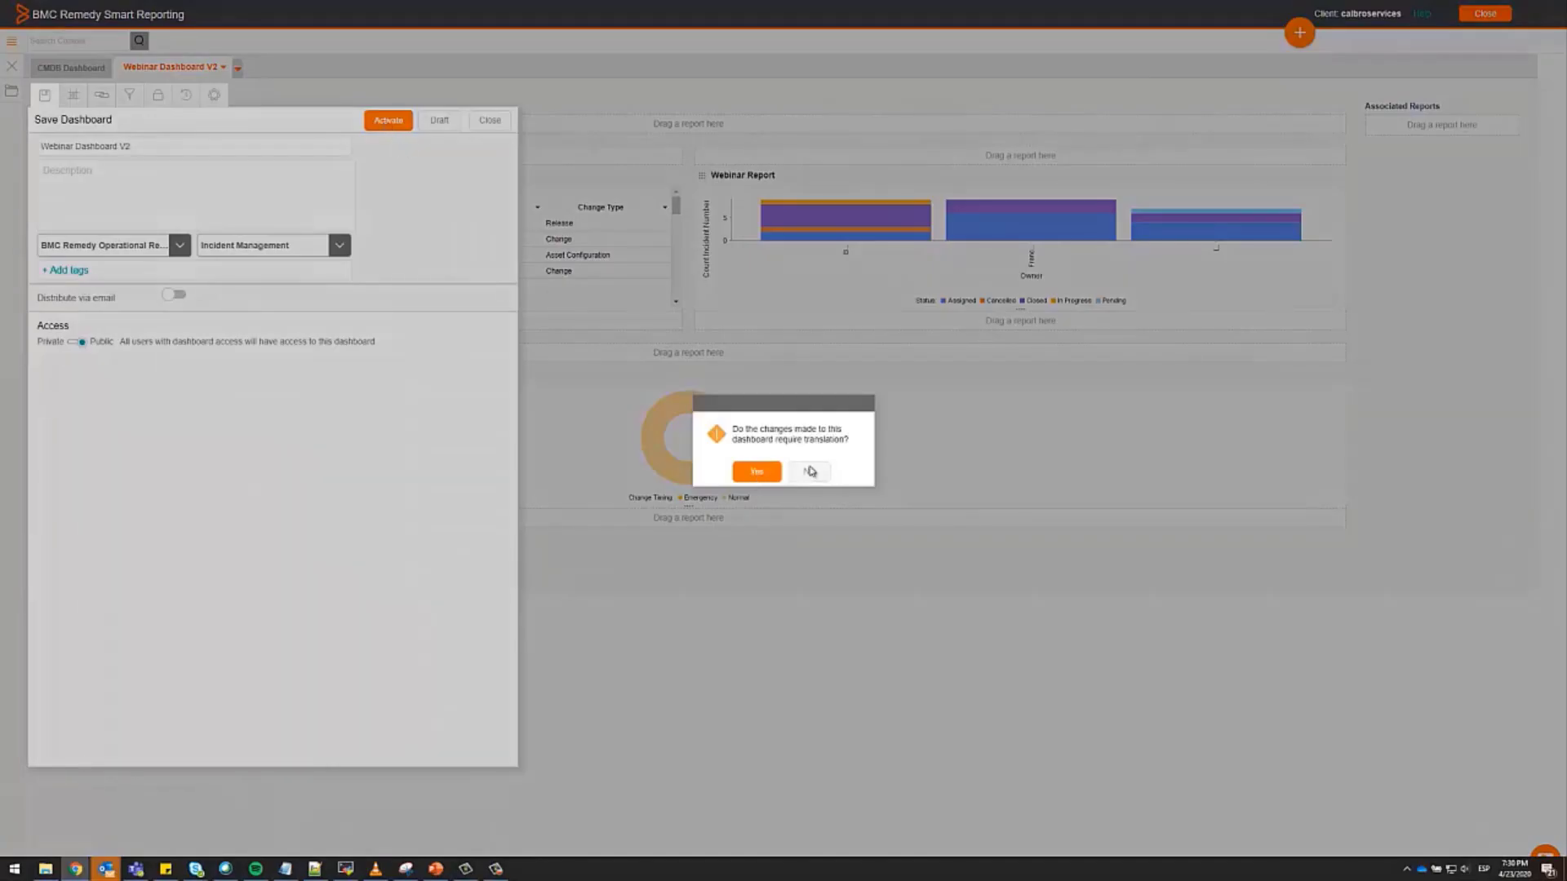